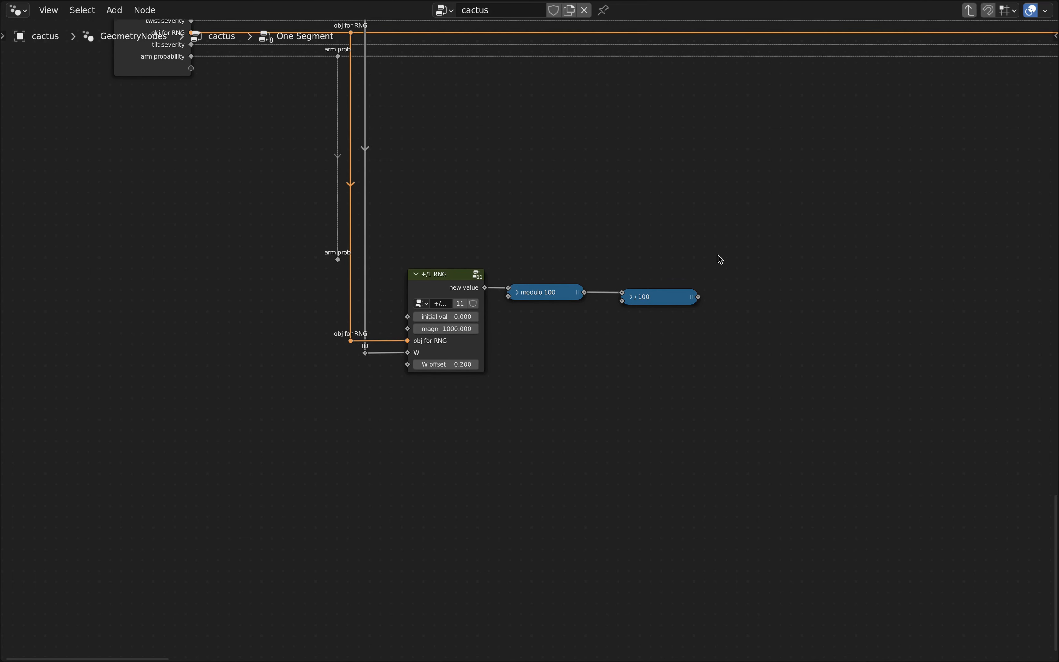
Add a float Greater Than comparison node after / 100, linking arm prob to A and the / 100 output to B
middle_click_drag(721, 260, 596, 264)
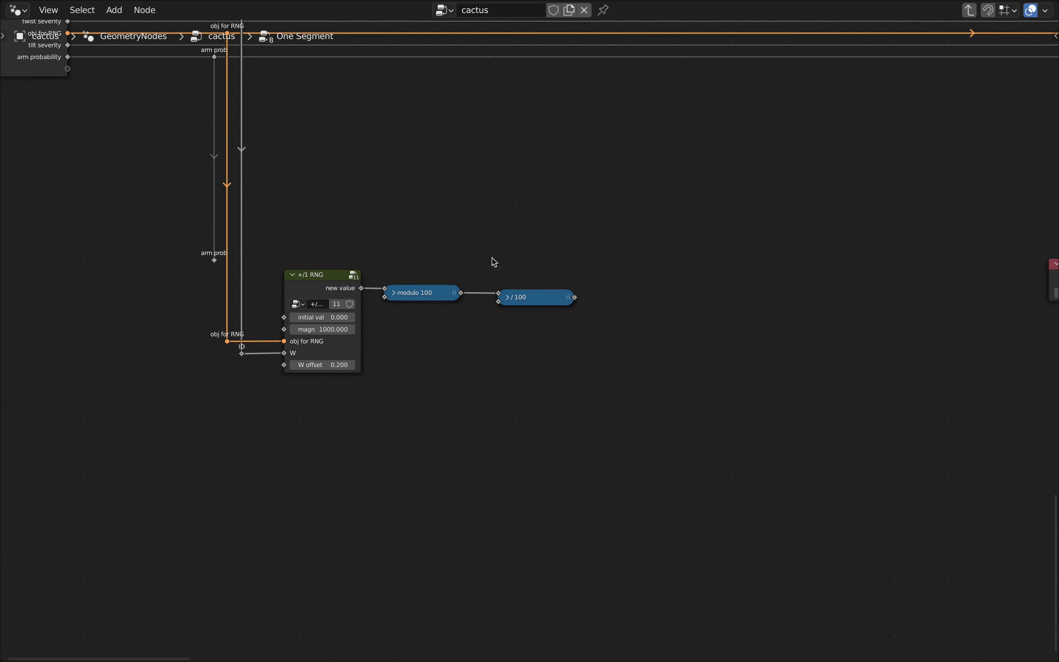
key("Return")
right_click(635, 262)
key("shift+a")
type("scom")
key("Return")
left_click(624, 227)
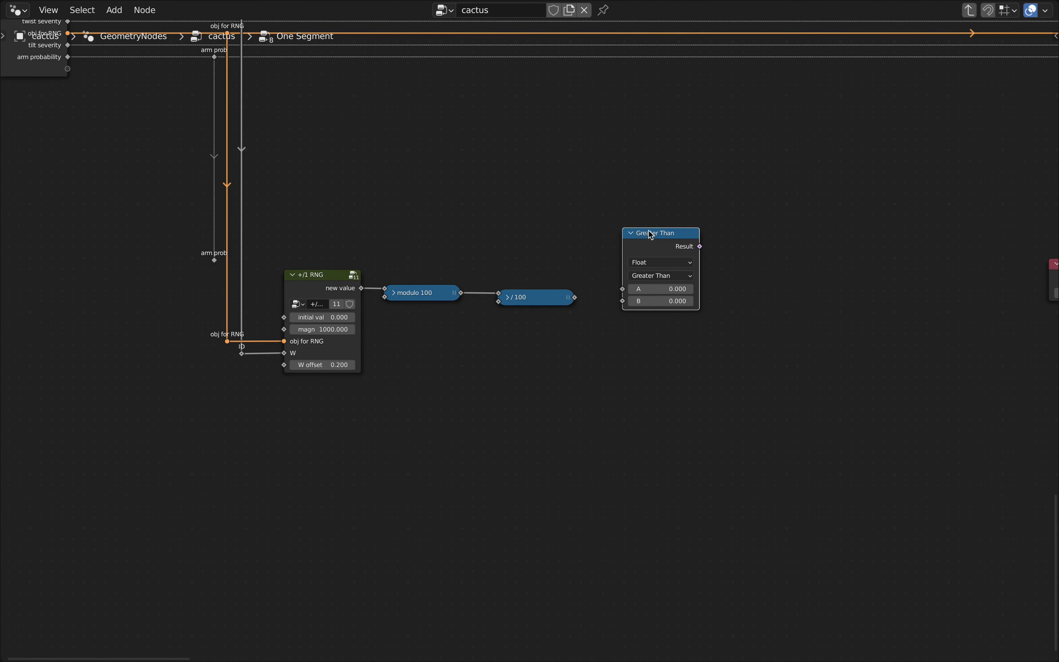
scroll(651, 235, "up", 2)
left_click_drag(655, 240, 648, 180)
scroll(645, 252, "down", 2)
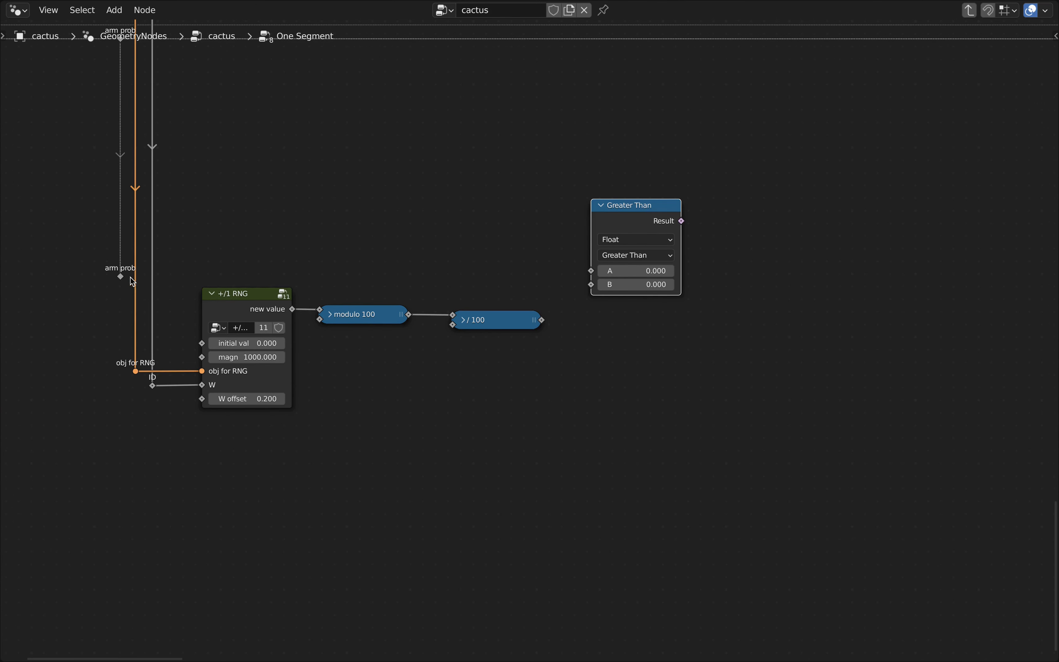
left_click_drag(121, 276, 591, 271)
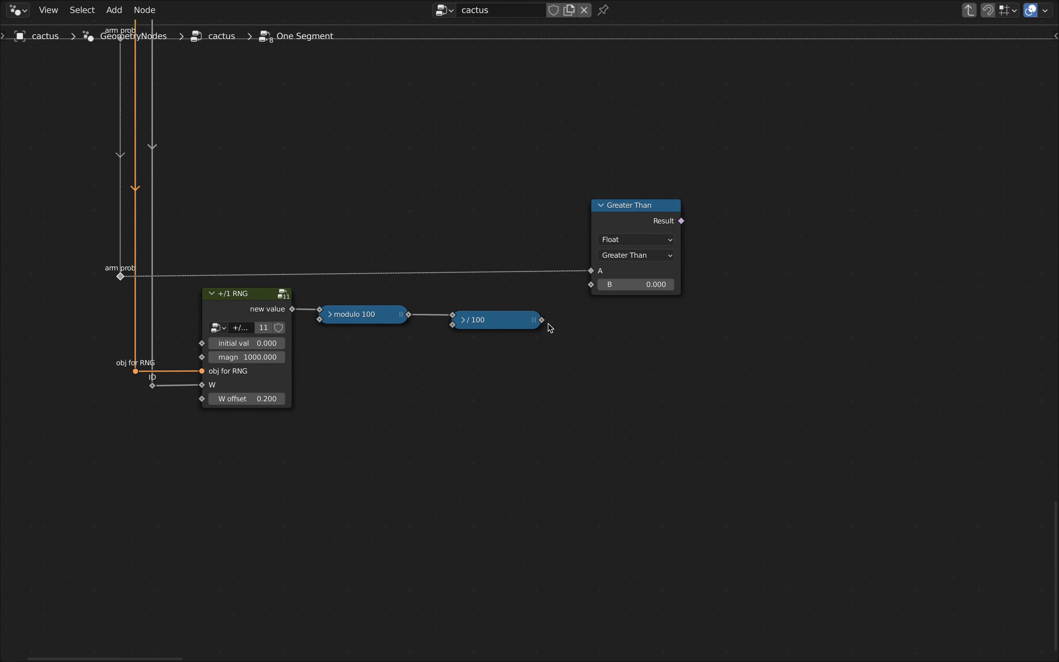
left_click_drag(543, 320, 591, 285)
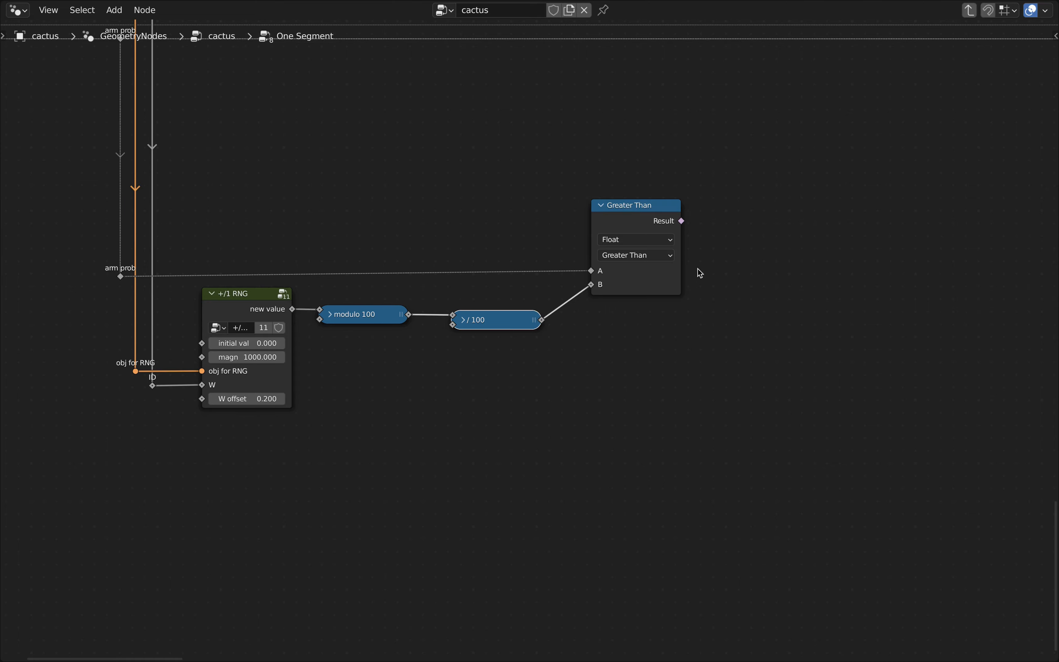
Extend the Greater Than node's Result to a new reroute and label it "has arm?"
middle_click_drag(700, 274, 529, 286)
scroll(553, 262, "up", 2)
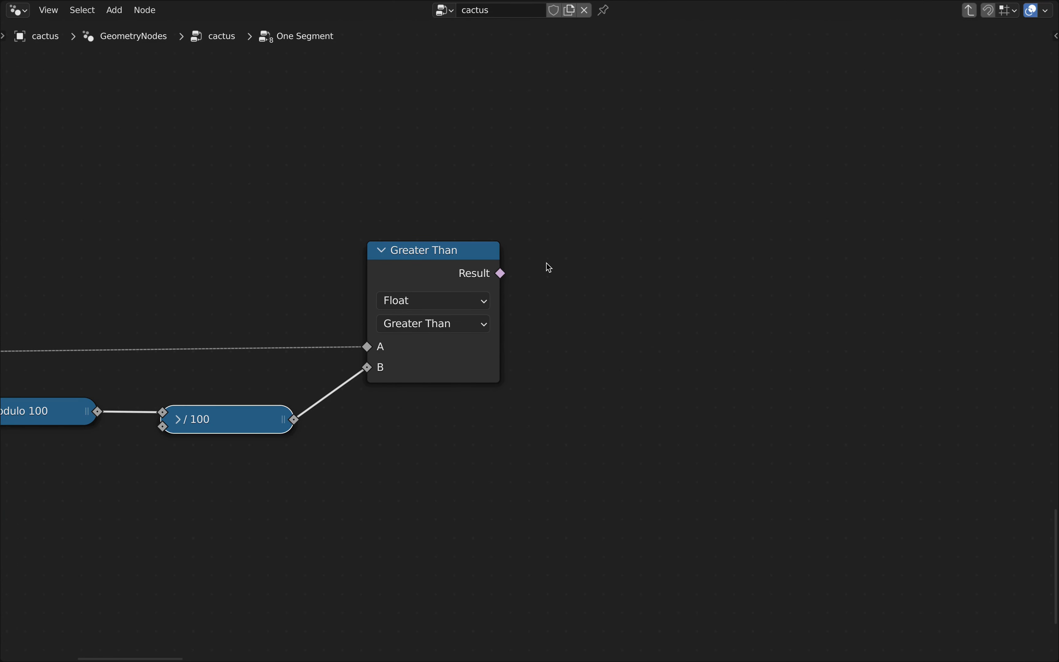
left_click_drag(502, 274, 576, 274)
type("re")
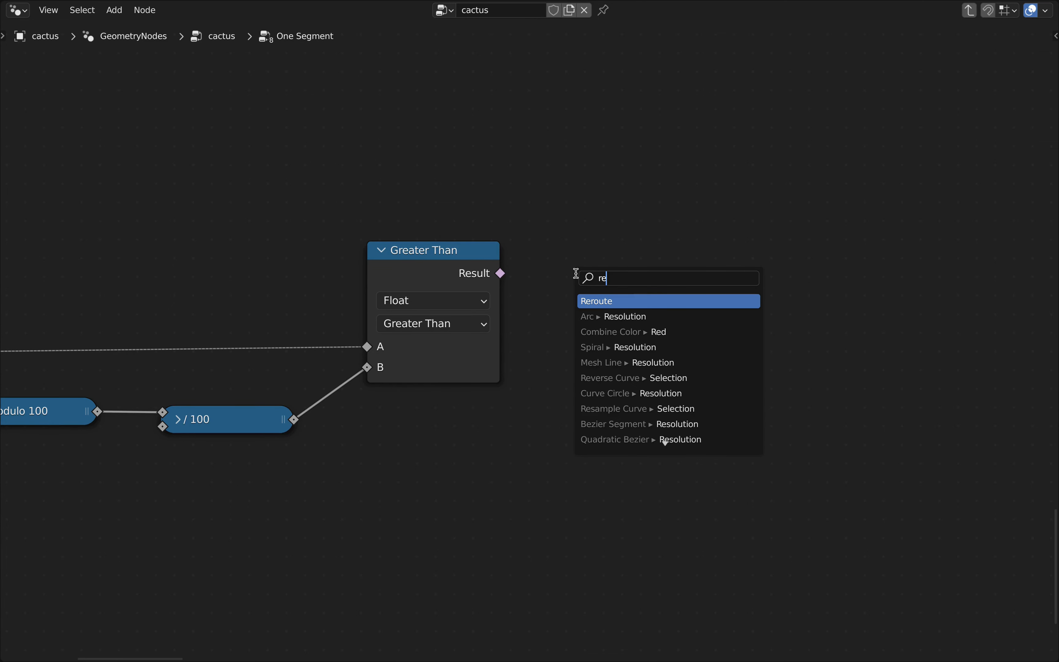
key("Return")
left_click(580, 279)
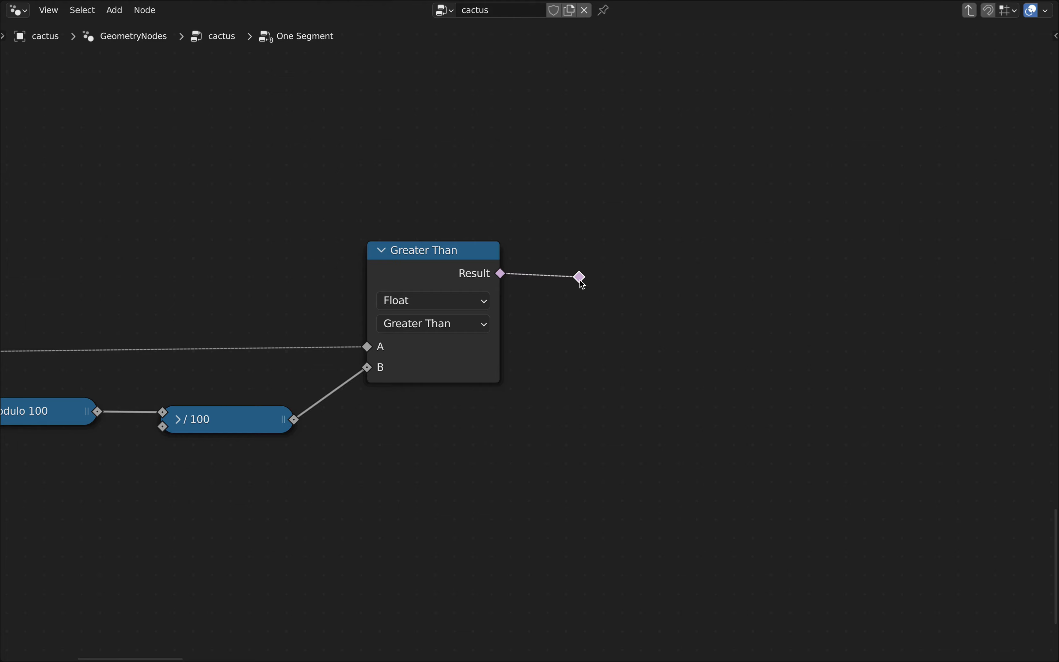
right_click(583, 282)
left_click(568, 280)
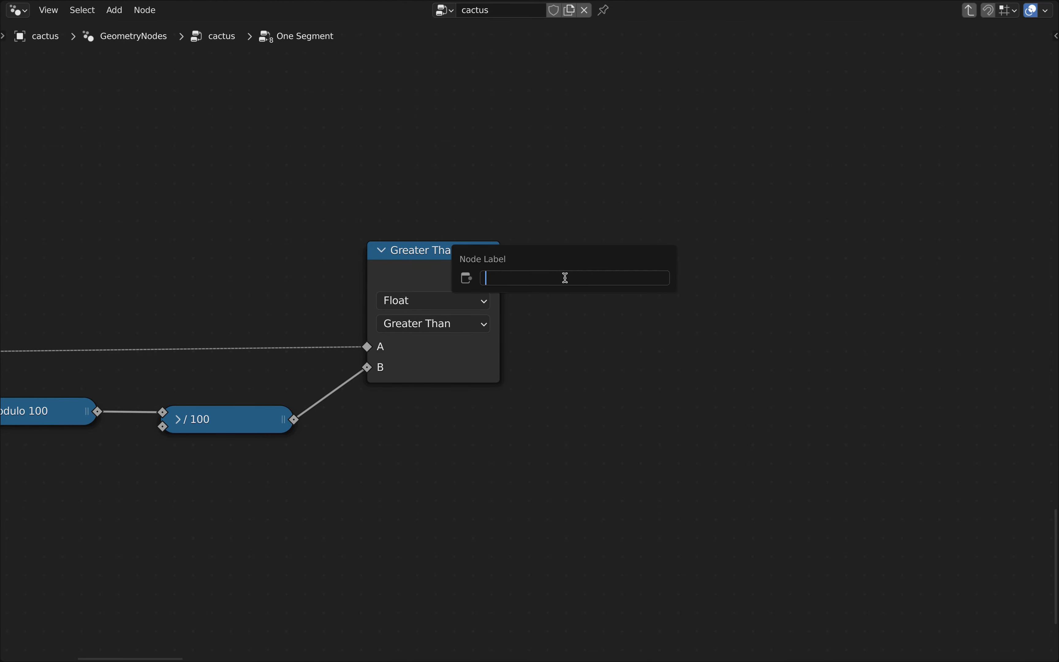
key("Return")
Duplicate the "has arm?" reroute straight up to just below the arm probability line and link the two reroutes
scroll(620, 289, "down", 3)
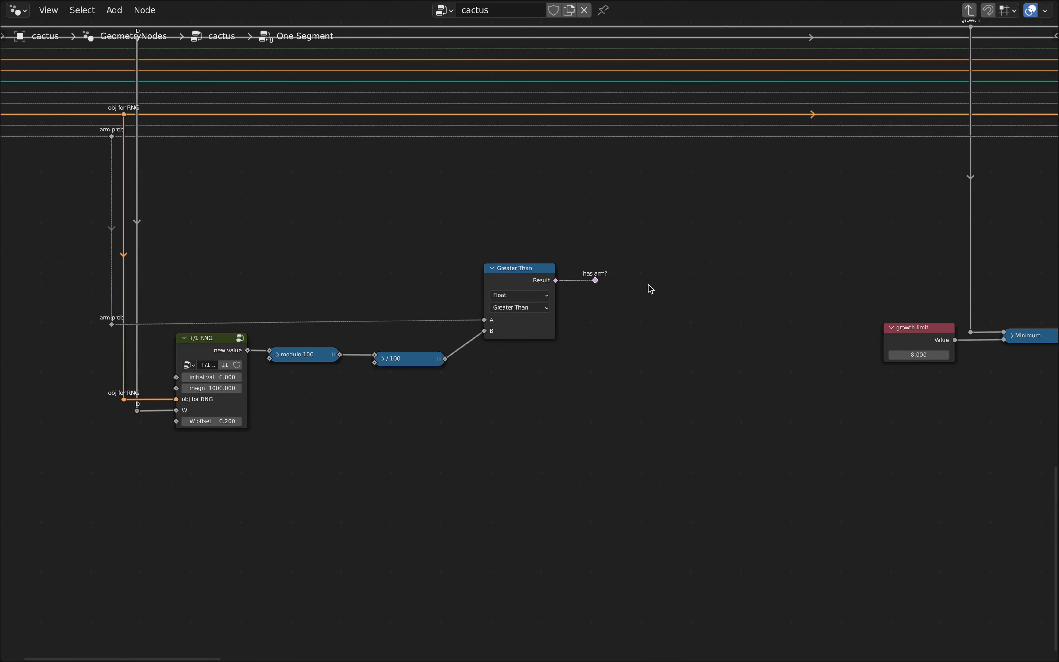
middle_click_drag(649, 285, 583, 291)
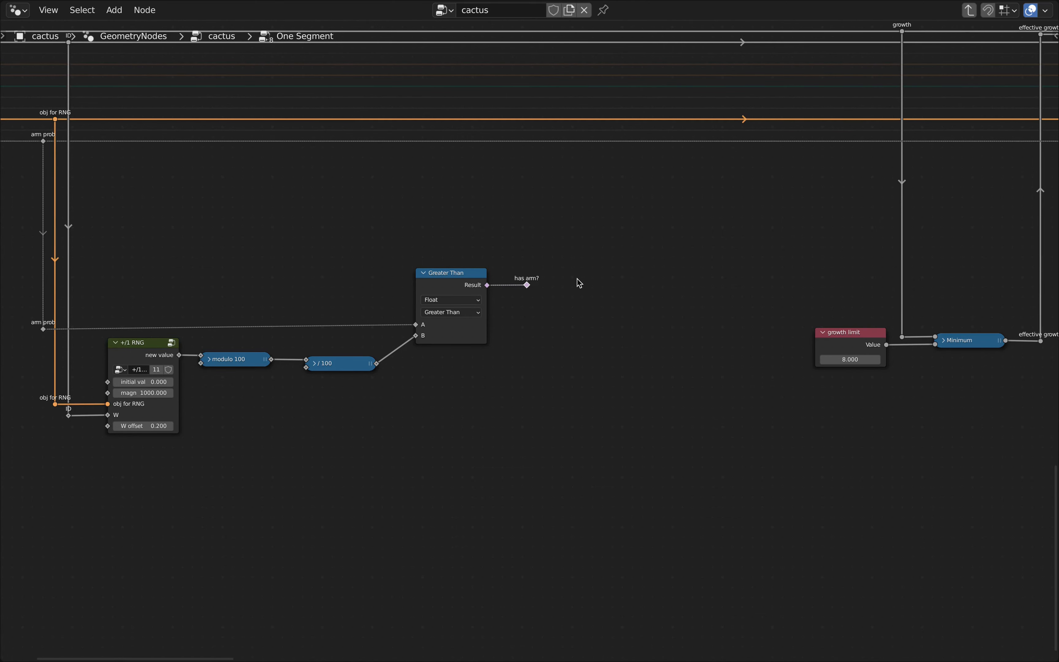
scroll(578, 281, "down", 3)
scroll(561, 288, "up", 2)
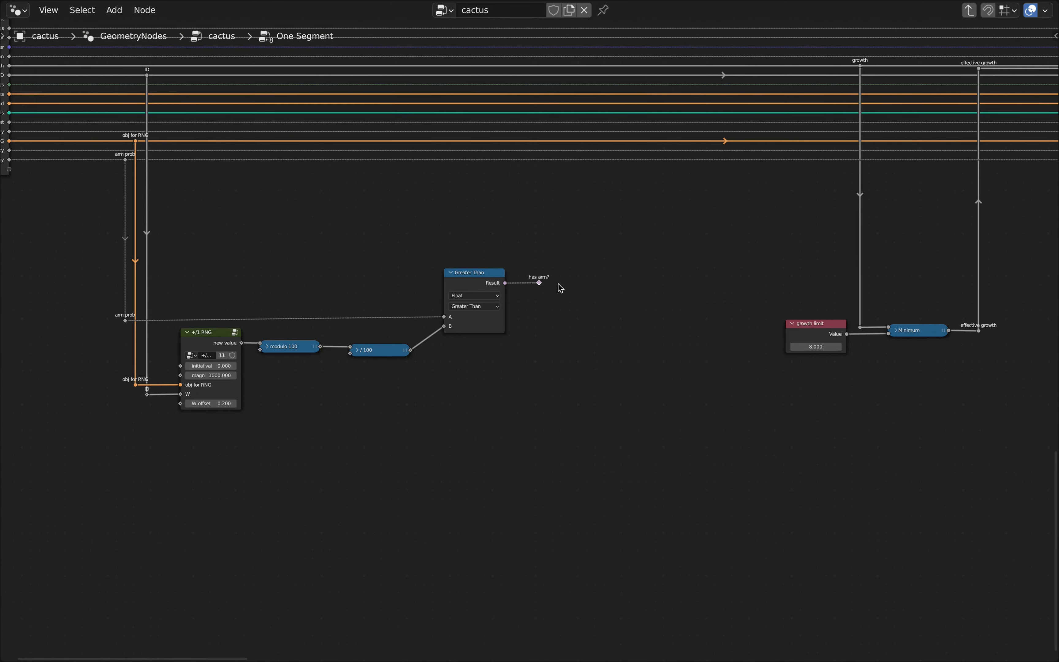
scroll(558, 284, "up", 3)
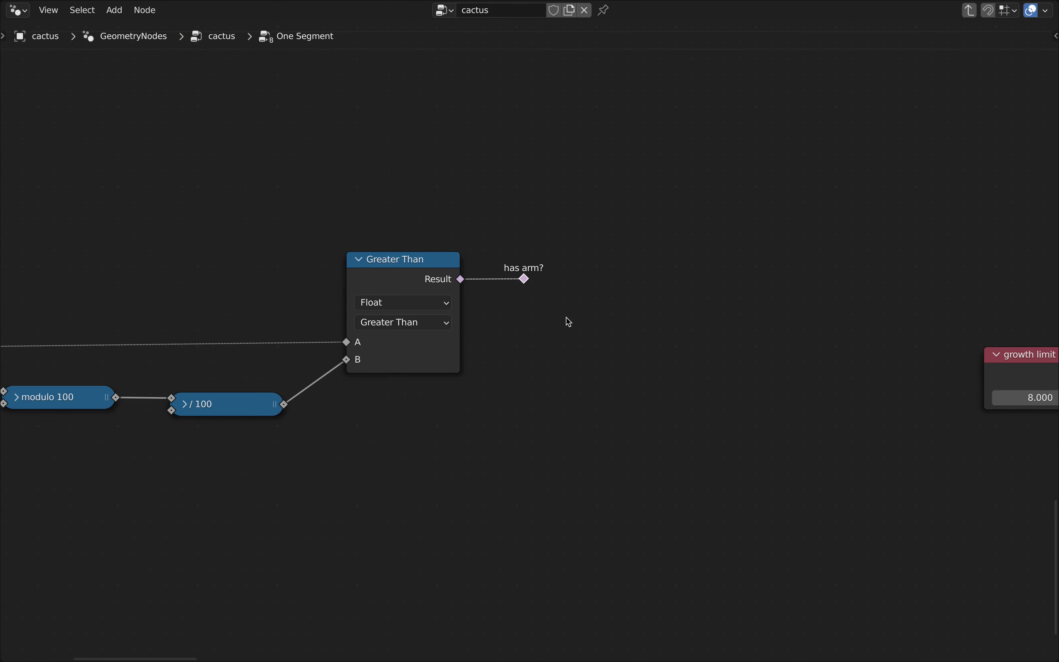
scroll(559, 312, "down", 5)
key("shift+d")
key("y")
left_click_drag(535, 288, 534, 159)
key("g")
key("y")
left_click(562, 188)
Carry the "has arm?" line horizontally across to the group's output node and connect it as a new output
scroll(654, 203, "down", 8)
scroll(654, 202, "down", 8)
key("g")
key("x")
left_click(888, 204)
scroll(810, 205, "up", 10)
left_click_drag(908, 203, 947, 204)
scroll(613, 271, "down", 10)
scroll(167, 265, "up", 8)
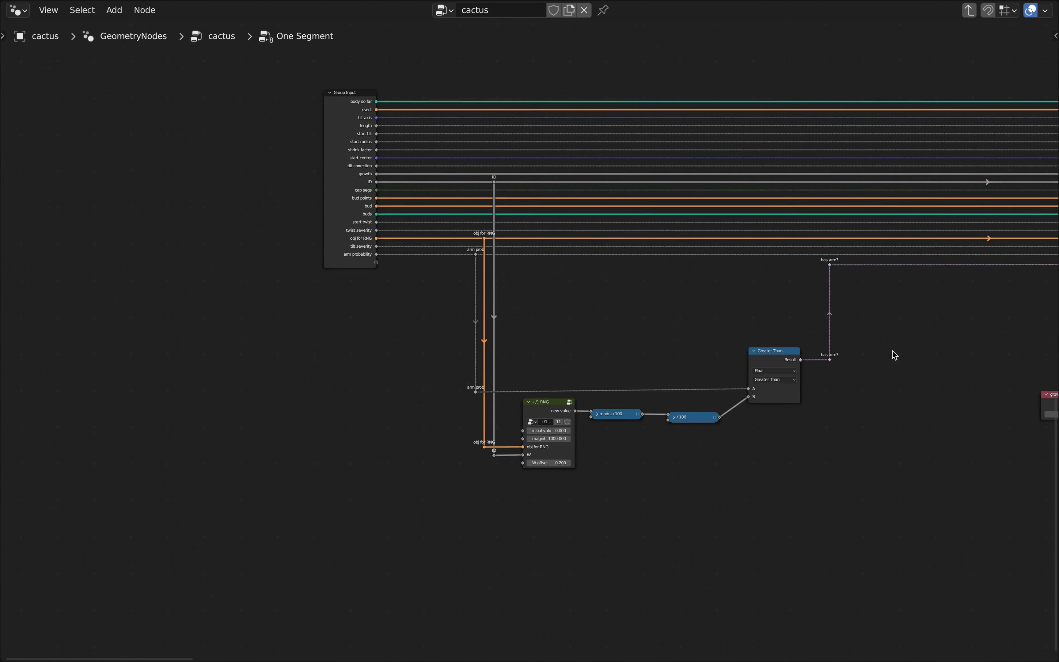
Shift the Greater Than part of the layout horizontally and insert a reroute on the link from / 100 to B
scroll(894, 349, "up", 6)
left_click_drag(757, 188, 840, 463)
key("g")
key("x")
left_click(813, 464)
right_click_drag(631, 431, 645, 453, "shift")
Align the two "has arm?" reroutes on one vertical line and move them closer to the Greater Than node
mouse_move(618, 427)
left_mouse_down()
mouse_move(652, 452)
mouse_move(798, 176)
left_mouse_up()
key("s")
key("x")
key("0")
key("Return")
key("g")
key("x")
left_click(786, 184)
Tighten the horizontal spacing of the arm probability nodes and level the lower arm prob reroute with input A
left_click_drag(626, 477, 648, 414, "shift")
key("g")
key("x")
left_click_drag(447, 487, 461, 449, "shift")
key("g")
key("x")
left_click(416, 363)
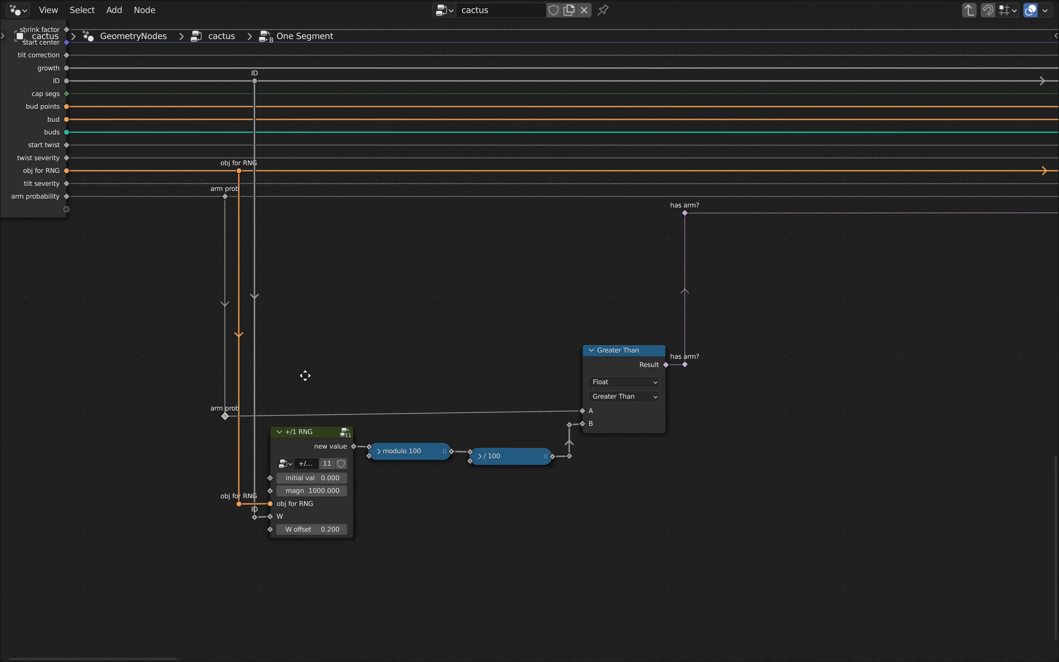
left_click(305, 370)
left_click(674, 288)
Leave the One Segment group and return to the parent cactus node tree
scroll(674, 288, "down", 6)
middle_click_drag(724, 265, 668, 350)
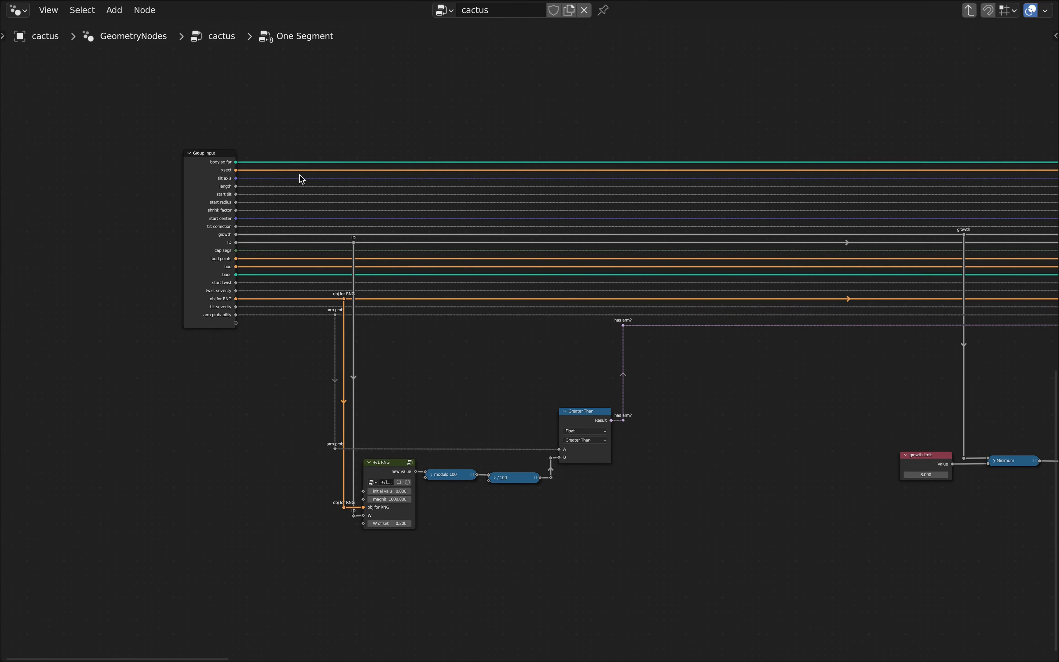
left_click(204, 155)
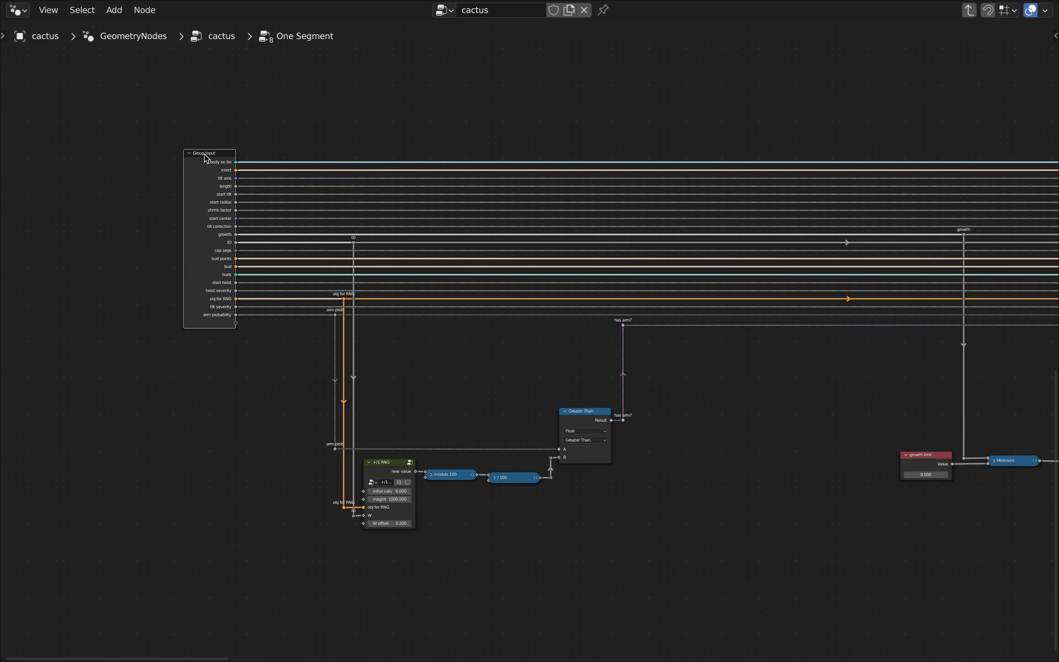
key("Tab")
scroll(388, 246, "down", 4)
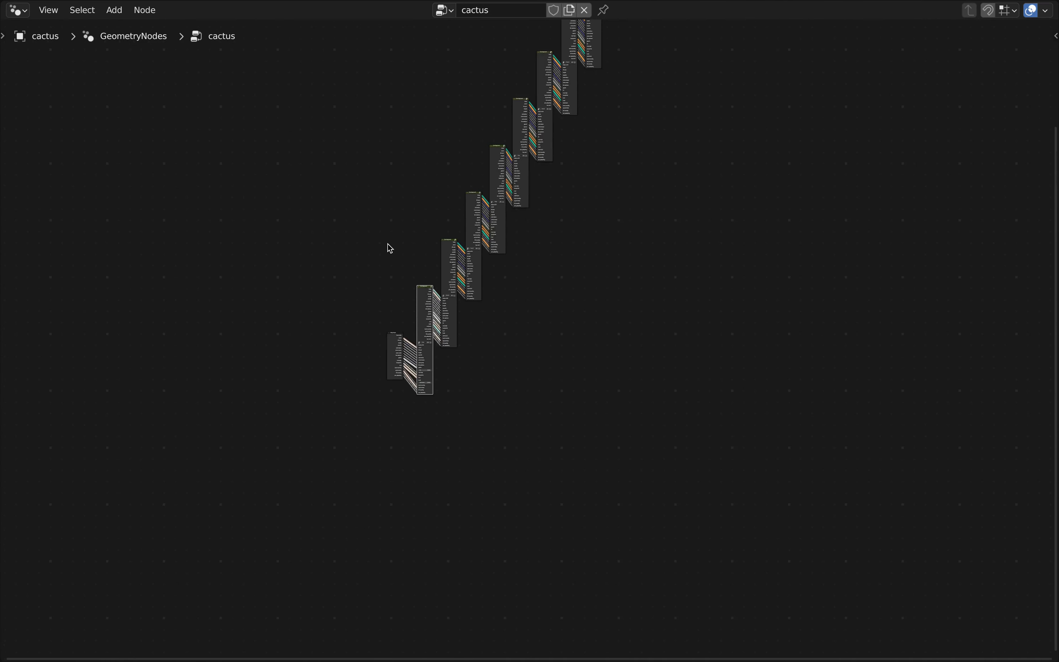
Select the whole chain of One Segment nodes with the geometry nodes at its end and copy them
middle_click_drag(619, 204, 586, 343)
scroll(586, 344, "down", 1)
left_click_drag(643, 95, 403, 571)
scroll(385, 446, "up", 6)
right_click(408, 351)
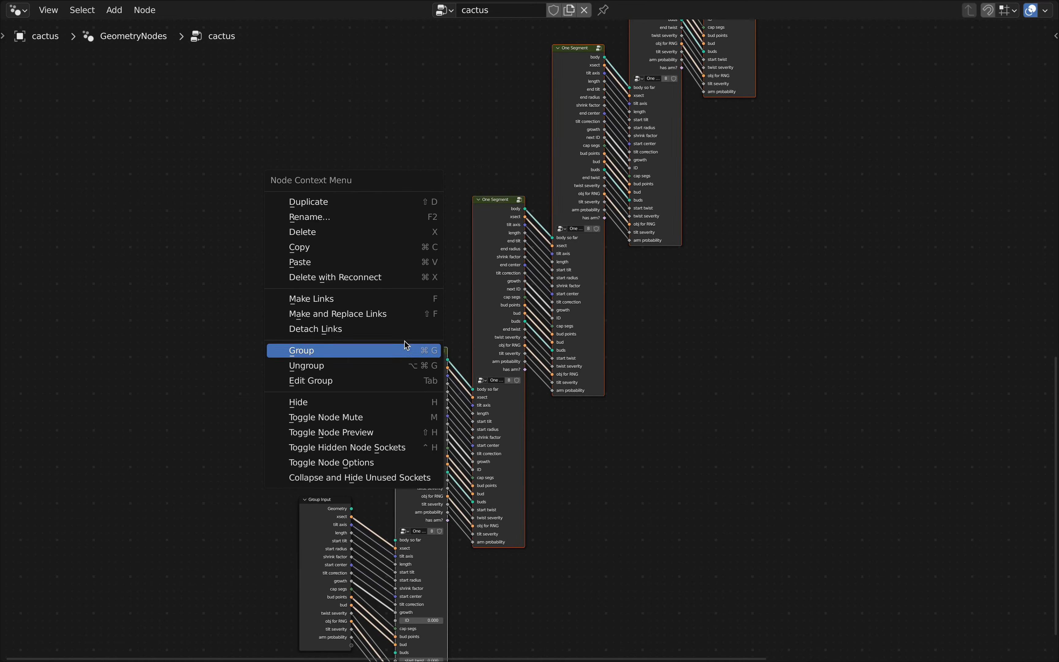
left_click(337, 247)
Add two placeholder Add math nodes in the empty area beside the chain and combine them into a new node group
left_click(622, 452)
scroll(696, 459, "down", 3)
scroll(453, 357, "up", 4)
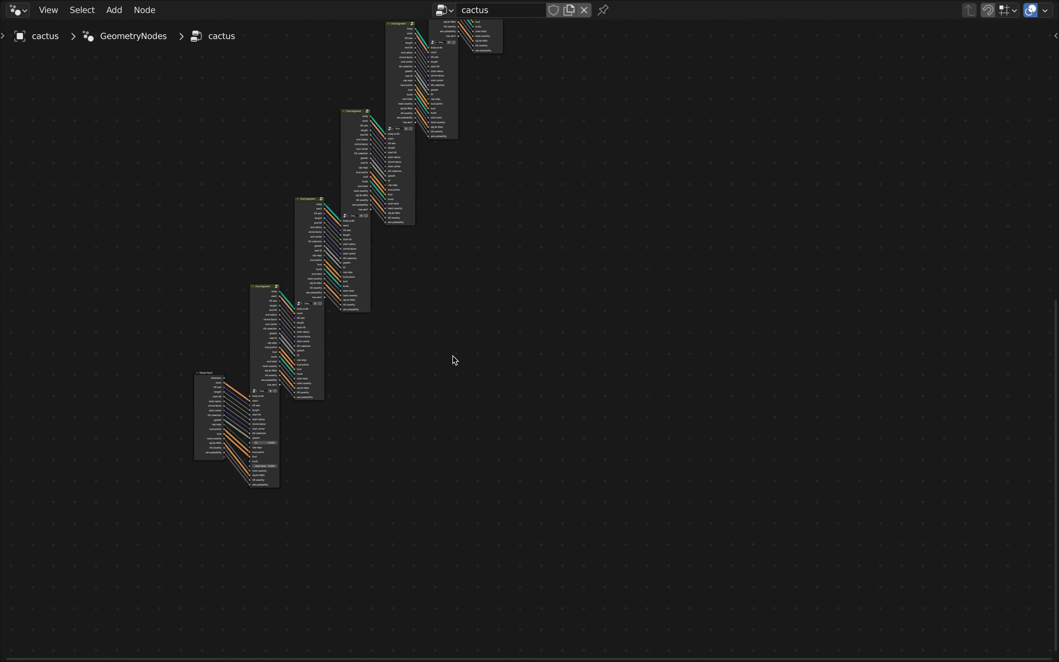
key("q")
left_click(475, 366)
left_click(481, 352)
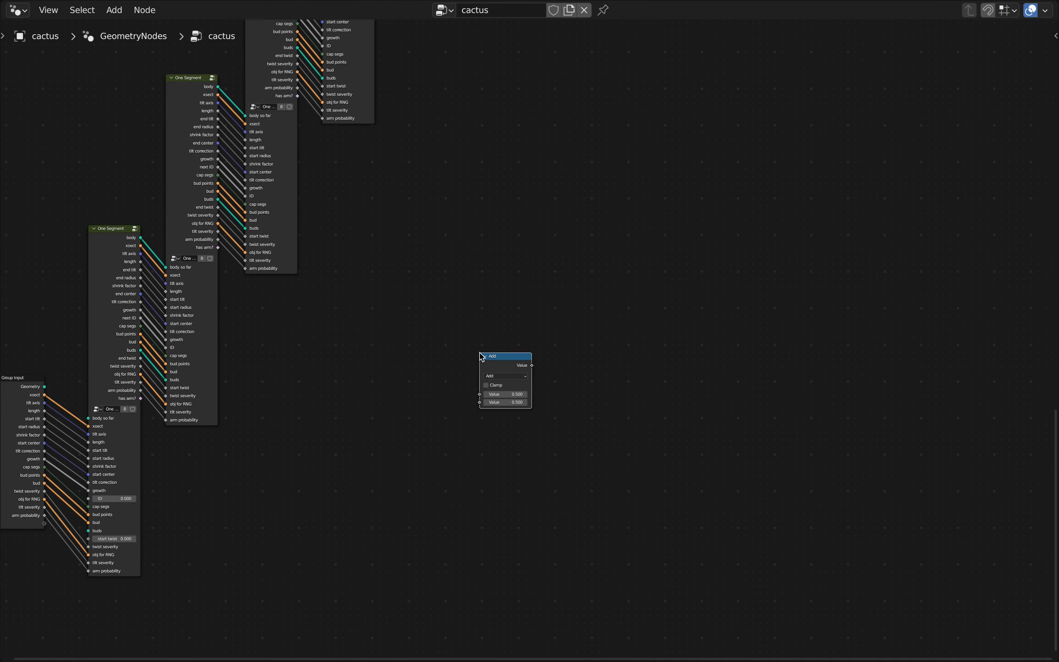
key("shift+d")
left_click(569, 352)
left_click_drag(507, 326, 607, 431)
right_click(592, 358)
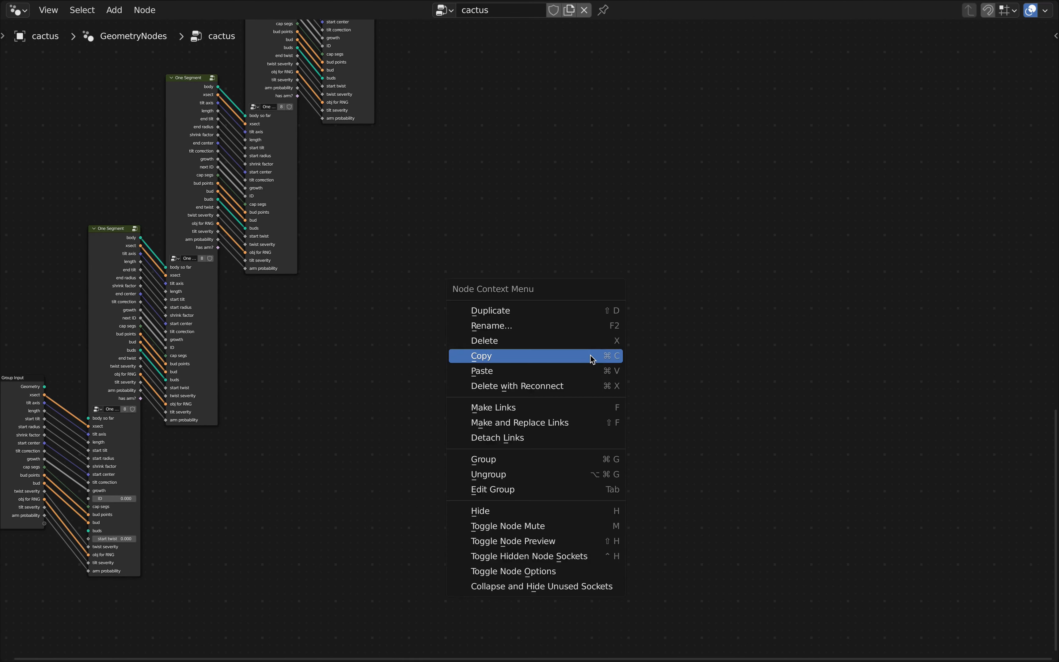
left_click(528, 458)
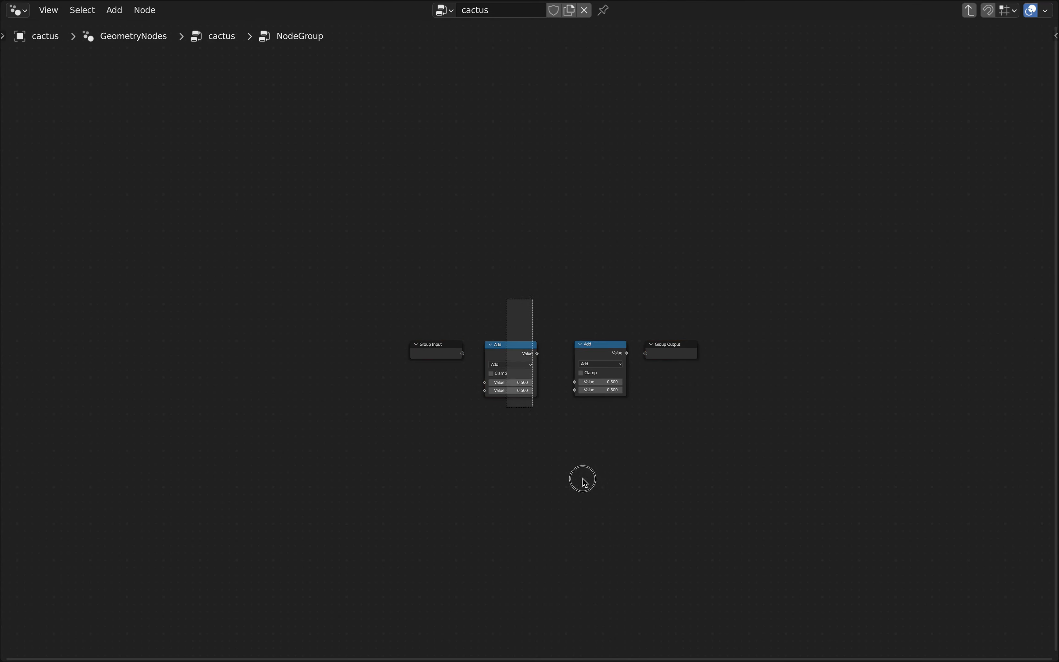
Replace the two placeholder math nodes inside the new group with the copied One Segment chain
key("x")
key("ctrl+v")
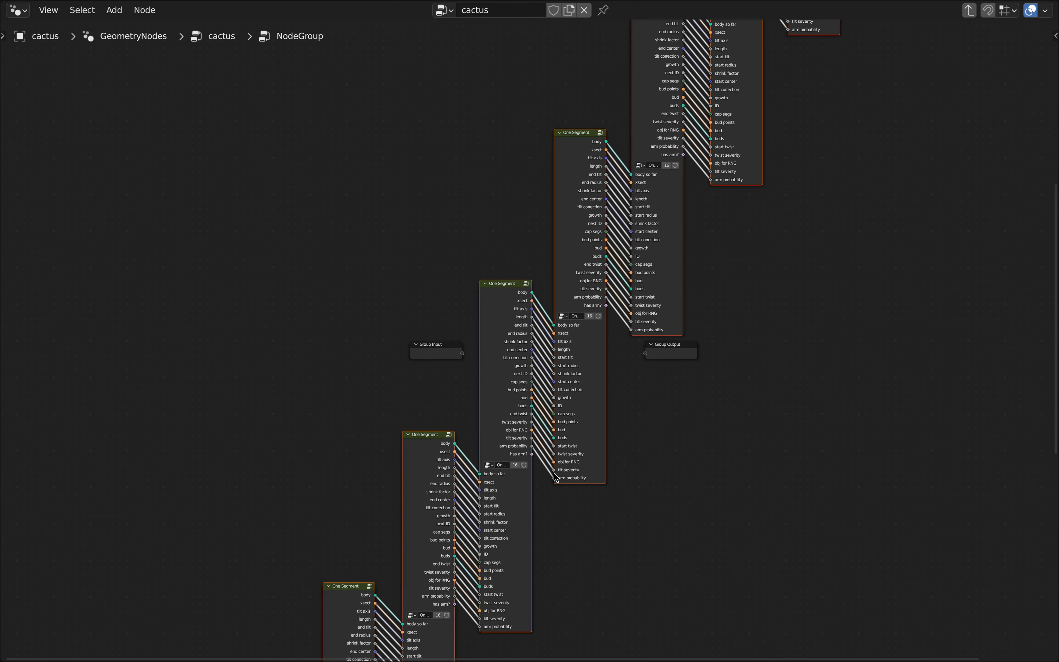
scroll(554, 474, "down", 9)
Move the Group Input node beside the first One Segment node of the pasted chain
middle_click_drag(593, 541, 631, 353)
left_click_drag(507, 207, 537, 234)
key("g")
left_click(414, 525)
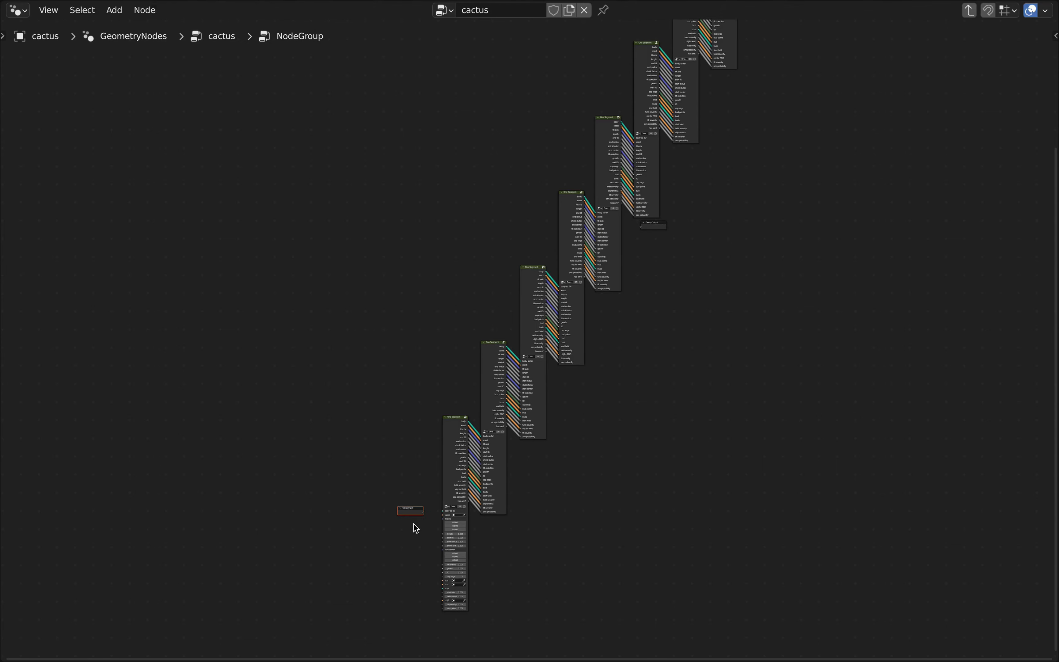
Move the Group Output node past the end of the chain and connect Join Geometry's output to it
scroll(415, 526, "down", 3)
middle_click_drag(634, 370, 561, 481)
left_click(481, 463)
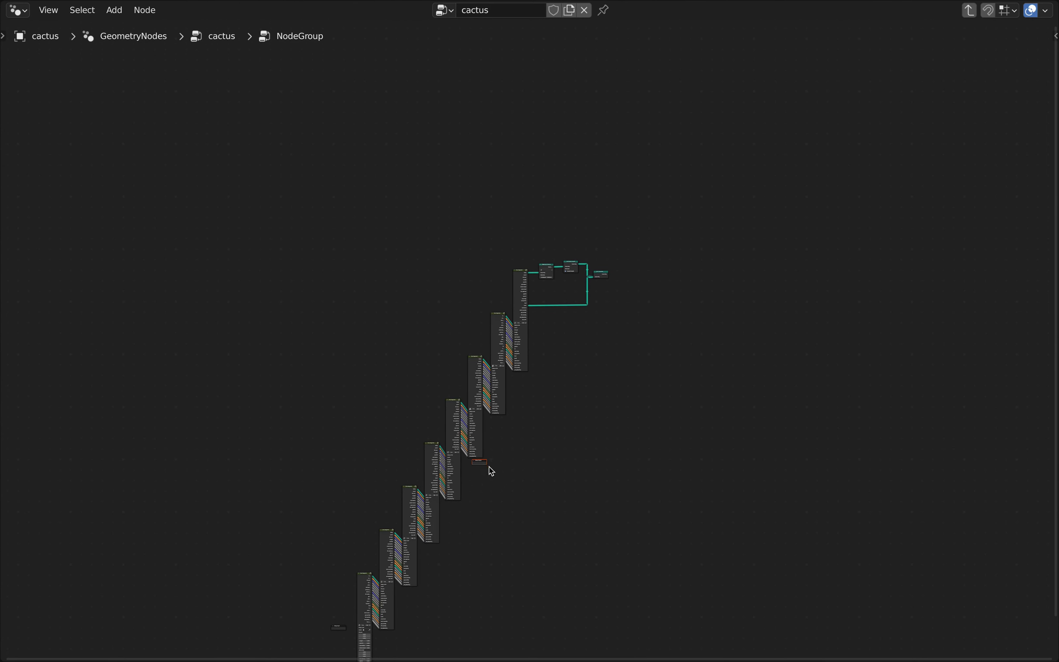
key("g")
left_click(633, 300)
scroll(620, 276, "up", 8)
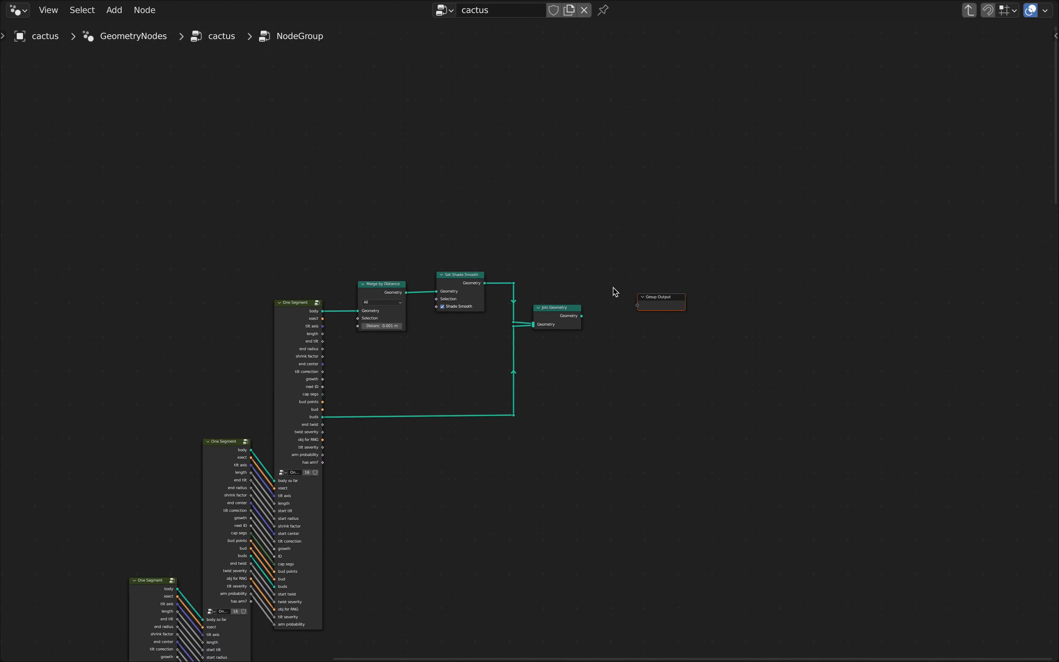
left_click_drag(712, 290, 706, 306)
left_click_drag(564, 322, 649, 310)
Link Group Input to every input of the first One Segment node, from body so far through arm probability
scroll(638, 549, "down", 10)
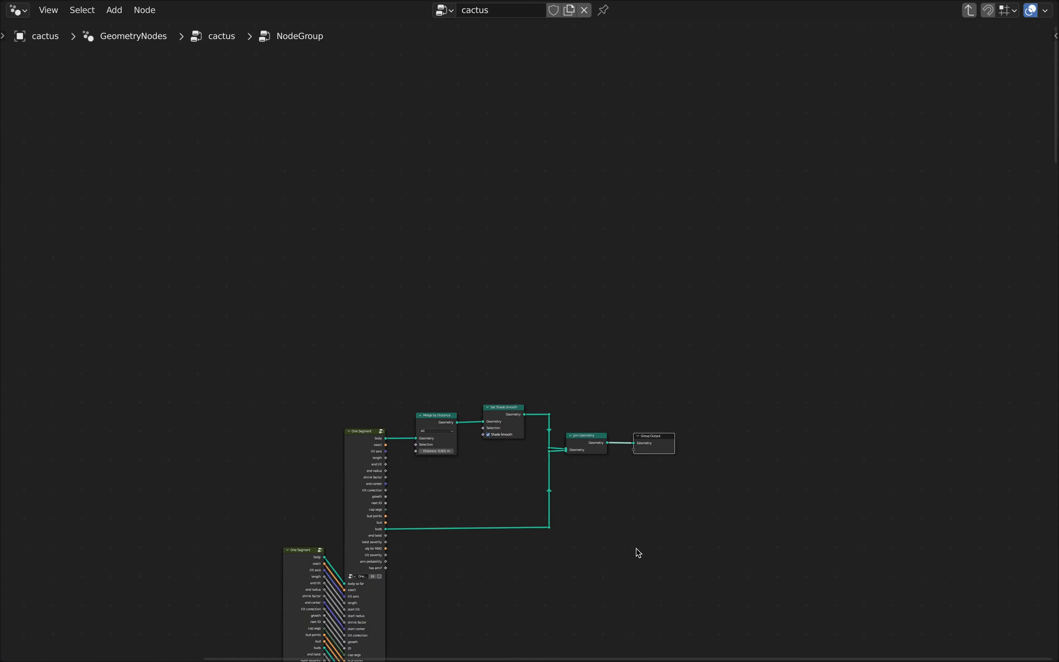
scroll(604, 438, "down", 2)
middle_click_drag(582, 498, 695, 322)
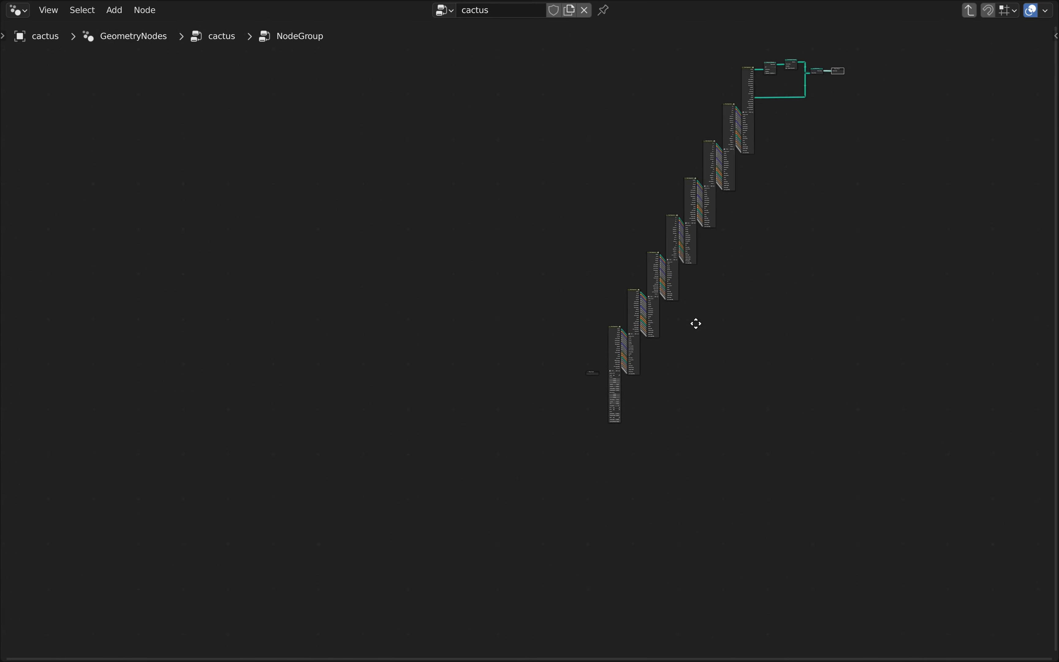
scroll(596, 391, "up", 5)
scroll(612, 371, "up", 3)
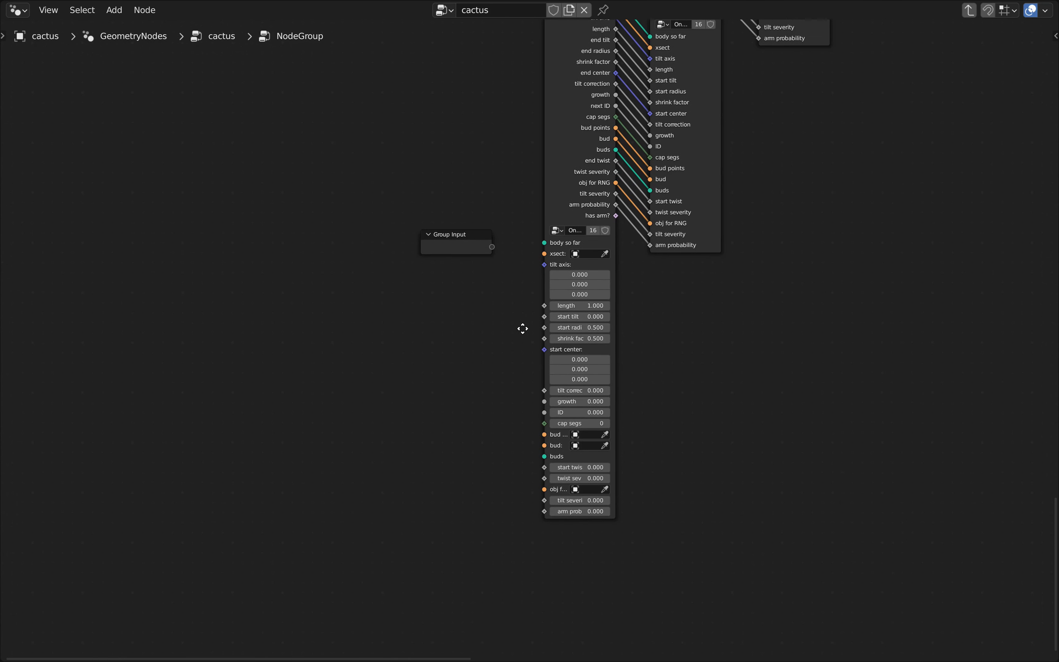
left_click_drag(448, 227, 548, 227)
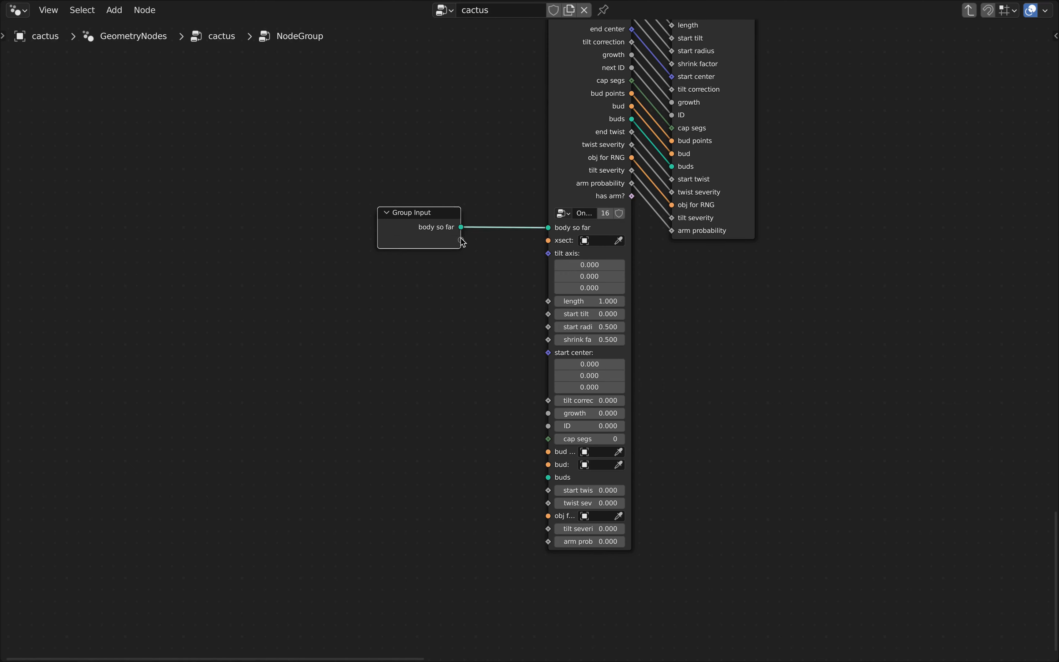
left_click_drag(461, 240, 548, 240)
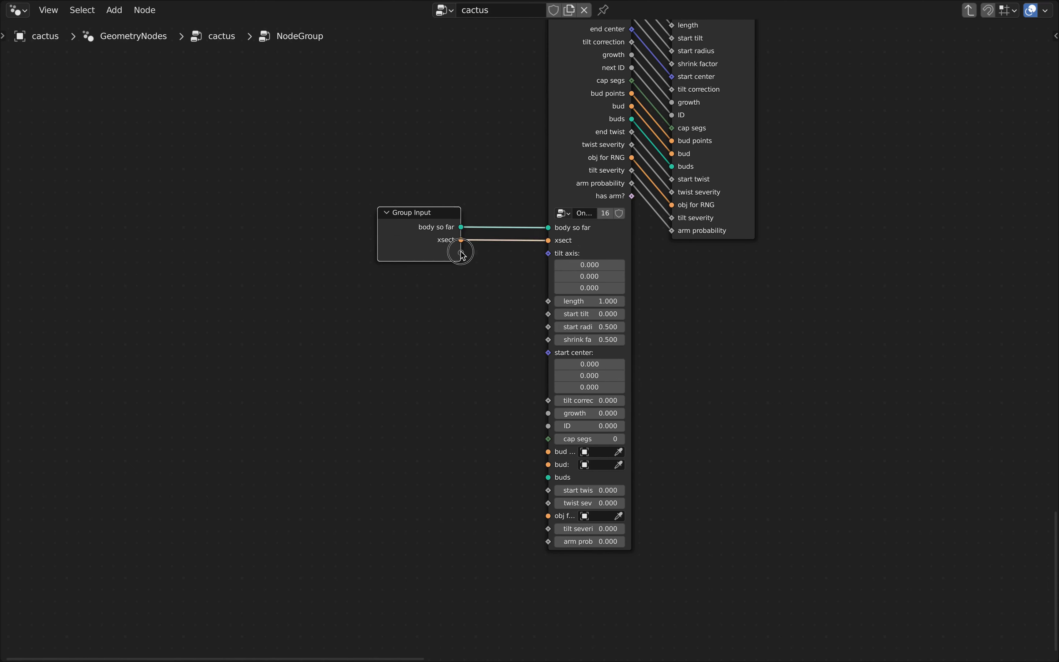
left_click_drag(462, 253, 558, 256)
left_click_drag(461, 265, 548, 279)
left_click_drag(461, 292, 548, 305)
left_click_drag(461, 317, 548, 317)
left_click_drag(461, 330, 548, 330)
left_click_drag(461, 342, 548, 356)
left_click_drag(461, 369, 548, 382)
left_click_drag(461, 394, 548, 407)
left_click_drag(461, 420, 548, 433)
left_click_drag(461, 445, 548, 459)
left_click_drag(461, 471, 548, 471)
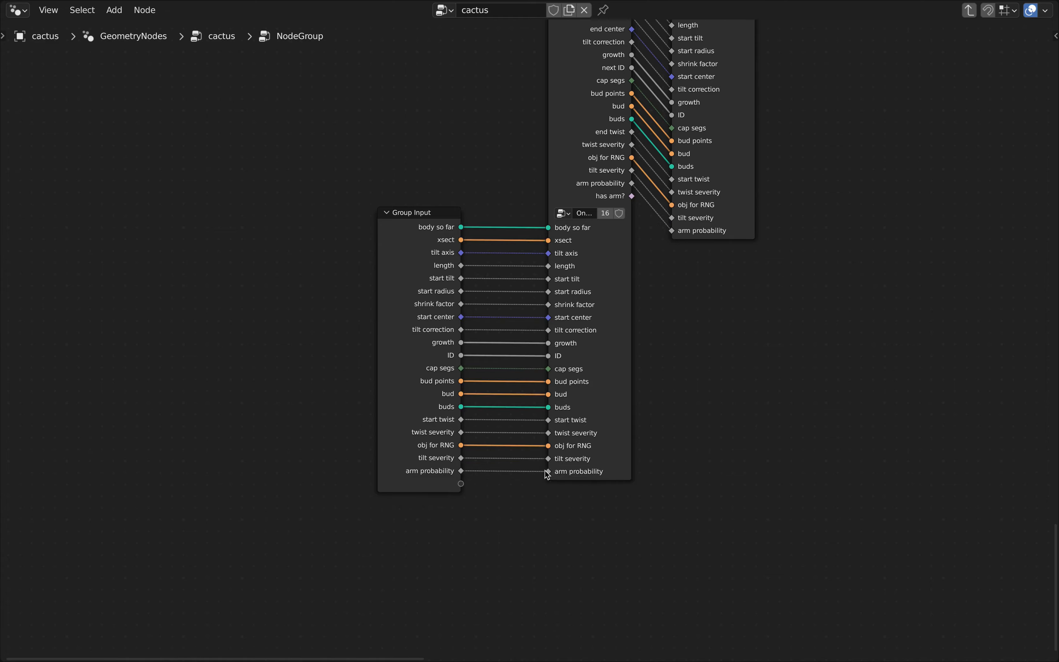
Leave the new node group and return to the cactus node tree
scroll(625, 363, "down", 4)
scroll(631, 326, "down", 3)
scroll(705, 213, "down", 2)
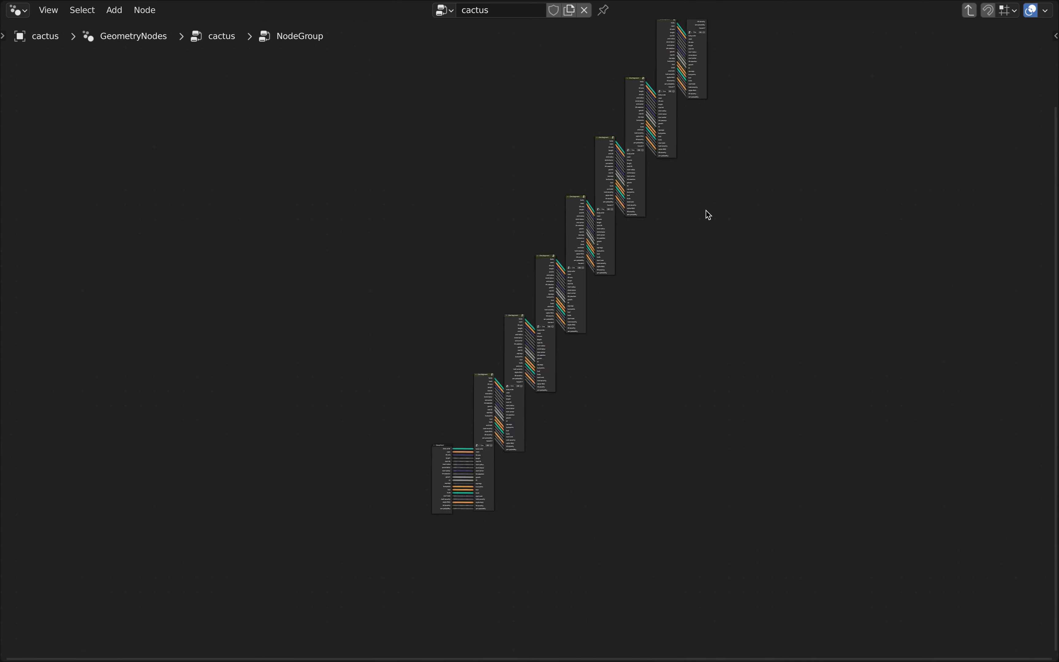
left_click(413, 521)
key("Tab")
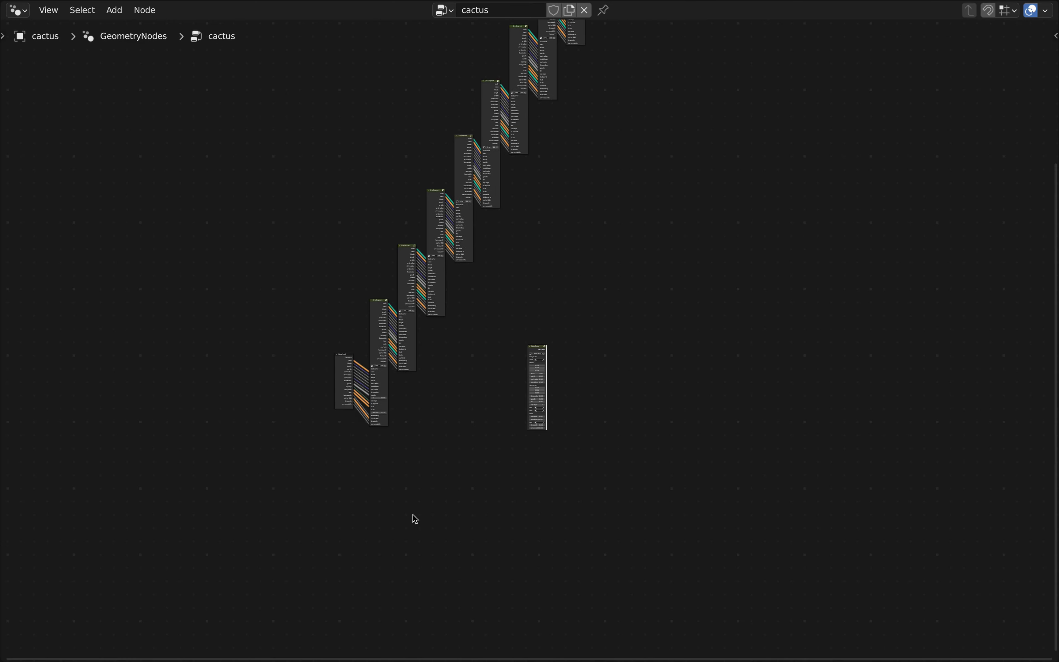
Rename the newly made node group with the chained segments as Arm
scroll(443, 398, "down", 6)
middle_click_drag(514, 281, 501, 337)
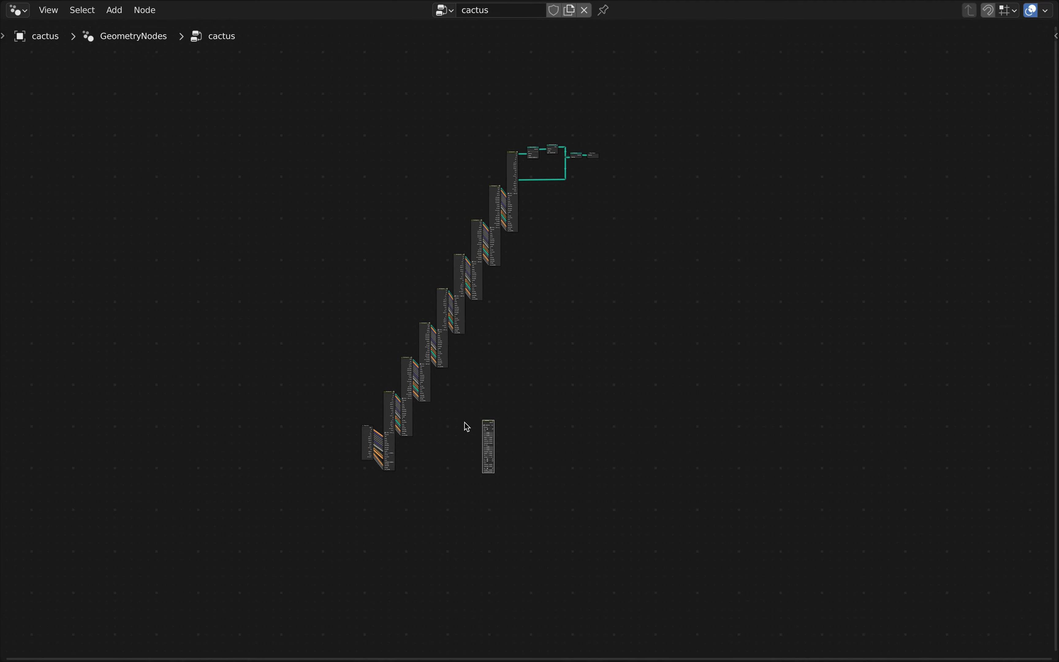
scroll(486, 443, "up", 8)
double_click(495, 324)
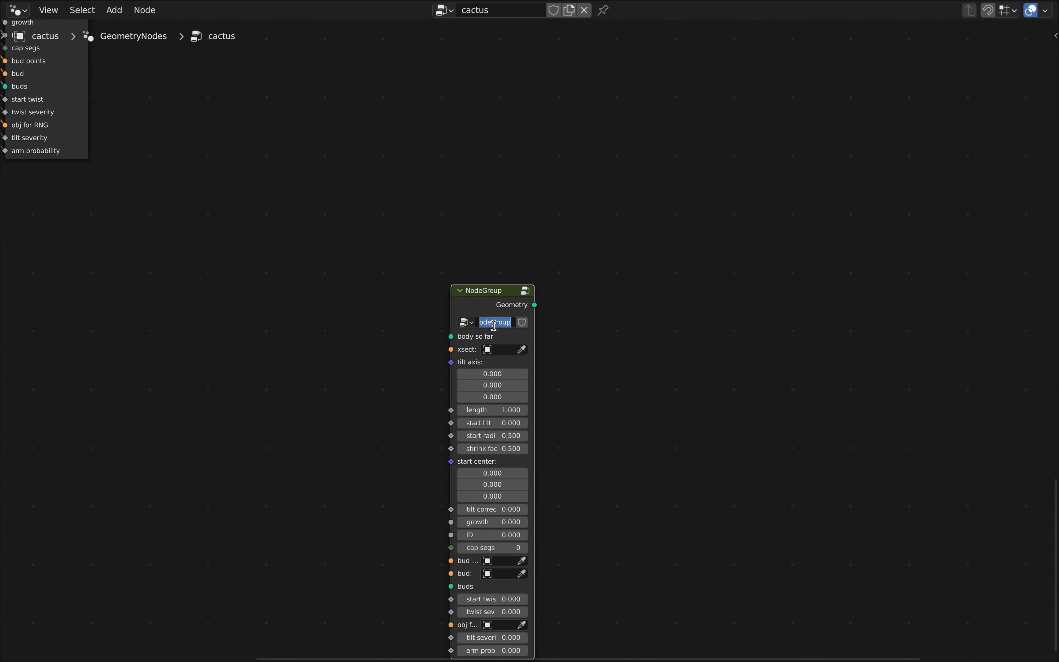
type("Arm")
key("Return")
Duplicate the first One Segment node and place the copy next to the Arm node
scroll(601, 259, "down", 3)
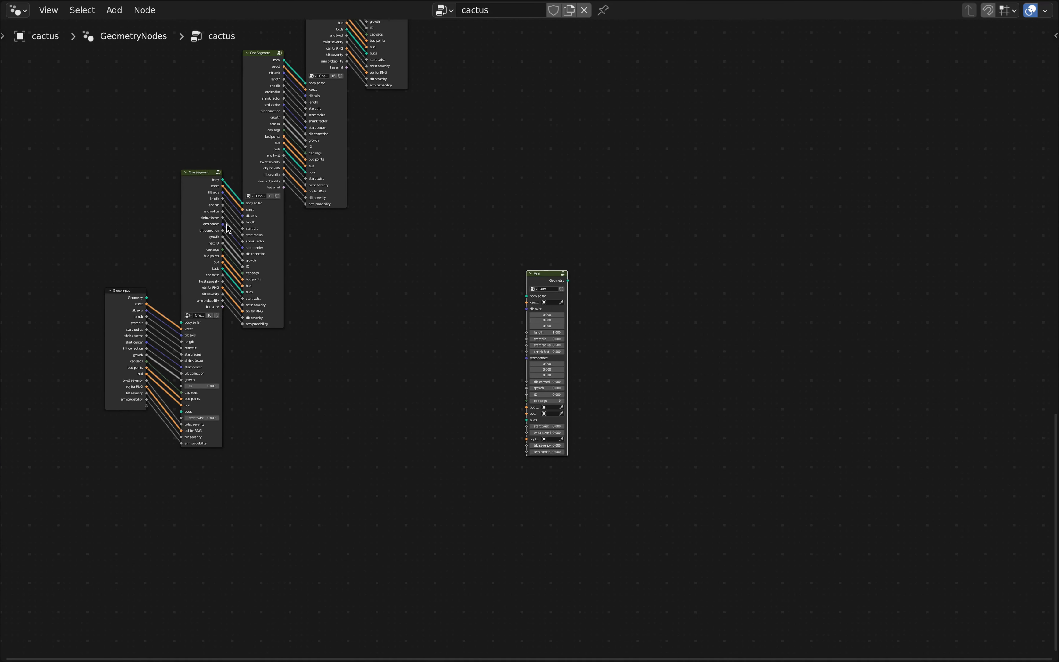
left_click(196, 175)
key("shift+d")
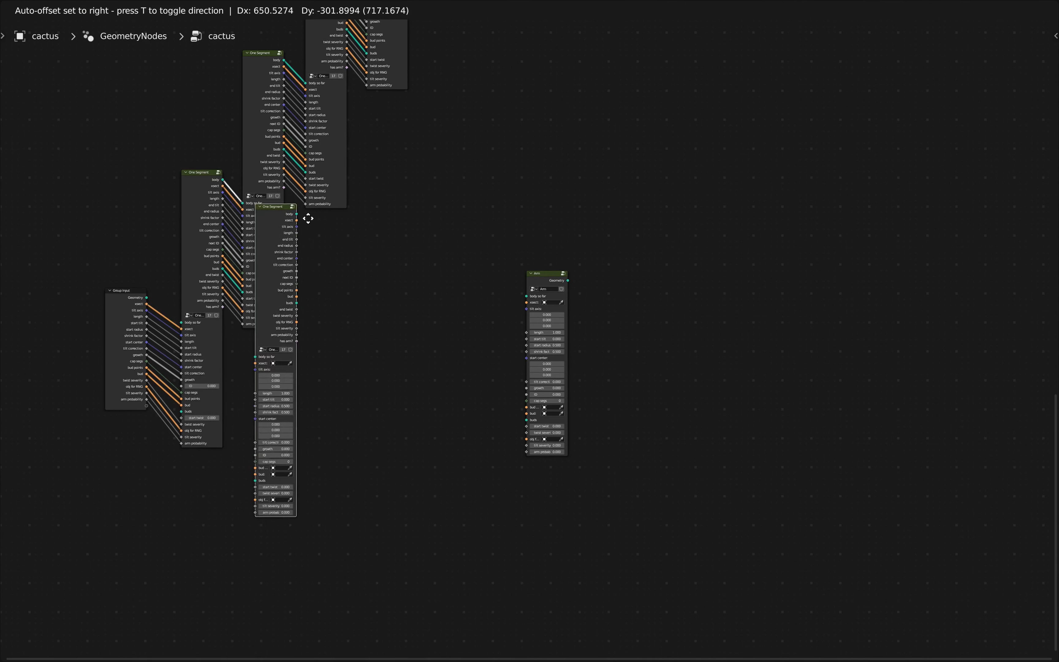
left_click(493, 232)
Move the copied One Segment node and the Arm node together into empty space away from the segment chain
left_click_drag(428, 233, 612, 352)
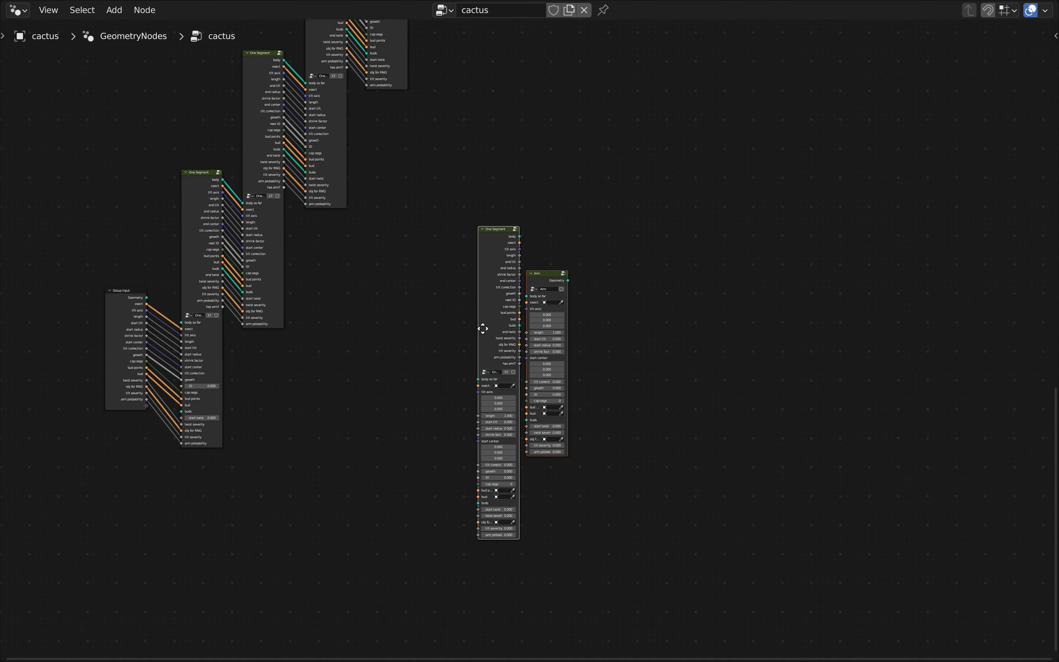
key("g")
left_click(900, 338)
scroll(889, 341, "down", 1)
middle_click_drag(827, 347, 396, 306)
scroll(395, 306, "up", 3)
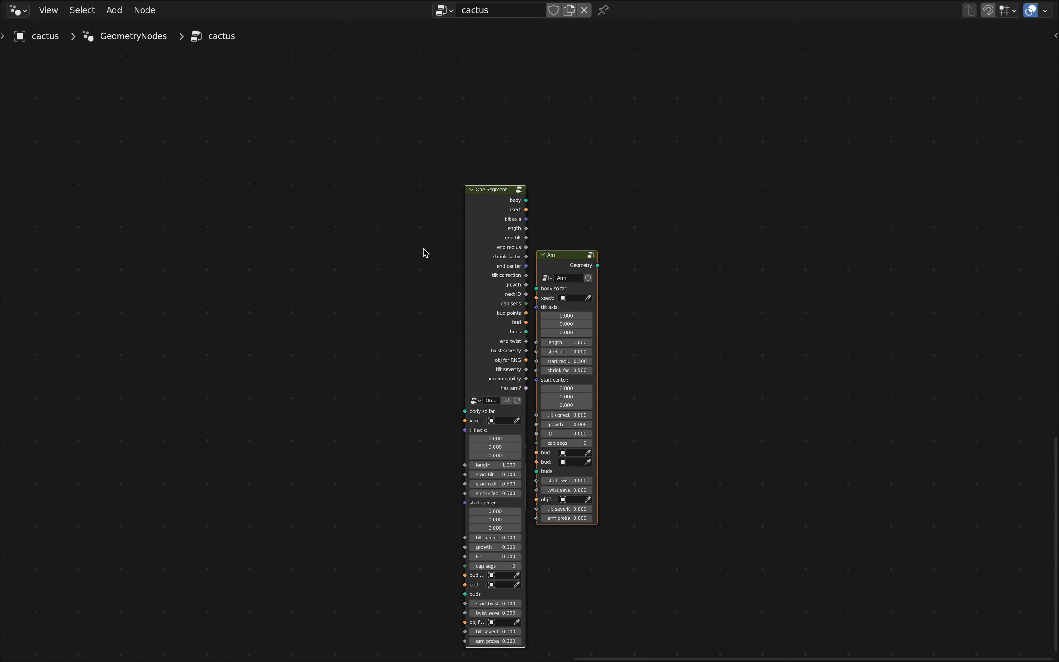
scroll(552, 259, "up", 1)
Group the One Segment copy and Arm nodes together, name the group Seg & Arm, and open it for editing
right_click(555, 258)
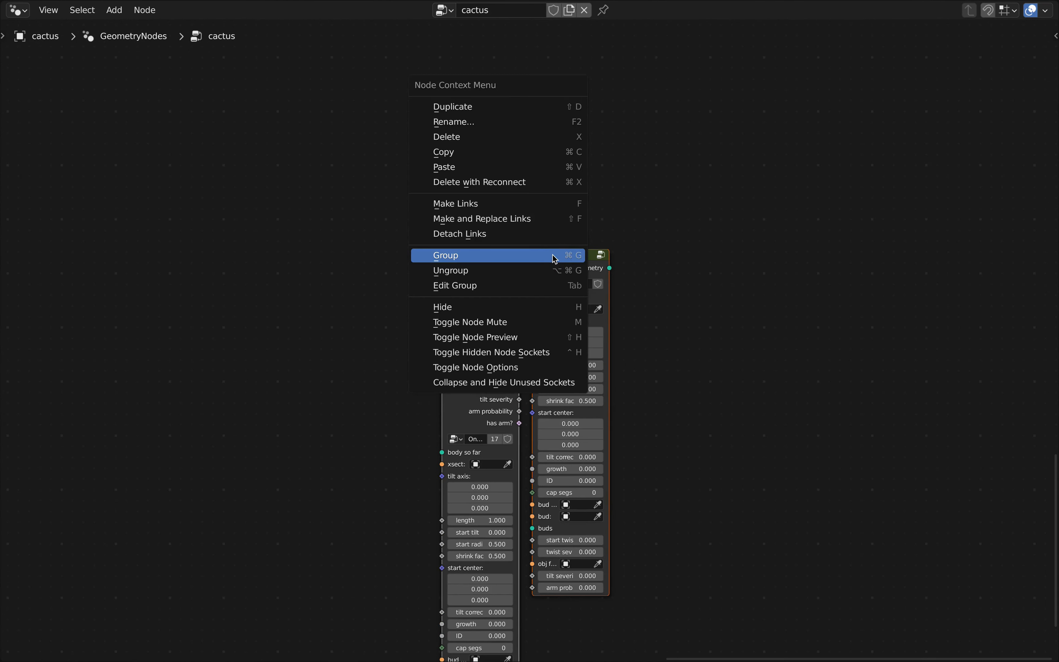
left_click(481, 261)
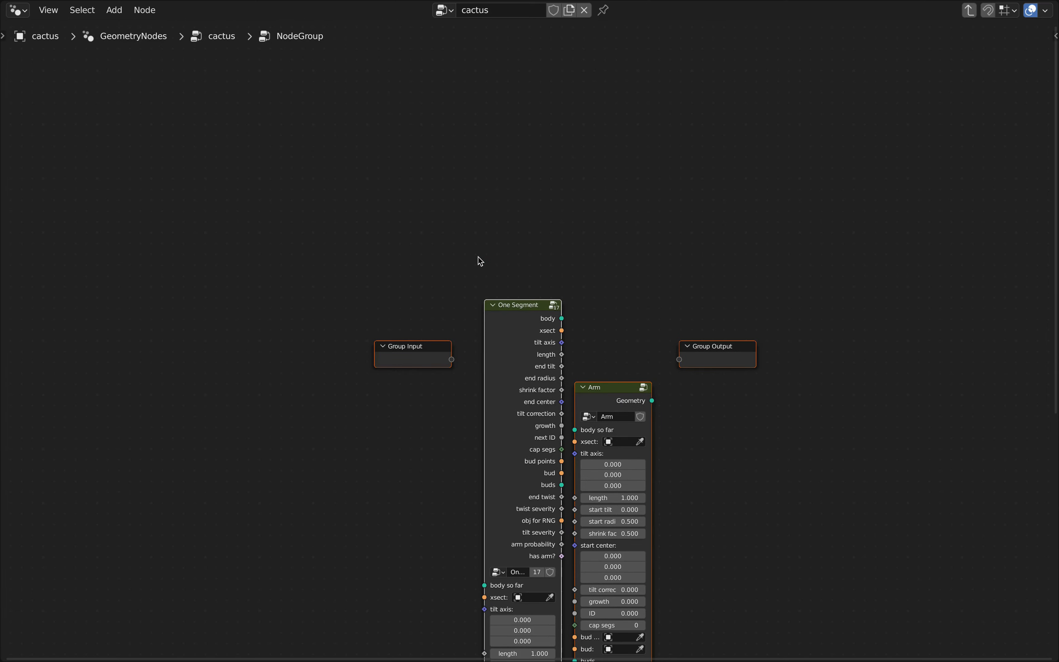
key("Tab")
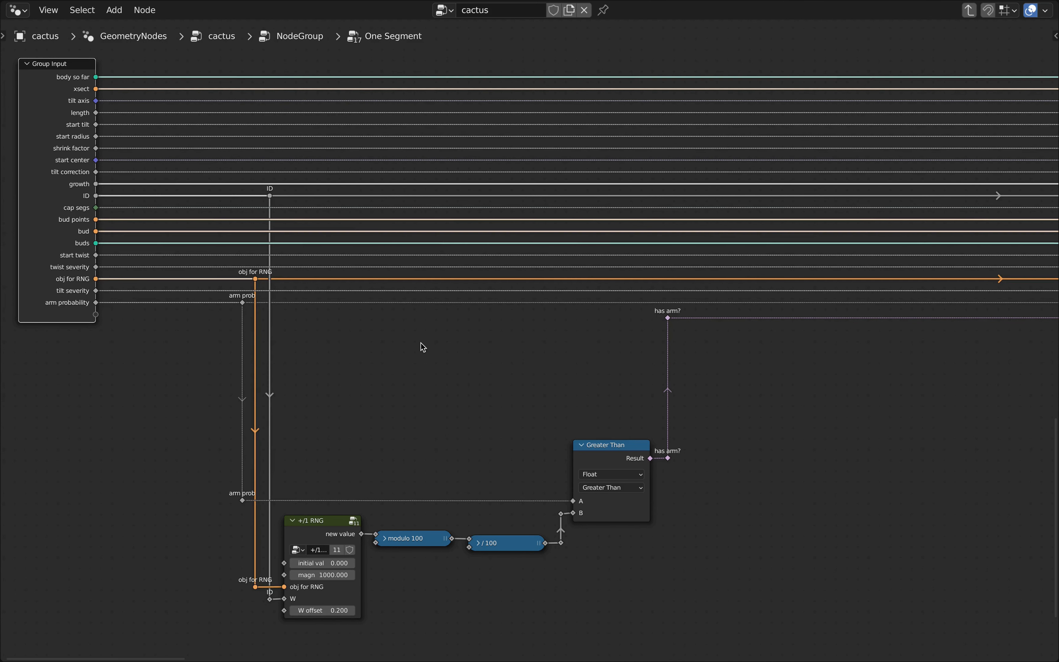
key("Tab")
left_click(403, 347)
key("Tab")
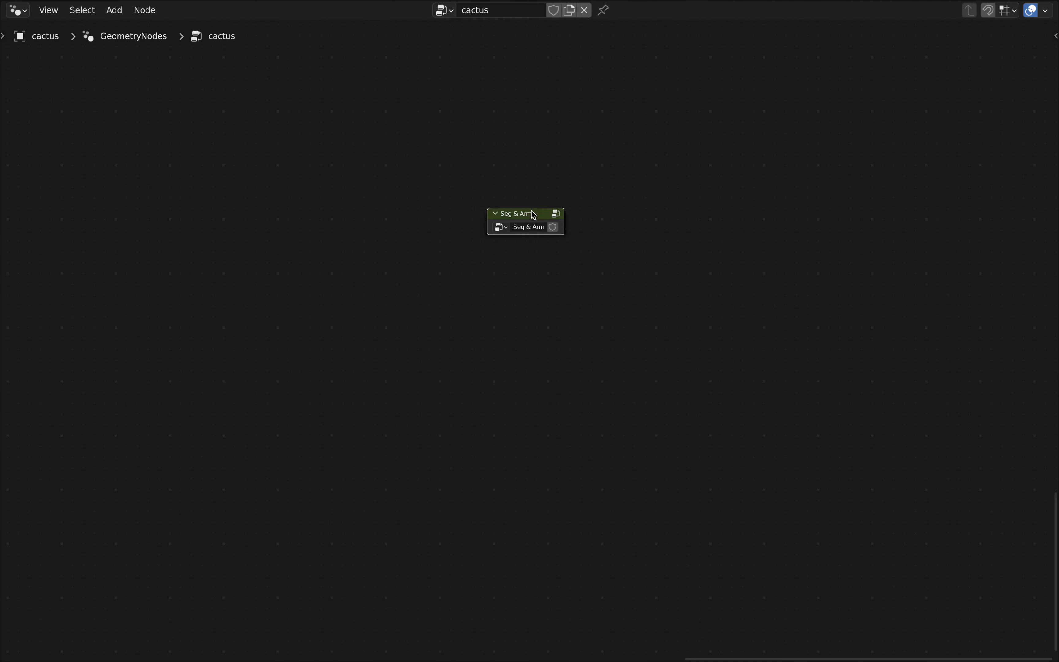
key("Tab")
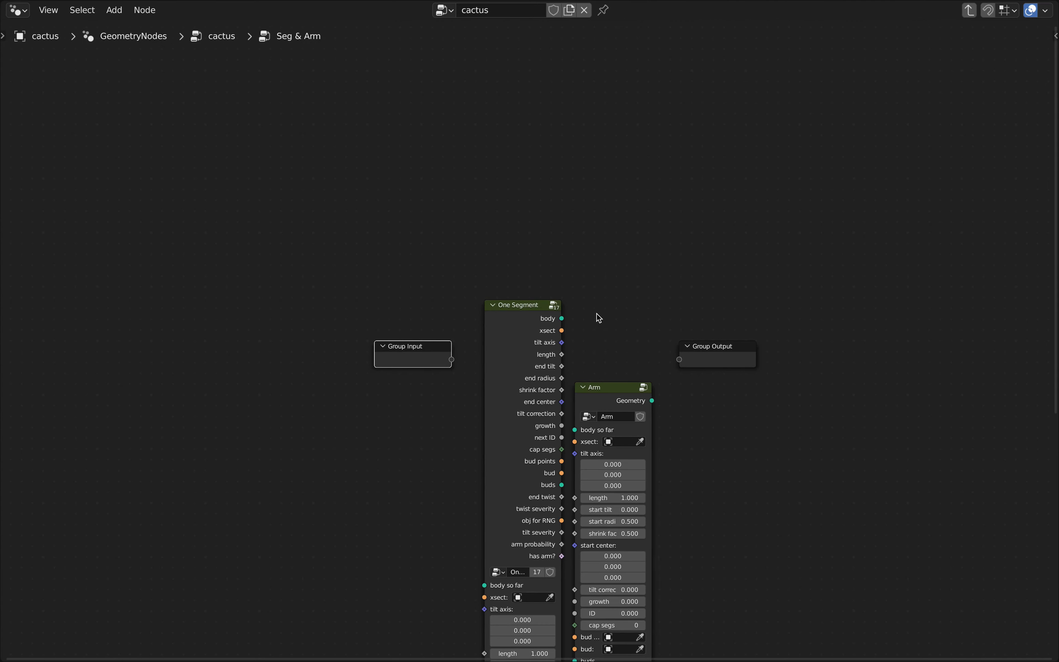
Move the Group Input node down beside the One Segment node's input sockets
scroll(599, 320, "down", 8)
middle_click_drag(634, 384, 646, 232)
scroll(530, 234, "up", 2)
scroll(489, 135, "up", 1)
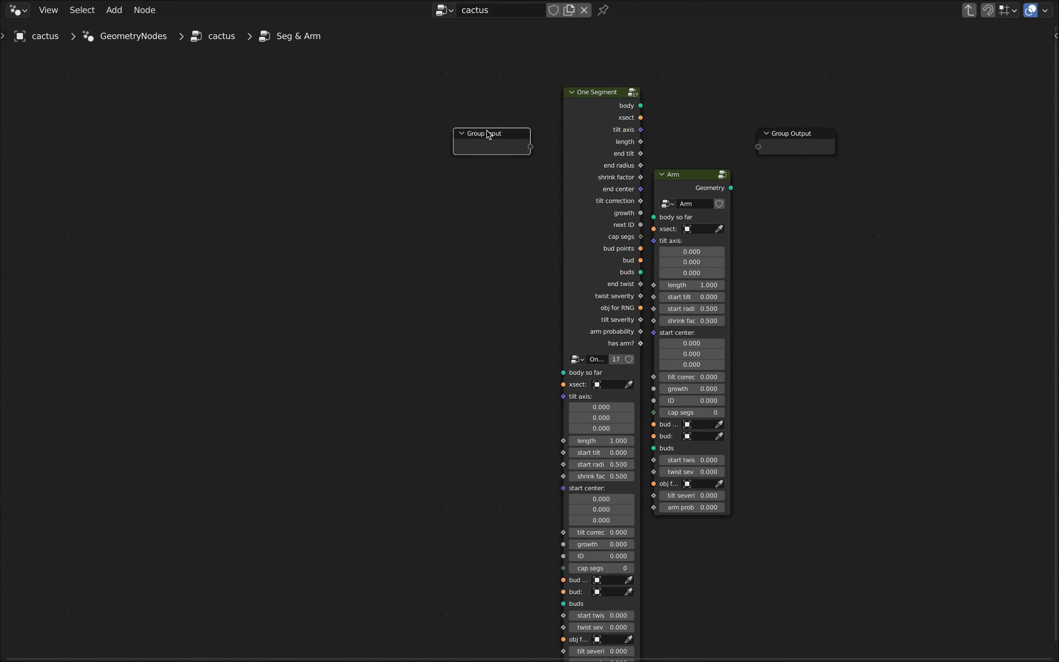
left_click_drag(490, 136, 422, 368)
scroll(449, 376, "down", 2)
middle_click_drag(508, 432, 436, 200)
scroll(499, 224, "up", 2)
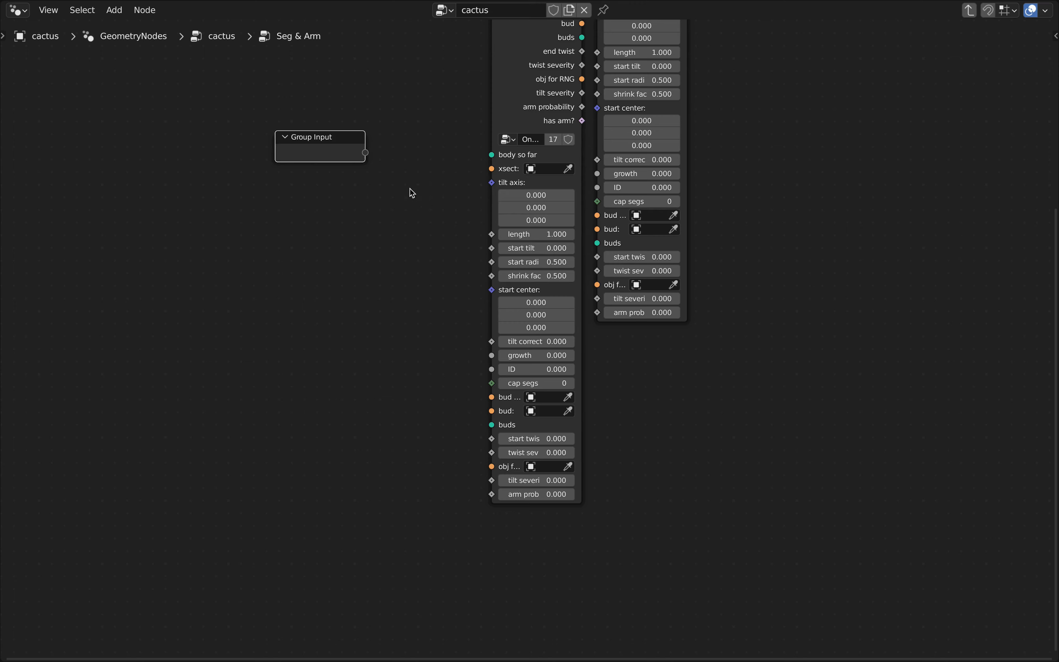
Link Group Input to every One Segment input in the Seg & Arm group, from body so far through arm probability
left_click_drag(366, 153, 492, 155)
left_click_drag(366, 166, 493, 169)
left_click_drag(365, 180, 493, 183)
left_click_drag(365, 194, 493, 197)
left_click_drag(365, 208, 492, 224)
left_click_drag(366, 236, 492, 252)
left_click_drag(365, 263, 492, 279)
left_click_drag(366, 291, 492, 308)
left_click_drag(366, 319, 492, 322)
left_click_drag(366, 333, 492, 335)
left_click_drag(365, 347, 492, 363)
left_click_drag(365, 374, 492, 376)
left_click_drag(365, 388, 492, 404)
left_click_drag(365, 416, 492, 418)
Move the Arm node below One Segment and place Group Output level with the One Segment outputs
scroll(283, 458, "down", 3)
left_click_drag(472, 170, 485, 351)
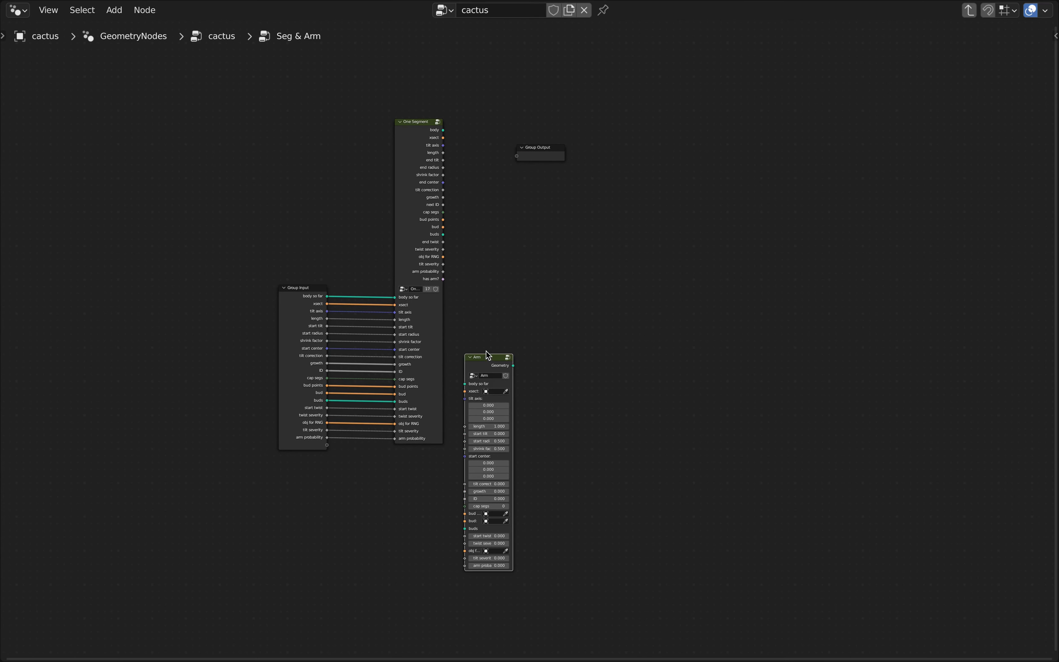
left_click_drag(539, 147, 549, 119)
scroll(475, 122, "up", 3)
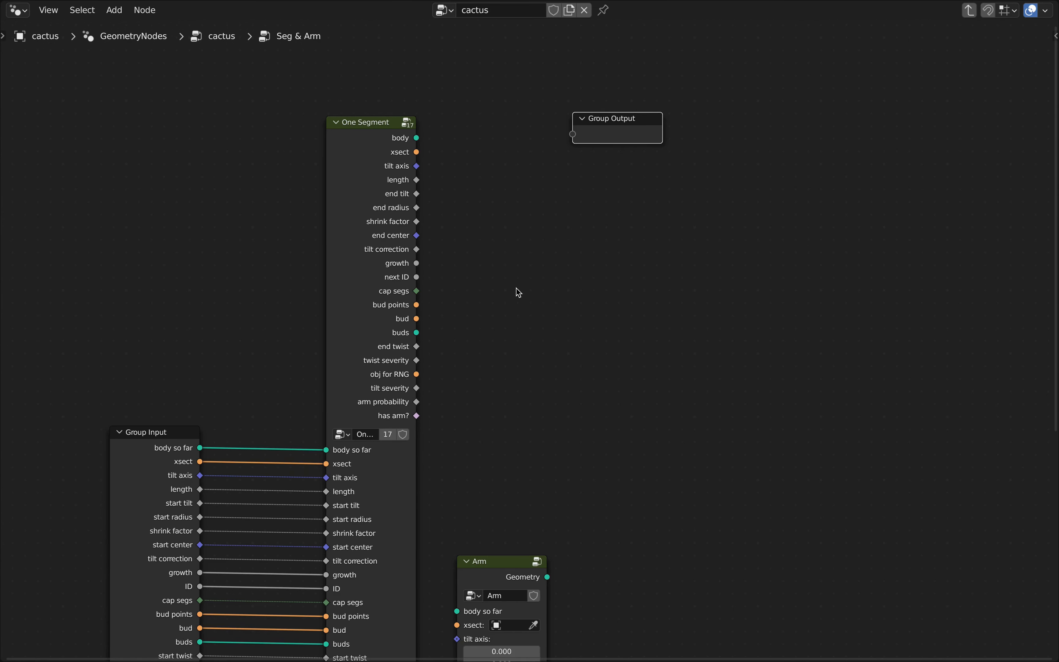
scroll(516, 289, "down", 1)
scroll(485, 177, "up", 3)
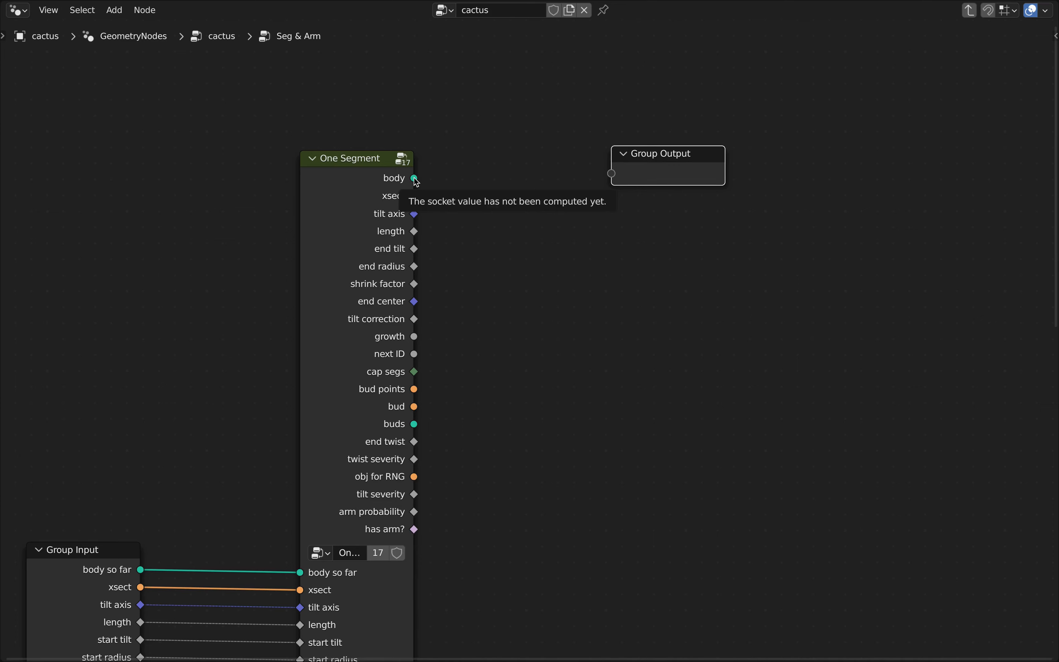
Link every One Segment output to Group Output, from body through has arm?
left_click_drag(413, 178, 612, 173)
left_click_drag(414, 196, 612, 192)
left_click_drag(414, 213, 611, 226)
left_click_drag(414, 249, 611, 262)
left_click_drag(414, 284, 611, 297)
left_click_drag(414, 318, 611, 332)
left_click_drag(414, 354, 611, 350)
left_click_drag(414, 371, 611, 367)
left_click_drag(414, 389, 611, 385)
left_click_drag(414, 406, 611, 420)
left_click_drag(414, 441, 611, 454)
left_click_drag(414, 477, 612, 472)
left_click_drag(414, 493, 611, 507)
left_click_drag(414, 529, 612, 525)
Add a Geometry output named arms at the end of the Seg & Arm group's outputs
scroll(539, 426, "down", 3)
scroll(539, 426, "down", 2, "shift")
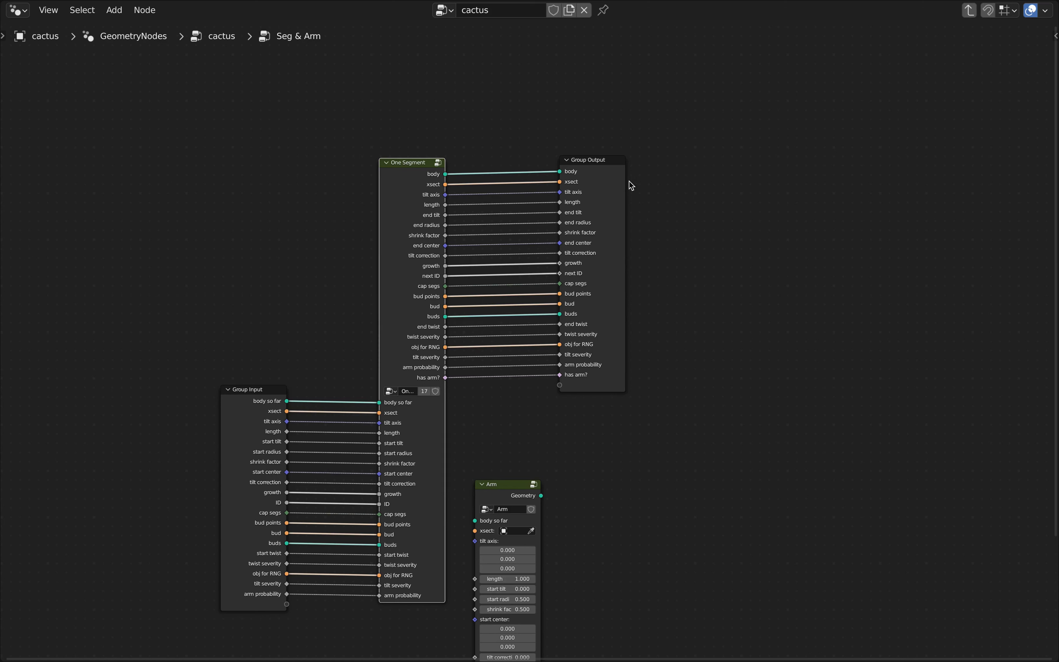
left_click(584, 158)
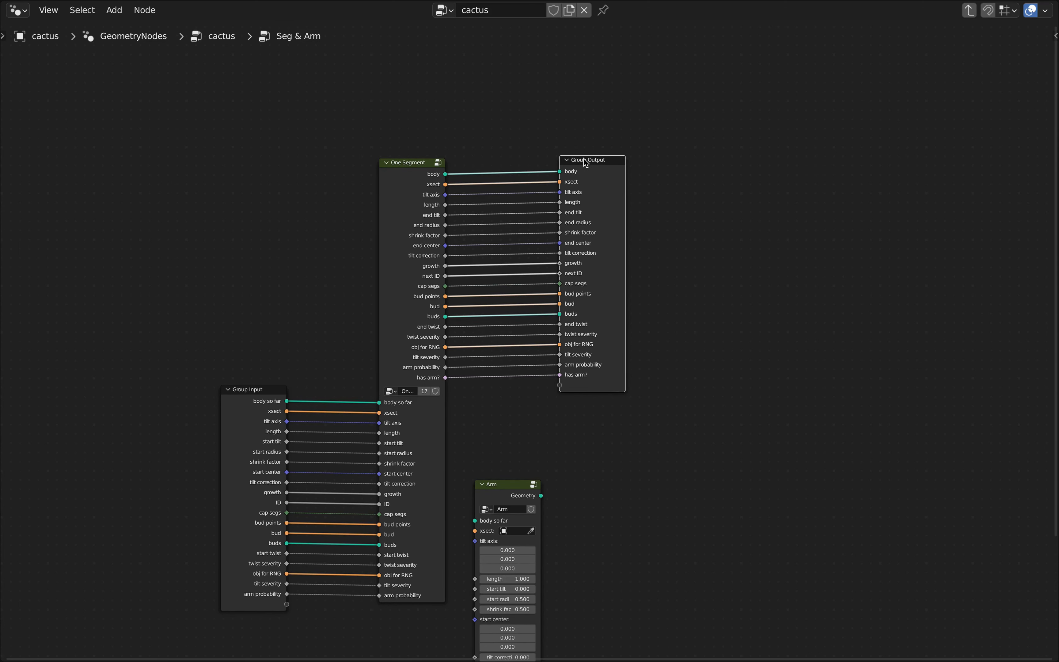
key("n")
scroll(963, 219, "down", 15)
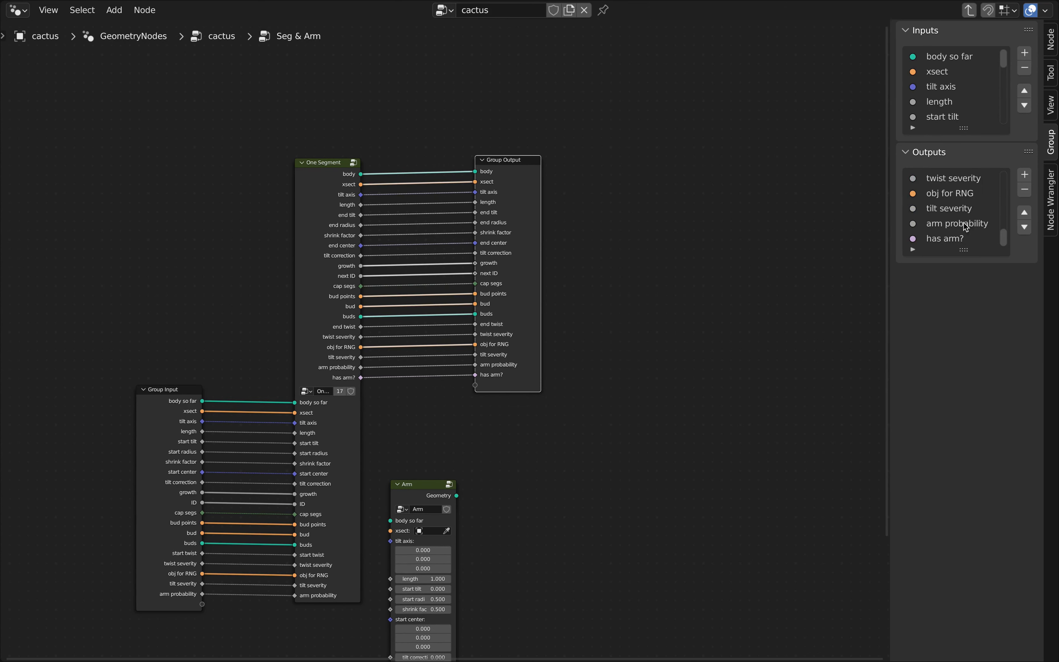
left_click(954, 238)
left_click(1025, 174)
left_click(995, 268)
left_click(998, 368)
left_click(996, 287)
type("arms")
key("Return")
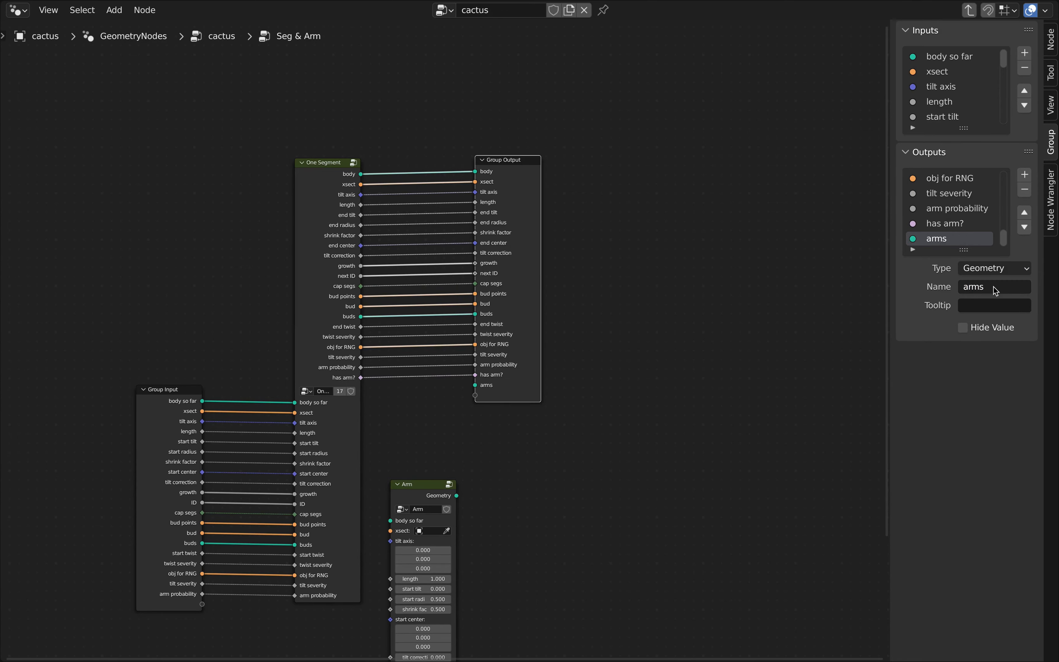
key("n")
Move Group Output farther from One Segment and route Arm's Geometry output through two reroutes to the arms output
scroll(963, 280, "down", 3)
middle_click_drag(637, 193, 624, 111)
left_click_drag(617, 106, 761, 105)
left_click_drag(533, 407, 768, 260)
scroll(637, 313, "up", 3)
key("s")
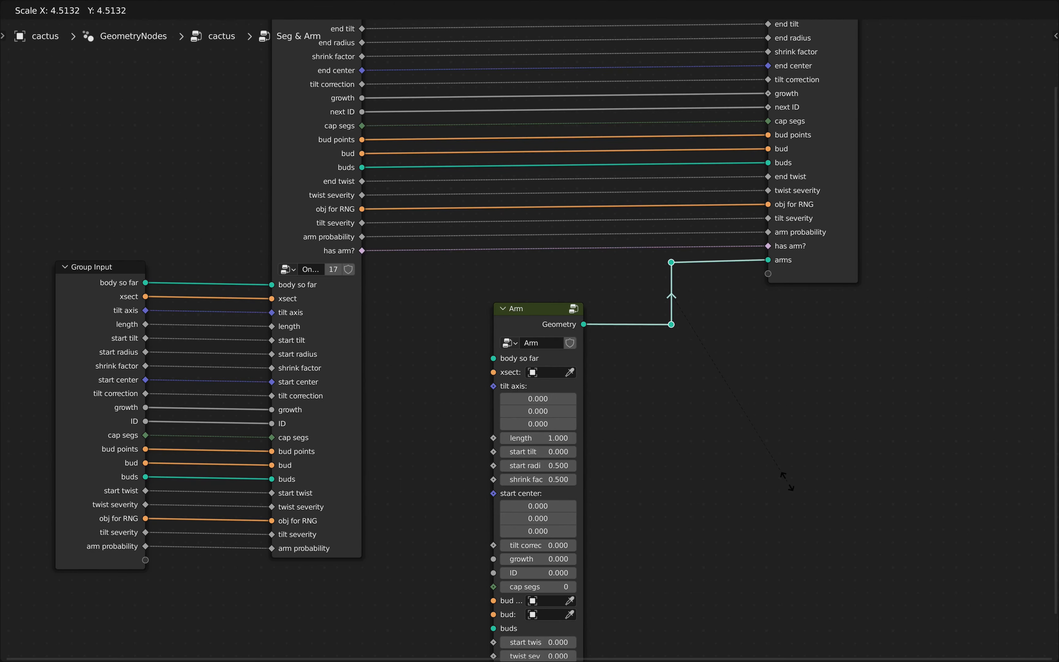
key("Return")
Remove the has arm? socket from the Seg & Arm group's outputs
scroll(772, 382, "down", 3)
middle_click_drag(895, 204, 769, 196)
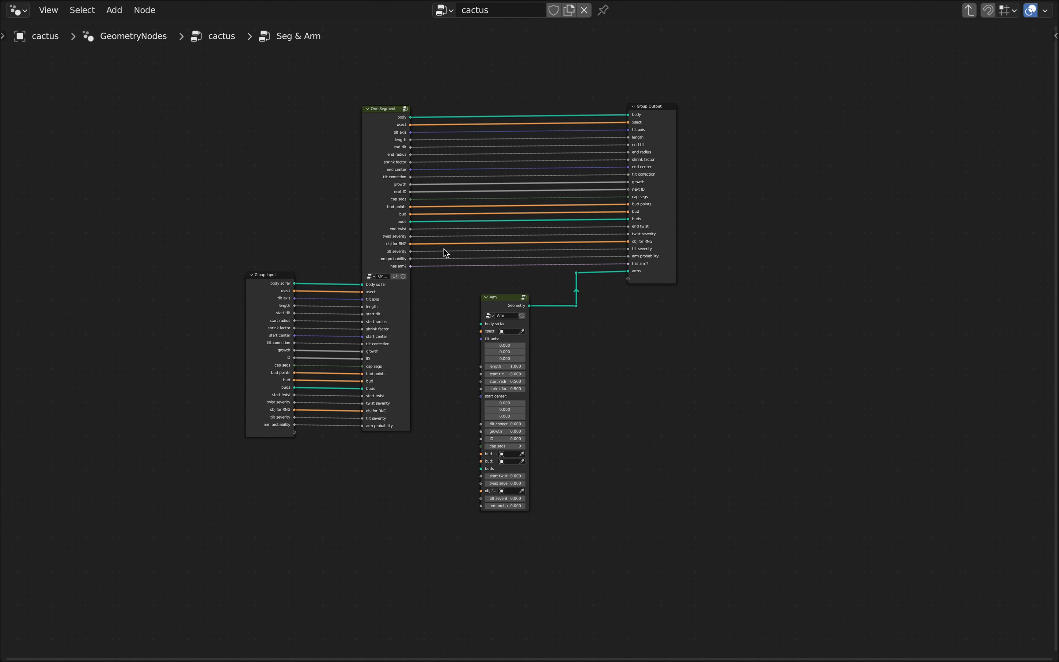
scroll(421, 277, "up", 4)
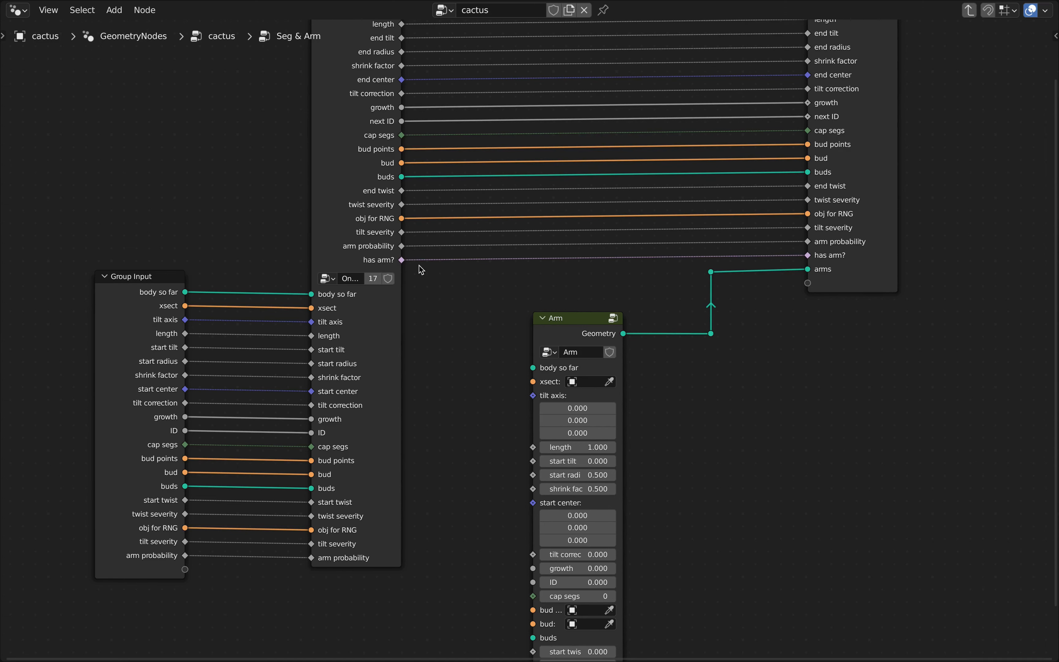
scroll(438, 268, "down", 2)
middle_click_drag(469, 270, 402, 271)
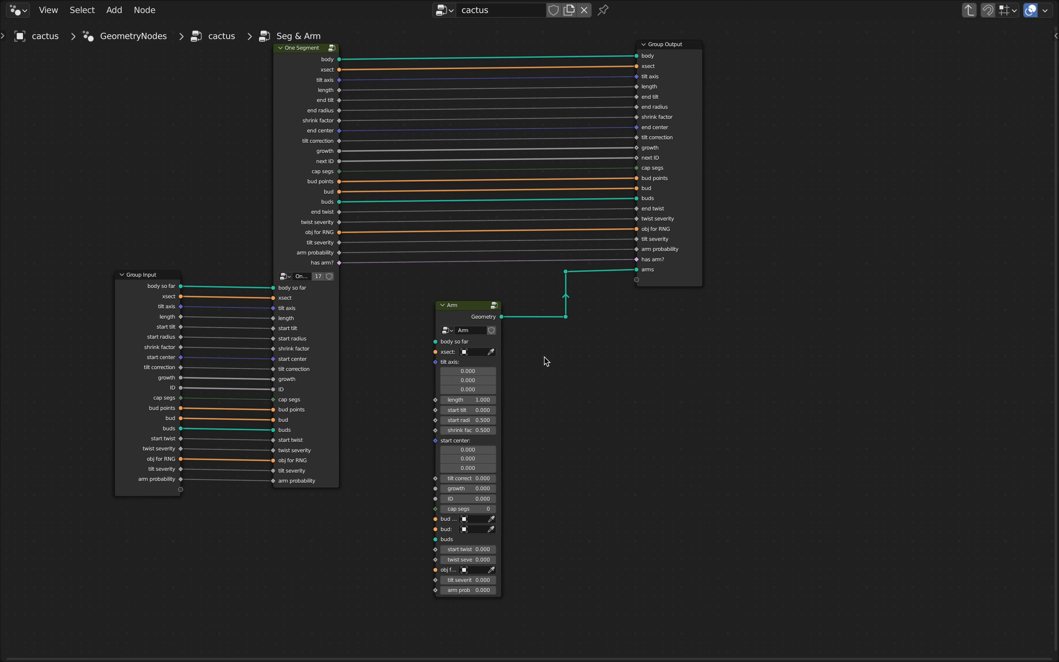
left_click(662, 45)
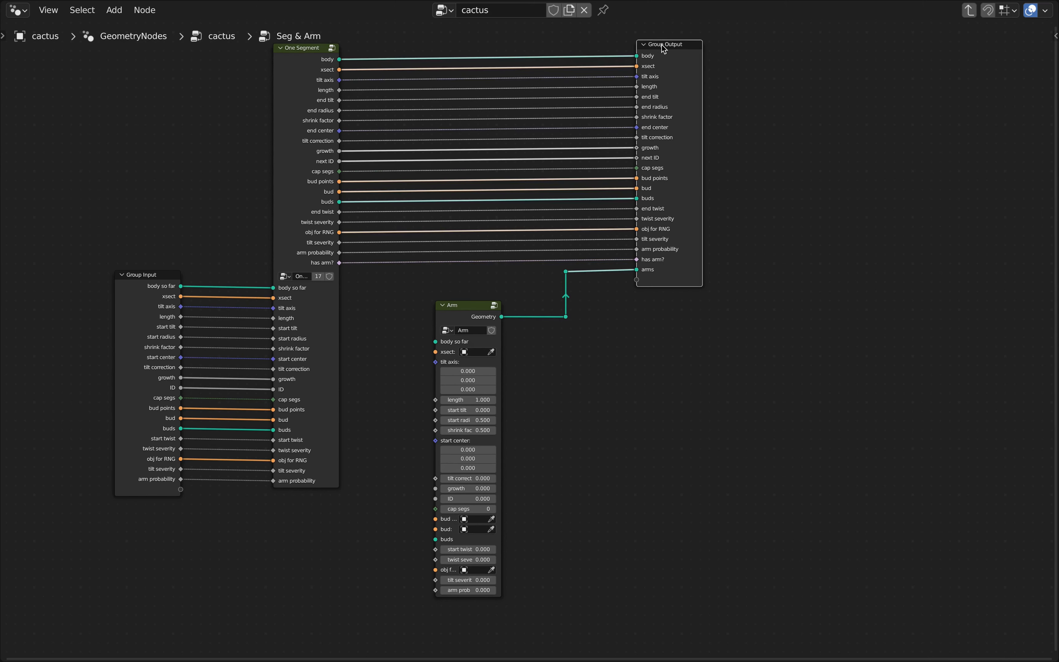
middle_click_drag(738, 220, 690, 256)
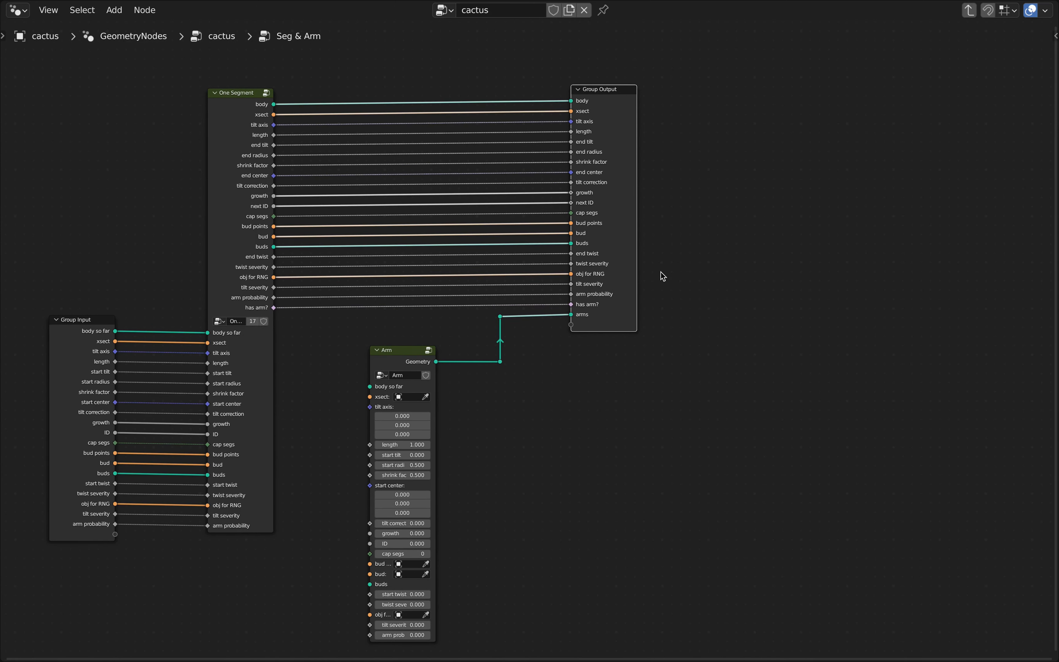
key("n")
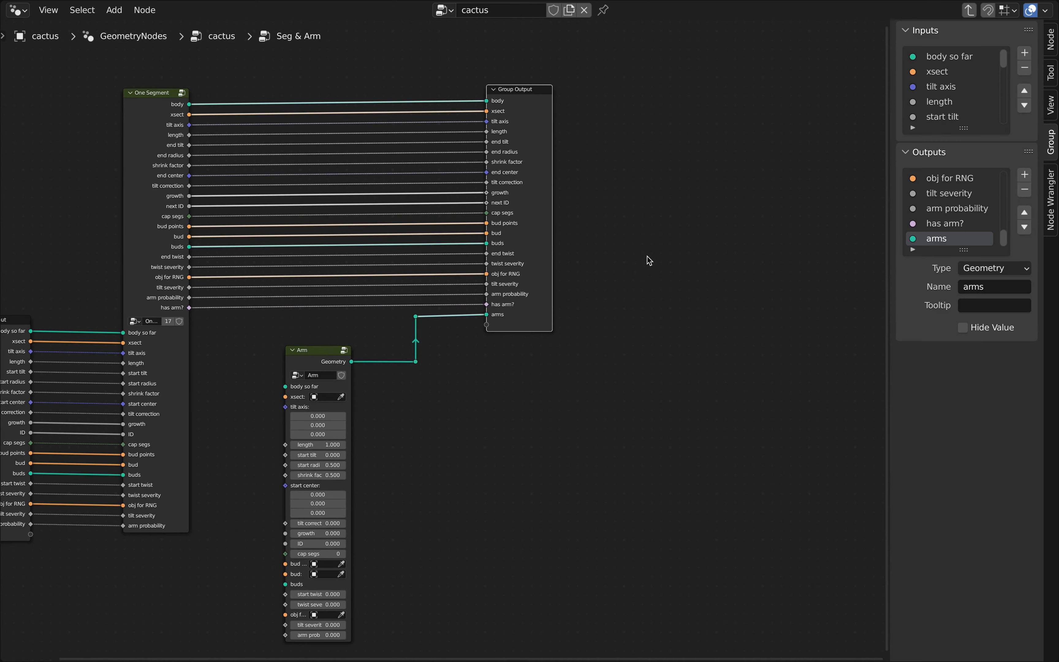
left_click(954, 229)
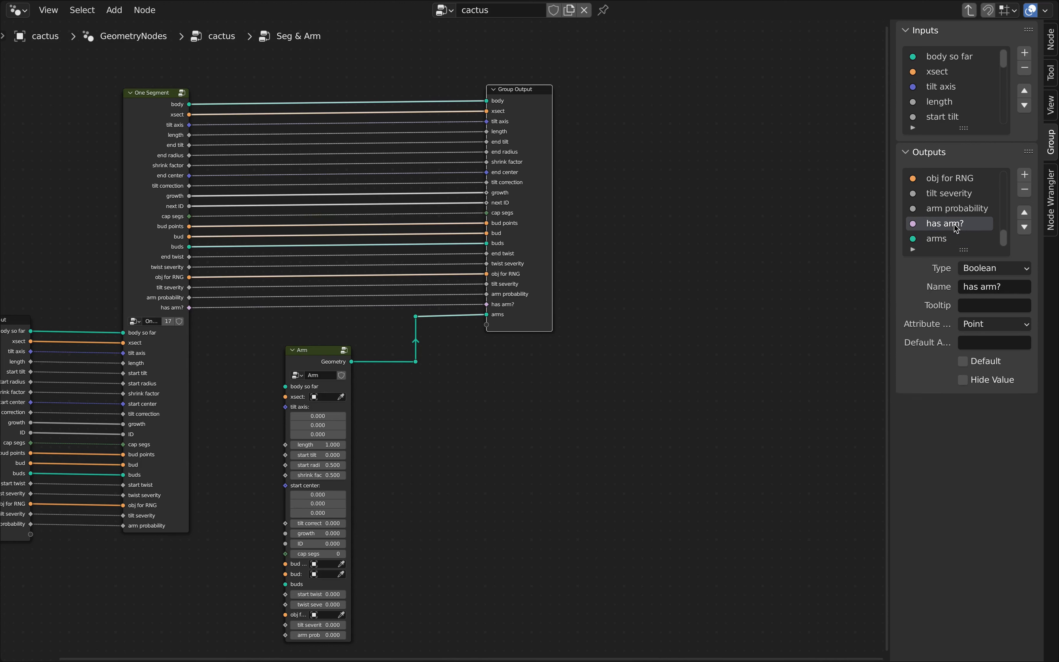
left_click(1026, 189)
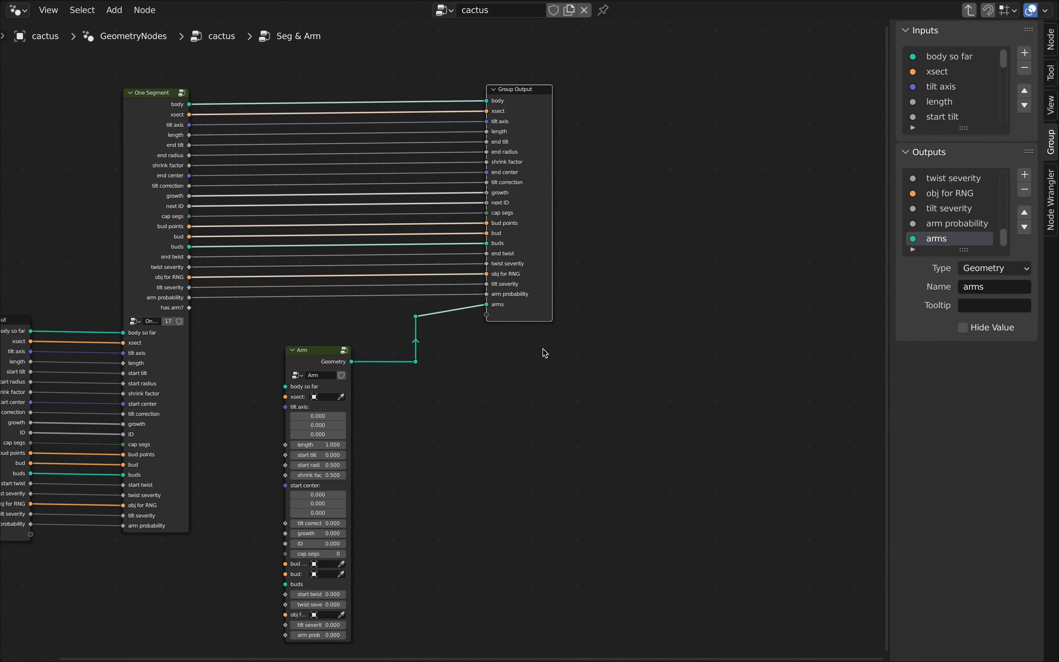
Raise the upper reroute on the arms link vertically to the height of the arms socket
scroll(383, 329, "down", 2)
middle_click_drag(366, 326, 504, 316)
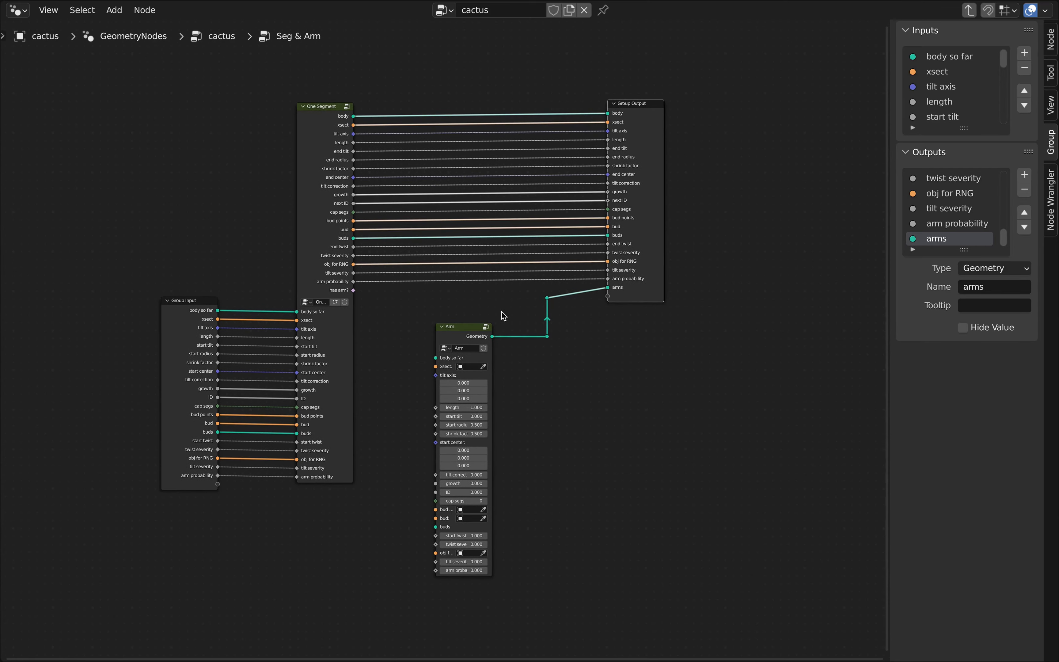
scroll(503, 316, "up", 2)
left_click_drag(564, 279, 598, 302)
key("g")
key("y")
left_click(598, 293)
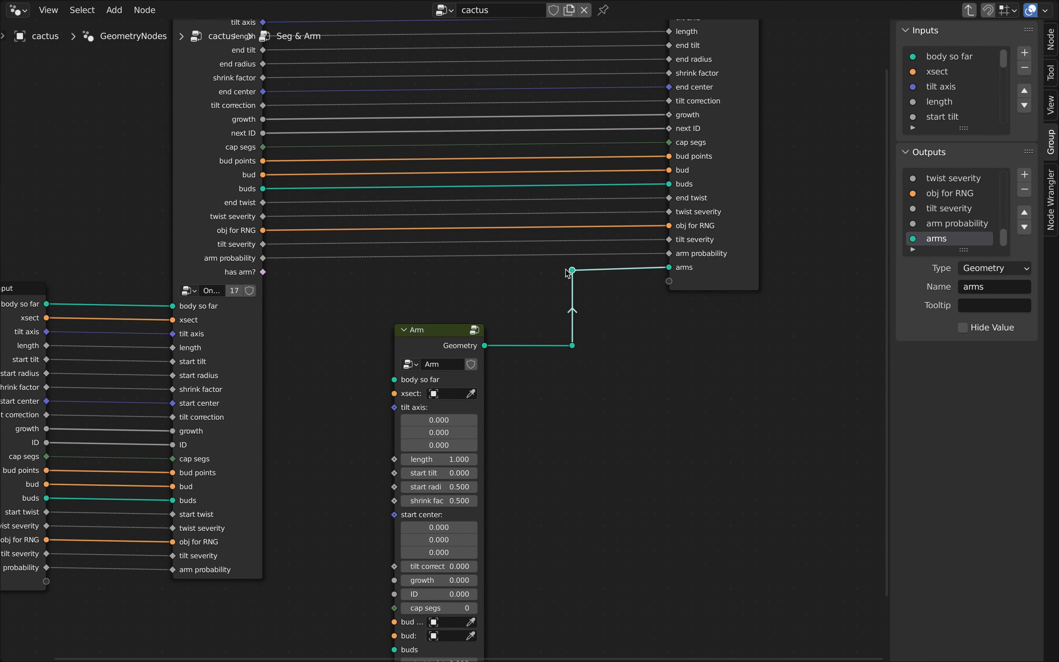
Shift both arms reroutes horizontally close to Group Output and fine-tune the upper one's height
left_click_drag(564, 265, 586, 357)
key("g")
key("x")
left_click(663, 352)
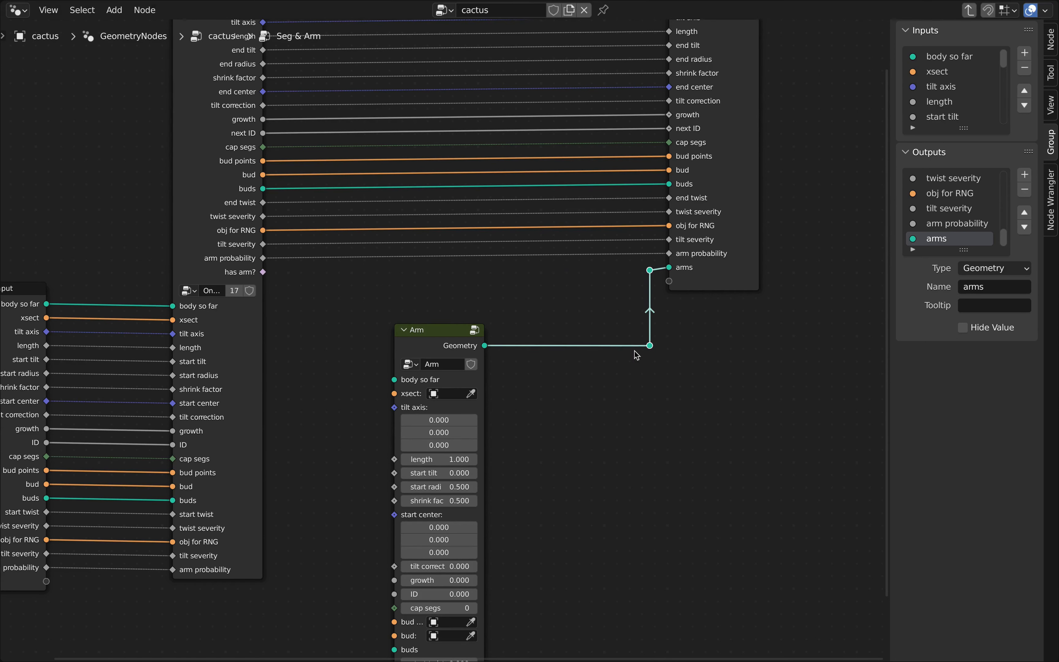
left_click_drag(633, 280, 665, 255)
key("g")
key("y")
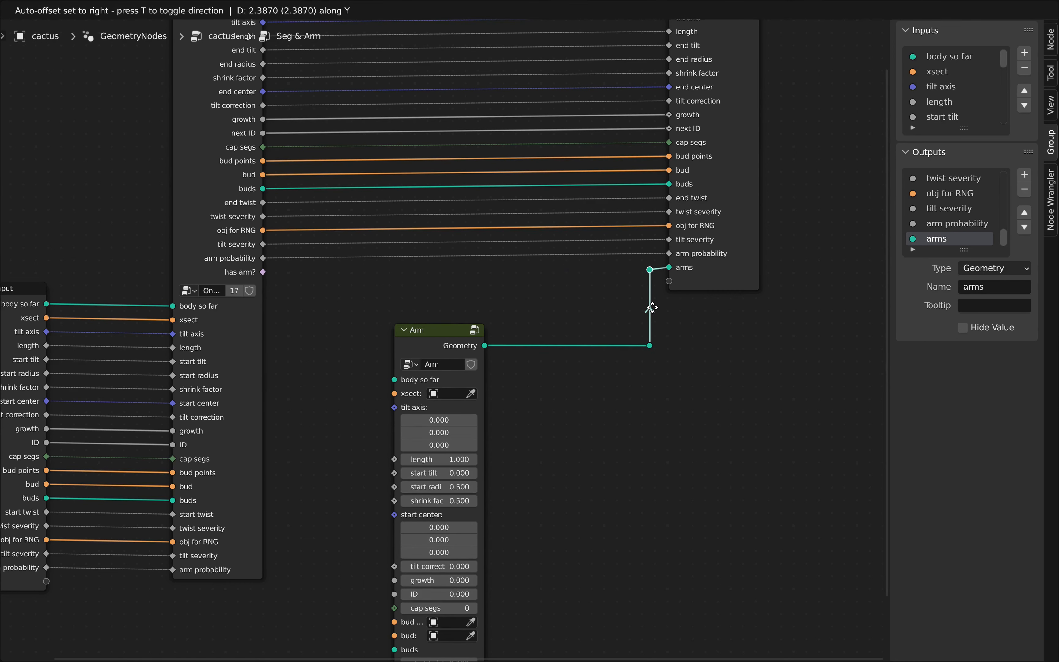
left_click(650, 303)
Move the Arm node and its lower reroute straight down to leave free space below the One Segment output links
scroll(574, 308, "down", 2)
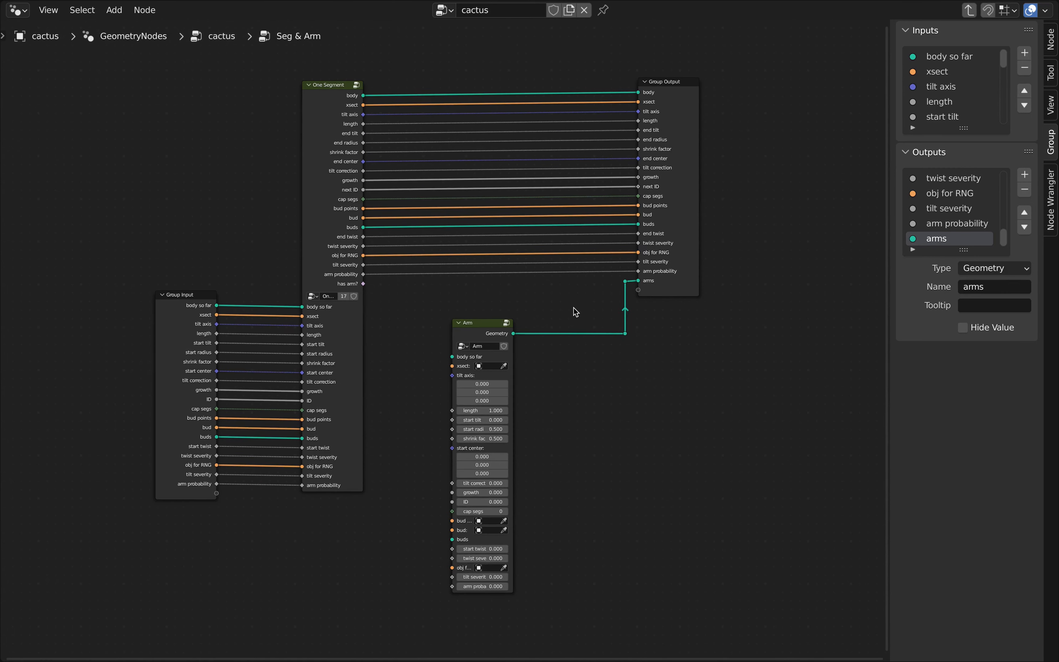
middle_click_drag(575, 311, 576, 284)
left_click_drag(471, 281, 646, 326)
key("g")
key("y")
left_click(657, 438)
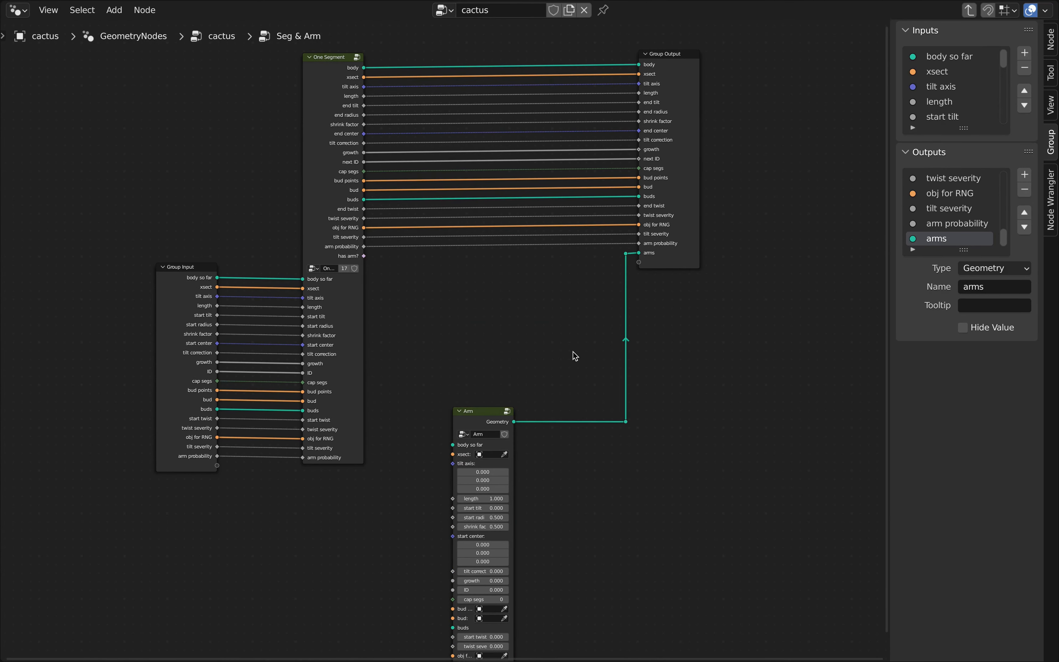
Add a Switch node onto the link leaving the Arm node and move the Arm geometry link from False to True
key("a")
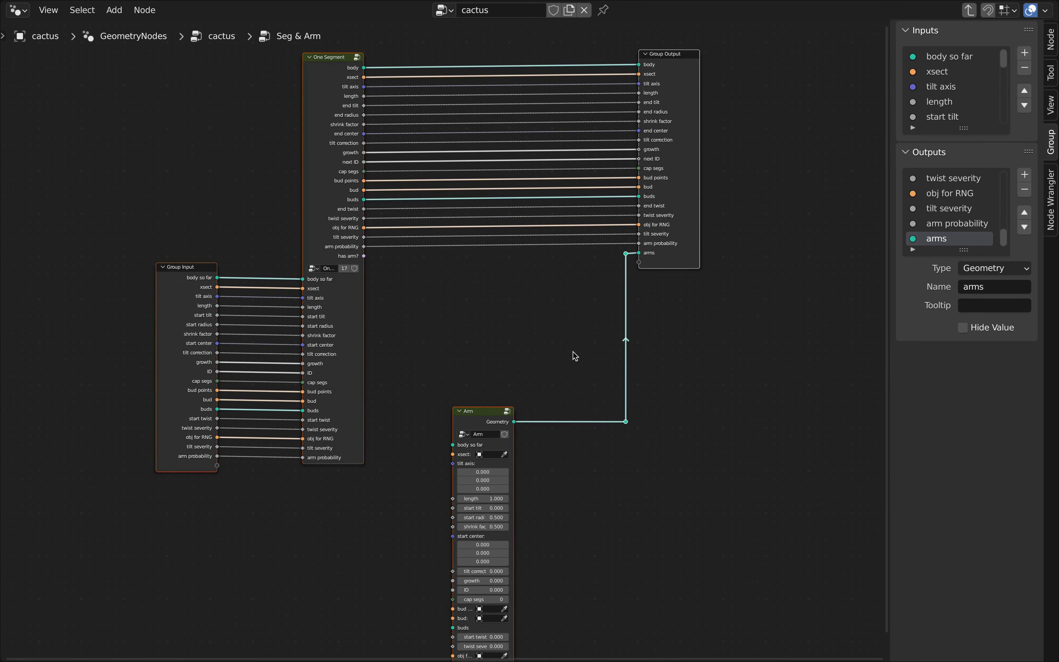
key("alt+a")
key("shift+a")
type("swit")
key("Return")
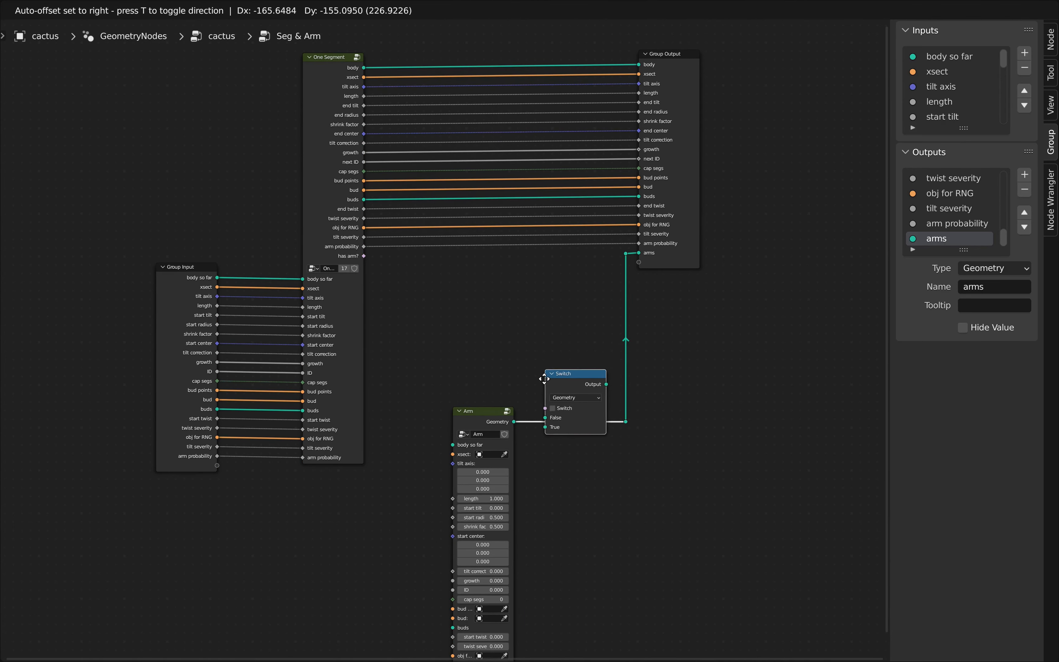
left_click(544, 379)
scroll(539, 436, "up", 3)
left_click_drag(561, 399, 561, 419)
Align the Arm node vertically with the Switch's True input and the lower arms reroute with the Switch's output
left_click(454, 395)
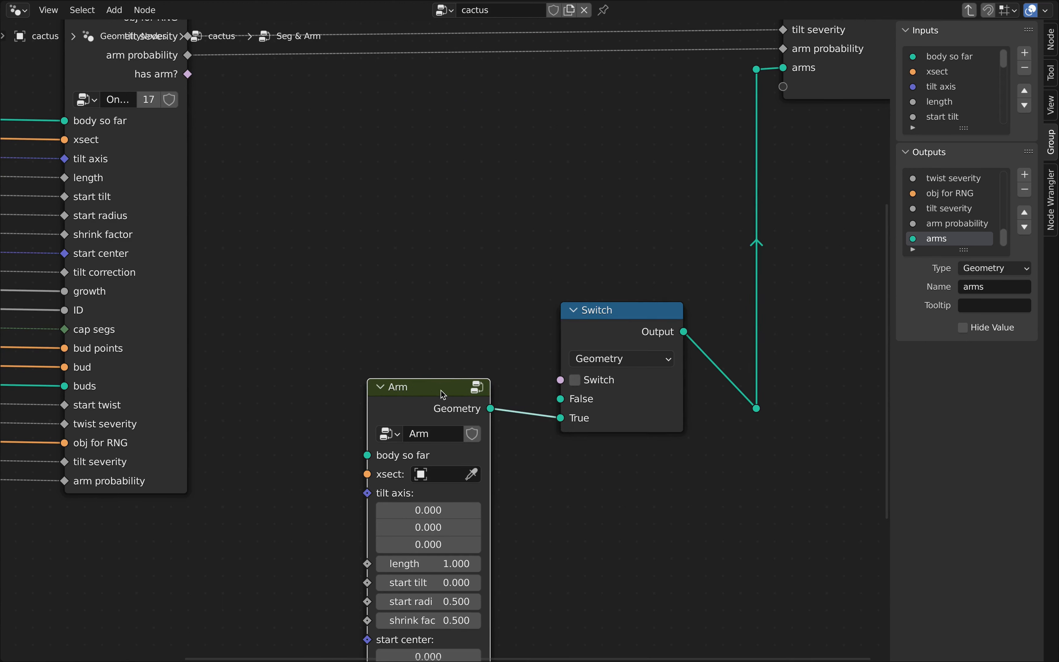
key("g")
key("y")
left_click(736, 406)
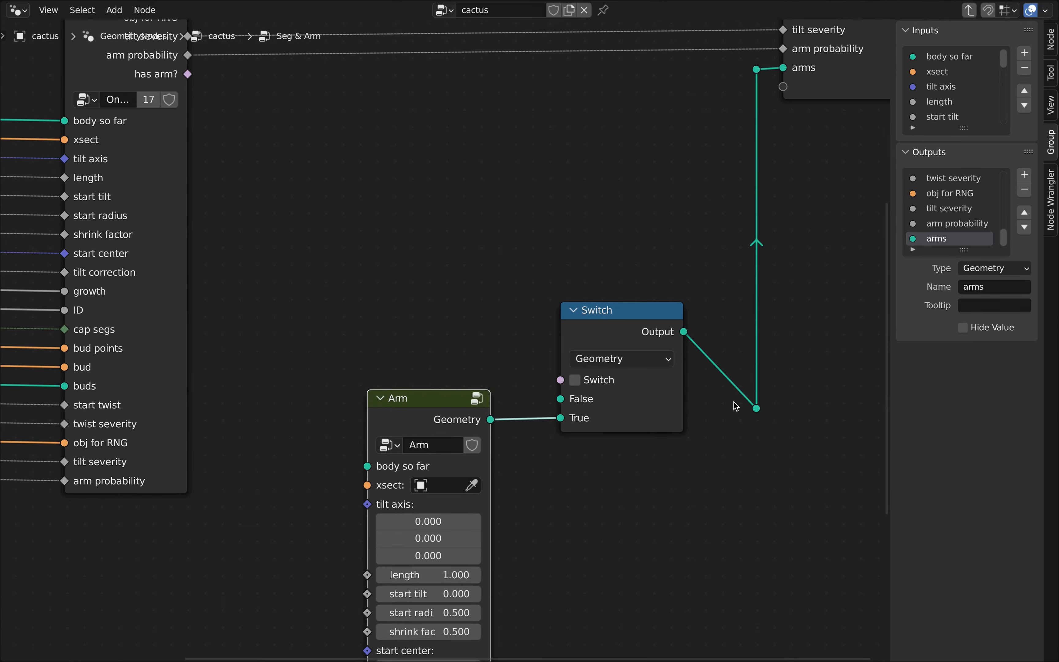
left_click(756, 409)
key("g")
key("y")
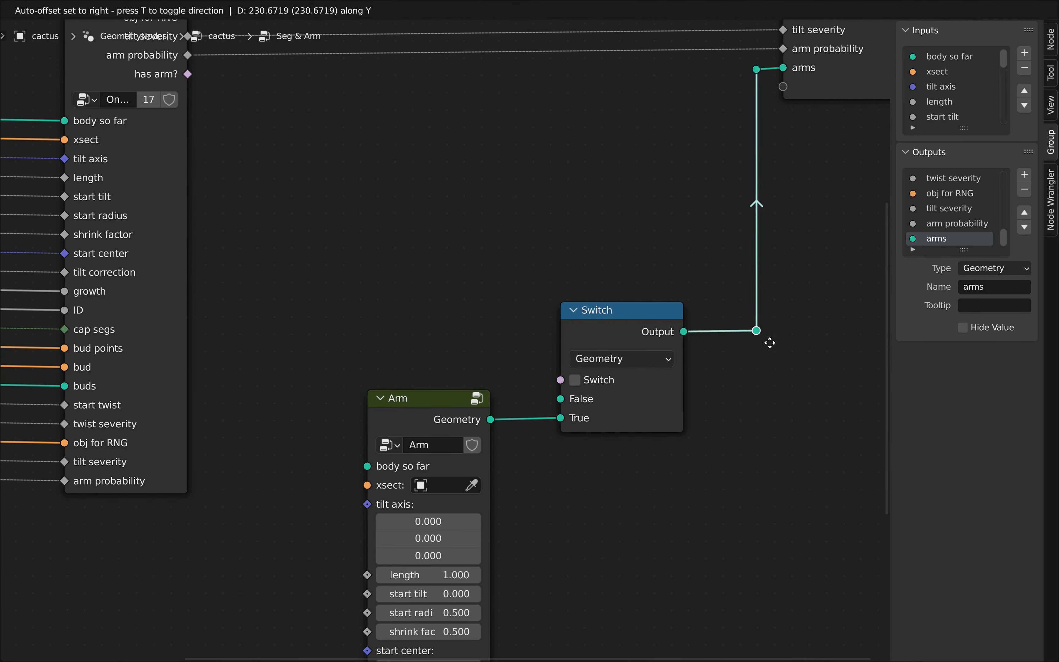
left_click(769, 343)
Connect One Segment's has arm? output to the Switch node's Switch input and add two reroutes on that link
scroll(770, 343, "down", 3)
left_click_drag(380, 200, 613, 391)
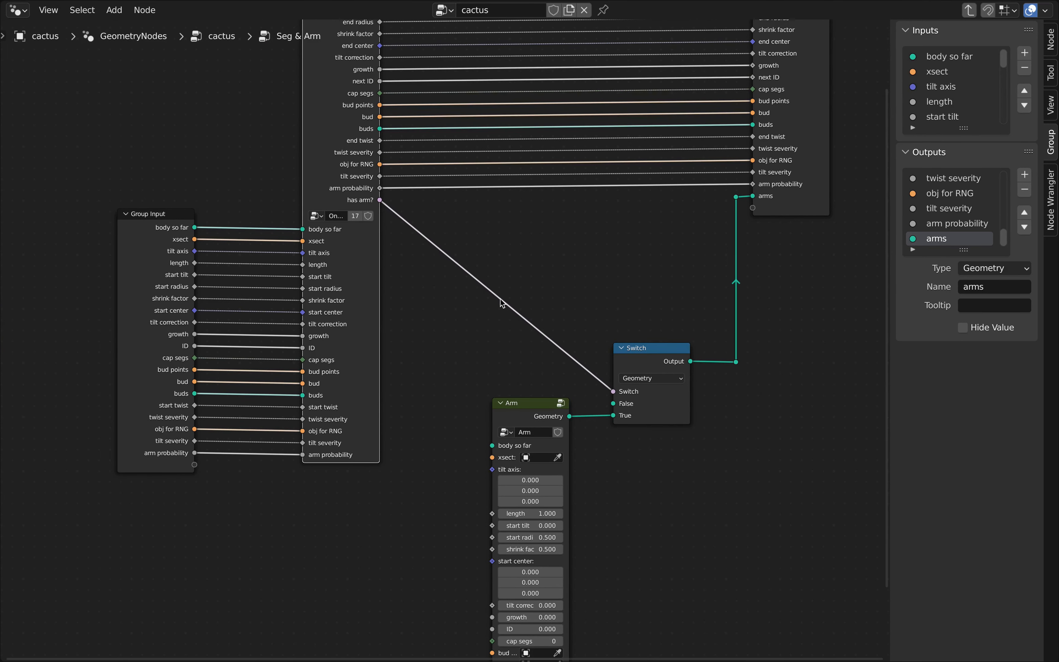
right_click_drag(499, 270, 481, 303, "shift")
right_click_drag(542, 310, 520, 336, "shift")
Line up the two has arm? reroutes in a vertical column by scaling them to 0 along X, and spread them apart
left_click_drag(476, 276, 546, 339)
key("s")
key("x")
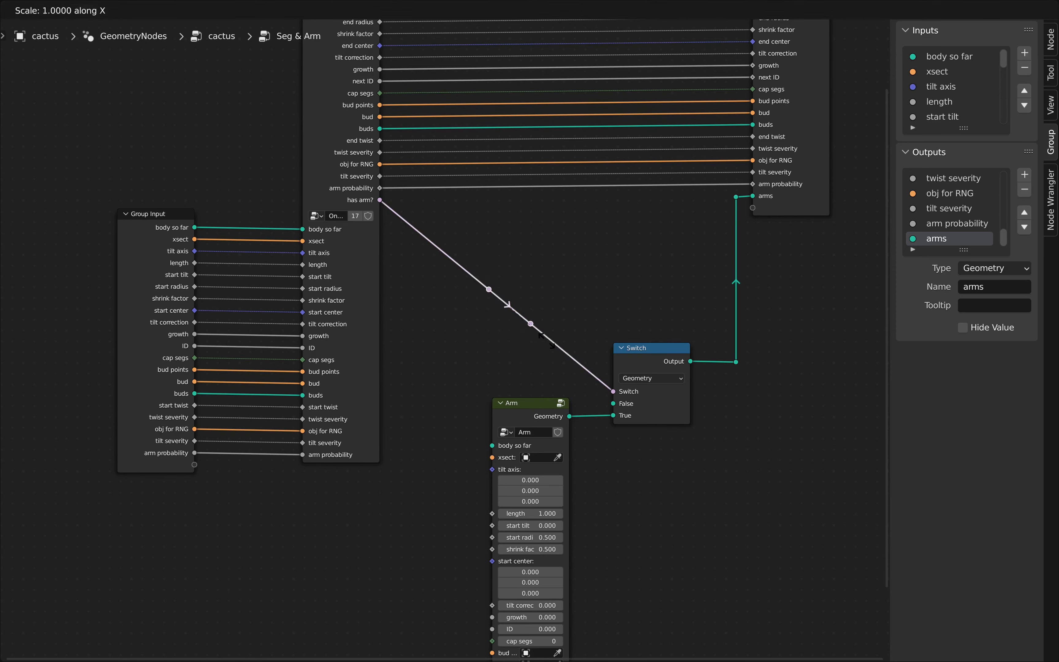
key("0")
key("Return")
key("s")
left_click(643, 515)
Adjust the height of the upper has arm? reroute along the vertical axis and hide the sidebar
left_click(510, 222)
key("g")
key("y")
left_click(544, 253)
key("n")
scroll(702, 542, "down", 5)
middle_click_drag(702, 542, 640, 325)
scroll(515, 329, "up", 3)
scroll(639, 325, "up", 1)
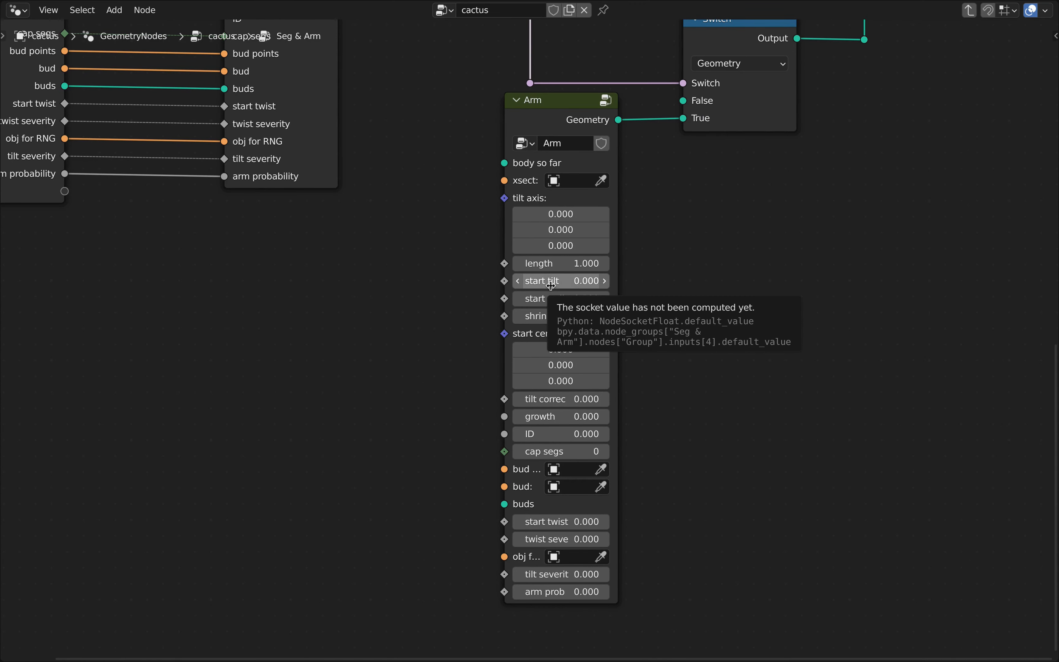
left_click(569, 282)
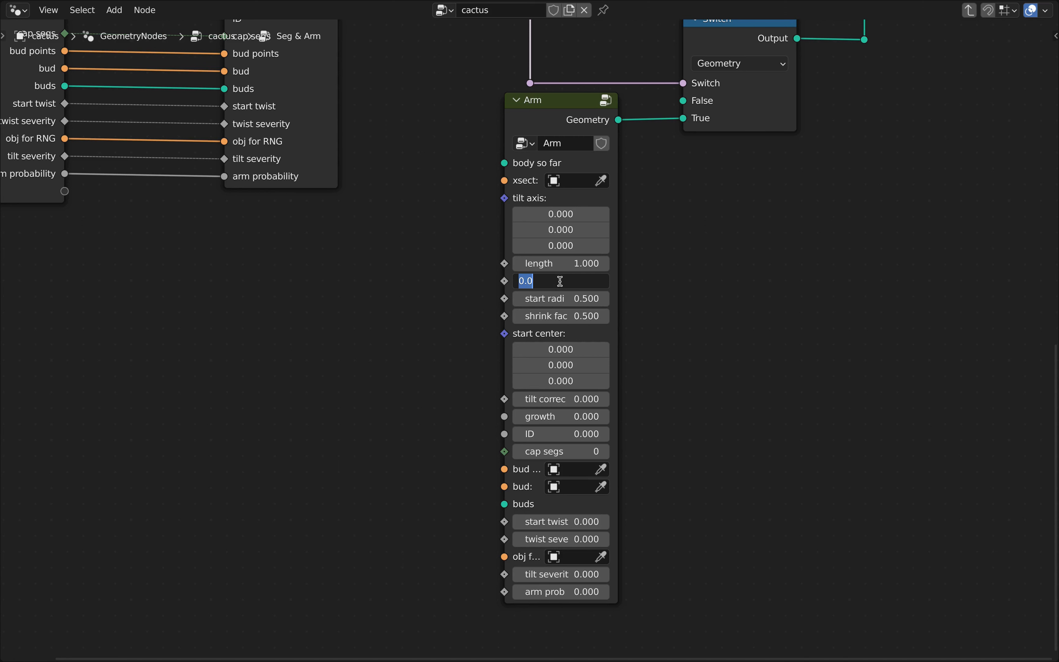
left_click(561, 281)
left_click(663, 288)
left_click(584, 283)
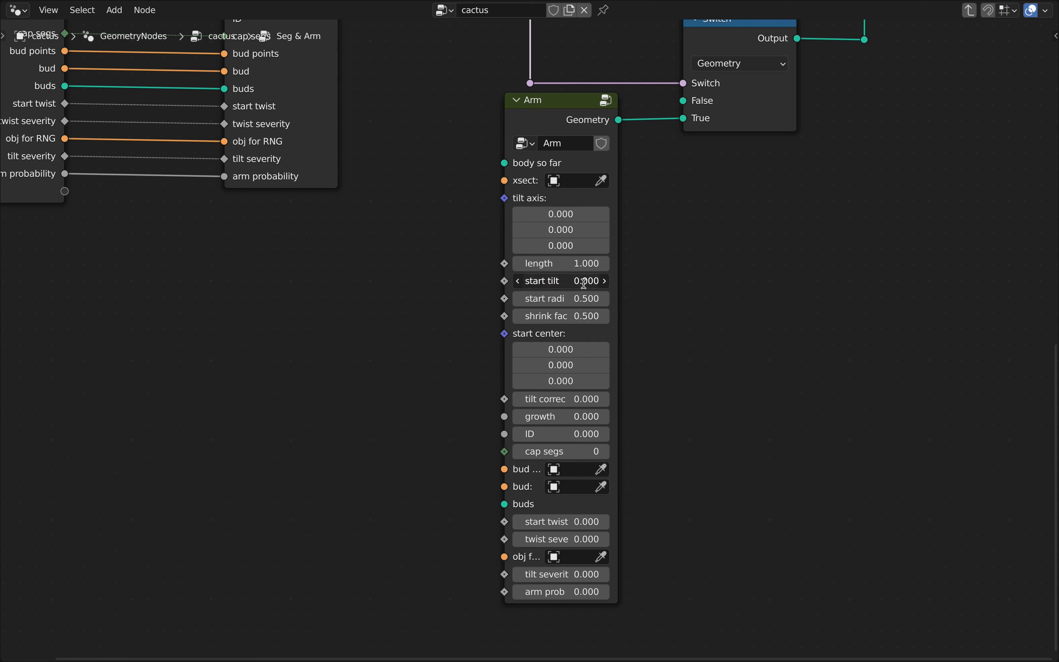
left_click(575, 283)
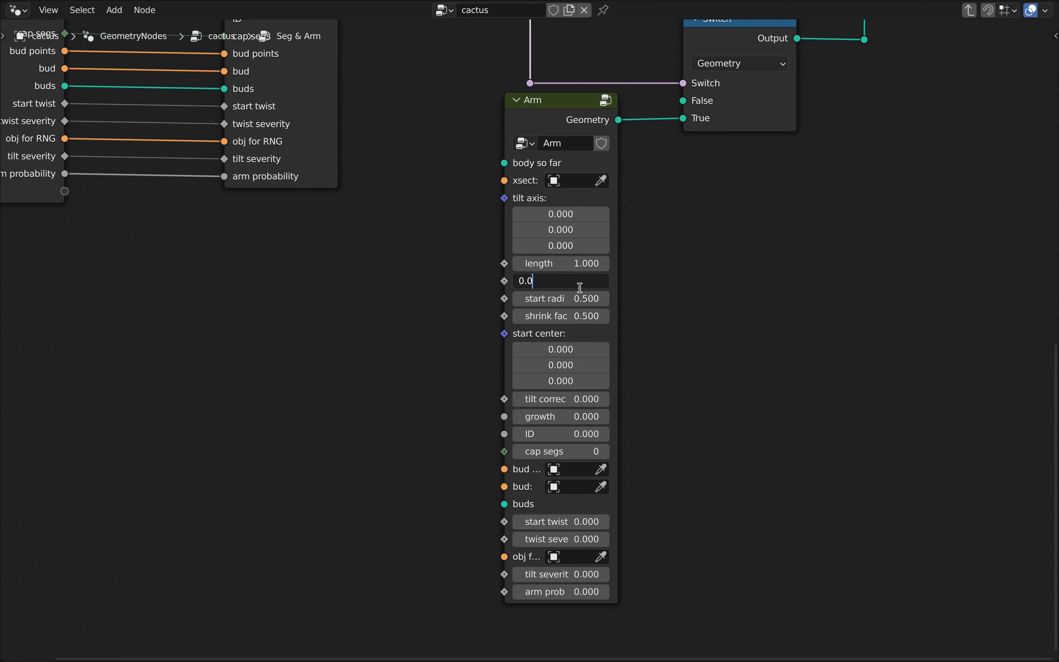
left_click(633, 287)
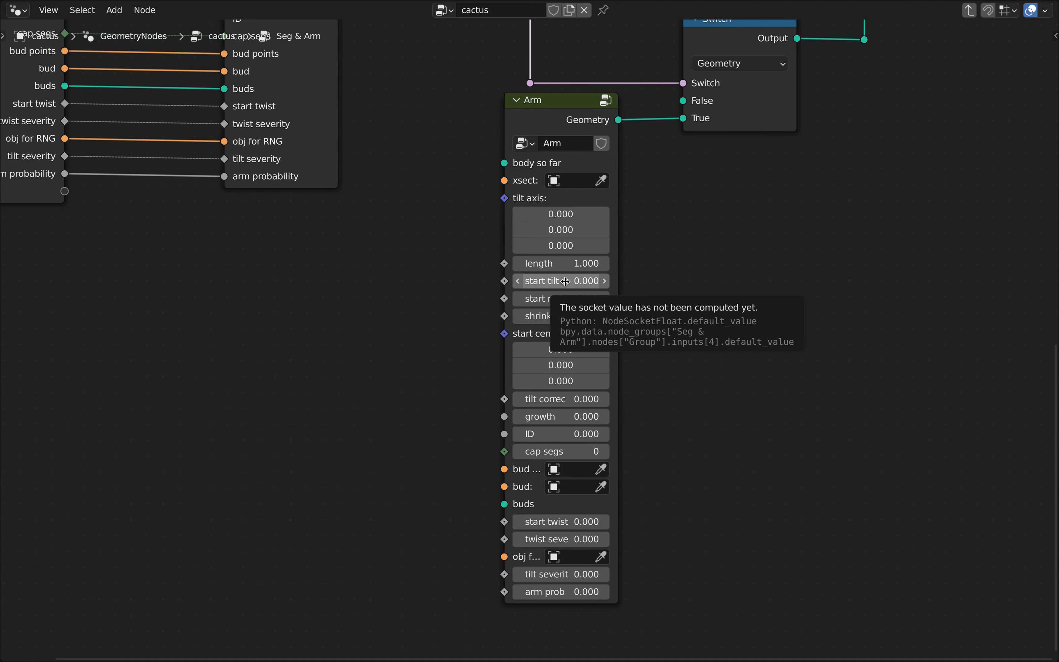
Set the Arm node's start tilt to pi
left_click(580, 280)
type("pi")
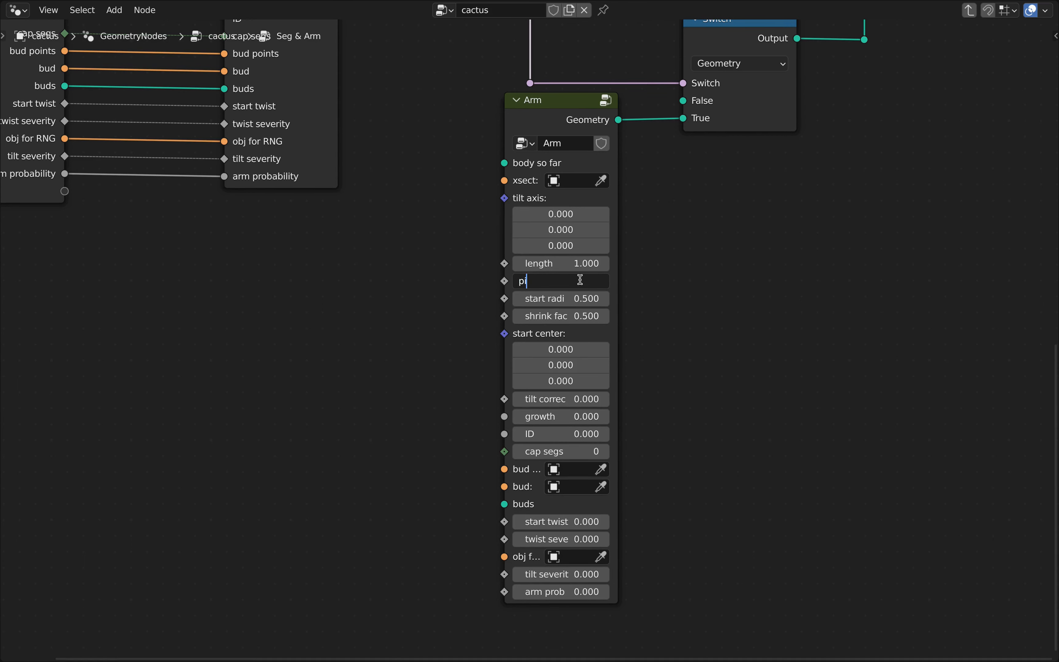
key("Return")
key("Home")
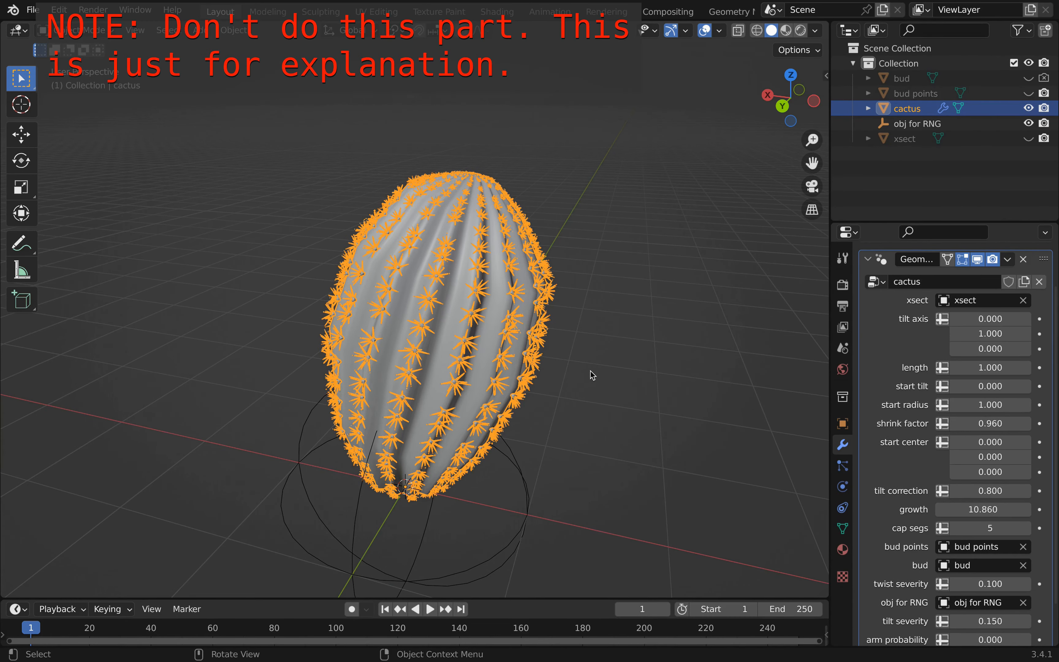
Examine the cactus from the front, including its pointed base at the origin and its overall shape
left_click(801, 90)
middle_click_drag(503, 382, 493, 290, "shift")
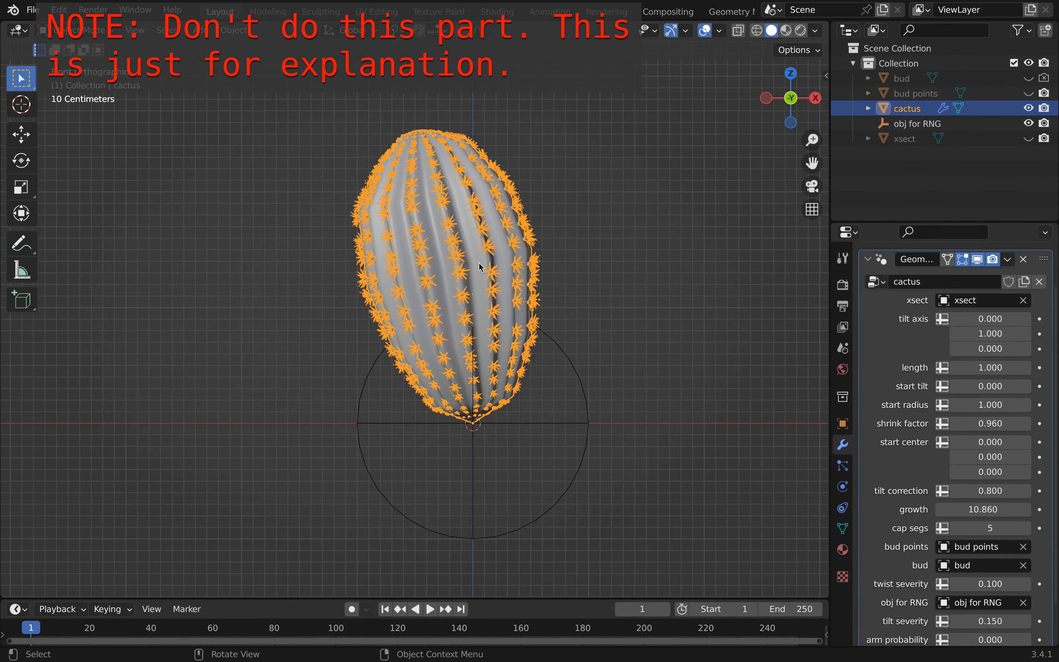
scroll(479, 262, "down", 1)
middle_click_drag(493, 245, 489, 288, "shift")
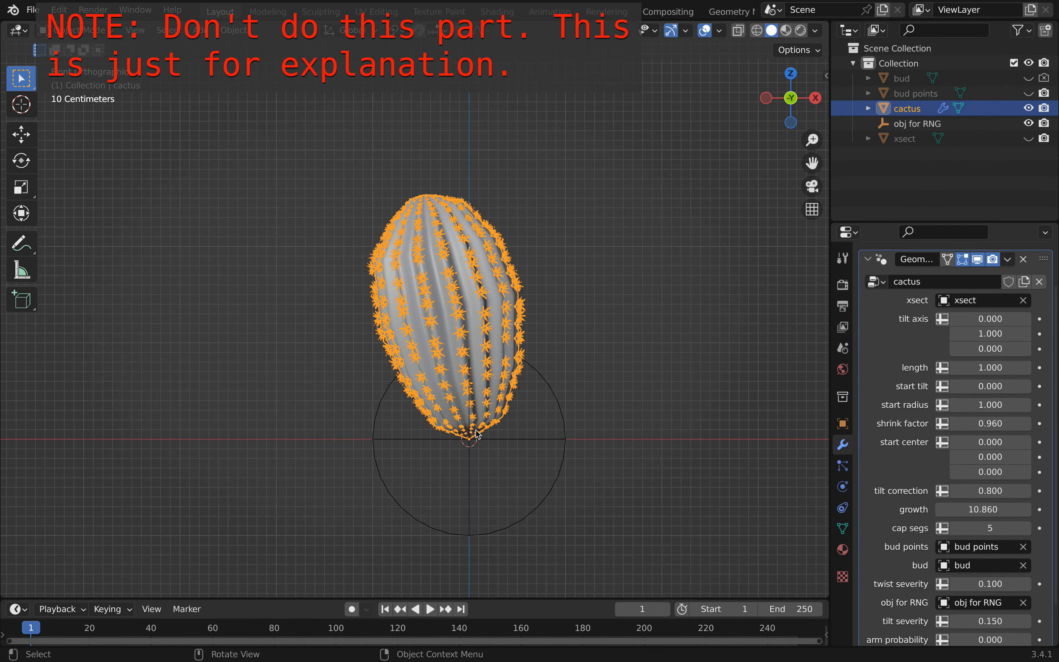
scroll(477, 434, "up", 6)
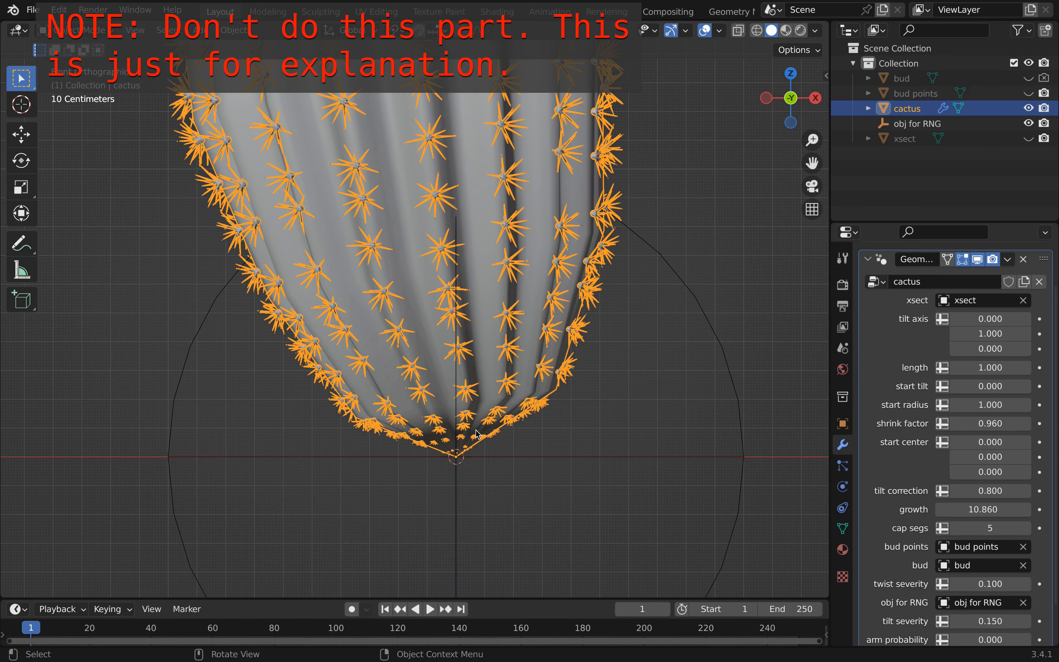
scroll(476, 430, "down", 2)
middle_click_drag(476, 430, 473, 371, "shift")
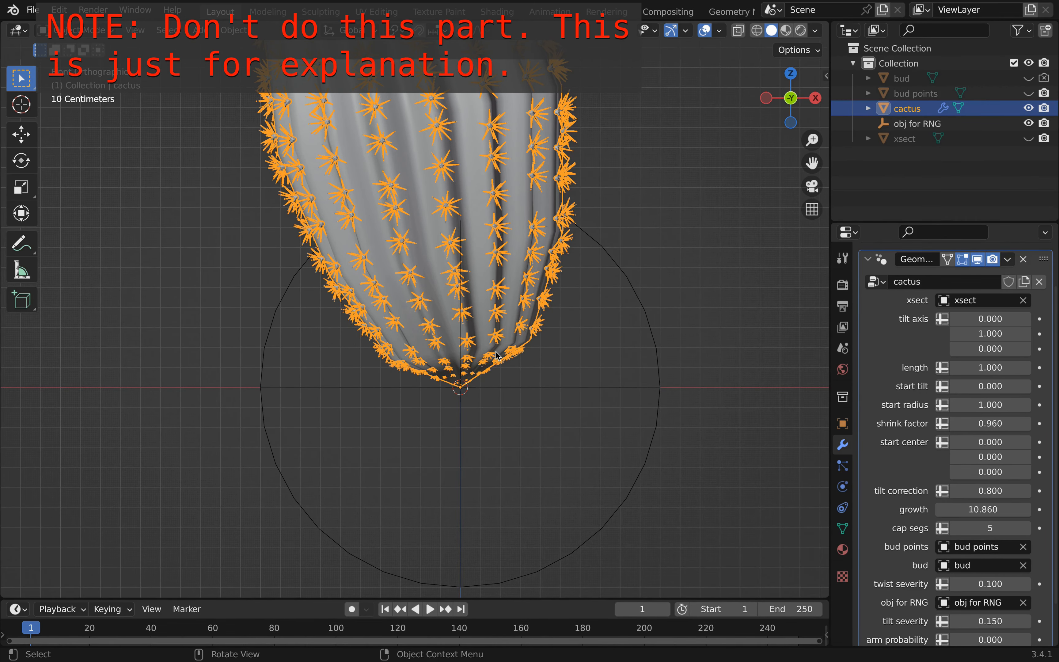
scroll(481, 370, "down", 2)
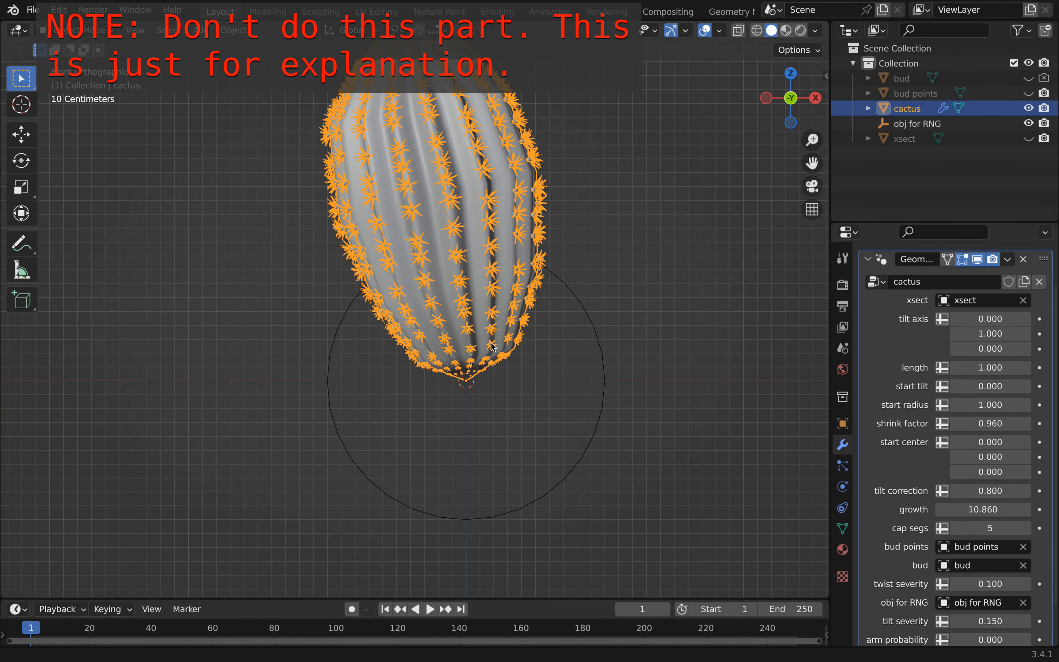
middle_click_drag(481, 370, 463, 449, "shift")
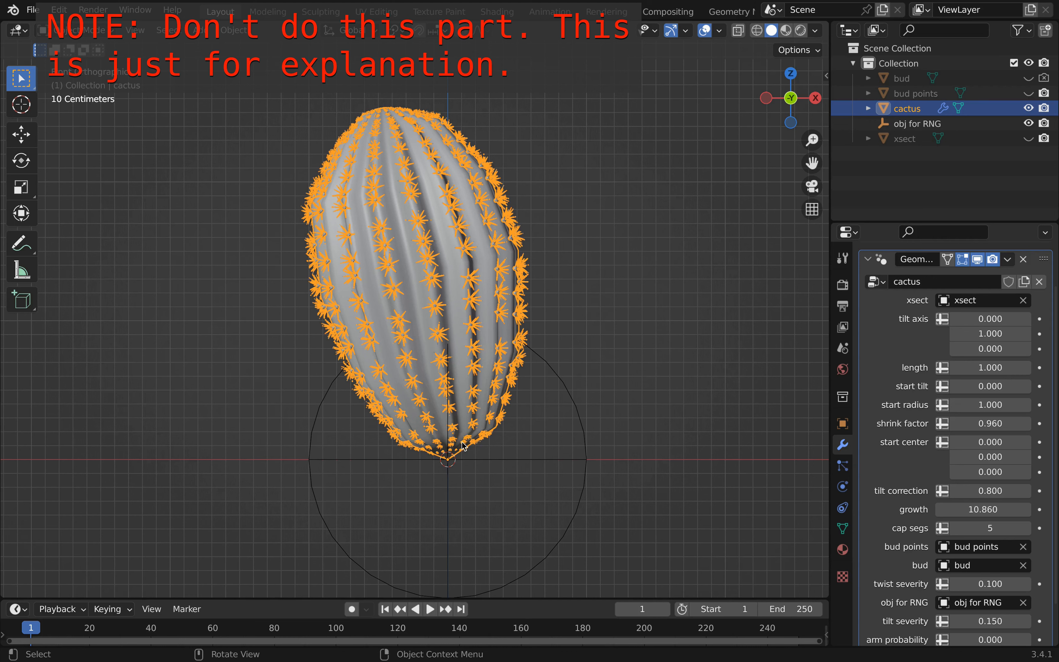
middle_click_drag(466, 438, 499, 408, "shift")
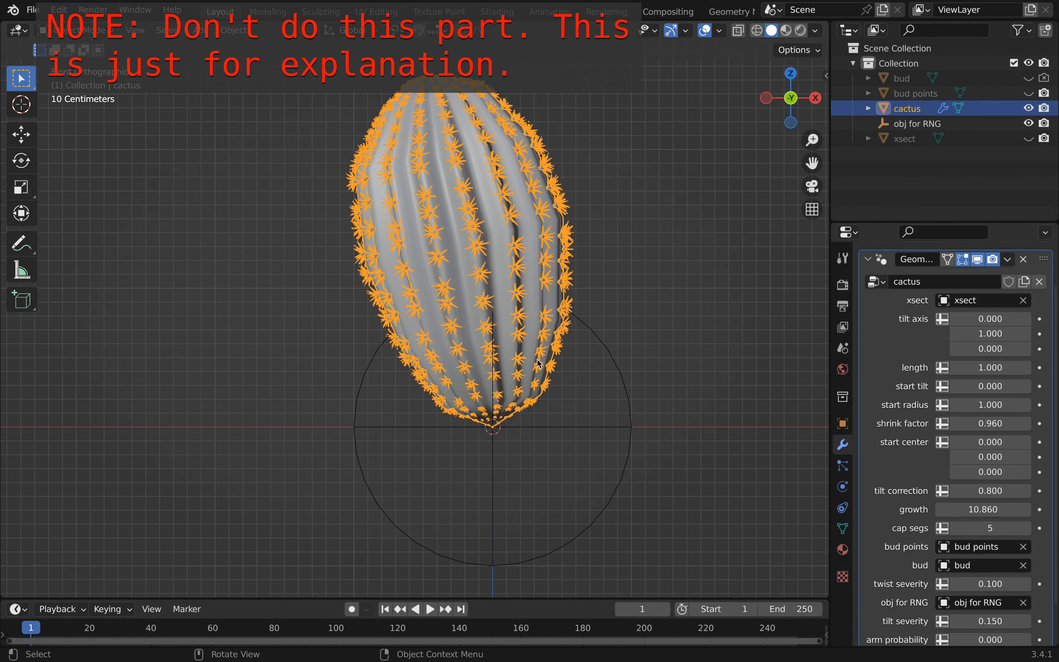
scroll(528, 384, "down", 2)
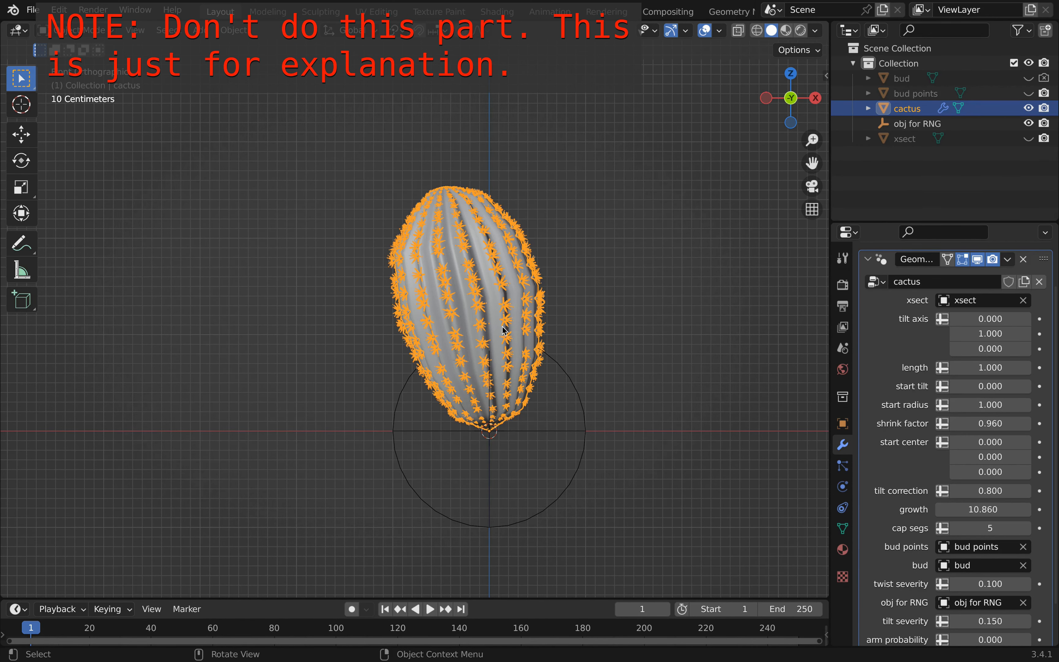
mouse_move(507, 346)
middle_mouse_down("shift")
mouse_move(506, 363)
mouse_move(507, 350)
middle_mouse_up("shift")
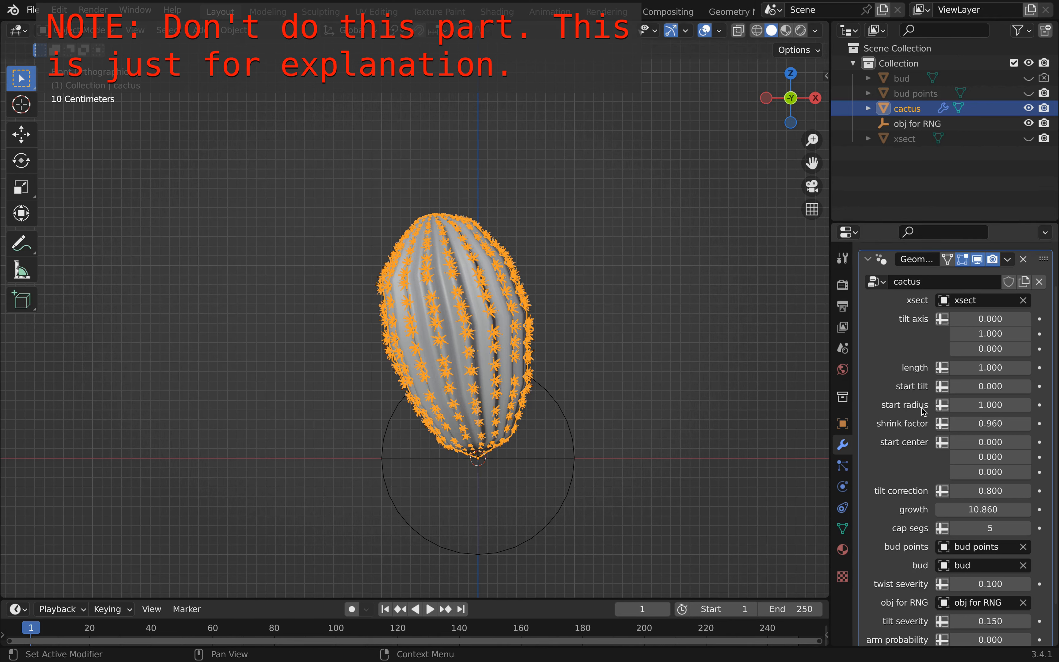
Set the cactus's tilt severity to 0 and its length to 2
left_click(992, 621)
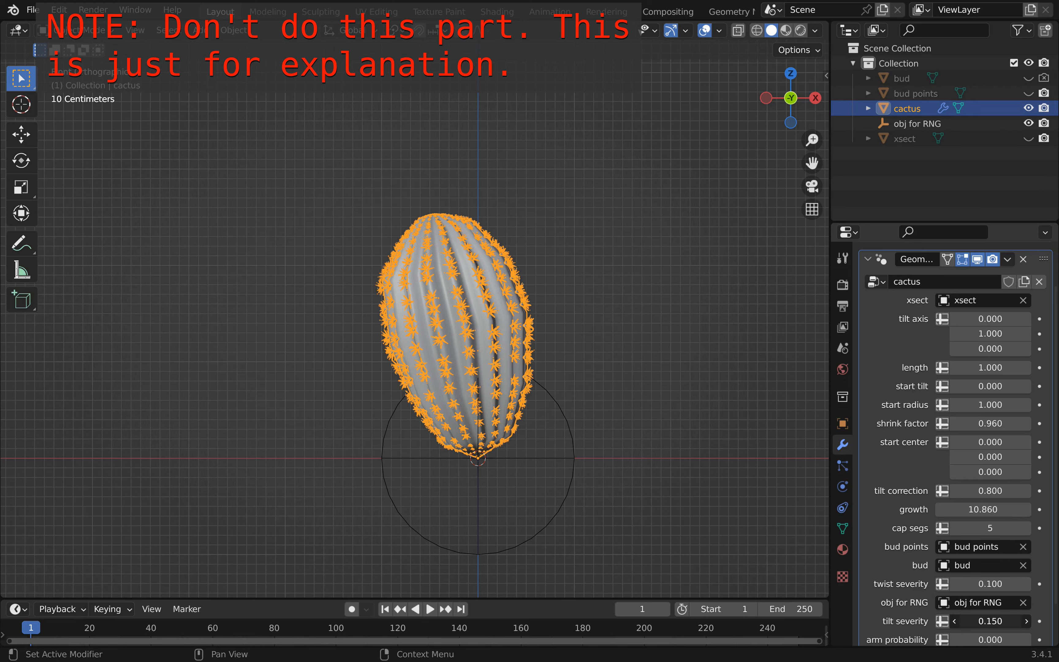
type("0")
key("Return")
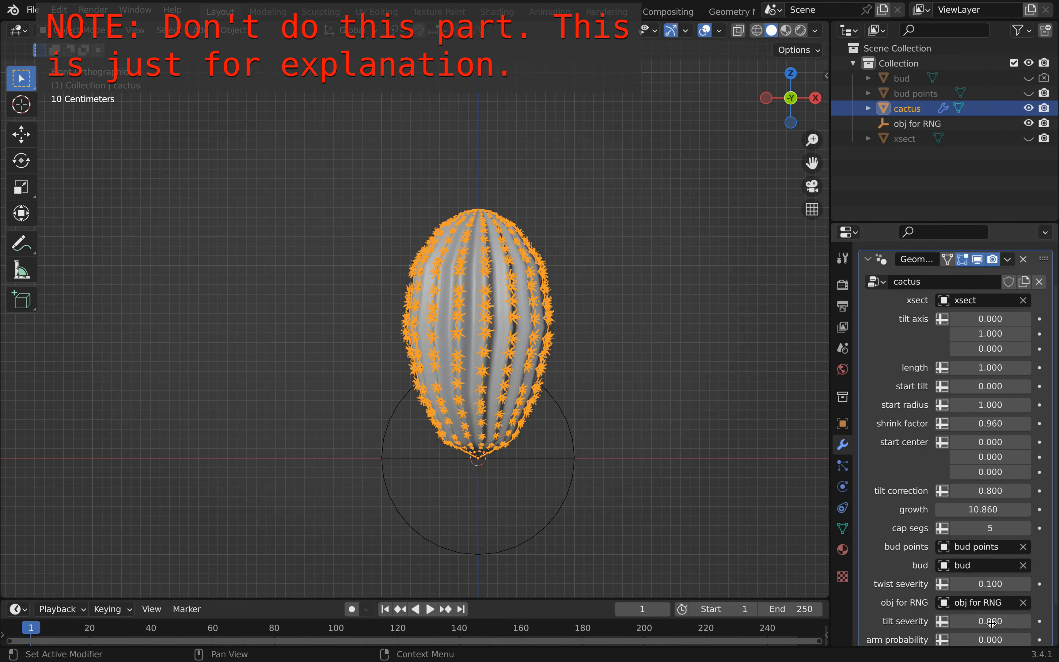
left_click(999, 367)
type("2")
key("Return")
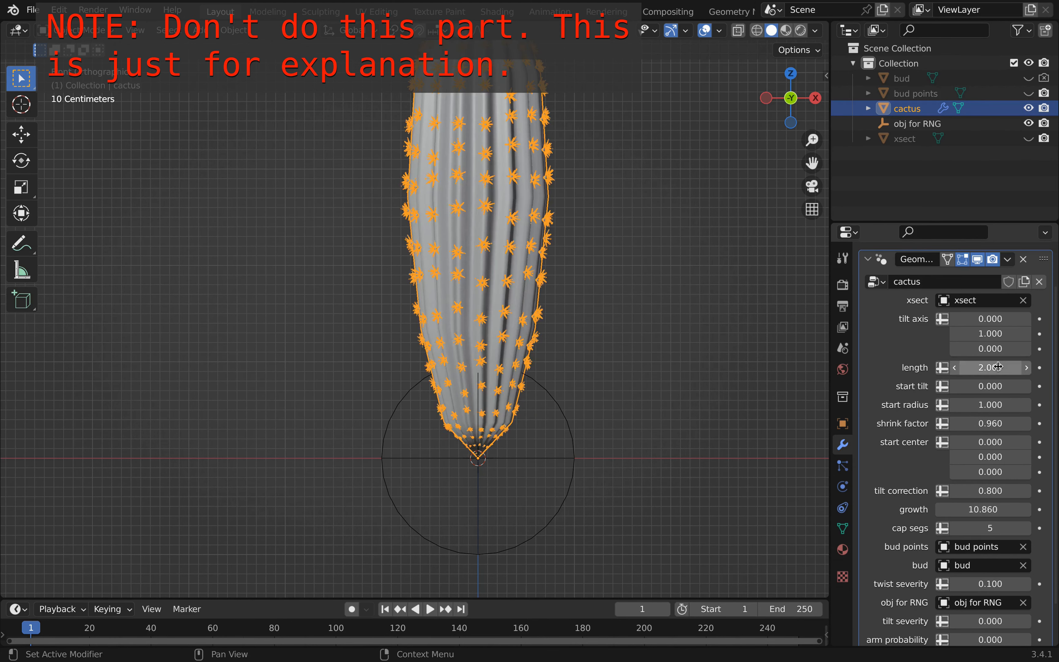
scroll(674, 297, "down", 1)
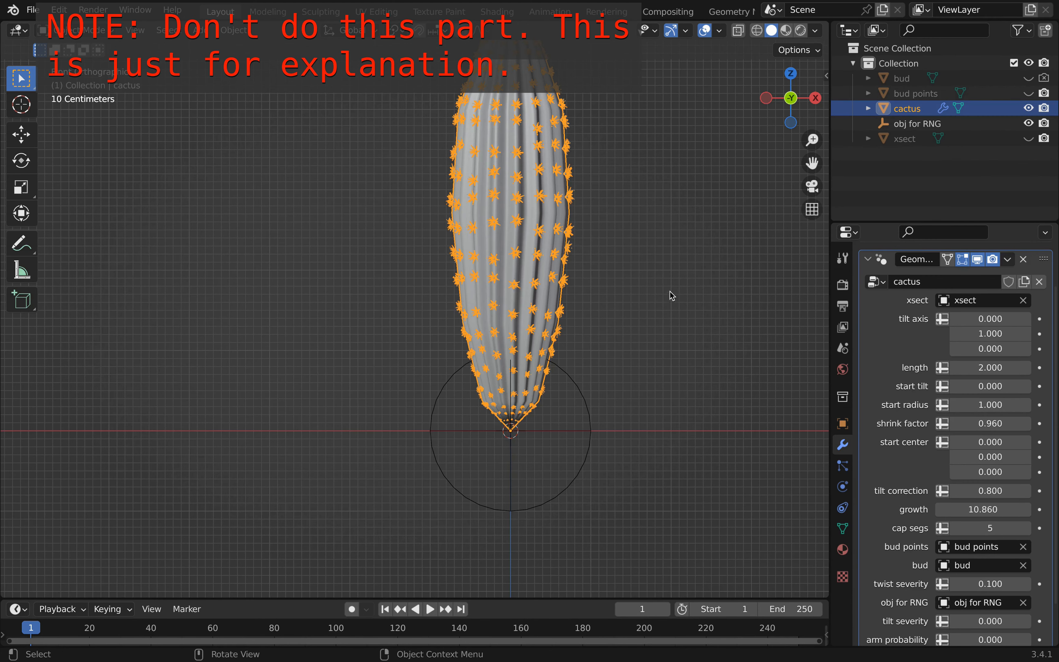
middle_click_drag(674, 297, 597, 364, "shift")
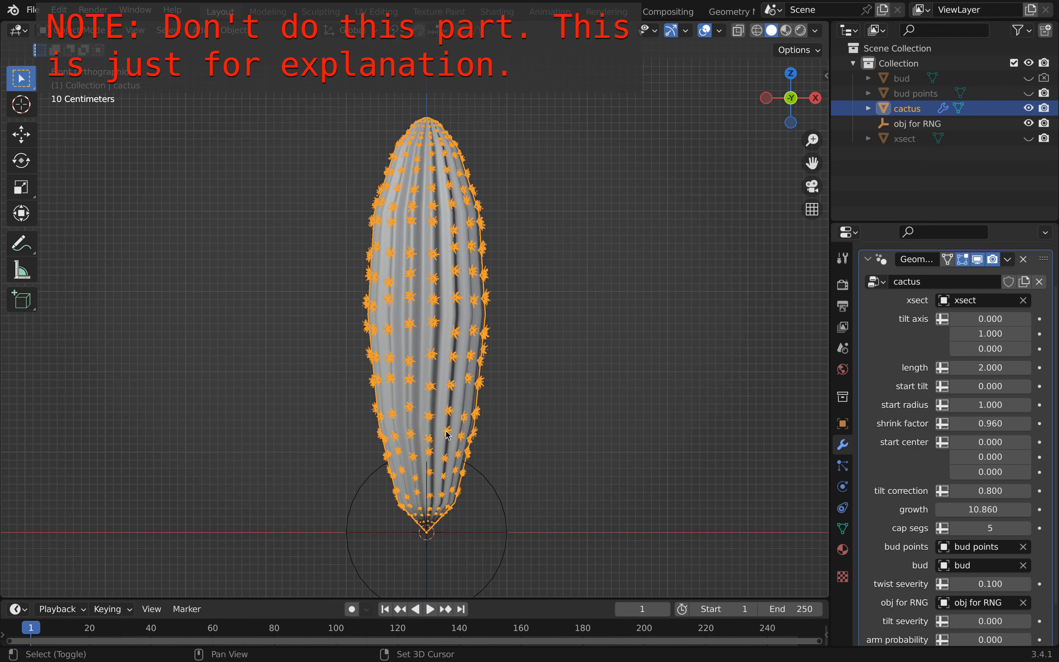
Duplicate the cactus with an offset of about 0.38 m along X and 2.79 m along Z, and set the copy's length to 0.5
key("shift+d")
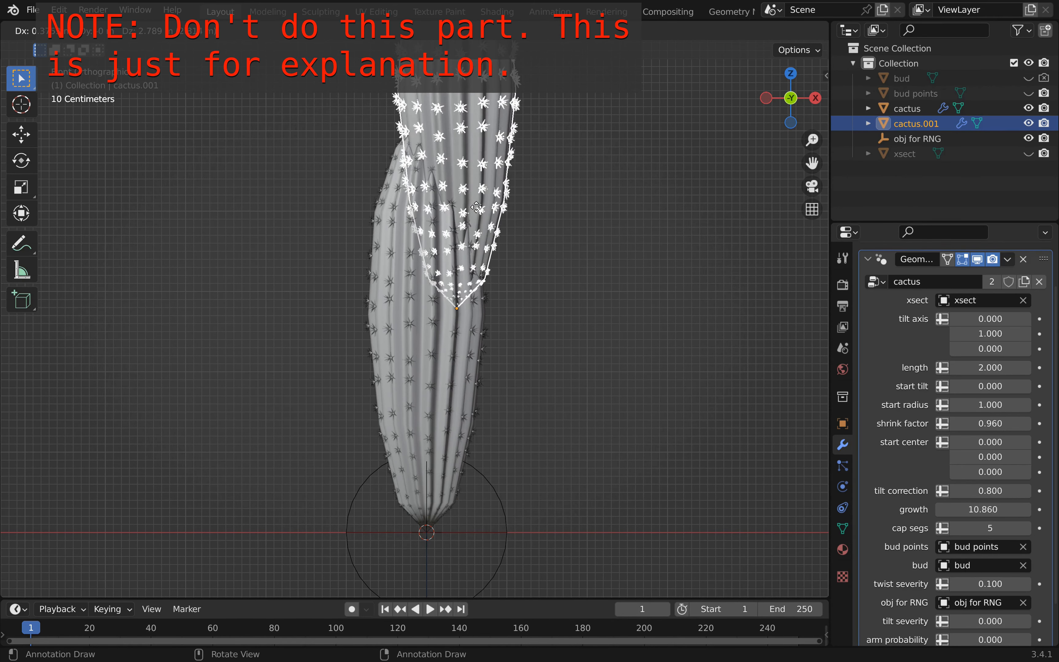
left_click(478, 208)
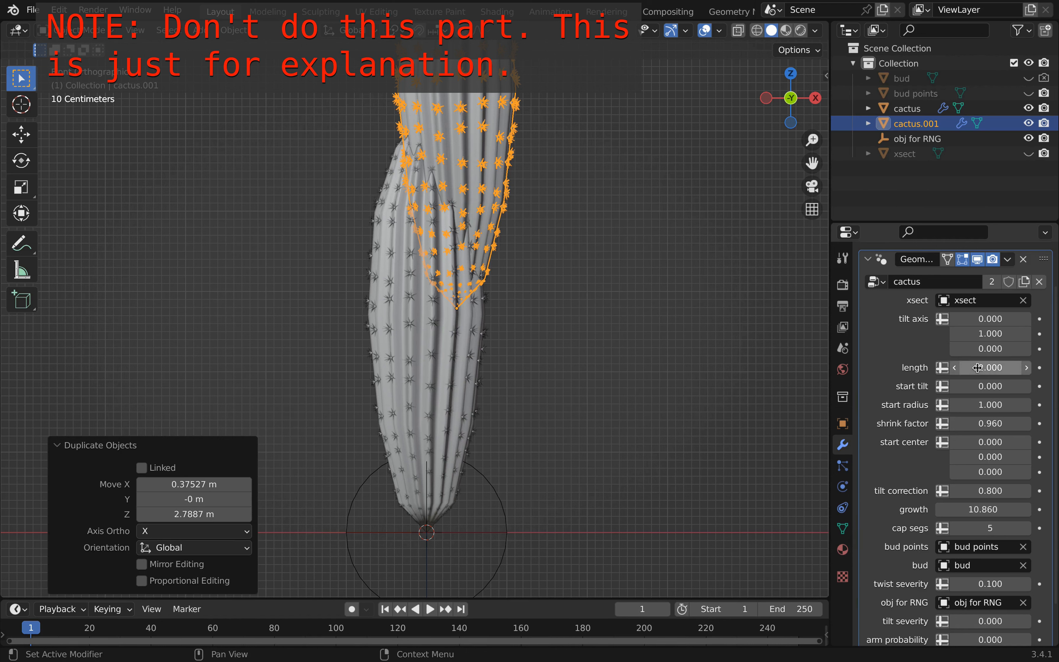
left_click(988, 367)
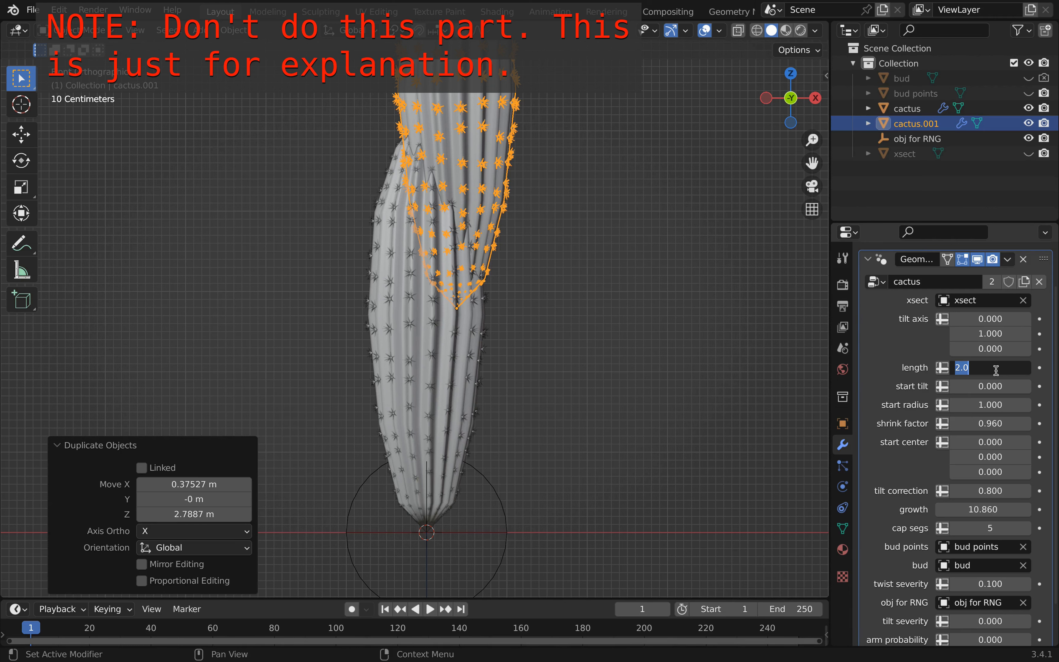
type("0.5")
key("Return")
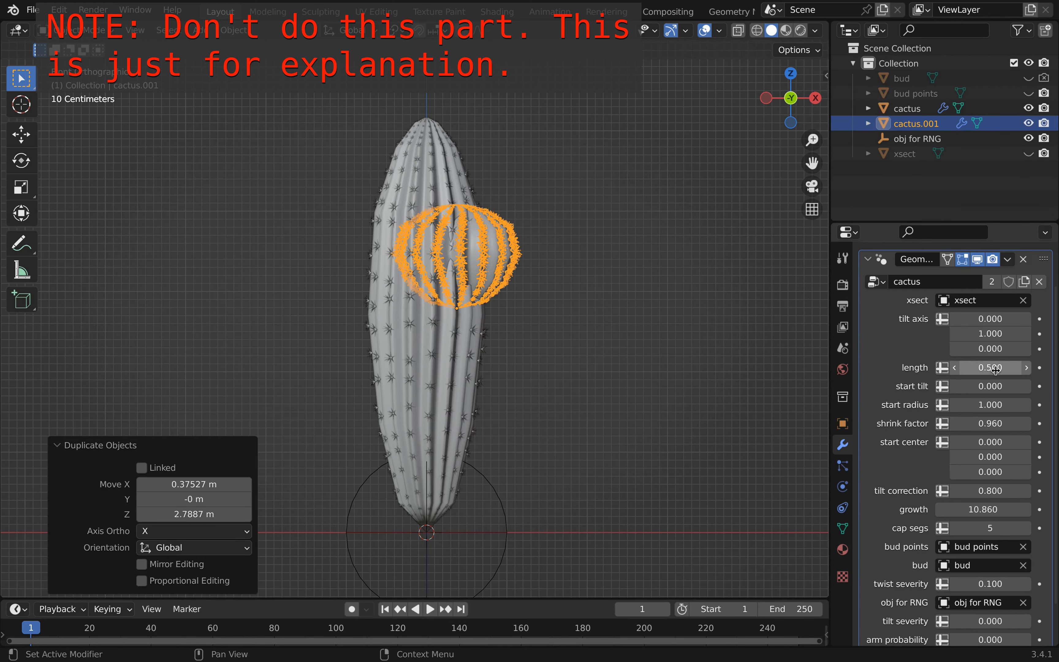
Set the duplicated cactus's length to 1 and its start tilt to pi/2
left_click(996, 370)
type("1")
key("Return")
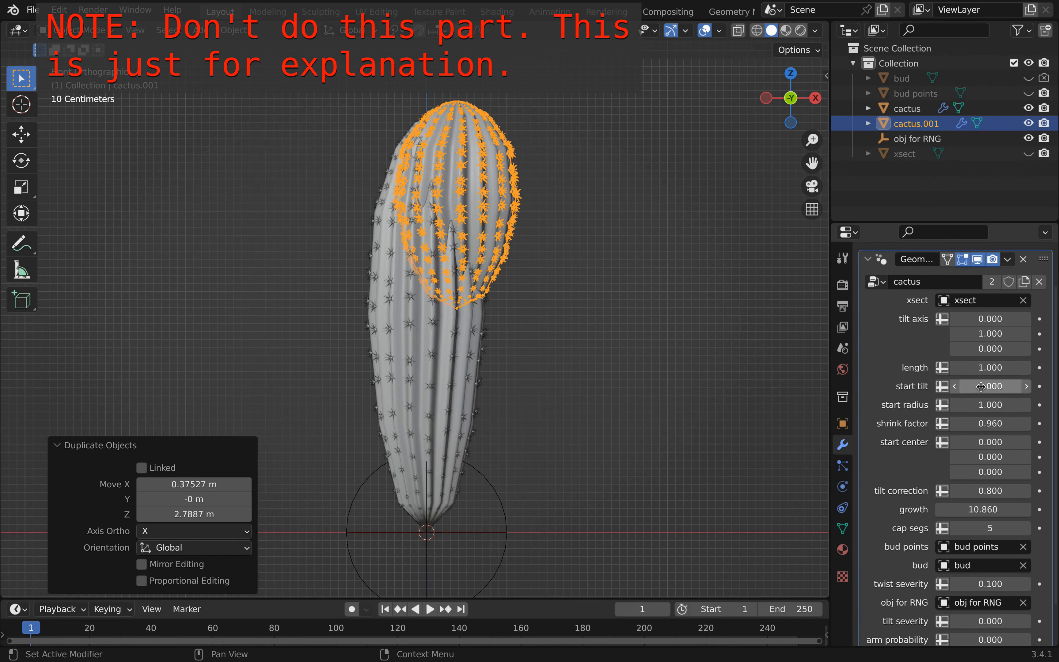
left_click(990, 387)
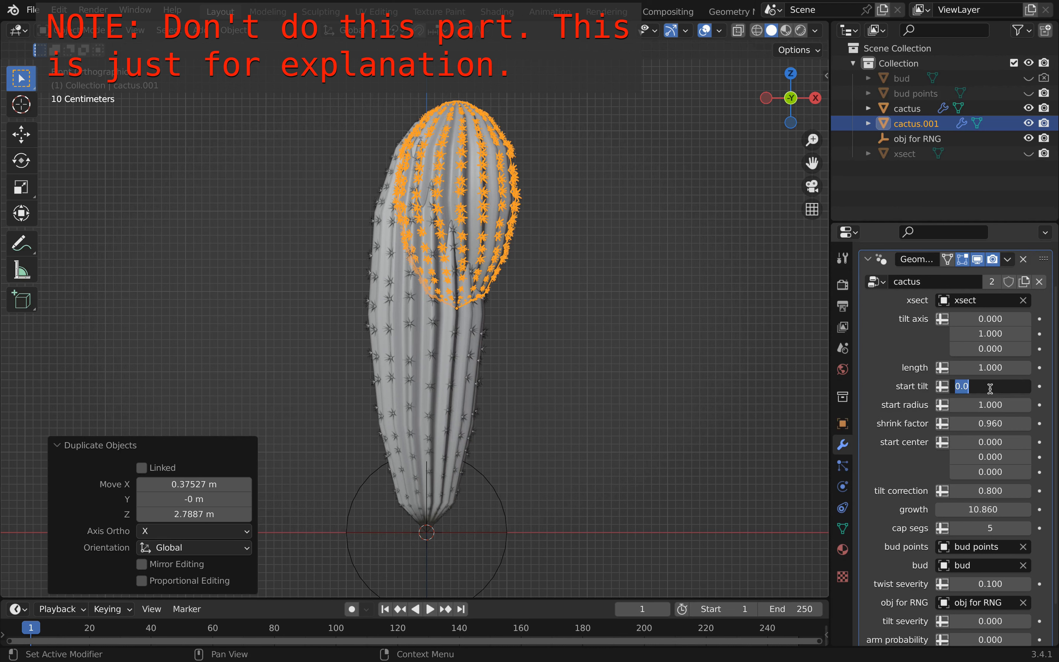
type("pi/2")
key("Return")
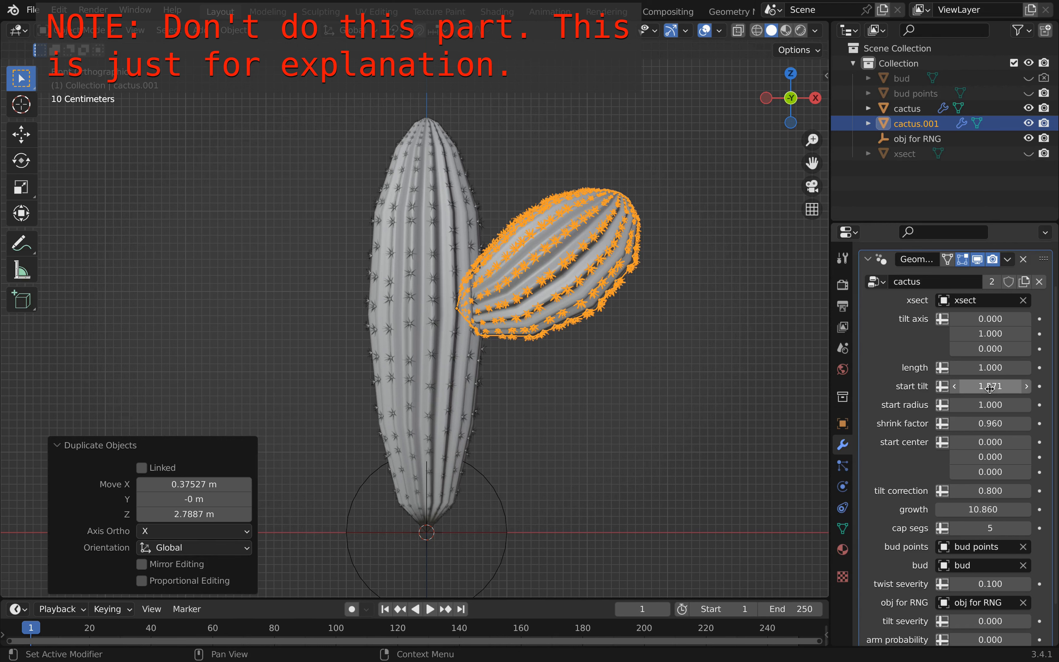
Set the duplicated cactus's start tilt to pi
double_click(990, 388)
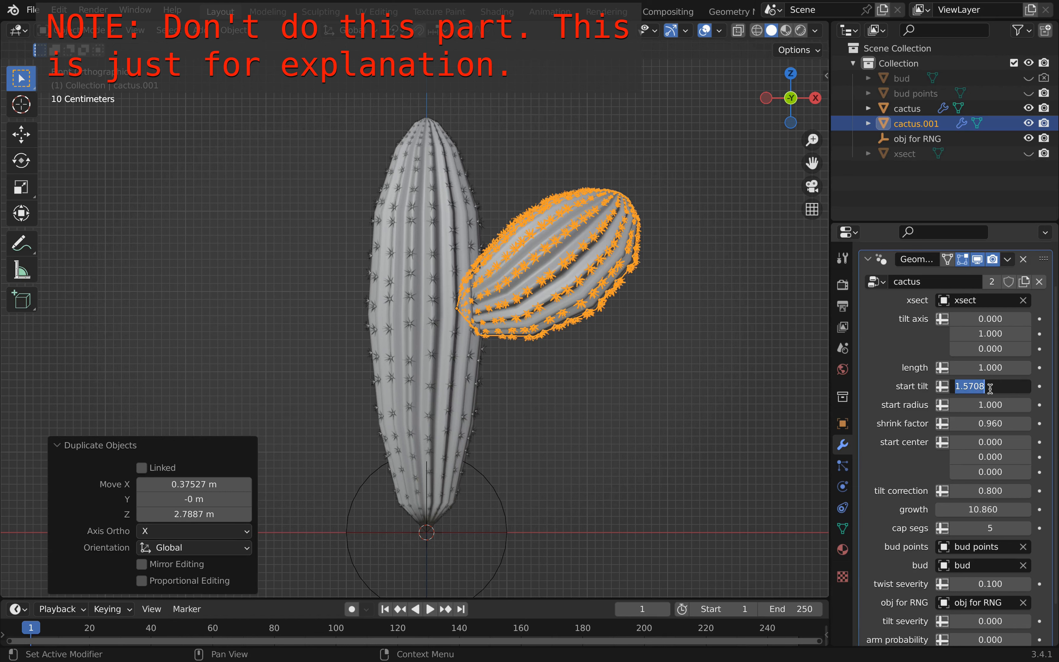
type("pi")
key("Return")
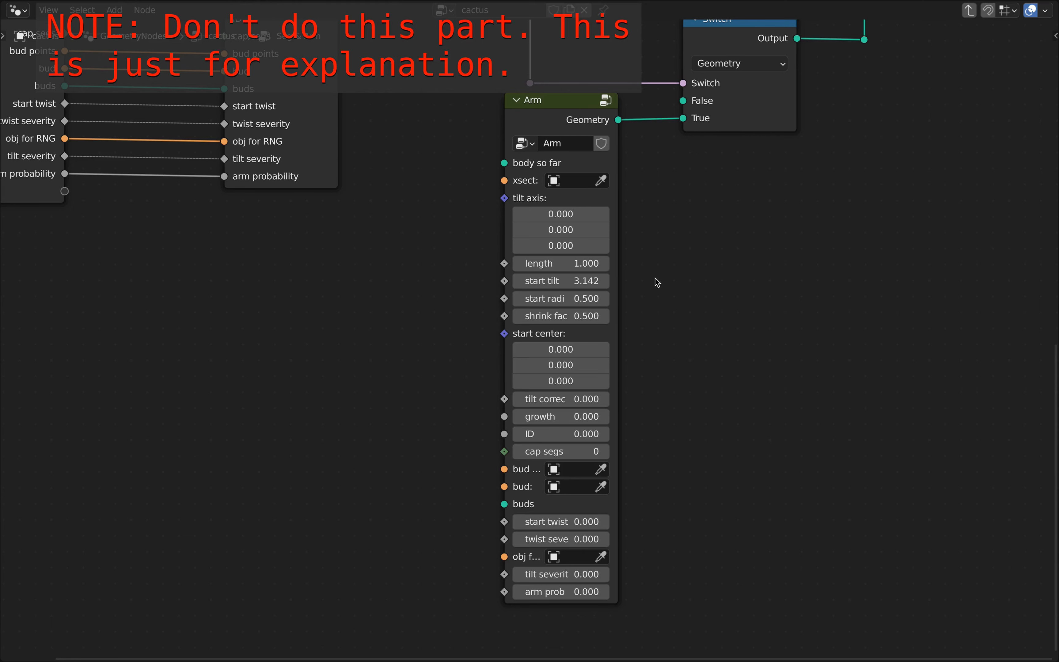
Examine how the Arm and Switch nodes feed the arms output in the Seg & Arm group
scroll(657, 280, "down", 4)
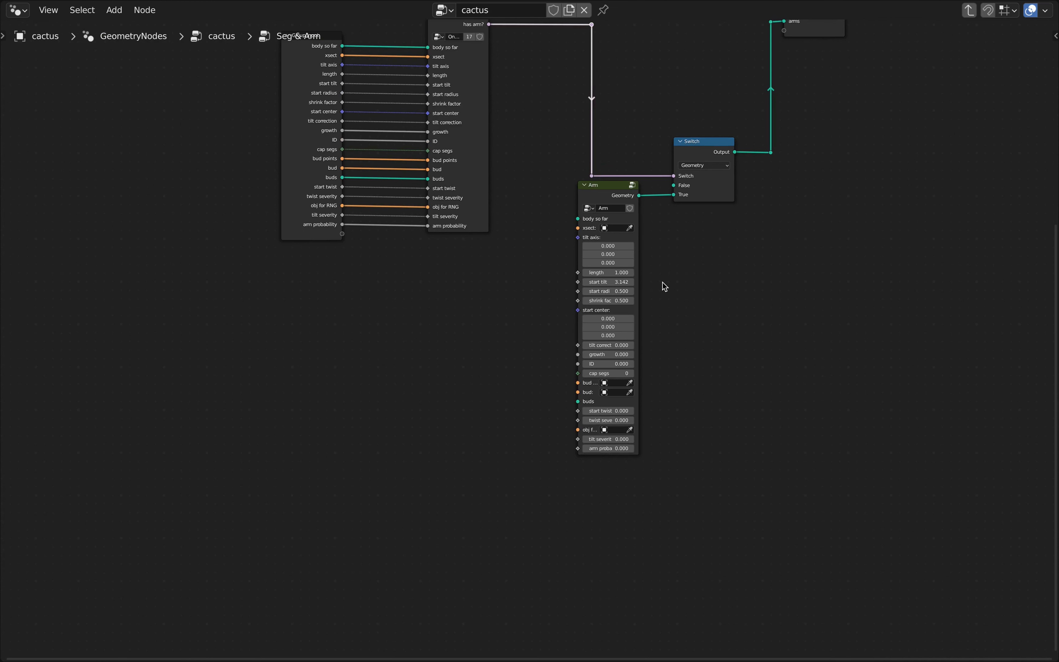
middle_click_drag(714, 277, 674, 381)
scroll(762, 129, "up", 3)
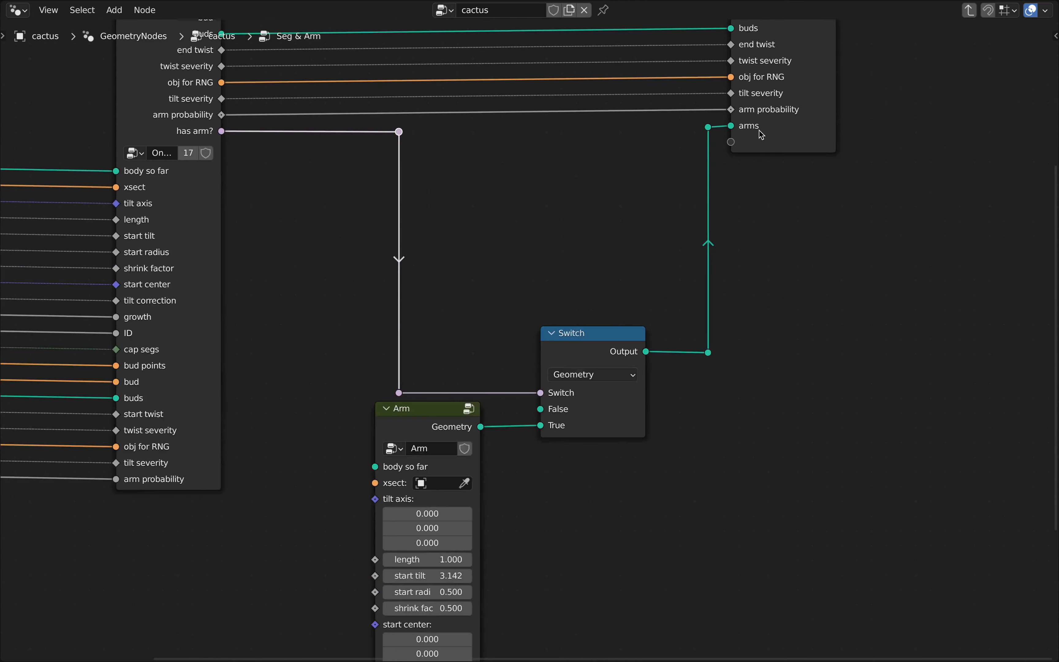
scroll(766, 130, "down", 5)
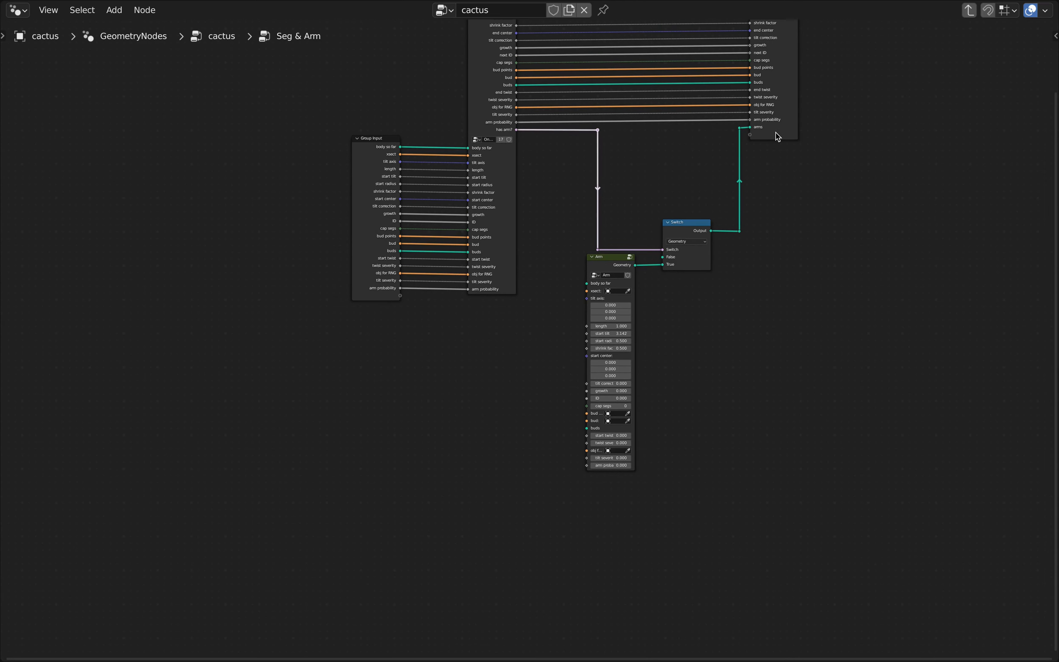
scroll(749, 204, "up", 4)
scroll(749, 204, "up", 1)
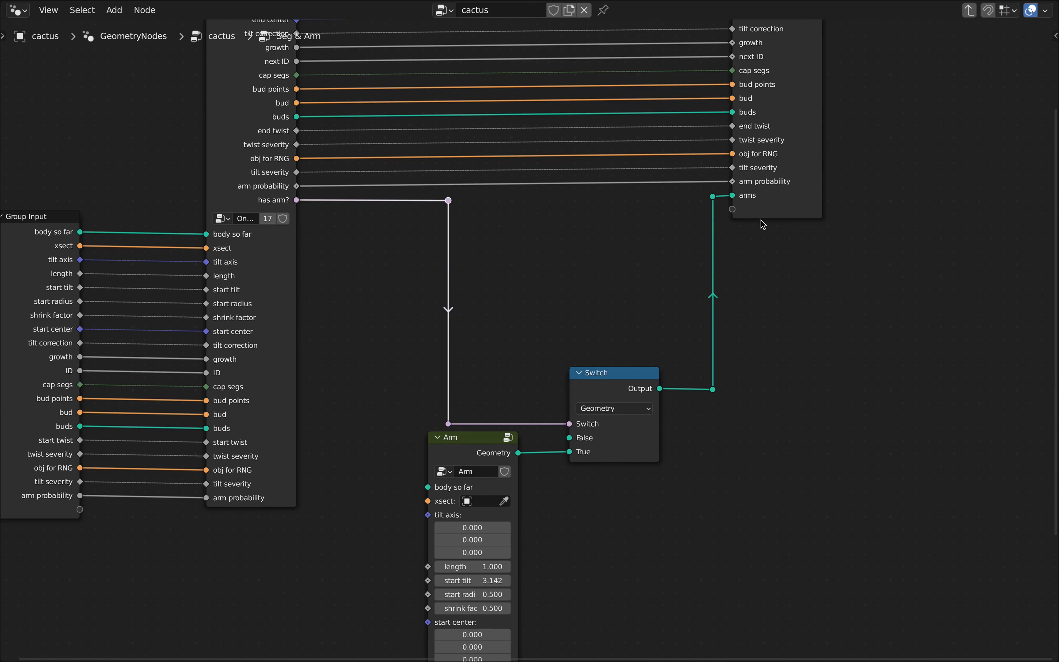
scroll(764, 224, "down", 2)
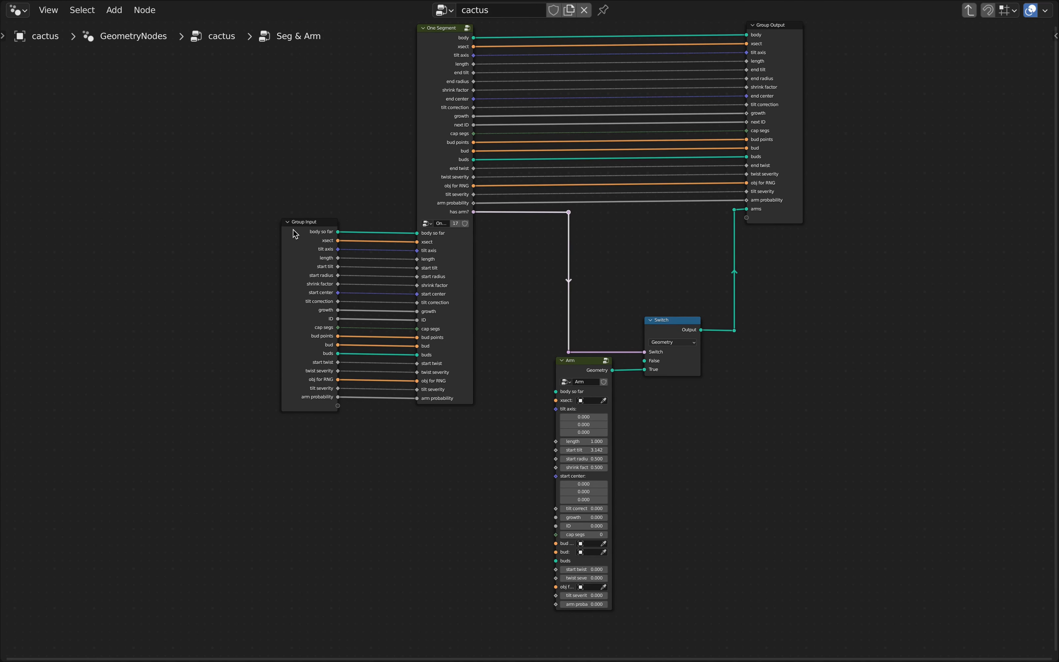
Add a Geometry input named "arms" to the Seg & Arm group
left_click(301, 222)
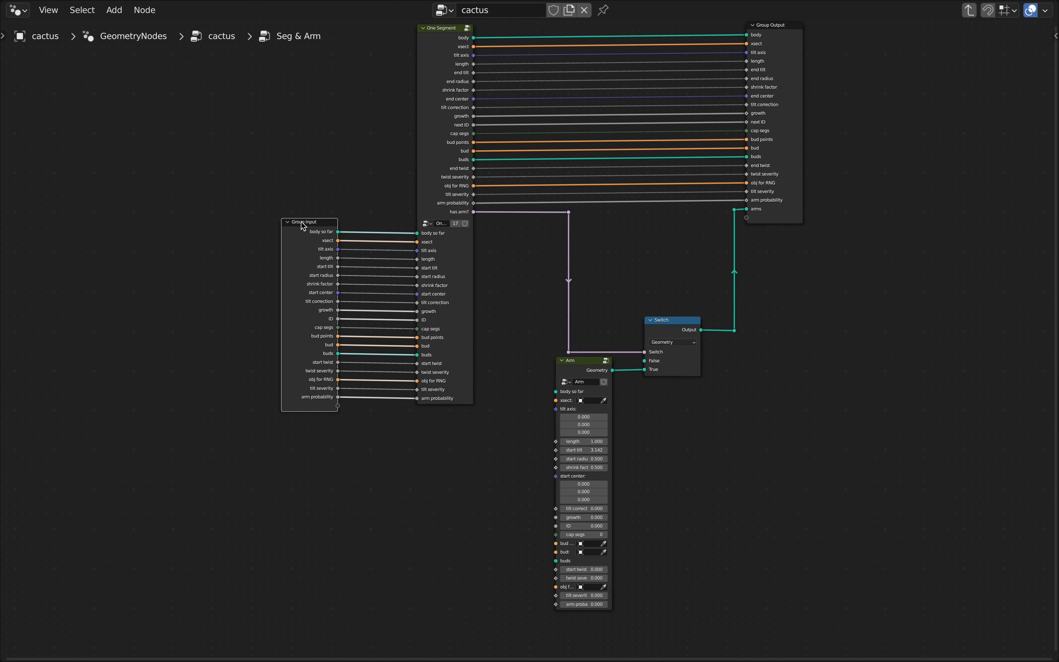
key("n")
scroll(969, 108, "down", 8)
left_click(968, 111)
left_click(1025, 55)
left_click(1000, 145)
left_click(996, 287)
left_click(994, 166)
type("arms")
key("Return")
key("n")
Move the Group Output and the arms link's reroute points farther from the Switch to make room for another node
middle_click_drag(762, 375, 630, 169)
scroll(623, 224, "down", 4)
scroll(622, 224, "up", 3)
middle_click_drag(669, 216, 639, 317)
scroll(611, 271, "down", 4)
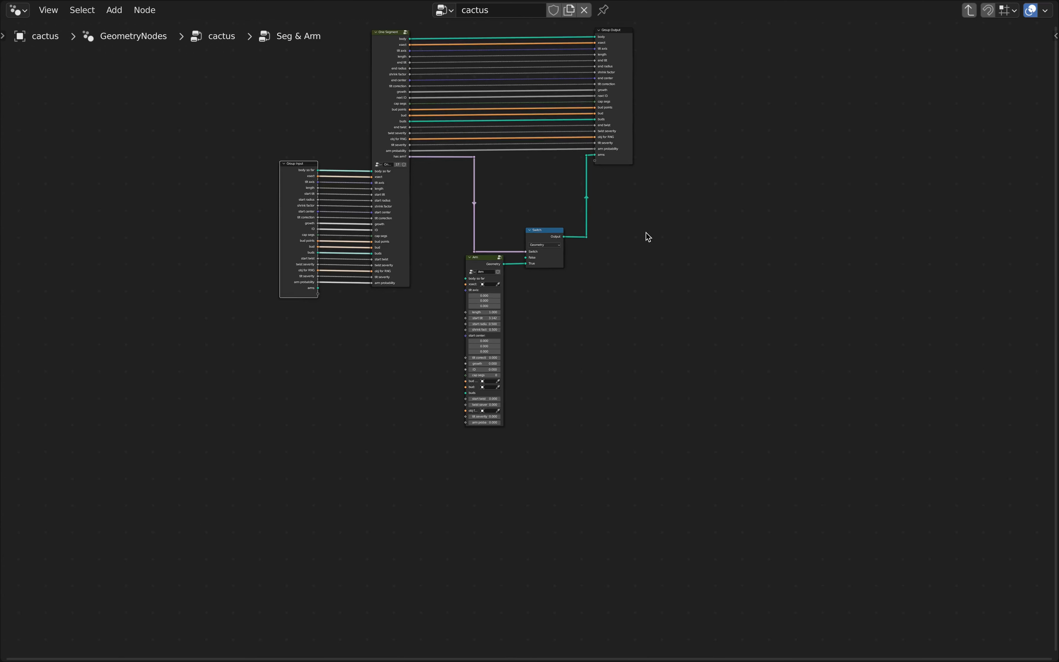
middle_click_drag(647, 233, 619, 312)
left_click_drag(551, 334, 614, 100)
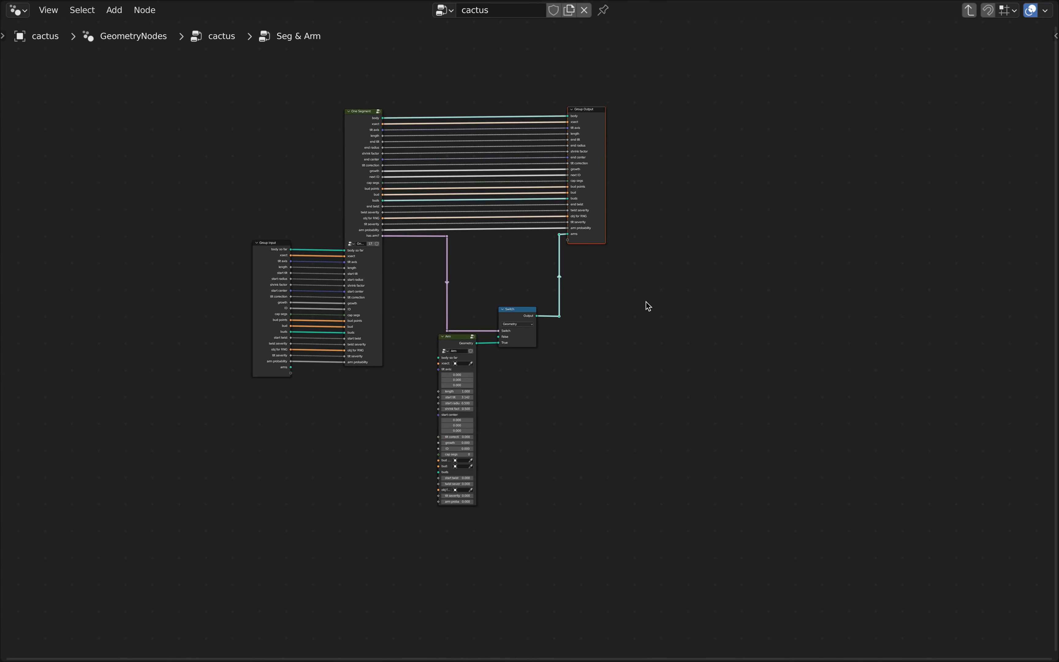
key("g")
left_click(739, 300)
scroll(552, 351, "up", 1)
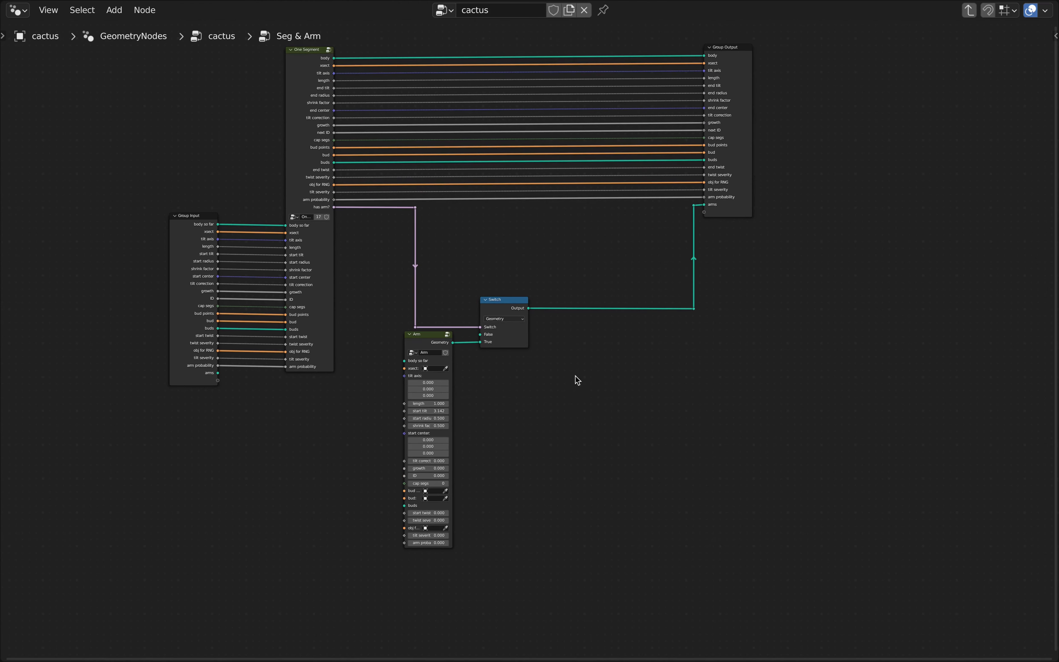
middle_click_drag(577, 380, 610, 334)
scroll(262, 320, "up", 2)
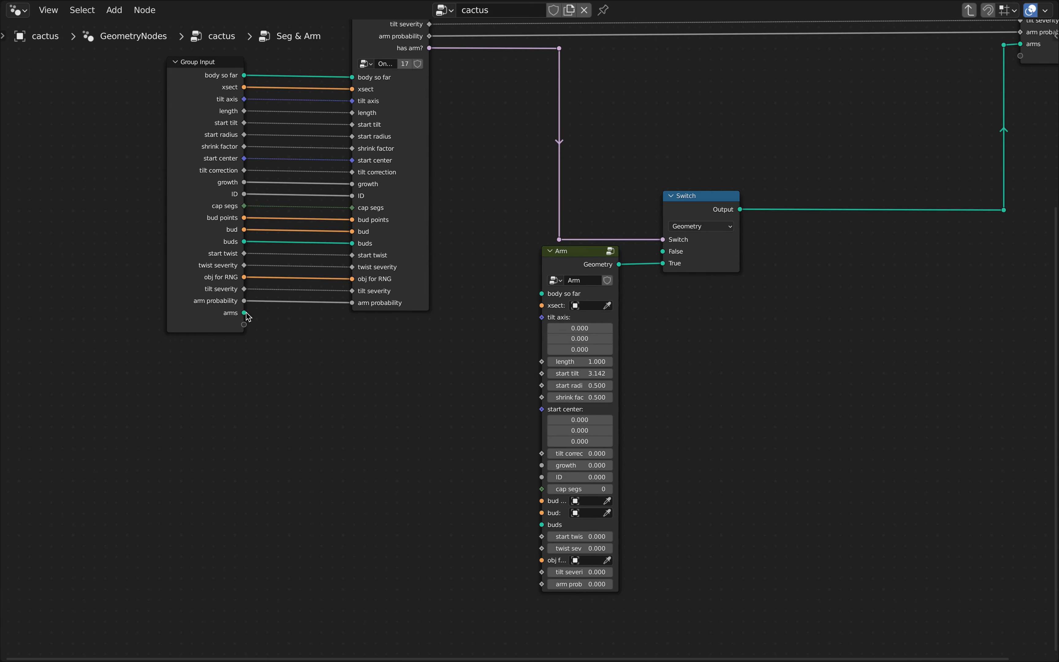
scroll(697, 361, "down", 2)
middle_click_drag(711, 361, 535, 359)
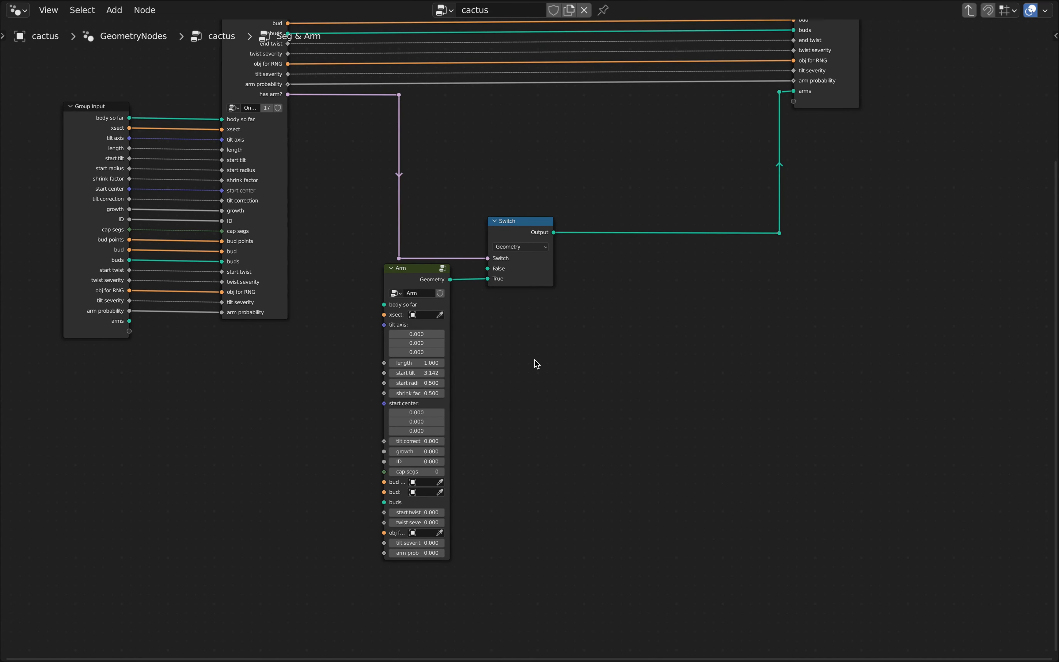
key("shift+a")
type("jo")
key("Return")
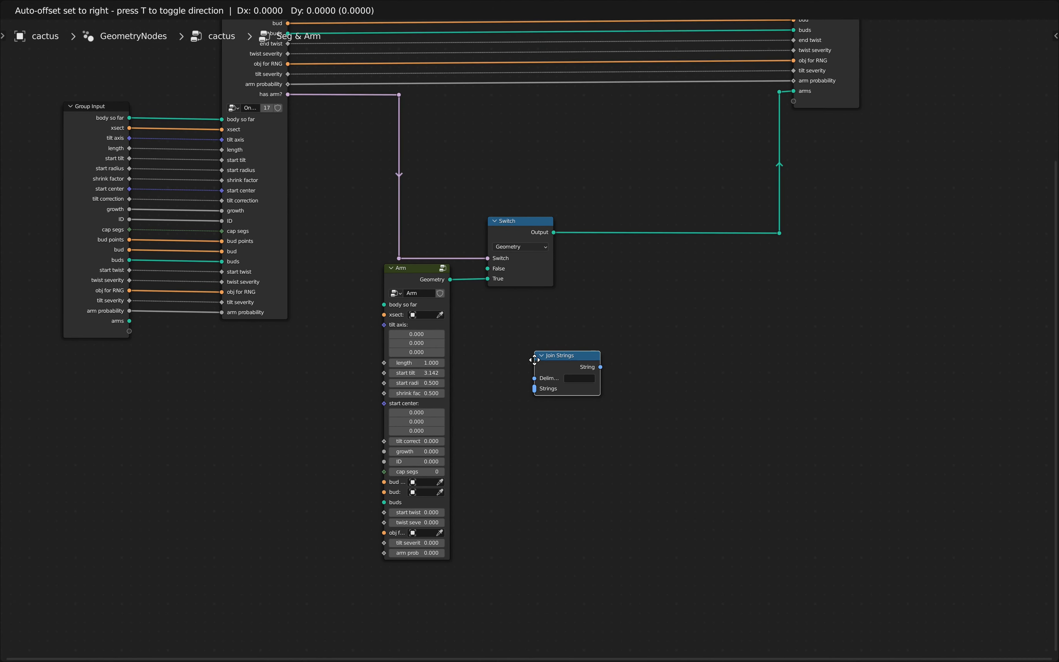
key("Escape")
Insert a Join Geometry node between the Switch and the arms output, and link the Group Input's arms socket into it
key("shift+a")
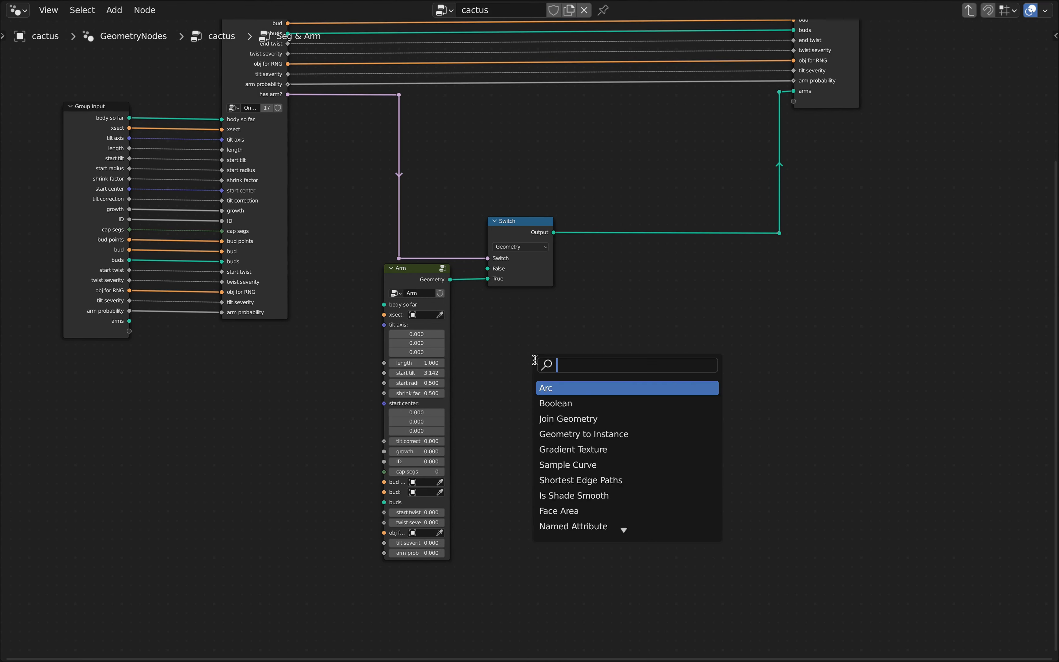
type("join")
key("Down")
key("Return")
left_click(664, 241)
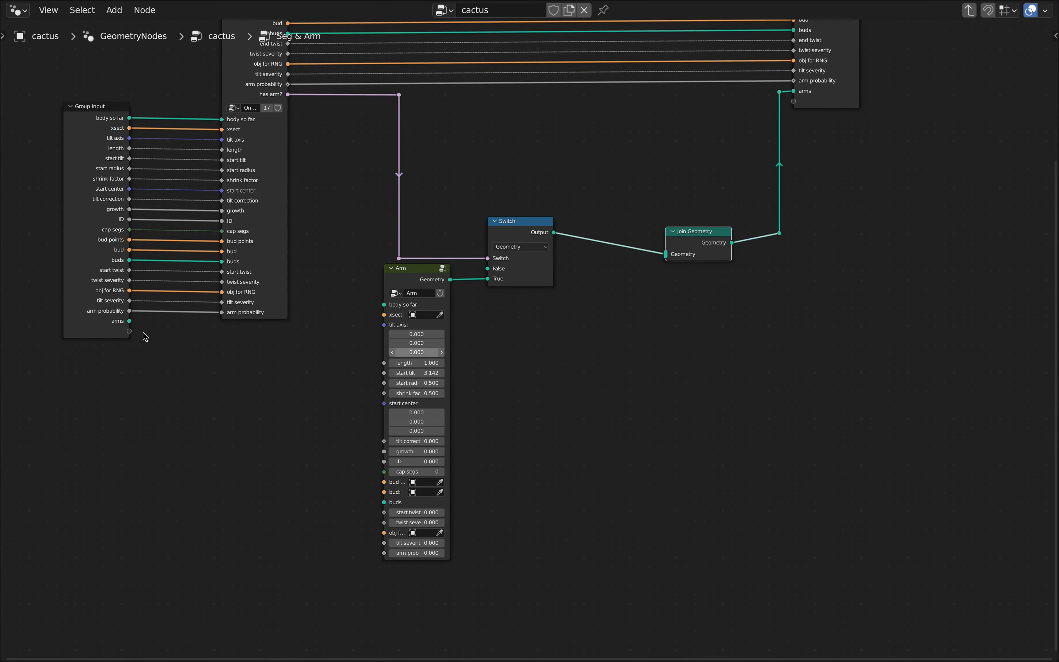
left_click_drag(130, 321, 666, 254)
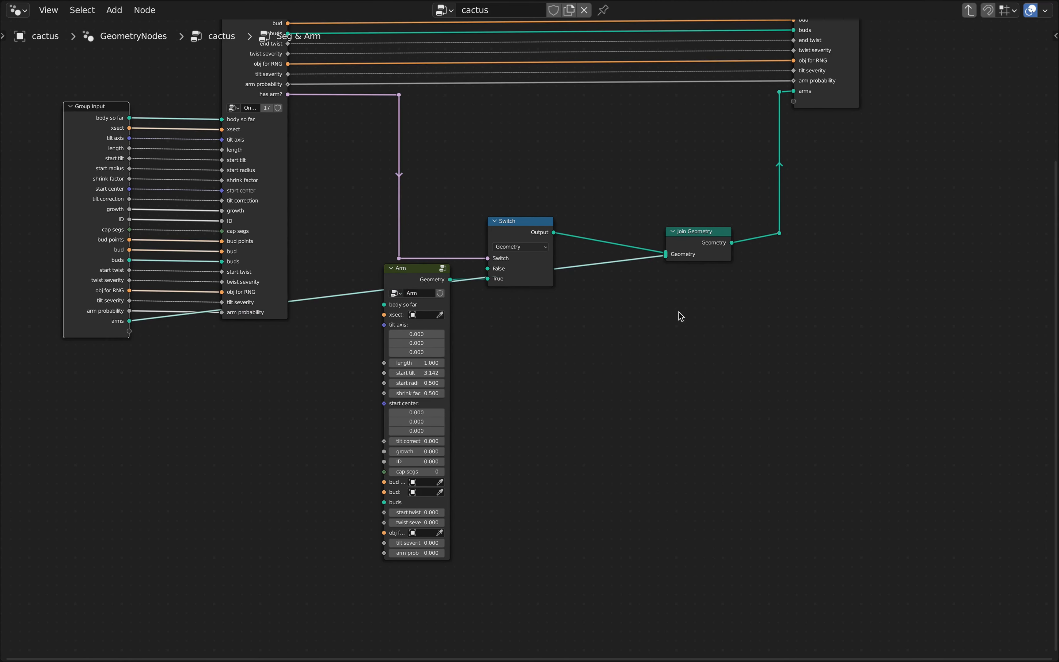
Shift the Join Geometry node vertically level with the Switch output and straighten its outgoing link to the arms output
left_click(712, 232)
key("g")
key("y")
left_click(825, 237)
left_click(779, 233, "shift")
key("g")
key("y")
key("g")
Add reroute points to the incoming arms link before Join Geometry and align them into a vertical run
mouse_move(591, 224)
right_mouse_down("shift")
mouse_move(591, 264)
mouse_move(615, 281)
right_mouse_up("shift")
key("g")
left_click_drag(654, 411, 795, 246)
key("s")
key("x")
key("0")
key("Return")
key("g")
key("y")
left_click_drag(615, 416, 672, 366)
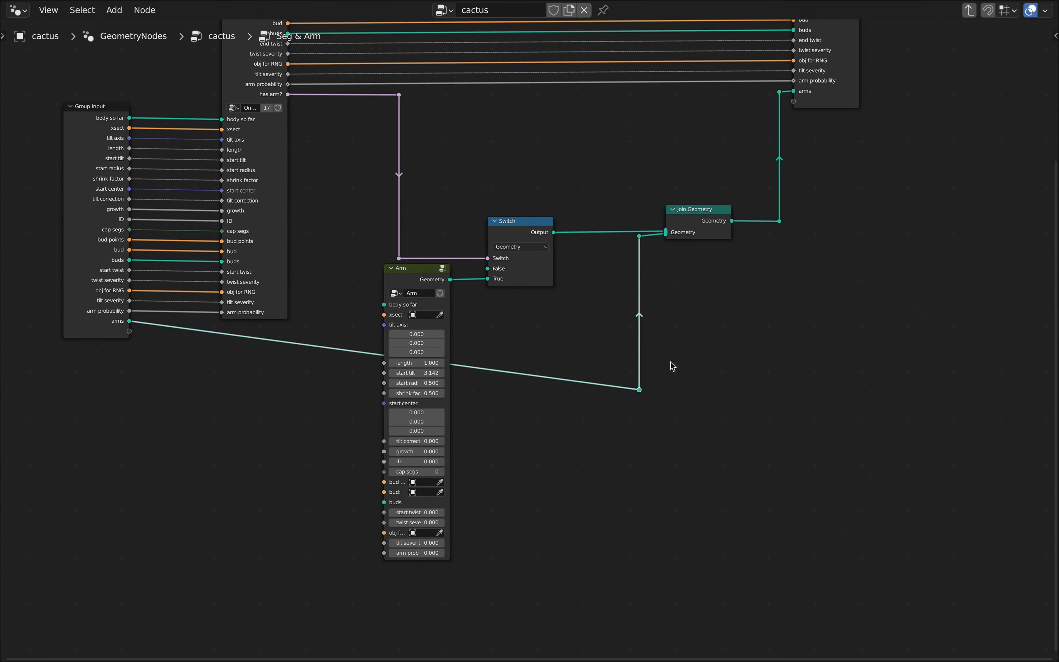
key("g")
key("y")
Add a reroute point below the Arm node and level it with its neighbour so the arms link runs horizontally underneath
right_click_drag(571, 532, 571, 574, "shift")
left_click_drag(558, 515, 663, 605)
key("s")
key("y")
key("0")
key("Return")
key("g")
key("y")
left_click_drag(556, 565, 582, 609)
key("g")
key("x")
Add a reroute point near the Group Input's arms socket and align it into a vertical drop to the lower run
right_click_drag(149, 441, 223, 459, "shift")
key("g")
key("s")
key("x")
key("0")
left_click_drag(219, 401, 285, 470)
key("g")
key("y")
left_click(296, 371)
scroll(479, 355, "down", 1)
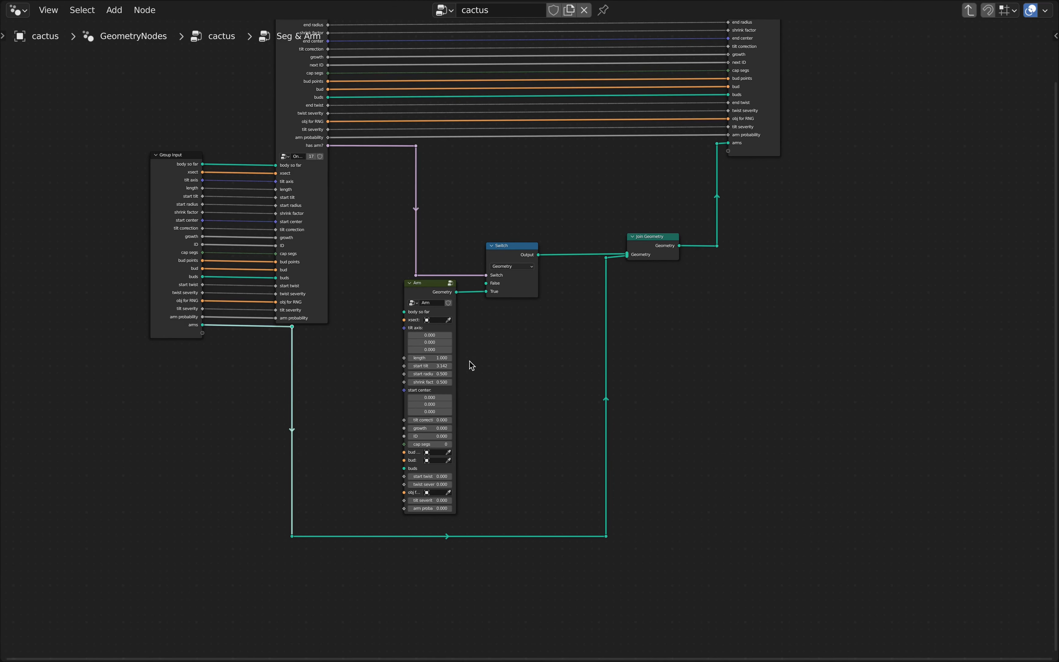
Examine the wiring of the Seg & Arm group, focusing on the One Segment outputs and the unlinked Arm inputs
middle_click_drag(375, 294, 510, 305)
scroll(510, 305, "down", 1)
scroll(496, 265, "up", 1)
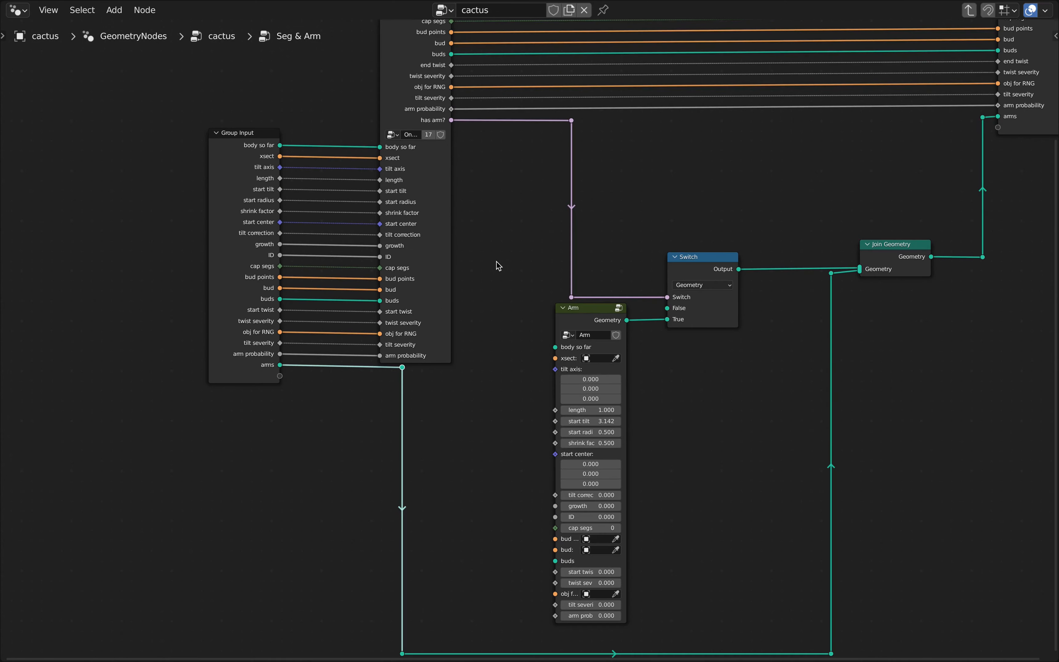
scroll(497, 264, "down", 1)
middle_click_drag(502, 253, 502, 361)
left_click(440, 118)
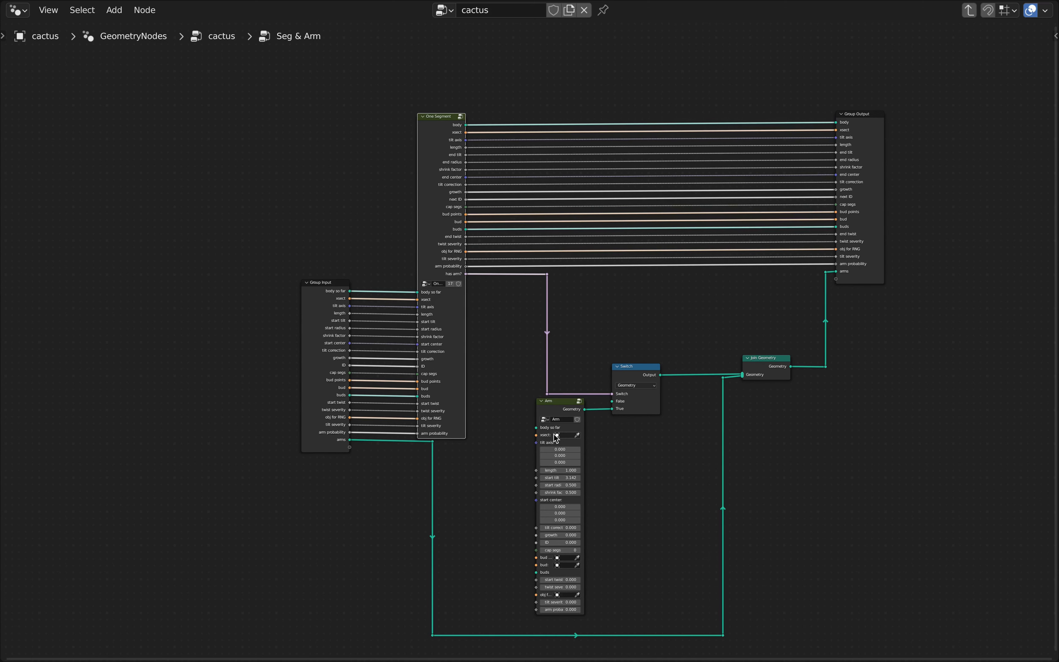
scroll(612, 465, "down", 1)
middle_click_drag(622, 466, 589, 404)
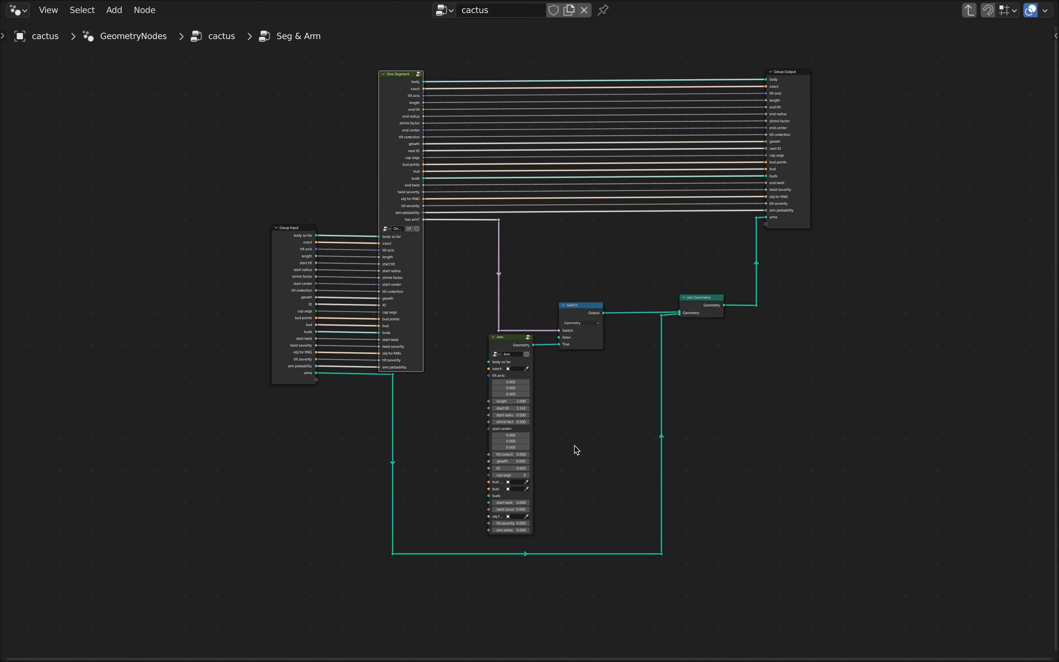
Open the One Segment group for editing and locate its Group Output
left_click(401, 76)
key("Tab")
scroll(556, 227, "down", 6)
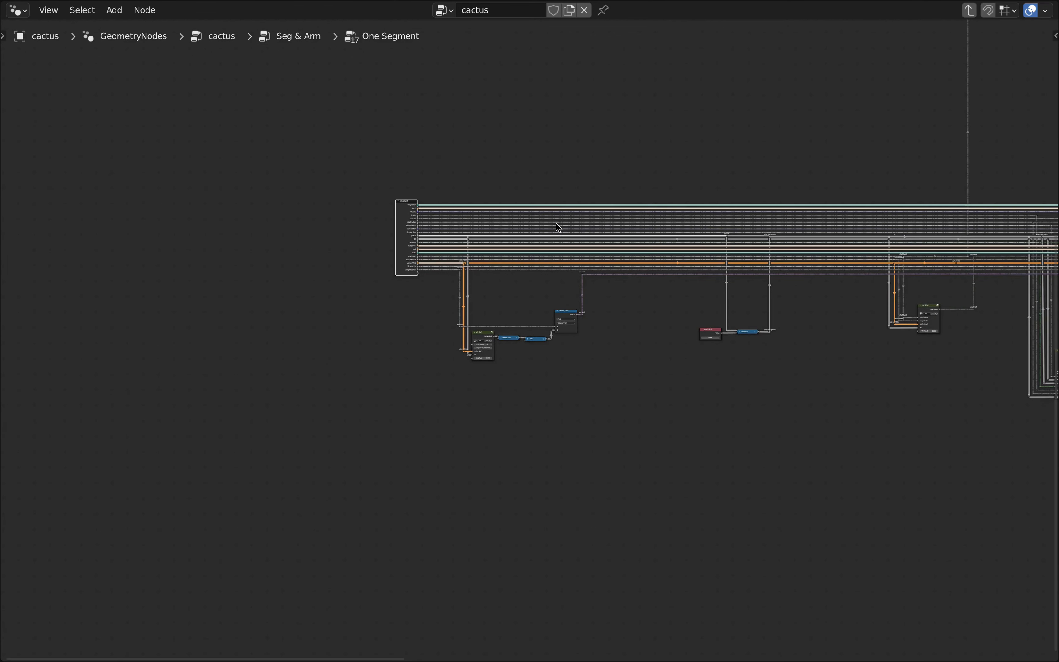
middle_click_drag(825, 229, 304, 229)
scroll(554, 234, "down", 4)
middle_click_drag(645, 209, 307, 242)
scroll(523, 268, "up", 8)
scroll(445, 280, "up", 4)
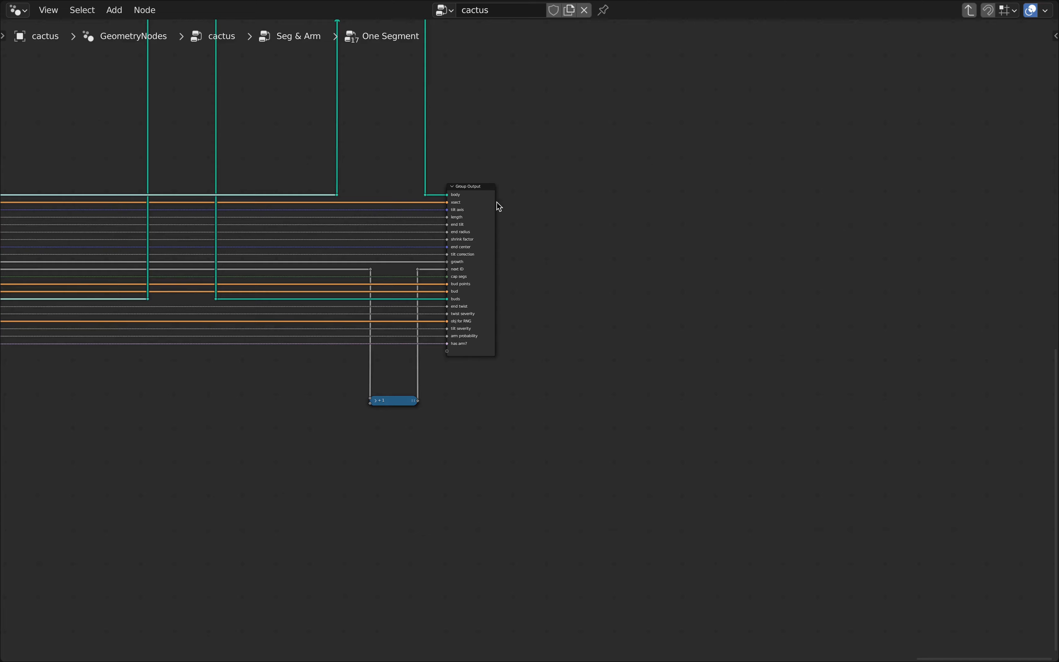
Add a Float output named "arm growth start" to the One Segment group
left_click(474, 187)
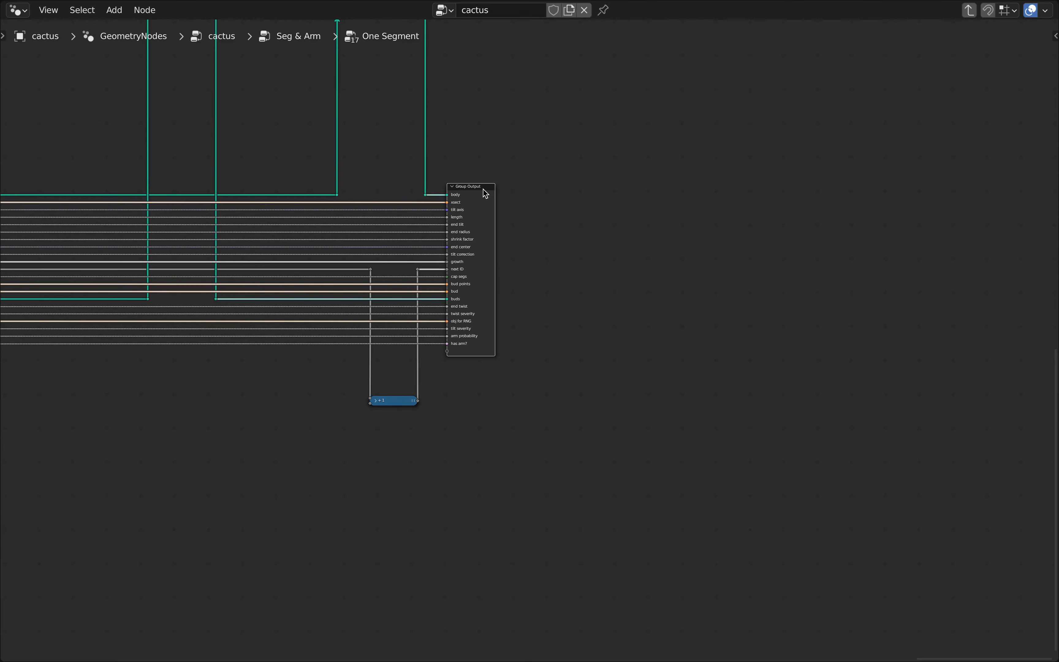
key("n")
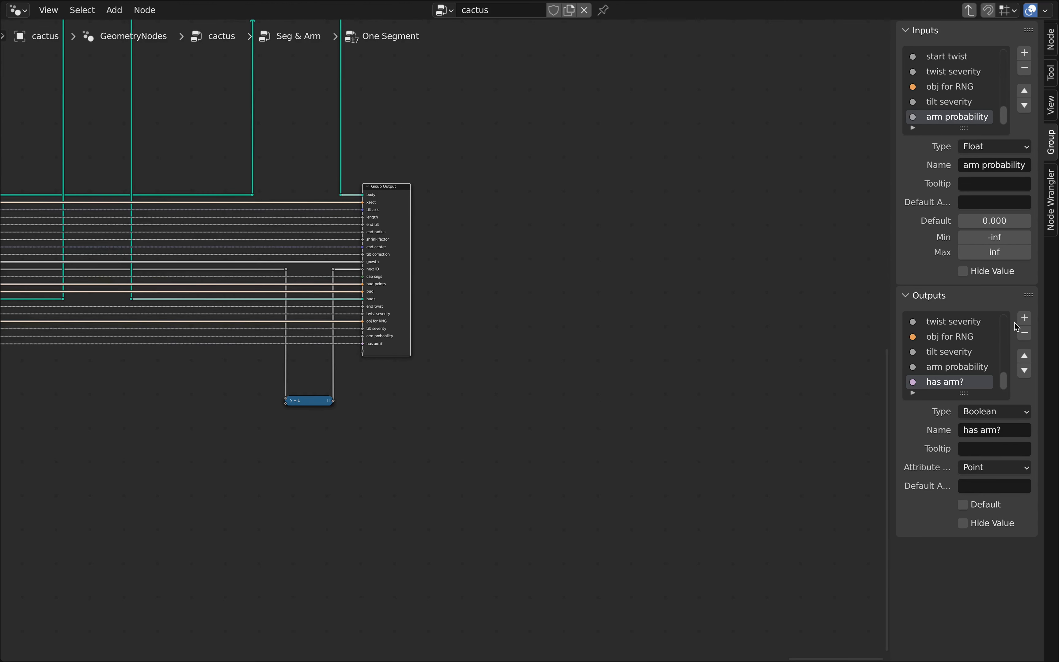
left_click(1024, 319)
left_click(996, 412)
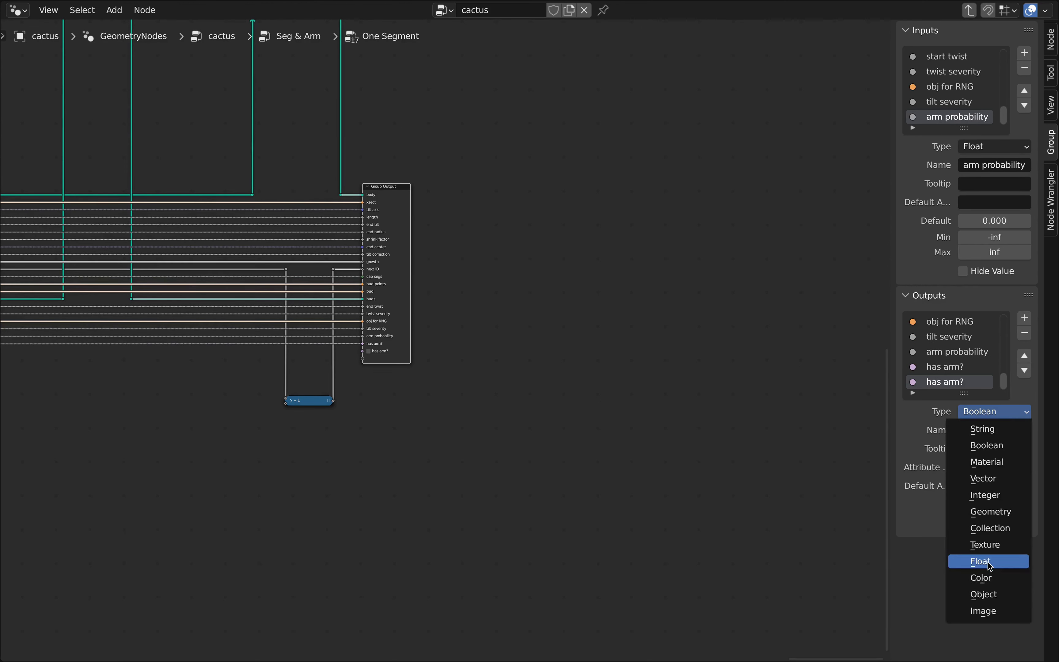
left_click(980, 563)
left_click(992, 430)
type("arm growth s")
key("Return")
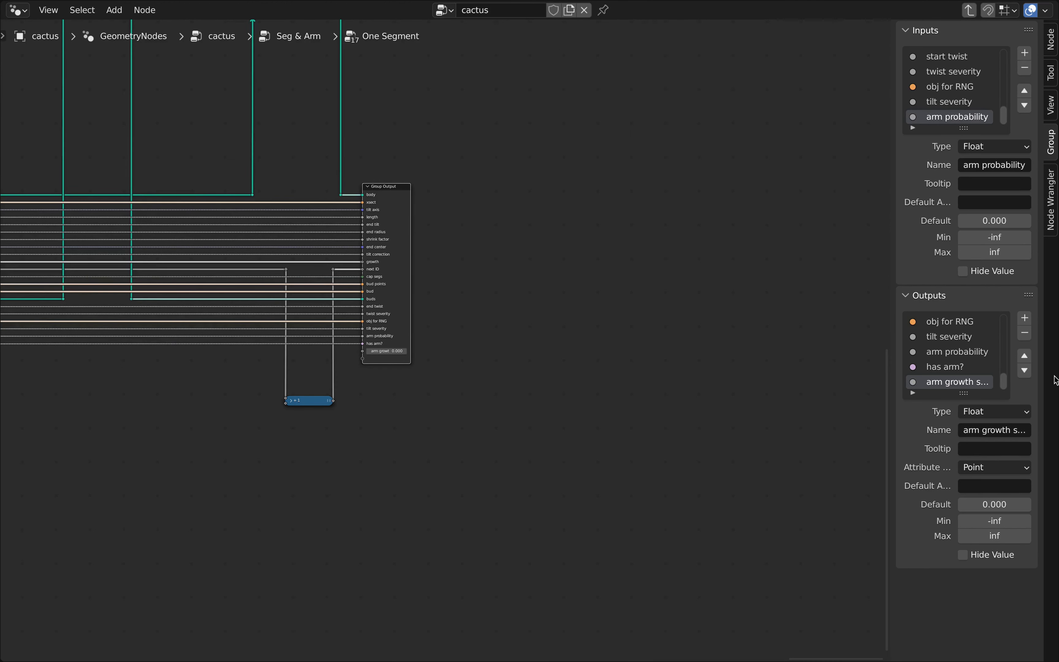
Add a Vector output named "arm location" to the One Segment group
left_click(1024, 318)
left_click(993, 430)
type("arm location")
key("Return")
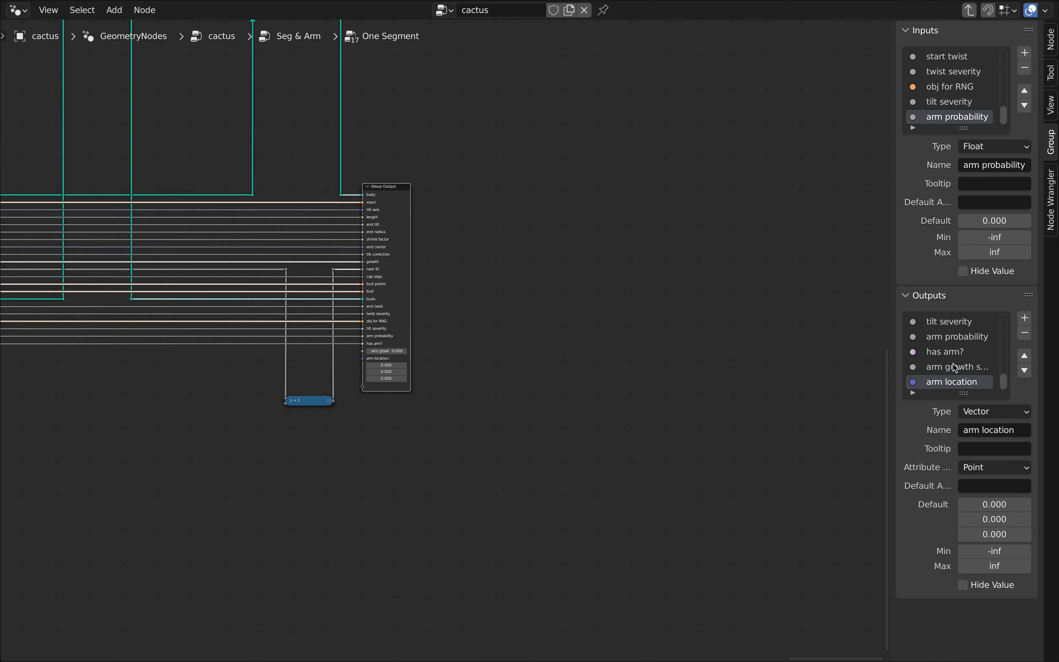
Add a Vector output named "arm tilt axis" to the One Segment group and return to the Seg & Arm group
left_click(1025, 317)
left_click(996, 430)
type("arm tilt axis")
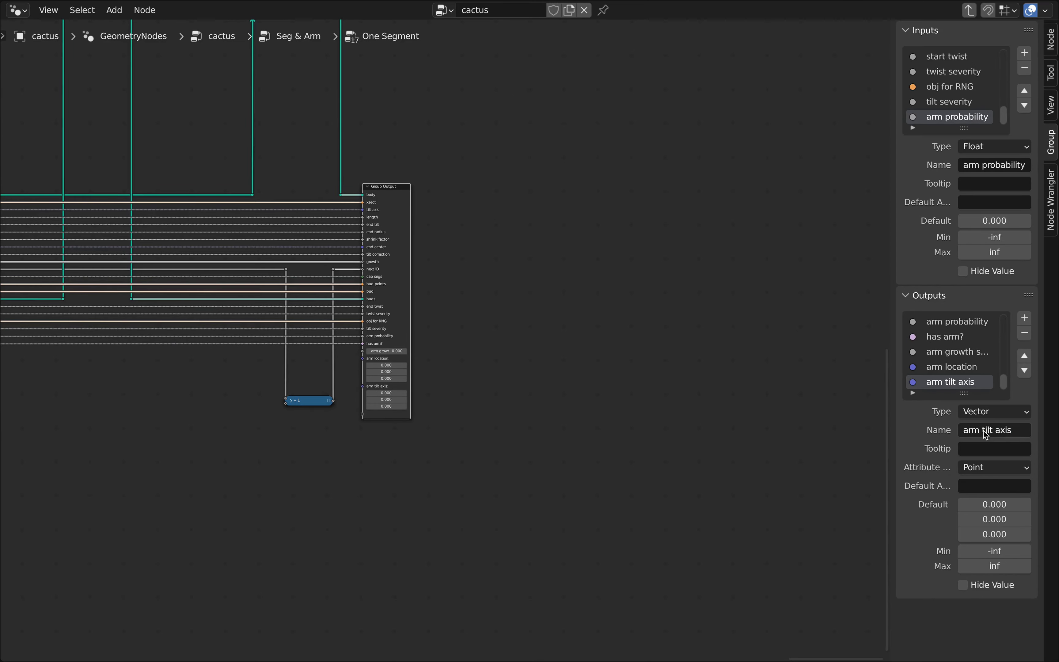
key("n")
scroll(827, 364, "down", 5)
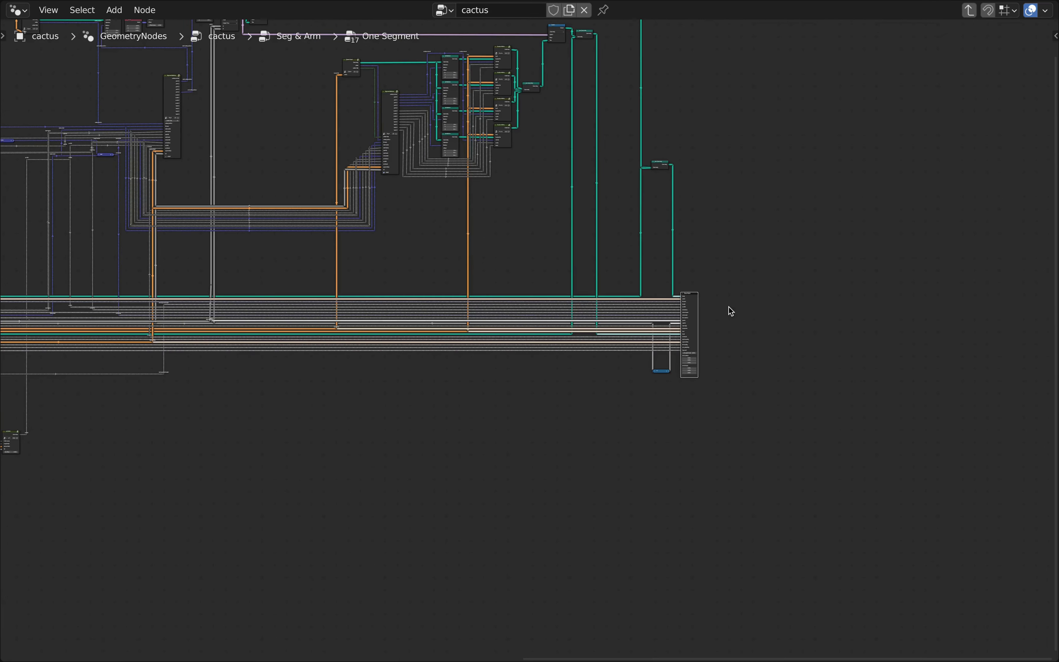
scroll(729, 307, "up", 5)
key("Tab")
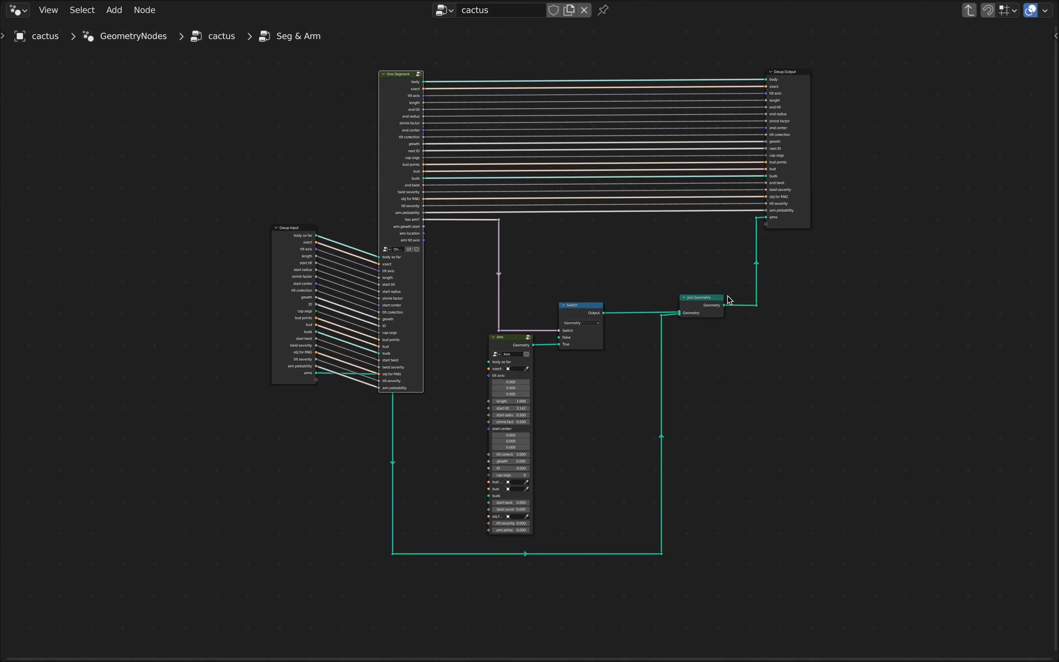
Move the Group Input vertically so its sockets line up with the One Segment inputs
scroll(729, 300, "down", 5)
middle_click_drag(772, 356, 731, 297)
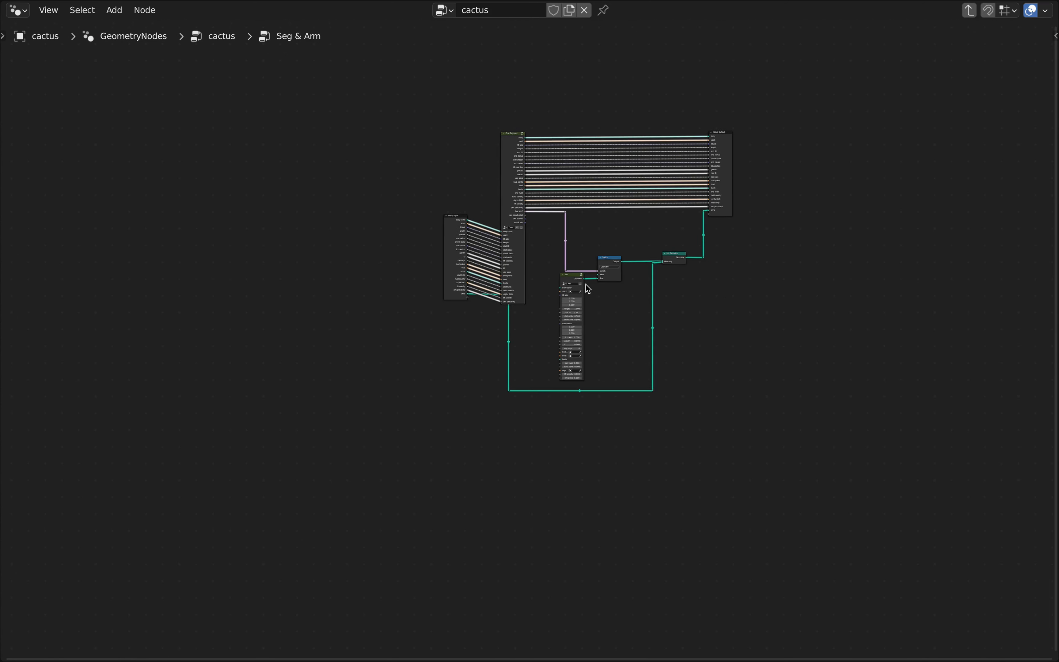
scroll(590, 285, "up", 12)
left_click(307, 263)
key("g")
key("y")
left_click(490, 364)
Realign the arms link's reroute points with the arms socket and shift their vertical run between the Group Input and One Segment
scroll(489, 364, "down", 3)
key("c")
key("g")
key("y")
left_click(435, 588)
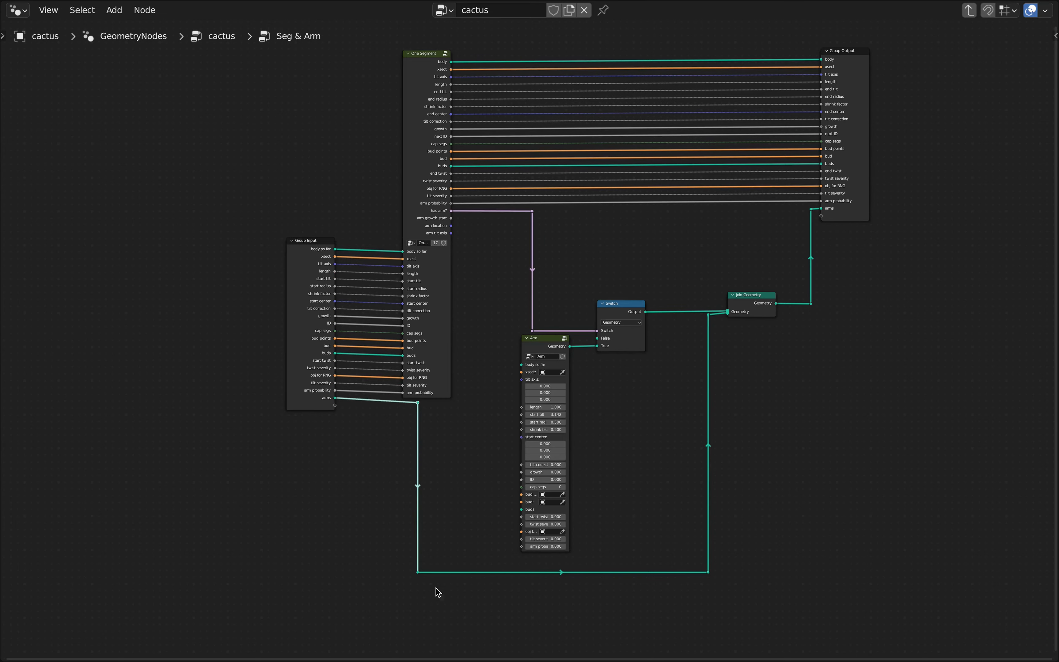
key("g")
key("x")
left_click(396, 364)
scroll(391, 348, "up", 3)
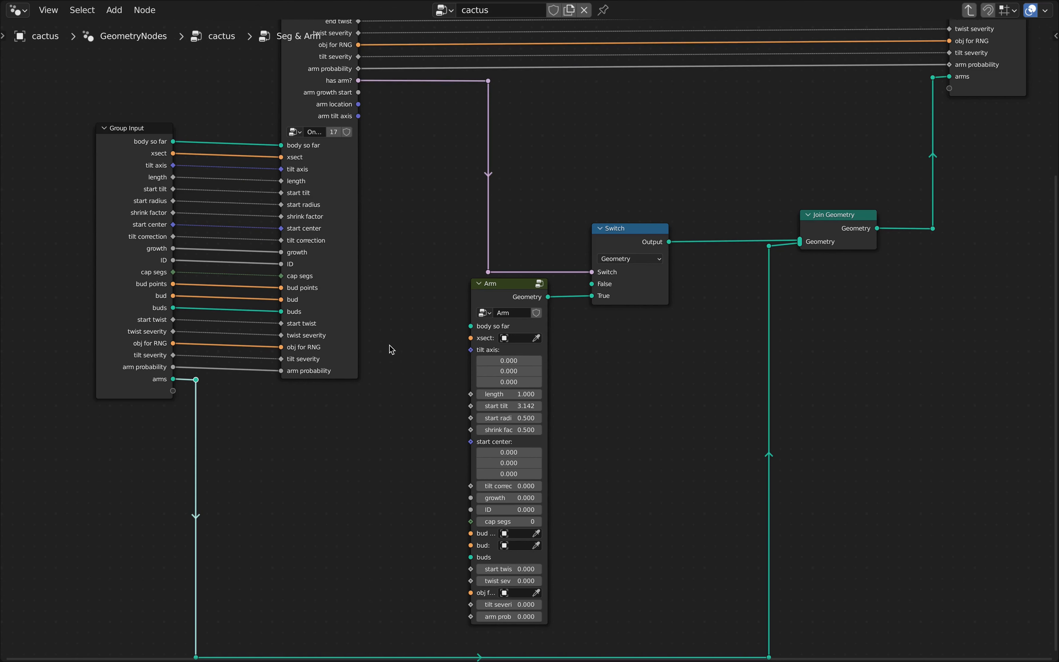
Inside the Arm group, move the Group Input vertically so its sockets line up with the first One Segment's inputs
middle_click_drag(402, 381, 403, 344)
left_click(346, 329)
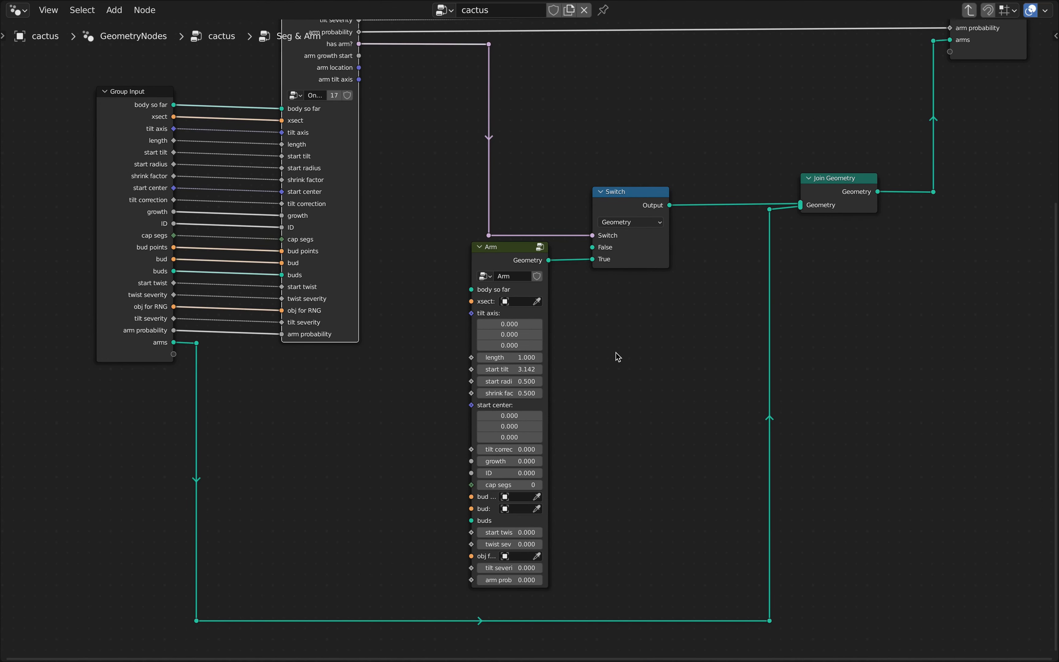
left_click(501, 250)
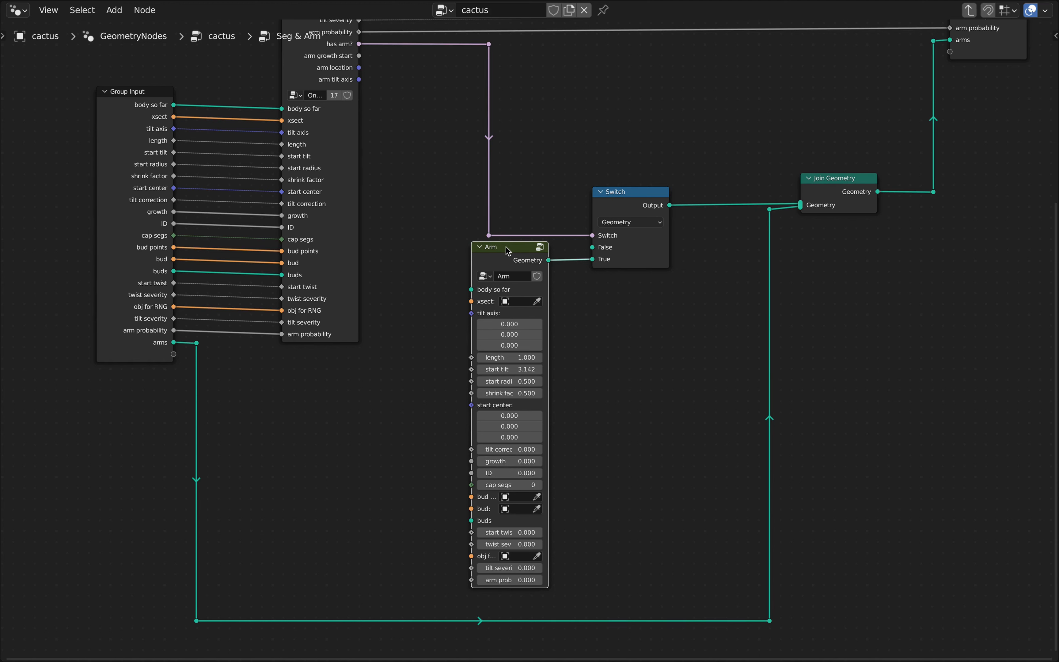
key("Tab")
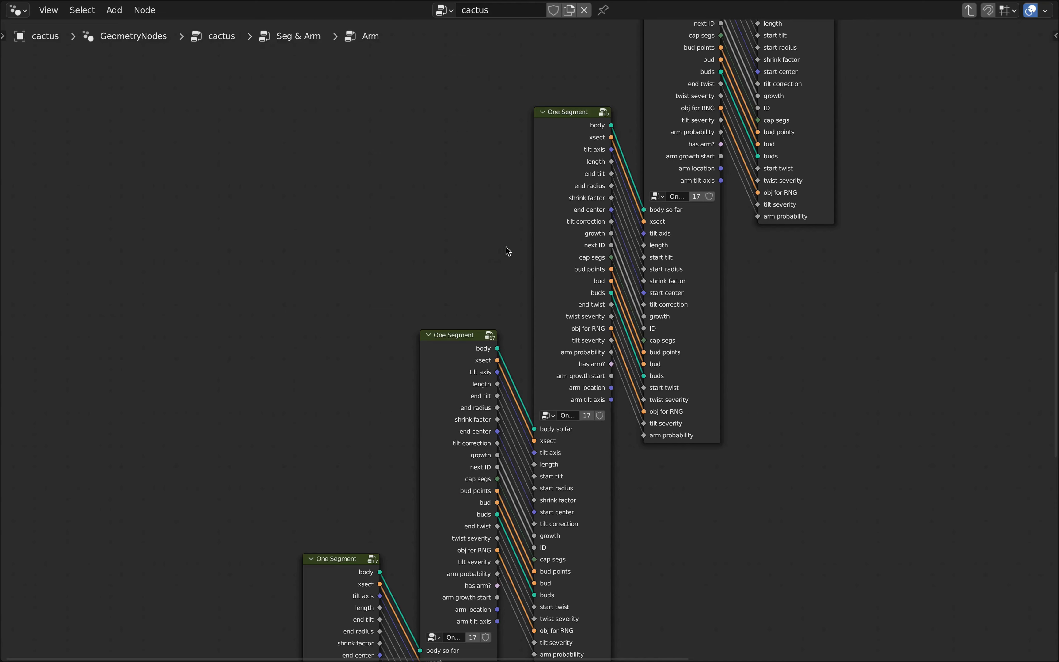
scroll(507, 252, "down", 3)
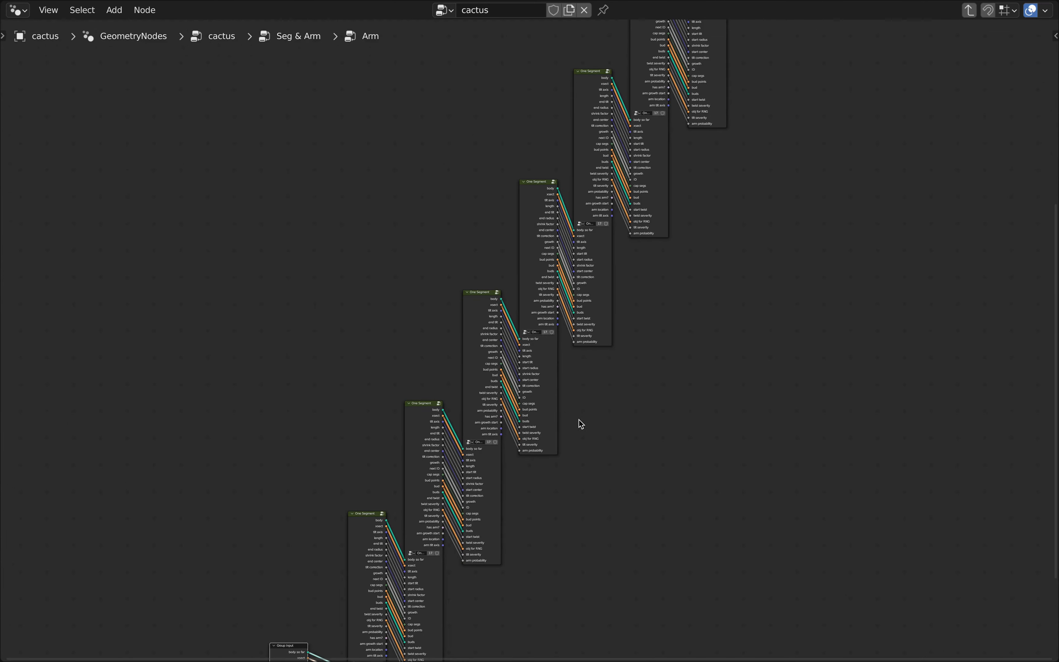
scroll(579, 422, "down", 5)
middle_click_drag(591, 462, 589, 338)
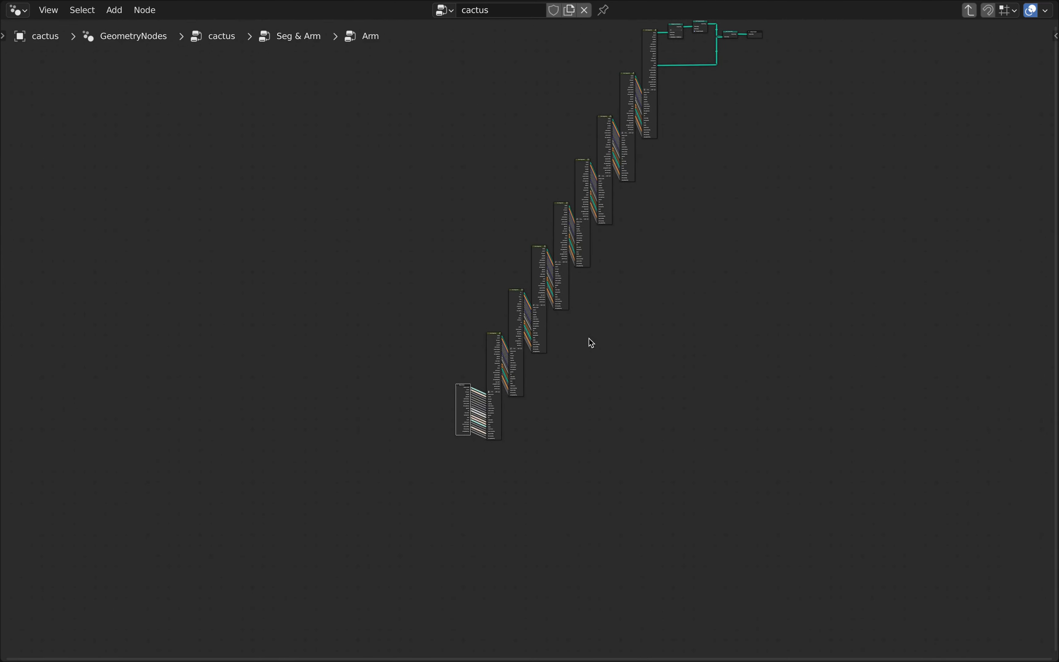
scroll(553, 392, "up", 5)
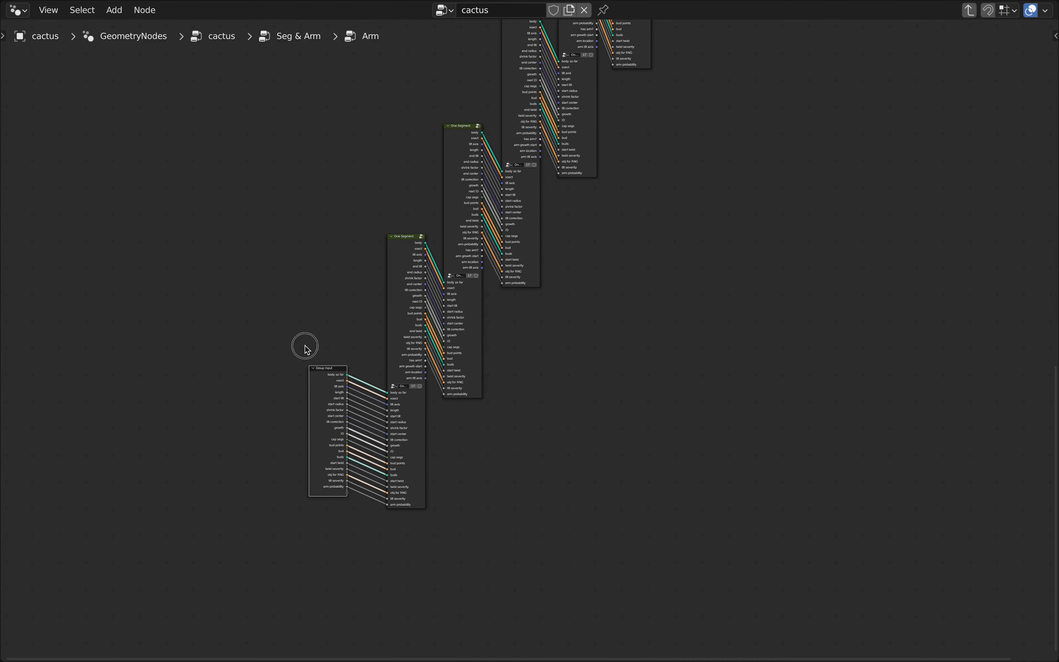
key("g")
key("y")
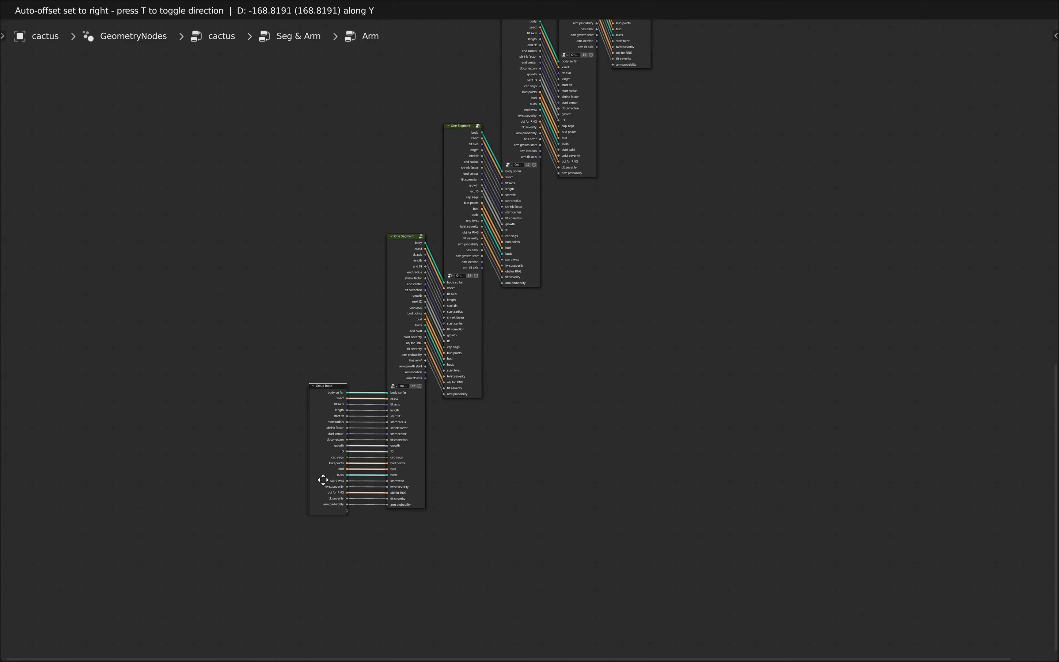
left_click(322, 481)
scroll(295, 465, "up", 3)
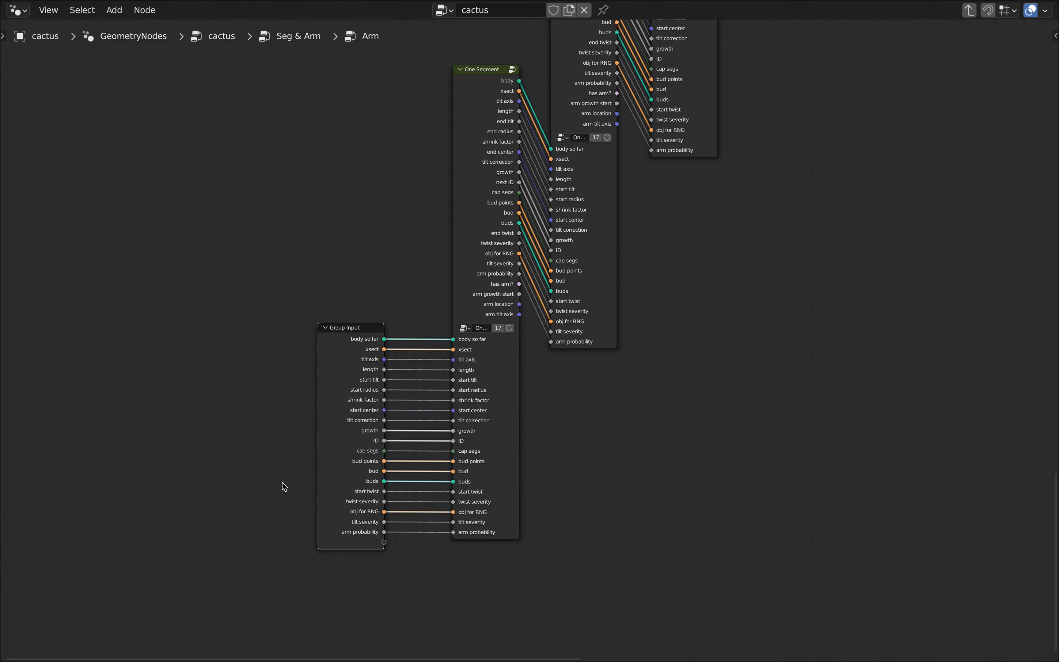
Add a Float input named "growth start" after arm probability in the Arm group and return to the Seg & Arm group
key("n")
scroll(950, 88, "down", 15)
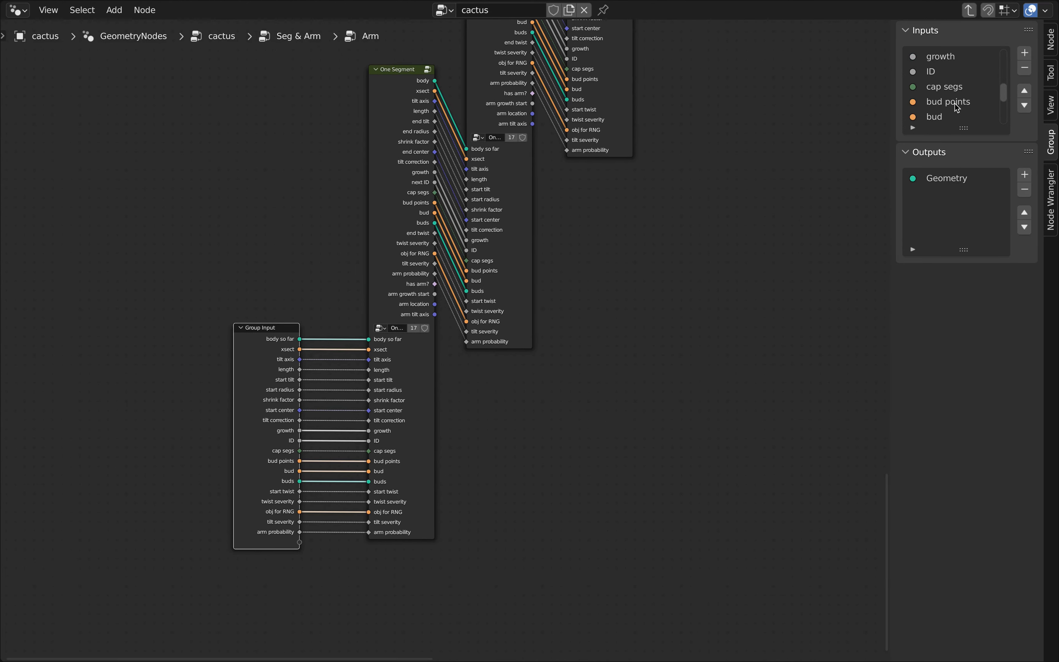
left_click(955, 117)
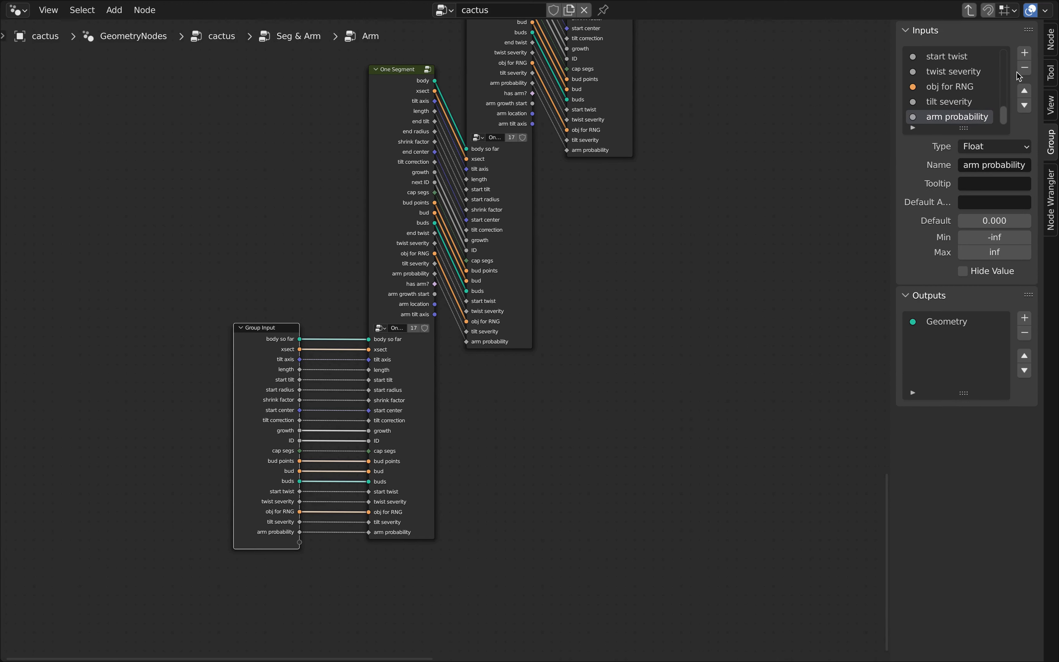
left_click(1025, 53)
left_click(998, 165)
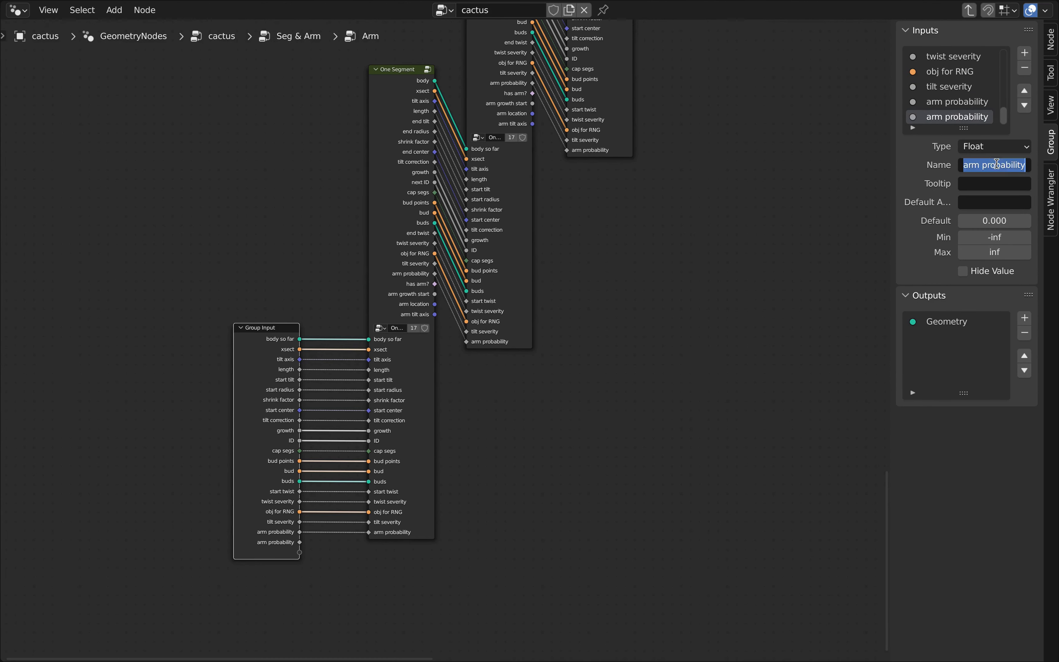
type("growth tiart")
key("Return")
key("n")
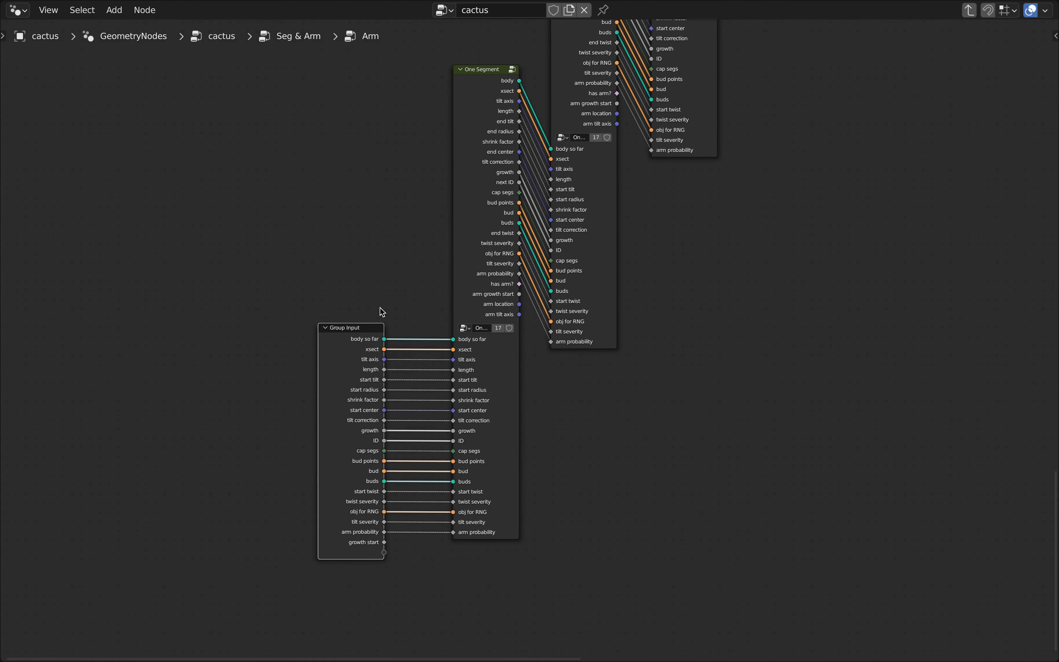
key("Tab")
scroll(384, 307, "down", 1)
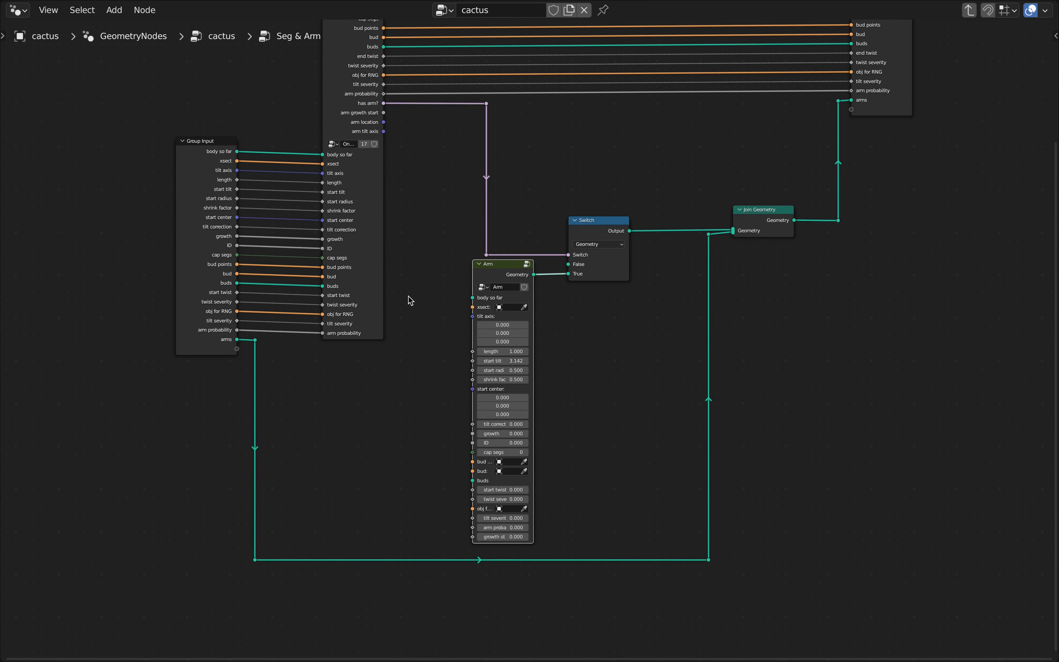
scroll(409, 296, "up", 1)
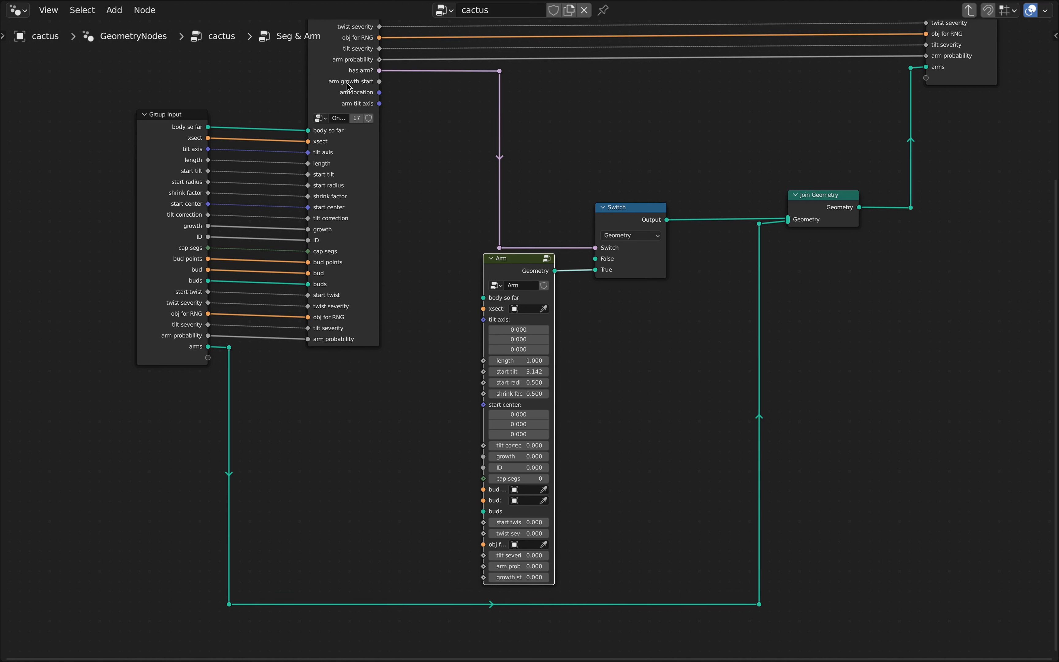
Connect One Segment's arm growth start, arm location and arm tilt axis to Arm's growth start, start center and tilt axis
left_click_drag(380, 82, 482, 576)
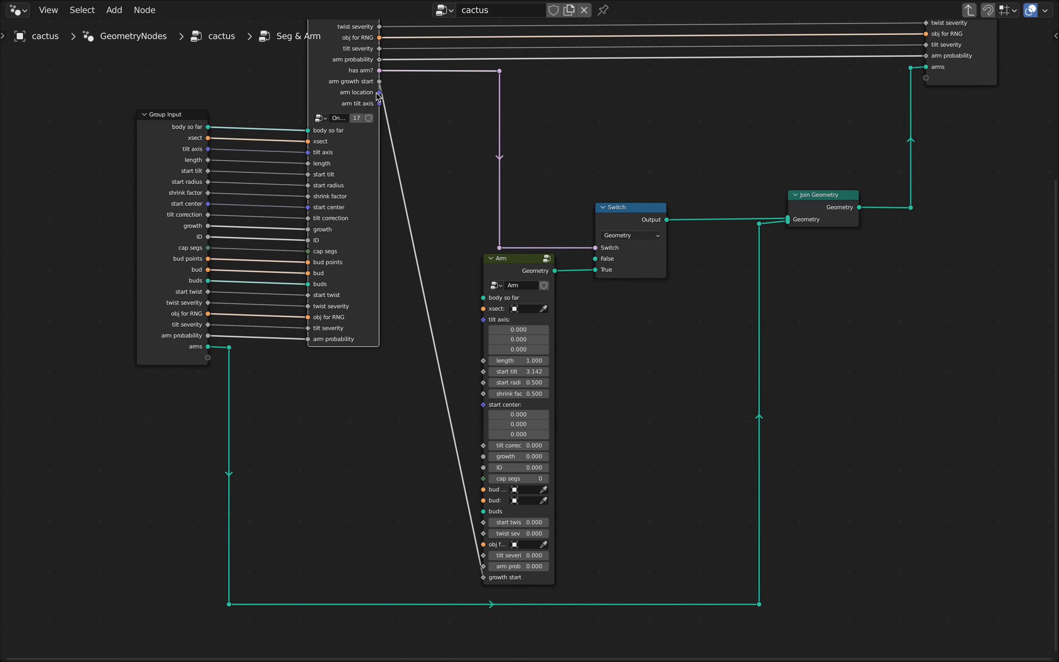
left_click_drag(380, 93, 483, 405)
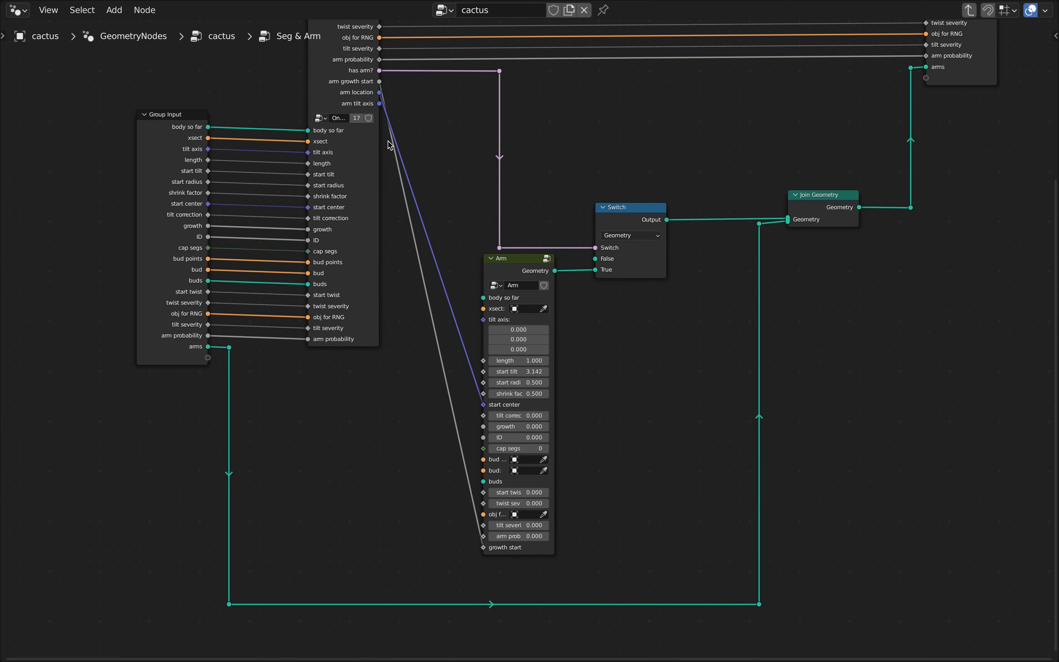
left_click_drag(380, 105, 482, 321)
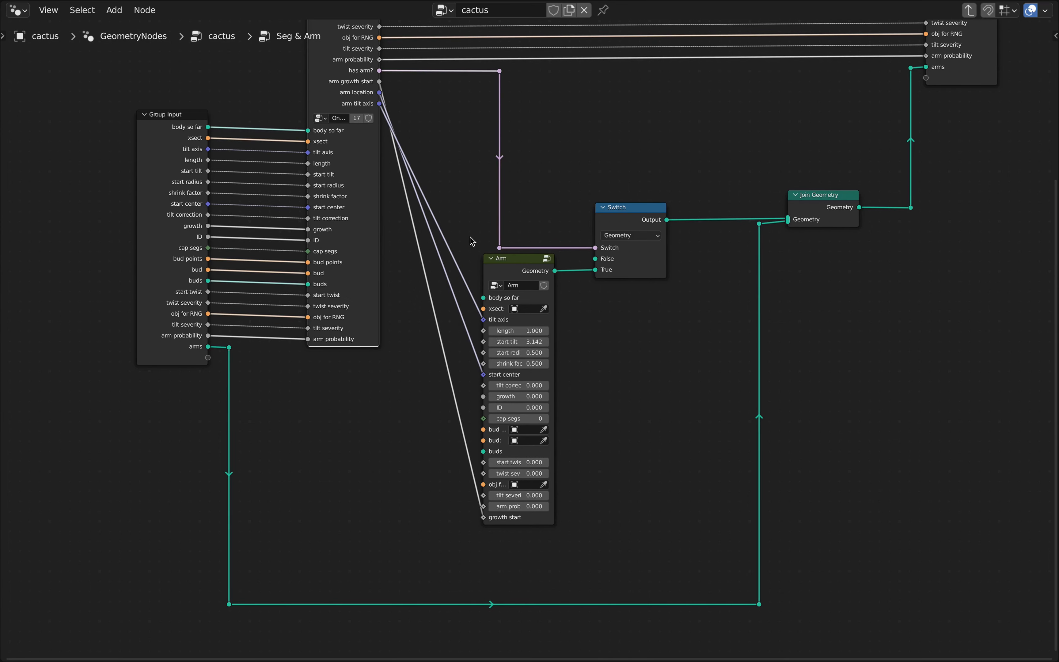
Shift the Group Input, One Segment and the adjoining arms reroutes horizontally away from the Arm node to make room for links
scroll(470, 237, "down", 6)
middle_click_drag(470, 237, 629, 314)
scroll(614, 246, "up", 2)
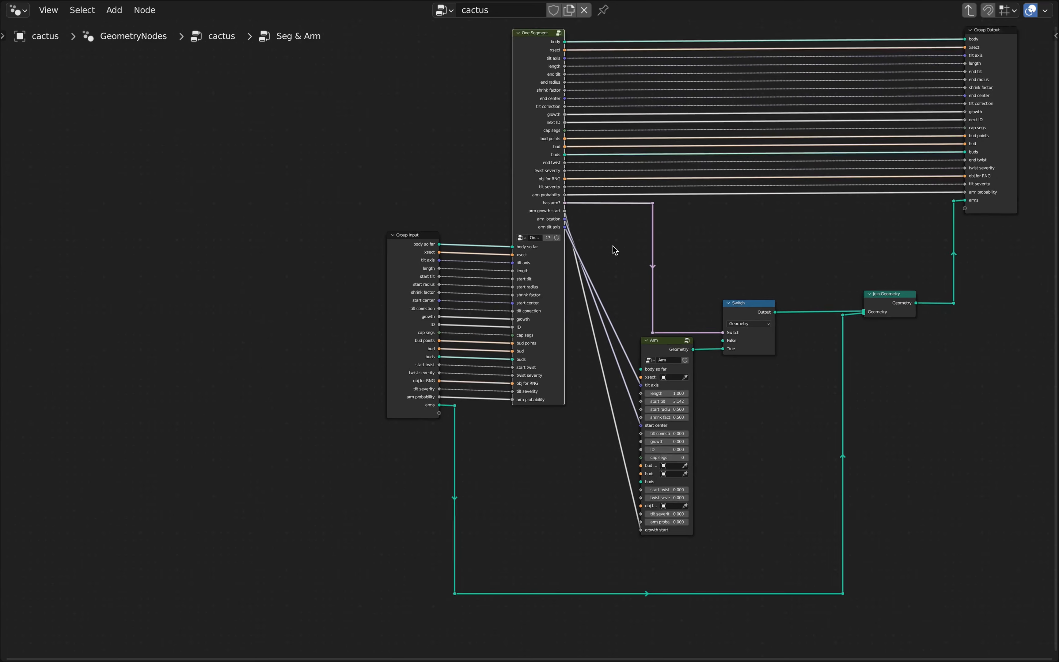
scroll(614, 249, "up", 1)
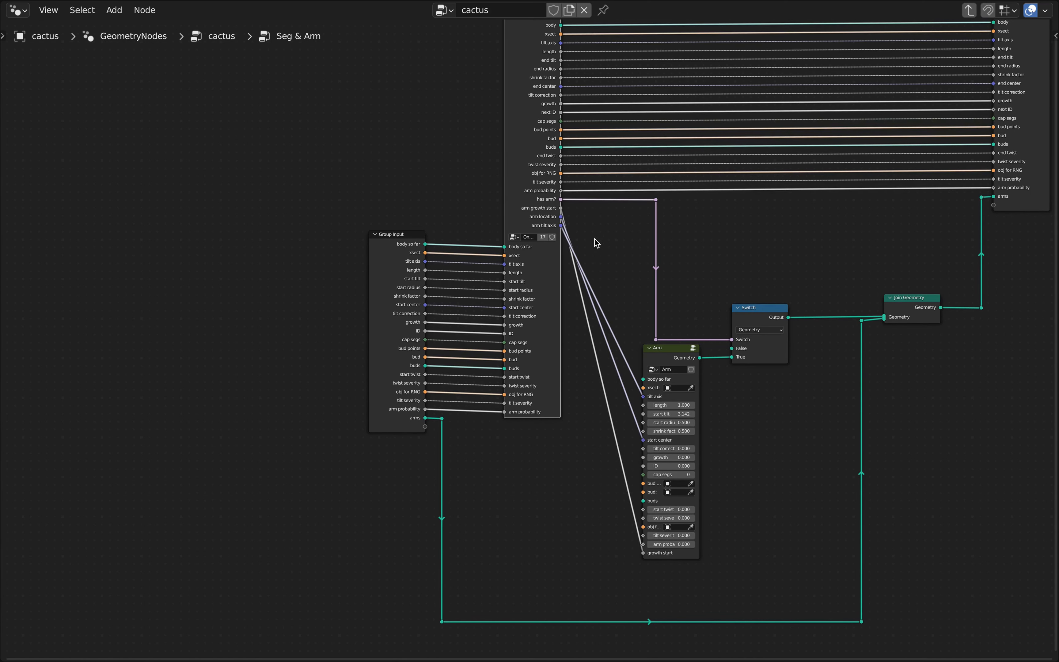
scroll(596, 236, "down", 2)
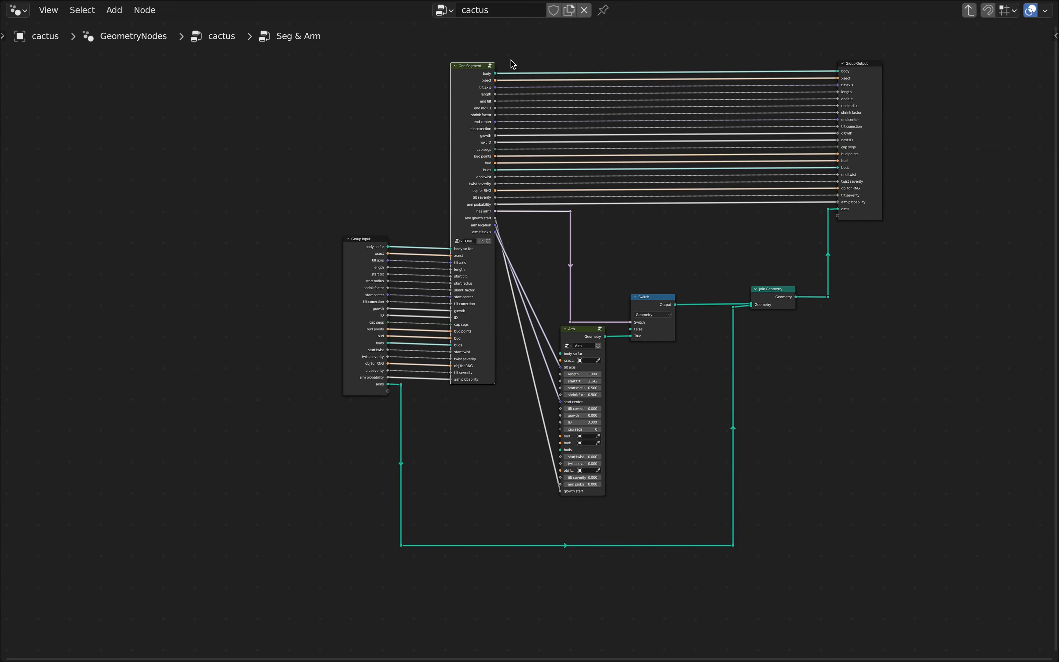
left_click_drag(513, 51, 377, 563)
key("g")
key("x")
Route the arm growth start link through two vertically aligned reroutes close to One Segment, level with its output and Arm's growth start input
scroll(461, 492, "up", 4)
right_click_drag(652, 466, 628, 495, "shift")
right_click_drag(702, 515, 677, 543, "shift")
key("s")
key("x")
key("0")
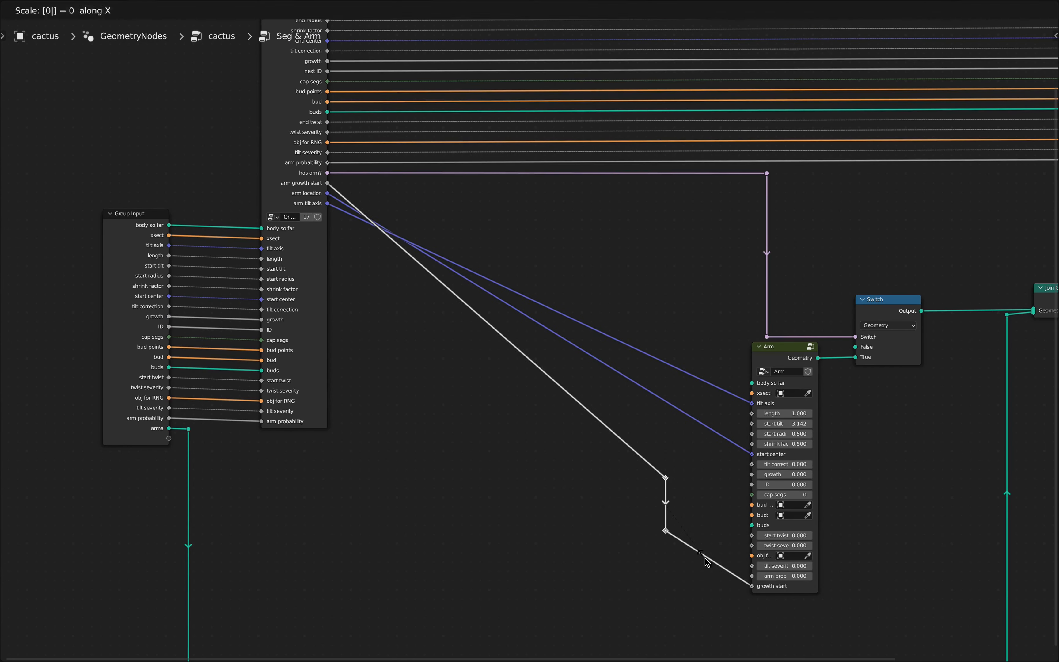
key("Return")
key("s")
key("y")
key("Return")
key("g")
key("x")
left_click(377, 498)
key("g")
key("y")
left_click(378, 246)
Route the arm location link through two vertically aligned reroutes beside the growth start run, level with Arm's start center input
right_click_drag(630, 354, 606, 384, "shift")
right_click_drag(648, 366, 624, 395, "shift")
key("s")
key("x")
key("0")
key("Return")
key("s")
key("y")
key("Return")
key("g")
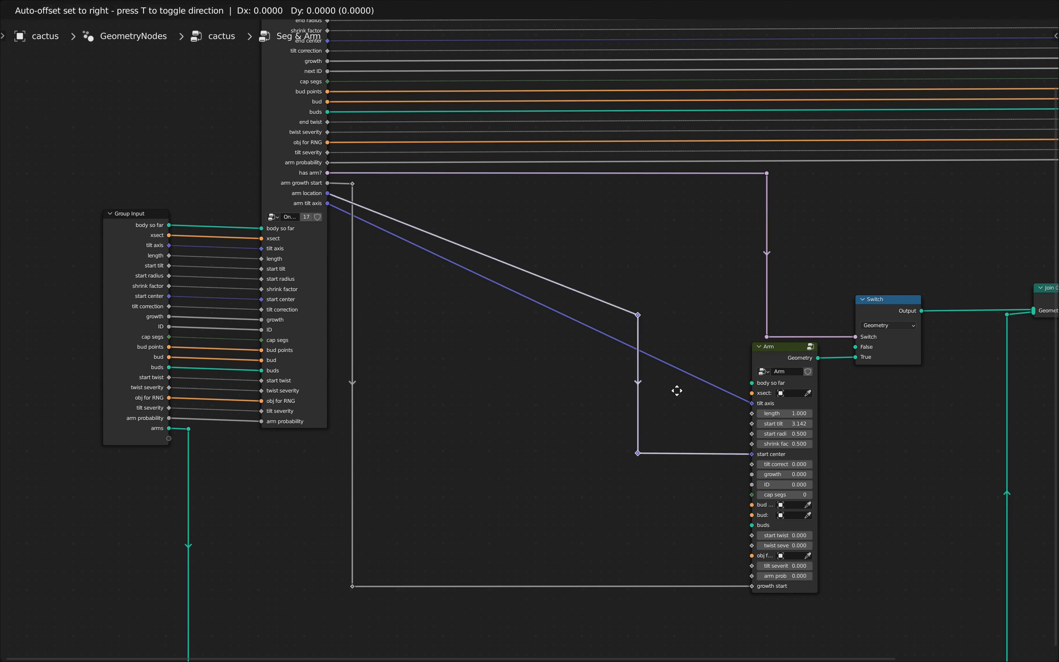
key("x")
key("Return")
key("g")
key("y")
left_click(411, 218)
Route the arm tilt axis link through two vertically aligned reroutes beside the arm location run, level with Arm's tilt axis input
right_click_drag(506, 266, 483, 297, "shift")
right_click_drag(596, 309, 572, 339, "shift")
key("s")
key("x")
key("0")
key("Return")
key("s")
left_click(365, 195)
key("g")
key("y")
left_click(402, 196)
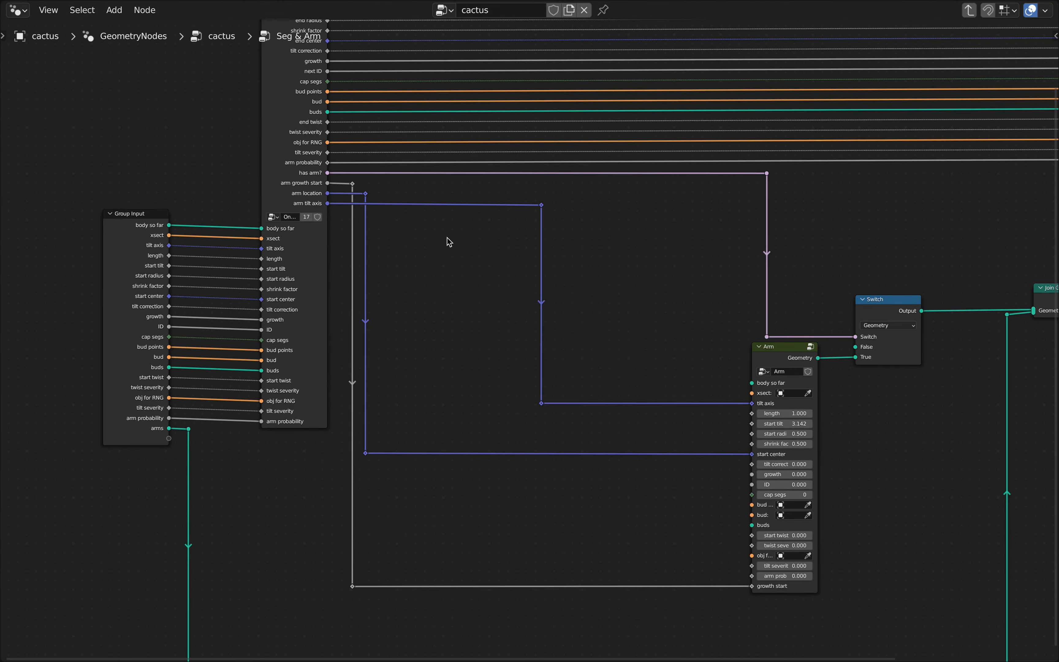
Branch the xsect link with a pair of reroutes labelled "xsect" and connect the lower one to Arm's xsect input
scroll(439, 243, "down", 1)
middle_click_drag(420, 225, 415, 298)
mouse_move(384, 61)
right_mouse_down("shift")
mouse_move(394, 76)
mouse_move(395, 346)
right_mouse_up("shift")
key("F2")
type("xsect")
key("Return")
key("shift+d")
key("y")
key("Return")
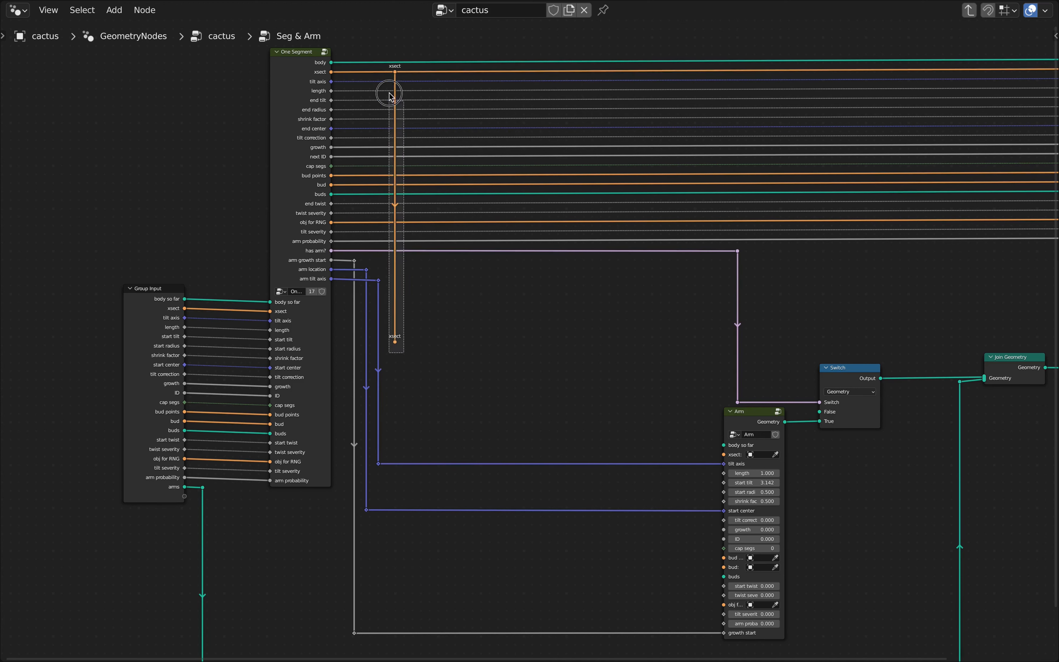
key("g")
key("y")
left_click(434, 422)
left_click_drag(389, 453, 720, 455)
Branch the length link with a pair of reroutes labelled "length" and connect the lower one to Arm's length input
right_click_drag(404, 86, 396, 95, "shift")
key("F2")
type("length")
key("Return")
key("shift+d")
key("y")
key("Return")
left_click_drag(400, 91, 400, 284)
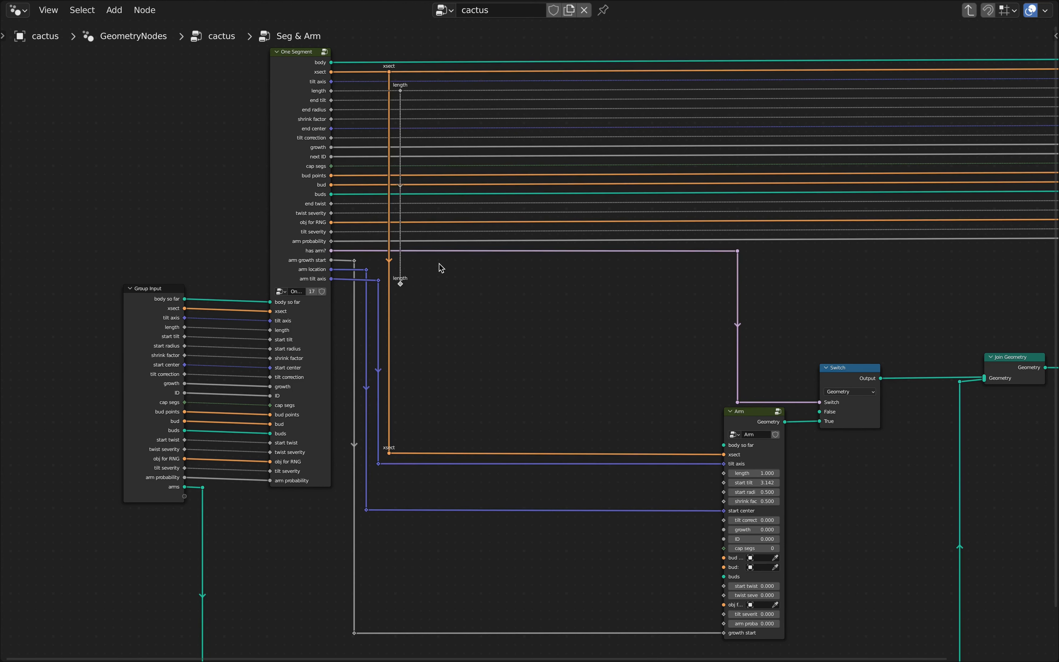
left_click_drag(400, 475, 717, 472)
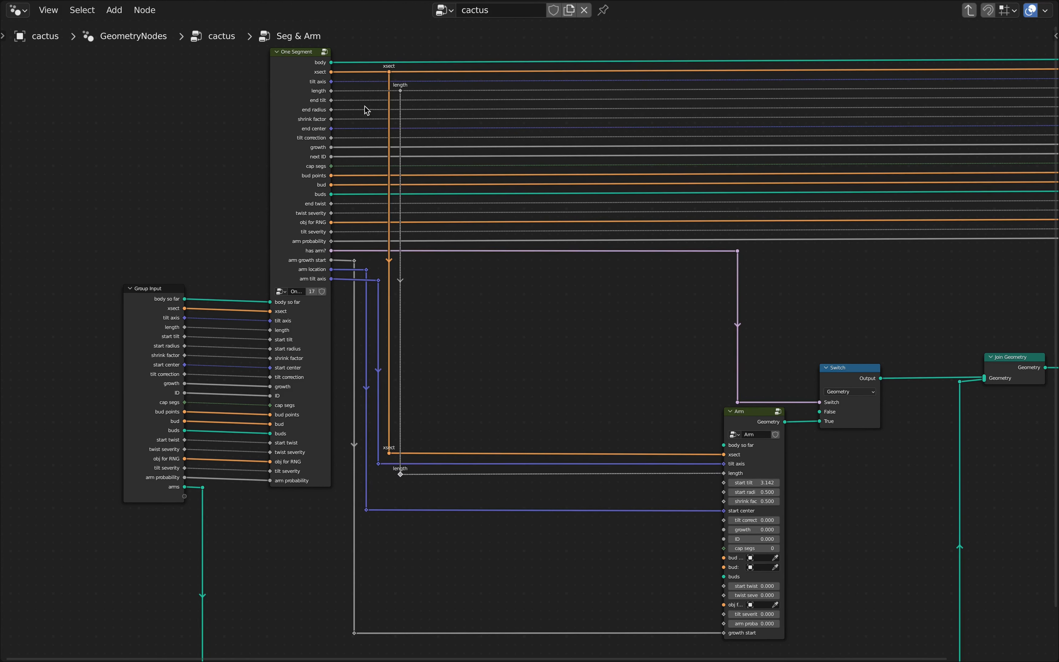
Branch the end radius link with a pair of reroutes labelled "end radius" and connect the lower one to Arm's start radius input
right_click_drag(415, 104, 408, 115, "shift")
key("F2")
type("end radius")
key("Return")
key("shift+d")
key("y")
key("Return")
left_click_drag(412, 109, 413, 290)
key("g")
key("y")
key("Return")
left_click_drag(412, 483, 721, 492)
key("g")
key("y")
left_click(466, 402)
Branch the shrink factor link with a pair of reroutes labelled "shrink factor" and connect the lower one to Arm's shrink factor input
right_click_drag(423, 114, 423, 125, "shift")
key("F2")
type("shrink factor")
key("Return")
key("shift+d")
key("y")
key("Return")
left_click_drag(423, 118, 423, 287)
key("g")
key("y")
key("Return")
left_click_drag(423, 500, 722, 502)
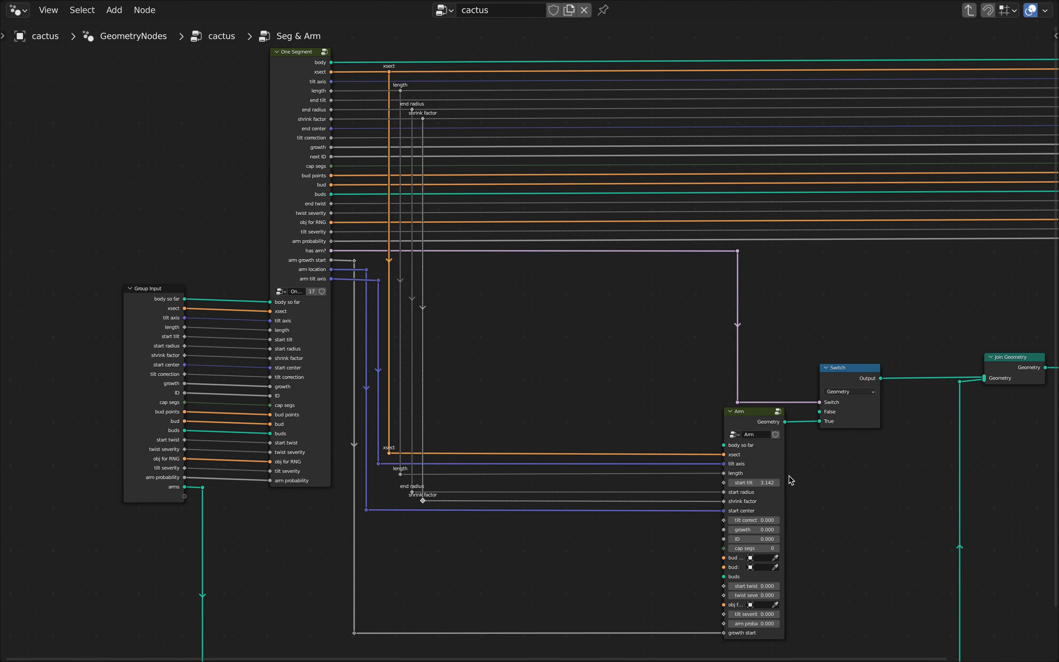
Widen the Arm node, then feed its tilt correction input from One Segment's tilt correction link through two reroutes labelled "tilt correction"
left_click_drag(785, 476, 805, 475)
right_click_drag(437, 130, 433, 144, "shift")
right_click(426, 138)
left_click(425, 138)
type("tilt correction")
key("Return")
key("shift+d")
key("y")
key("Return")
left_click_drag(434, 138, 434, 307)
key("g")
key("y")
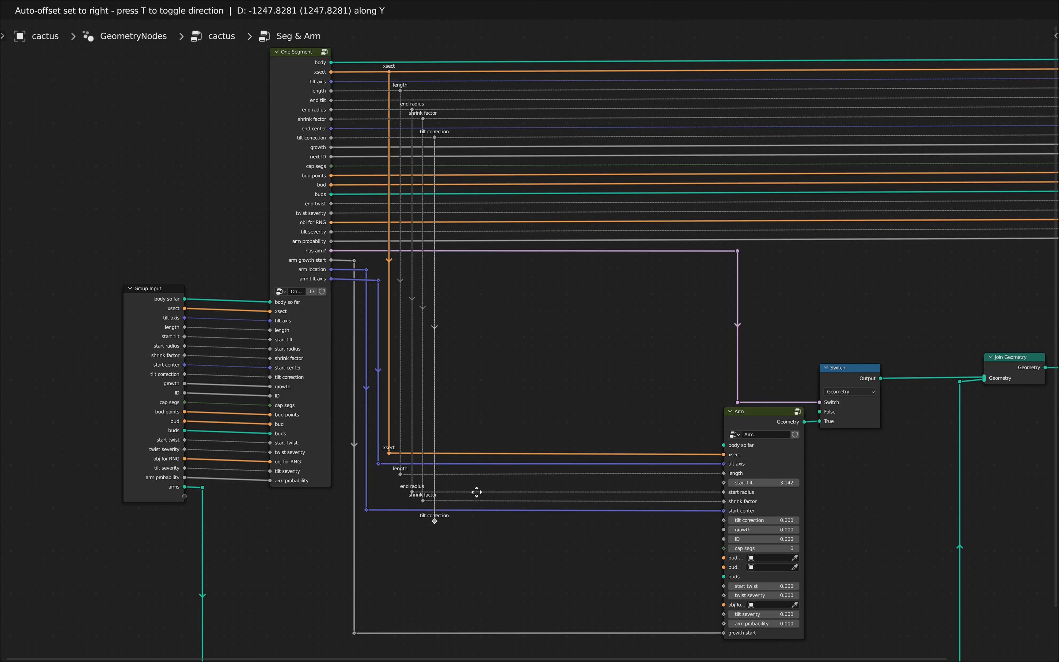
left_click(477, 492)
left_click_drag(435, 521, 724, 521)
Branch the growth link with a pair of reroutes labelled "growth" and connect the lower one to Arm's growth input
right_click_drag(446, 141, 444, 153, "shift")
type("growth")
key("Return")
key("shift+d")
key("y")
key("Return")
left_click_drag(444, 148, 445, 275)
key("g")
key("y")
key("Return")
left_click_drag(445, 530, 725, 531)
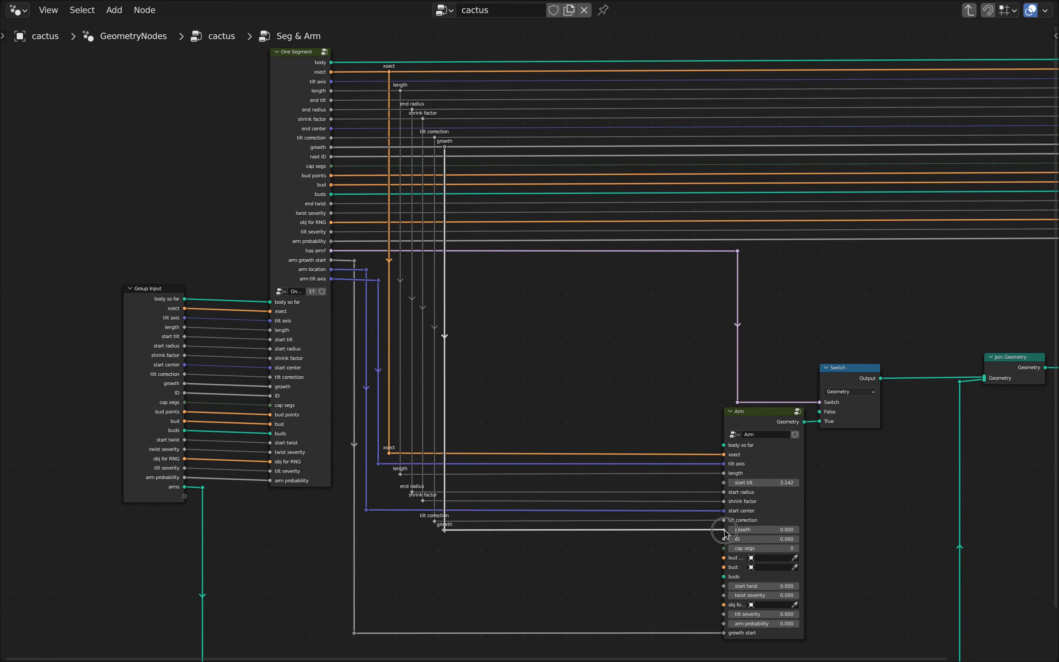
Branch the cap segs link with a pair of reroutes labelled "cap segs" and connect the lower one to Arm's cap segs input
middle_click_drag(628, 548, 619, 515)
right_click_drag(450, 125, 448, 138, "shift")
type("cap segs")
key("Return")
key("shift+d")
key("y")
key("Return")
left_click_drag(448, 131, 448, 302)
key("g")
key("y")
key("Return")
left_click_drag(448, 507, 716, 515)
key("g")
key("y")
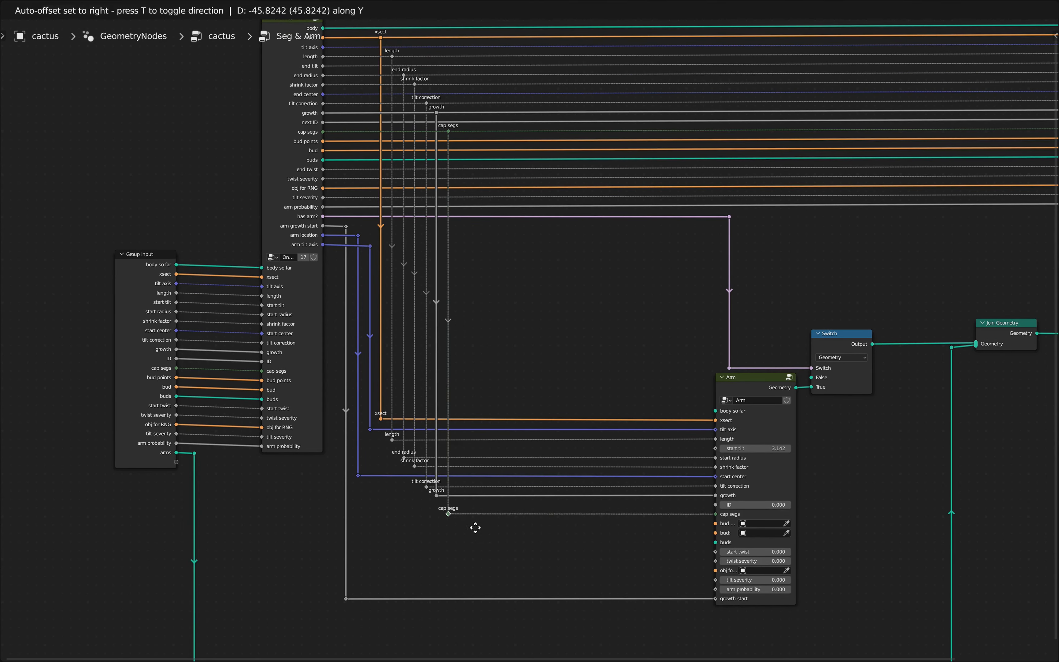
left_click(476, 530)
Branch the bud points link with a pair of reroutes labelled "bud points" and connect the lower one to Arm's bud points input
scroll(551, 295, "up", 2)
right_click_drag(445, 109, 444, 121, "shift")
right_click(444, 116)
left_click(444, 115)
key("shift+d")
key("y")
left_click(443, 335)
left_click_drag(443, 115, 444, 336)
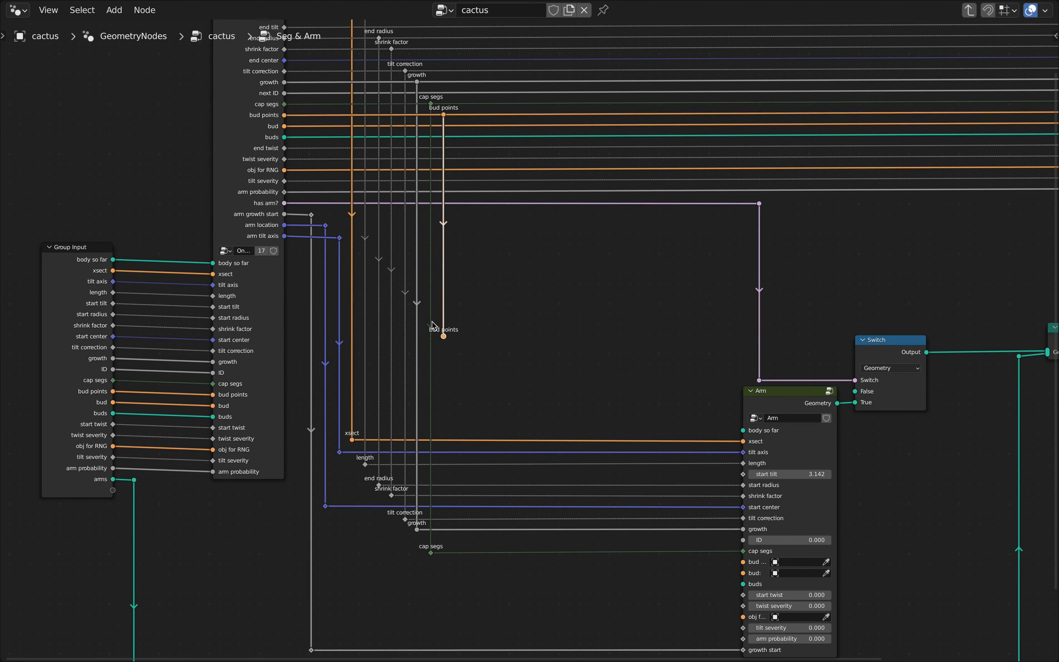
key("g")
key("y")
left_click_drag(444, 563, 743, 562)
Branch the bud link with a pair of reroutes labelled "bud" and connect the lower one to Arm's bud input
right_click_drag(456, 120, 455, 132, "shift")
key("shift+d")
left_click_drag(455, 126, 455, 320)
key("g")
key("y")
left_click(492, 563)
left_click_drag(455, 574, 743, 573)
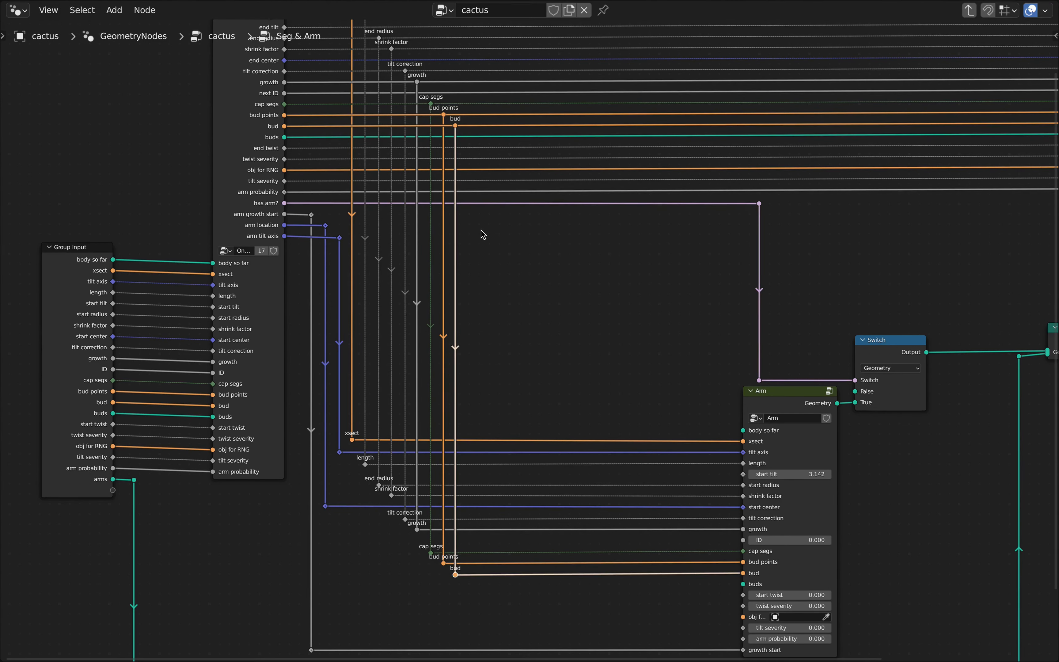
Branch the end twist link with a pair of reroutes labelled "end twist" and connect the lower one to Arm's start twist input
right_click_drag(469, 141, 468, 154, "shift")
key("q")
left_click(469, 150)
key("shift+d")
key("y")
left_click_drag(468, 147, 468, 323)
key("g")
key("y")
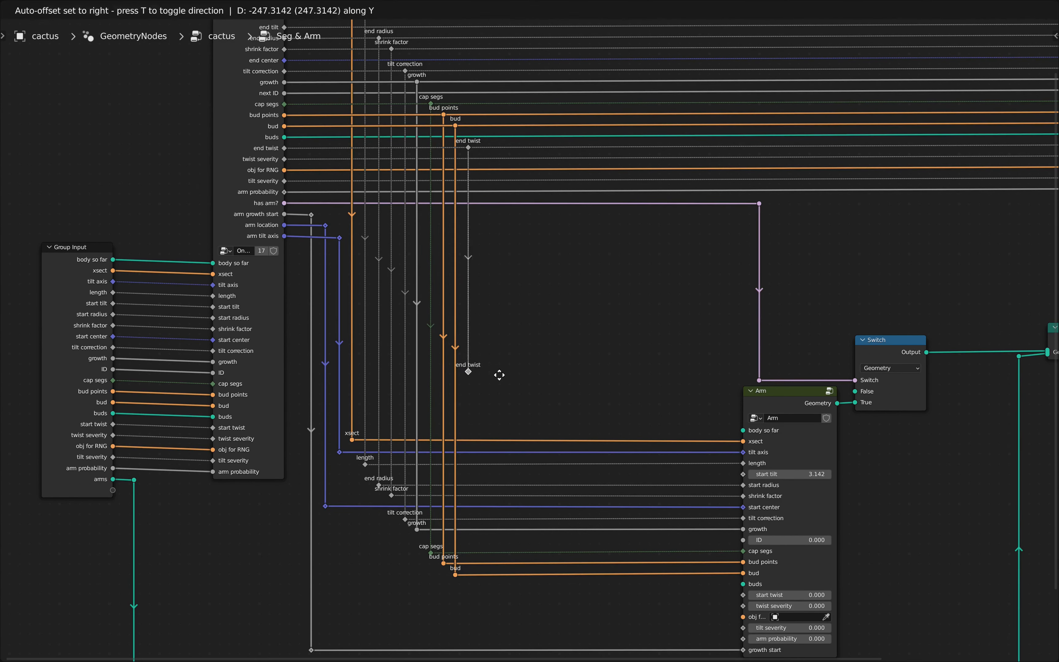
left_click(498, 590)
left_click_drag(468, 586, 742, 595)
key("g")
key("y")
left_click(496, 513)
Branch the twist severity link with a pair of reroutes labelled "twist severity" and connect the lower one to Arm's twist severity input
right_click_drag(480, 153, 479, 165, "shift")
key("shift+d")
key("y")
left_click_drag(479, 158, 479, 323)
key("g")
key("y")
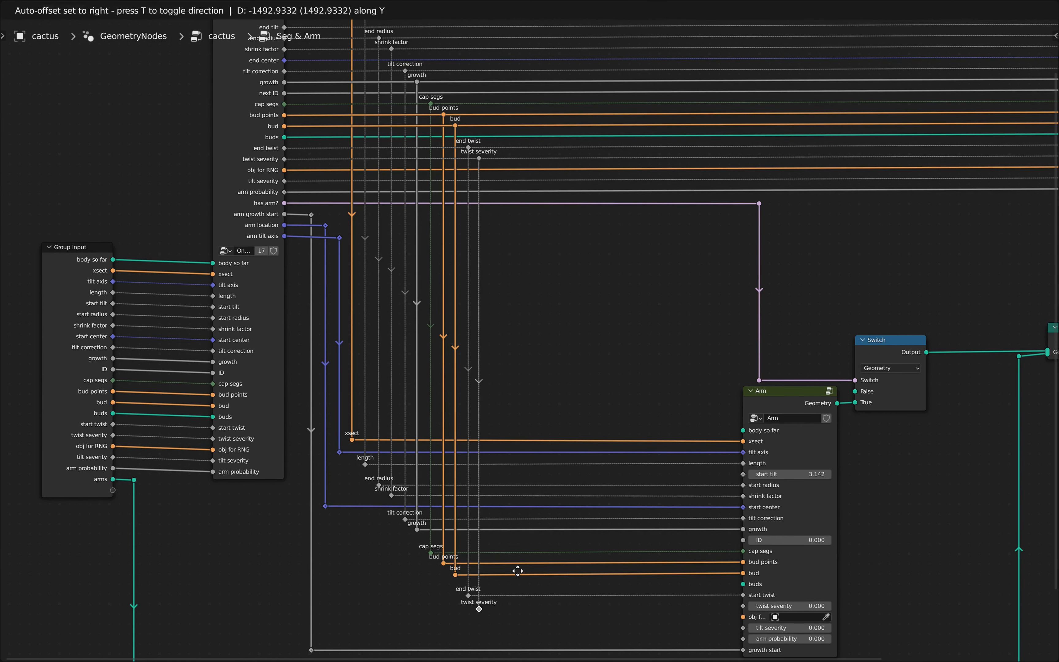
left_click(517, 570)
left_click_drag(478, 608, 743, 606)
Branch the obj for RNG link with a pair of reroutes labelled "obj for RNG" and connect the lower one to Arm's obj for RNG input
right_click_drag(491, 162, 490, 176, "shift")
key("F2")
type("obj for RNG")
key("shift+d")
key("y")
key("g")
key("y")
left_click_drag(491, 619, 742, 617)
Branch the tilt severity link with a pair of reroutes labelled "tilt severity" and connect the lower one to Arm's tilt severity input
key("F2")
type("tilt severity")
key("Return")
key("shift+d")
key("y")
left_click_drag(504, 179, 504, 269)
left_click_drag(504, 585, 743, 585)
Branch the arm probability link with a pair of reroutes labelled "arm probability" and connect the lower one to Arm's arm probability input
right_click_drag(517, 200, 517, 214, "shift")
key("F2")
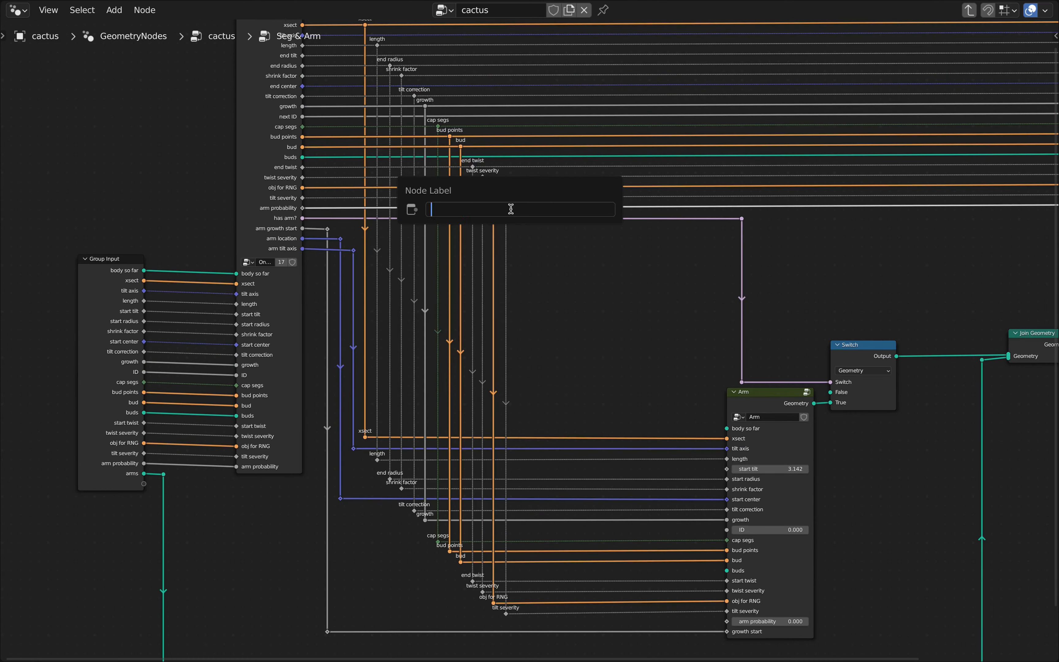
type("arm probability")
key("Return")
key("shift+d")
key("y")
left_click_drag(517, 207, 517, 319)
key("g")
key("y")
left_click(539, 600)
left_click_drag(517, 623, 726, 621)
Shift Group Input, One Segment and their reroutes horizontally closer to the Arm node
scroll(662, 511, "down", 3)
left_click_drag(161, 84, 552, 621)
key("g")
key("x")
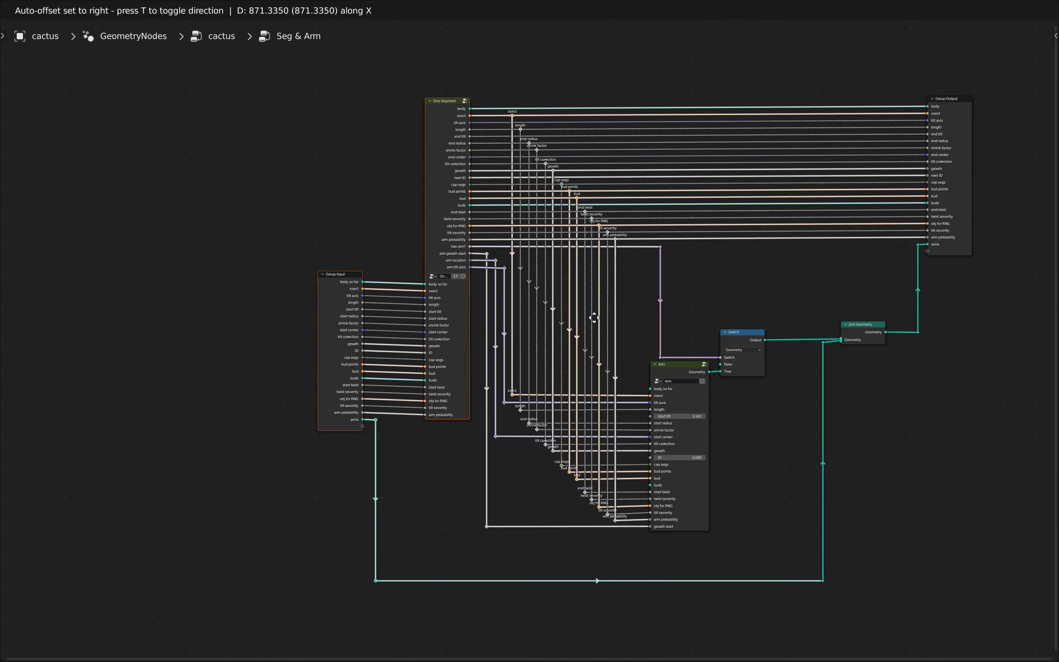
left_click(596, 318)
scroll(720, 452, "up", 2)
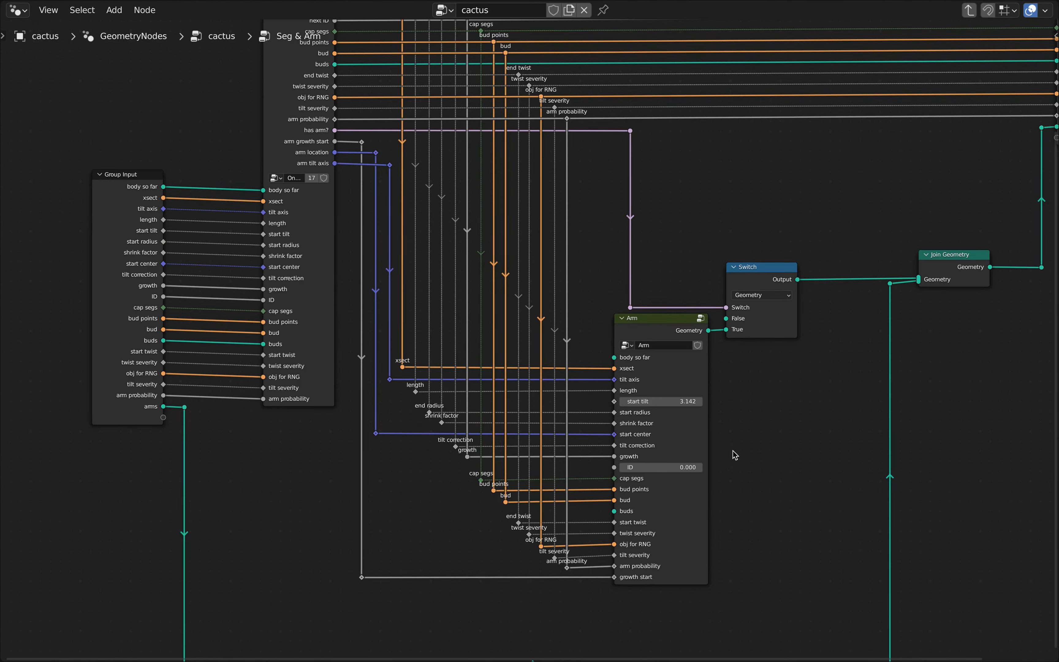
middle_click_drag(758, 480, 732, 395)
scroll(688, 331, "up", 2)
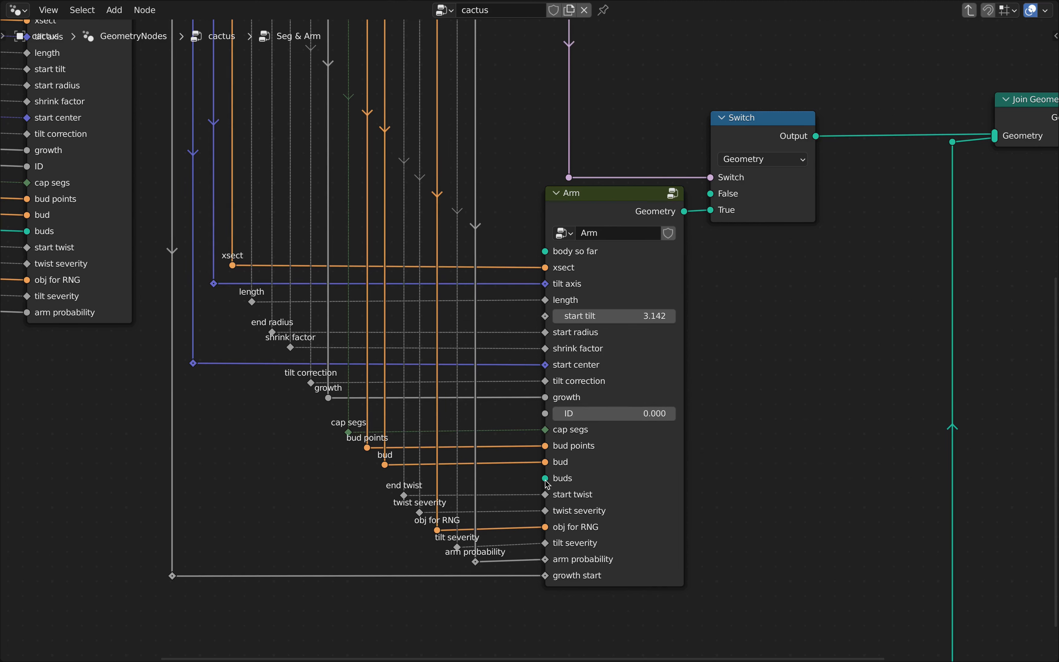
mouse_move(564, 485)
scroll(714, 520, "down", 1)
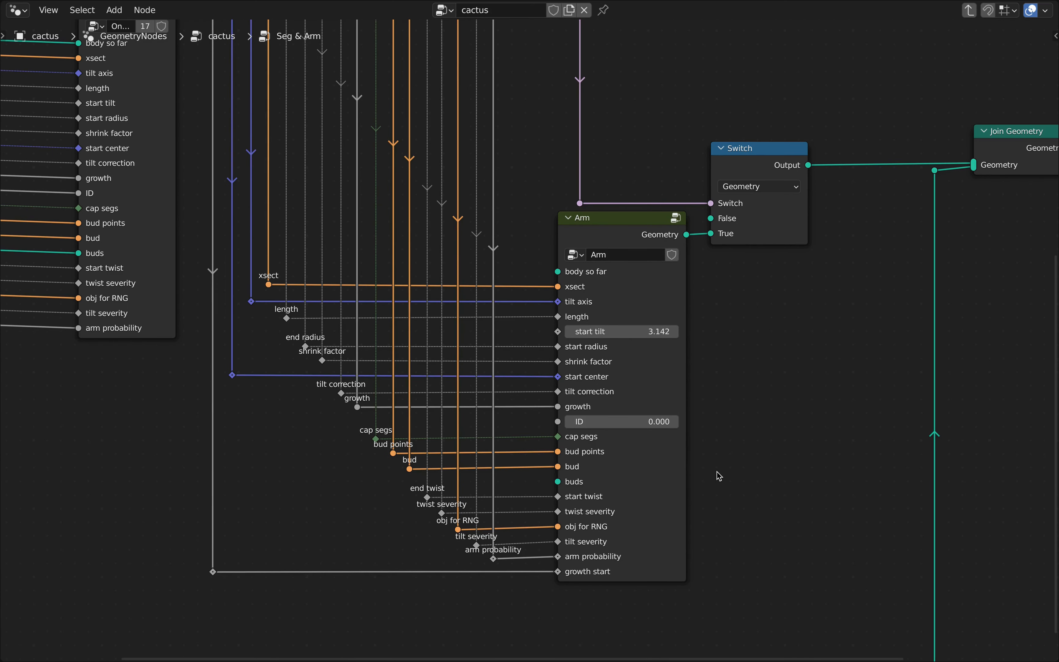
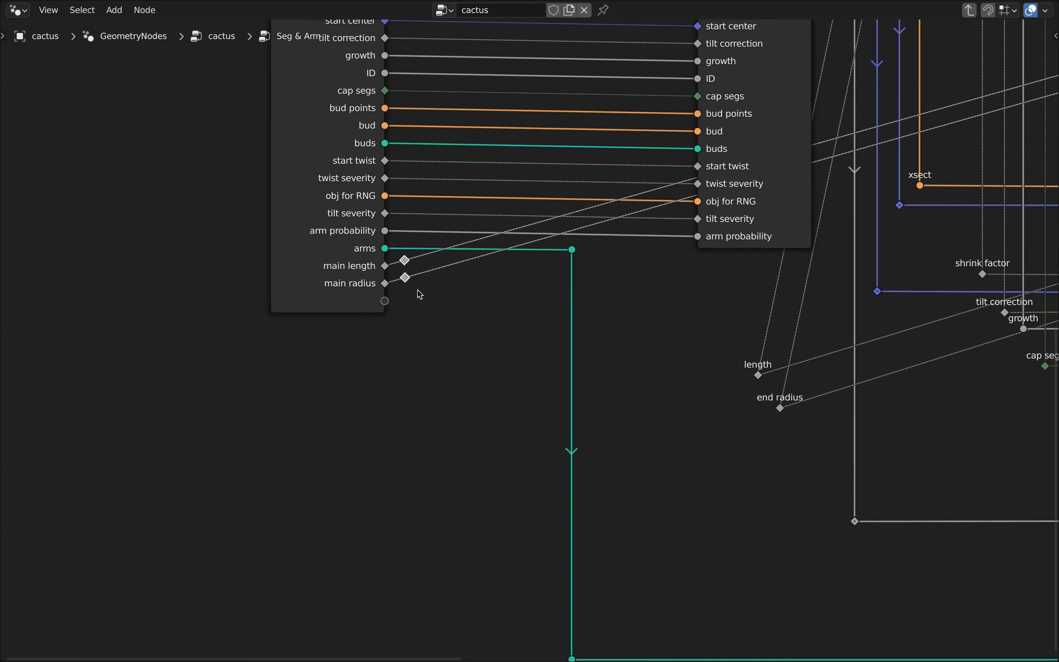
Stagger the main length and main radius reroutes beside Group Input and add a second reroute directly below each one
key("g")
left_click(464, 299)
left_click_drag(453, 285, 437, 285)
right_click_drag(472, 248, 475, 266, "shift")
key("g")
left_click(461, 346)
left_click(441, 366)
left_click(451, 330, "shift")
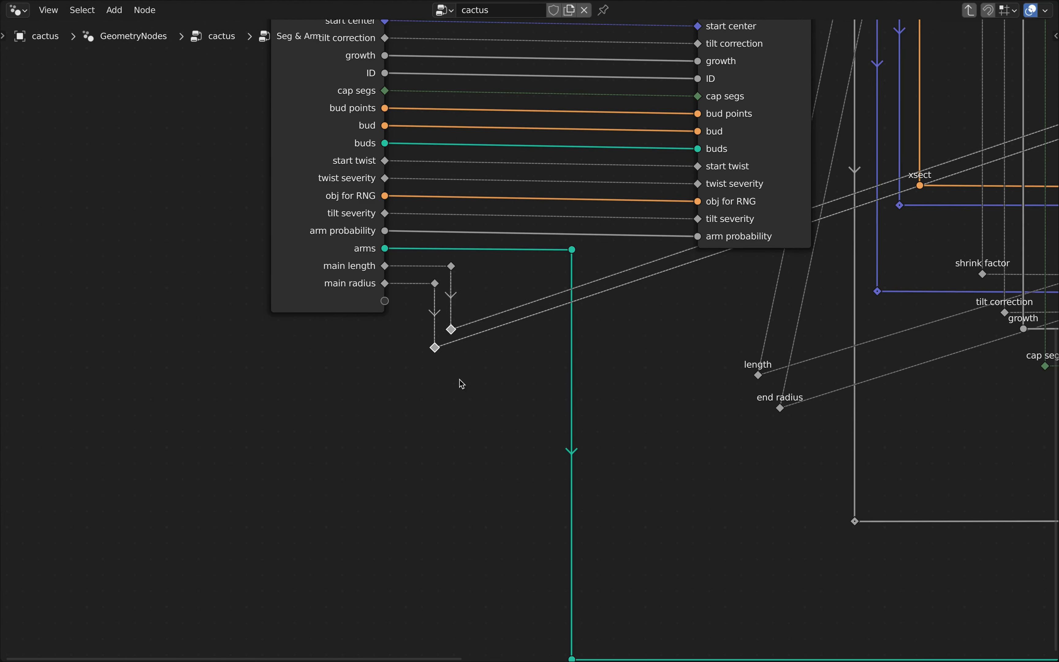
Lower the second pair of main length and main radius reroutes vertically to below the horizontal arms link
scroll(455, 385, "down", 3)
right_click_drag(353, 438, 353, 410, "shift")
key("g")
key("y")
left_click(382, 439)
Run the main length and main radius links horizontally beneath the arms link to a pair of reroutes past Join Geometry
scroll(342, 453, "up", 6)
scroll(377, 469, "down", 4)
scroll(379, 469, "down", 5)
key("g")
key("x")
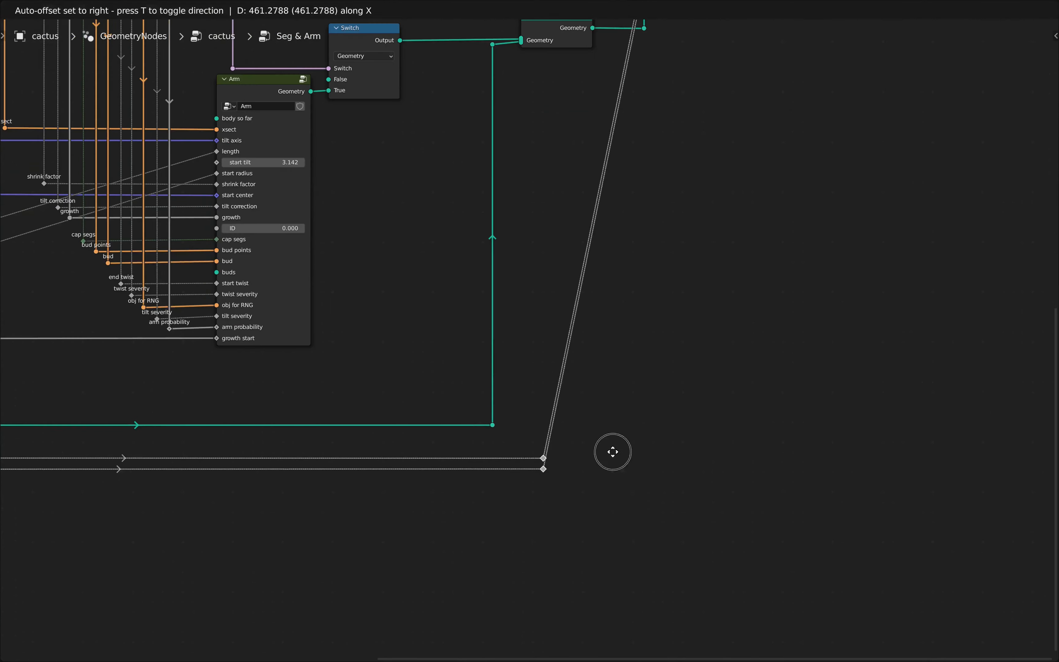
left_click(612, 451)
key("g")
key("x")
left_click(539, 551)
Stagger the far corner reroutes, then align a new reroute above each and raise them to Group Output's main length and main radius inputs
scroll(539, 551, "up", 4)
left_click_drag(551, 535, 568, 536)
right_click_drag(543, 445, 594, 514, "shift")
key("s")
key("x")
key("0")
key("Return")
left_click(559, 466)
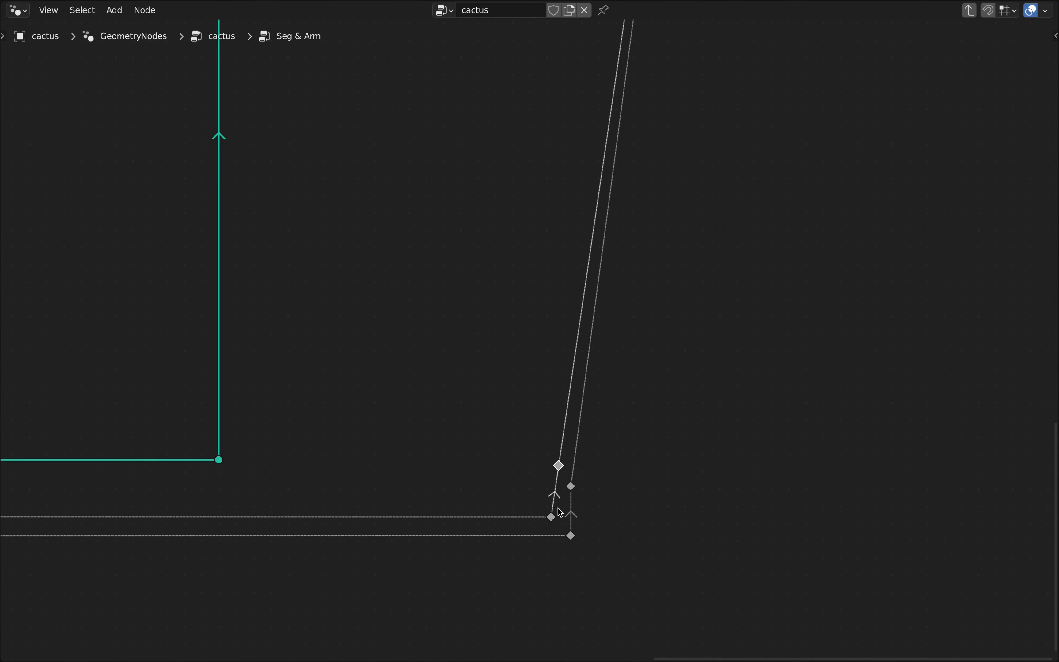
scroll(619, 517, "down", 4)
key("g")
key("y")
Label the reroutes beside Group Input and along the lower route "main length" and "main radius" to match their links
middle_click_drag(26, 433, 378, 327)
scroll(380, 322, "up", 3)
type("main length")
left_click(407, 233)
middle_click_drag(416, 442, 431, 249)
right_click(448, 435)
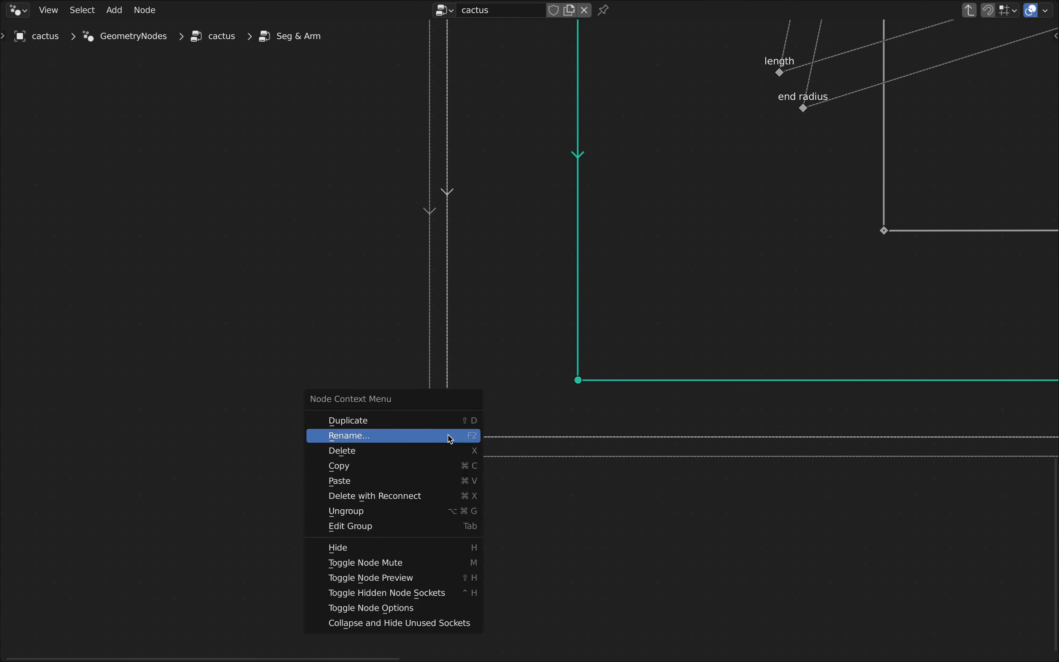
left_click(448, 436)
type("main length")
scroll(442, 444, "down", 5)
scroll(834, 438, "up", 8)
left_click(613, 436)
type("main length")
scroll(636, 464, "down", 4)
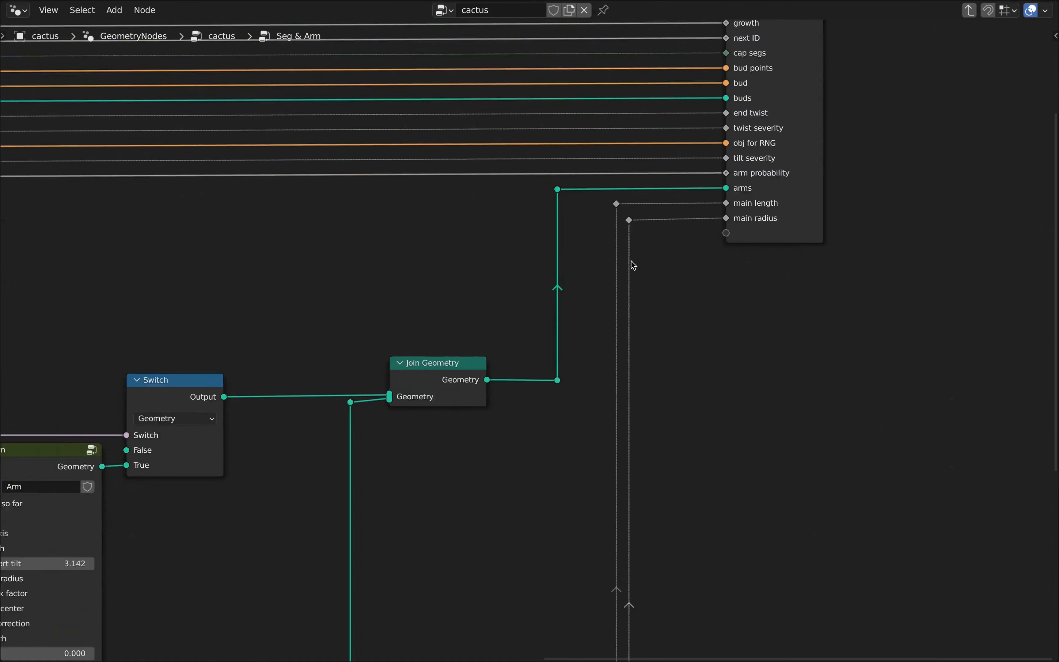
Label the two reroutes beside Group Output "main length" and "main radius"
scroll(632, 263, "up", 3)
right_click(633, 239)
left_click(632, 239)
type("main radius")
key("Return")
key("Home")
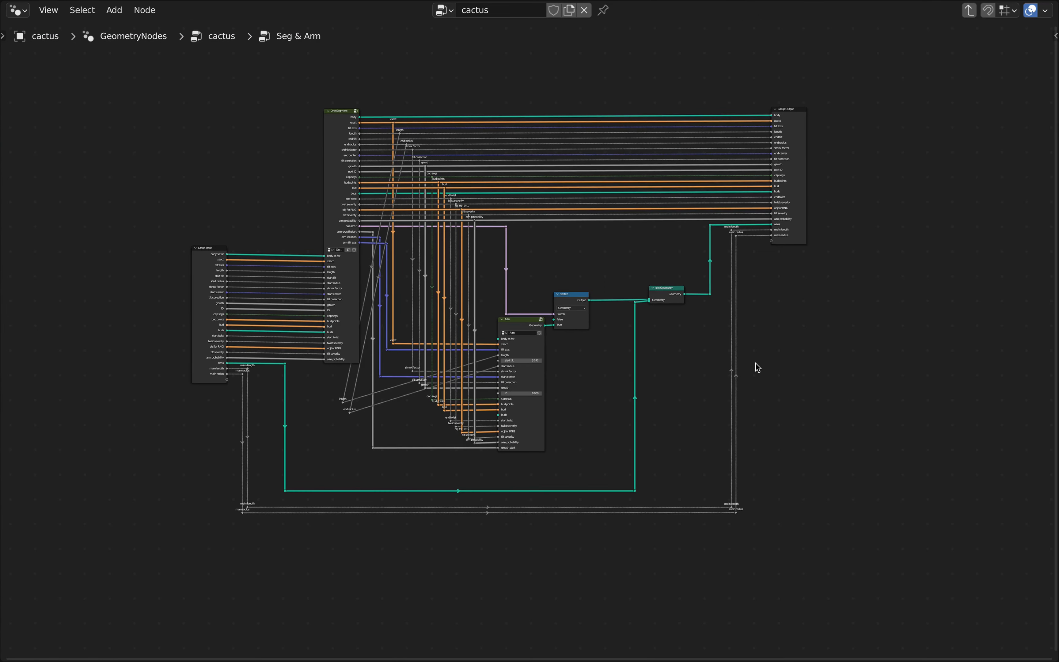
Delete the lower length and end radius reroutes that feed Arm's length and start radius inputs
scroll(565, 451, "up", 3)
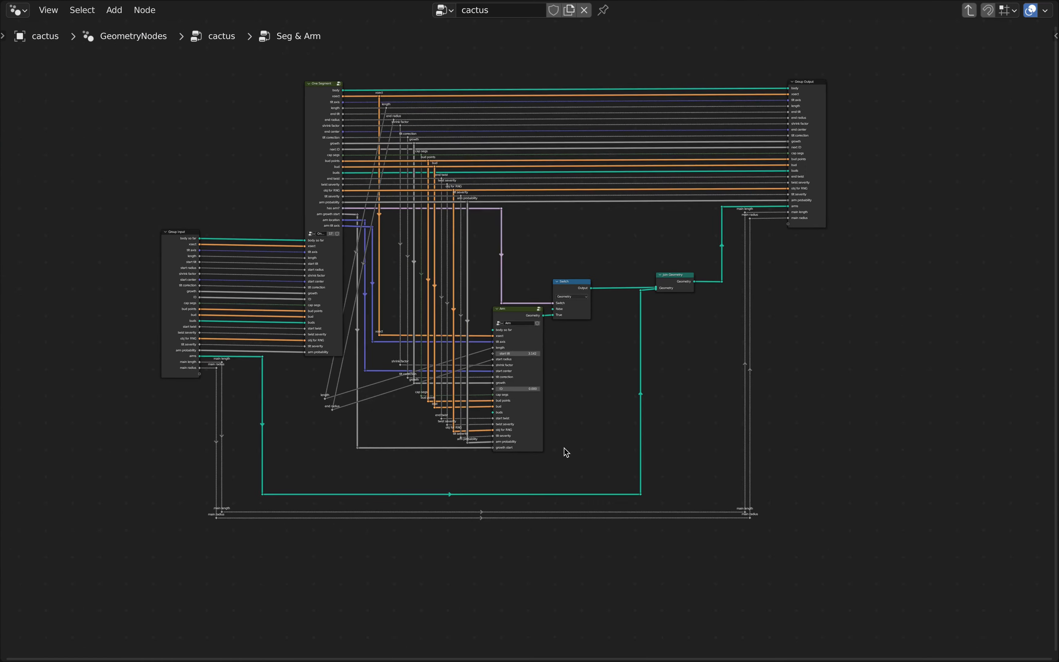
middle_click_drag(564, 451, 686, 388)
scroll(628, 312, "up", 2)
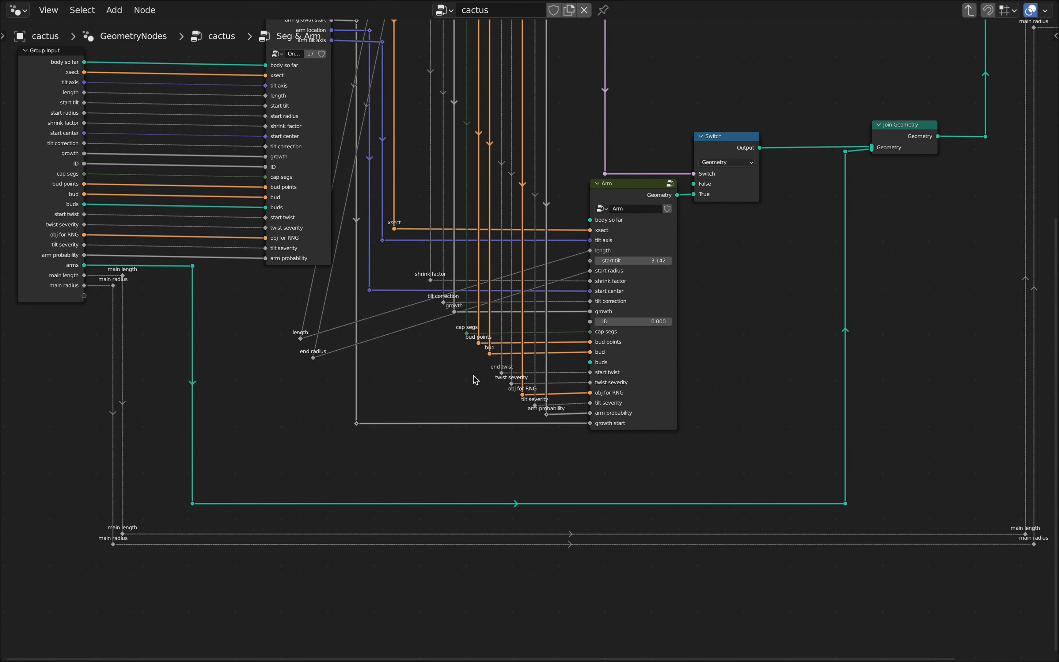
left_click_drag(286, 328, 326, 371)
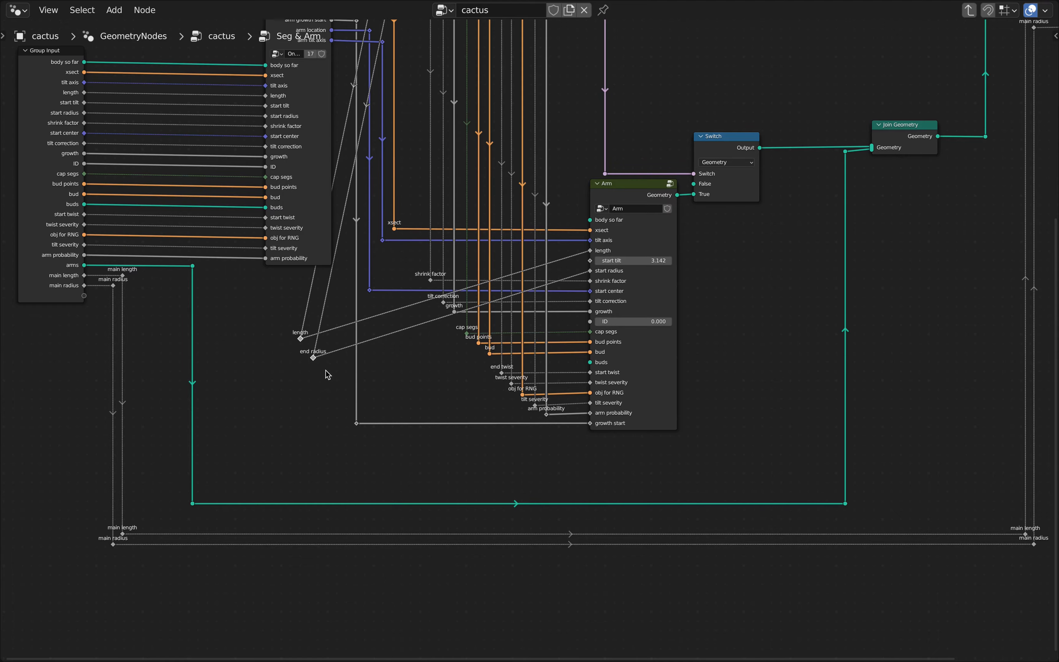
scroll(326, 371, "down", 1)
middle_click_drag(326, 350, 332, 318)
key("x")
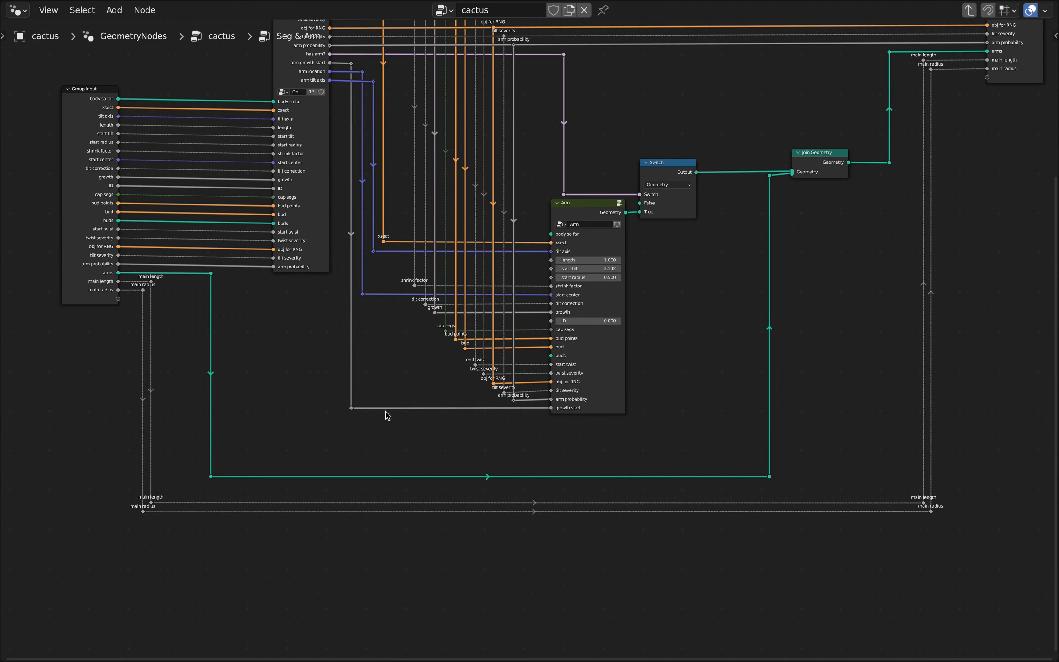
Branch the main length and main radius links upward with labelled reroutes and connect them to Arm's length and start radius inputs
key("g")
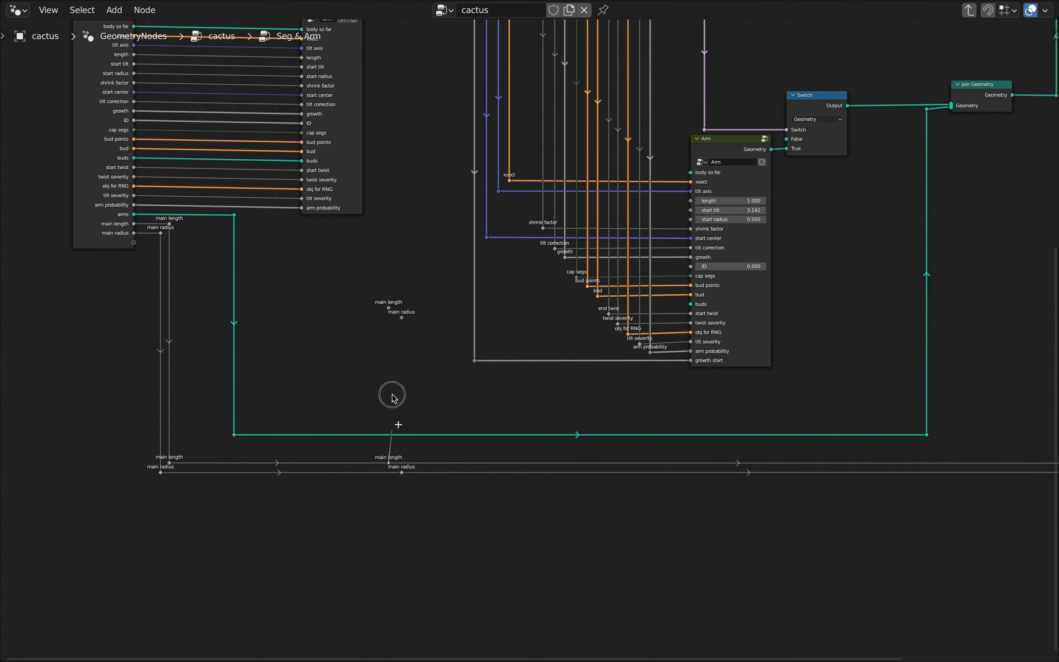
scroll(433, 373, "up", 2)
key("g")
key("y")
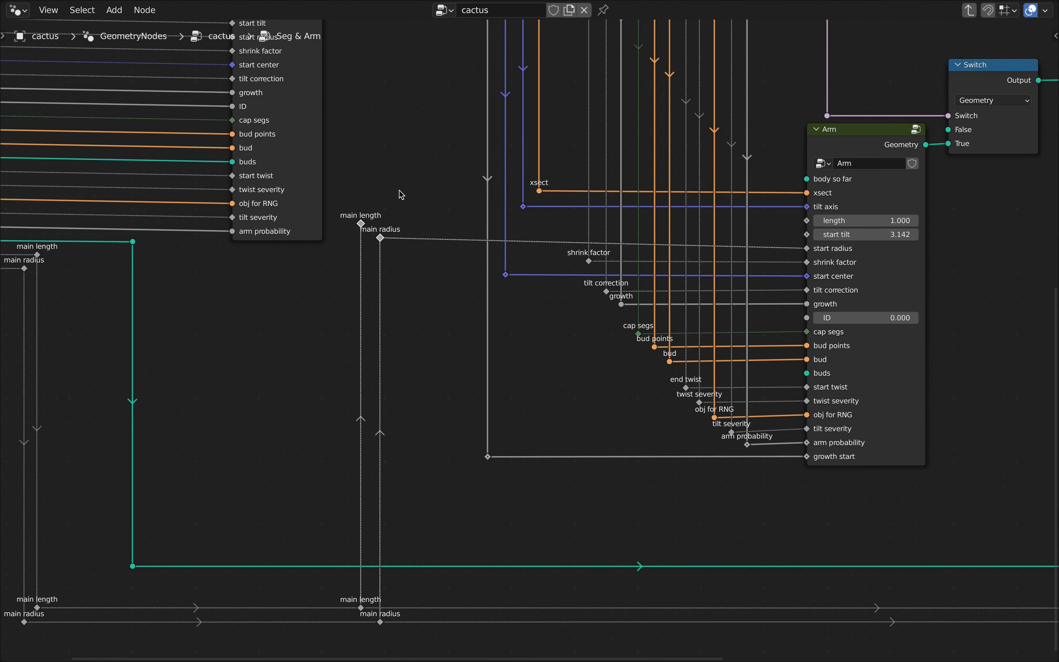
left_click(389, 198)
scroll(394, 199, "down", 9)
middle_click_drag(240, 80, 183, 250)
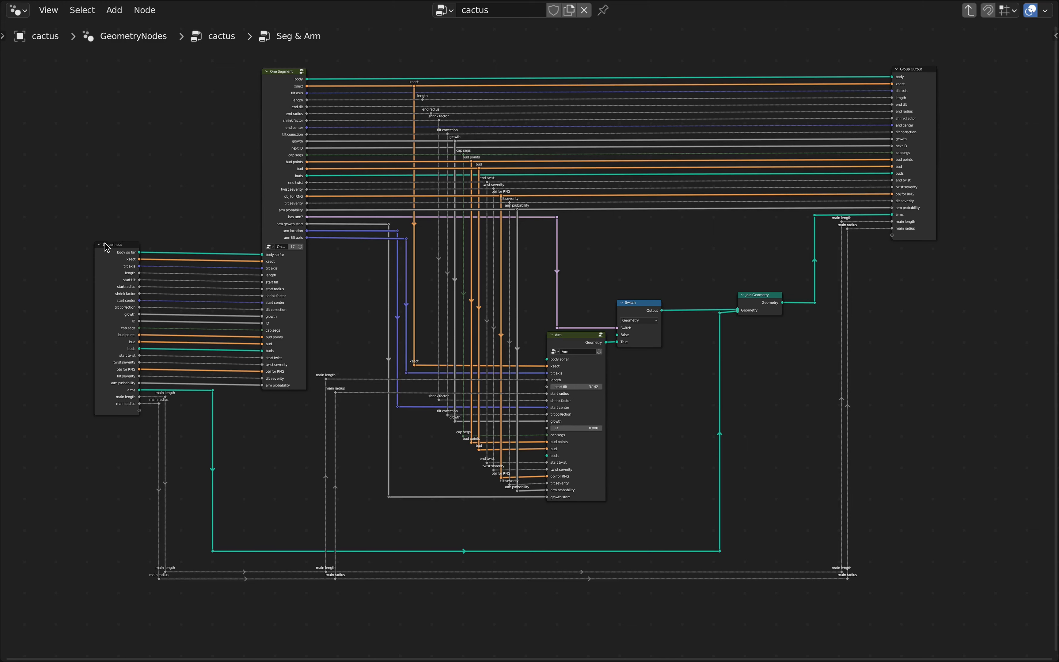
Exit the Seg & Arm group to the parent cactus node tree and bring its chain of segment nodes into view
key("Tab")
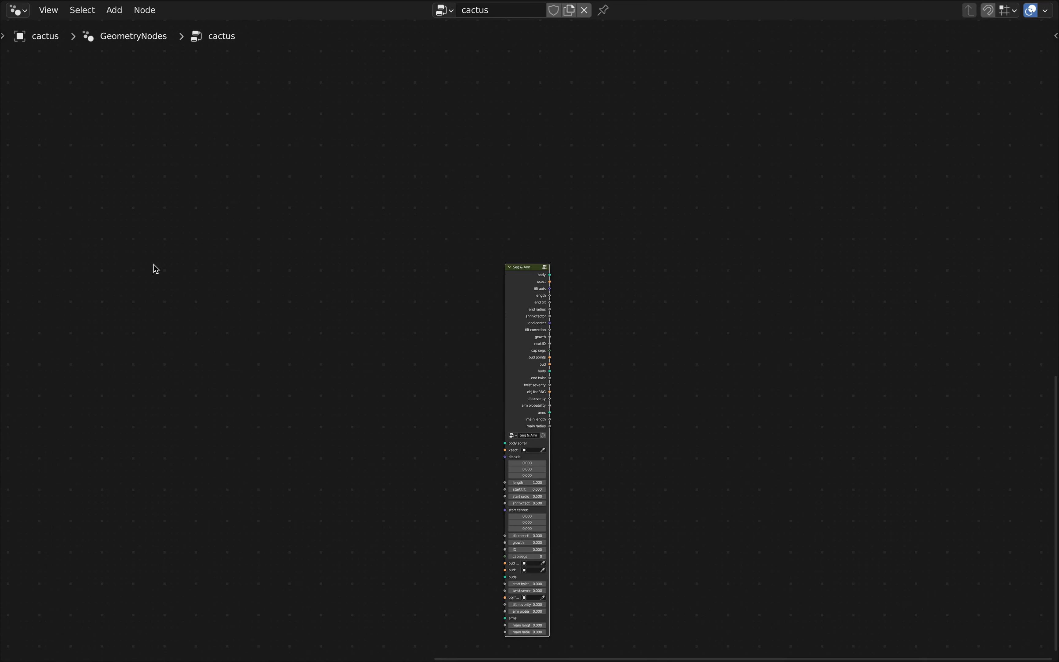
scroll(293, 322, "down", 3)
middle_click_drag(220, 346, 411, 338)
scroll(444, 285, "down", 1)
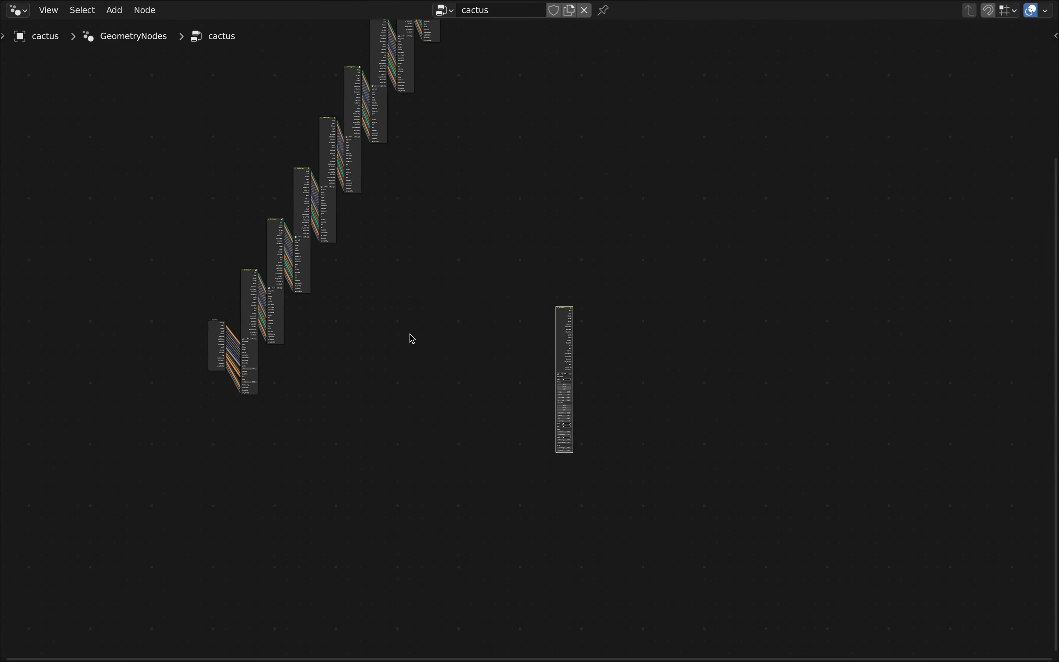
Move the Seg & Arm node closer to the old chain of One Segment nodes
scroll(411, 338, "down", 1)
middle_click_drag(436, 381, 389, 390)
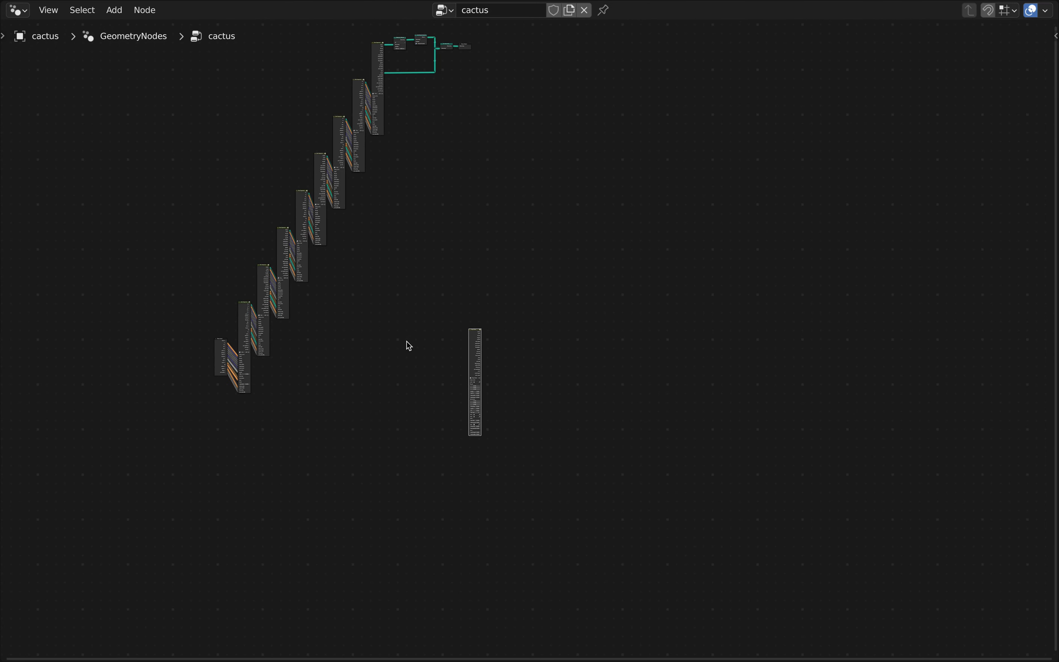
left_click_drag(435, 295, 548, 510)
key("g")
left_click(454, 423)
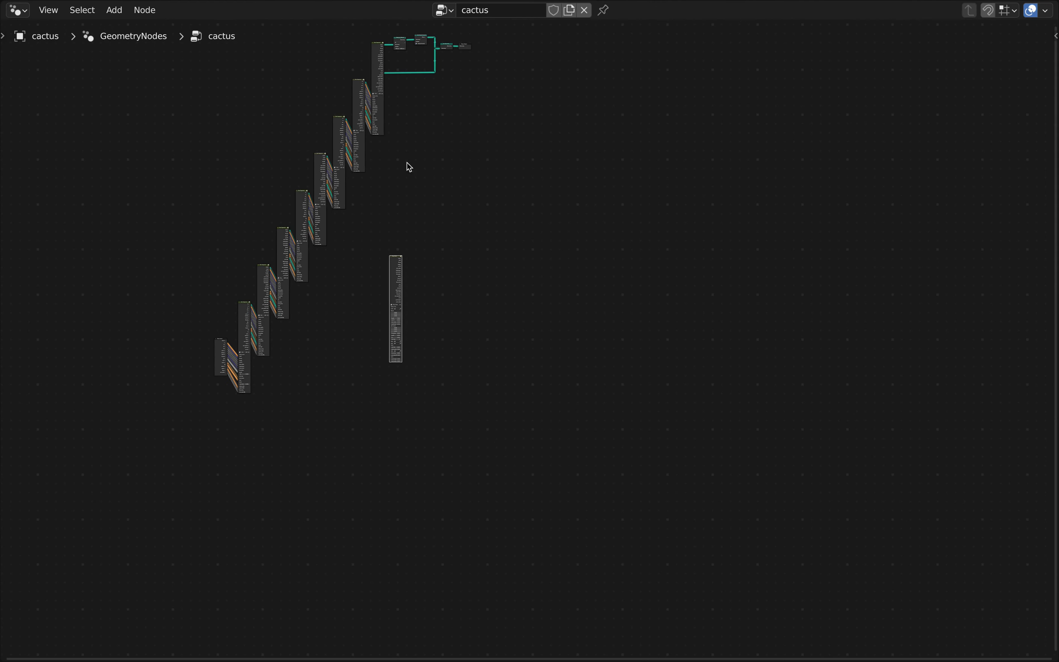
scroll(306, 289, "down", 1)
middle_click_drag(326, 289, 331, 327)
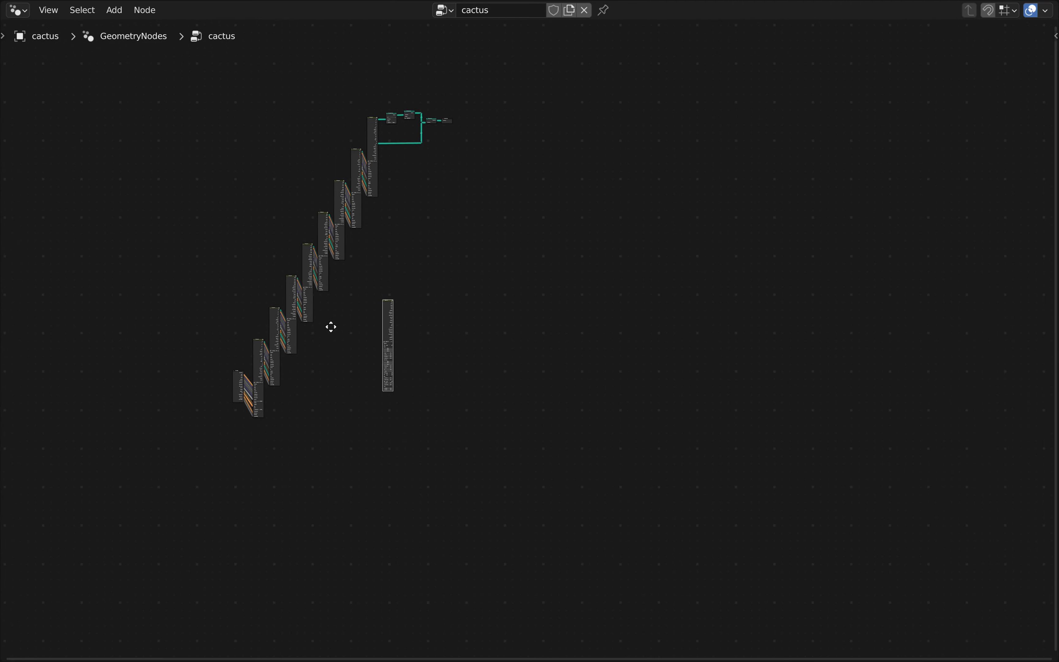
Duplicate the Seg & Arm node and place the copy above and to the right of the original
scroll(358, 349, "up", 5)
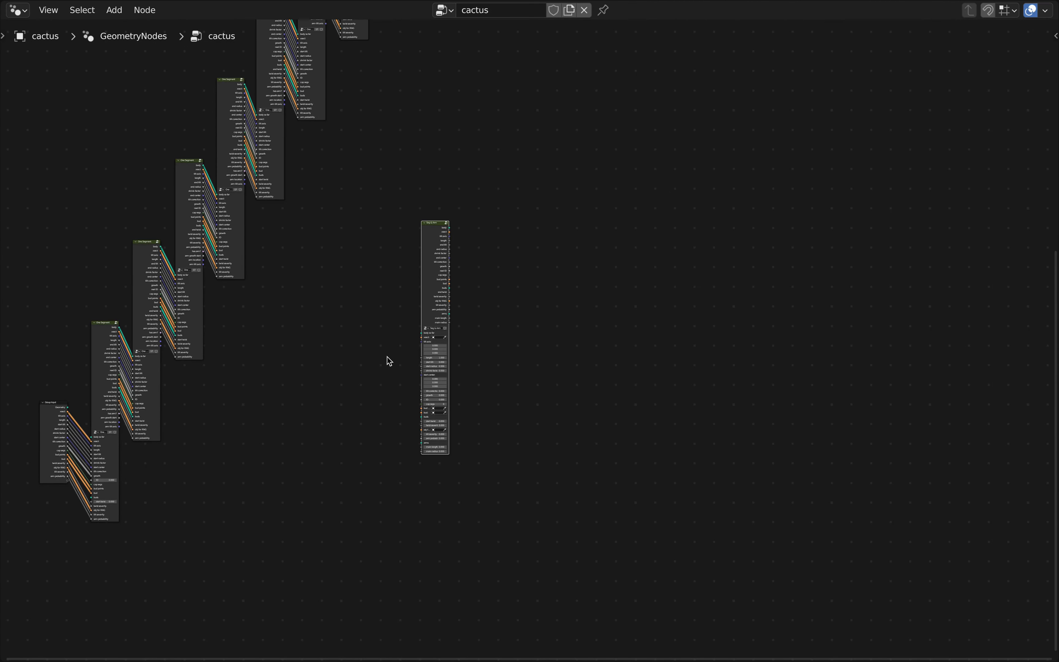
scroll(386, 262, "up", 5)
scroll(419, 239, "down", 5)
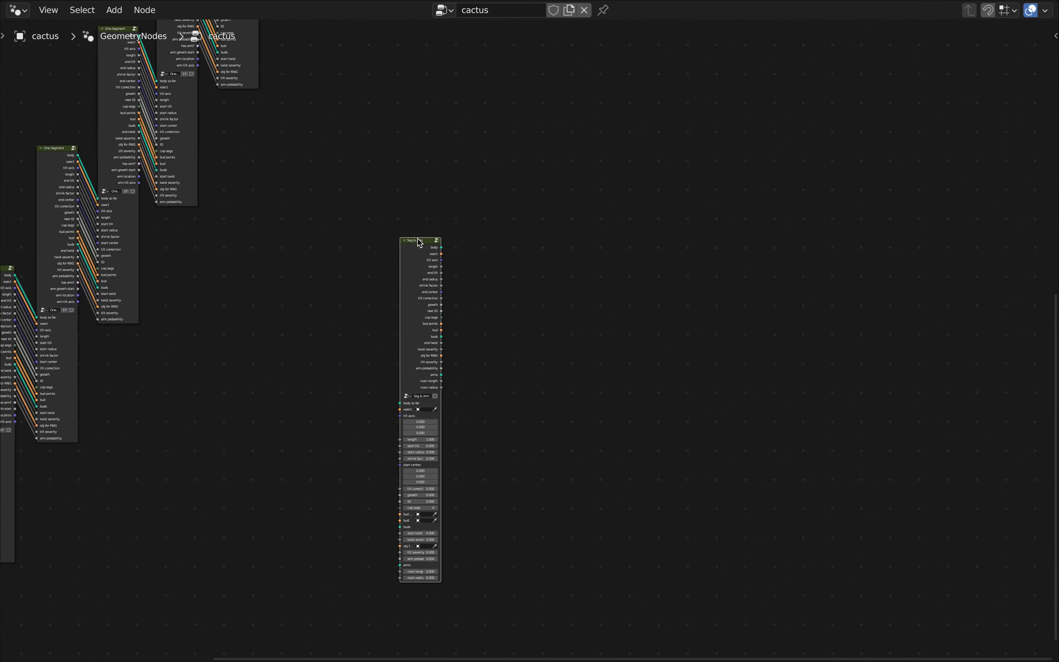
middle_click_drag(442, 277, 403, 321)
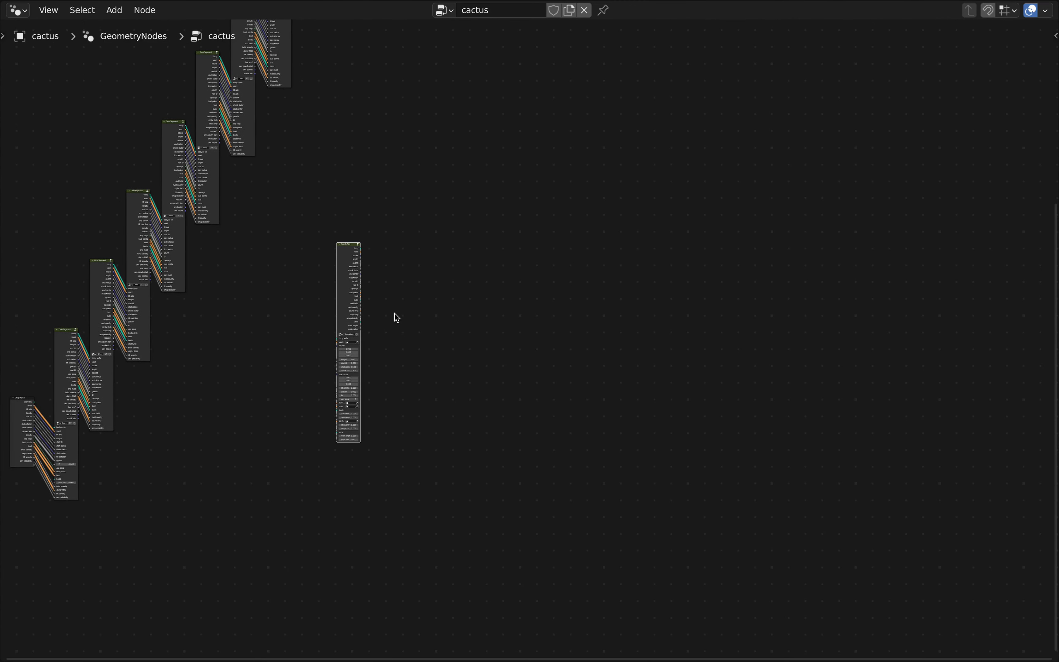
scroll(339, 267, "up", 3)
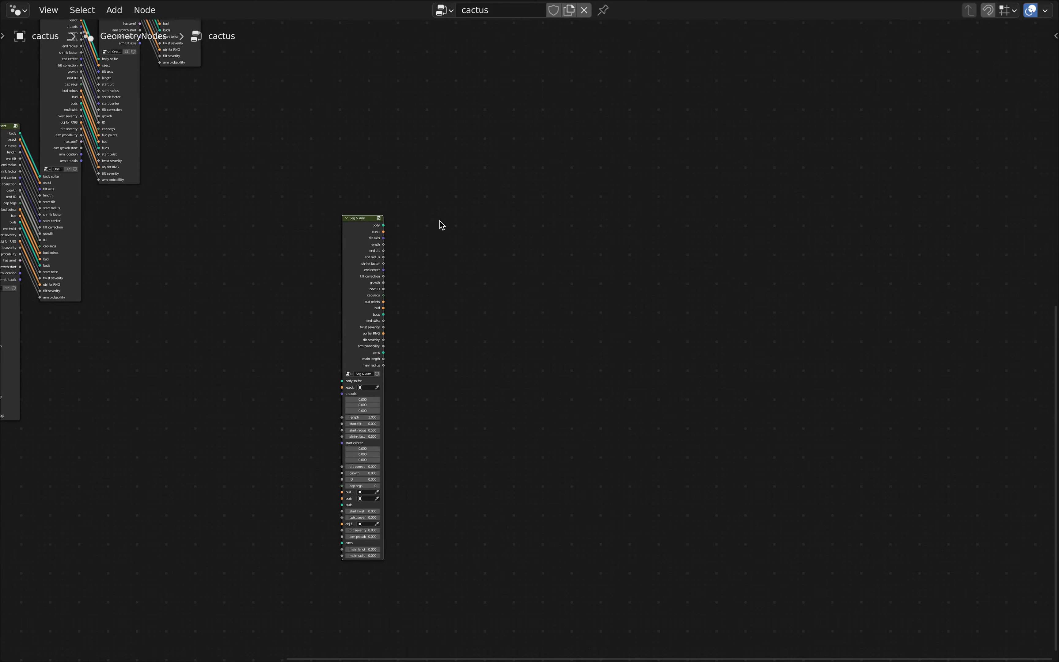
scroll(444, 287, "down", 4)
scroll(451, 291, "up", 6)
key("shift+d")
left_click(397, 194)
scroll(350, 394, "up", 7)
Connect the first Seg & Arm node's outputs, body through main radius, to the matching inputs of its copy
left_click_drag(379, 172, 448, 182)
left_click_drag(378, 196, 448, 194)
left_click_drag(433, 239, 448, 233)
left_click_drag(378, 248, 448, 246)
left_click_drag(378, 260, 448, 258)
left_click_drag(378, 274, 448, 272)
left_click_drag(378, 287, 448, 284)
left_click_drag(378, 364, 448, 361)
left_click_drag(378, 376, 448, 375)
left_click_drag(378, 389, 448, 387)
left_click_drag(378, 402, 449, 413)
left_click_drag(379, 428, 448, 426)
left_click_drag(379, 440, 448, 438)
left_click_drag(379, 454, 448, 451)
Link the second Seg & Arm node's outputs to the third node's matching inputs to join the two pairs
left_click_drag(535, 314, 594, 312)
left_click_drag(534, 329, 594, 326)
left_click_drag(535, 345, 594, 341)
left_click_drag(535, 359, 594, 357)
left_click_drag(535, 374, 594, 386)
left_click_drag(535, 404, 594, 402)
left_click_drag(534, 420, 594, 416)
left_click_drag(640, 504, 641, 506)
Duplicate the four-node Seg & Arm chain and place the copies at its upper end
key("shift+d")
left_click(744, 280)
scroll(572, 184, "up", 7)
key("g")
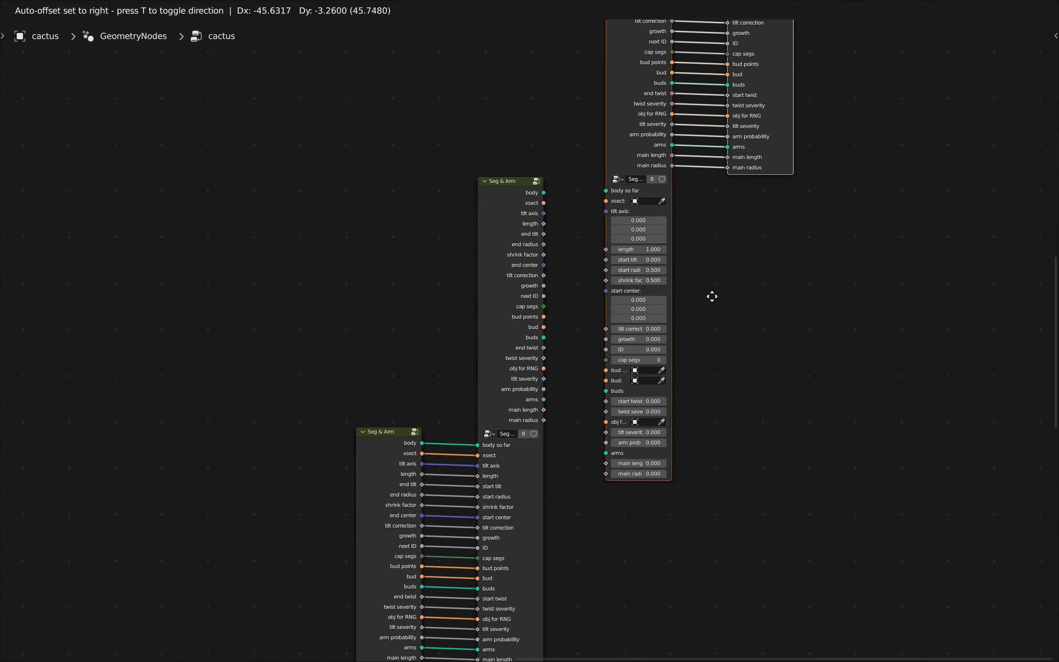
left_click(710, 296)
scroll(599, 282, "up", 3)
Connect the fourth Seg & Arm node to the matching inputs of the fifth to complete an eight-node chain
left_click_drag(500, 131, 574, 128)
left_click_drag(500, 329, 574, 326)
left_click_drag(500, 345, 574, 343)
left_click_drag(500, 362, 574, 359)
left_click_drag(499, 378, 575, 376)
left_click_drag(500, 396, 574, 409)
left_click_drag(500, 428, 574, 426)
left_click_drag(500, 444, 575, 442)
scroll(609, 338, "up", 1)
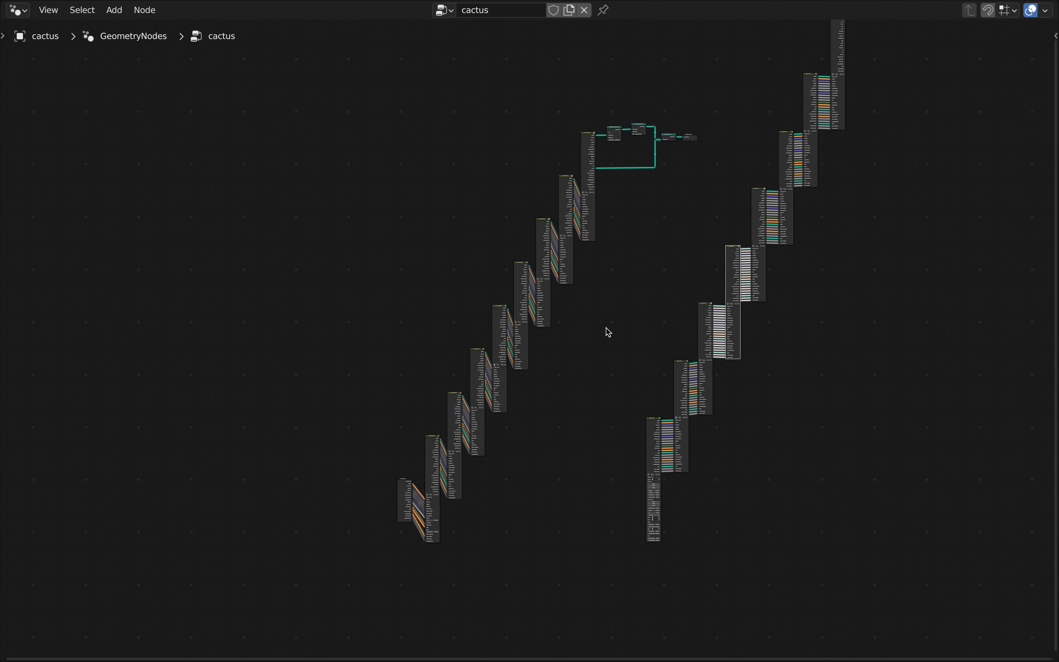
Delete the entire old chain of One Segment nodes, keeping Group Input and the output nodes
left_click_drag(617, 207, 583, 238)
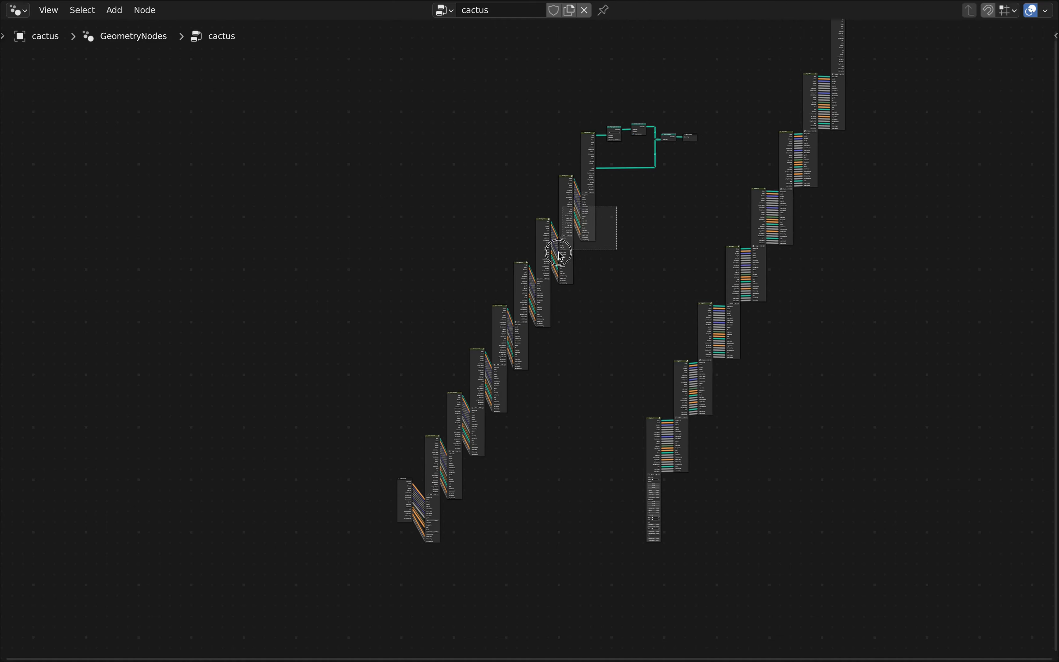
left_click_drag(519, 297, 422, 452)
scroll(479, 455, "up", 4)
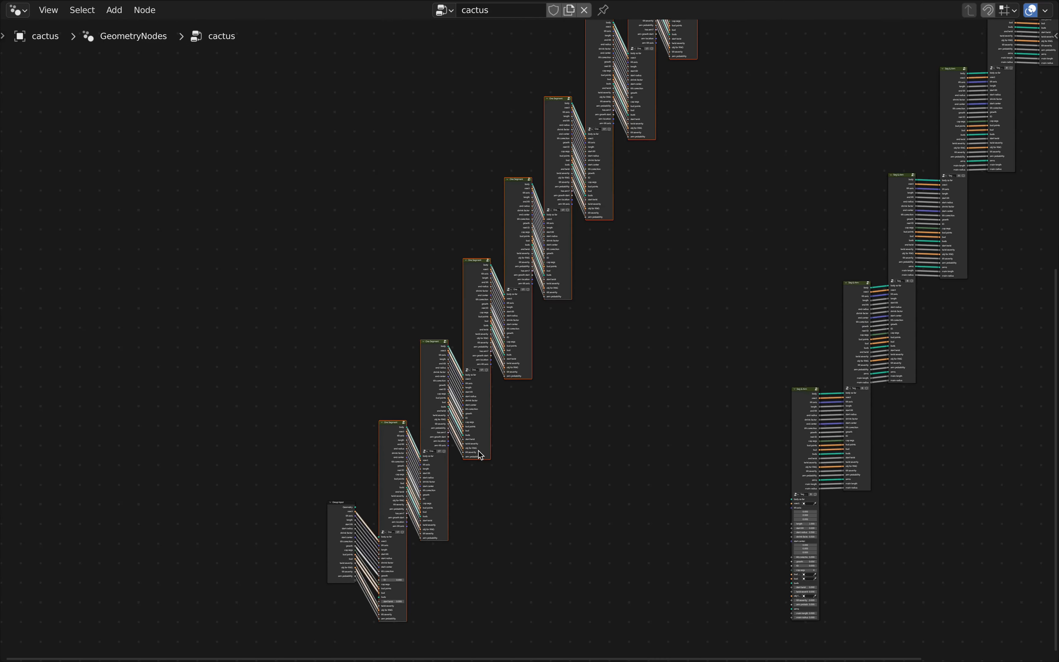
scroll(478, 454, "down", 5)
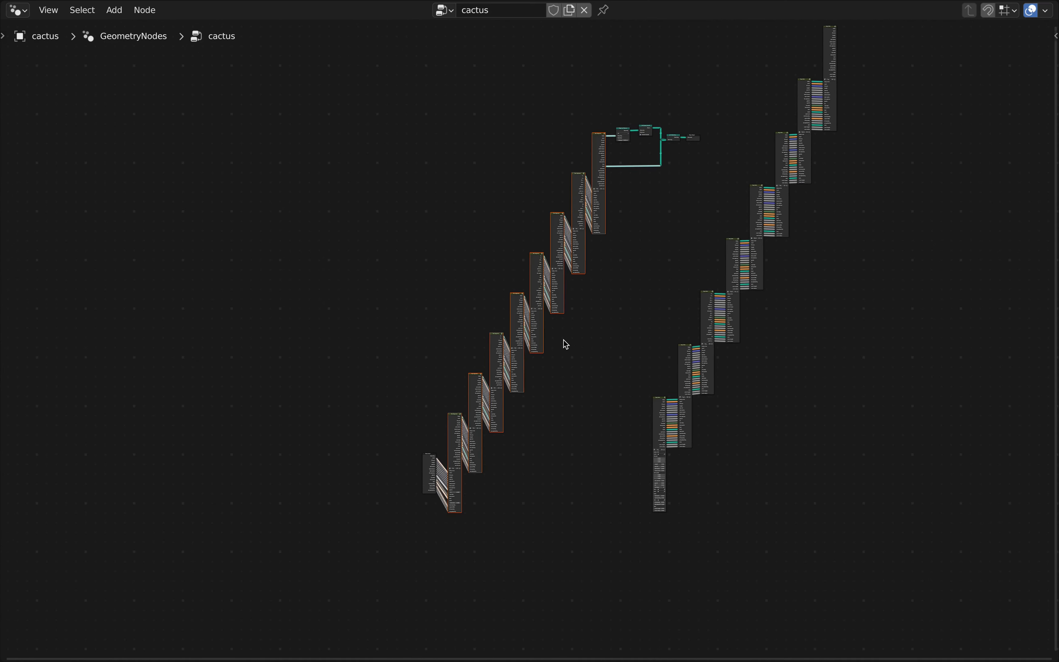
scroll(628, 102, "up", 8)
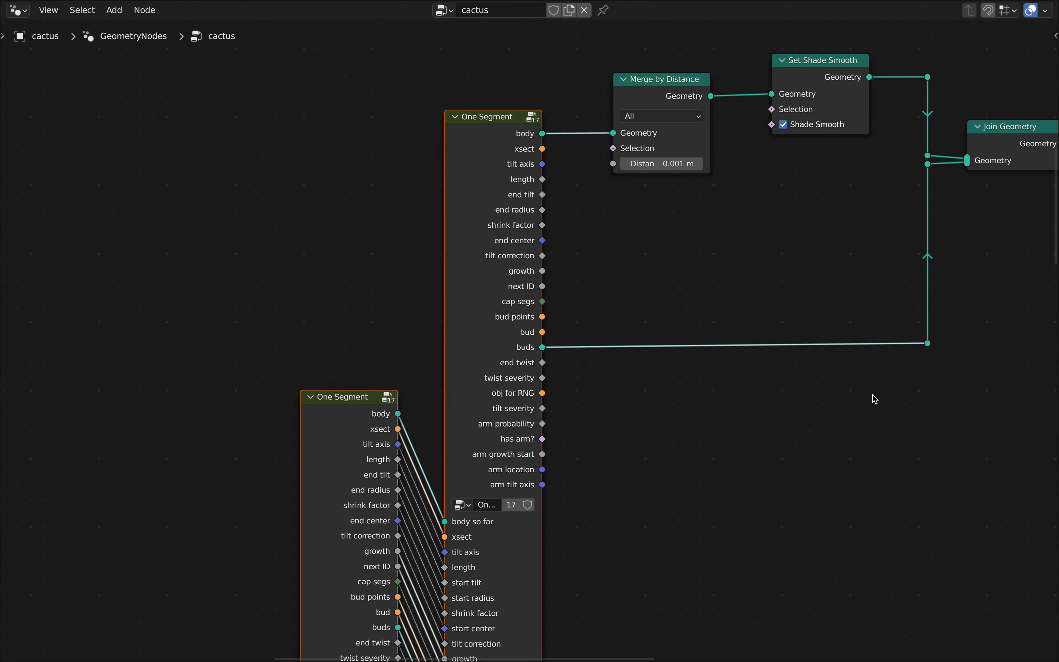
scroll(873, 395, "down", 10)
middle_click_drag(858, 437, 672, 225)
key("x")
scroll(635, 289, "down", 7)
Move the output nodes beside the Seg & Arm chain's upper end and Group Input beside its lower end
key("g")
left_click(853, 189)
left_click_drag(508, 432, 634, 404)
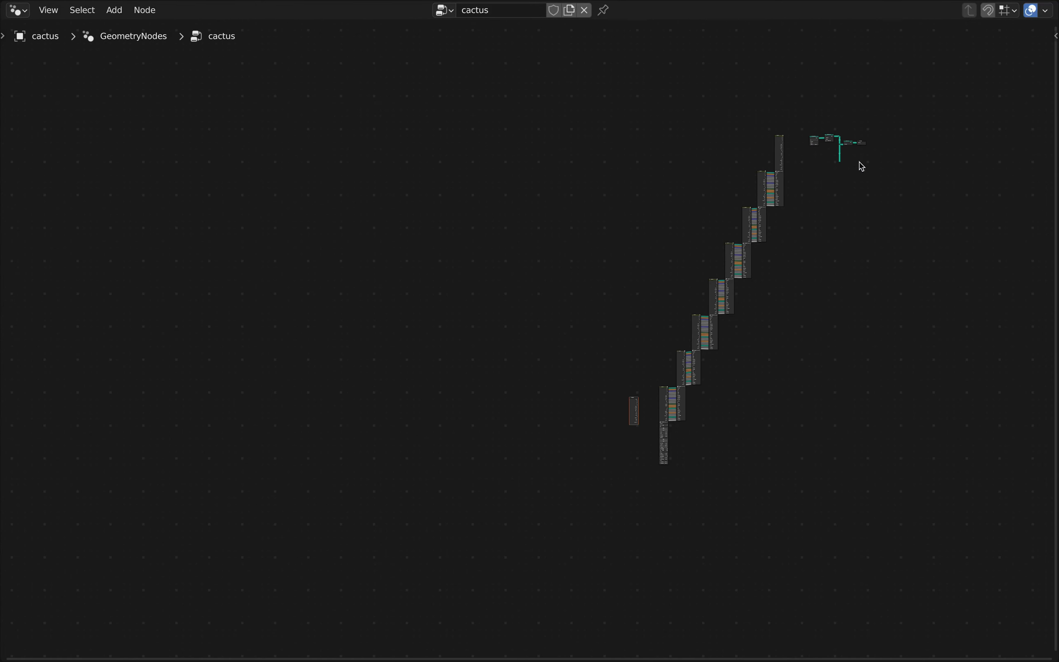
Connect the last Seg & Arm node's body to Merge by Distance and its buds to the reroute feeding Join Geometry
scroll(851, 151, "up", 15)
key("g")
left_click_drag(417, 230, 523, 231)
left_click_drag(417, 445, 841, 439)
Position the Group Input node level with the inputs of the first Seg & Arm node
scroll(809, 350, "down", 17)
scroll(546, 412, "up", 11)
middle_click_drag(489, 581, 546, 270)
left_click_drag(477, 98, 537, 232)
scroll(583, 260, "up", 9)
middle_click_drag(584, 260, 503, 178)
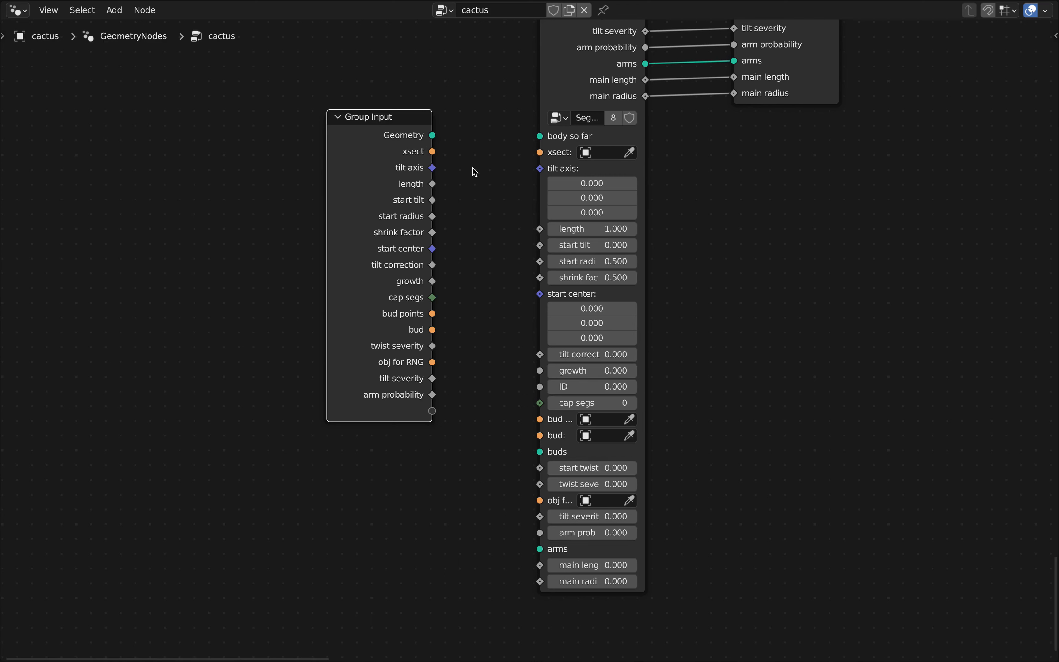
Connect Group Input's xsect through growth outputs to the first Seg & Arm node's matching inputs
left_click_drag(433, 167, 540, 169)
left_click_drag(432, 184, 540, 185)
left_click_drag(432, 200, 540, 217)
left_click_drag(432, 232, 540, 233)
left_click_drag(432, 248, 540, 266)
left_click_drag(432, 281, 540, 282)
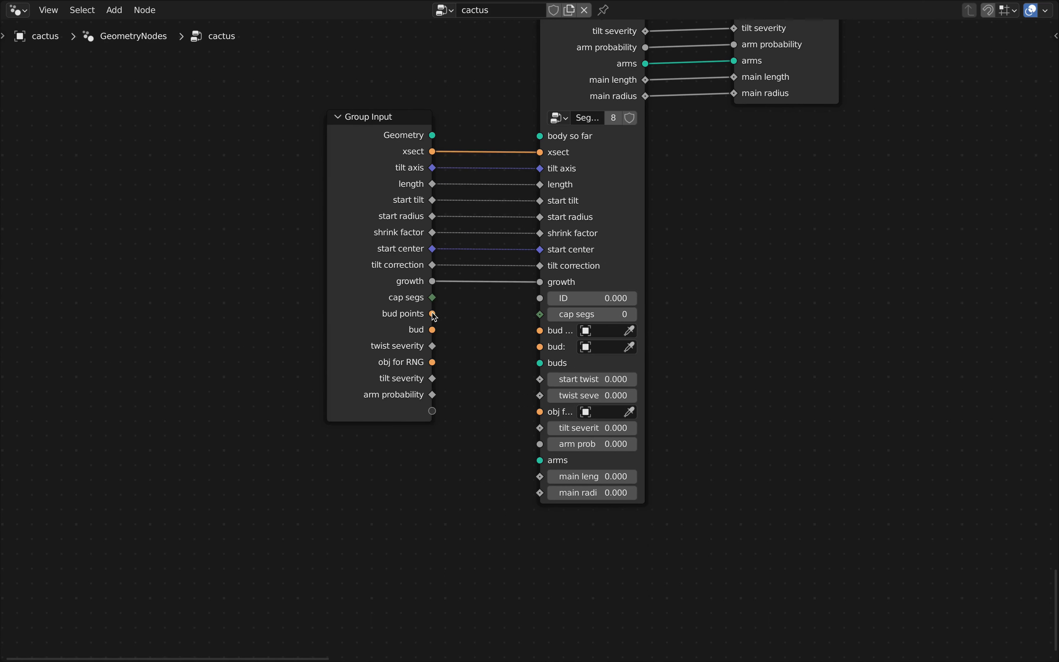
Connect cap segs, bud points, bud, twist severity, obj for RNG, tilt severity and arm probability to the first Seg & Arm node
left_click_drag(433, 330, 540, 346)
left_click_drag(433, 346, 539, 428)
left_click_drag(432, 395, 539, 445)
scroll(506, 450, "down", 6)
scroll(477, 278, "up", 6)
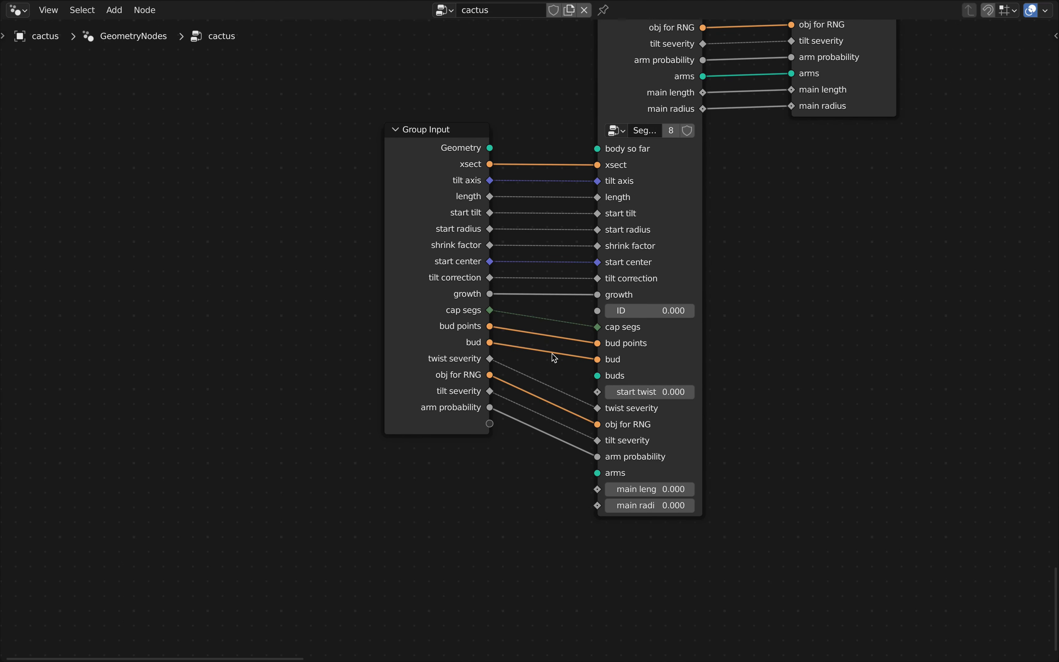
Move the Group Input node farther away from the first Seg & Arm node to widen the gap between them
scroll(552, 354, "down", 1)
middle_click_drag(550, 352, 426, 303)
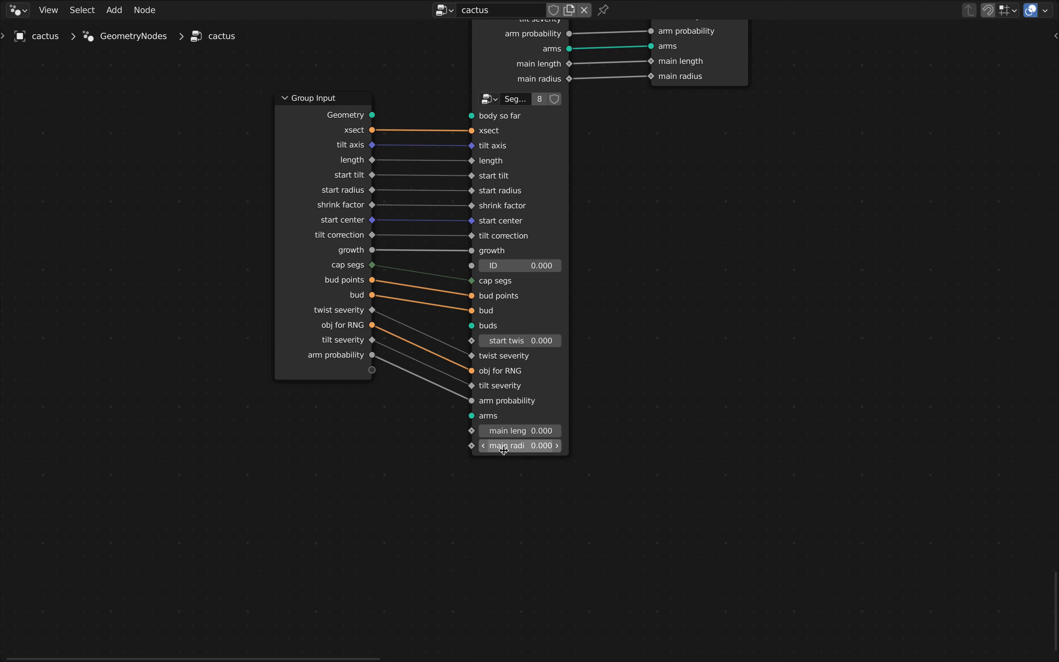
left_click_drag(340, 97, 234, 99)
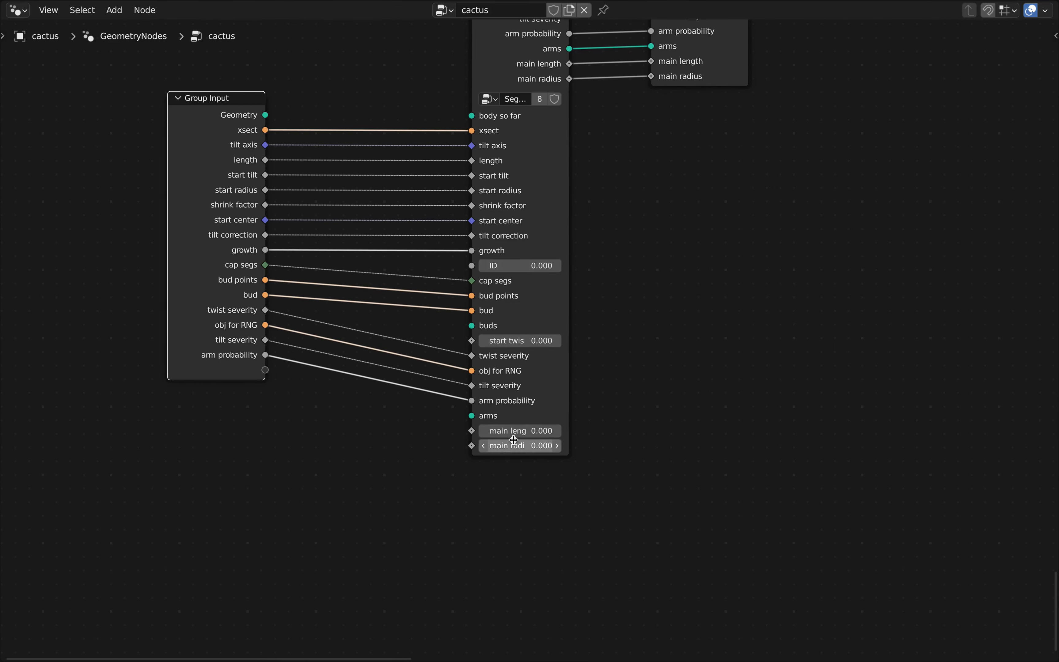
left_click(445, 447)
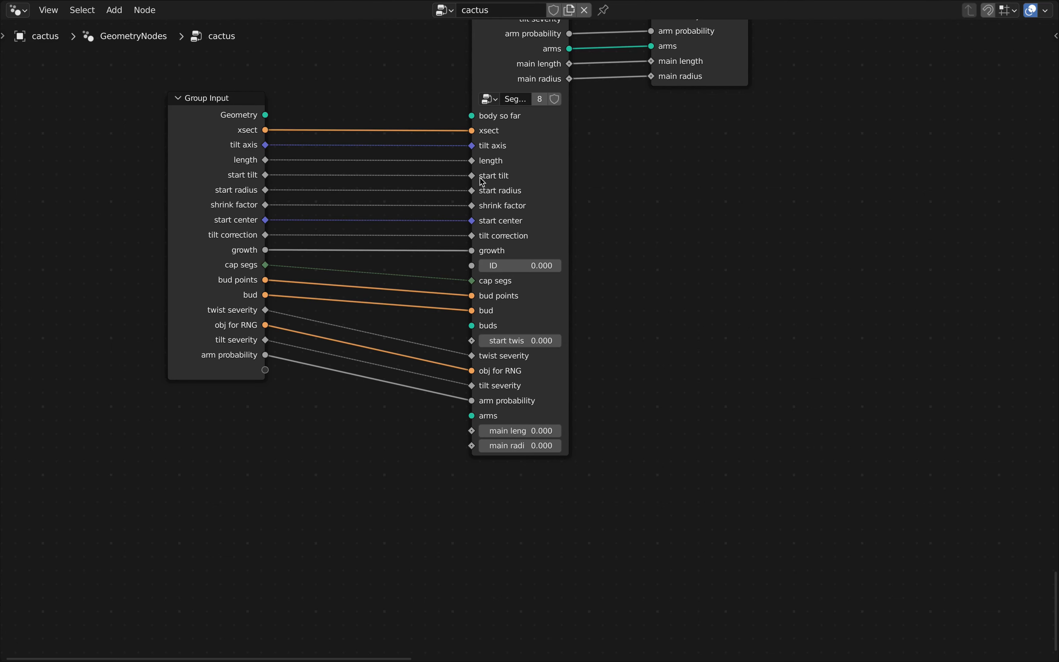
scroll(593, 182, "down", 3)
mouse_move(594, 182)
middle_mouse_down()
mouse_move(584, 429)
mouse_move(607, 198)
middle_mouse_up()
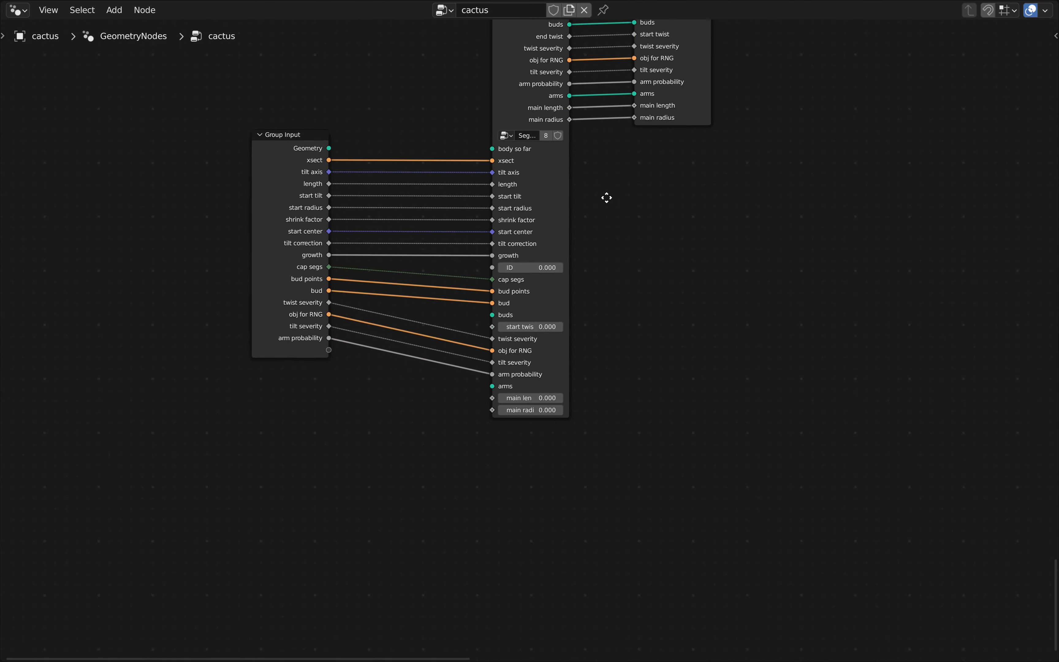
Add reroutes on the length and start radius links and label them "length" and "radius"
scroll(468, 276, "up", 1)
right_click(456, 159)
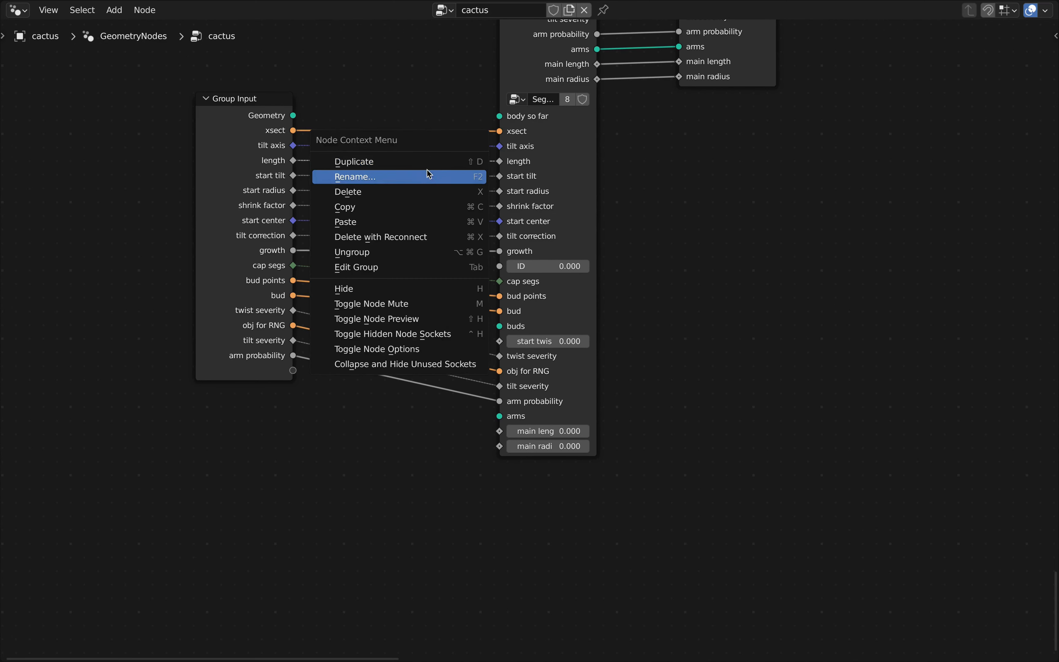
left_click(428, 176)
right_click_drag(473, 187, 466, 195, "shift")
key("F2")
type("radius")
key("Return")
Duplicate the length and radius reroutes straight down beside the main length and main radius inputs, linking each copy to its original
left_click_drag(435, 105, 451, 163)
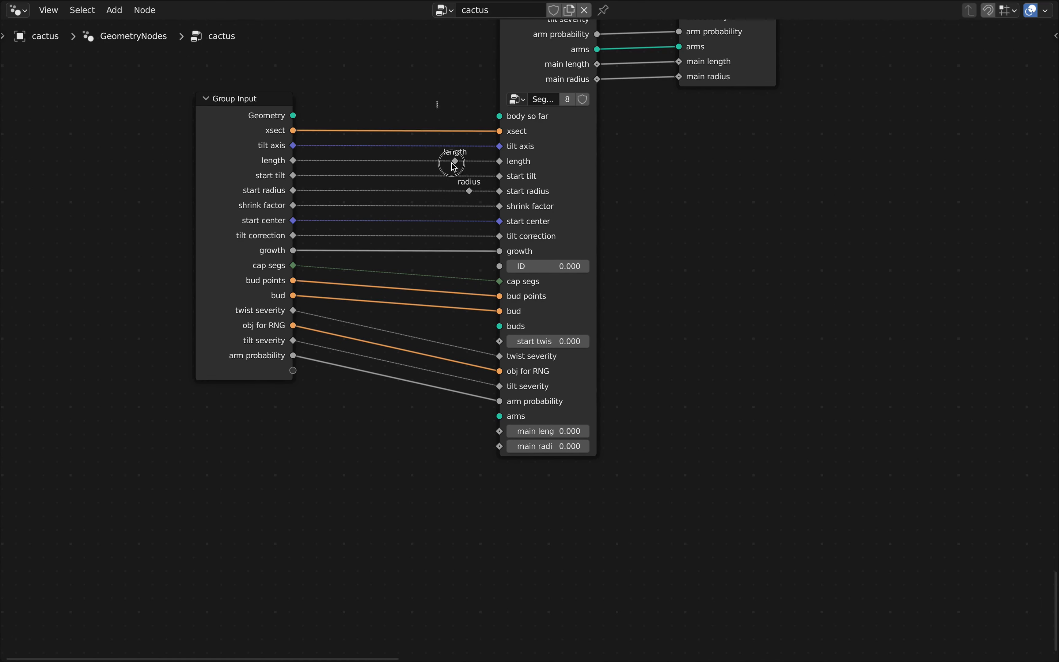
scroll(412, 140, "down", 1)
key("shift+d")
key("y")
left_click_drag(394, 114, 394, 295)
scroll(419, 361, "up", 10)
Align the lower length and radius reroutes vertically with main length and main radius and connect them to those inputs
left_click(345, 236)
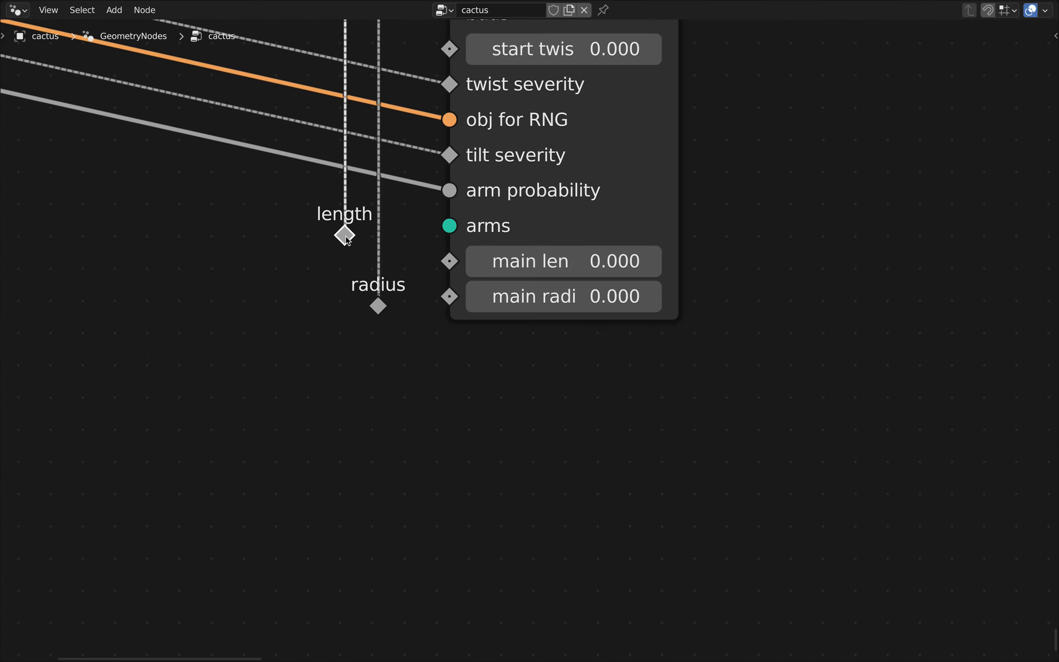
key("g")
key("y")
left_click(345, 264)
left_click_drag(345, 263, 450, 262)
left_click(379, 307)
key("g")
key("y")
left_click_drag(379, 295, 450, 297)
scroll(429, 326, "down", 12)
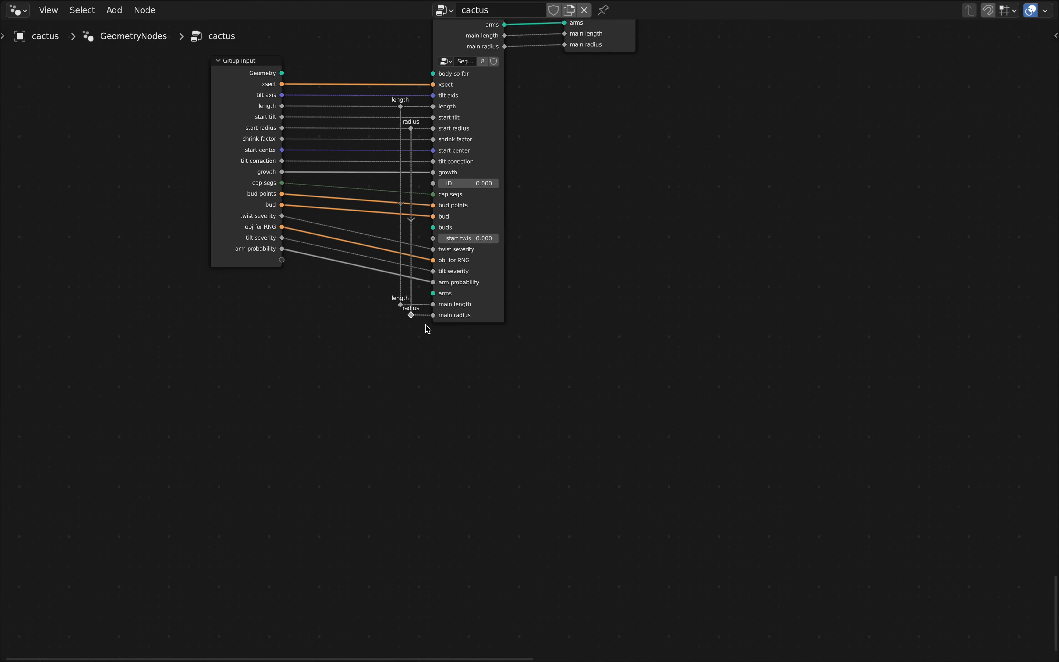
Open the Seg & Arm group for editing from a node in the rebuilt chain
scroll(635, 263, "down", 4)
middle_click_drag(676, 217, 535, 429)
scroll(584, 335, "down", 4)
middle_click_drag(634, 272, 615, 353)
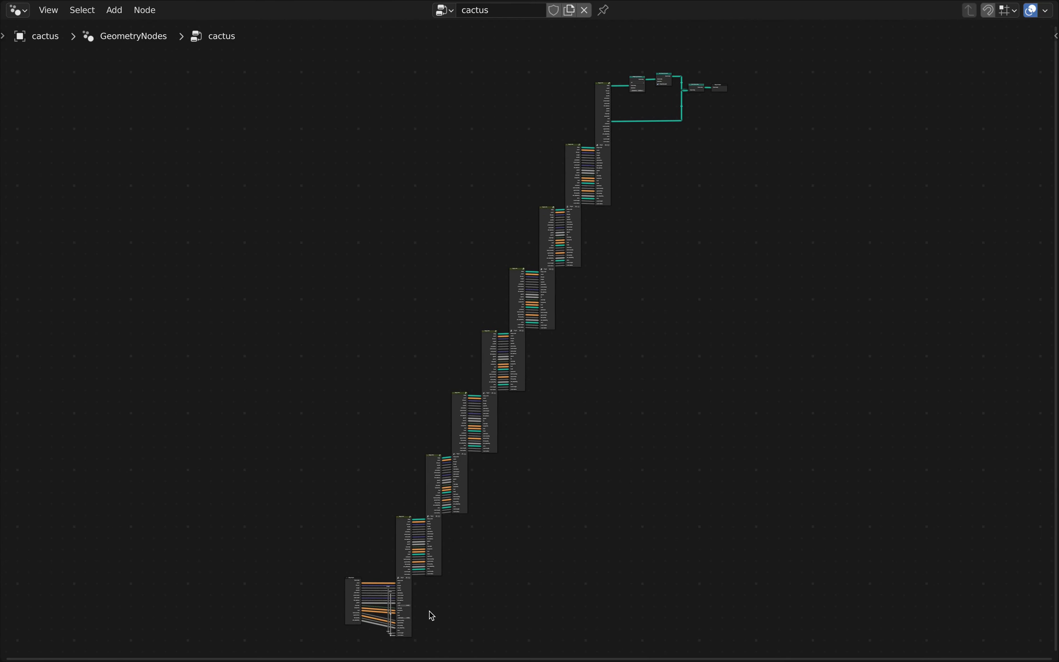
scroll(488, 438, "up", 8)
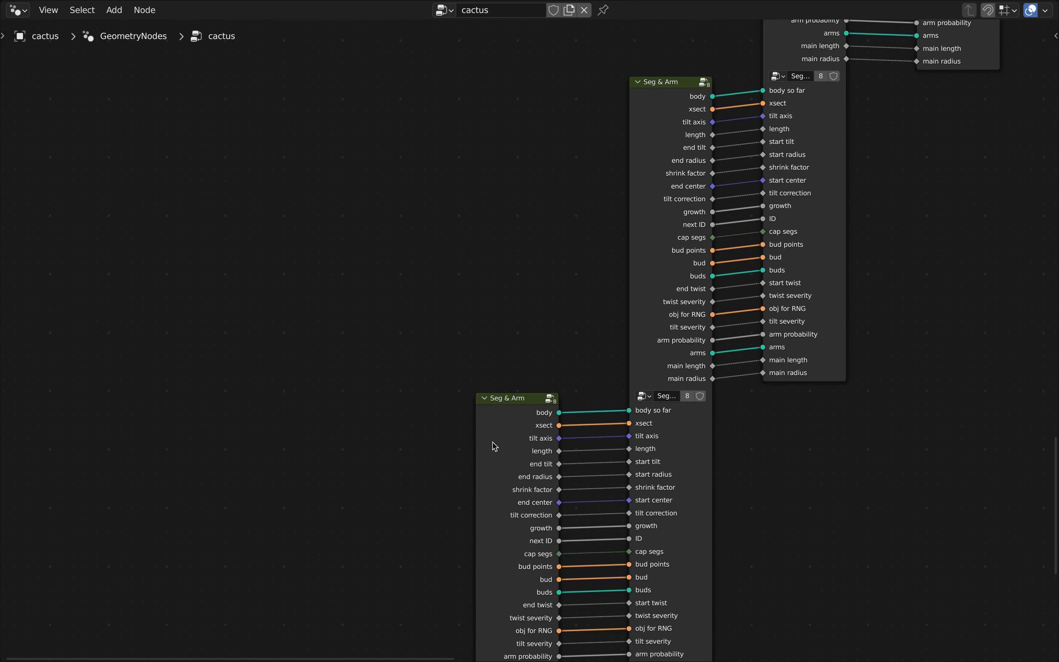
left_click(505, 400)
key("Tab")
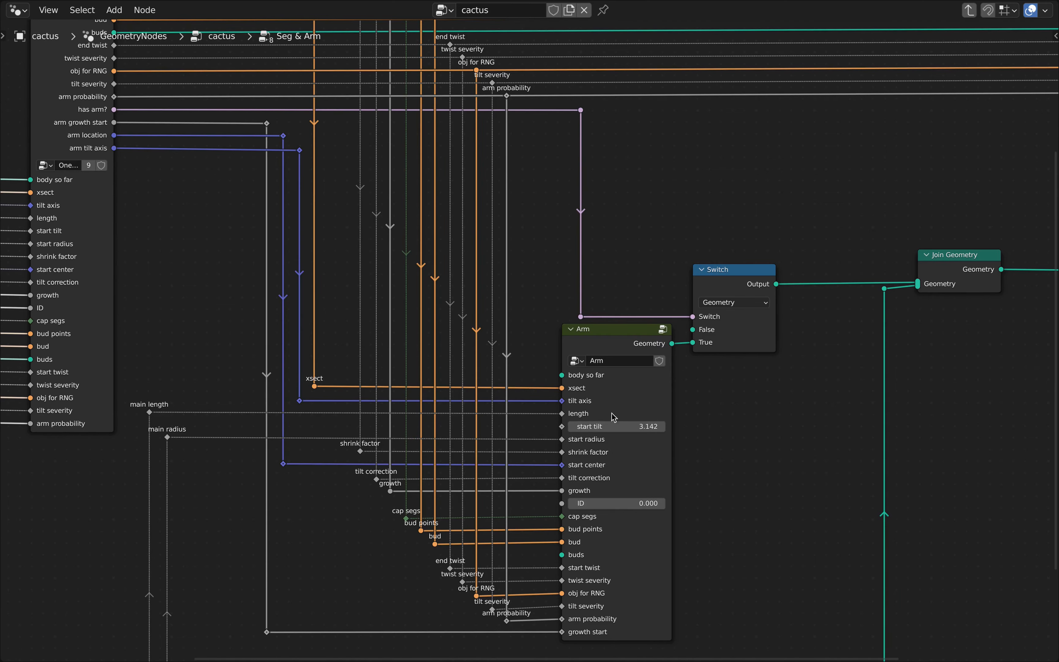
Open the Arm group nested inside Seg & Arm for editing
scroll(691, 483, "down", 3)
middle_click_drag(699, 520, 674, 434)
scroll(674, 404, "up", 7)
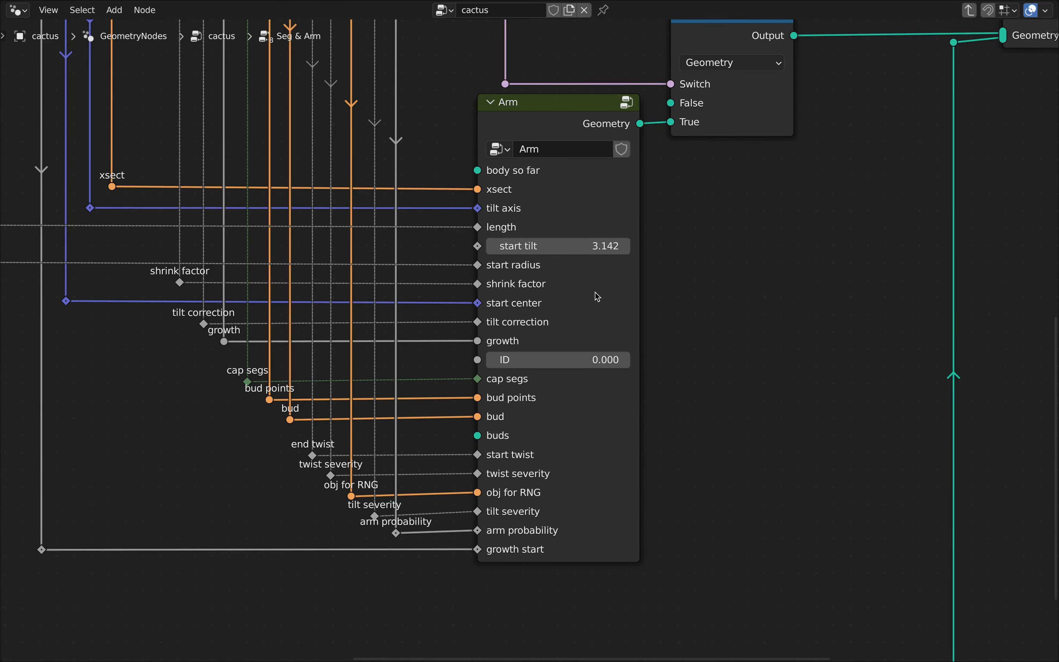
left_click(539, 107)
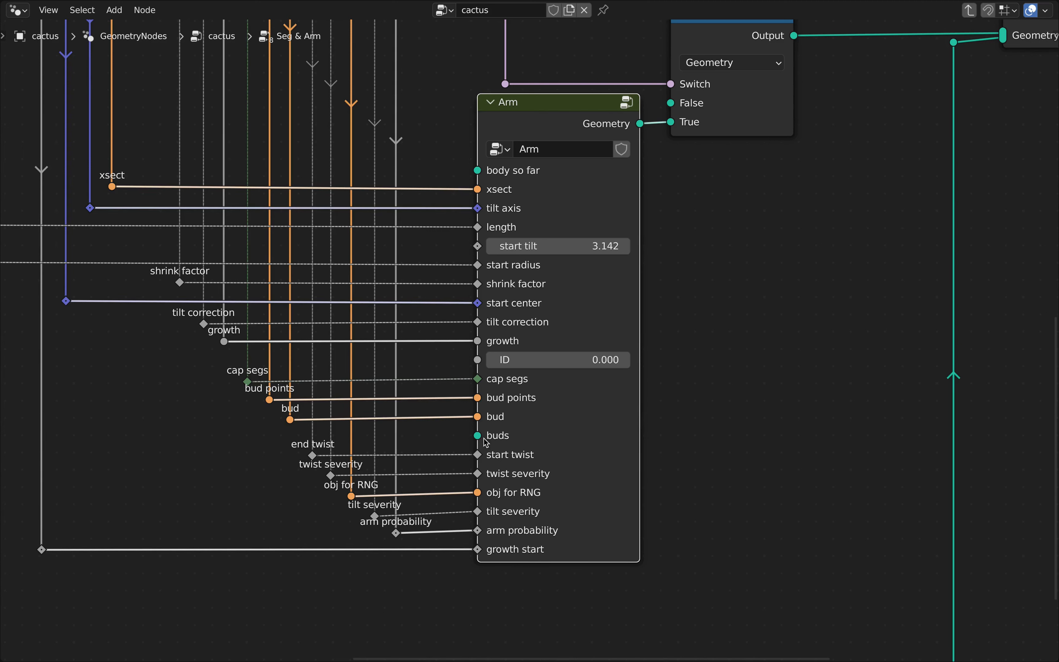
scroll(730, 398, "down", 3)
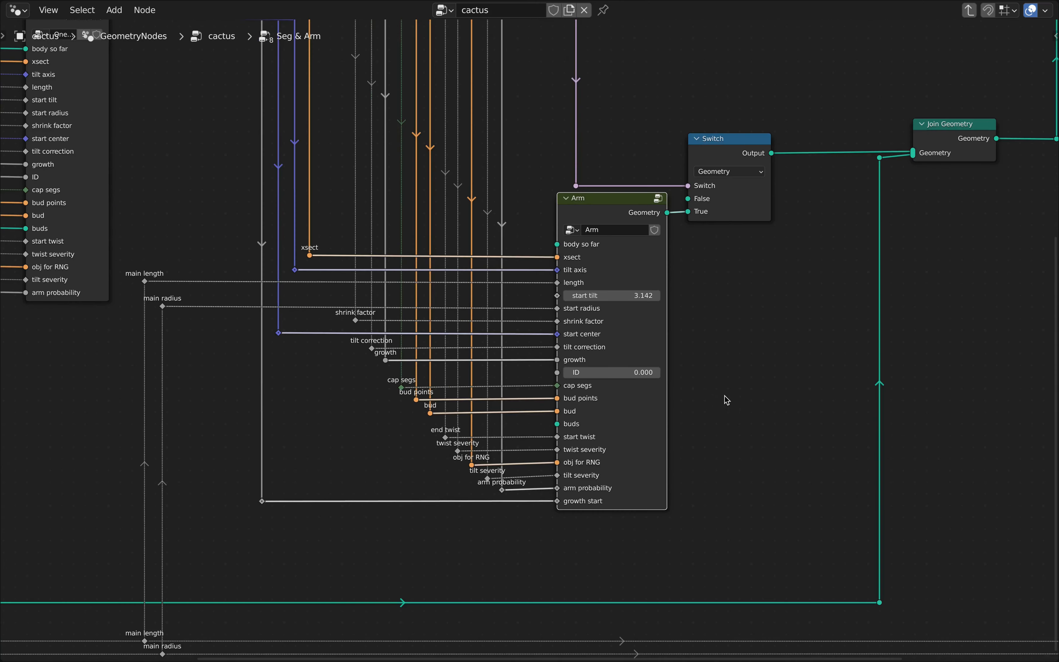
scroll(666, 404, "up", 1)
middle_click_drag(667, 405, 651, 377)
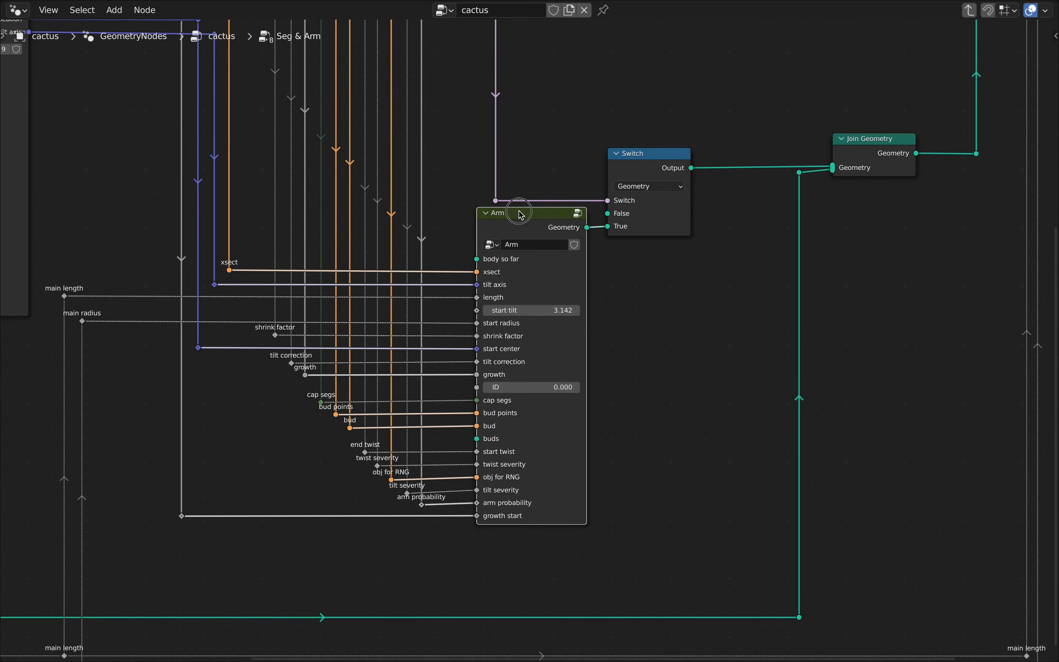
key("Tab")
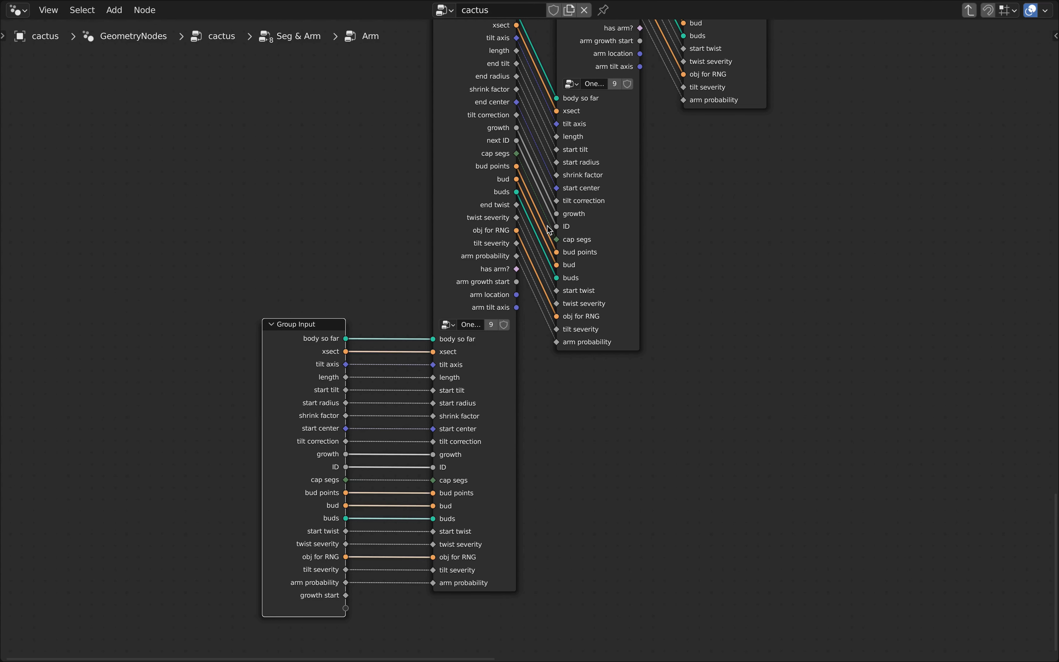
Remove the buds input from the Arm group's inputs
scroll(595, 442, "down", 2)
middle_click_drag(626, 485, 560, 400)
key("n")
scroll(967, 116, "up", 2)
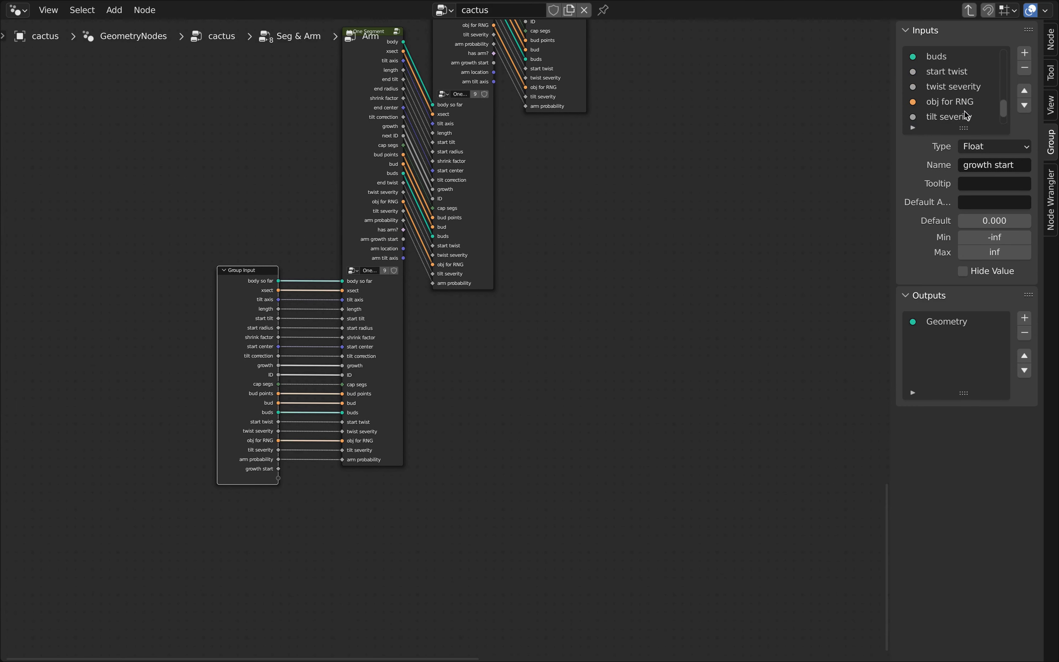
left_click(936, 87)
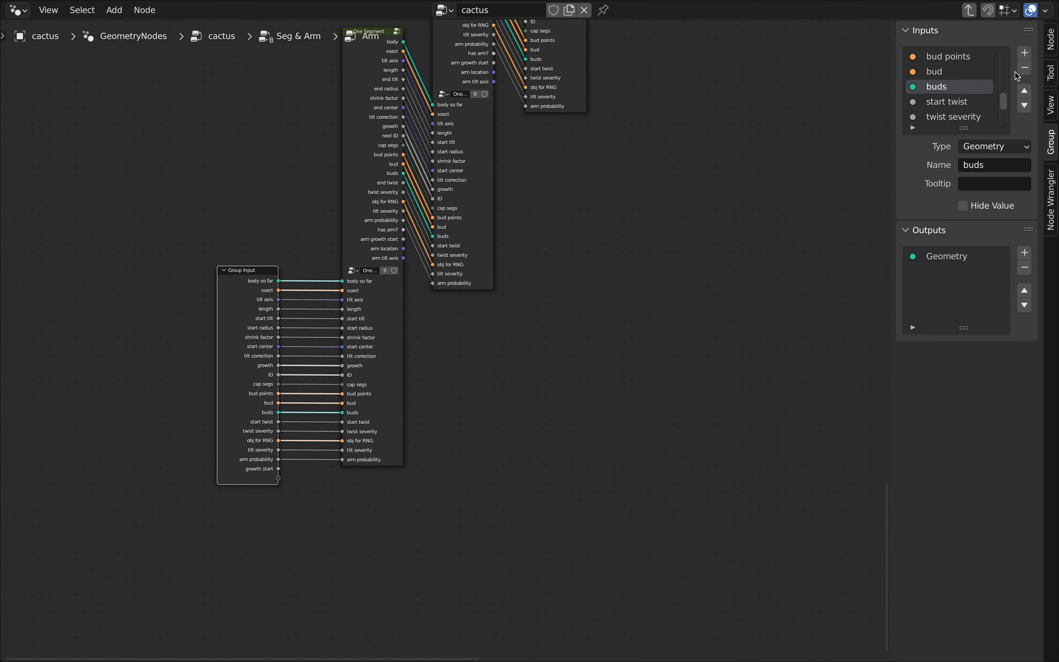
left_click(1024, 68)
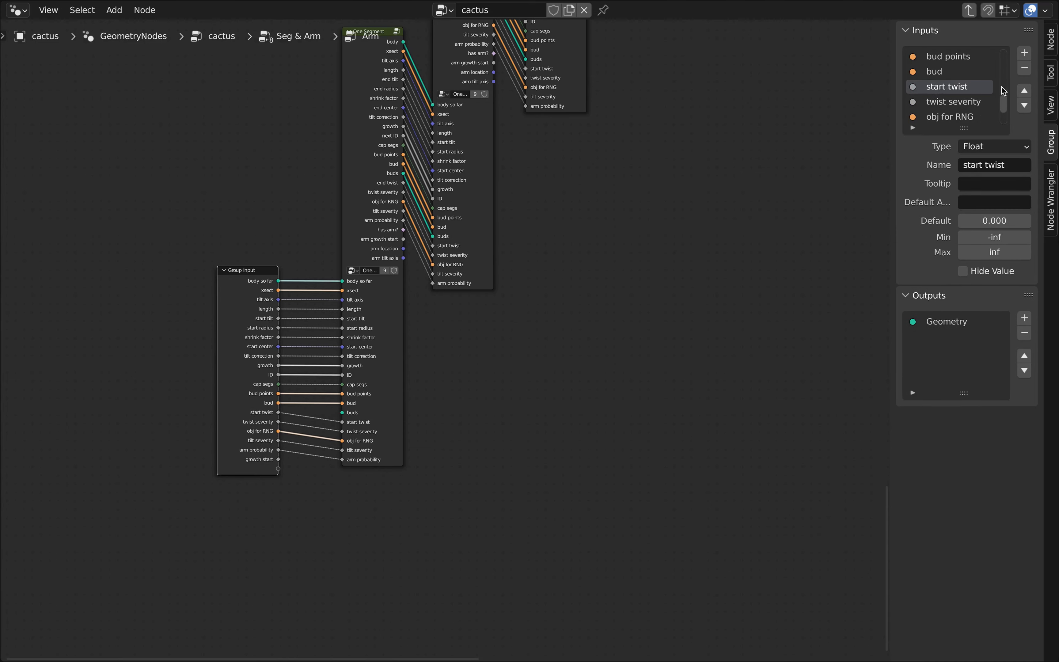
Leave the Arm group and return to the Seg & Arm group
scroll(490, 368, "down", 2)
middle_click_drag(504, 354, 502, 428)
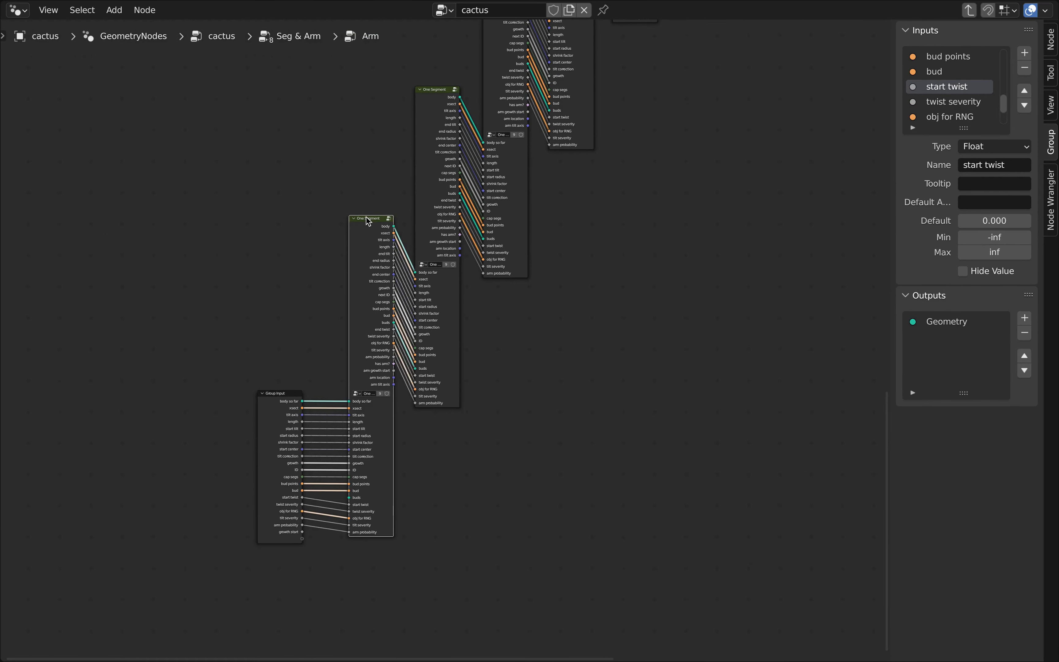
scroll(367, 222, "up", 6)
scroll(367, 222, "down", 5)
scroll(368, 225, "down", 1)
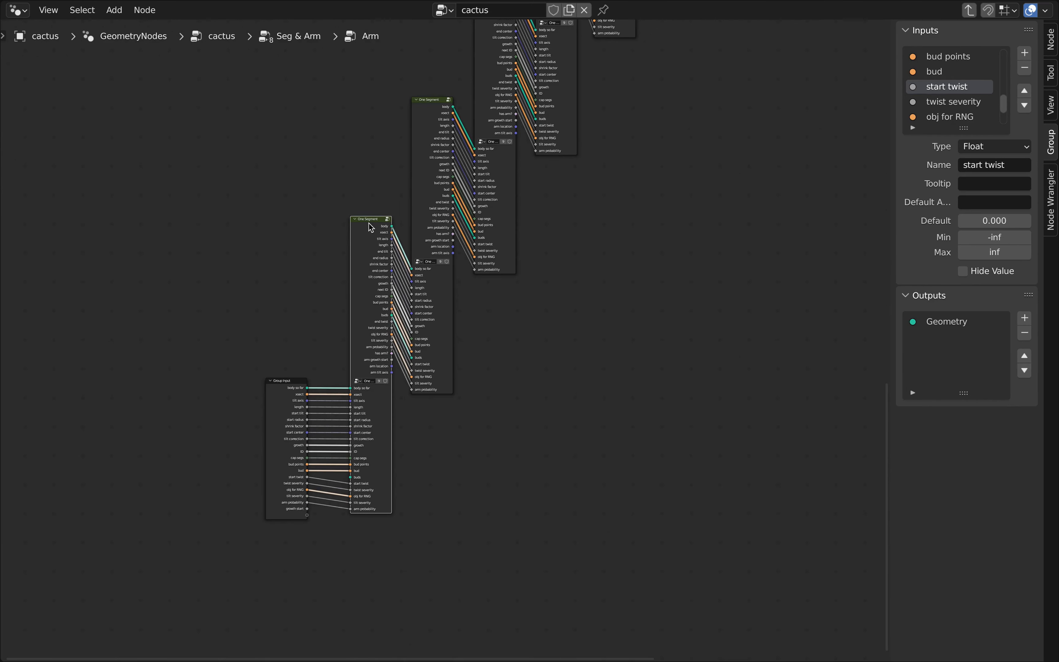
middle_click_drag(469, 476, 547, 371)
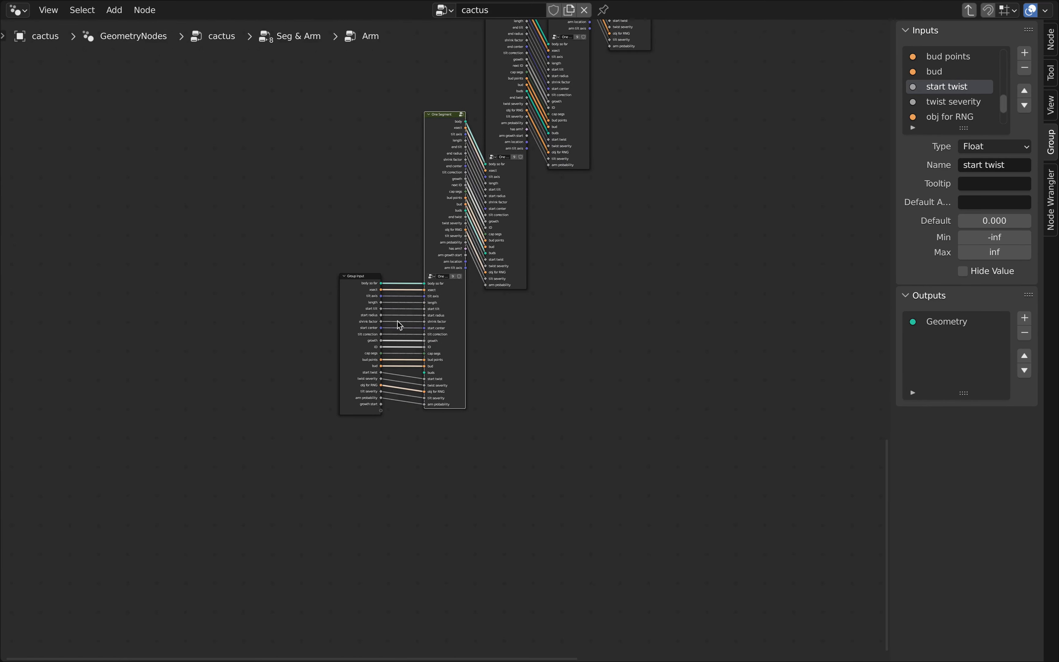
scroll(359, 277, "up", 5)
key("Tab")
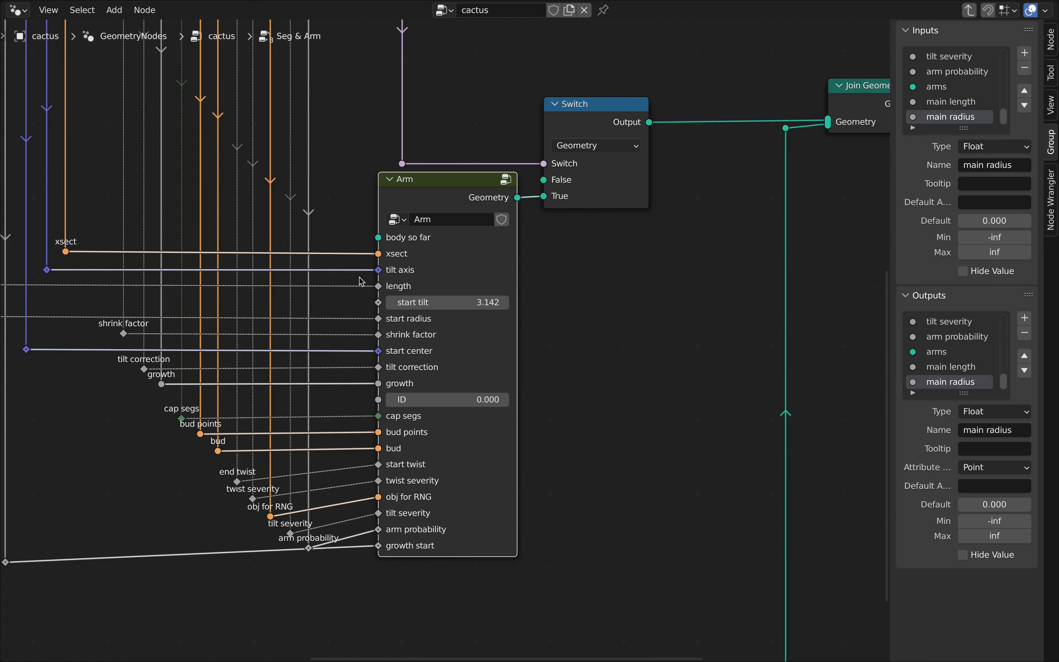
Raise the reroutes feeding Arm's start twist through growth start inputs so they line up with their sockets
scroll(589, 420, "down", 3)
middle_click_drag(595, 447, 702, 316)
scroll(499, 421, "up", 6)
left_click_drag(501, 420, 285, 285)
key("g")
left_click(402, 388)
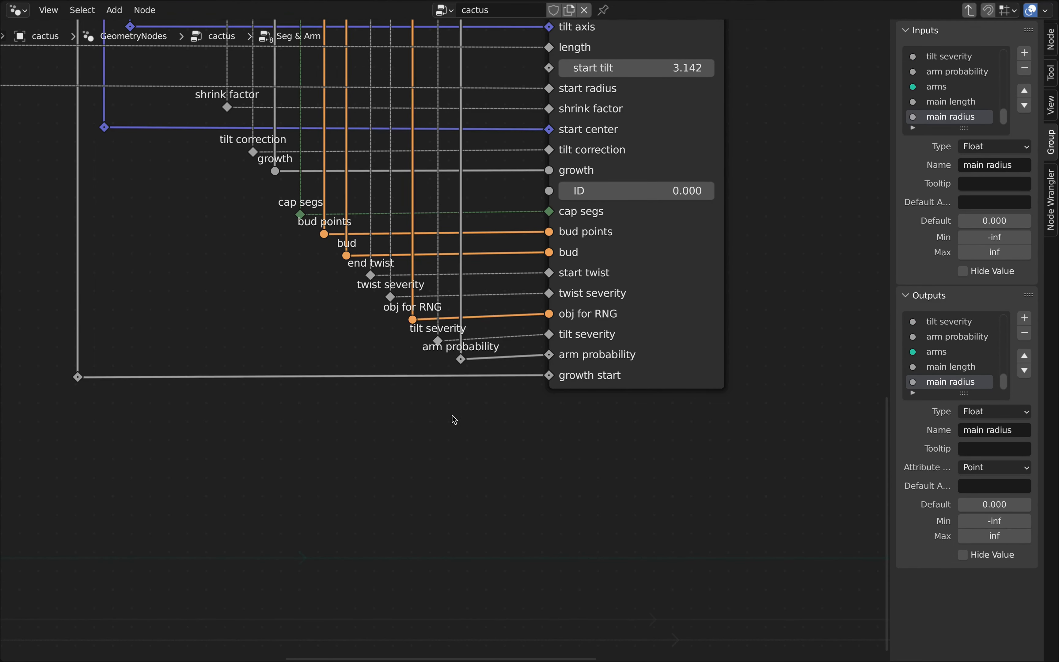
Remove the body so far input from the nested Arm group and return to Seg & Arm
scroll(458, 420, "down", 4)
middle_click_drag(651, 299, 565, 432)
scroll(622, 406, "down", 3)
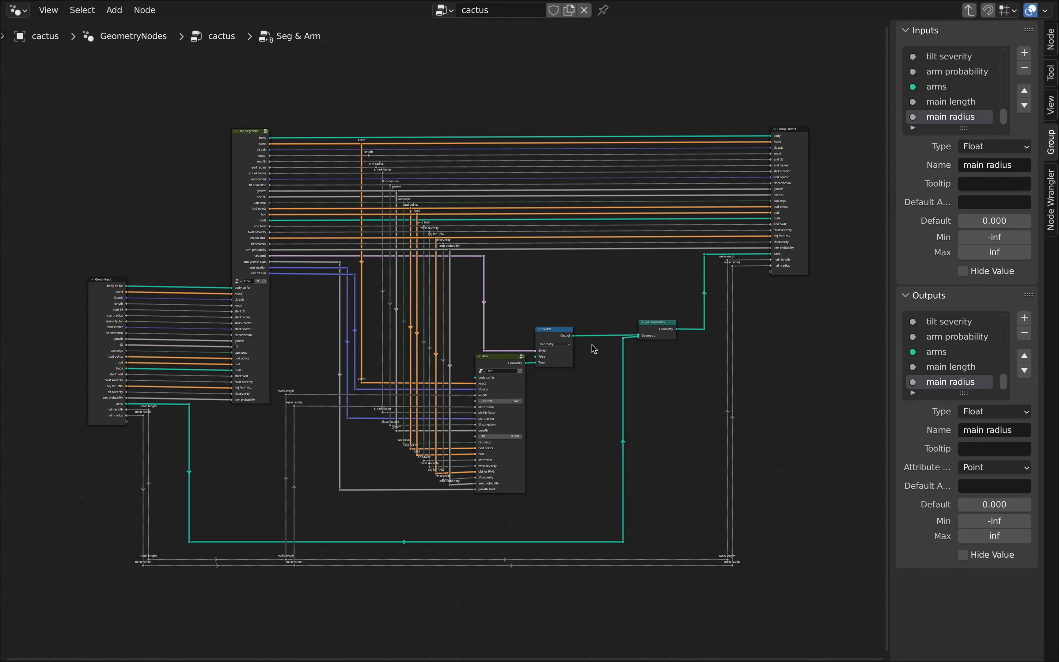
scroll(547, 409, "up", 5)
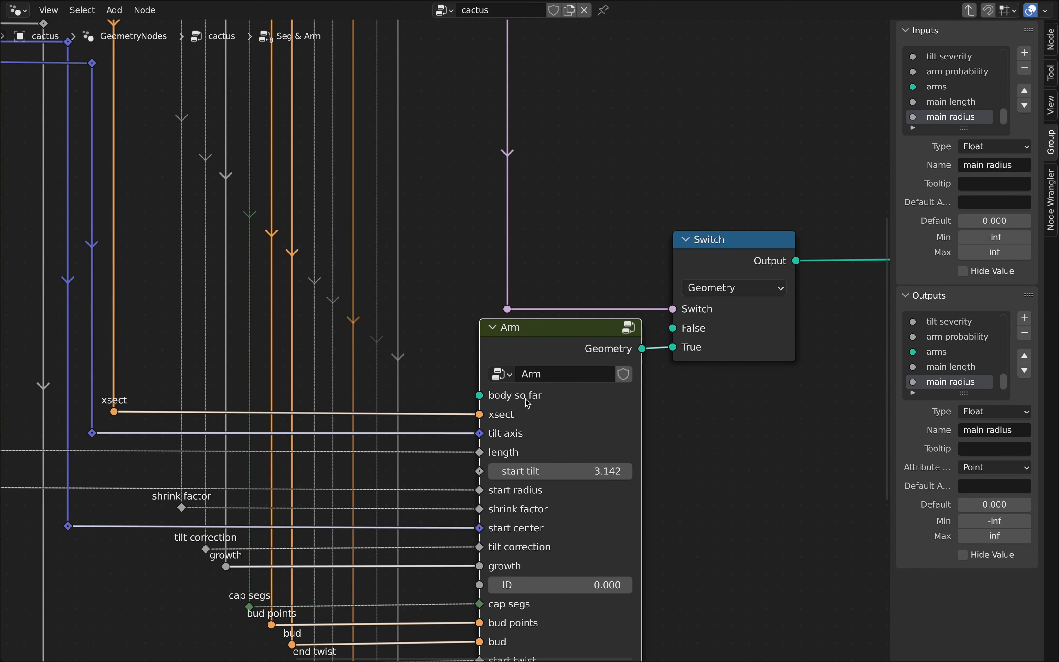
key("Tab")
scroll(954, 87, "up", 5)
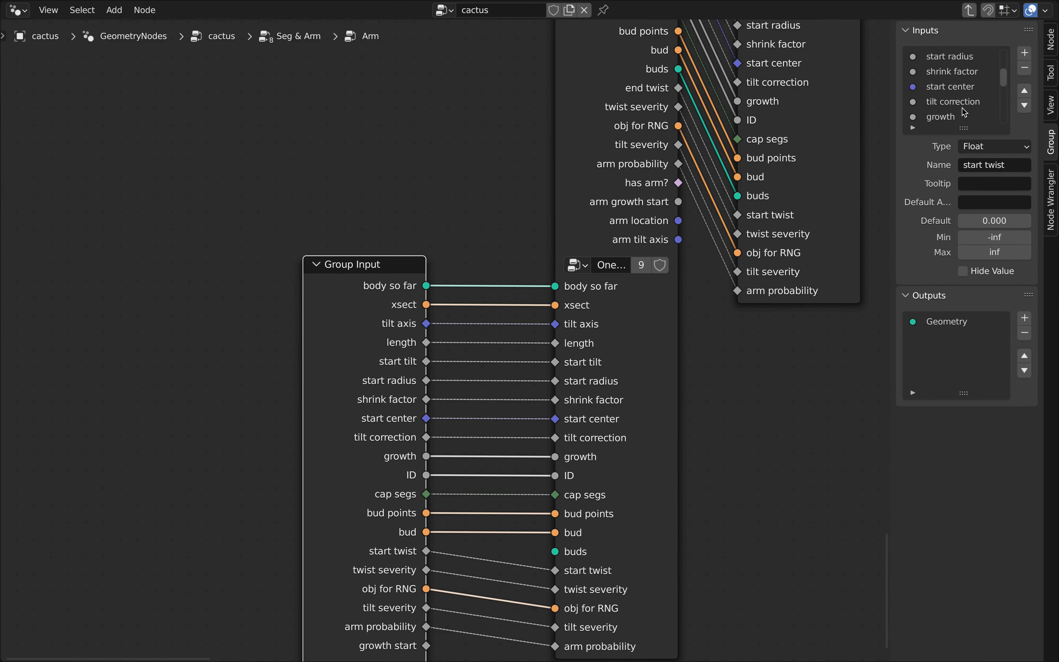
left_click(966, 57)
left_click(1025, 68)
scroll(696, 354, "down", 2)
key("y")
left_click_drag(456, 290, 453, 304)
key("Tab")
Move the reroutes feeding Arm from the One Segment node vertically so they line up with Arm's input sockets
scroll(631, 371, "down", 6)
scroll(550, 435, "up", 2)
left_click_drag(556, 496, 359, 300)
scroll(506, 388, "up", 2)
key("g")
key("y")
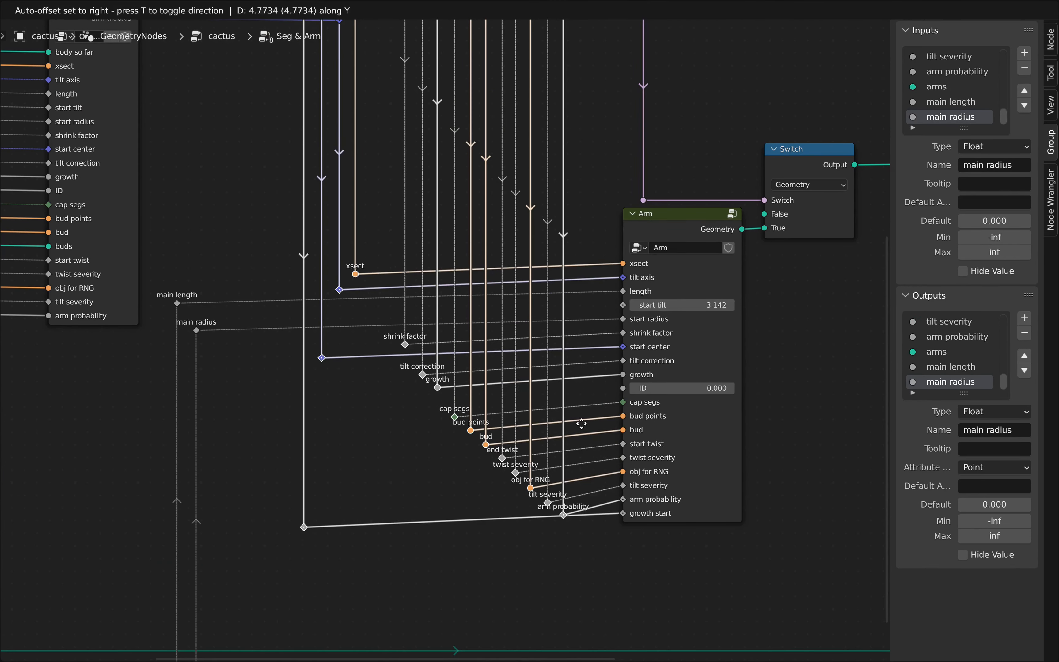
left_click(584, 412)
Move the main length and main radius reroutes vertically to line up with Arm's length and start radius inputs, and hide the sidebar
left_click_drag(224, 357, 168, 288)
key("g")
key("y")
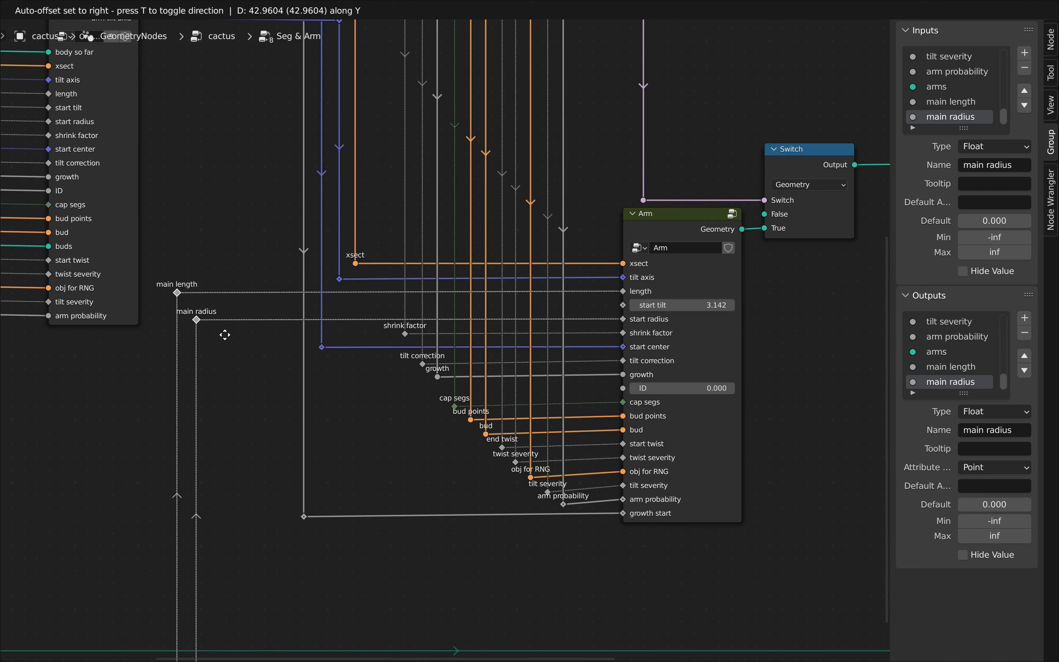
left_click(225, 335)
key("n")
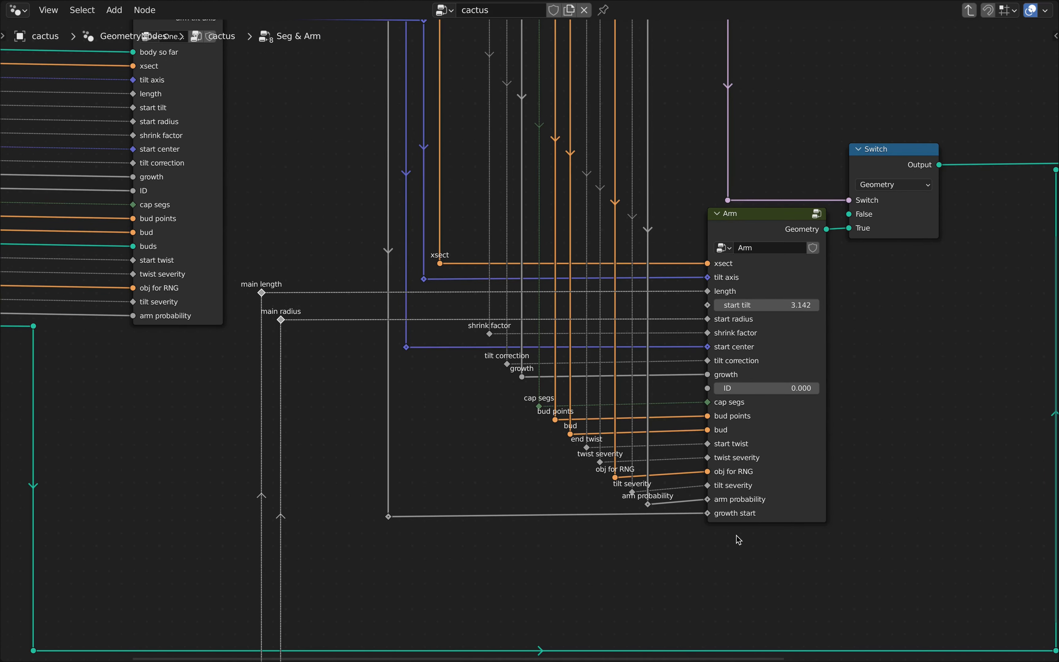
Open the One Segment group inside Seg & Arm for editing
scroll(736, 535, "down", 2)
middle_click_drag(624, 517, 761, 558)
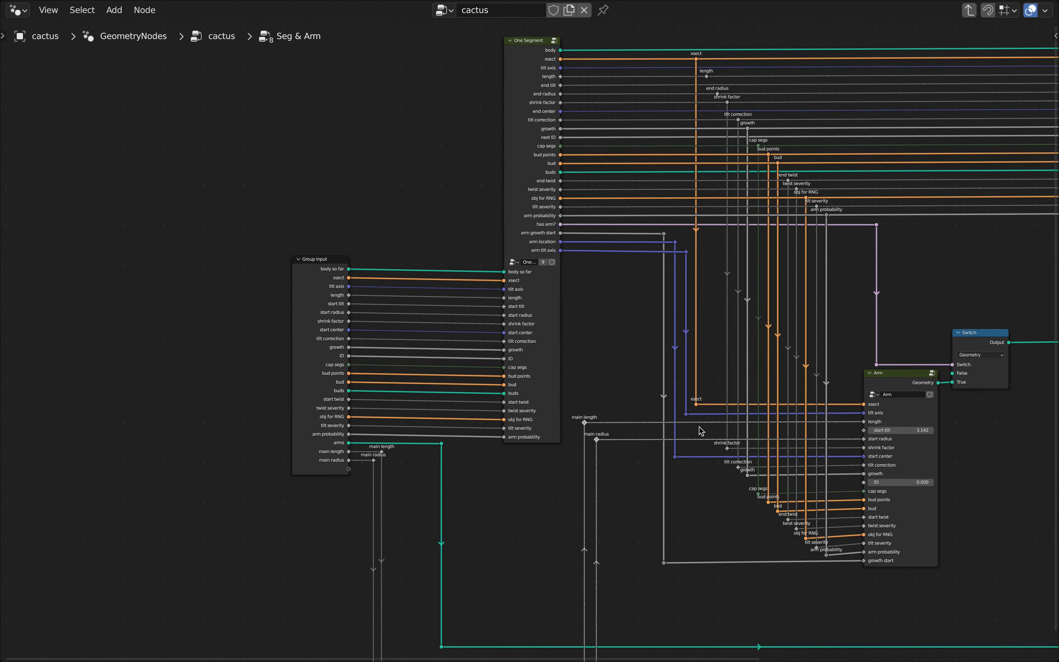
scroll(700, 431, "down", 1)
middle_click_drag(794, 451, 786, 513)
scroll(562, 209, "up", 3)
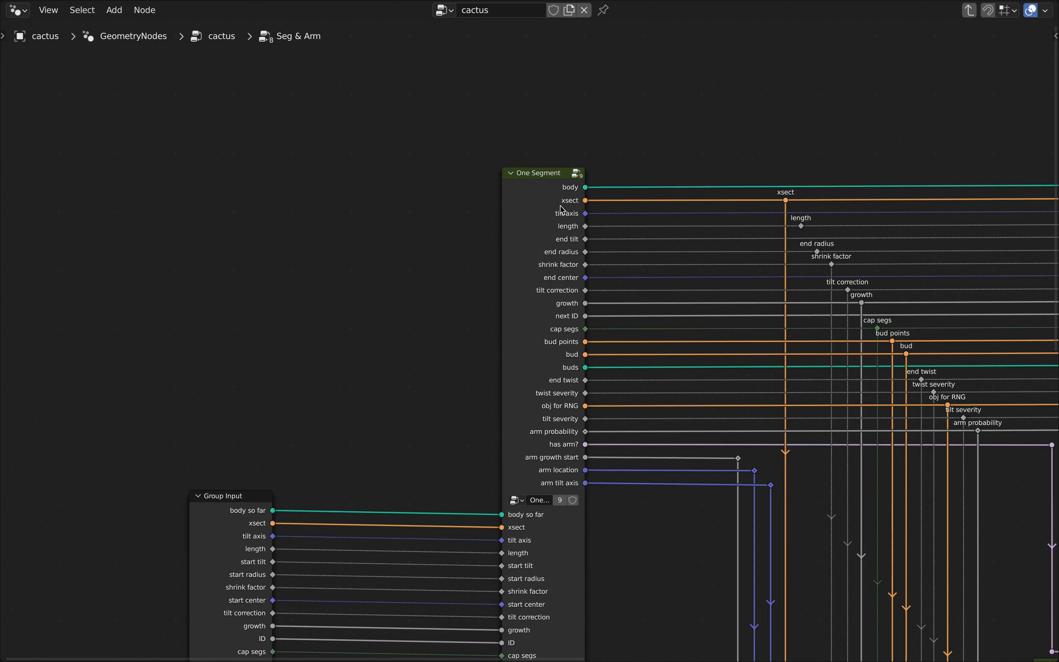
left_click(535, 173)
key("Tab")
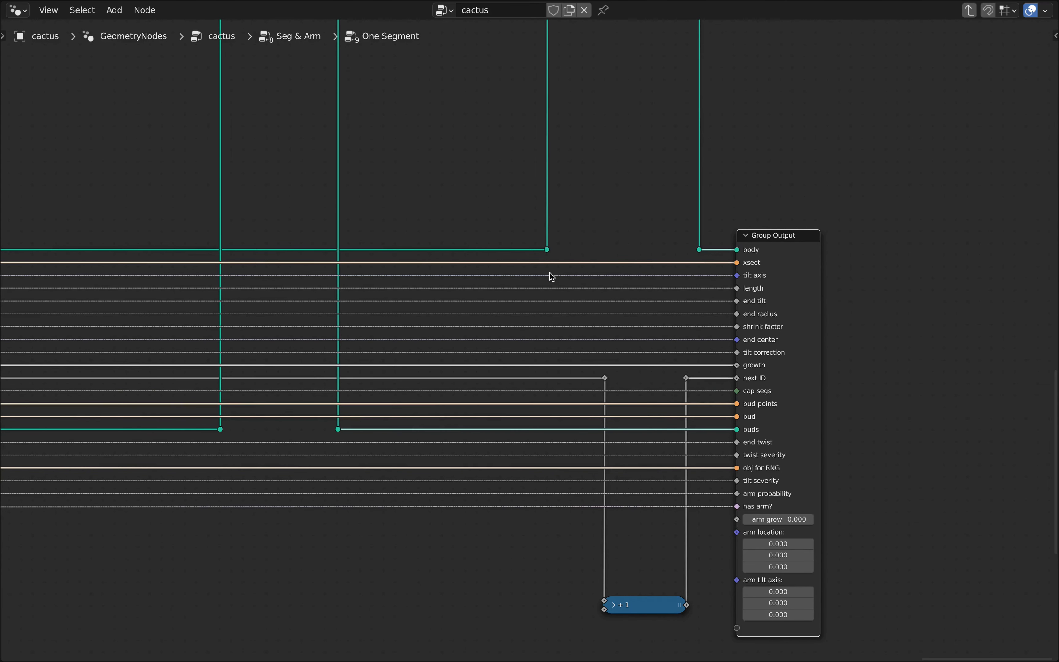
Widen One Segment's Group Output node until the full arm growth start label fits
scroll(671, 385, "up", 6)
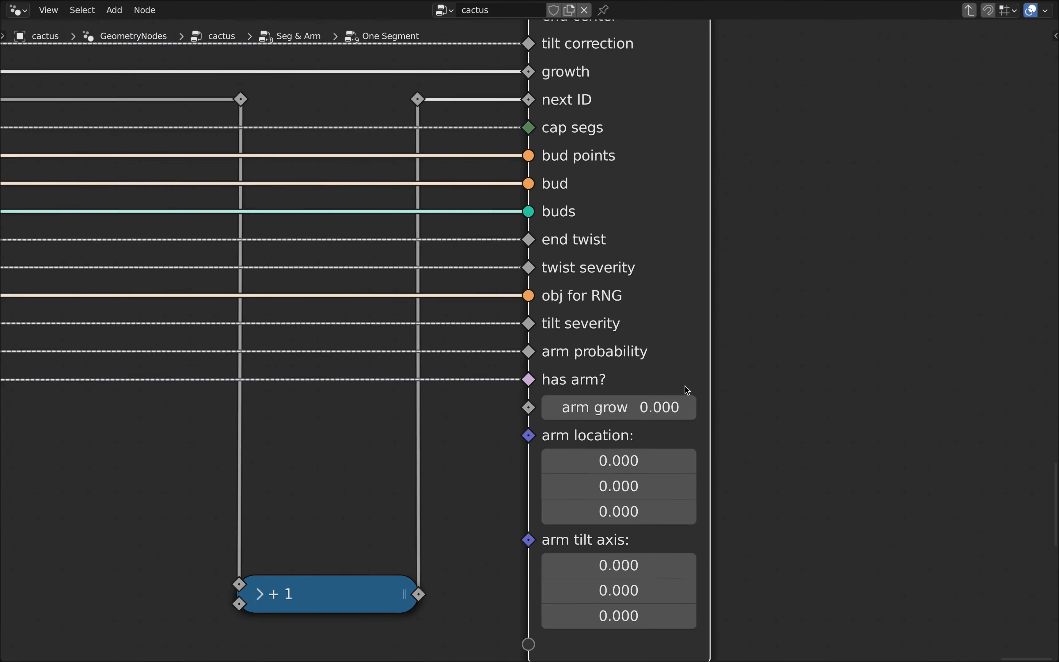
left_click_drag(710, 379, 791, 379)
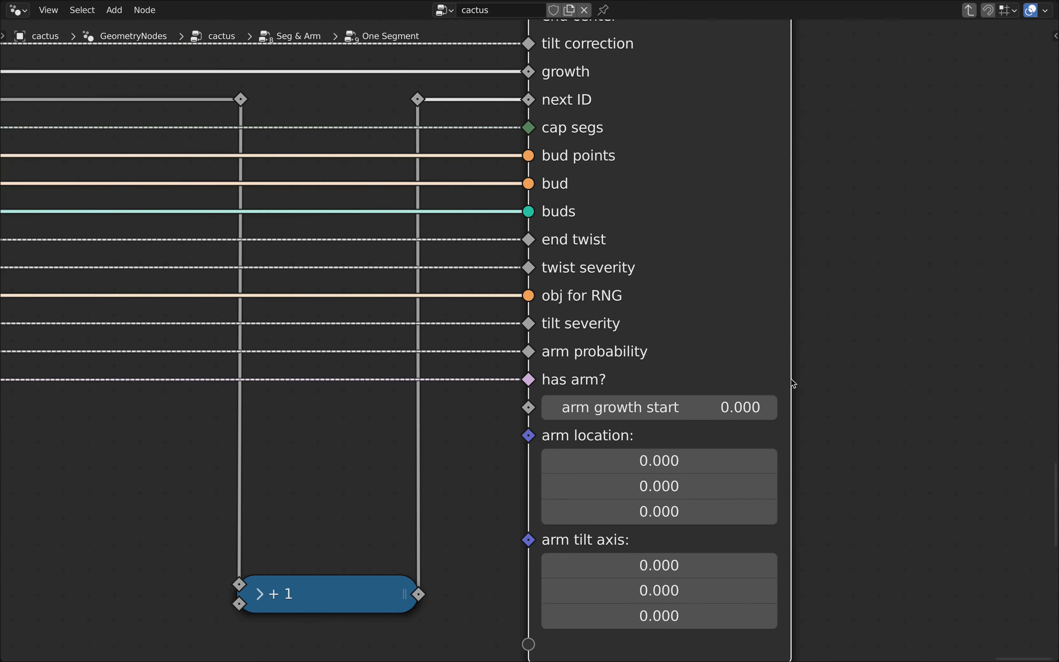
scroll(561, 402, "down", 2)
middle_click_drag(547, 405, 647, 377)
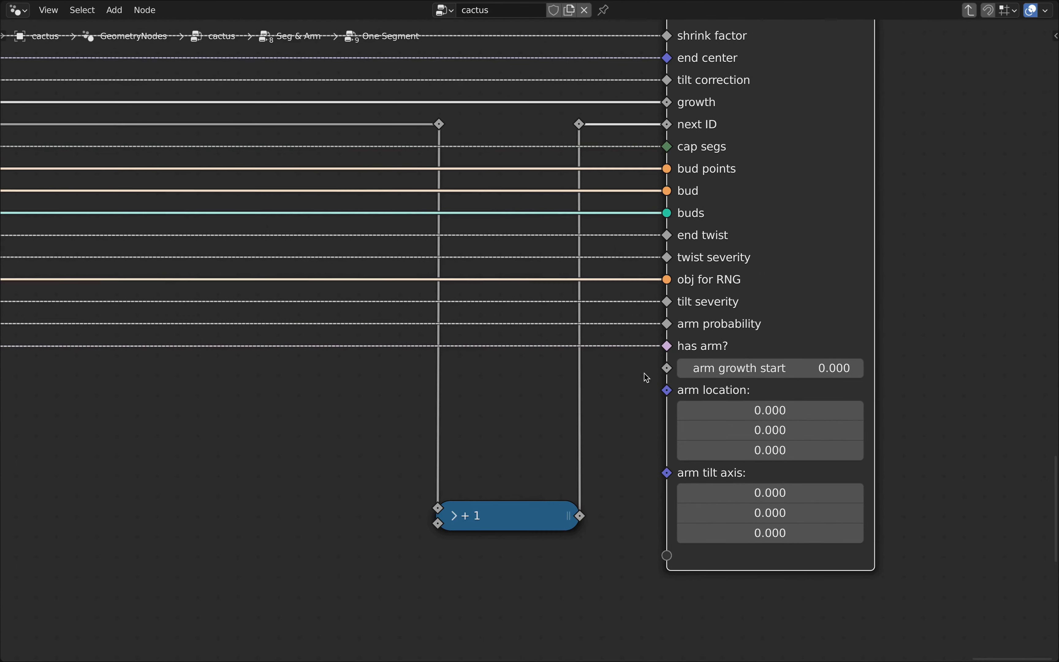
Duplicate the obj for RNG and ID reroutes beside the end twist +/1 RNG node straight down, linking each copy to its original
scroll(626, 379, "down", 8)
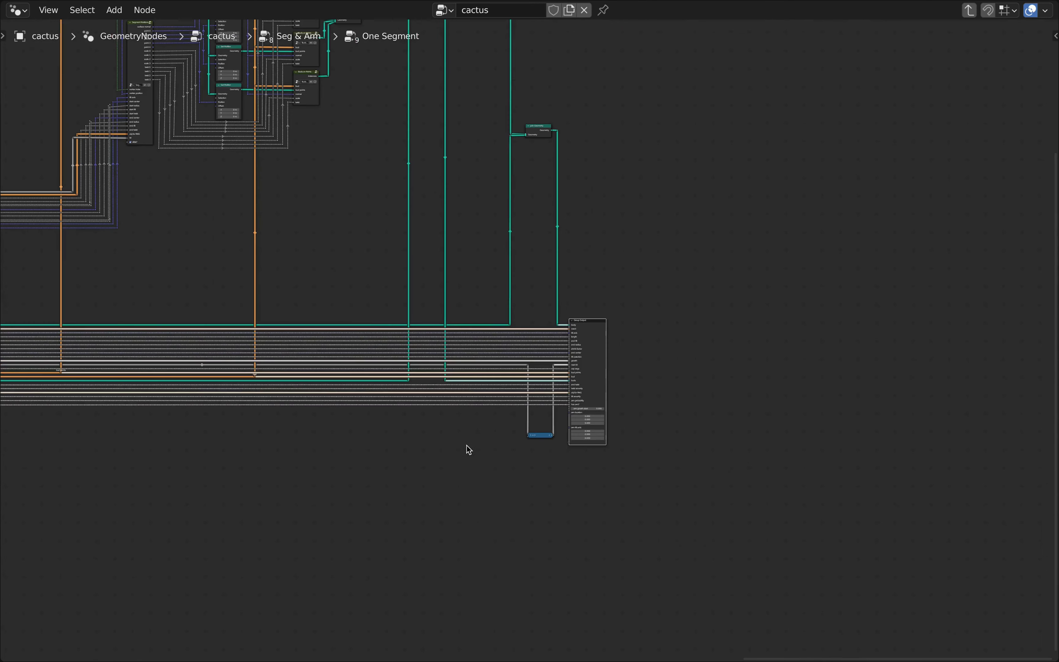
middle_click_drag(234, 442, 661, 367)
scroll(688, 369, "down", 5)
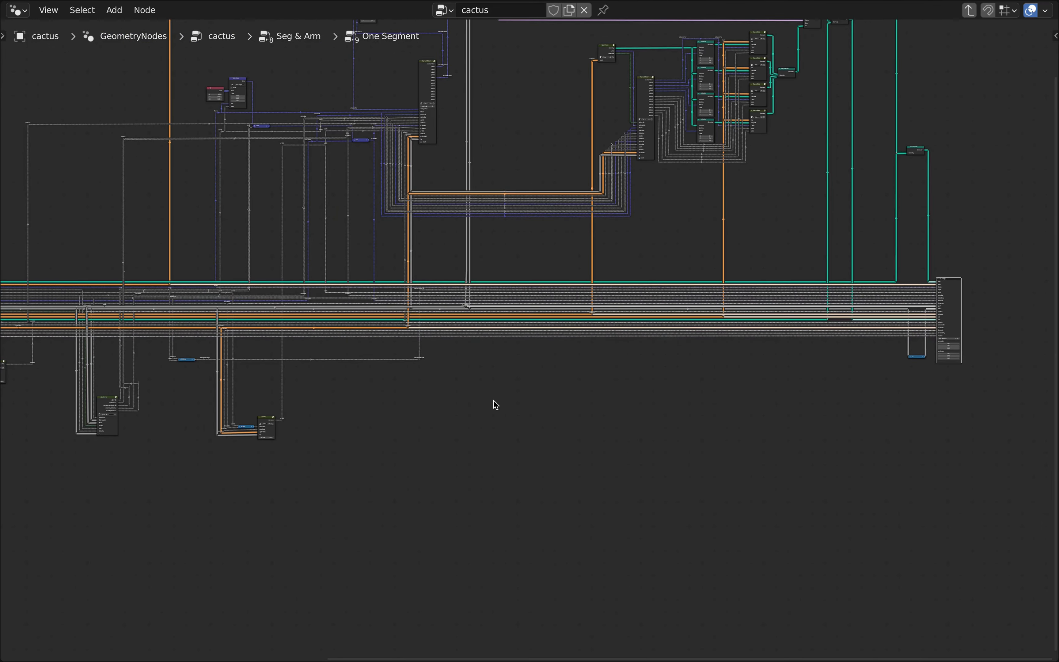
middle_click_drag(440, 396, 817, 370)
scroll(537, 398, "down", 2)
middle_click_drag(540, 402, 757, 374)
scroll(757, 337, "up", 8)
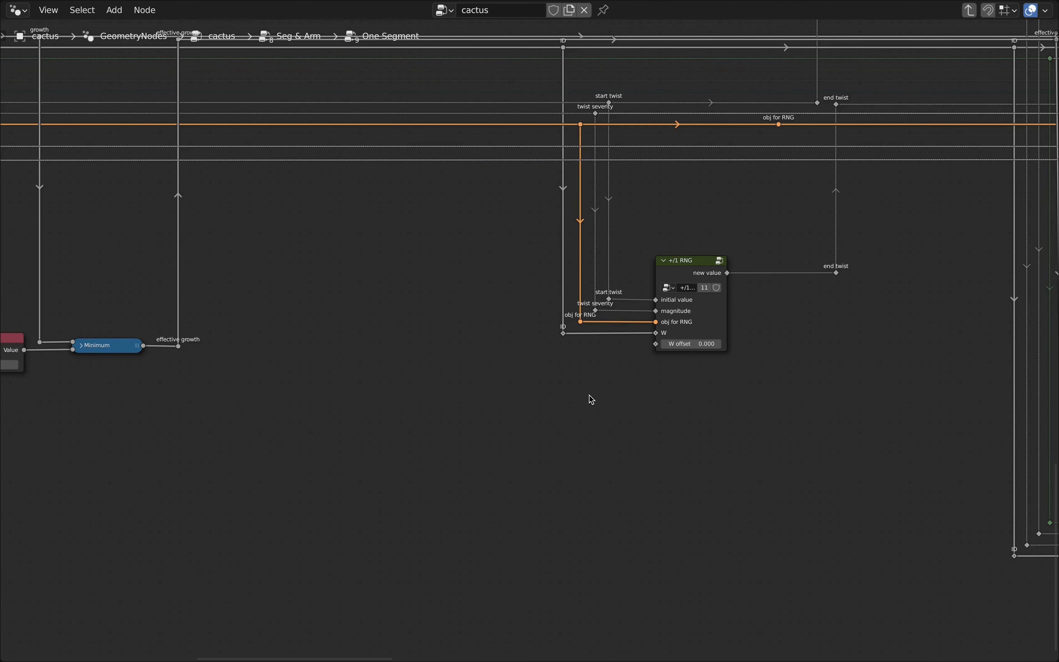
scroll(605, 342, "up", 2)
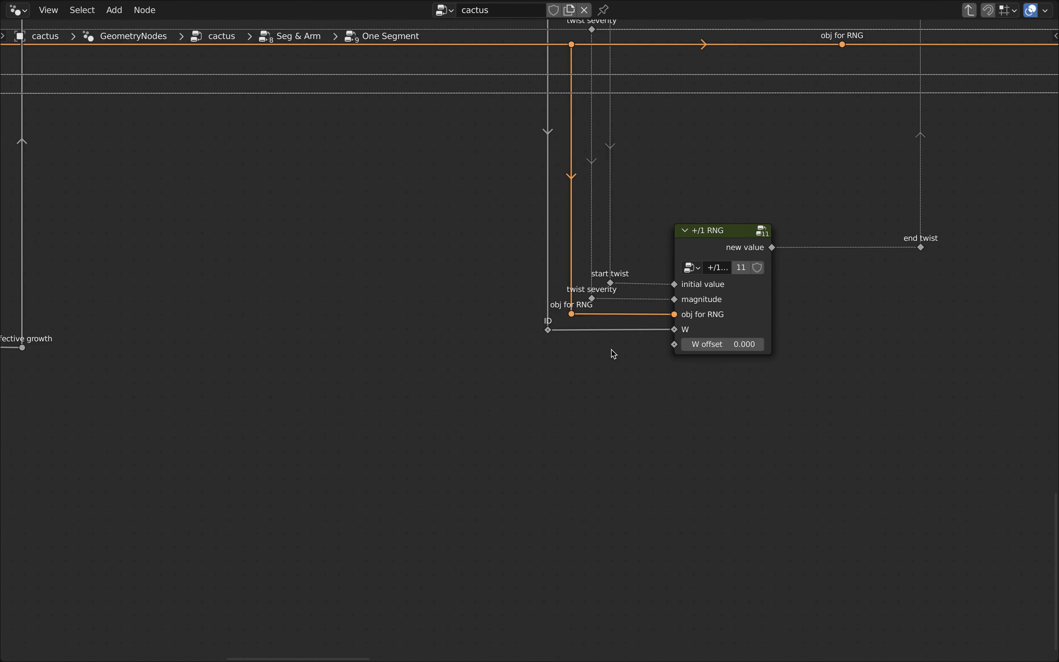
left_click_drag(529, 300, 587, 346)
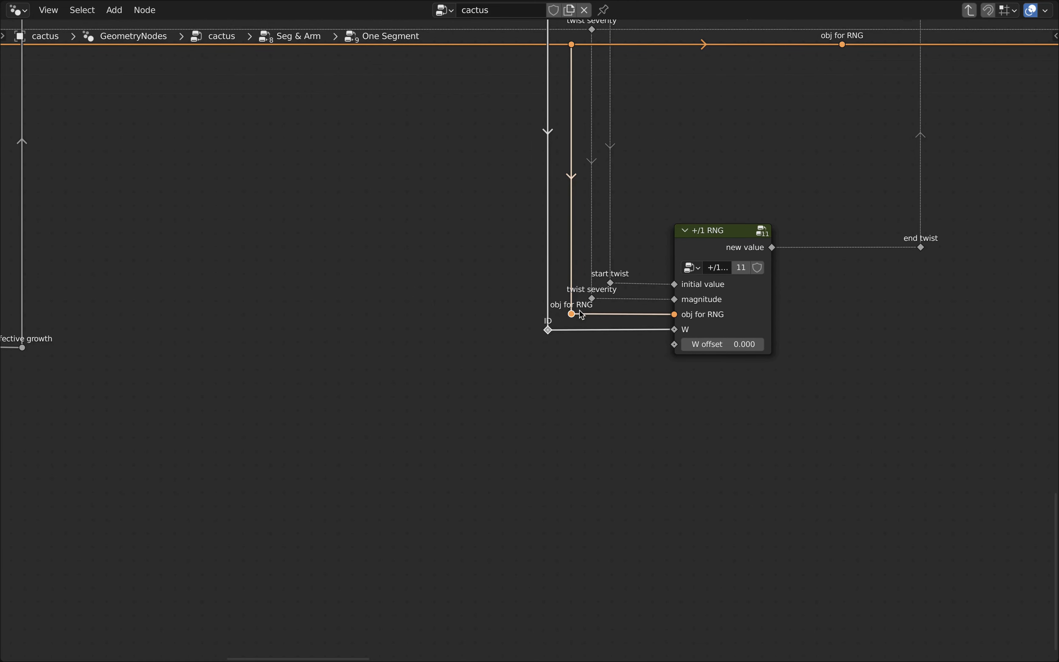
scroll(584, 338, "down", 2)
middle_click_drag(584, 338, 563, 289)
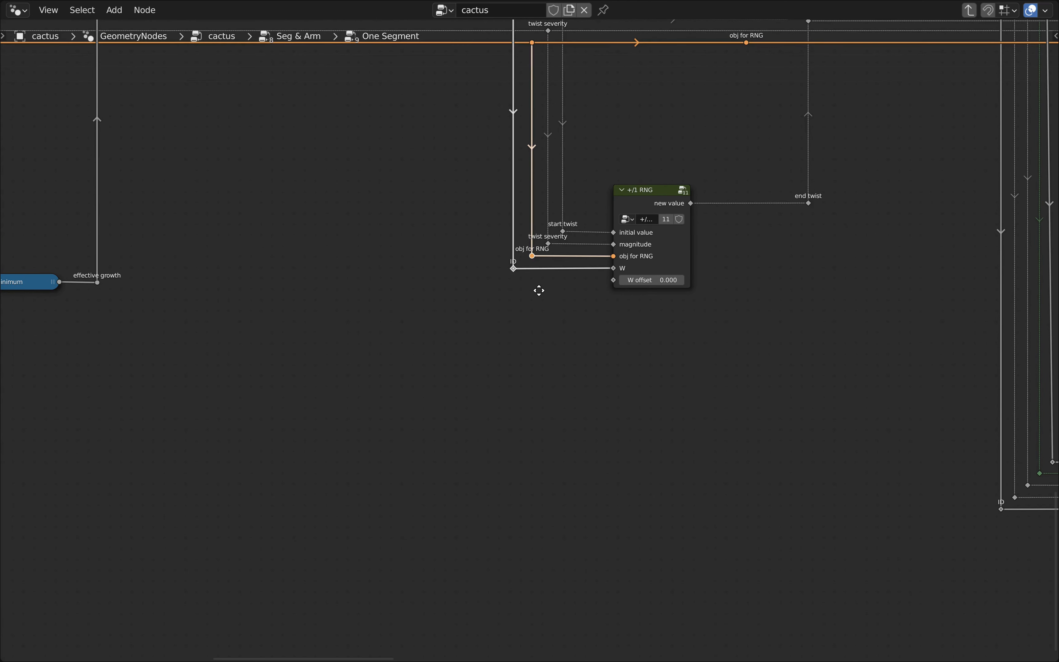
key("shift+d")
left_click(542, 458)
left_click_drag(537, 261, 532, 421)
left_click_drag(515, 269, 515, 437)
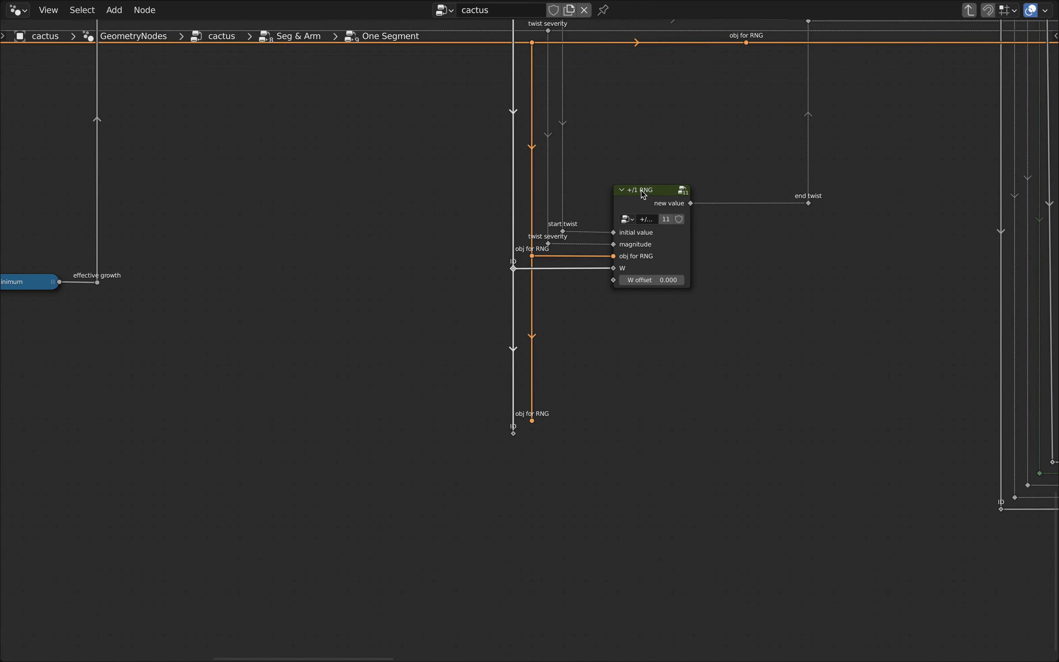
Move the copied obj for RNG and ID reroutes farther down below the +/1 RNG node
scroll(610, 443, "down", 2)
middle_click_drag(610, 443, 501, 384)
left_click_drag(467, 424, 407, 355)
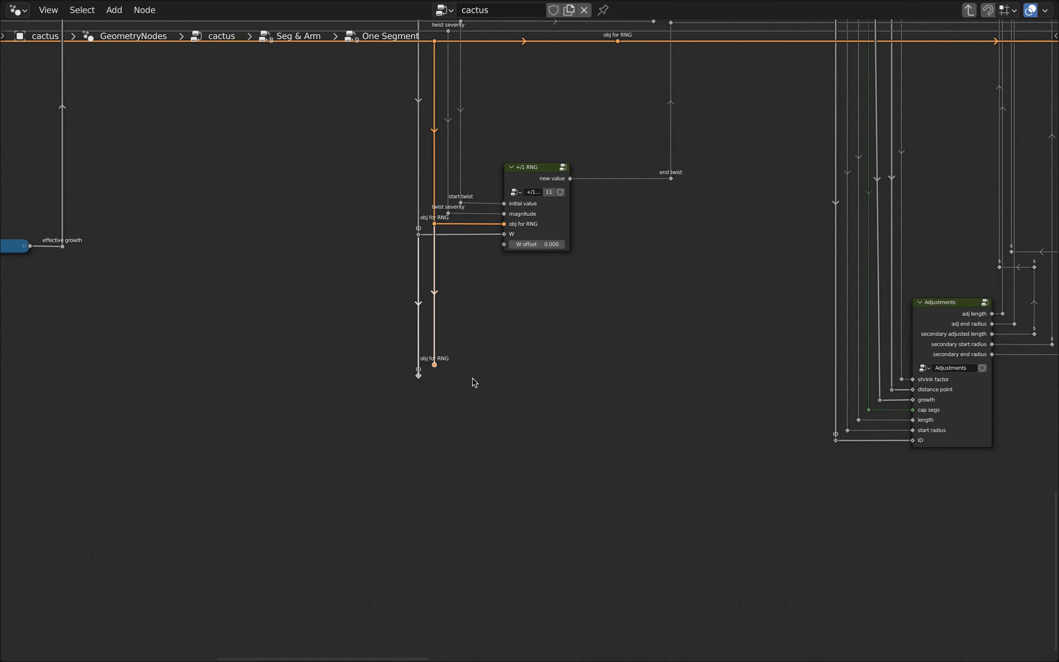
key("g")
left_click(471, 438)
Duplicate the end twist +/1 RNG node below the original and connect the lower obj for RNG and ID reroutes to its obj for RNG and W inputs
left_click(583, 266)
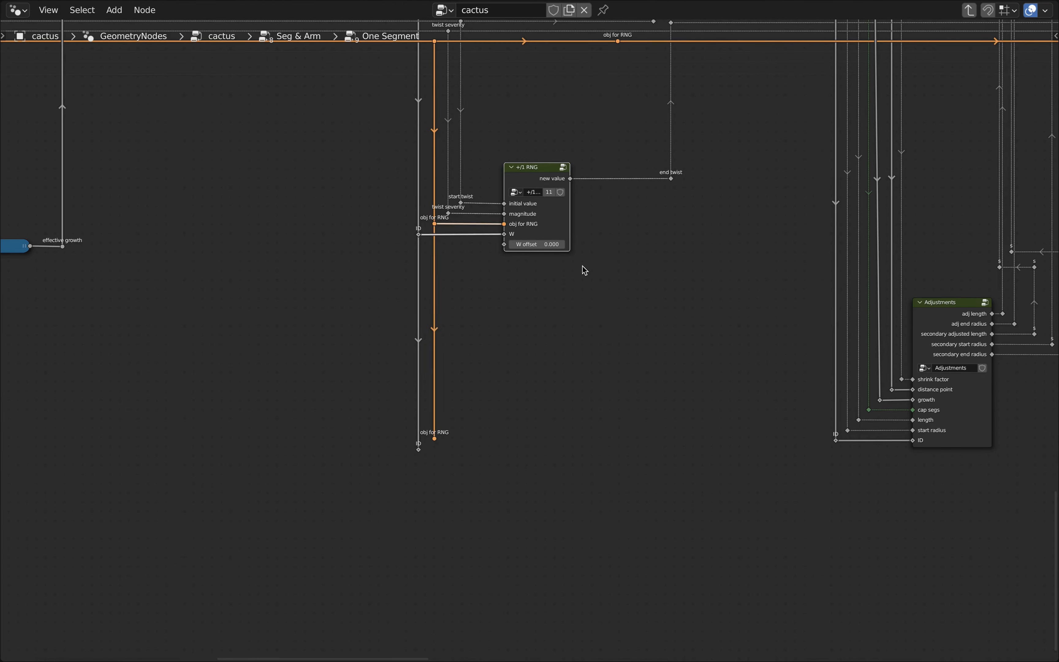
key("shift+d")
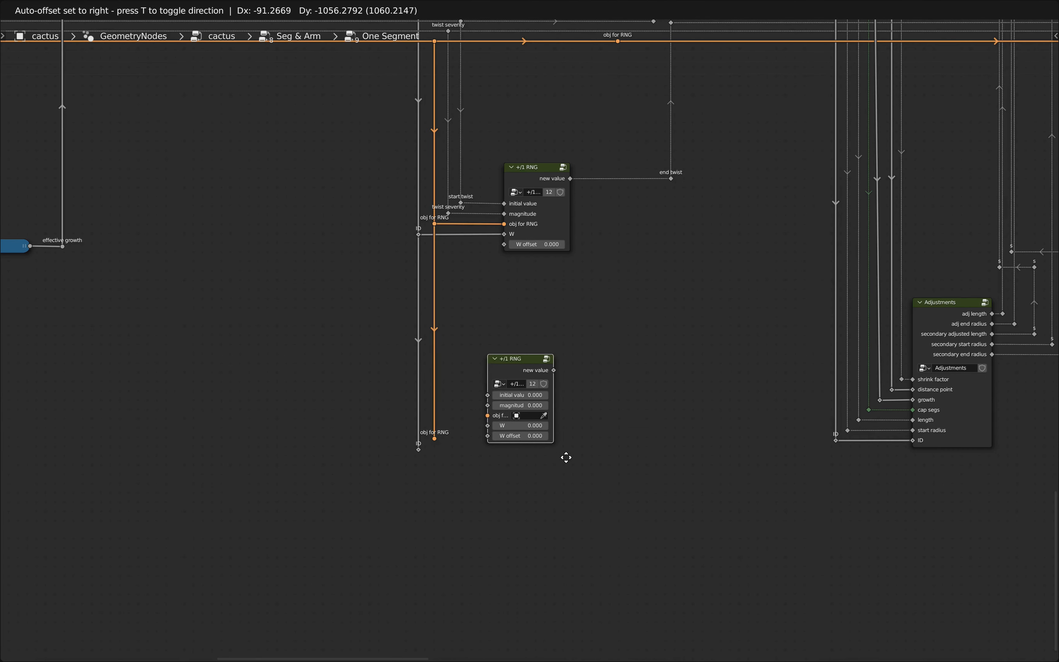
left_click(556, 481)
scroll(453, 469, "up", 5)
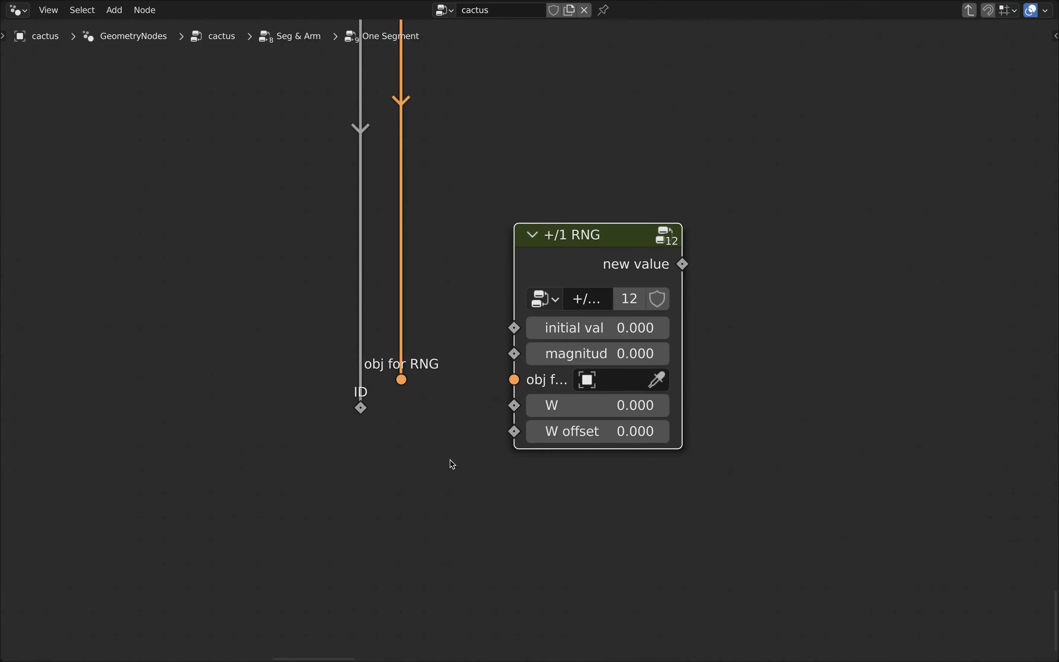
left_click_drag(399, 374, 520, 373)
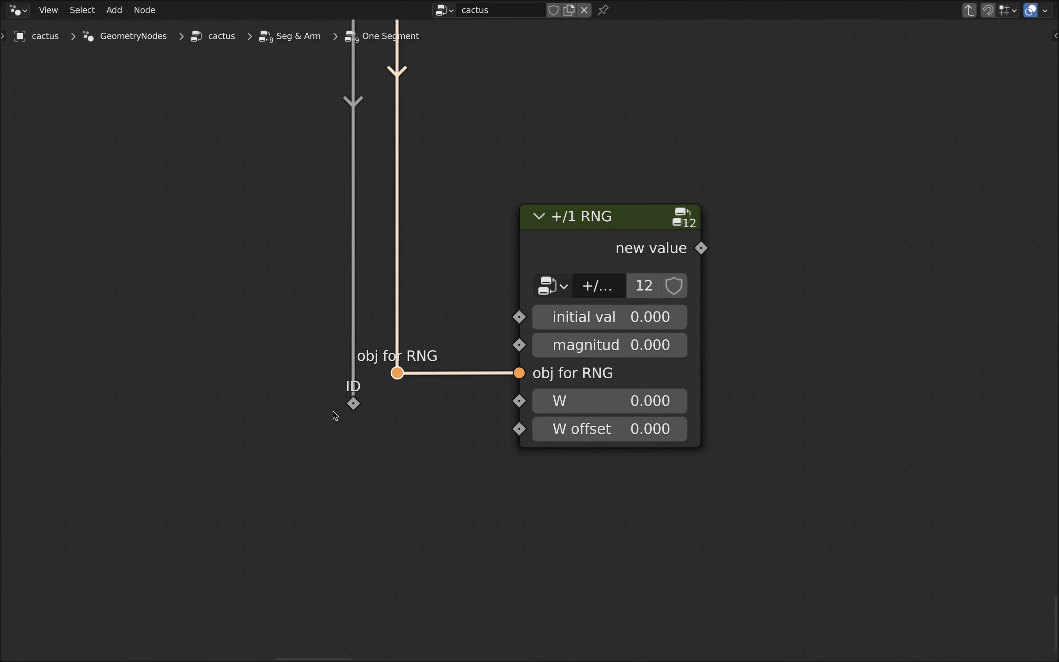
left_click_drag(354, 404, 520, 402)
Add a reroute on the cap segs link beside One Segment's Group Input and label it cap segs
scroll(508, 450, "down", 5)
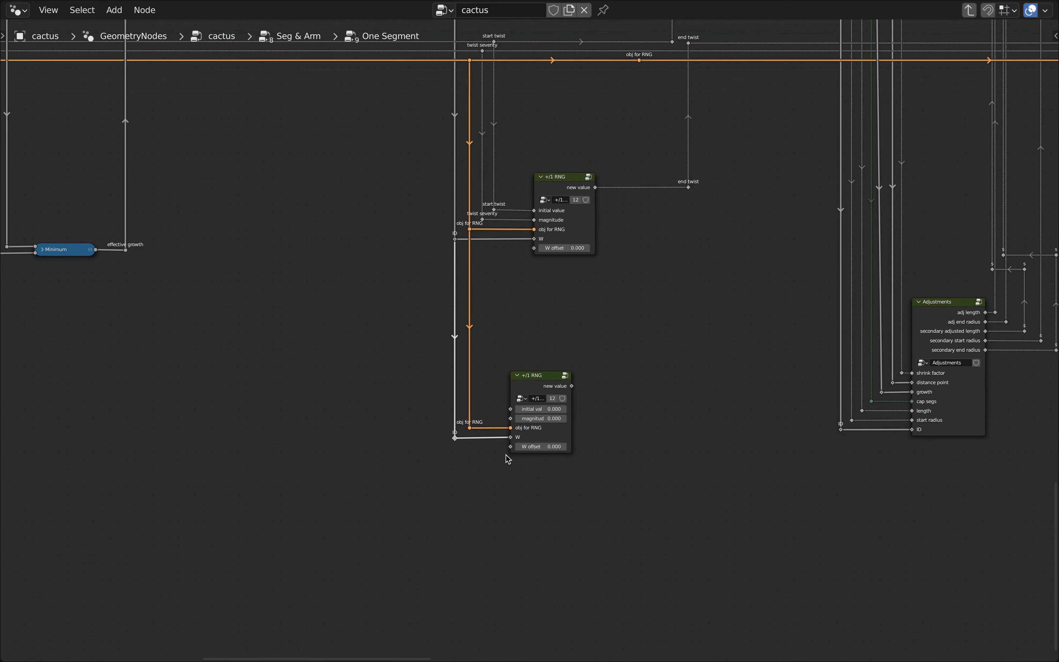
scroll(507, 455, "down", 3)
middle_click_drag(500, 373, 731, 360)
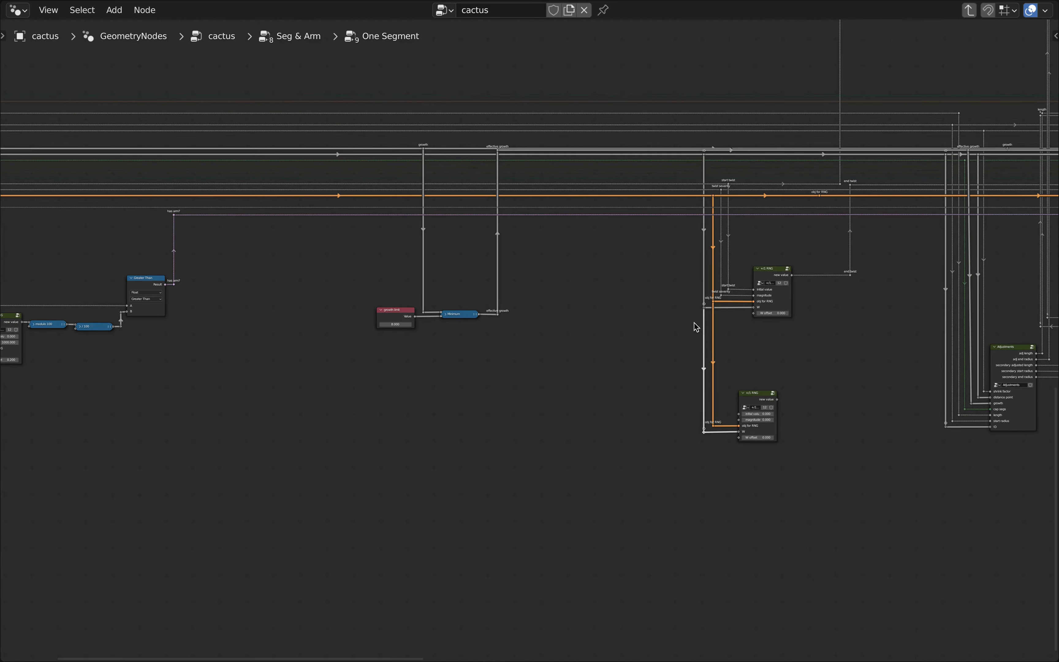
scroll(685, 176, "down", 5)
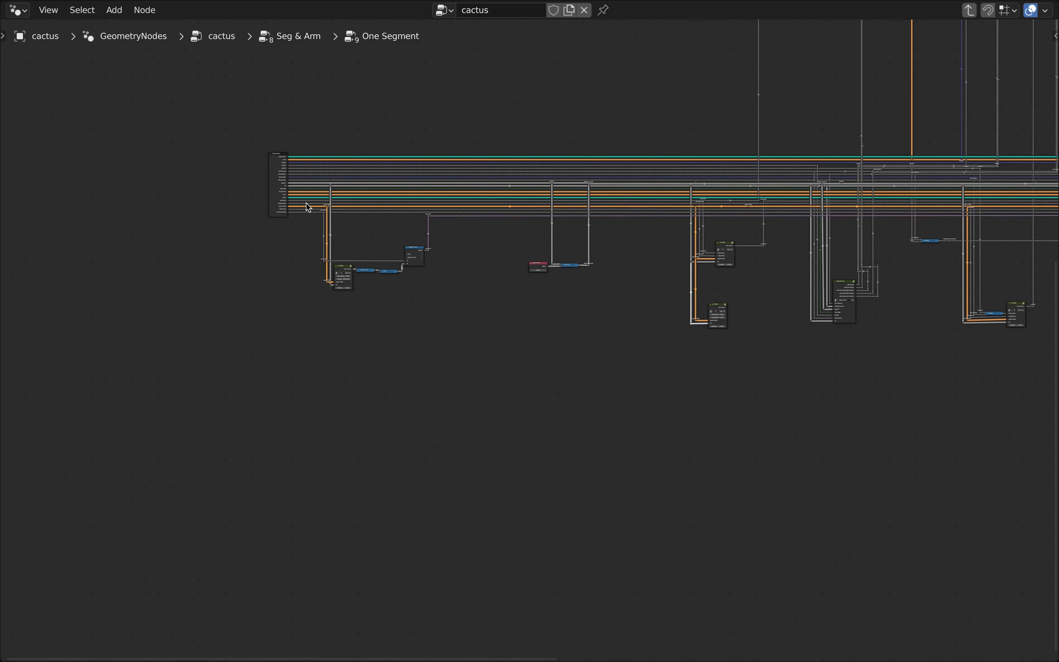
scroll(308, 207, "up", 8)
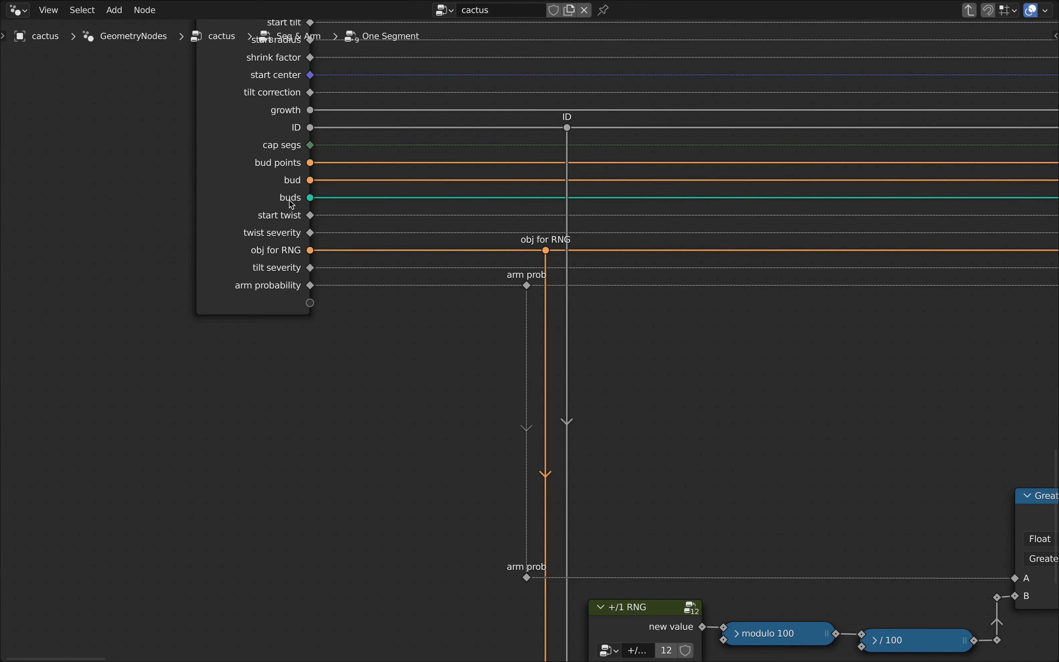
scroll(783, 157, "down", 5)
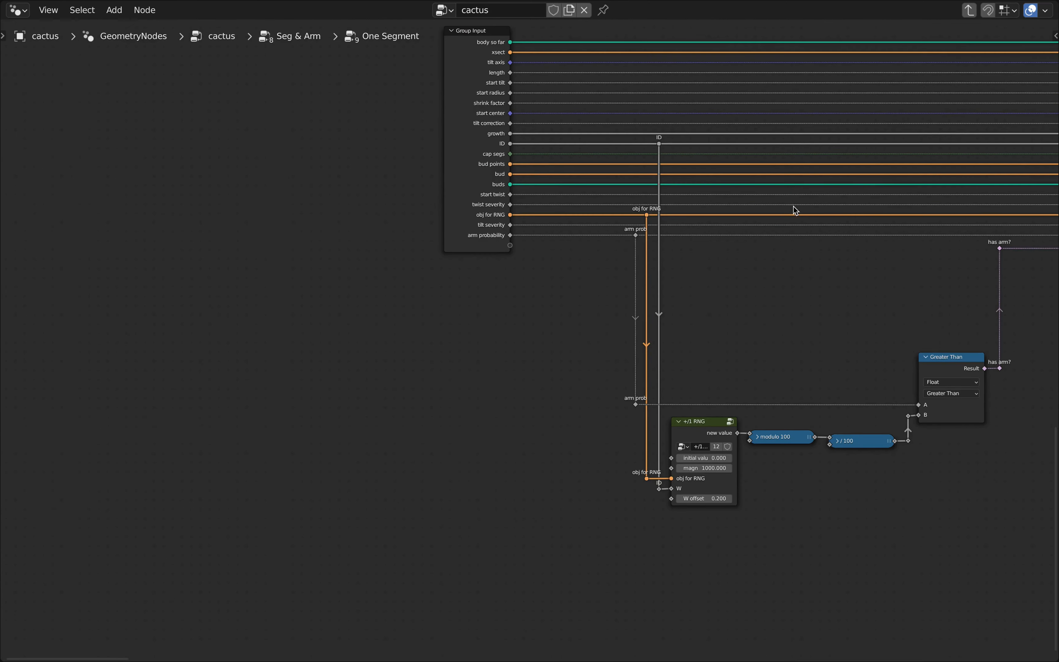
middle_click_drag(820, 242, 497, 302)
scroll(586, 230, "up", 7)
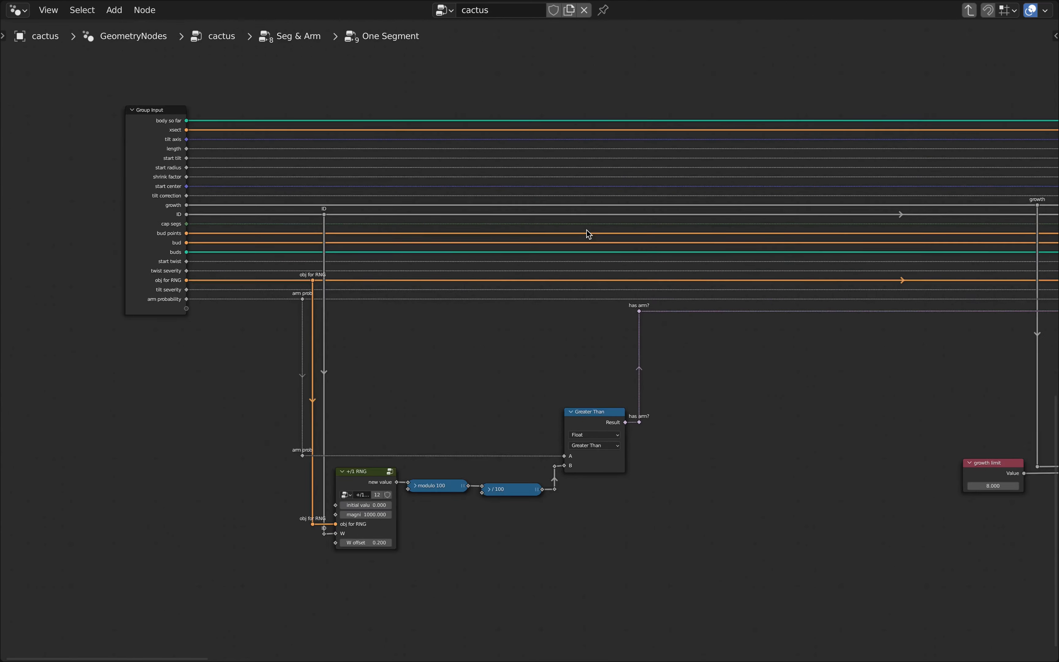
right_click_drag(586, 230, 589, 221, "shift")
key("F2")
type("cap segs")
key("Return")
Move the cap segs reroute along its link to just before the end twist +/1 RNG node's ID line
scroll(599, 239, "down", 8)
middle_click_drag(626, 303, 227, 306)
key("g")
key("x")
left_click(865, 311)
middle_click_drag(865, 311, 588, 295)
Duplicate the cap segs reroute straight down, link the copy to the original, and lower it beside the bottom +/1 RNG node
scroll(578, 245, "up", 7)
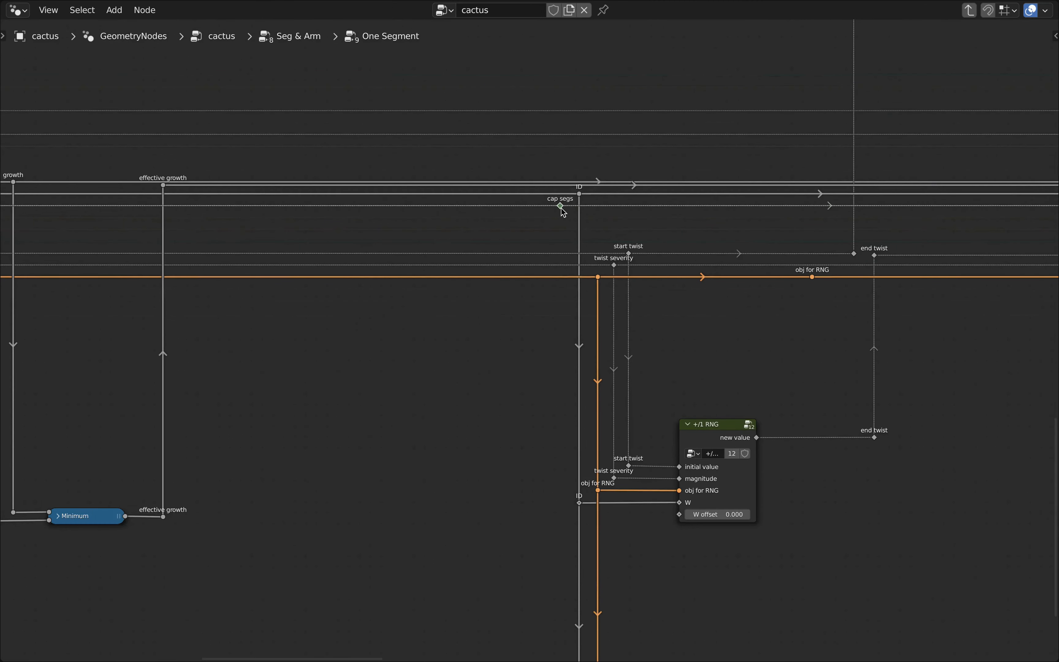
key("shift+d")
key("y")
left_click(563, 366)
right_click_drag(562, 214, 561, 341, "alt")
middle_click_drag(588, 410, 501, 194)
key("g")
key("y")
left_click(533, 480)
Move both cap segs reroutes sideways to between the effective growth line and the +/1 RNG nodes
scroll(533, 453, "down", 7)
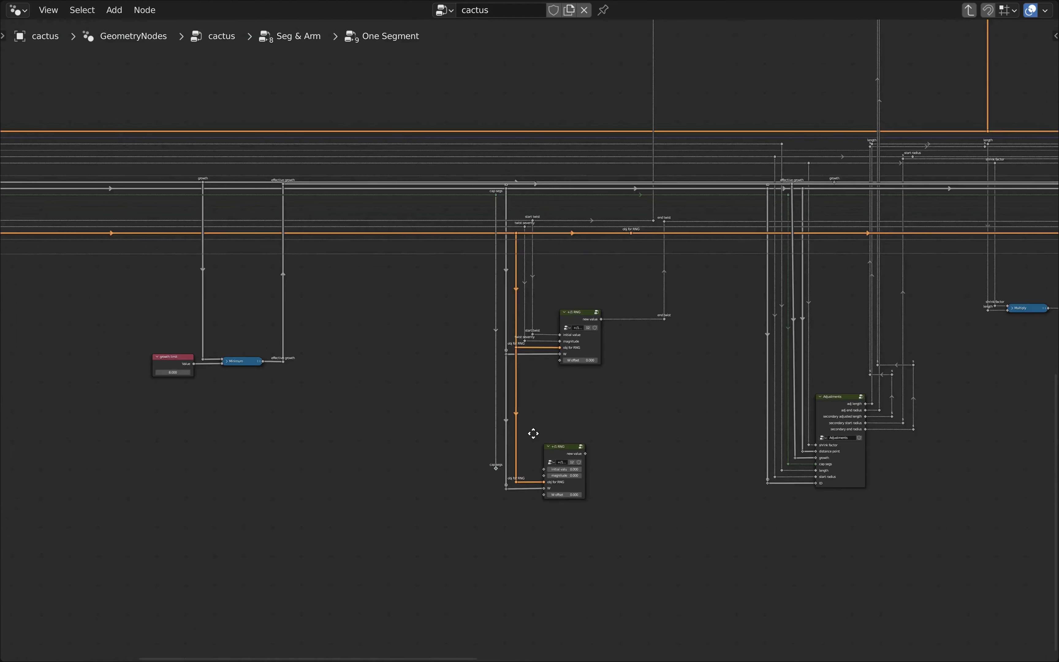
middle_click_drag(534, 433, 622, 433)
left_click(583, 191, "shift")
key("g")
key("x")
left_click(487, 227)
Add a reroute on the growth limit link into Minimum, duplicate it straight down with a link, and label the copy growth limit
middle_click_drag(488, 485, 478, 319)
scroll(479, 319, "up", 4)
scroll(243, 205, "up", 3)
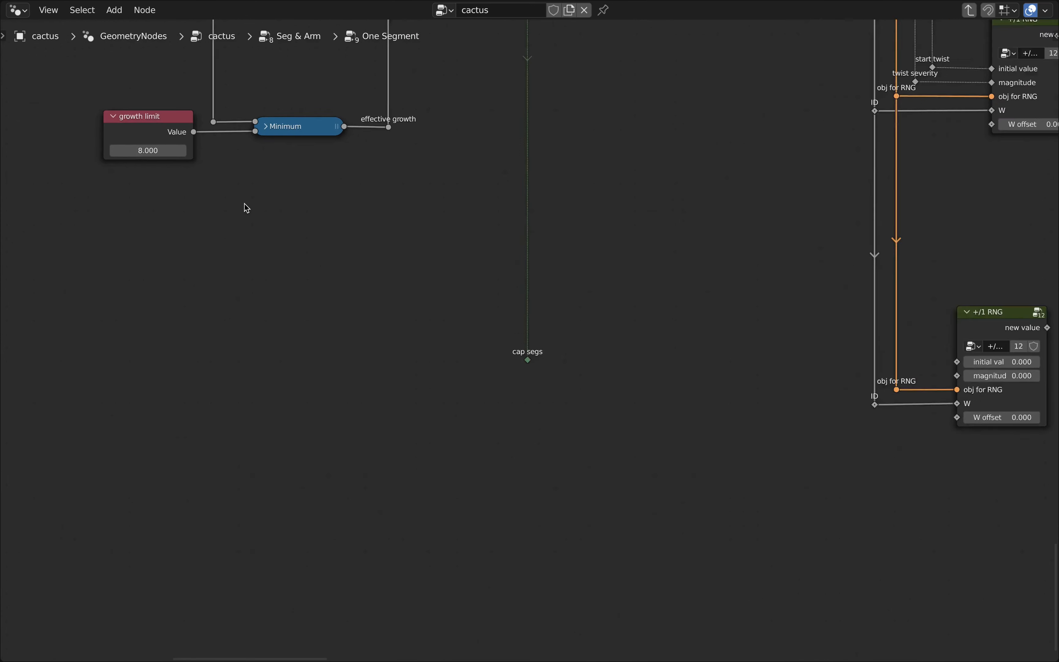
left_click(146, 112)
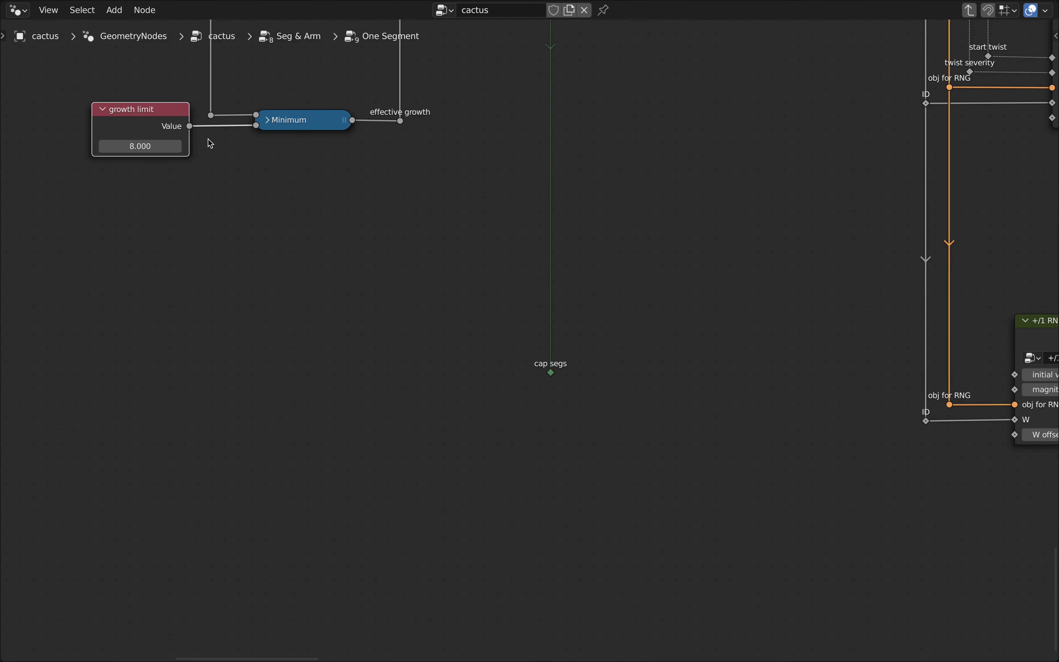
right_click_drag(224, 120, 226, 132, "shift")
key("shift+d")
key("y")
left_click(239, 258)
left_click_drag(225, 126, 225, 247)
key("F2")
type("growth limit")
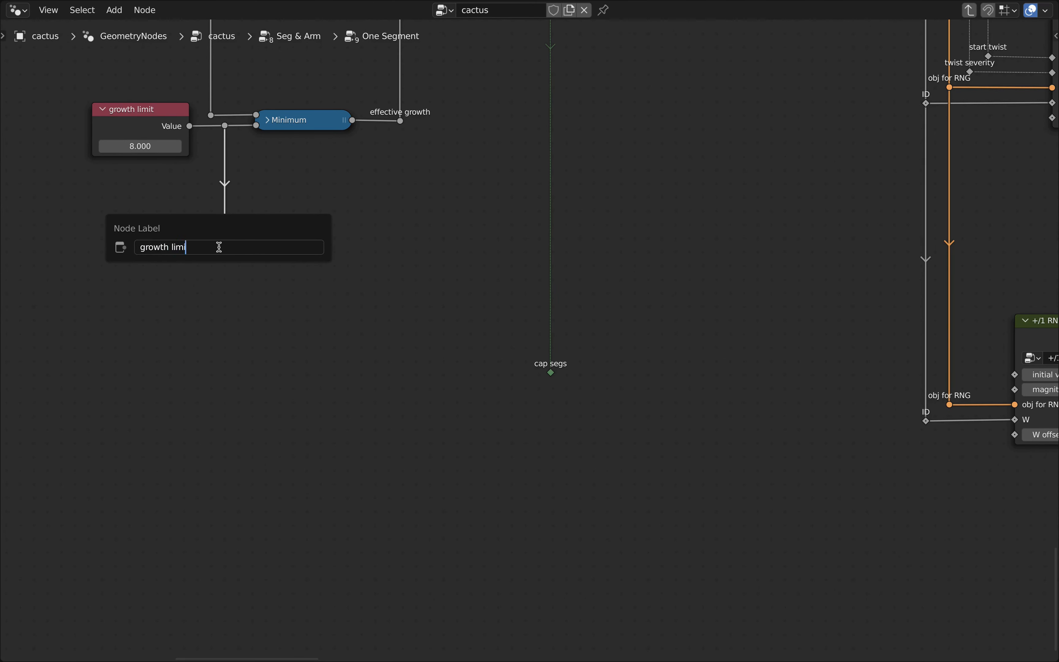
key("Return")
Place a linked second growth limit reroute toward the cap segs line and lower both growth limit reroutes to the lower cap segs reroute's height
key("g")
left_click(397, 269)
left_click(222, 239, "shift")
key("g")
key("y")
left_click(433, 350)
scroll(402, 296, "down", 5)
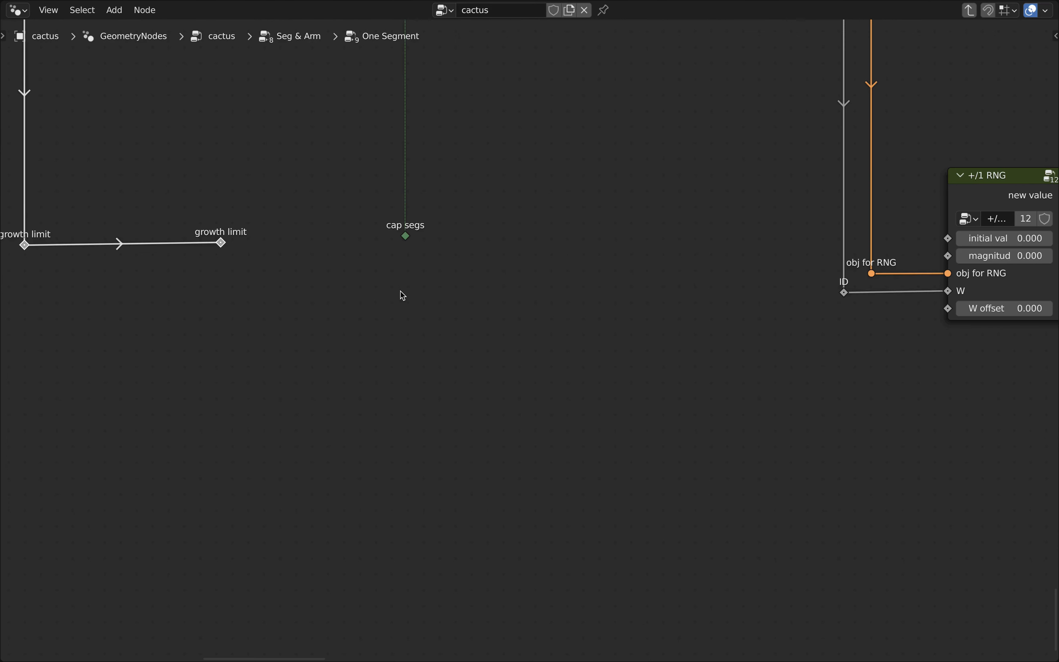
scroll(408, 292, "down", 1)
middle_click_drag(464, 296, 427, 329)
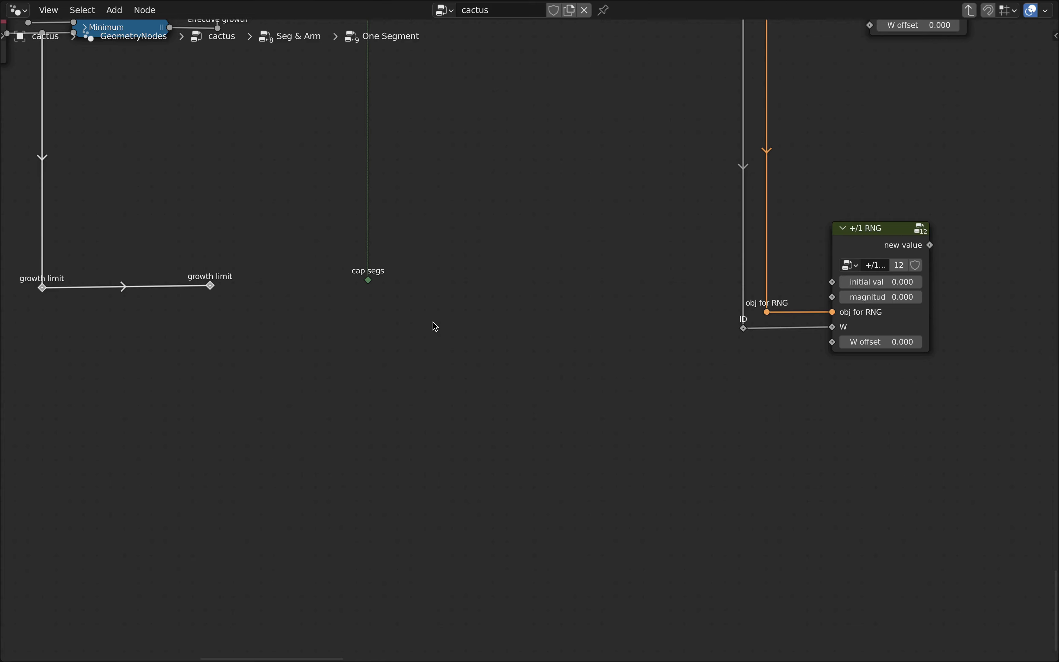
scroll(437, 287, "down", 1)
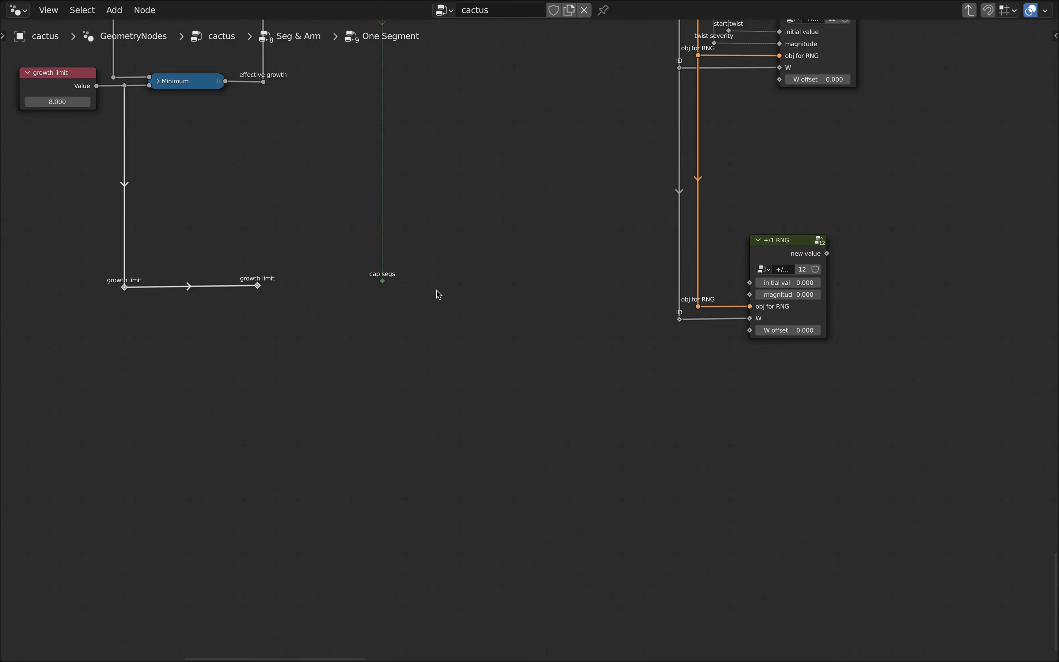
middle_click_drag(436, 291, 464, 286)
scroll(457, 294, "up", 3)
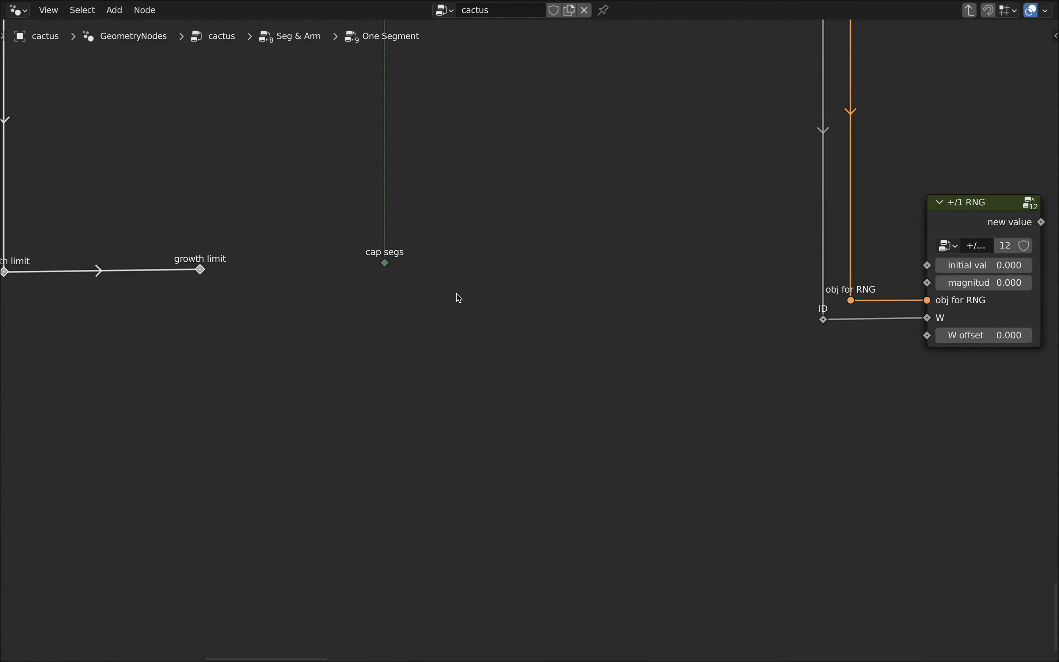
scroll(457, 294, "down", 1)
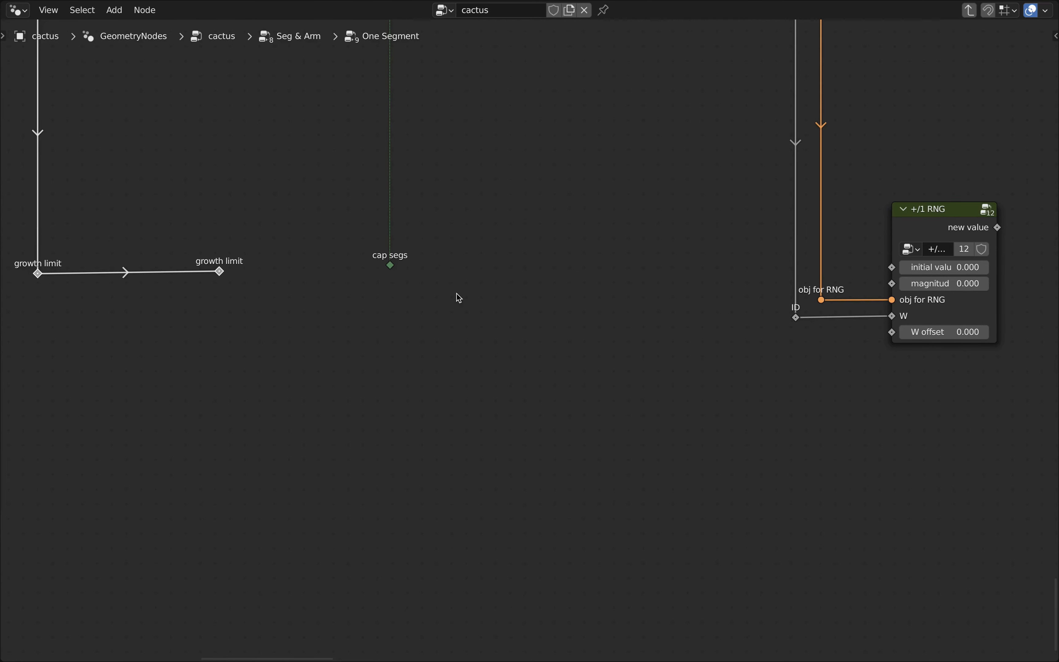
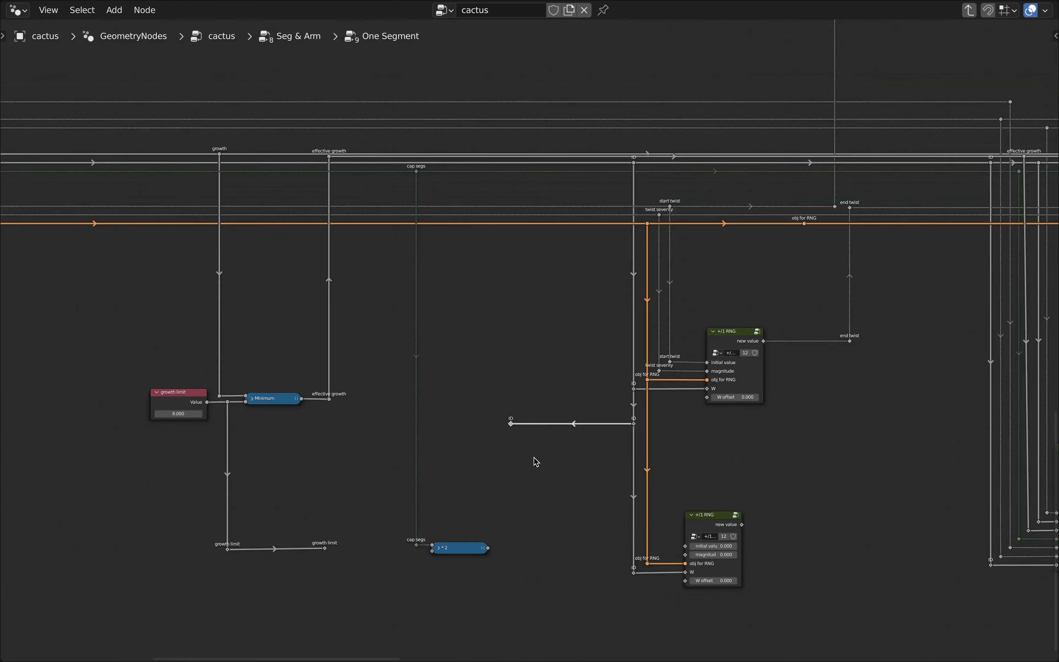
Duplicate the branched ID reroute below itself and link the copy to it
scroll(541, 613, "up", 8)
key("shift+d")
right_click_drag(483, 237, 486, 349, "alt")
Collapse the Add math node and feed it the * 2 result and the lower ID reroute
scroll(534, 613, "up", 7)
key("h")
left_click_drag(525, 272, 503, 295)
left_click_drag(446, 157, 373, 300)
Move the branched ID reroutes and the Add node horizontally, closer to the * 2 node
scroll(379, 335, "down", 5)
left_click_drag(515, 384, 382, 71)
key("g")
key("x")
scroll(519, 337, "down", 3)
key("g")
key("x")
left_click(500, 266)
Add a Math node set to Subtract below the Add node and collapse it
scroll(511, 336, "up", 3)
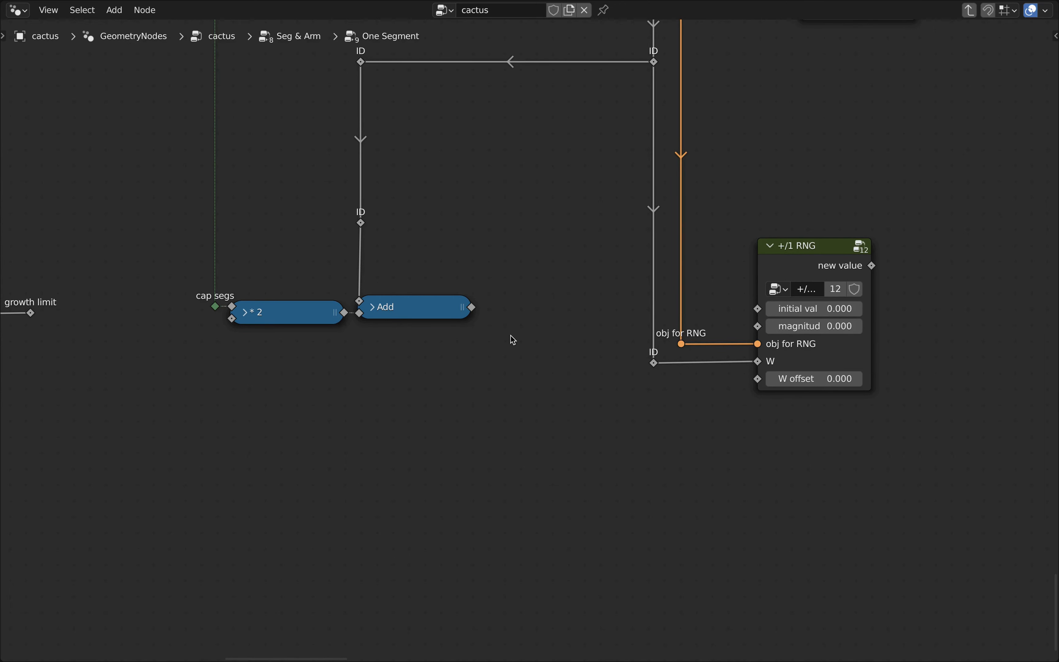
scroll(511, 336, "down", 6)
key("q")
left_click(596, 345)
left_click(594, 348)
scroll(602, 370, "up", 9)
left_click(603, 371)
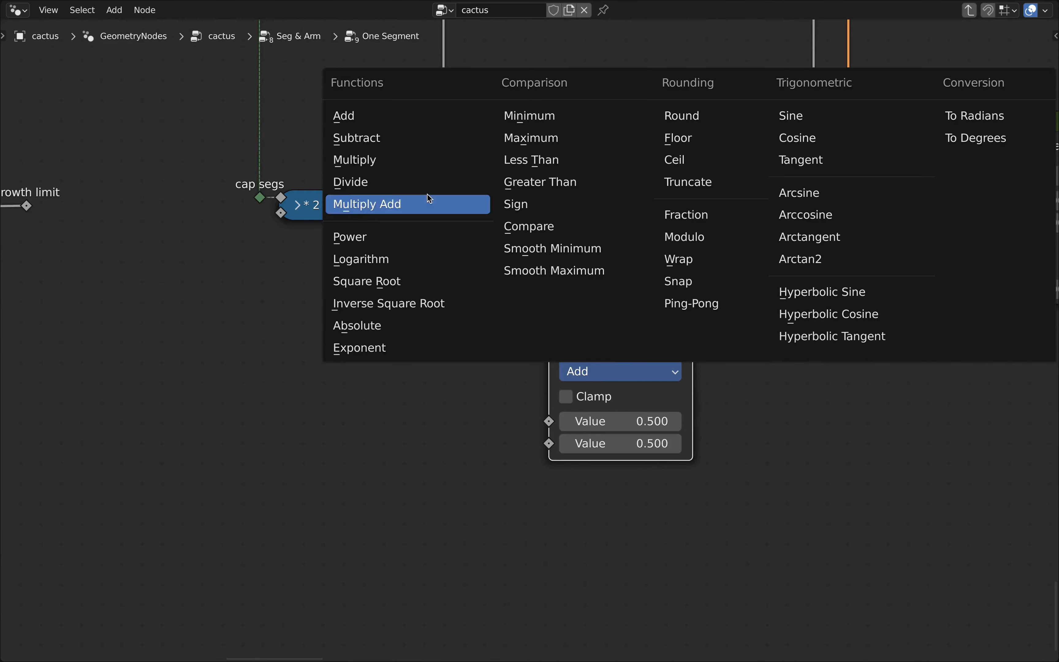
left_click(377, 137)
key("h")
Connect the growth limit reroute to Subtract's first value and the Add result to its second value
middle_click_drag(541, 364, 512, 393)
left_click_drag(492, 264, 466, 364)
left_click_drag(51, 270, 466, 352)
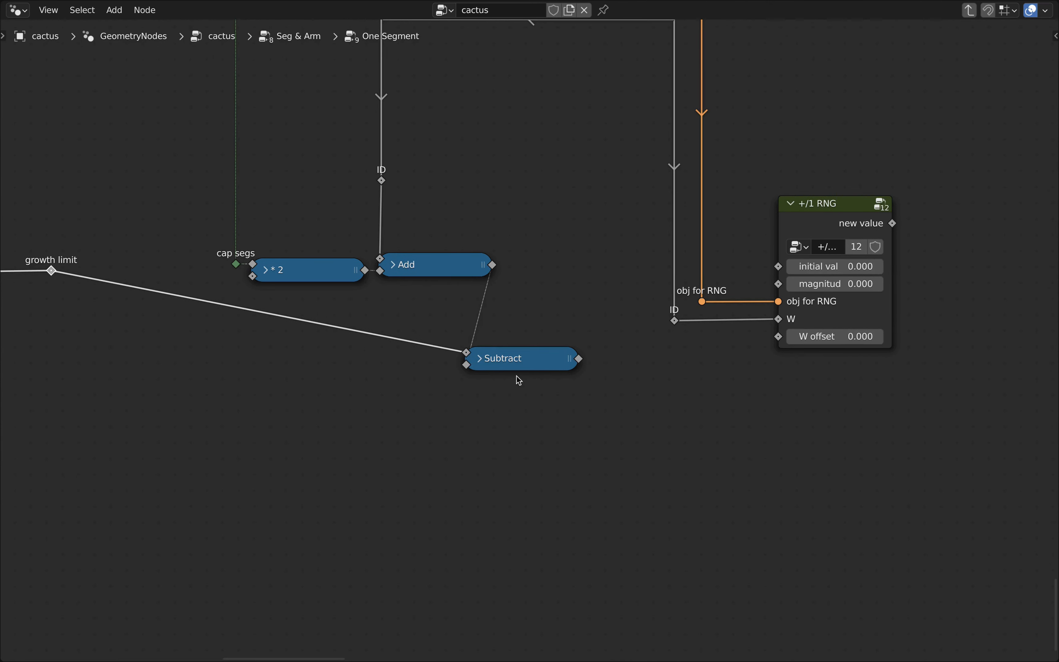
Add a Math node set to Maximum below and after the Subtract node
scroll(542, 374, "down", 4)
middle_click_drag(542, 374, 458, 343)
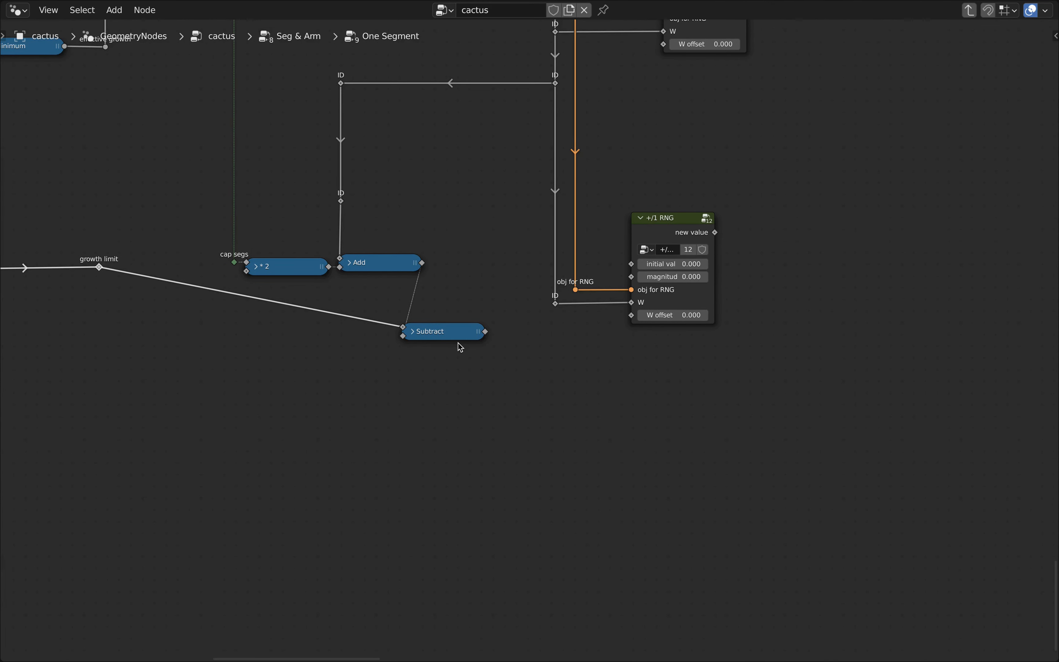
scroll(508, 373, "up", 4)
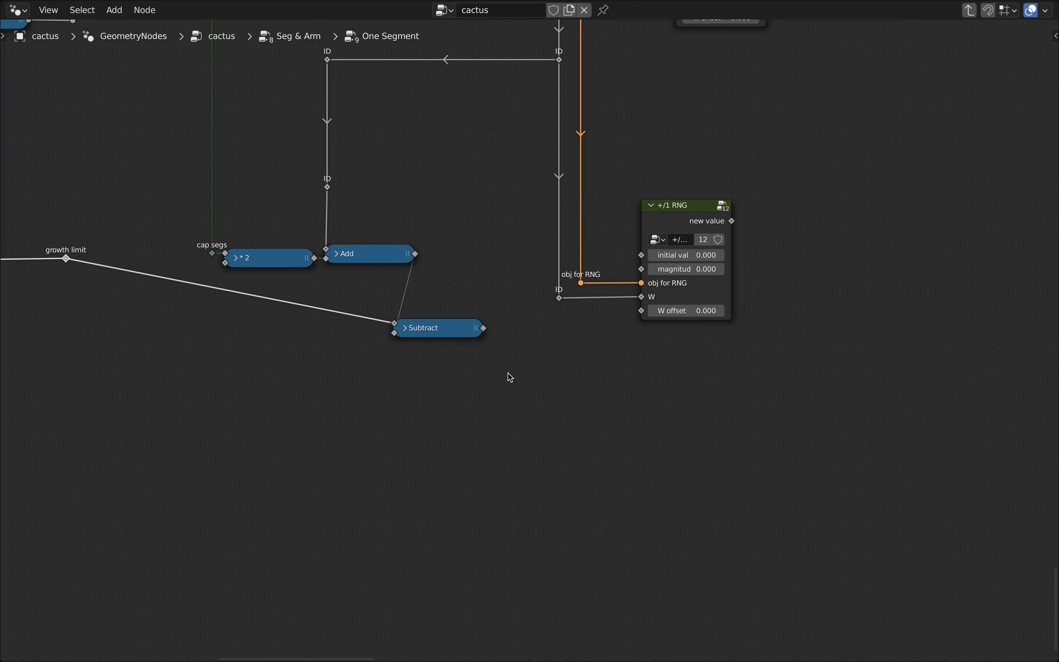
key("q")
left_click(508, 373)
left_click(565, 425)
left_click(558, 388)
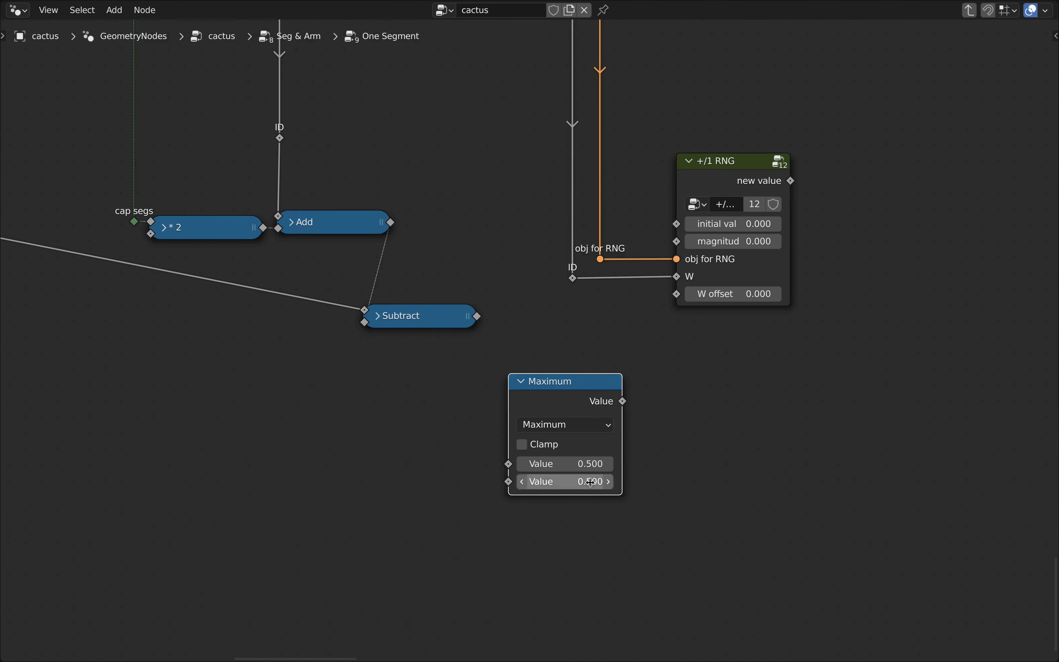
Label the Maximum node max vs 0, collapse it, and feed it the Subtract result
key("F2")
type("max vs 0")
key("Return")
key("h")
left_click_drag(478, 316, 509, 375)
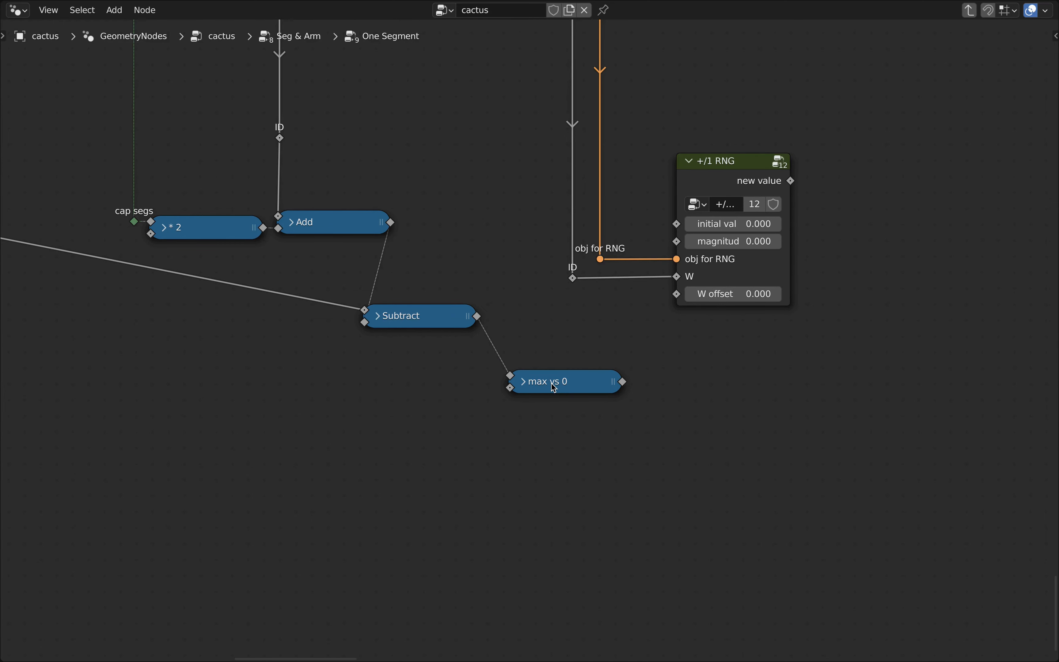
Add a collapsed Divide math node after max vs 0, enter its divisor, and connect the max vs 0 result to it
key("q")
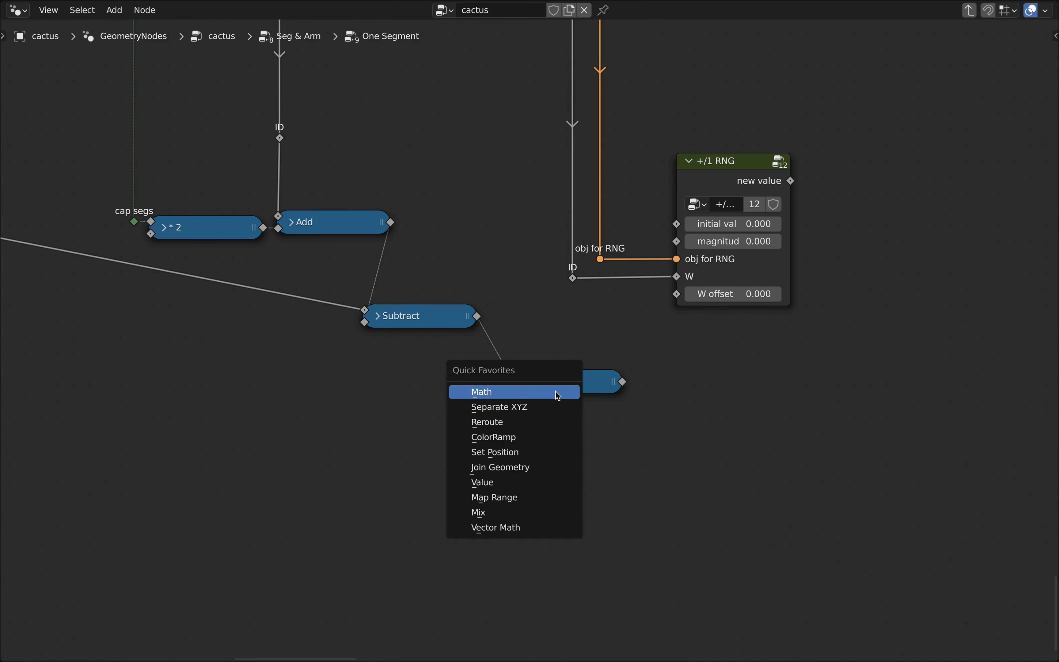
left_click(555, 391)
left_click(673, 403)
left_click(671, 445)
left_click(241, 296)
left_click(704, 502)
key("Return")
left_click(657, 406)
left_click_drag(625, 382, 651, 397)
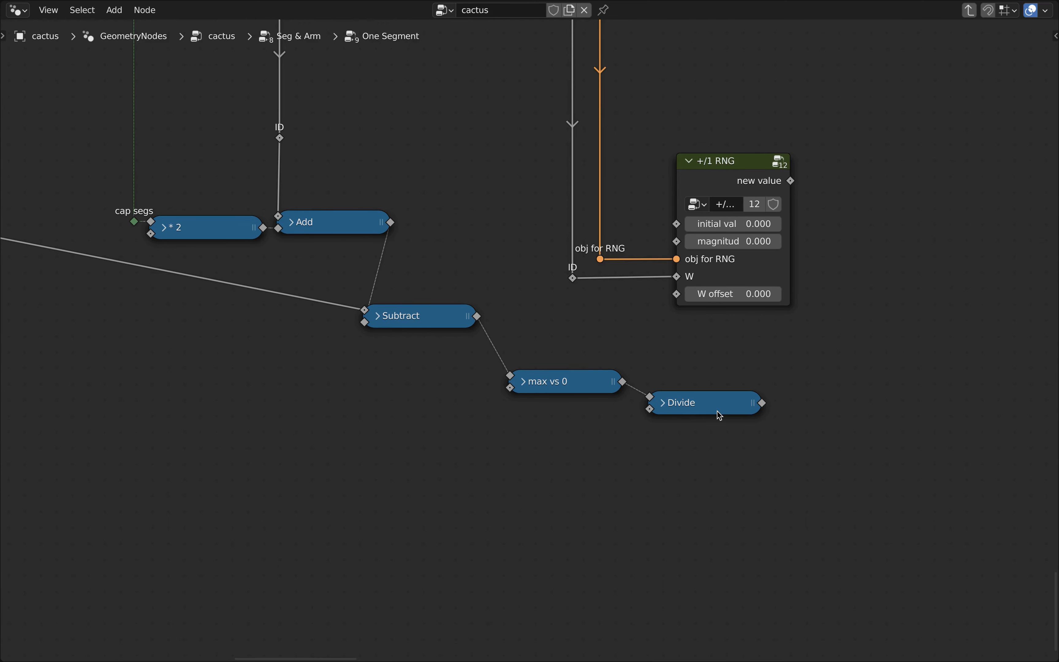
Duplicate the Add node after Divide, feeding it the Divide result and a new reroute placed on the Add-to-Subtract link
right_click_drag(362, 268, 402, 275, "shift")
left_click(328, 225)
key("shift+d")
left_click(847, 412)
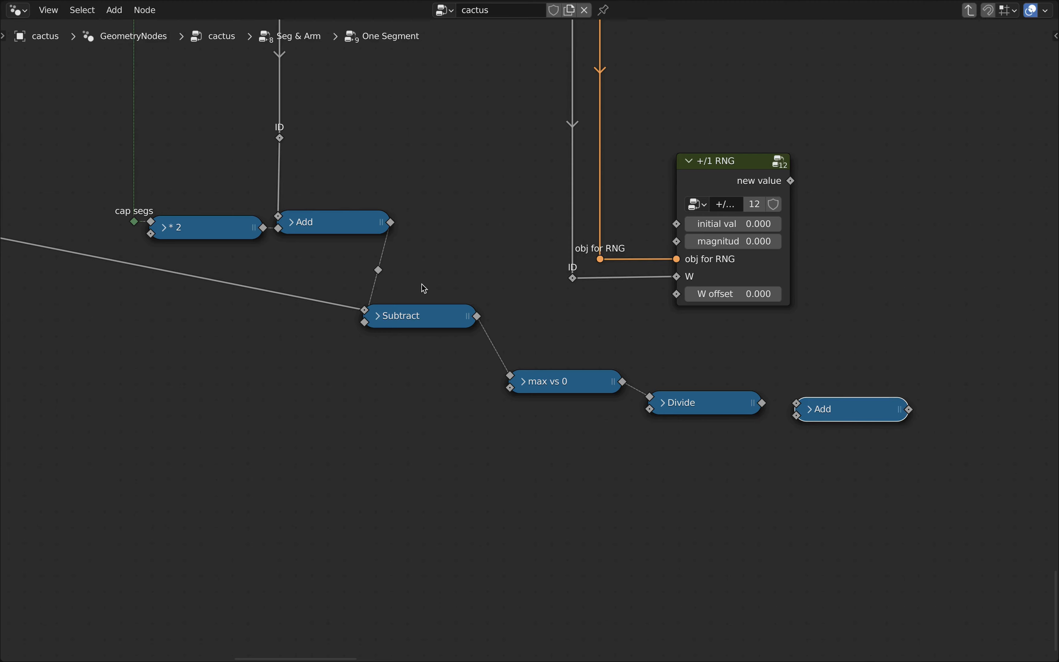
left_click_drag(379, 270, 798, 404)
left_click_drag(763, 403, 797, 416)
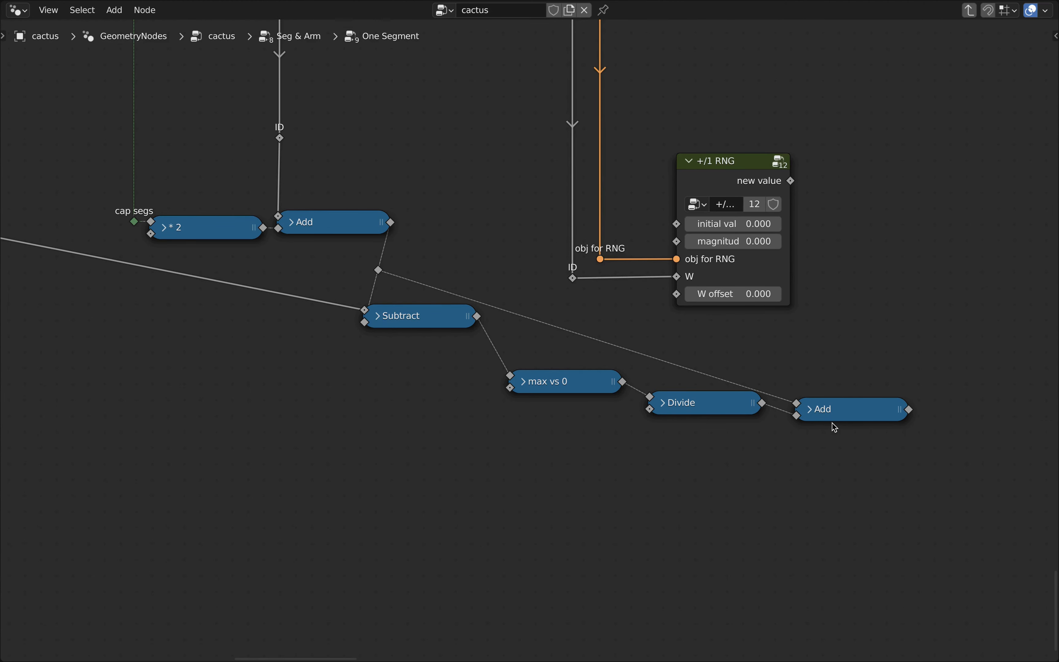
Connect the last Add result to the lower +/1 RNG node's initial value and the Divide result to its magnitude
mouse_move(912, 413)
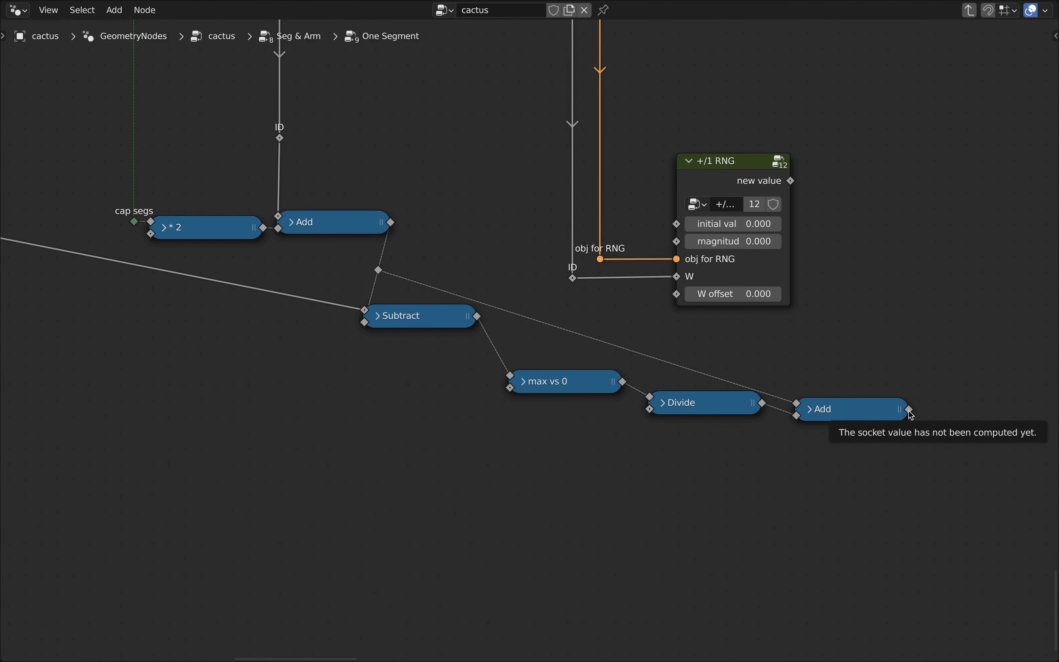
left_click_drag(912, 413, 679, 228)
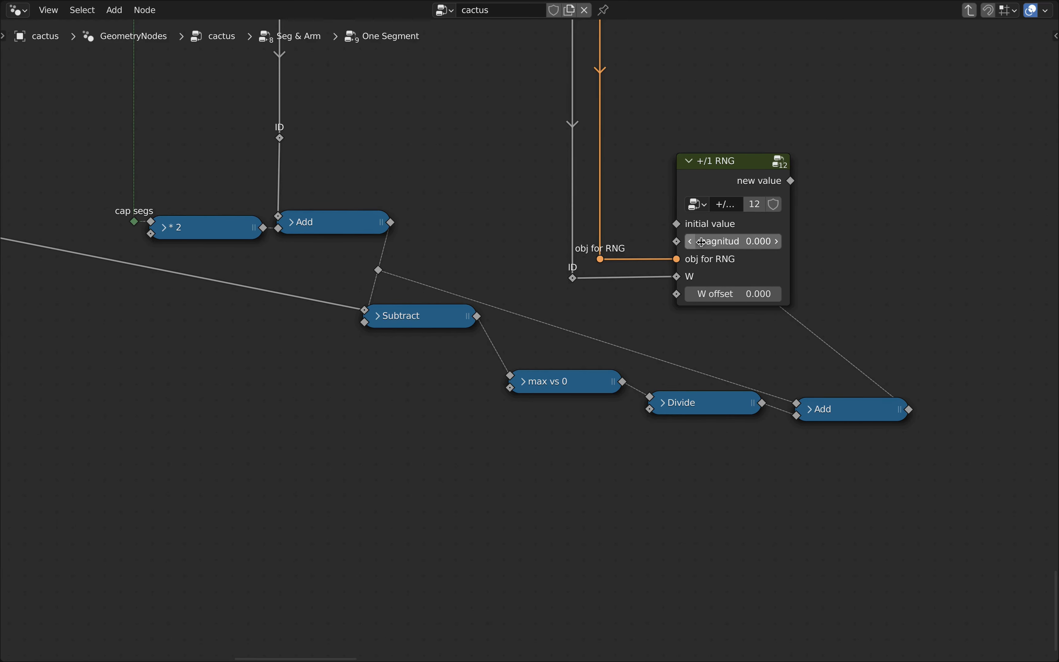
left_click_drag(764, 405, 678, 242)
Label the Divide node / 4
left_click(692, 405)
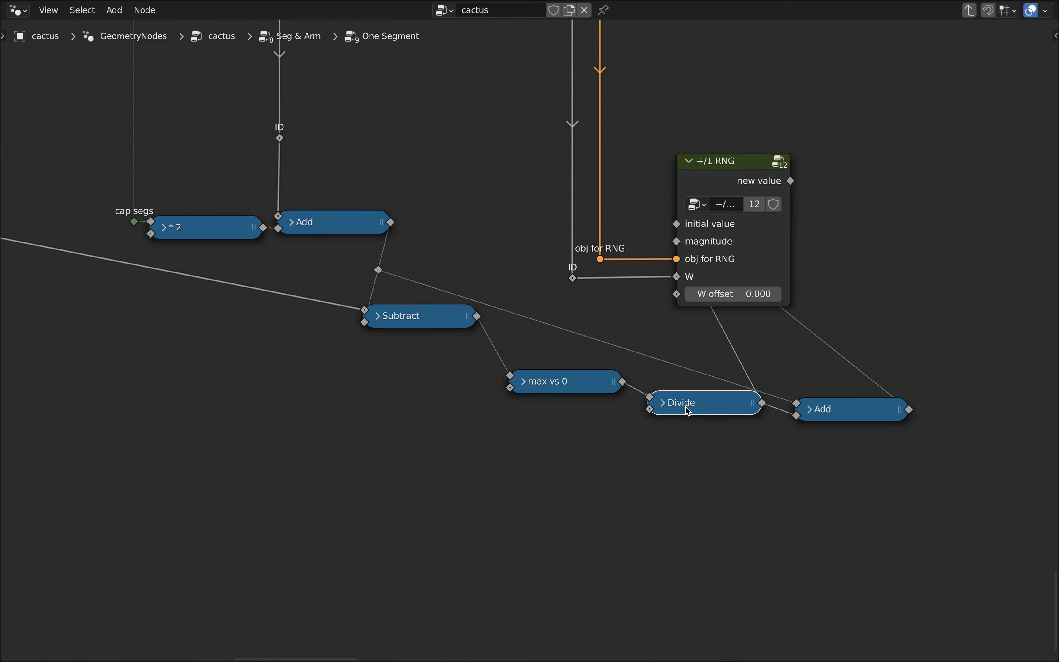
key("F2")
type("/ 4")
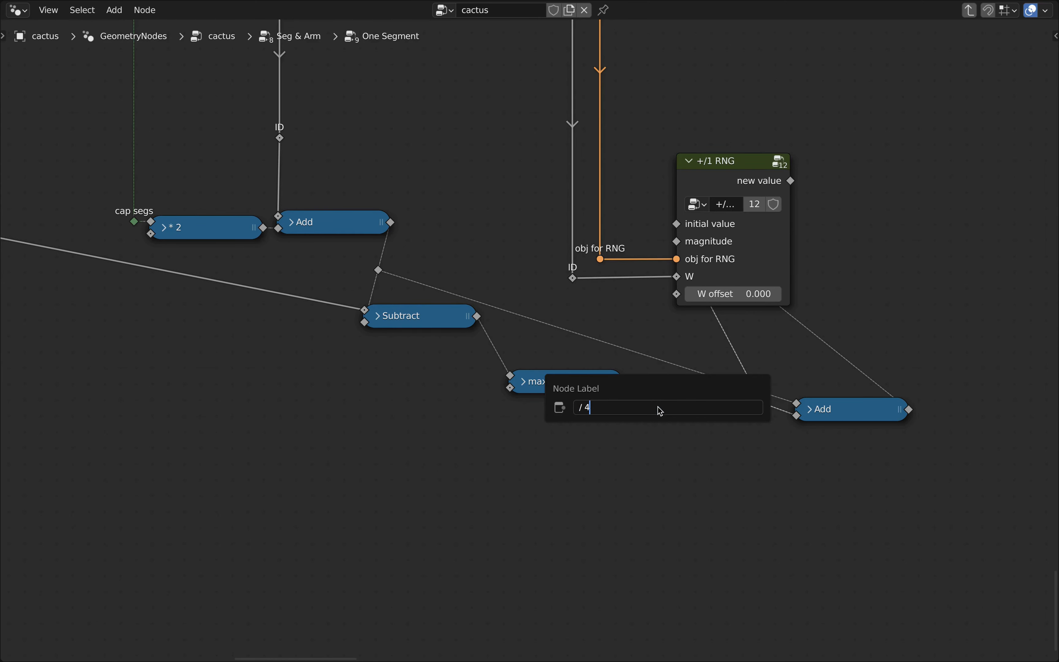
key("Return")
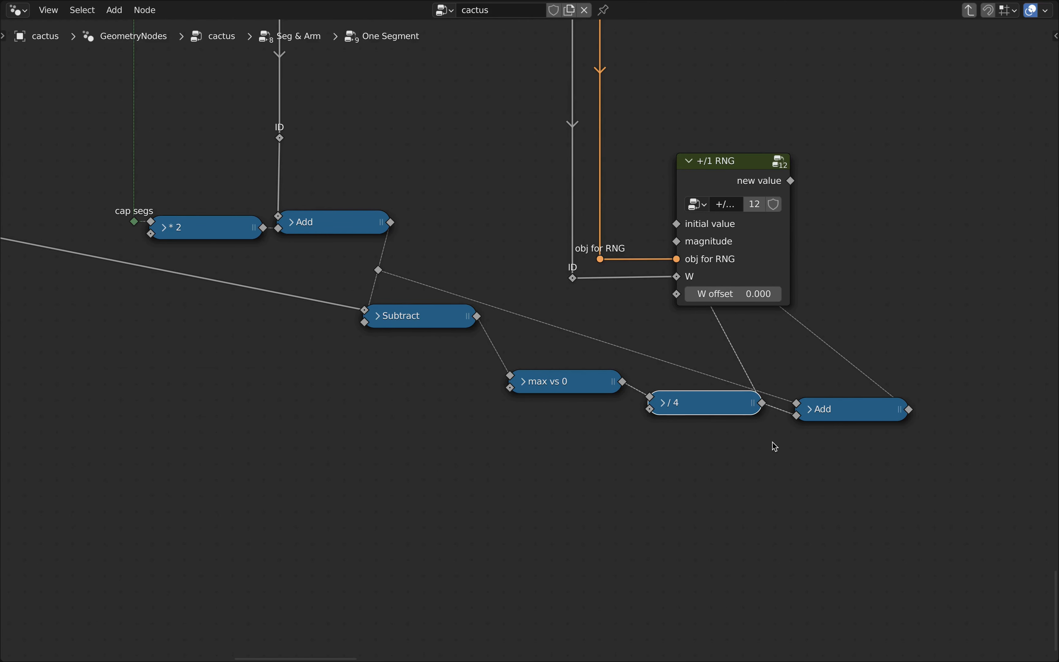
Connect the lower +/1 RNG node's new value to arm growth start on One Segment's Group Output
scroll(773, 443, "down", 6)
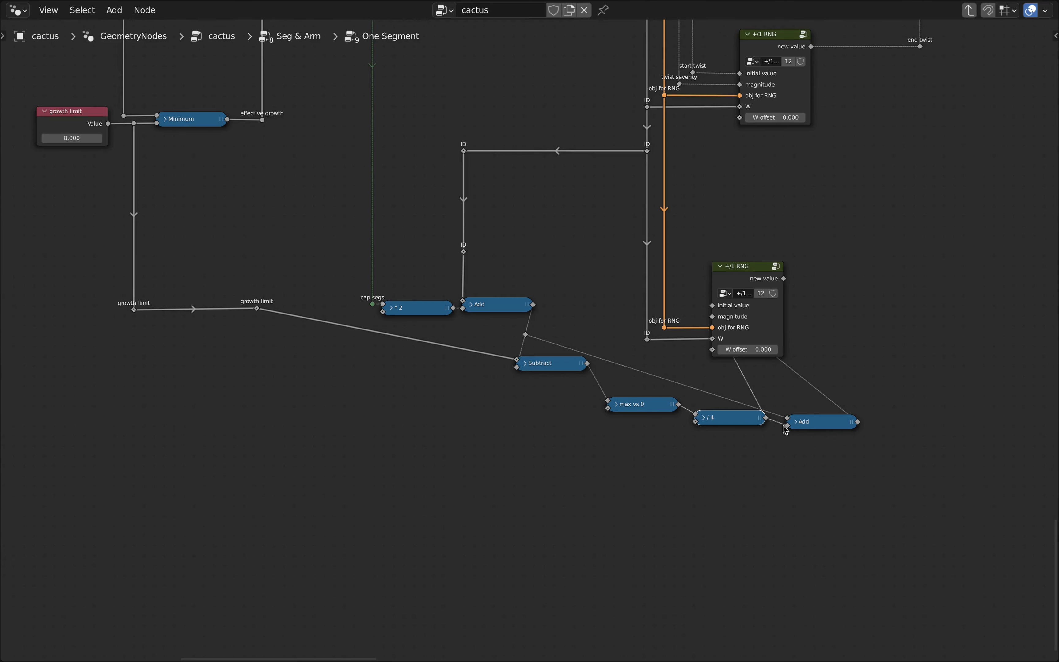
middle_click_drag(848, 351, 312, 466)
left_click_drag(248, 397, 607, 312)
scroll(718, 416, "down", 8)
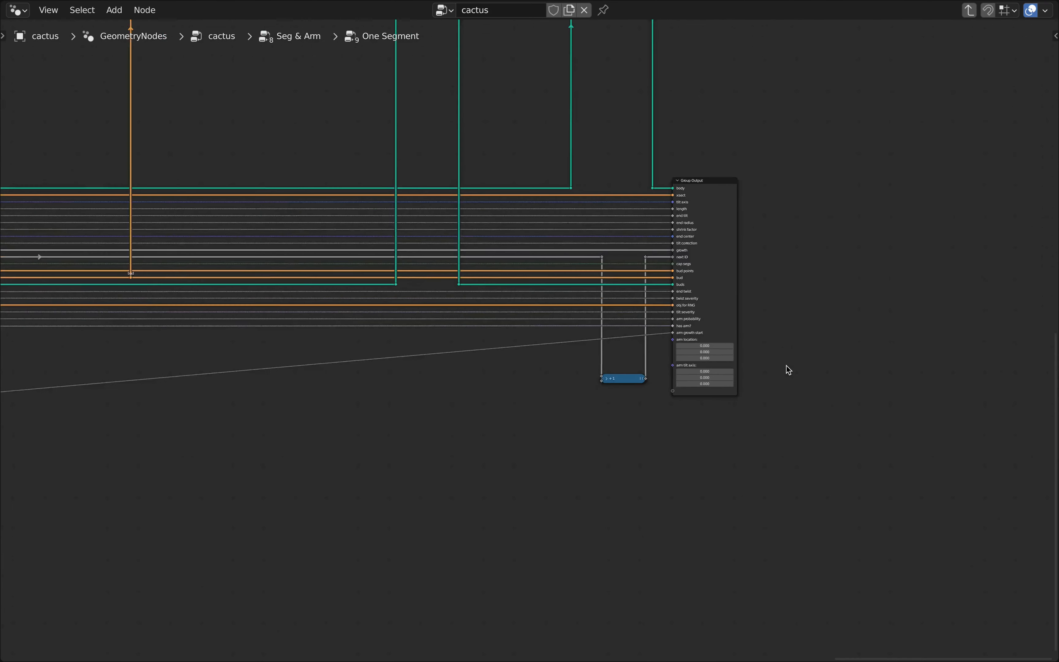
Move the growth limit value, Minimum node and their reroutes horizontally toward the Greater Than node
scroll(553, 454, "down", 3)
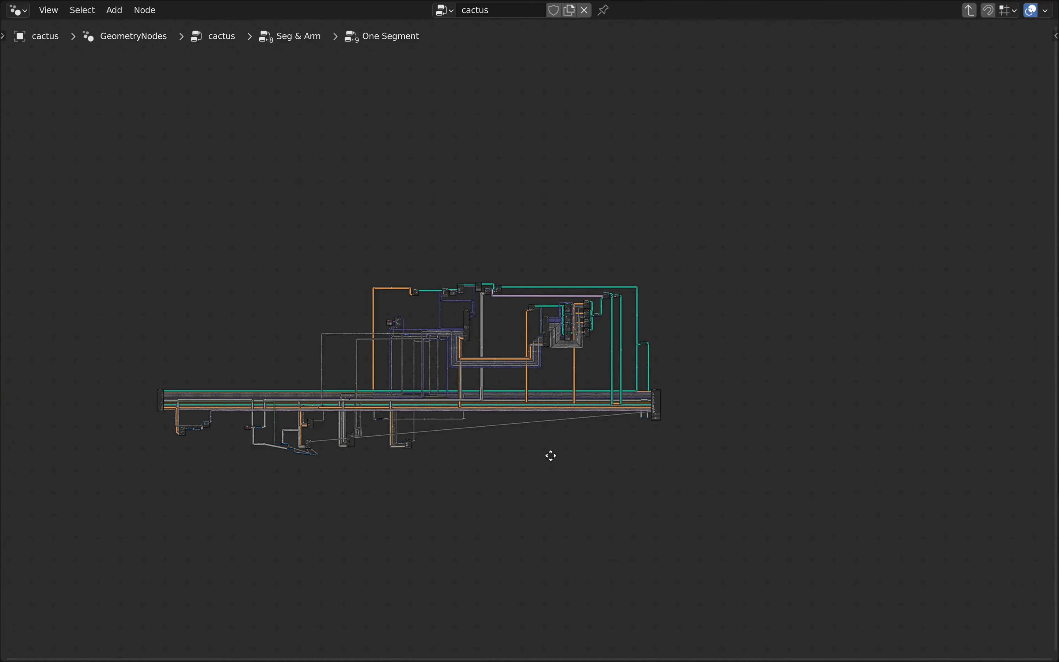
middle_click_drag(553, 456, 841, 336)
scroll(595, 364, "up", 9)
left_click_drag(594, 361, 494, 131)
key("g")
key("x")
left_click(241, 135)
Move the math chain from * 2 to the last Add, with its cap segs and ID reroutes, horizontally toward the Minimum node
scroll(338, 270, "up", 4)
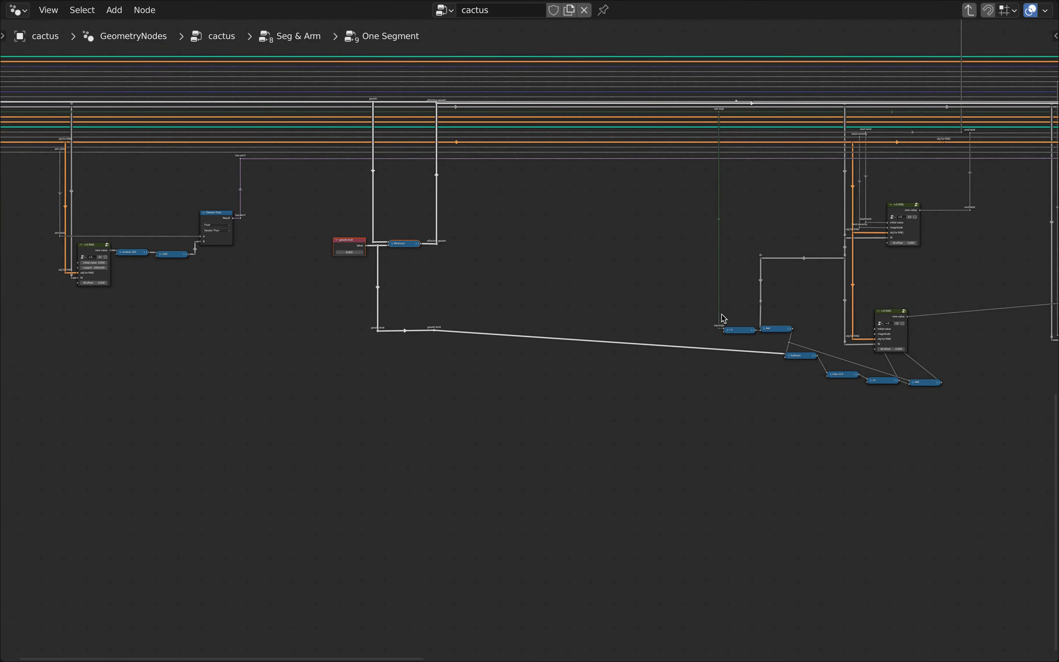
left_click_drag(956, 399, 825, 367)
left_click_drag(806, 402, 657, 109, "shift")
key("g")
key("x")
left_click(535, 184)
Level the growth limit reroute with the Subtract node and dissolve the extra reroute on that link
scroll(378, 352, "up", 12)
key("g")
key("y")
key("ctrl+x")
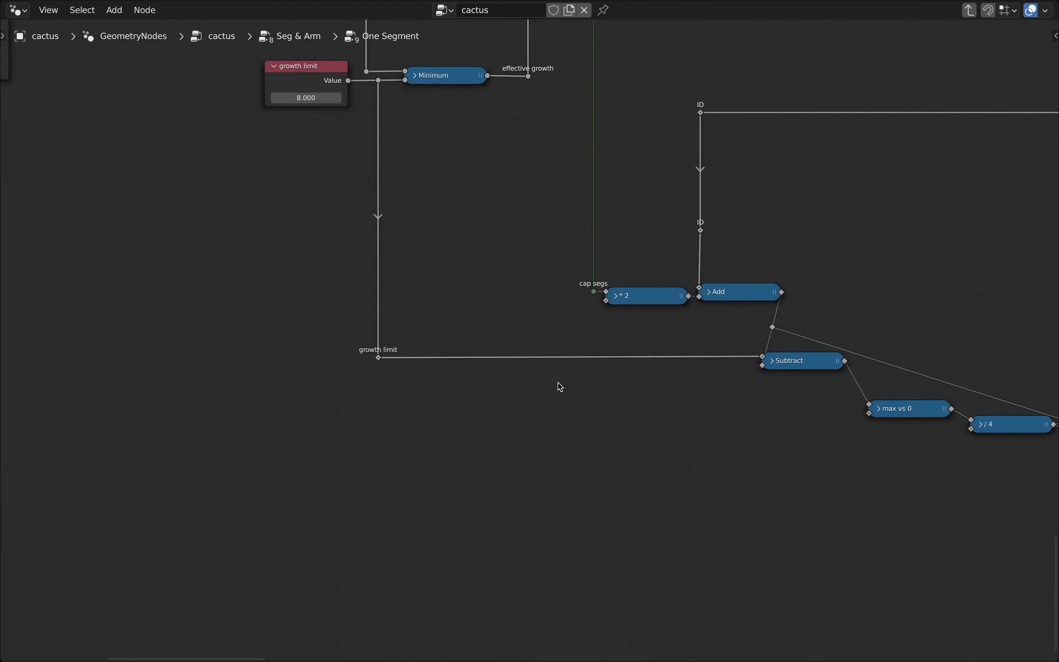
Space Subtract, max vs 0, / 4 and the last Add horizontally so each node starts where its predecessor ends
middle_click_drag(762, 385, 533, 374)
key("g")
key("x")
left_click_drag(533, 372, 644, 202)
left_click(658, 281)
left_click(592, 343, "shift")
key("g")
key("x")
scroll(626, 241, "down", 8)
scroll(939, 383, "up", 7)
scroll(606, 272, "up", 2)
key("g")
key("x")
left_click(651, 244)
left_click(451, 260, "shift")
key("g")
key("x")
Stagger Subtract, max vs 0 and / 4 vertically so the links between them run straight down
scroll(546, 234, "down", 8)
scroll(546, 234, "up", 7)
key("g")
key("y")
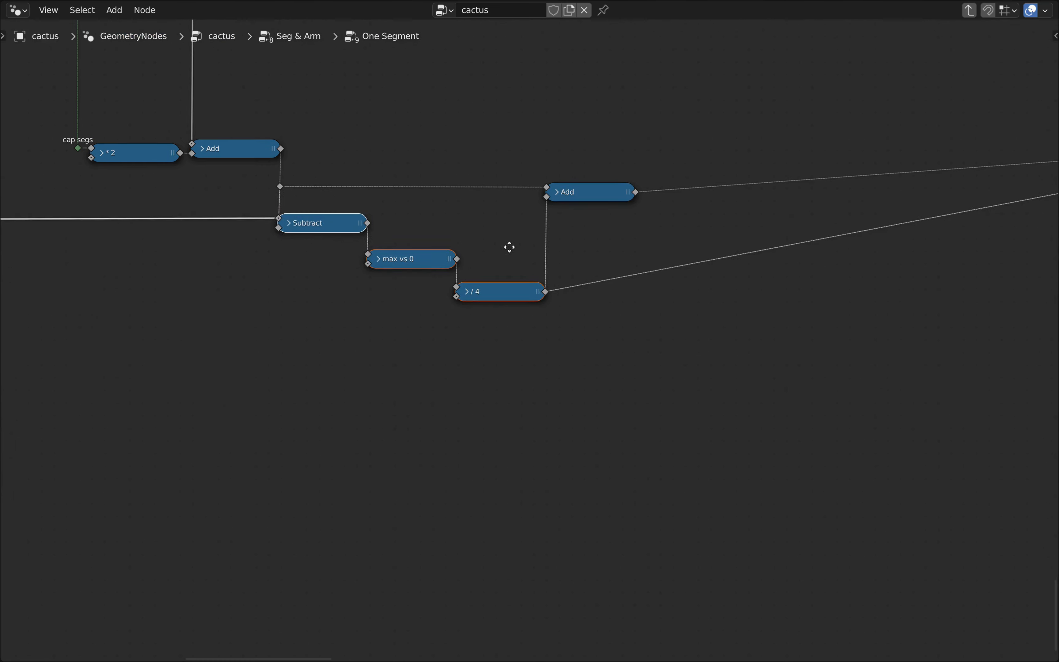
key("g")
key("y")
left_click(506, 258, "shift")
key("g")
key("y")
left_click(508, 245)
Move the lower +/1 RNG node vertically to line up with the last Add node
scroll(563, 266, "down", 6)
left_click(717, 205)
key("g")
key("y")
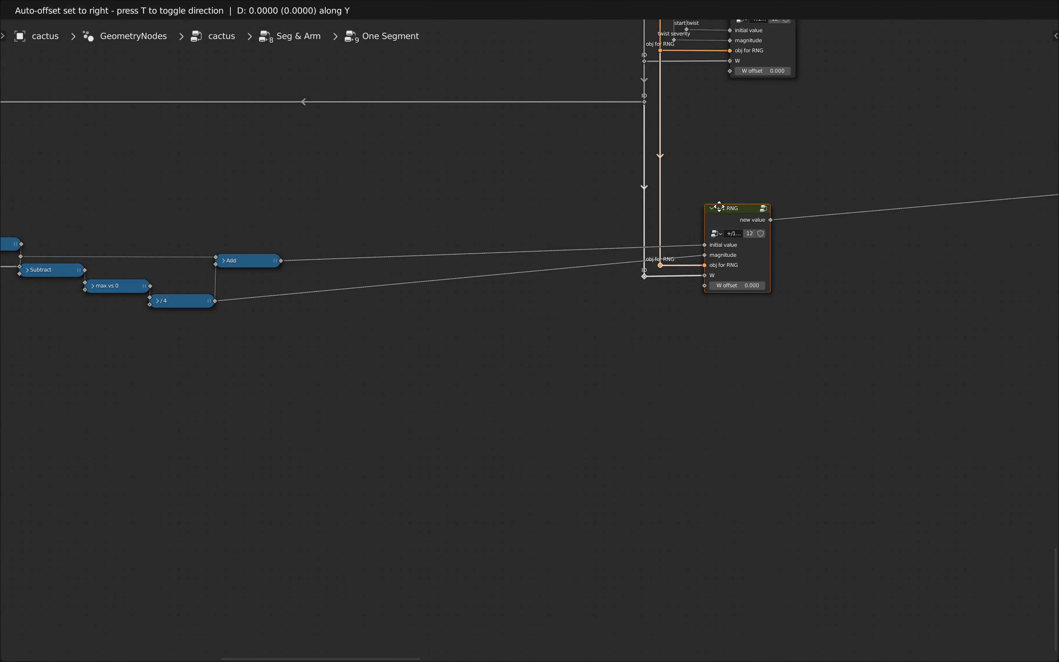
Add a pair of reroutes on the / 4 to magnitude link and align them vertically
right_click_drag(302, 266, 304, 316, "shift")
key("r")
key("s")
key("x")
key("0")
key("Return")
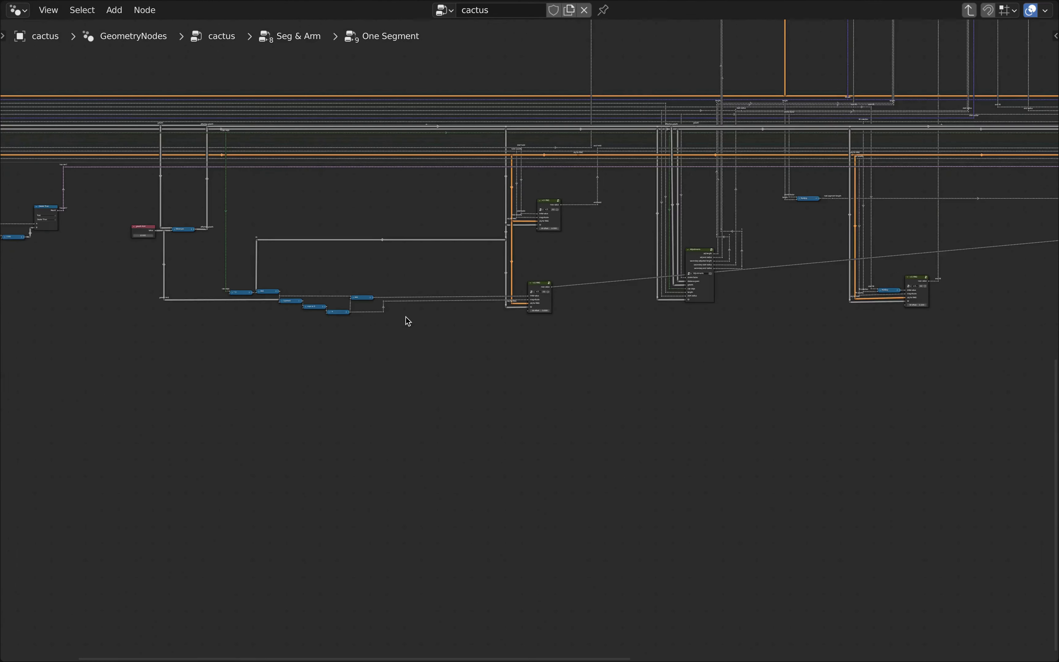
Move the math chain and its reroutes horizontally toward the lower +/1 RNG node
scroll(405, 317, "down", 8)
key("g")
key("x")
left_click(480, 343)
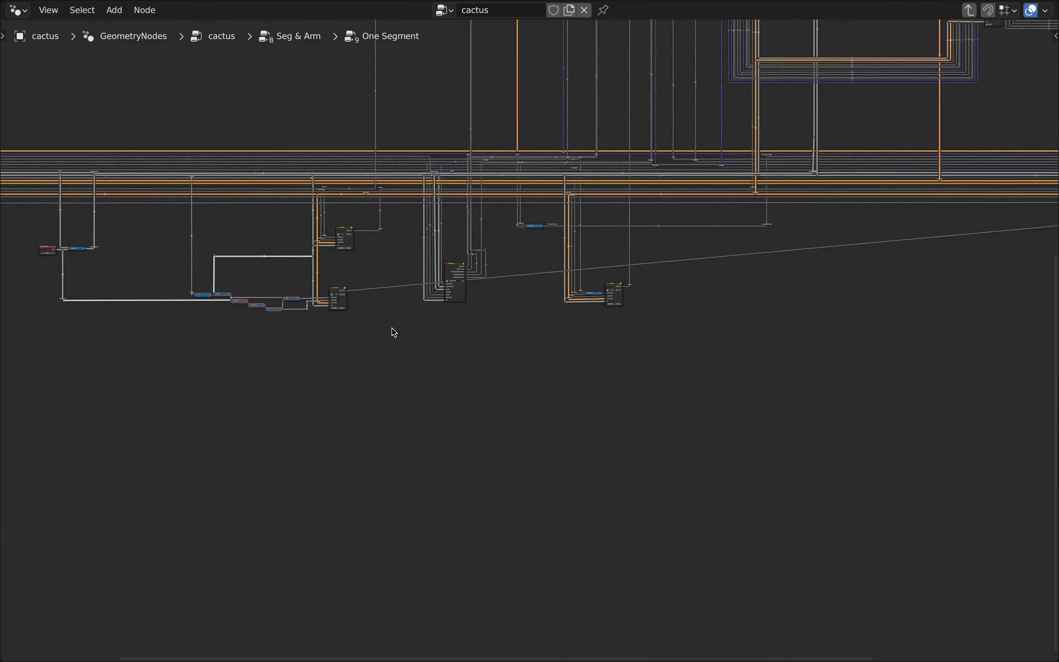
Insert a reroute labelled arm growth start on the lower RNG's output link, duplicate it below and align the two vertically
scroll(356, 299, "up", 10)
right_click_drag(344, 232, 344, 272, "shift")
right_click(334, 252)
left_click(334, 252)
type("arm growth start")
key("Return")
key("shift+d")
left_click(359, 531)
key("s")
key("x")
key("0")
key("Return")
Add two more arm growth start reroutes on the link and position them between the lower RNG and Adjustments nodes
right_click_drag(560, 460, 561, 501, "shift")
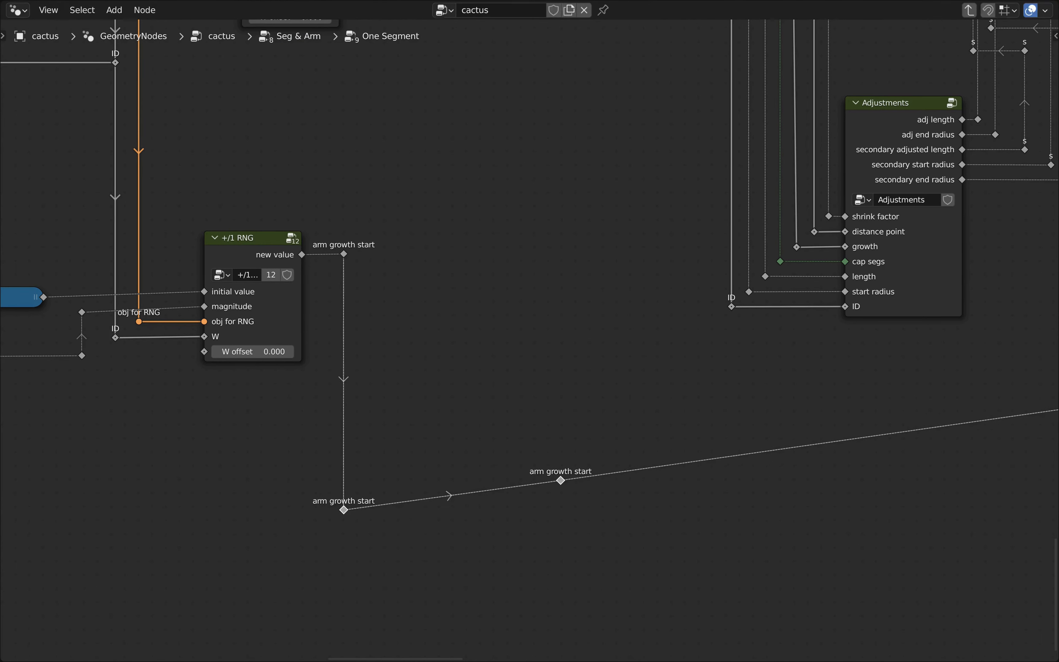
scroll(489, 495, "down", 10)
key("g")
left_click(906, 508)
middle_click_drag(912, 511, 495, 429)
scroll(493, 423, "up", 6)
scroll(493, 423, "down", 8)
scroll(322, 403, "up", 8)
right_click_drag(394, 433, 394, 460, "shift")
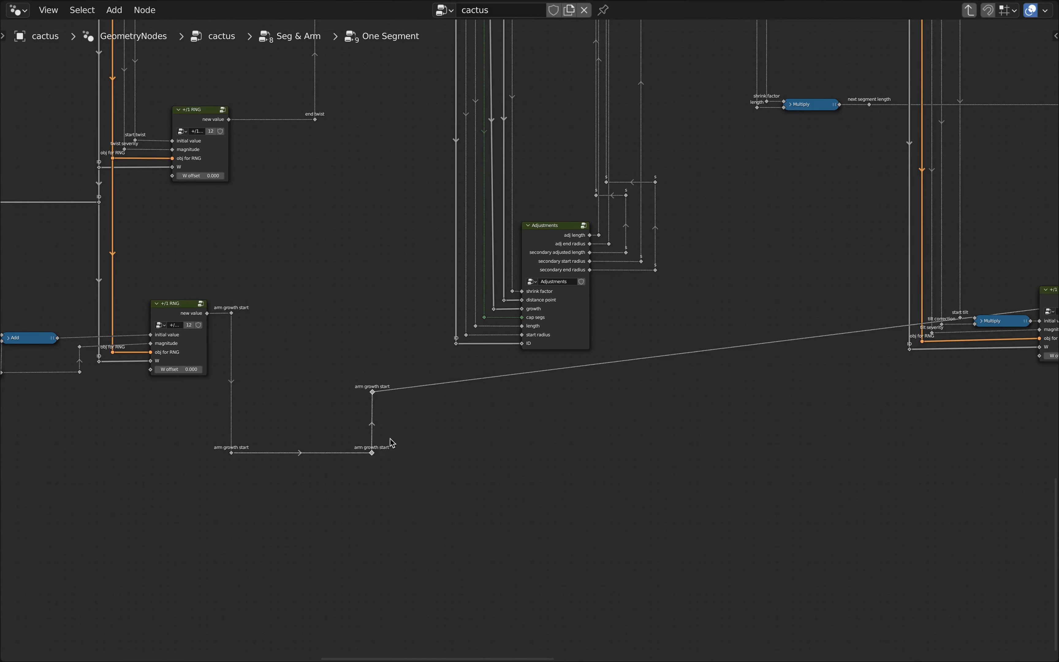
Dissolve the first two arm growth start reroutes and raise the remaining lower one to the RNG's output height
middle_click_drag(393, 440, 406, 518)
scroll(342, 506, "up", 4)
left_click(202, 555)
key("ctrl+x")
left_click(397, 552)
key("g")
key("y")
left_click(203, 363)
key("ctrl+x")
Raise the upper arm growth start reroute to just beneath the bundle of links leading to Group Output
scroll(377, 316, "down", 5)
key("g")
key("y")
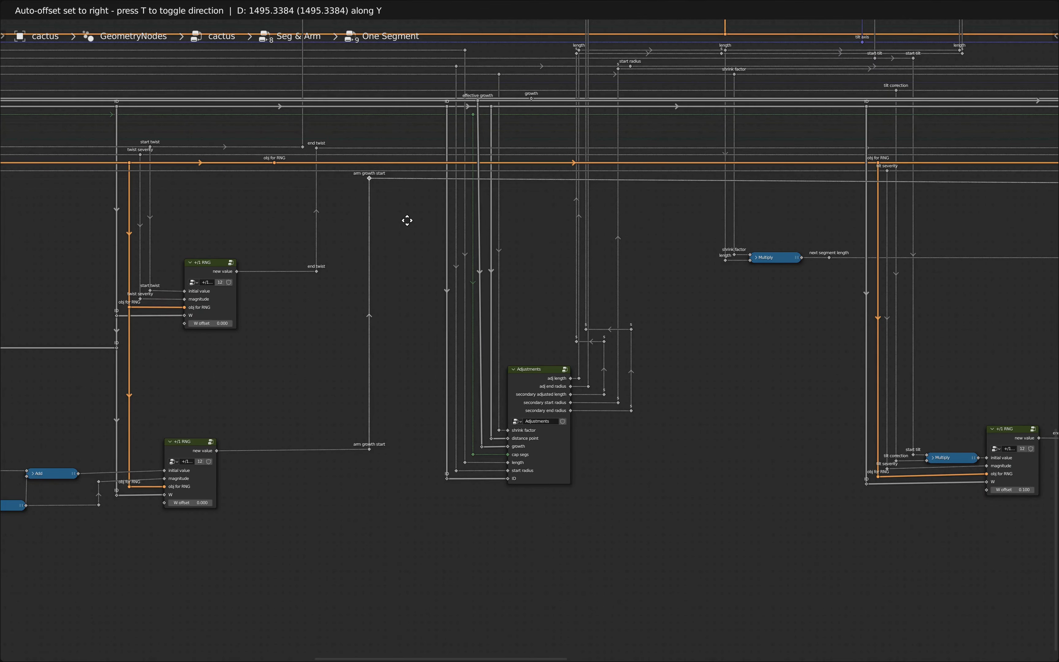
left_click(407, 228)
Look over the tidied One Segment layout and go back up to the Seg & Arm group
scroll(407, 251, "down", 15)
middle_click_drag(794, 284, 754, 350)
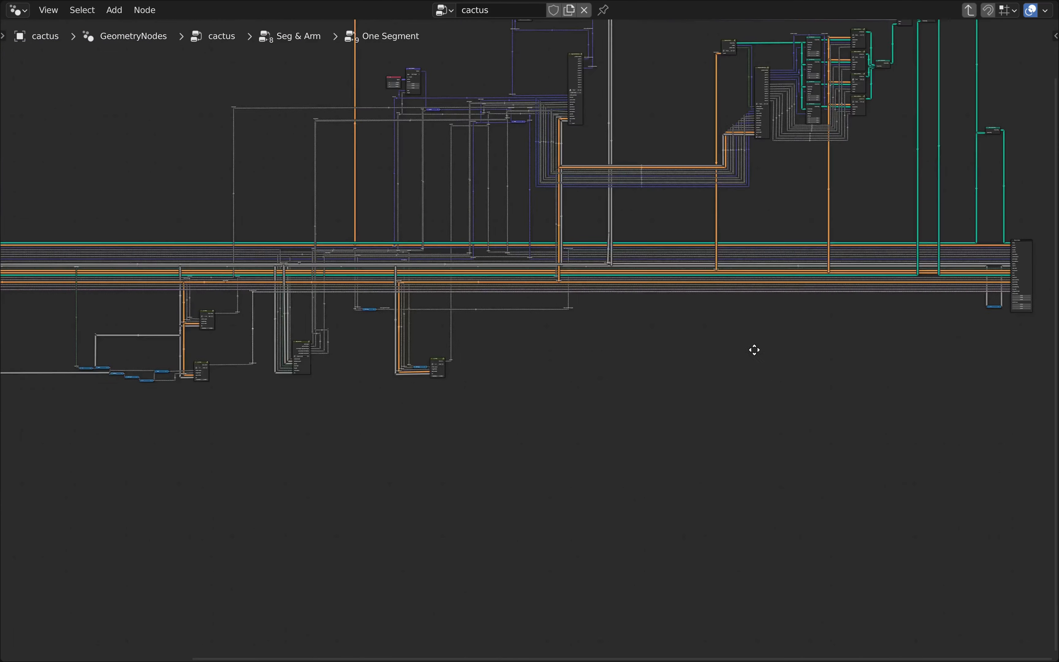
scroll(754, 350, "down", 3)
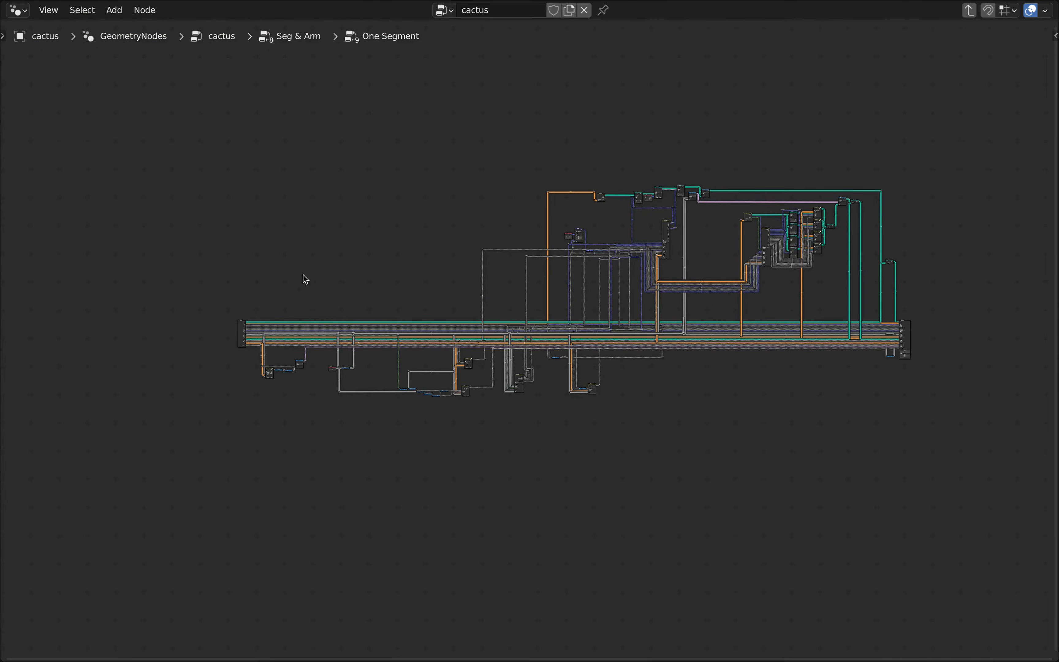
scroll(239, 344, "up", 10)
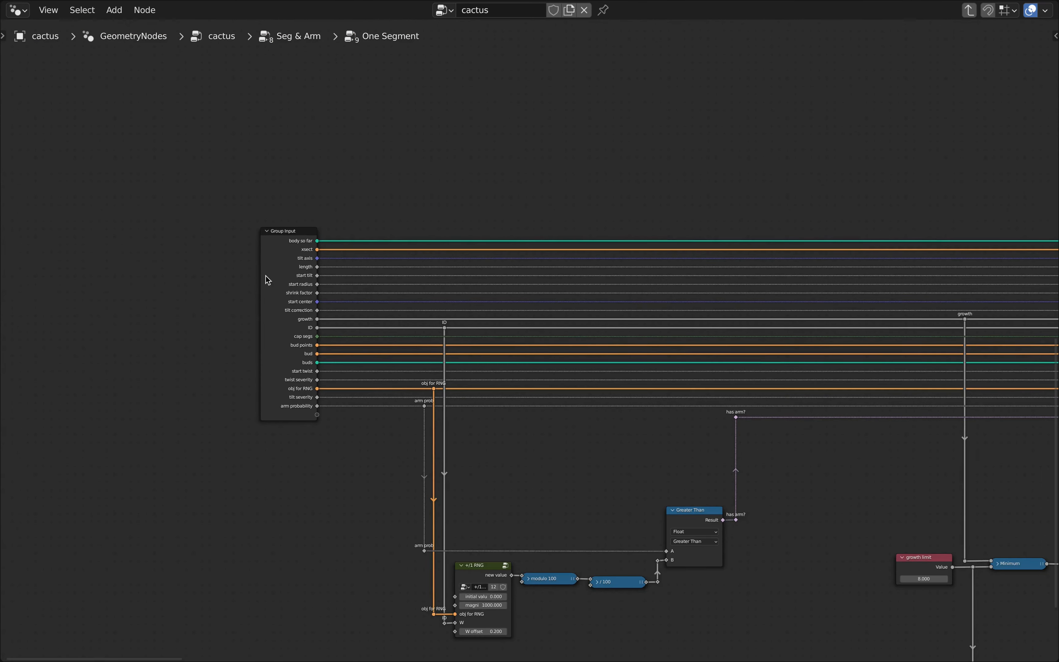
key("Tab")
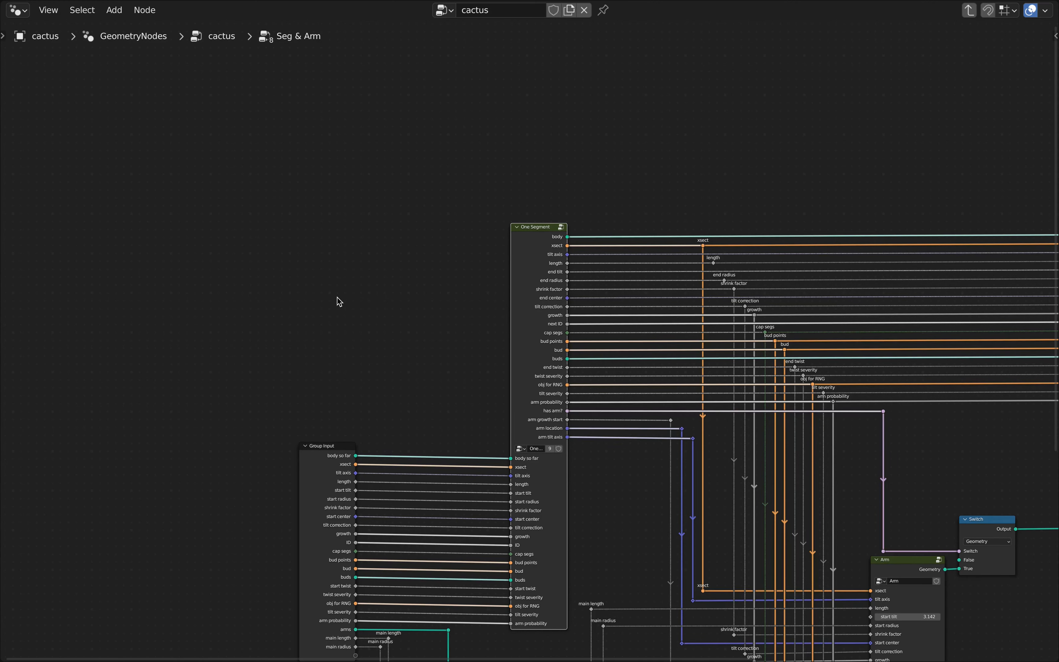
Examine the Arm node's inputs and the links feeding them in the Seg & Arm group
scroll(337, 297, "down", 3)
scroll(337, 297, "down", 6)
middle_click_drag(451, 379, 384, 219)
scroll(471, 239, "up", 7)
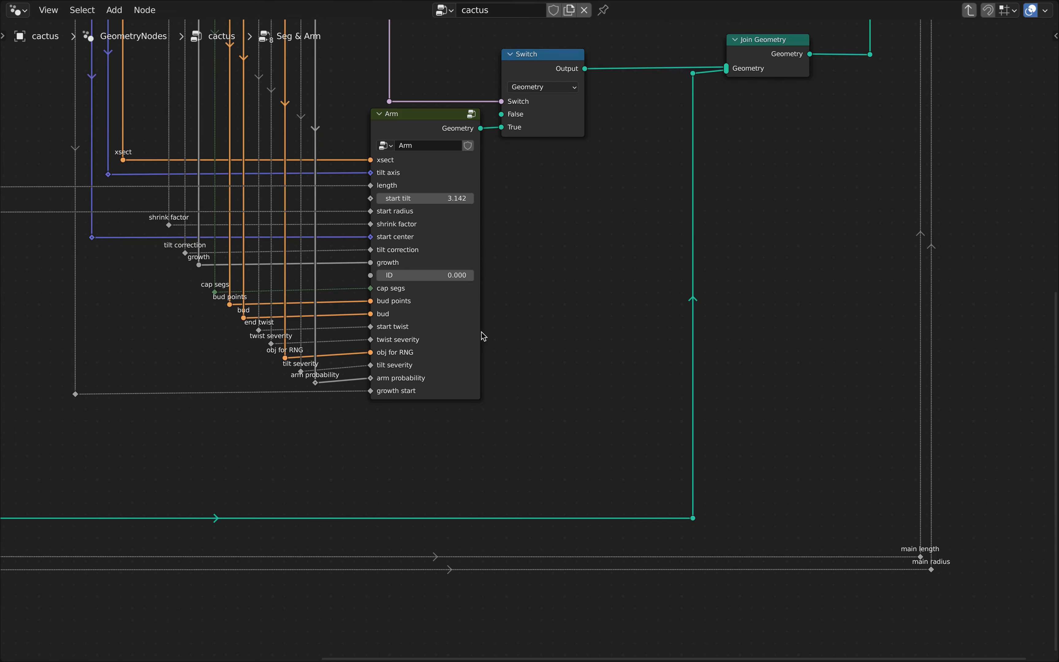
middle_click_drag(492, 328, 605, 327)
scroll(629, 250, "down", 1)
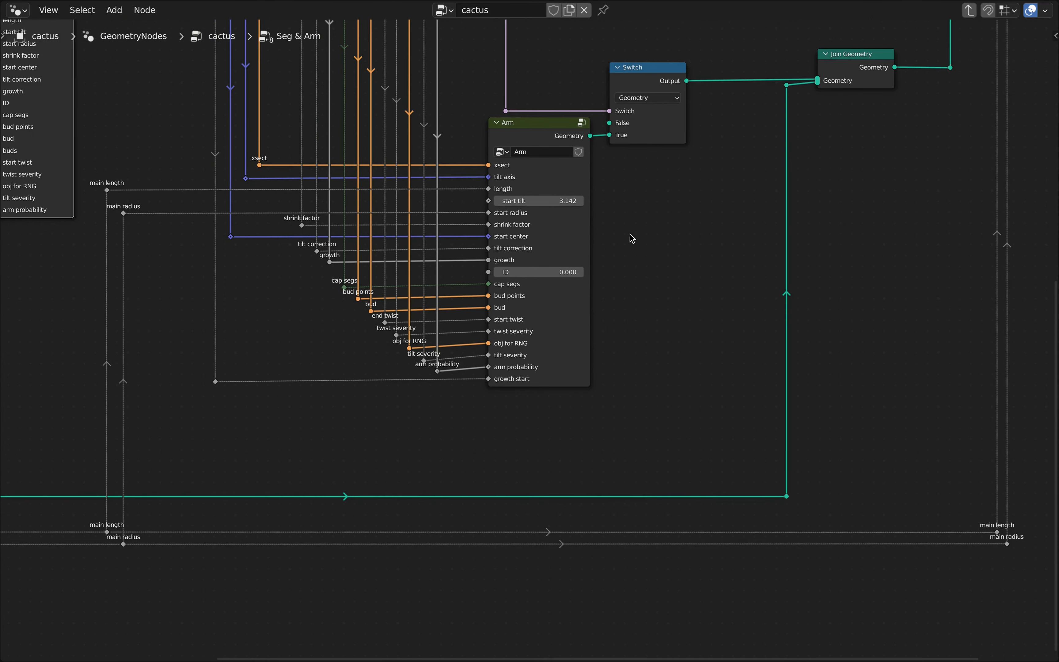
middle_click_drag(630, 233, 634, 255)
scroll(633, 260, "up", 2)
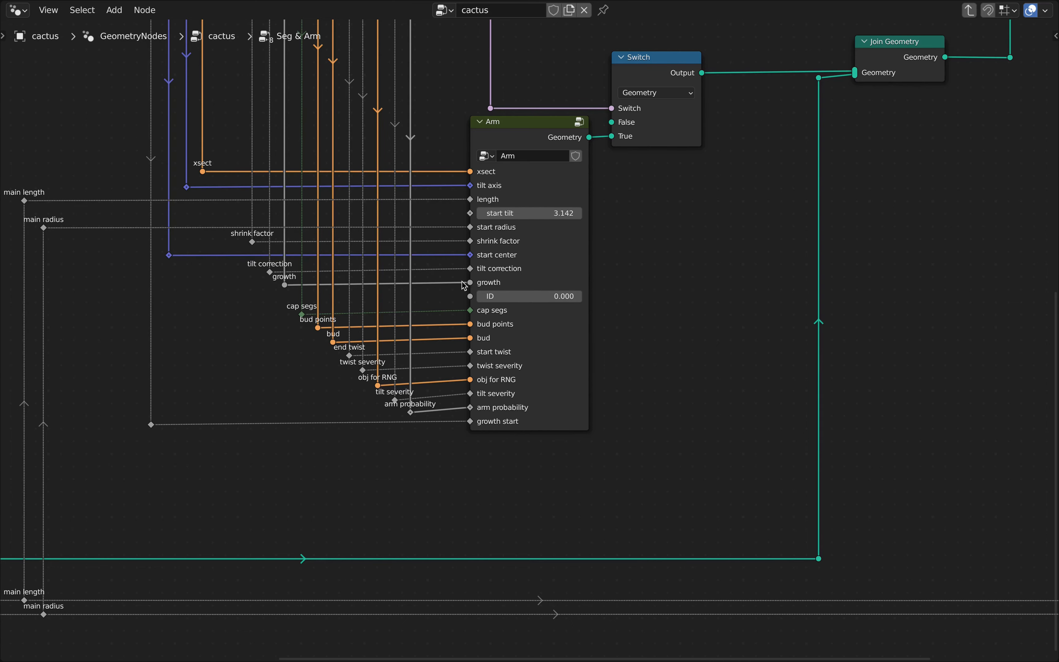
Open the Arm node group and move its Group Input horizontally away from the first One Segment node
left_click(514, 127)
key("Tab")
scroll(516, 306, "down", 2)
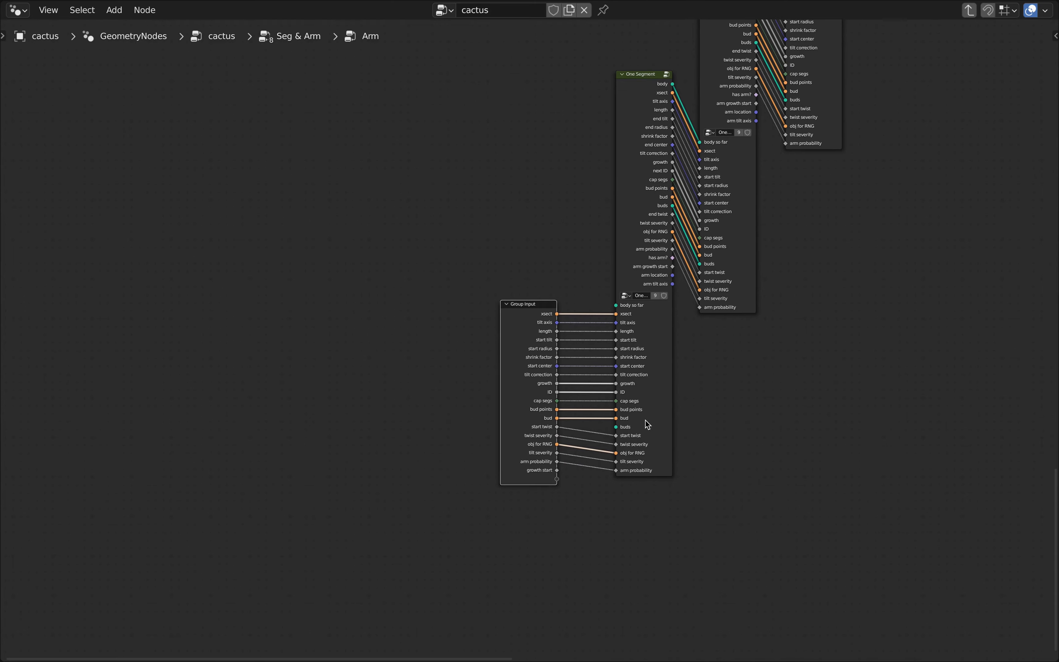
middle_click_drag(645, 420, 655, 248)
key("g")
key("x")
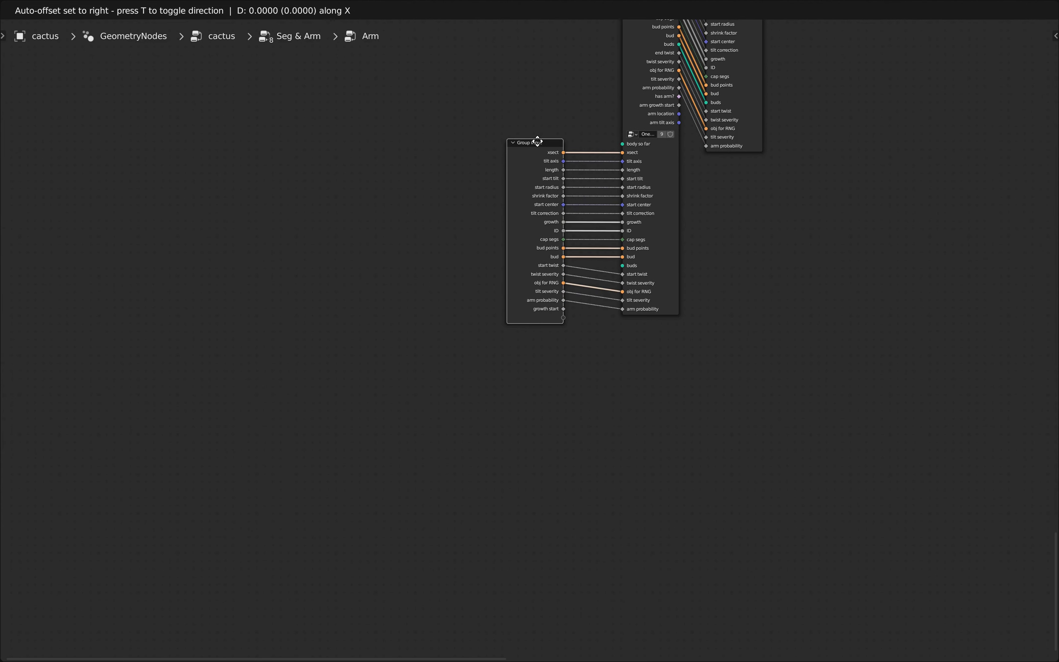
left_click(213, 184)
scroll(295, 347, "down", 1)
scroll(292, 343, "up", 7)
middle_click_drag(294, 340, 406, 347)
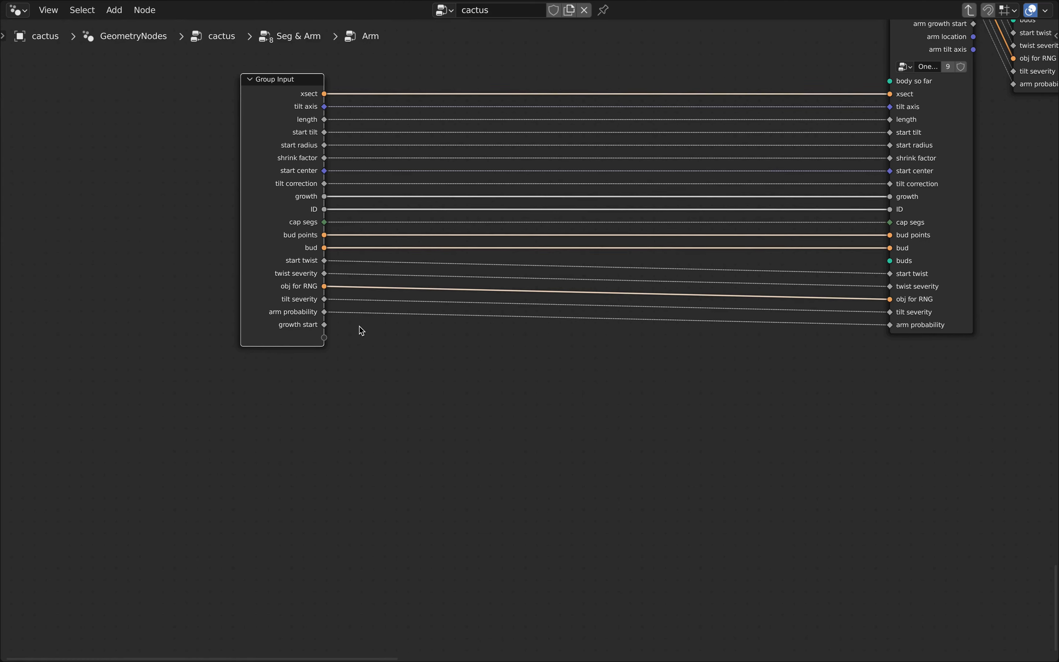
Insert a reroute labelled growth on Group Input's growth link, duplicate it well below and connect the pair
right_click_drag(372, 204, 372, 194, "shift")
key("F2")
type("growth")
key("Return")
key("shift+d")
key("y")
left_click(371, 536)
left_click_drag(372, 196, 372, 537)
Attach a reroute labelled growth start to Group Input's growth start, and shift both growth reroutes horizontally past it
left_click_drag(324, 325, 396, 330)
type("re")
key("Return")
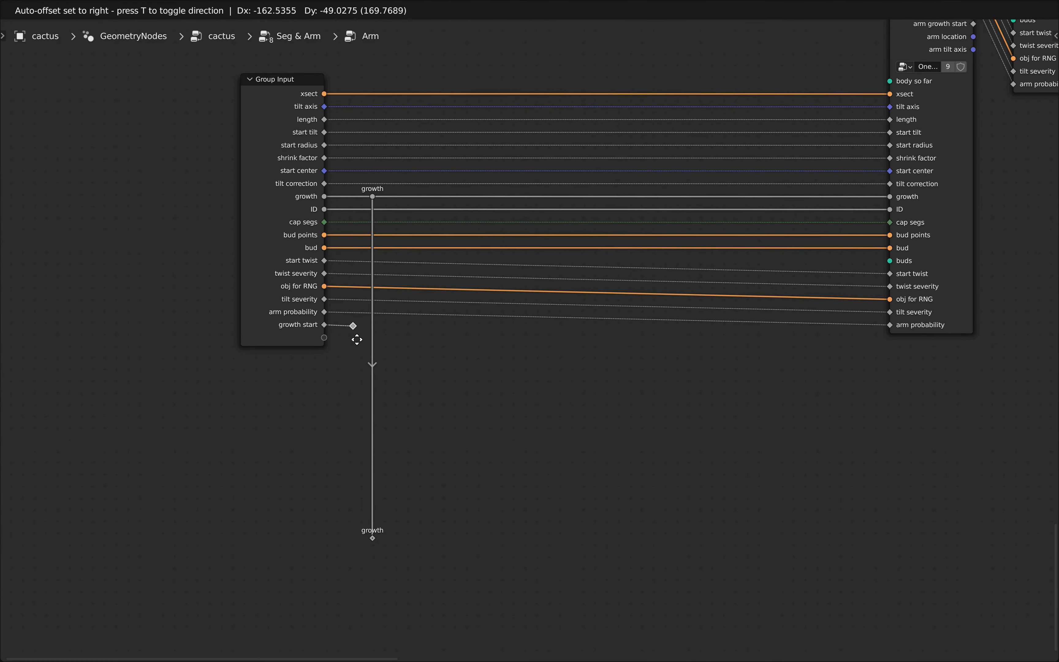
key("F2")
type("growth start")
key("Return")
left_click_drag(345, 566, 419, 179)
key("g")
key("x")
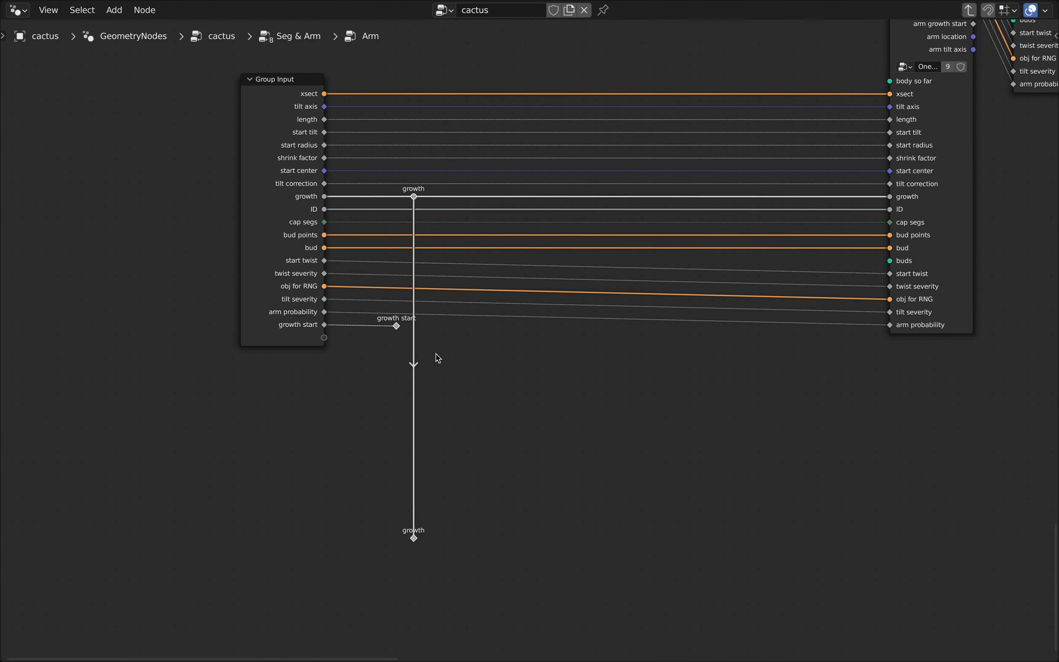
Duplicate the growth start reroute straight down, connect the two, and place the copy beside the lower growth reroute
left_click(396, 326)
key("shift+d")
key("y")
left_click_drag(396, 326, 396, 462)
key("g")
key("y")
left_click(438, 526)
Add a collapsed Subtract math node that takes growth as its first input and growth start as its second
middle_click_drag(438, 549, 400, 425)
scroll(401, 424, "up", 5)
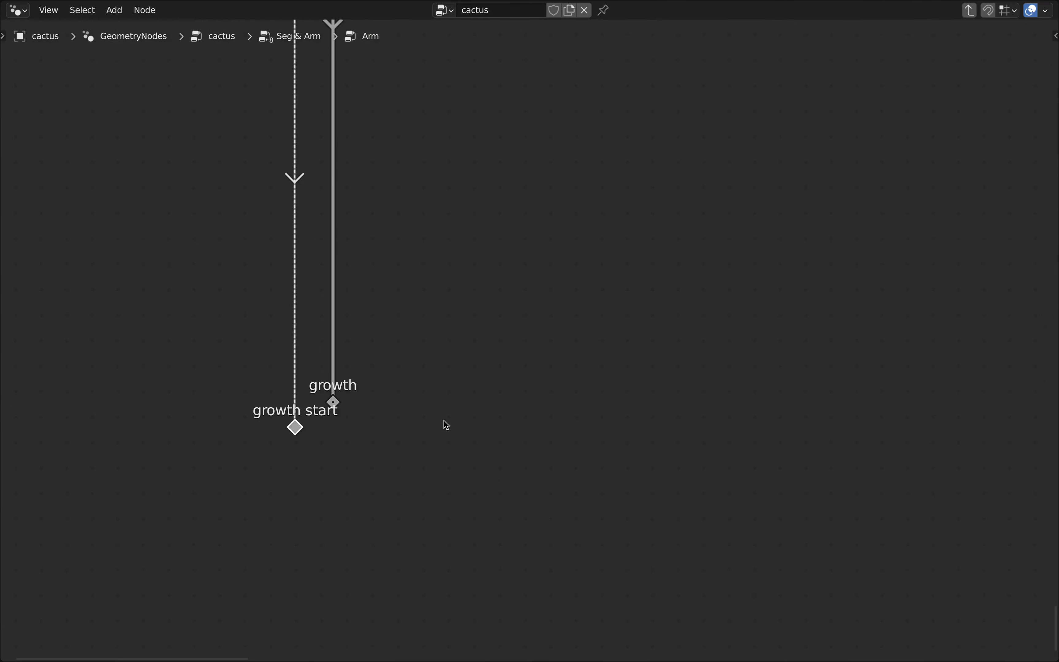
scroll(444, 421, "down", 2)
middle_click_drag(488, 426, 409, 381)
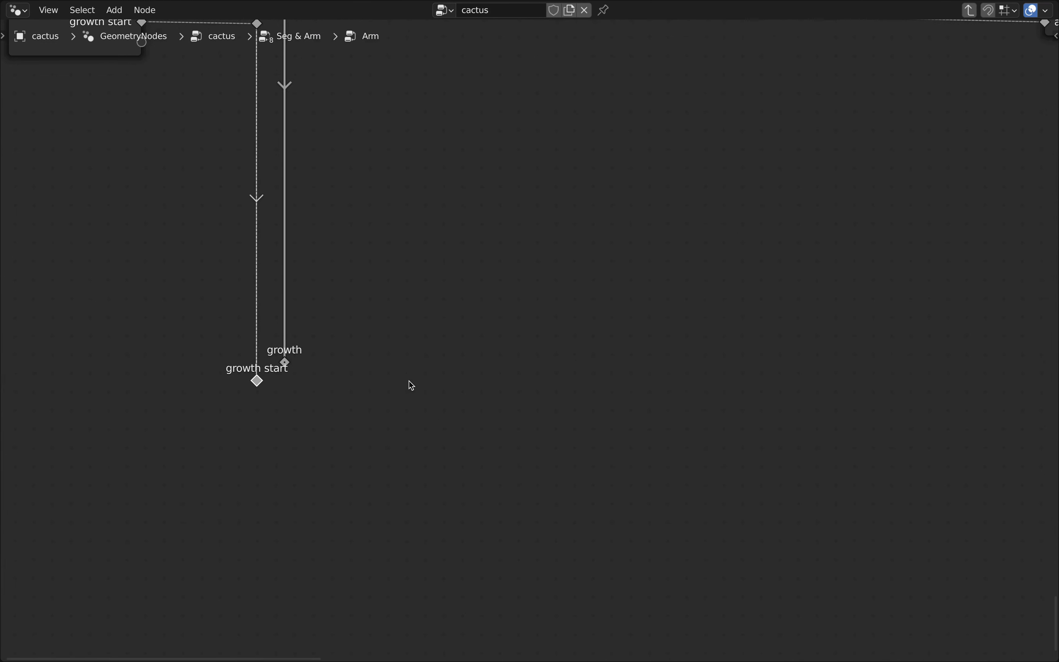
key("q")
left_click(383, 373)
left_click(383, 372)
left_click(409, 414)
left_click(413, 205)
key("h")
left_click_drag(439, 361, 396, 371)
left_click_drag(285, 362, 344, 364)
left_click_drag(257, 380, 342, 382)
Level the lower growth start reroute with Subtract's second input and adjust the Subtract node's position
key("g")
key("y")
left_click(294, 393)
left_click(486, 386)
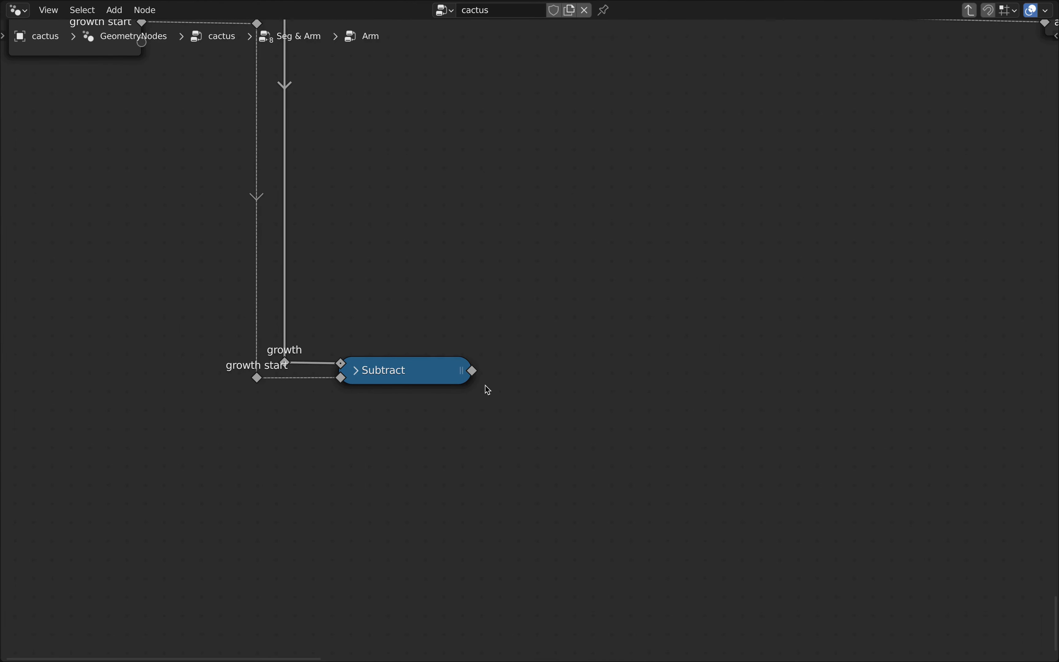
left_click_drag(447, 376, 422, 376)
left_click(509, 377)
scroll(520, 377, "down", 3)
middle_click_drag(544, 379, 475, 364)
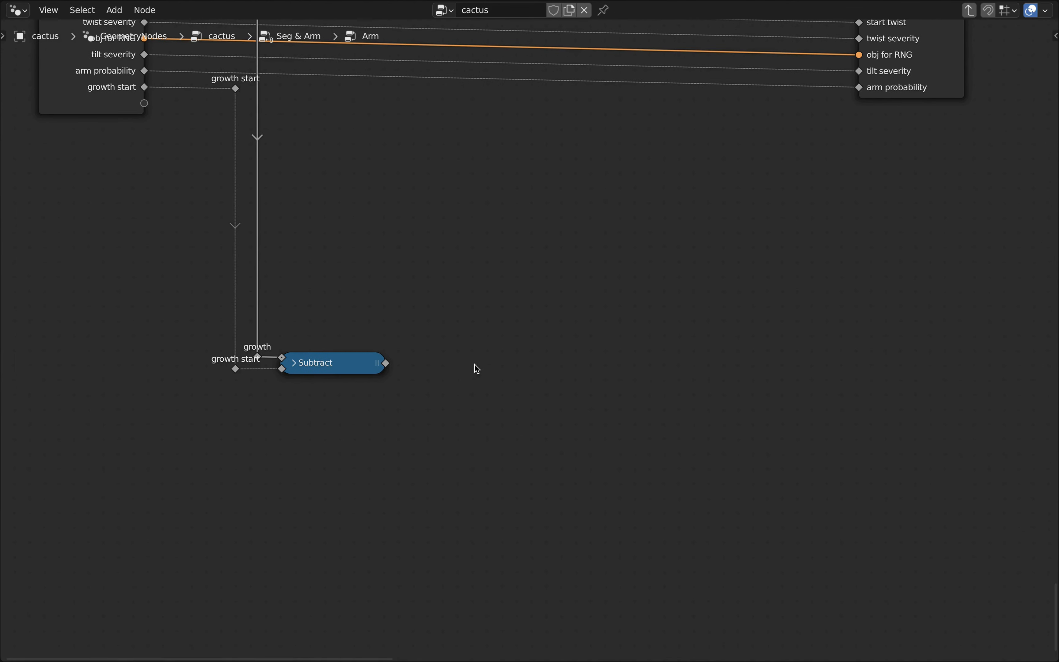
Add a Math node beyond the Subtract node, set its operation to Maximum, and set its second value to 0
scroll(447, 373, "up", 1)
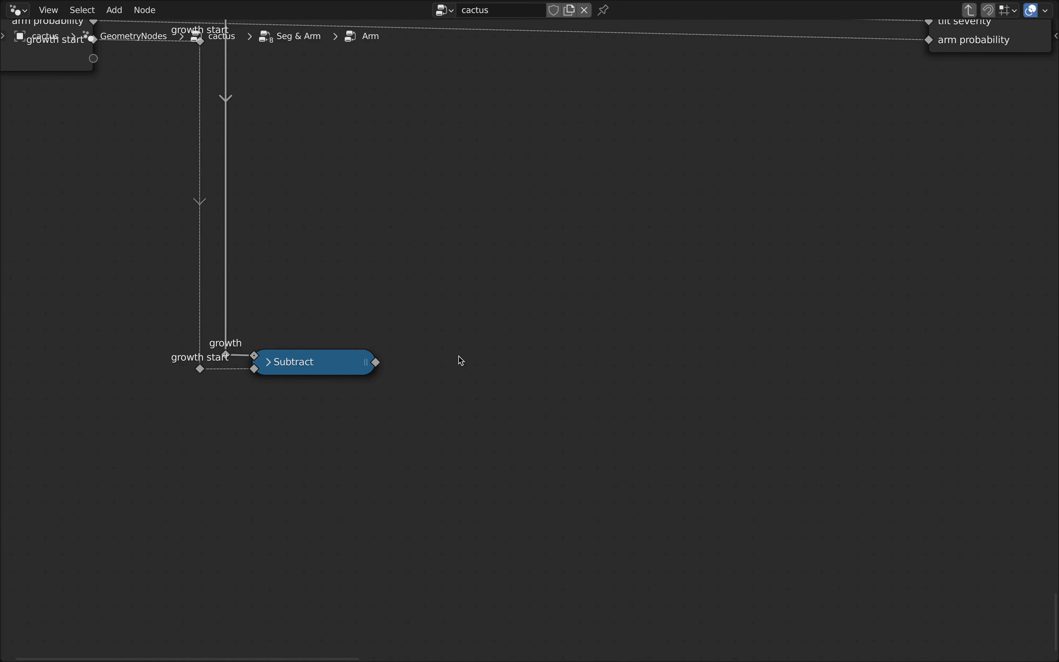
key("q")
left_click(480, 356)
left_click(473, 332)
left_click(533, 390)
left_click(609, 458)
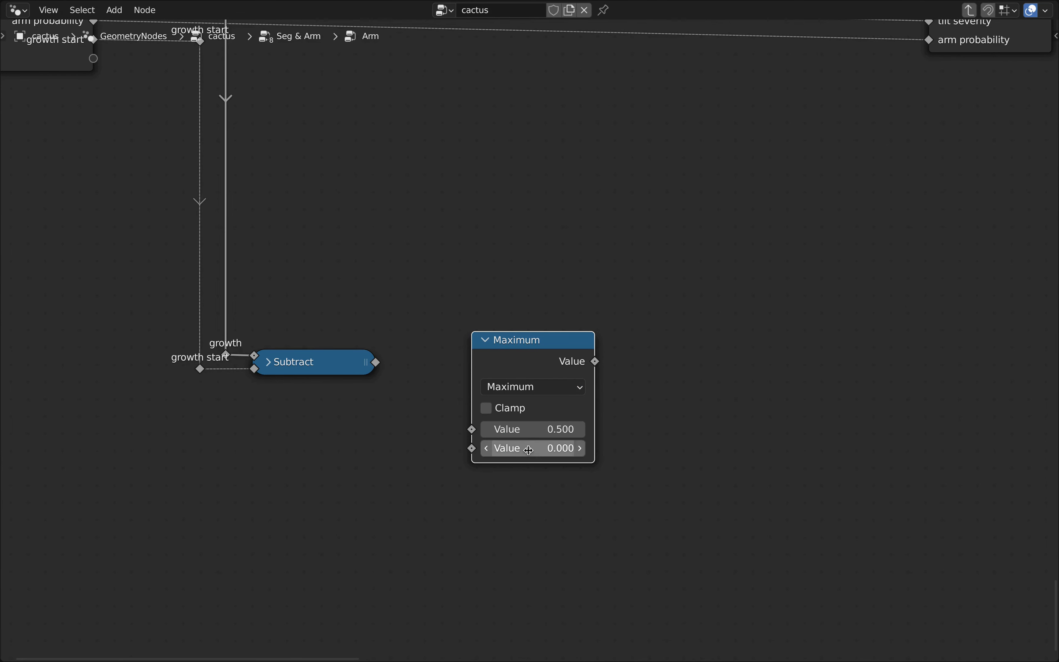
Label the Maximum node "max vs 0", collapse it, and place it just after the Subtract node
key("F2")
type("max vs 0")
key("Return")
key("h")
key("g")
left_click(464, 381)
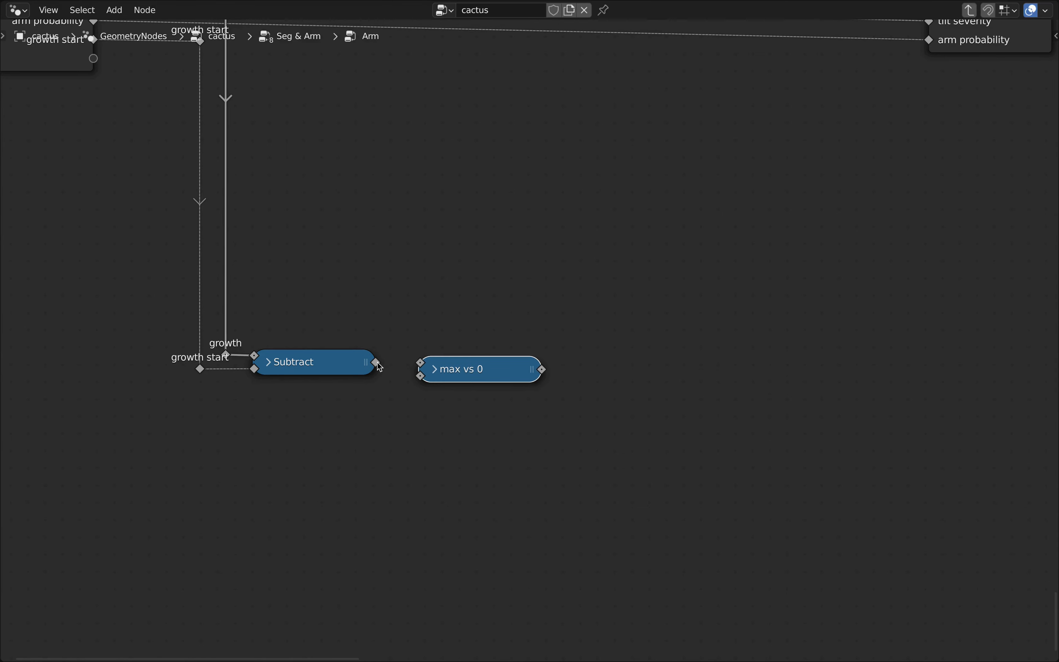
Connect the Subtract node's output to the first input of the max vs 0 node
left_click_drag(376, 364, 420, 363)
scroll(526, 372, "down", 3)
middle_click_drag(591, 351, 462, 368)
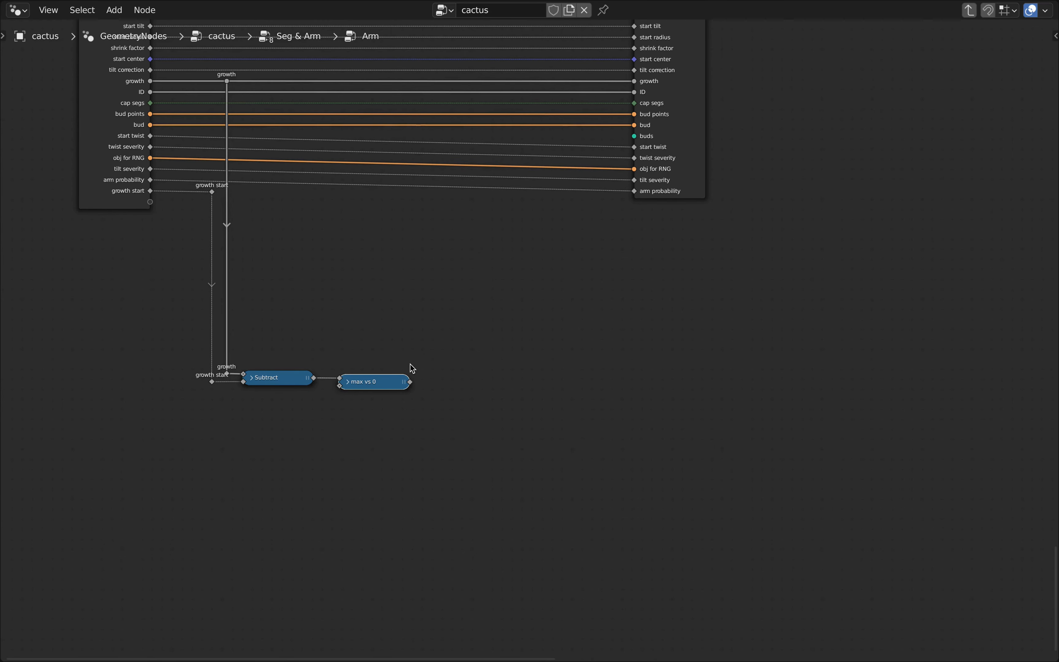
Add a reroute on the output of the max vs 0 node and label it "arm growth"
left_click_drag(410, 382, 441, 382)
type("rer")
key("Return")
left_click(448, 391)
right_click(449, 384)
left_click(449, 384)
type("arm ")
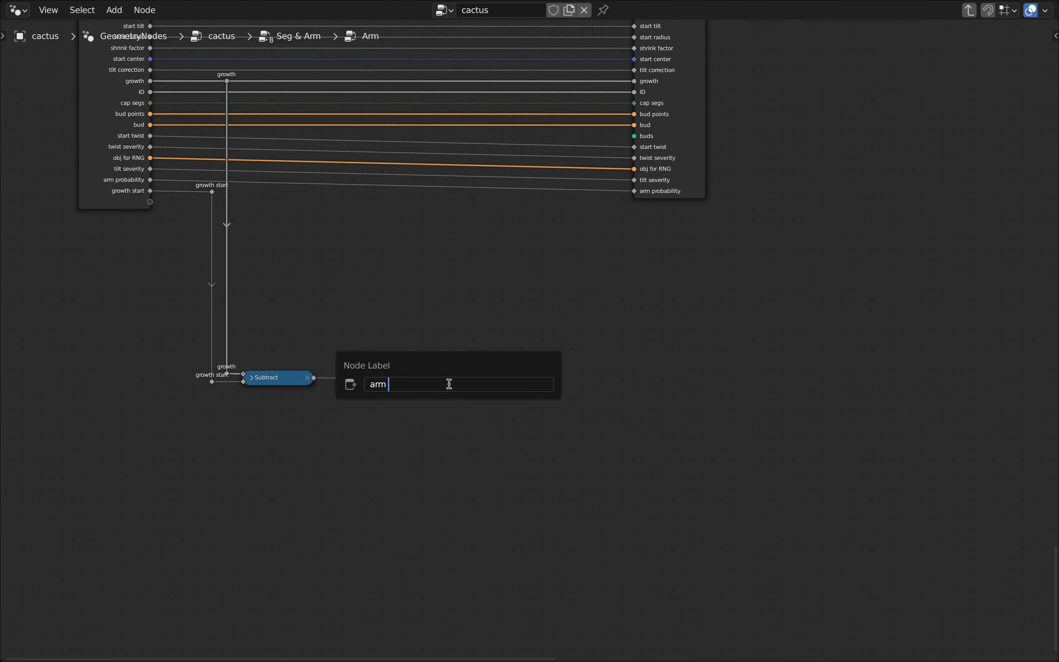
type("growth")
key("Return")
Place a copy of the arm growth reroute straight above on the growth link and feed it from the original reroute
key("shift+d")
key("y")
left_click(450, 381)
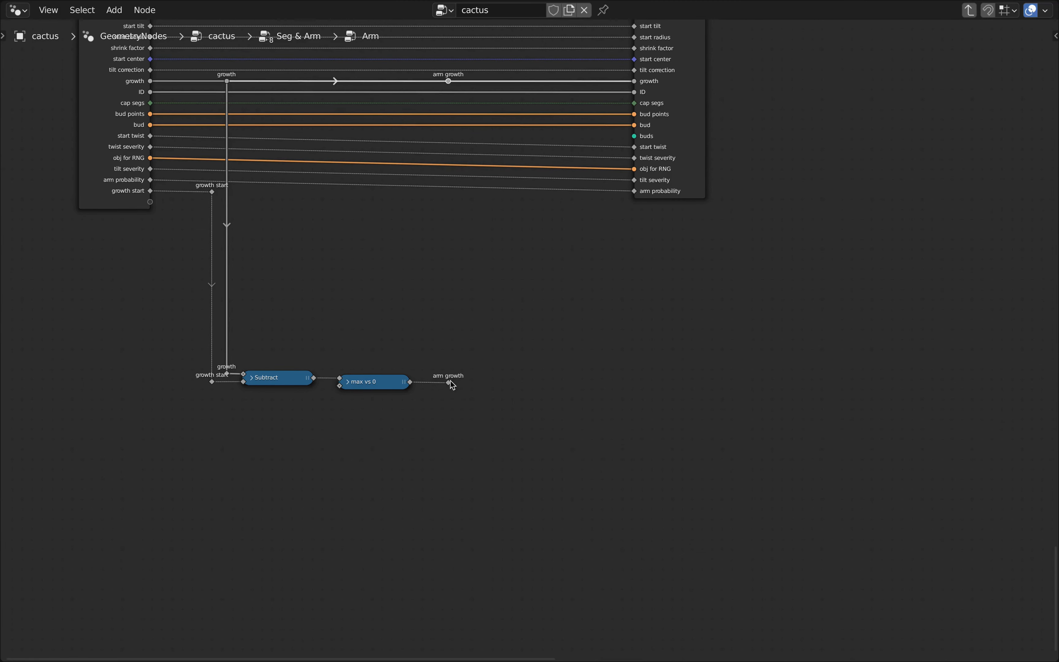
left_click_drag(449, 382, 448, 82)
scroll(497, 208, "down", 3)
middle_click_drag(496, 204, 532, 362)
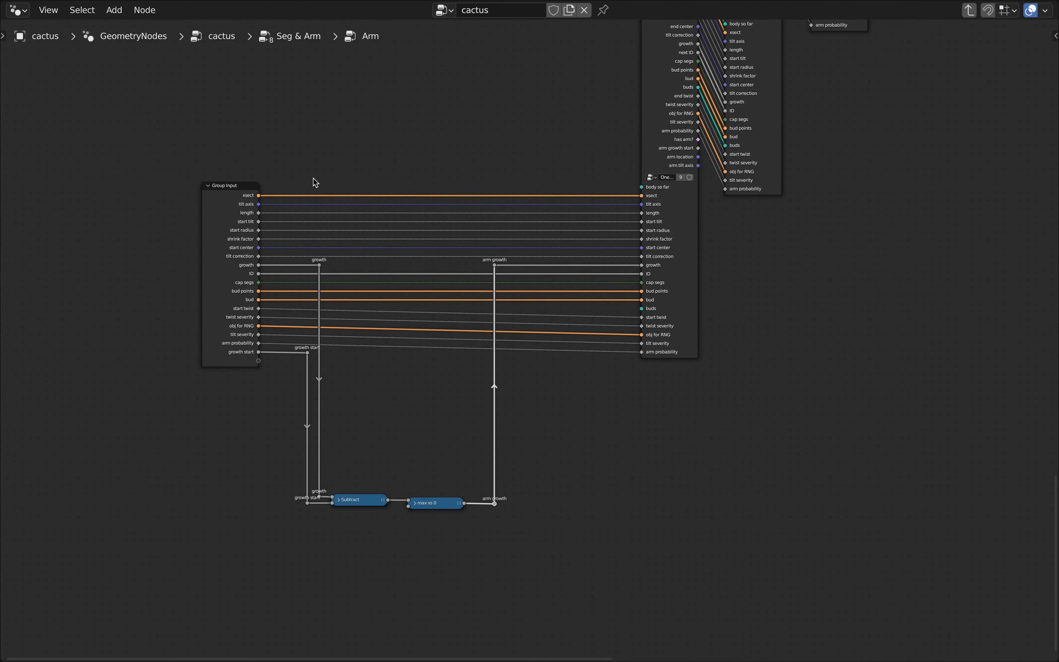
Leave the Arm group and open the One Segment node group inside Seg & Arm for editing
middle_click_drag(325, 173, 494, 166)
scroll(477, 196, "up", 5)
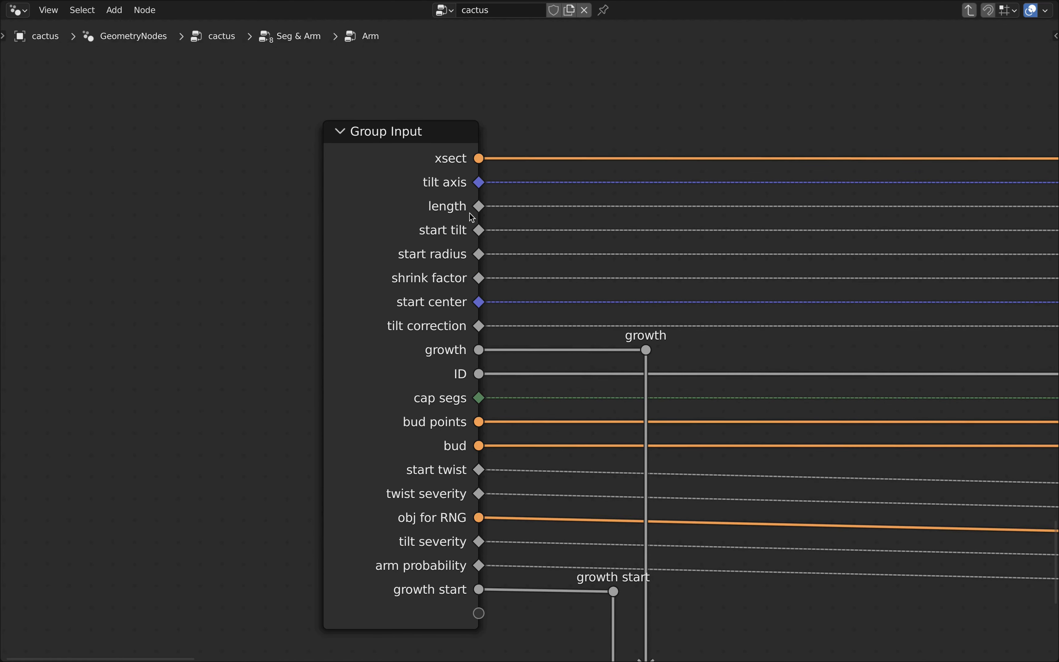
left_click(416, 133)
scroll(520, 174, "down", 3)
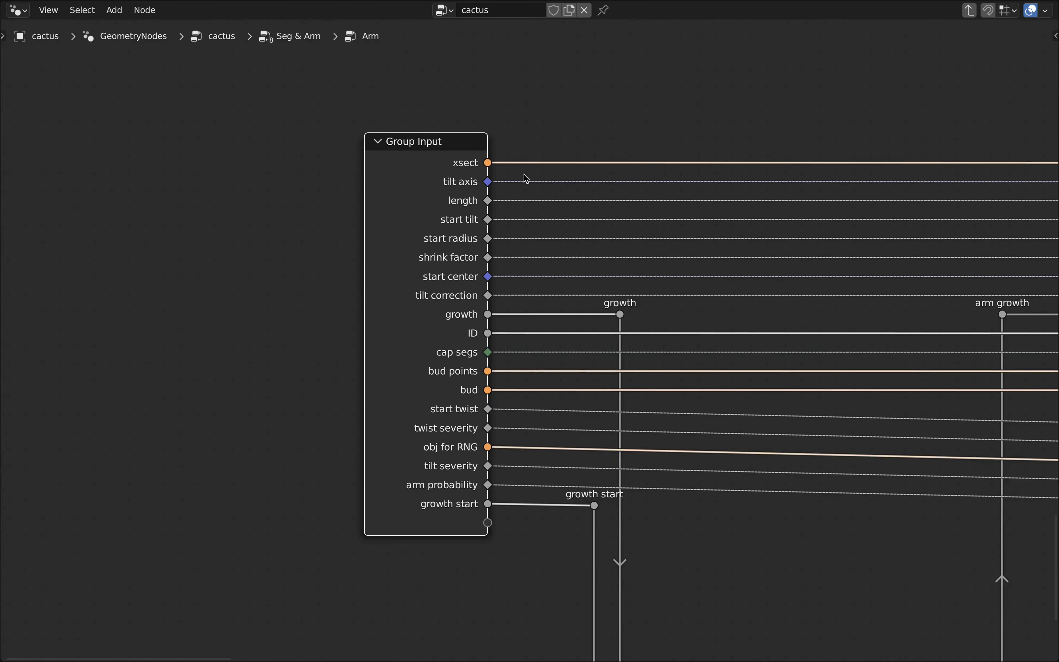
middle_click_drag(525, 174, 505, 205)
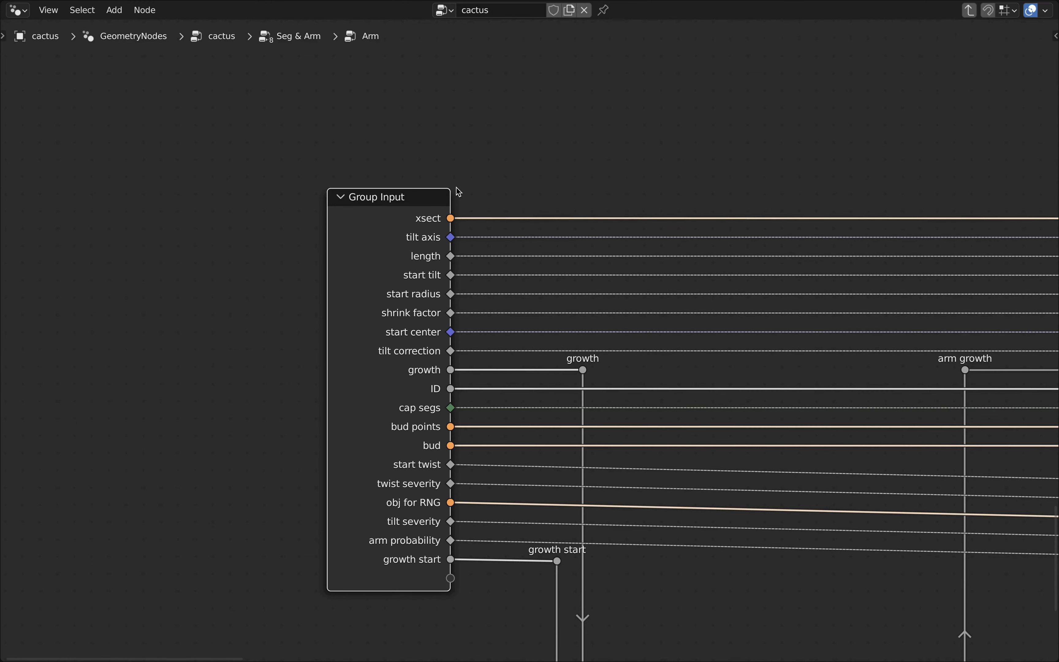
key("Tab")
scroll(468, 214, "down", 8)
middle_click_drag(449, 211, 674, 342)
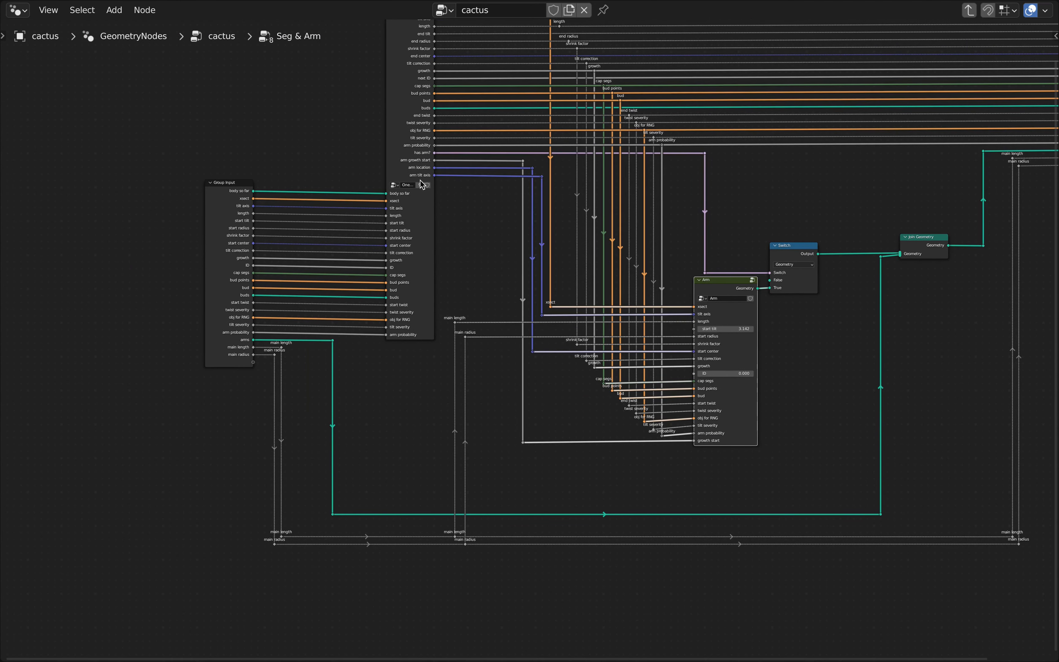
scroll(446, 185, "down", 3)
middle_click_drag(455, 204, 457, 353)
scroll(434, 303, "up", 12)
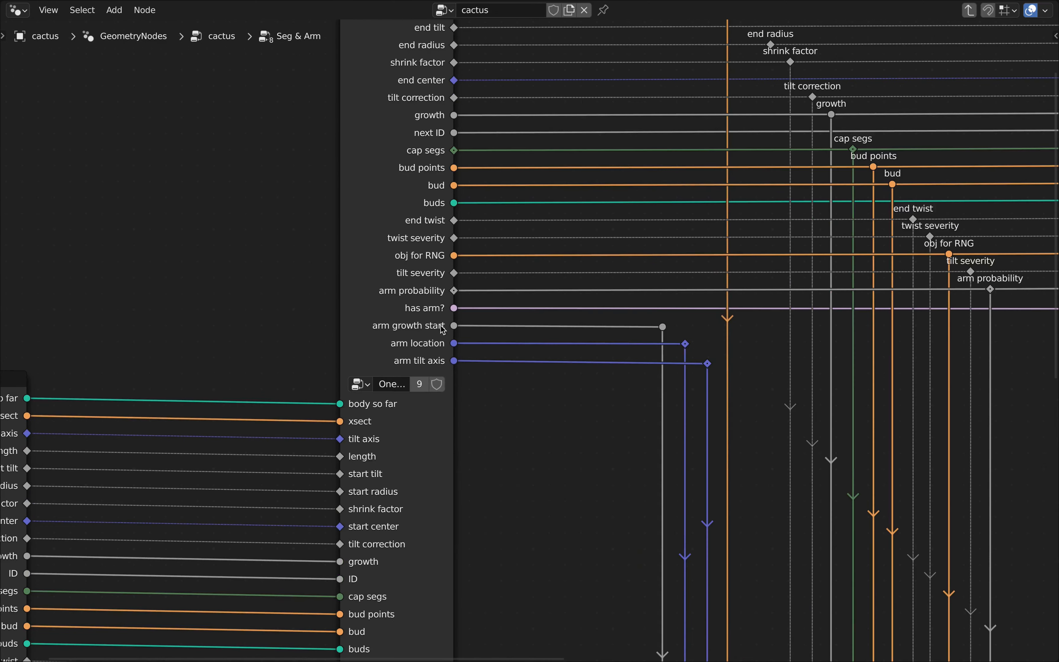
middle_click_drag(493, 305, 503, 423)
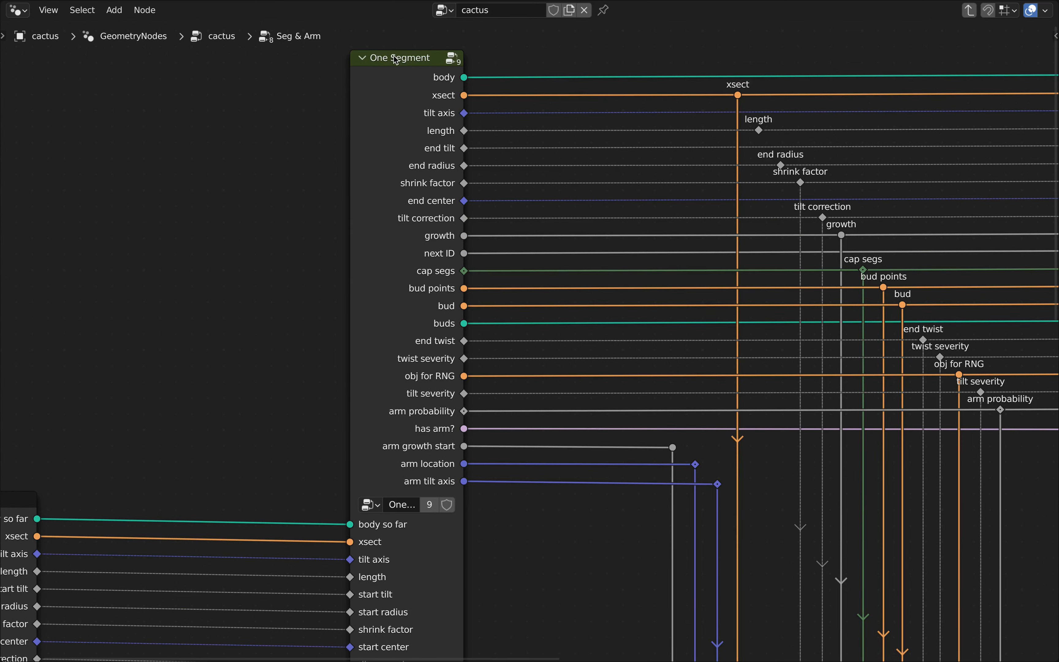
left_click(402, 61)
key("Tab")
Examine the +/1 RNG nodes driving end twist and arm growth start, including their W offset settings
scroll(472, 232, "down", 5)
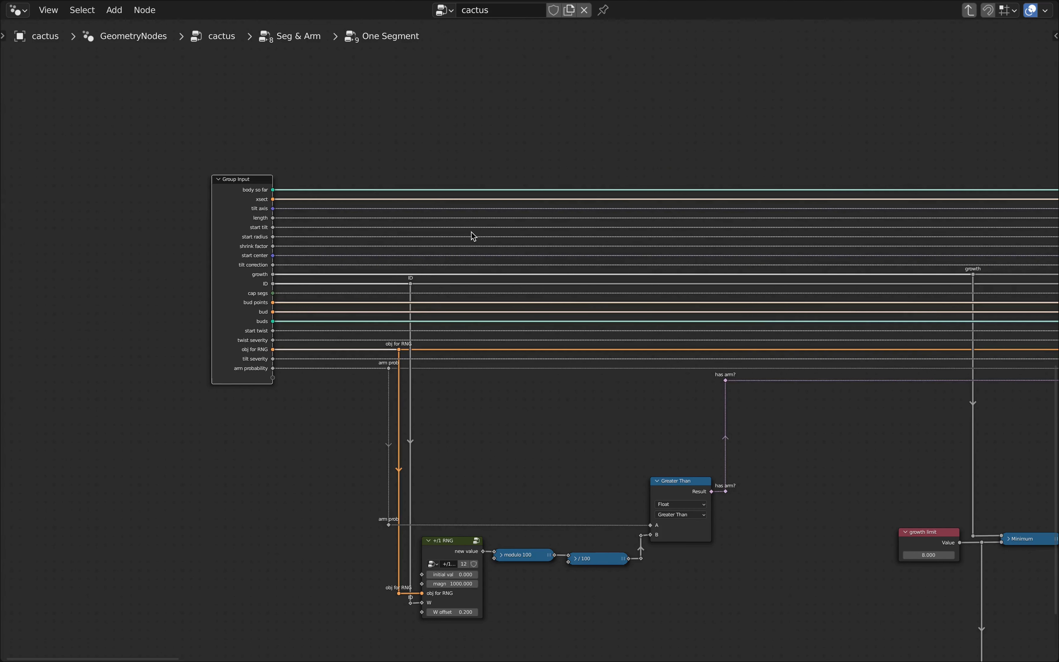
scroll(596, 355, "down", 2)
middle_click_drag(652, 390, 326, 232)
scroll(888, 359, "up", 2)
middle_click_drag(888, 360, 604, 298)
scroll(579, 221, "up", 2)
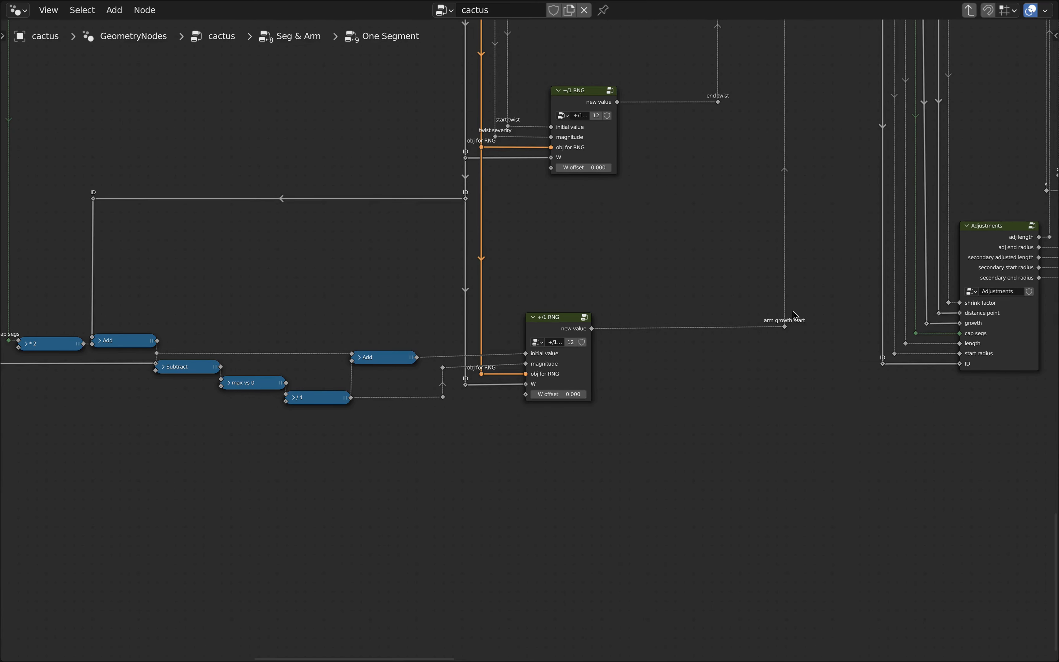
scroll(780, 378, "down", 1)
middle_click_drag(776, 442, 760, 279)
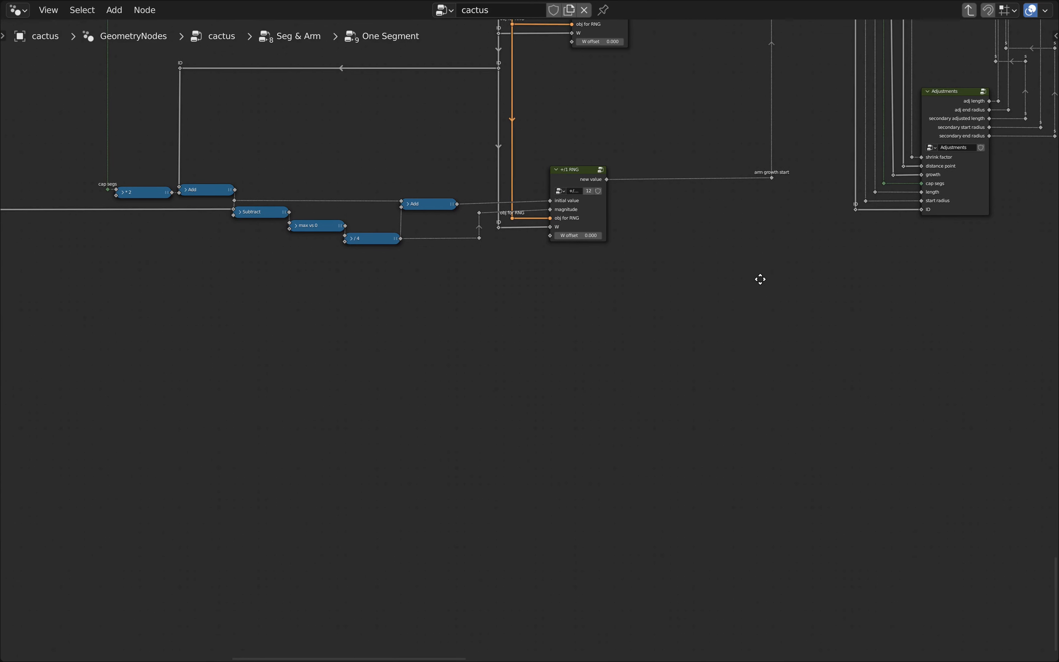
scroll(553, 283, "up", 2)
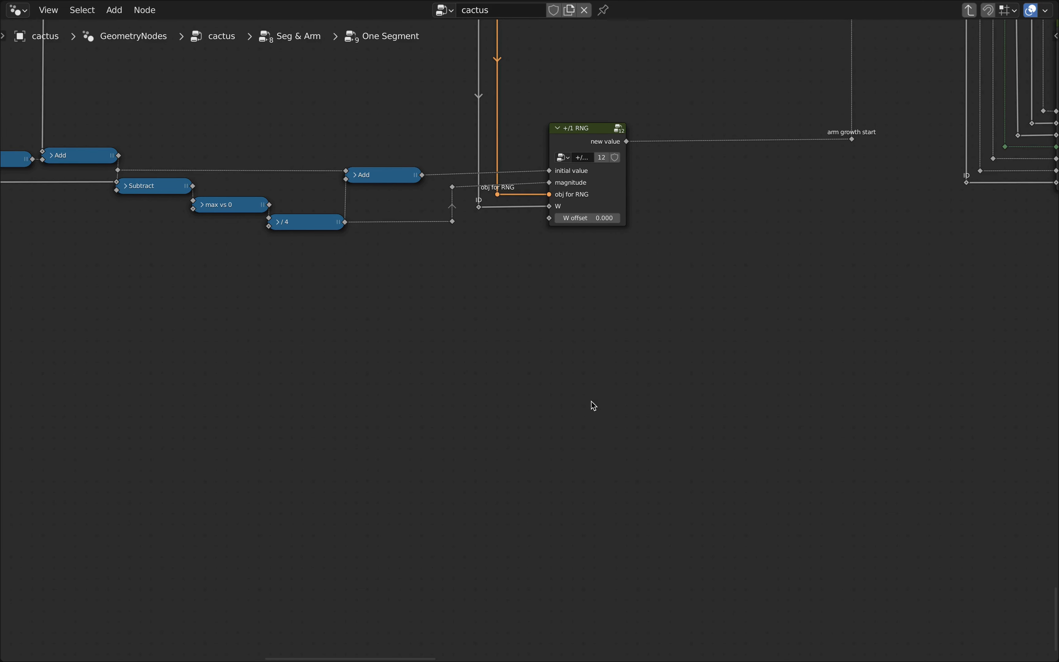
scroll(608, 272, "down", 1)
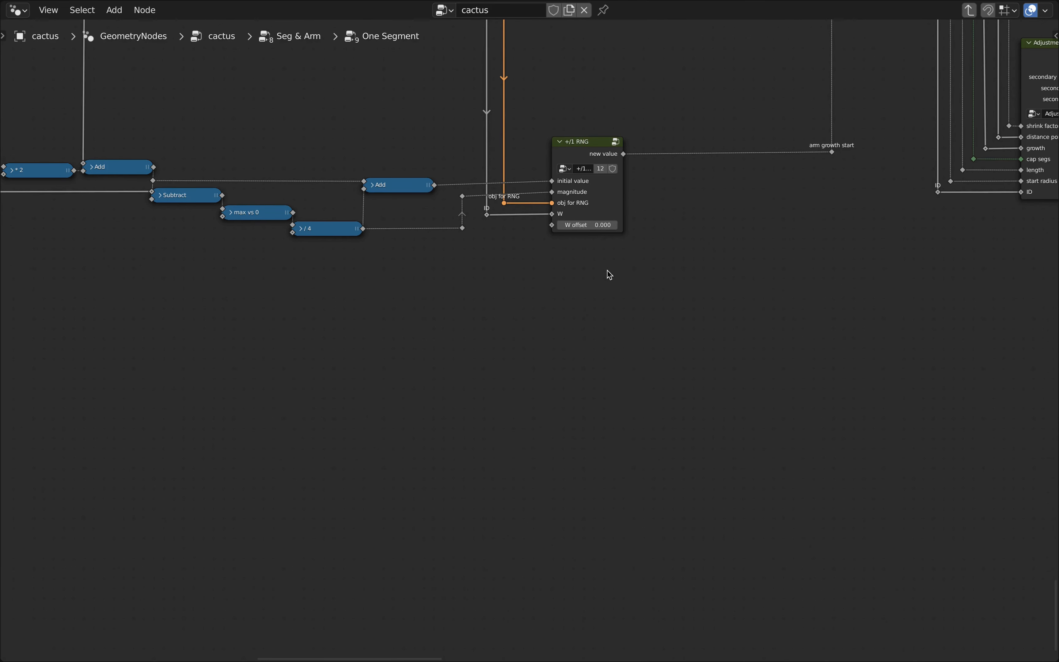
middle_click_drag(607, 272, 615, 359)
scroll(618, 353, "up", 1)
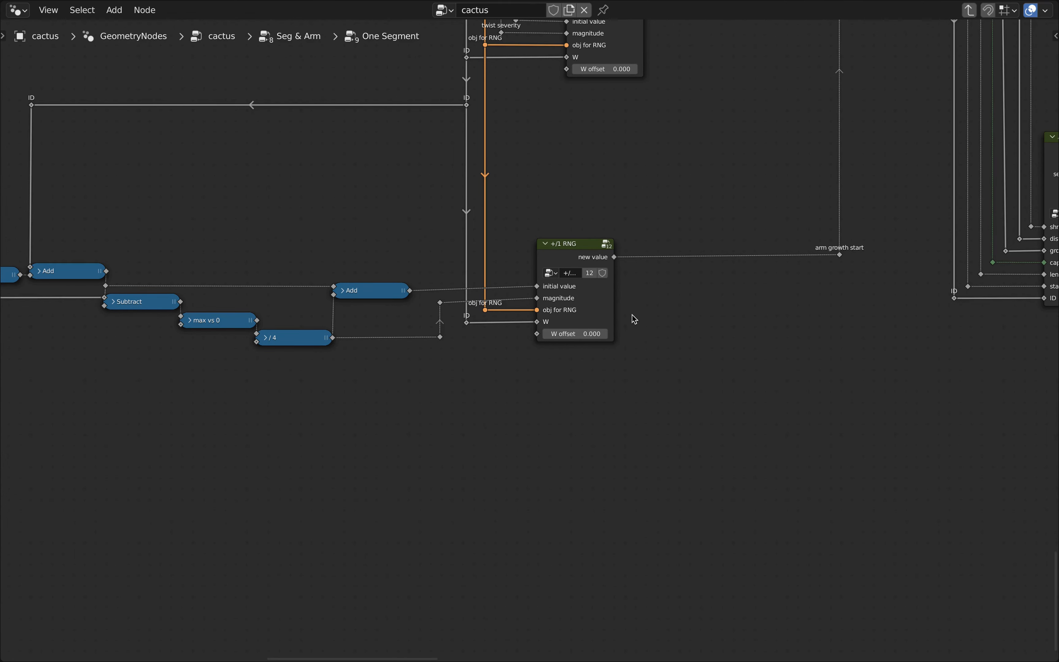
middle_click_drag(648, 298, 651, 493)
scroll(617, 288, "up", 3)
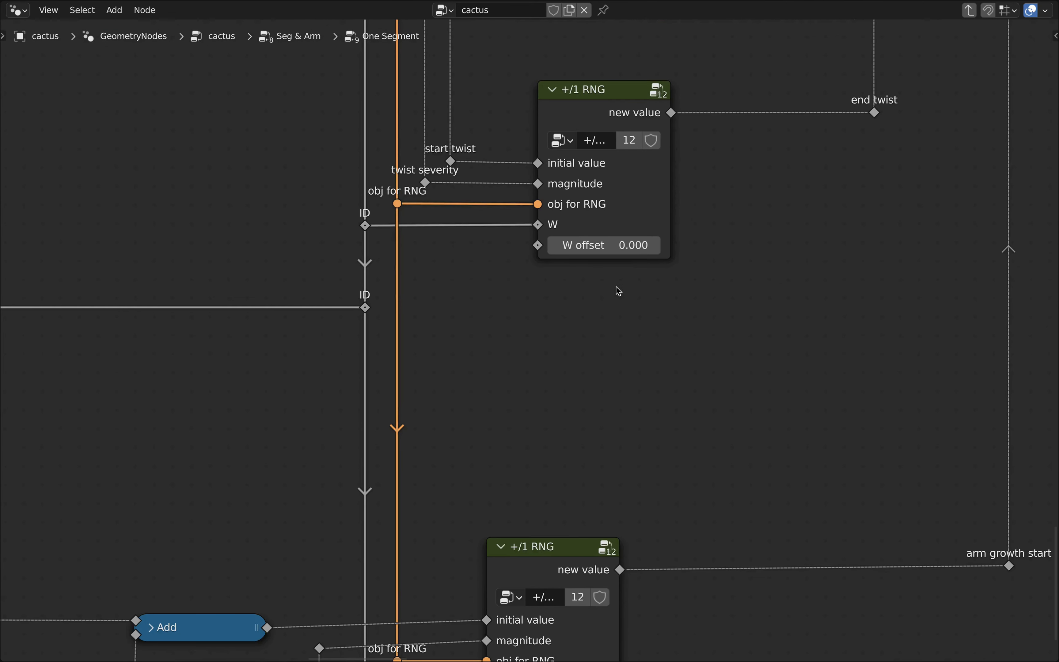
Set the W offset of the +/1 RNG node that outputs end twist to 0.4
scroll(655, 316, "down", 4)
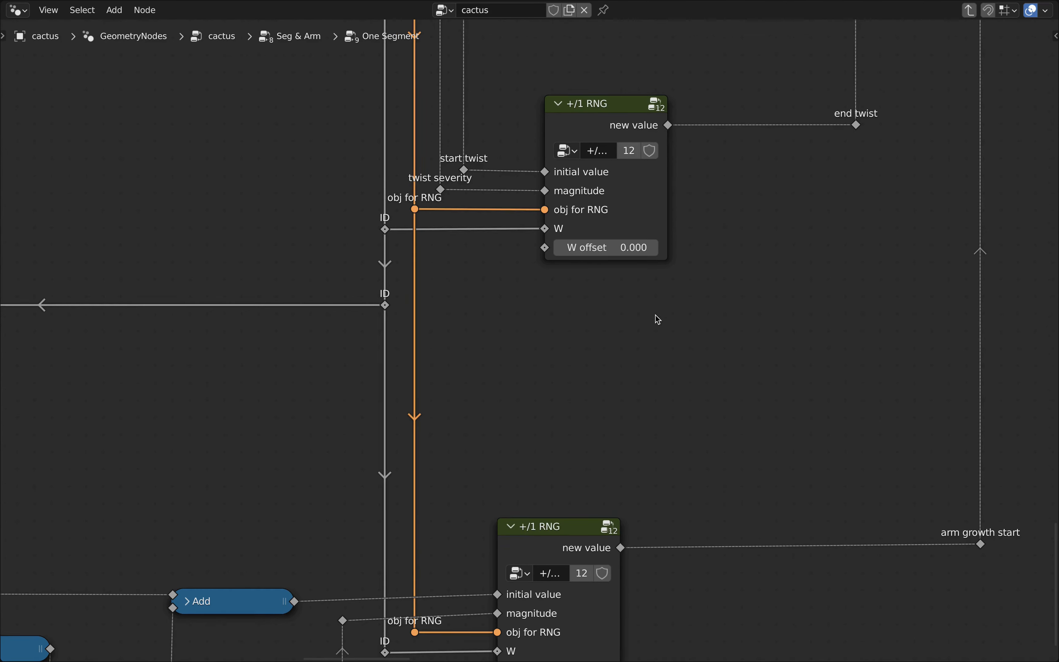
scroll(655, 315, "down", 2)
scroll(655, 315, "up", 6)
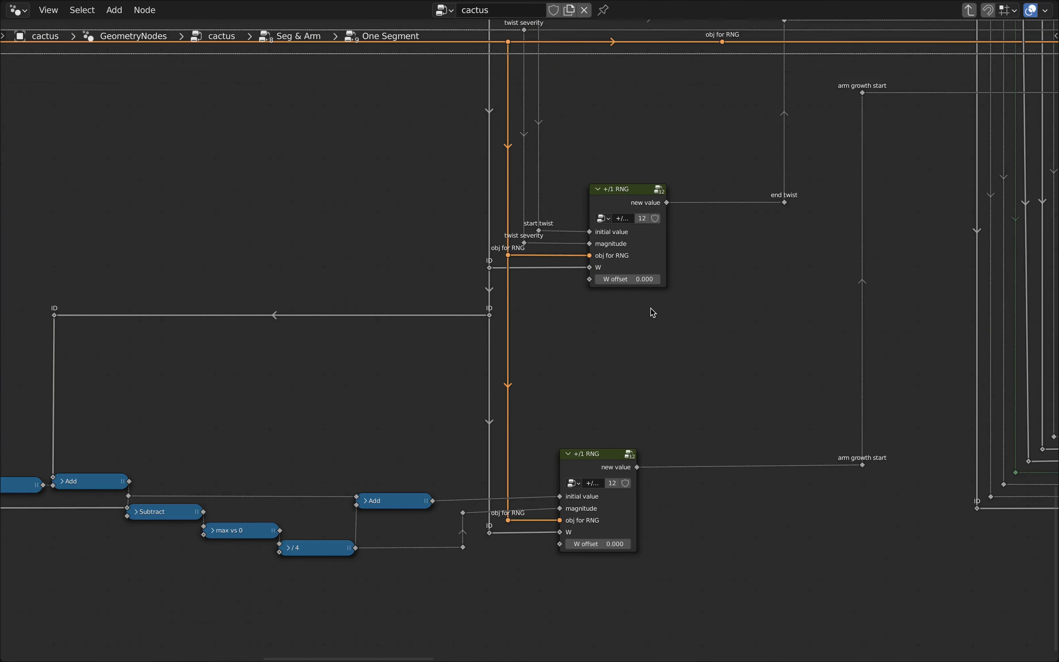
left_click(635, 265)
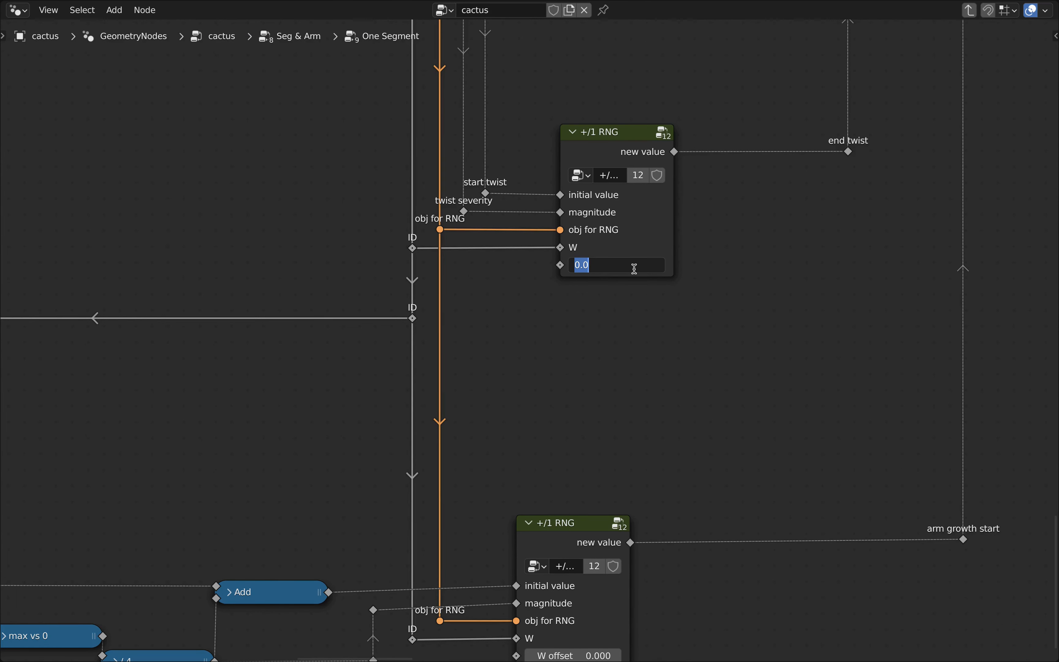
type(".4")
key("Return")
scroll(650, 303, "down", 1)
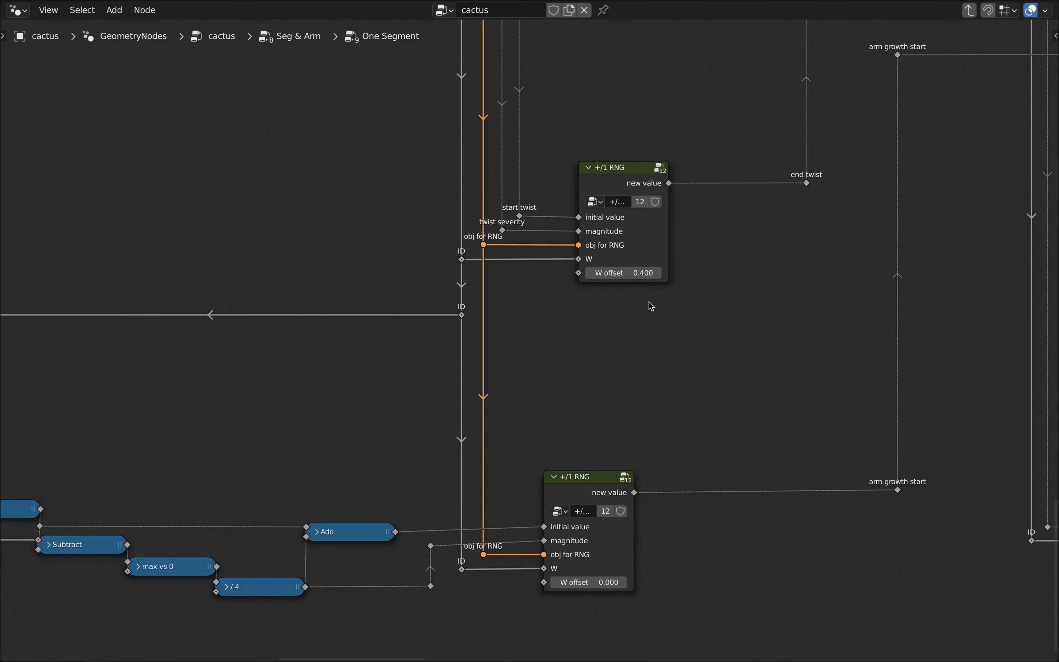
Set the W offset of the +/1 RNG node that outputs arm growth start to 0.5
scroll(669, 326, "down", 4)
left_click(601, 462)
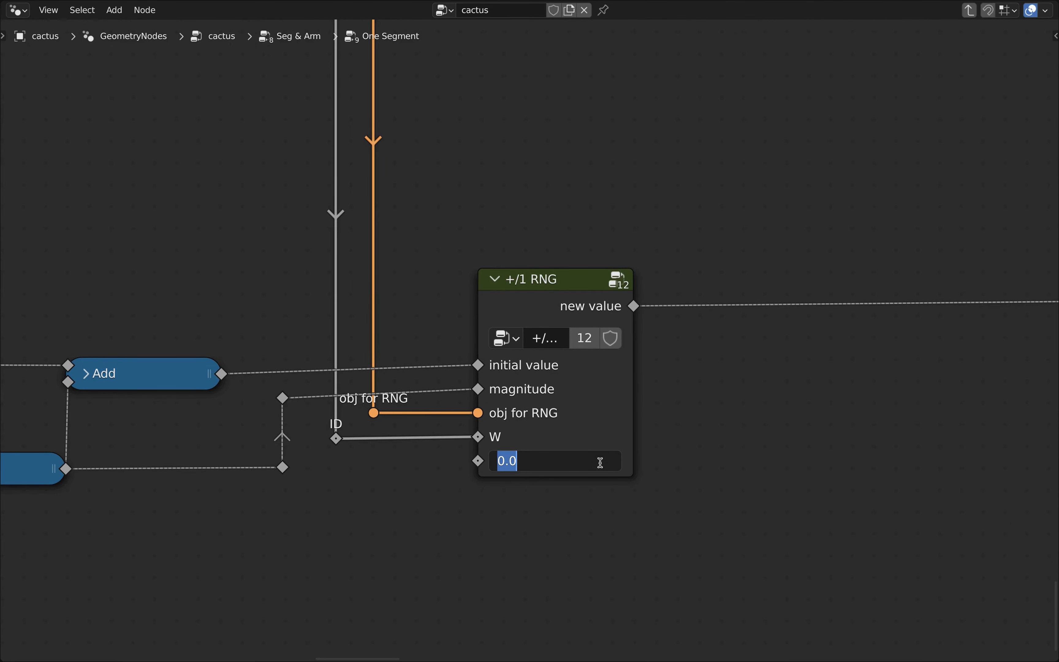
type(".5")
key("Return")
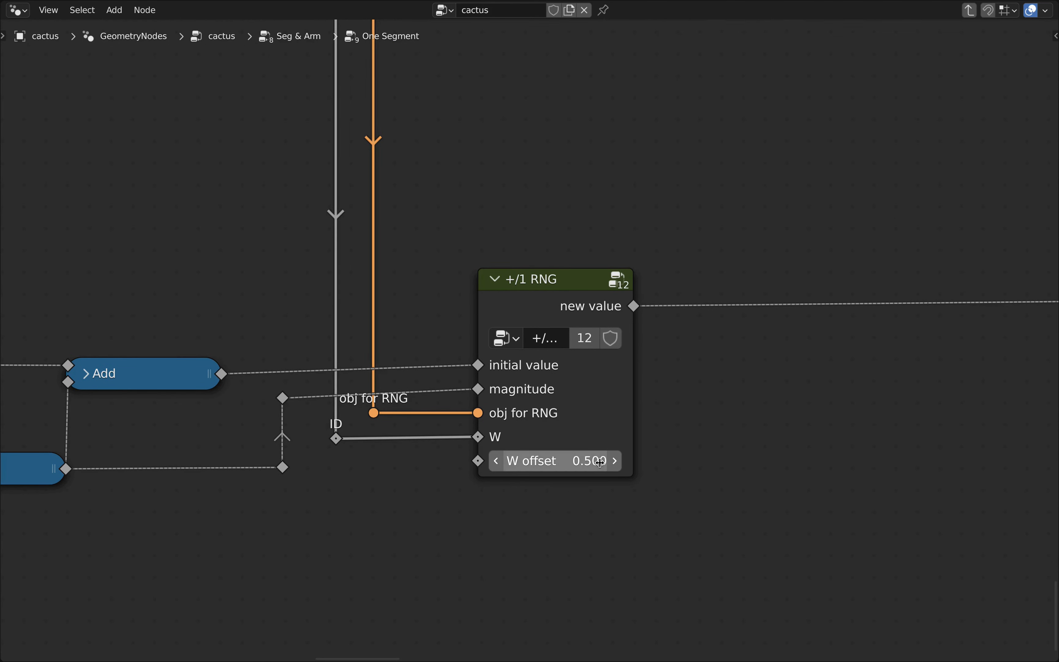
Duplicate the arm growth start +/1 RNG node with its ID and obj for RNG reroutes below, extending both links to the copies
scroll(690, 394, "down", 5)
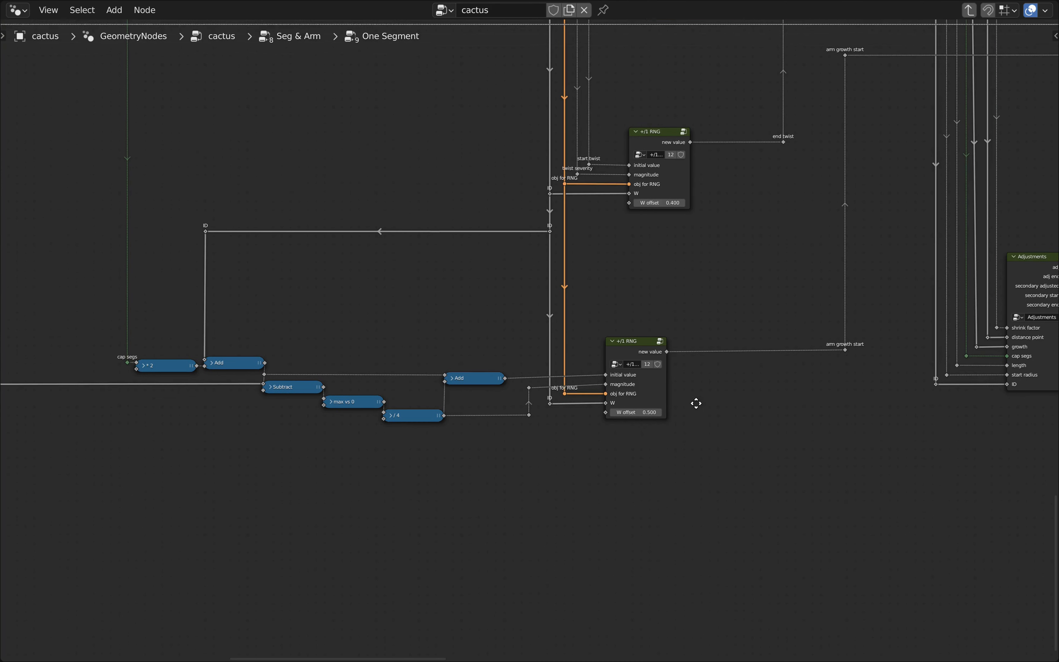
middle_click_drag(698, 401, 685, 279)
scroll(685, 278, "up", 2)
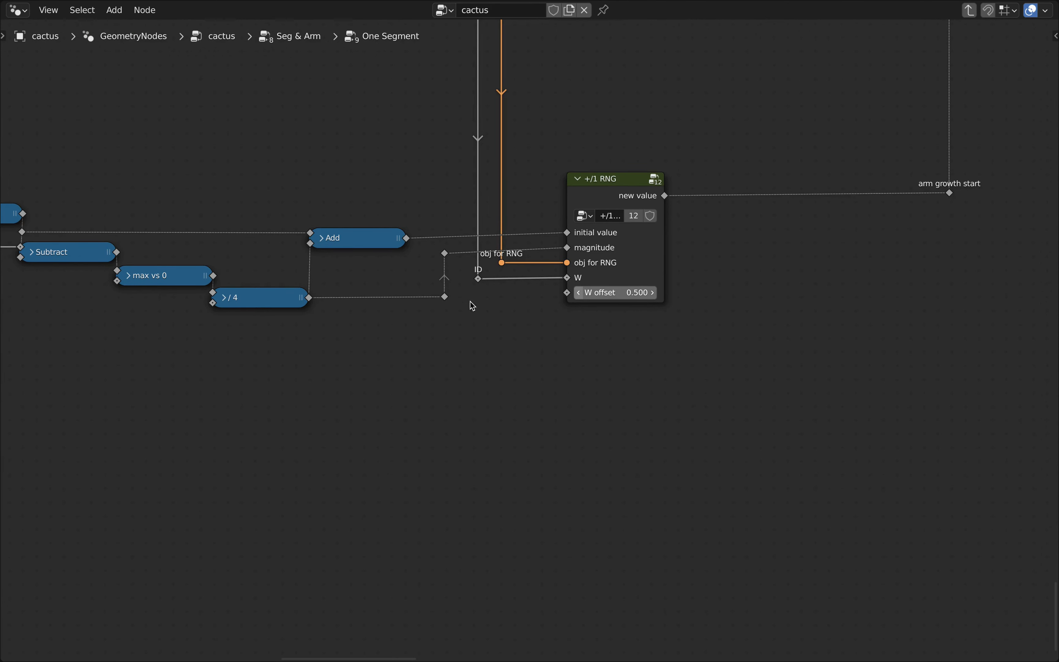
scroll(501, 337, "down", 2)
middle_click_drag(501, 338, 507, 261)
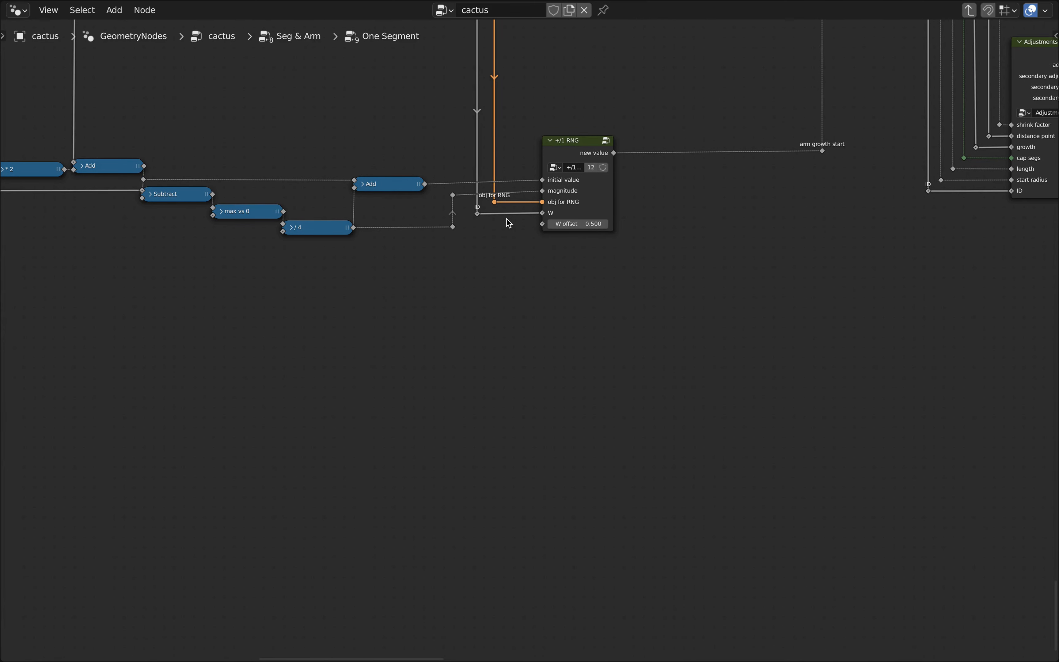
left_click_drag(472, 236, 478, 557)
left_click(572, 146, "shift")
key("shift+d")
left_click(645, 561)
left_click_drag(494, 201, 495, 545)
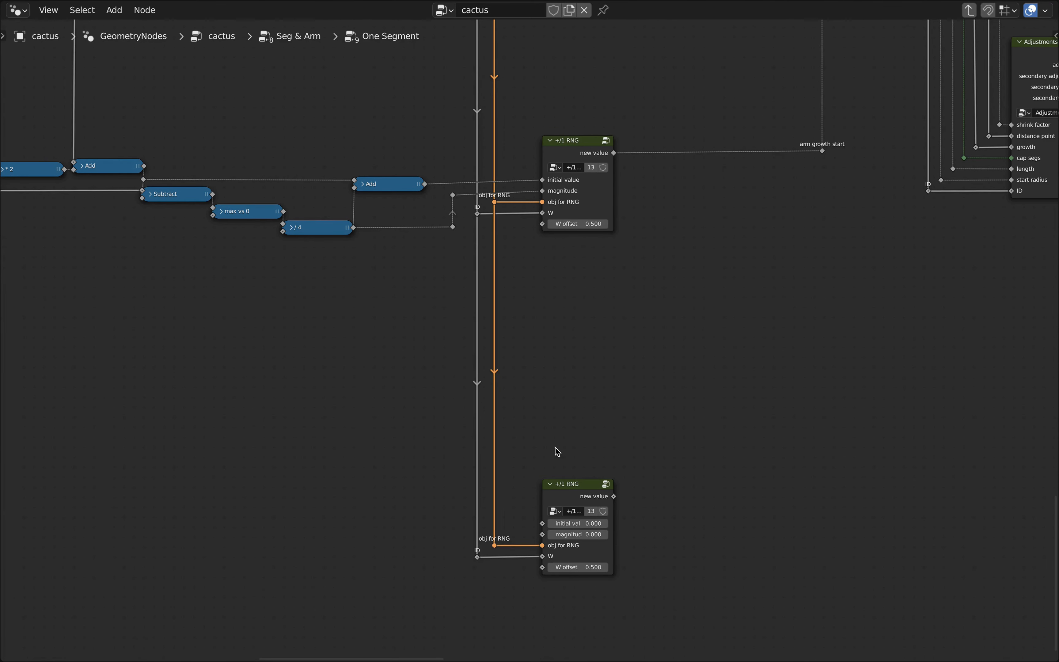
scroll(640, 523, "up", 3)
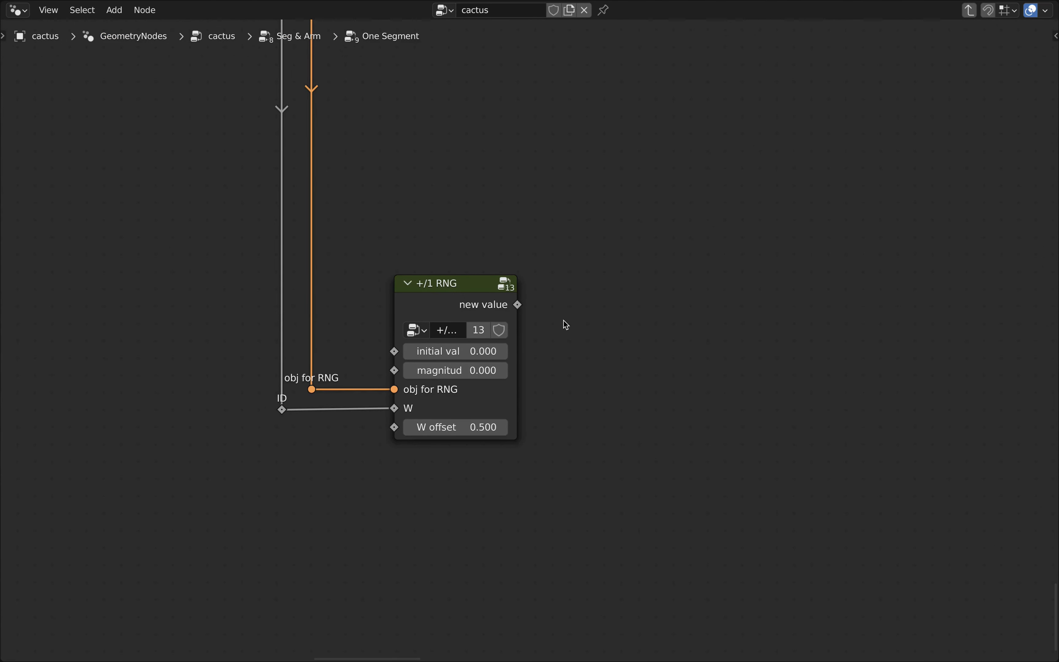
scroll(564, 321, "down", 1)
middle_click_drag(598, 324, 564, 334)
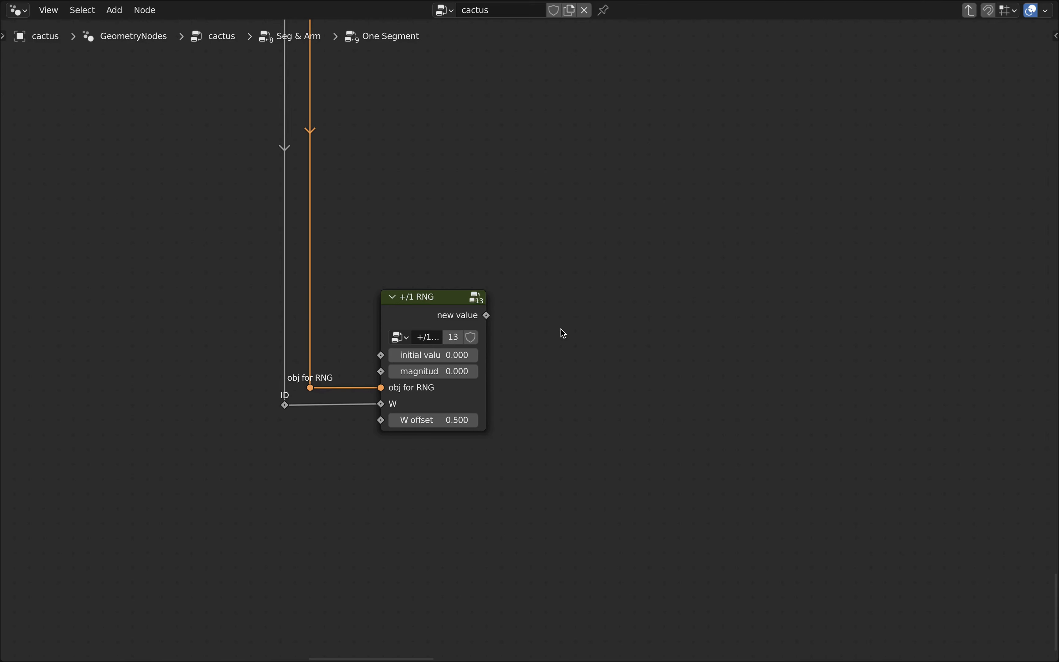
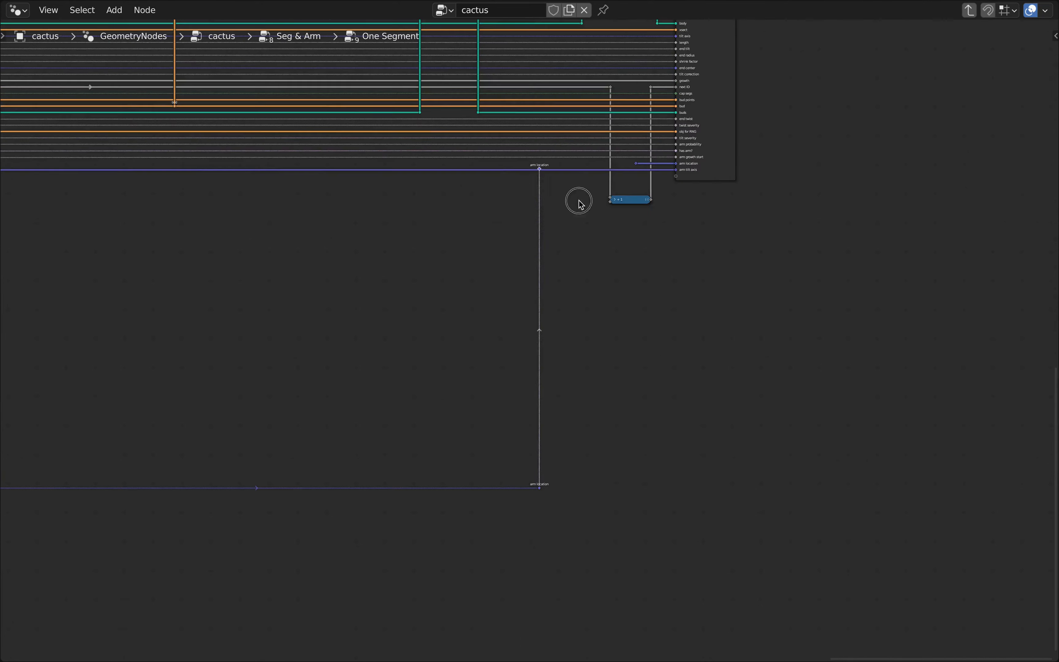
Link the upper arm location reroute to the reroute feeding the group output's arm location socket
scroll(609, 140, "up", 8)
left_click_drag(432, 217, 779, 214)
key("g")
scroll(503, 265, "down", 6)
middle_click_drag(504, 265, 634, 59)
scroll(701, 339, "down", 8)
middle_click_drag(704, 338, 739, 305)
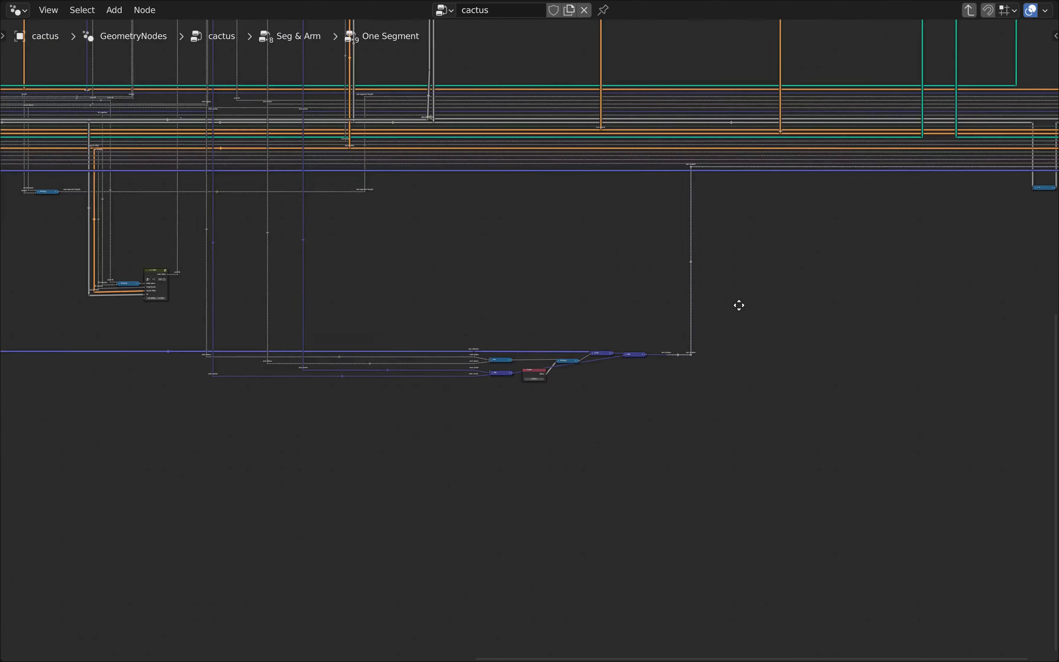
Reposition the labelled reroutes feeding the two Mix nodes, including start radius, to tidy their incoming links
scroll(508, 381, "up", 15)
left_click(470, 316)
key("g")
left_click(463, 255)
key("g")
left_click(340, 234)
left_click(341, 234)
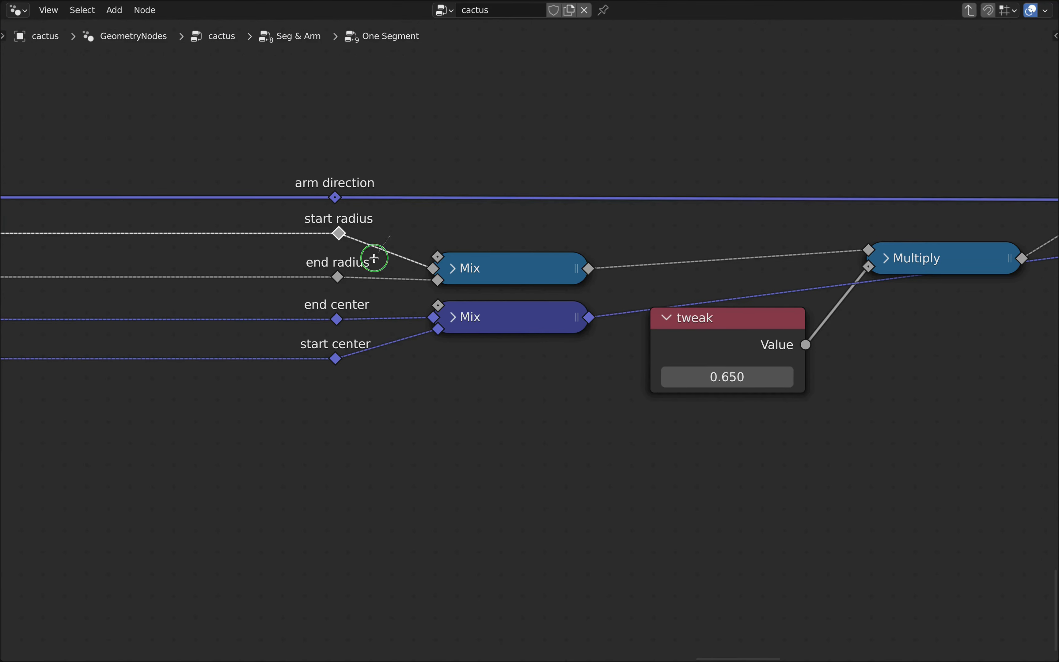
Route the start radius link into the upper Mix node through two vertically aligned reroutes
right_click_drag(381, 263, 385, 239, "shift")
right_click_drag(394, 241, 396, 265, "shift")
key("s")
key("x")
key("0")
key("Return")
key("s")
left_click(390, 237)
key("g")
key("y")
Route the start center link into the lower Mix node through two vertically aligned reroutes
right_click_drag(380, 357, 381, 333, "shift")
key("s")
key("x")
key("0")
key("Return")
key("s")
key("y")
left_click(424, 369)
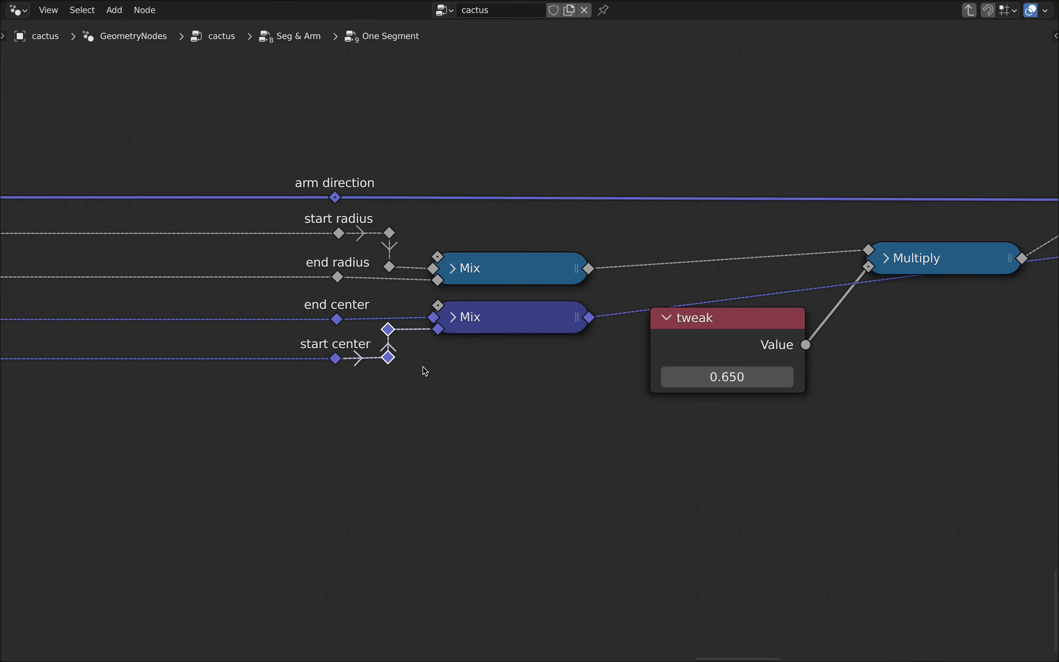
key("g")
key("x")
Route the lower Mix node's output to the Add node through two horizontally aligned reroutes below the tweak node
scroll(495, 368, "down", 7)
left_click_drag(426, 371, 518, 254)
left_click(492, 362)
right_click_drag(703, 239, 714, 264, "shift")
key("g")
left_click(414, 354)
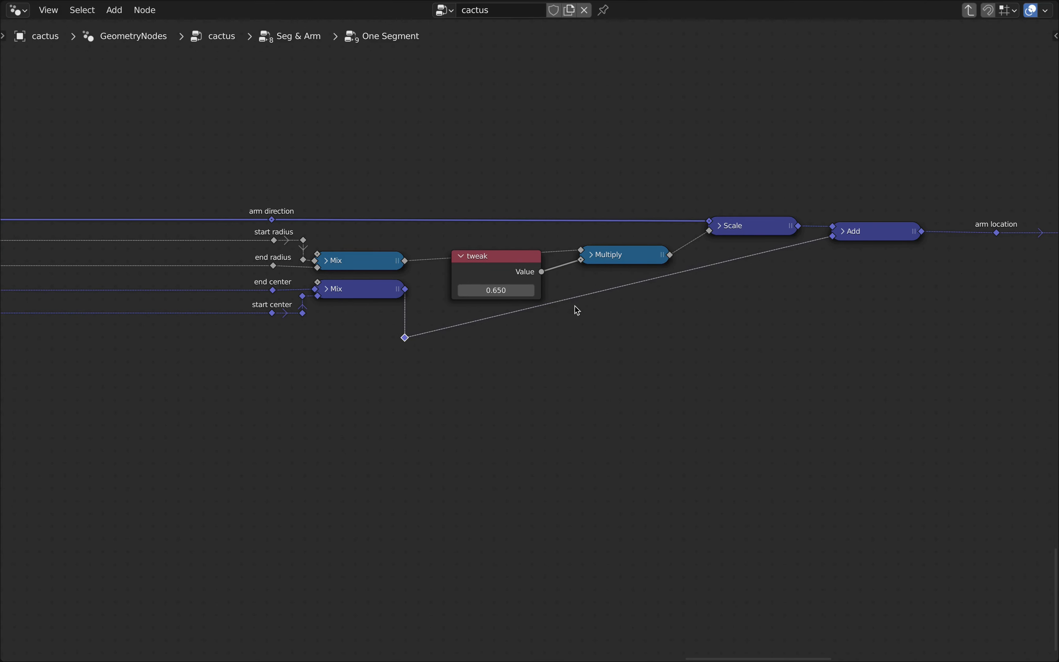
right_click_drag(569, 280, 576, 310, "shift")
left_click_drag(585, 306, 374, 401)
key("s")
key("y")
key("0")
key("Return")
Shift the tweak node down and route its value into the Multiply node through two vertically aligned reroutes
left_click_drag(504, 258, 475, 284)
left_click_drag(617, 253, 579, 263)
scroll(548, 285, "up", 8)
key("s")
key("x")
key("0")
key("Return")
key("s")
left_click(603, 310)
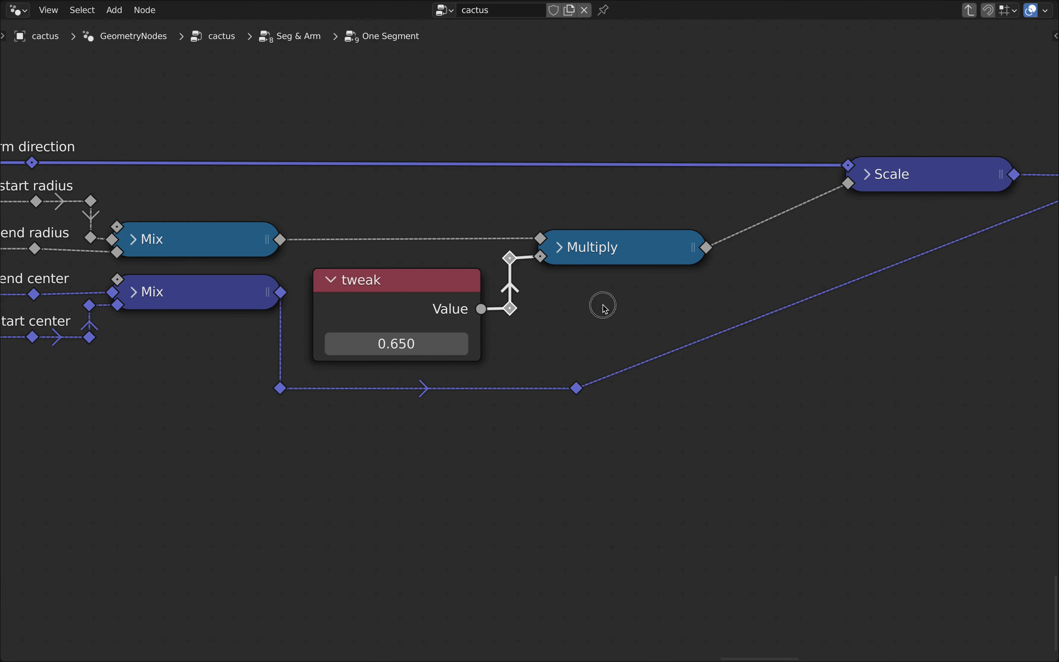
Route the Multiply node's output into the Scale node through two vertically aligned reroutes, shifted horizontally into the gap between the nodes
scroll(604, 310, "down", 4)
right_click_drag(556, 232, 570, 265, "shift")
right_click_drag(578, 221, 595, 258, "shift")
key("s")
key("x")
key("0")
key("Return")
key("s")
left_click(650, 303)
key("g")
key("x")
left_click(582, 210)
Move the Scale and Add nodes and their reroutes horizontally closer to the Multiply node to compact the arm location chain
scroll(613, 219, "down", 4)
left_click_drag(661, 239, 601, 239)
left_click(368, 338)
key("g")
key("x")
left_click(606, 352)
scroll(607, 353, "down", 14)
key("g")
key("x")
scroll(633, 379, "down", 8)
Leave the One Segment group for the parent Seg & Arm group and select the Arm node
middle_click_drag(934, 176, 832, 262)
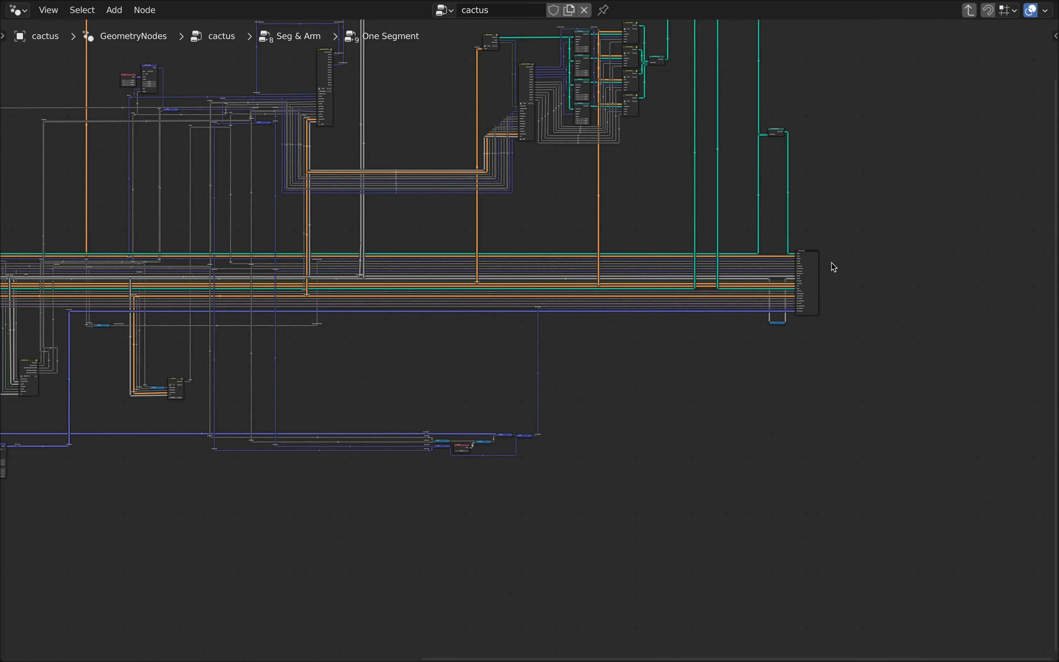
left_click(815, 256)
key("Tab")
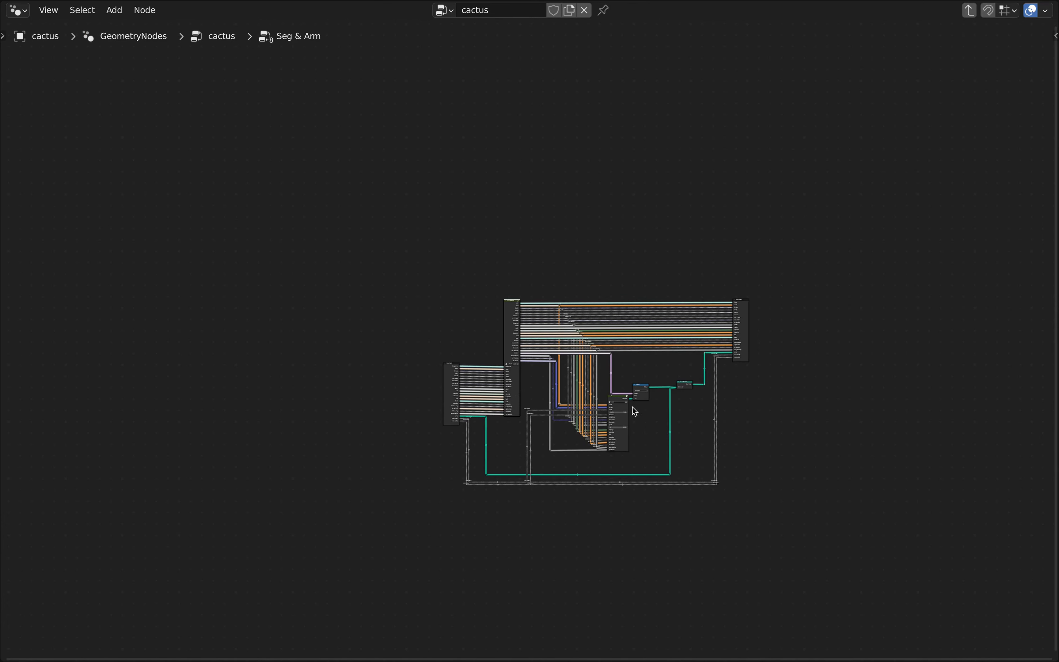
scroll(635, 412, "up", 9)
middle_click_drag(702, 449, 659, 389)
left_click(549, 116)
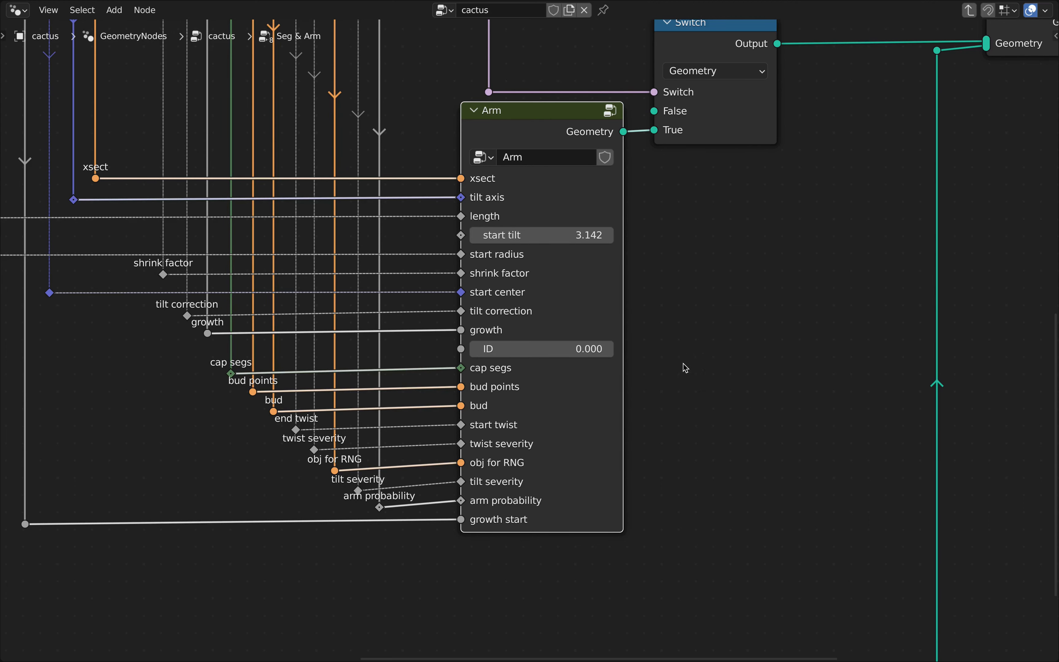
Delete the end twist reroute that feeds the Arm node's start twist input
scroll(462, 425, "down", 1)
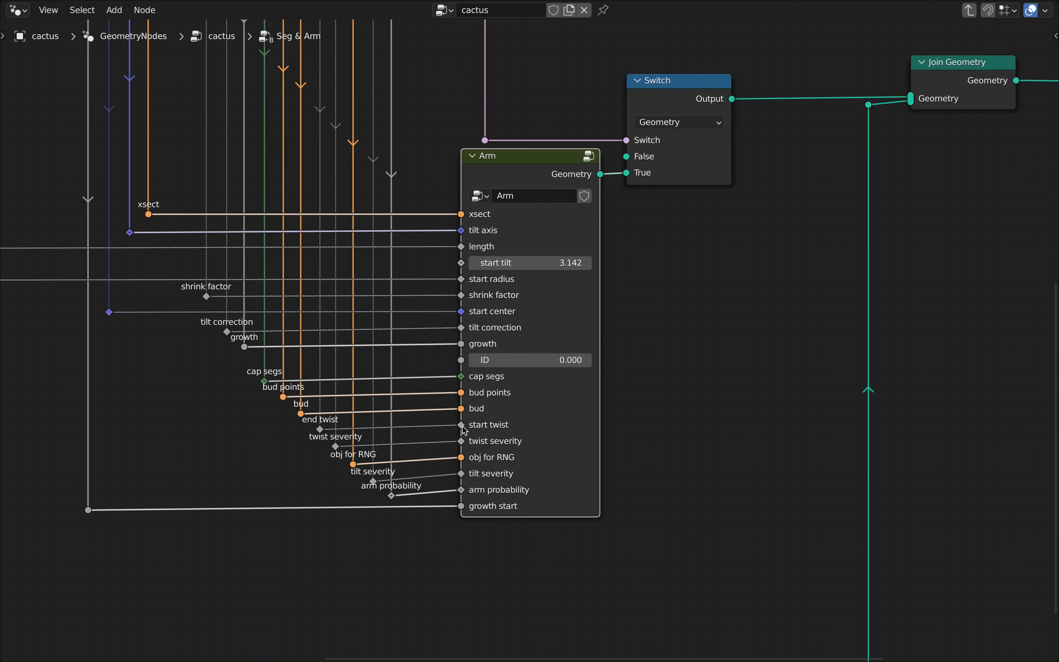
middle_click_drag(459, 427, 560, 418)
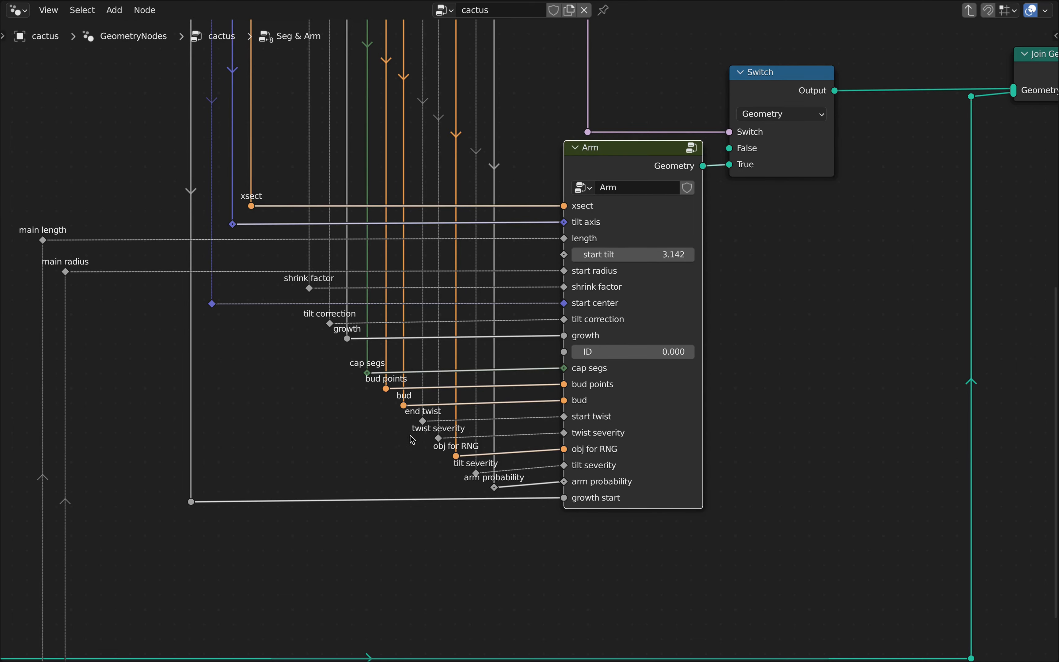
left_click(423, 426)
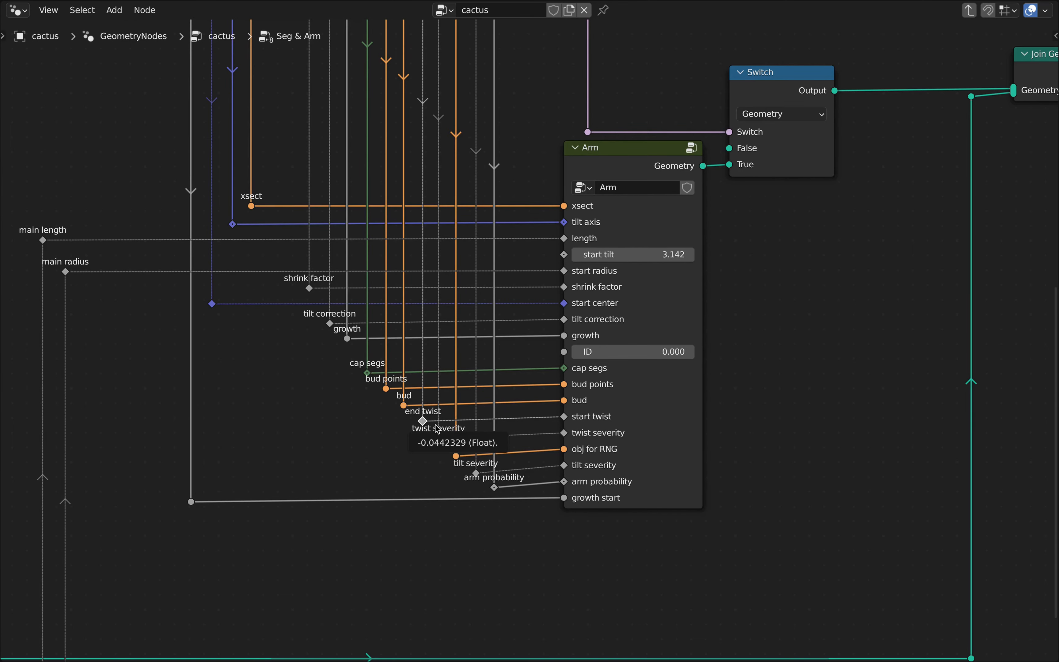
scroll(625, 428, "up", 2)
scroll(445, 428, "down", 2)
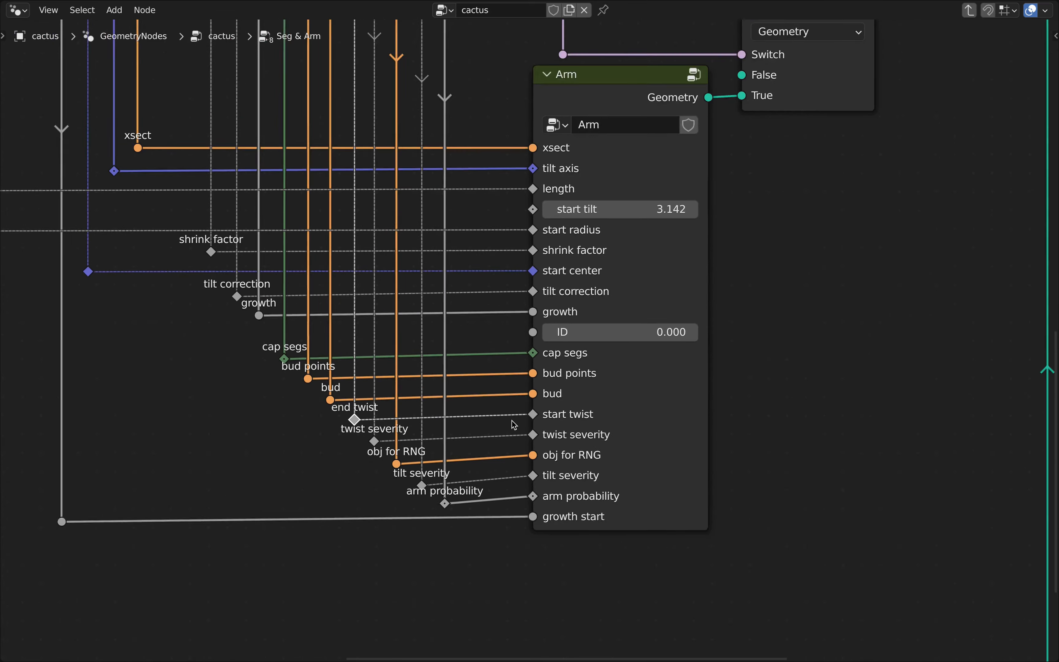
middle_click_drag(559, 420, 514, 447)
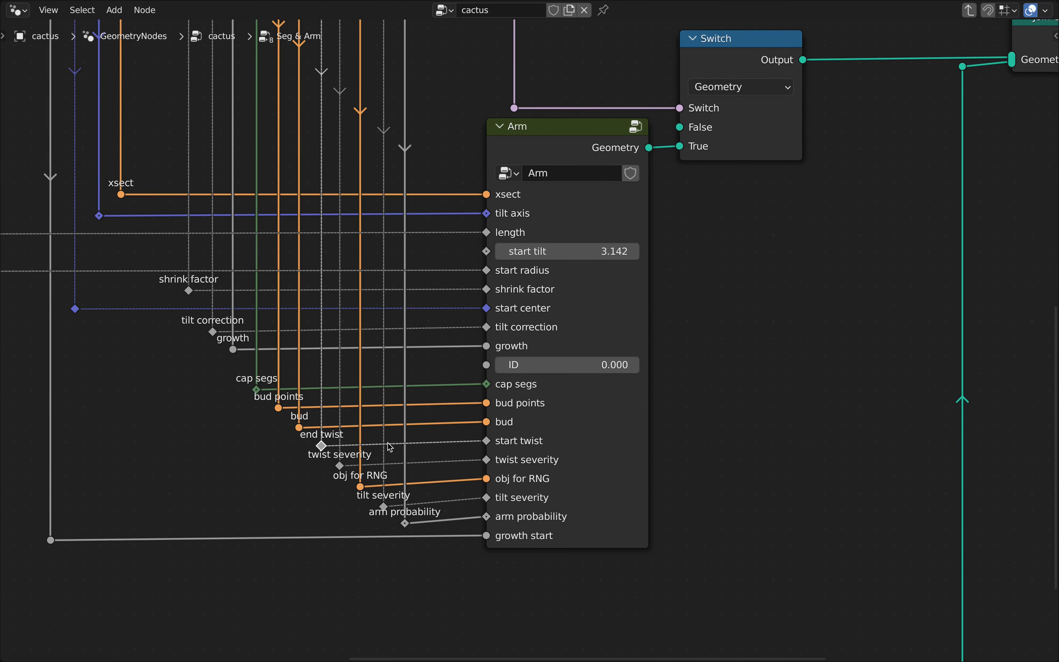
key("x")
scroll(391, 447, "down", 2)
middle_click_drag(409, 442, 370, 467)
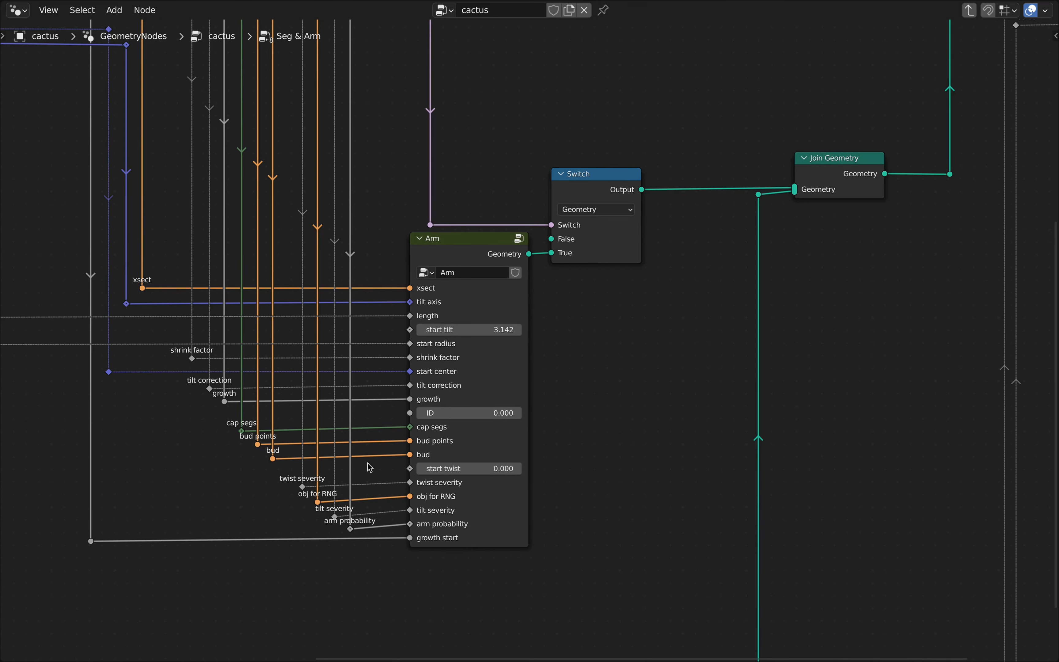
Open the Arm group and remove start twist from its group inputs
left_click(461, 240)
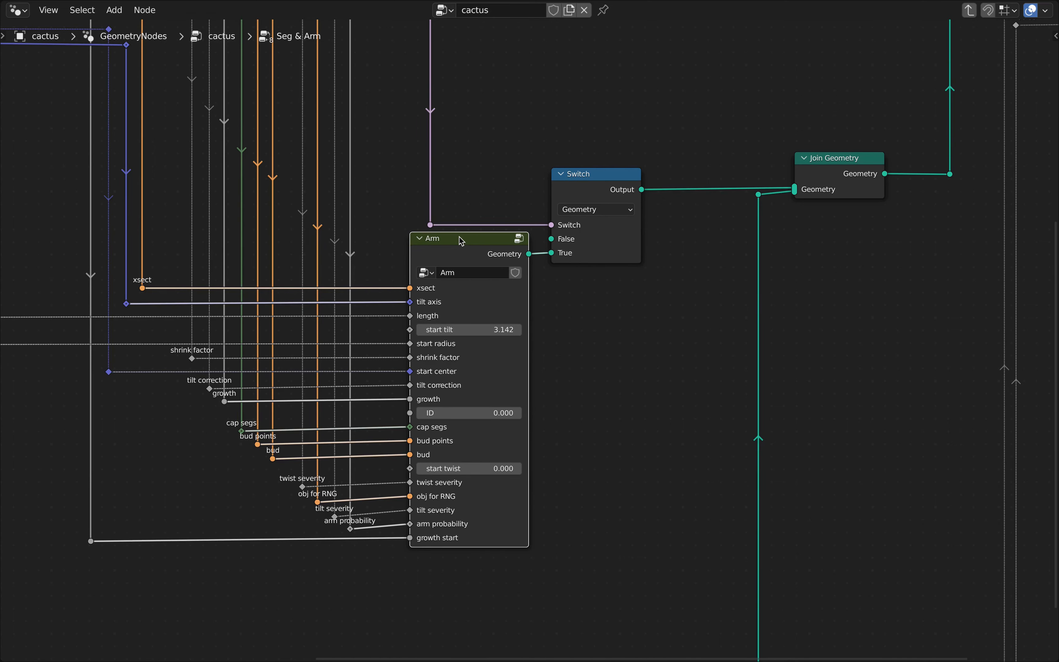
key("Tab")
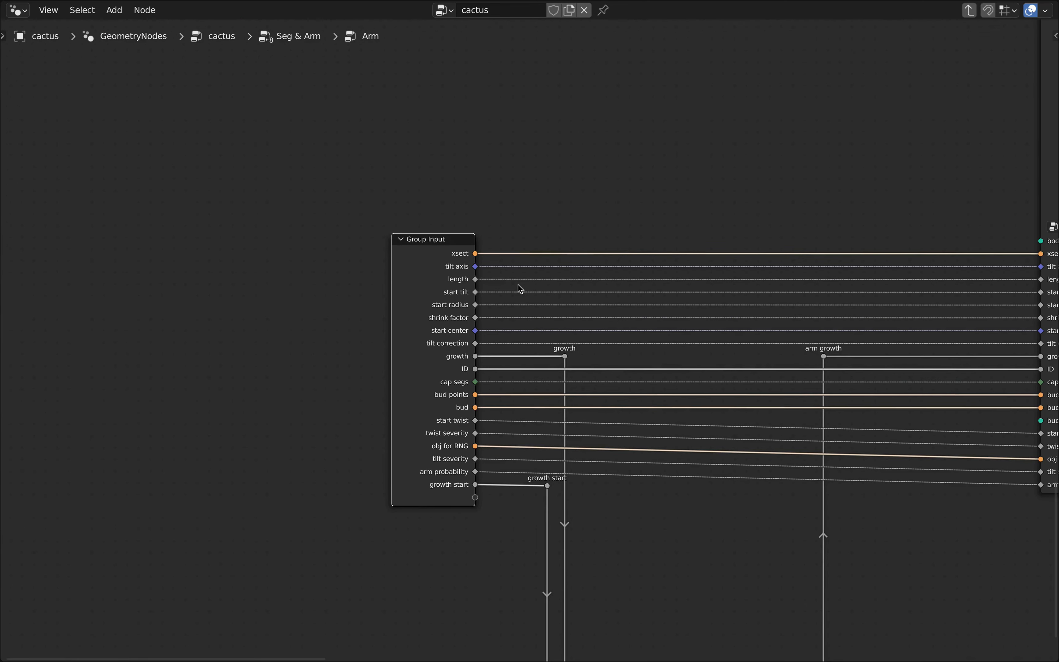
key("n")
scroll(969, 102, "down", 11)
left_click(989, 86)
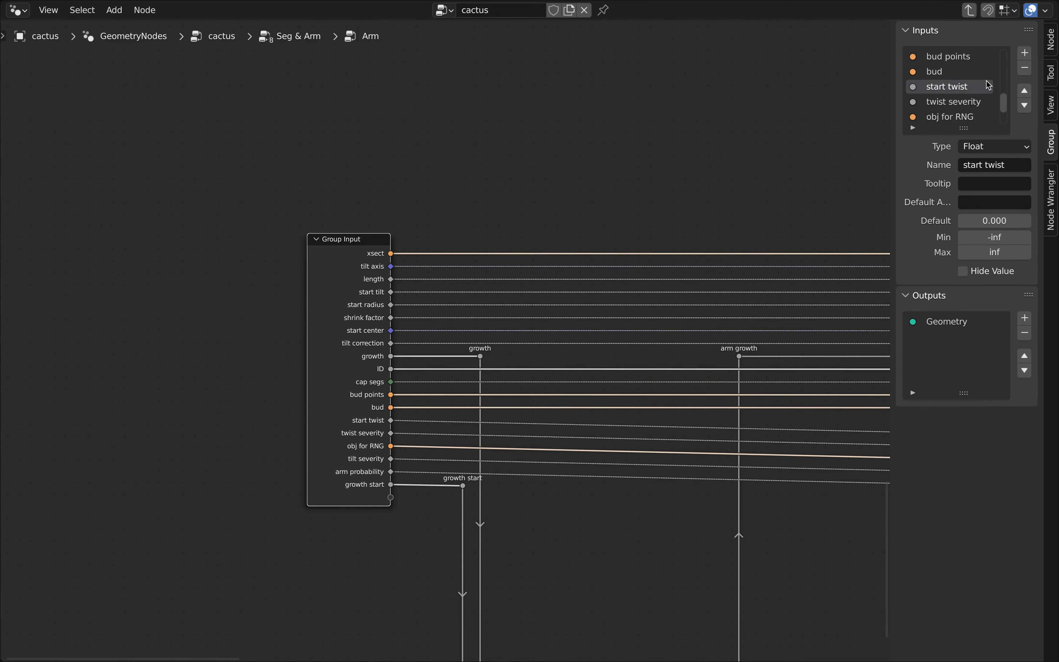
left_click(1024, 68)
Move the upper growth start reroute vertically to line up with the Group Input's growth start output
scroll(694, 421, "down", 4)
middle_click_drag(695, 421, 473, 330)
scroll(343, 398, "up", 8)
left_click(274, 357)
key("g")
key("y")
left_click(342, 353)
Examine the links from the Group Input to the first One Segment node, including its start twist input
scroll(433, 385, "down", 5)
middle_click_drag(696, 378, 443, 377)
scroll(494, 306, "up", 6)
middle_click_drag(795, 337, 677, 468)
scroll(642, 369, "down", 6)
scroll(648, 237, "down", 3)
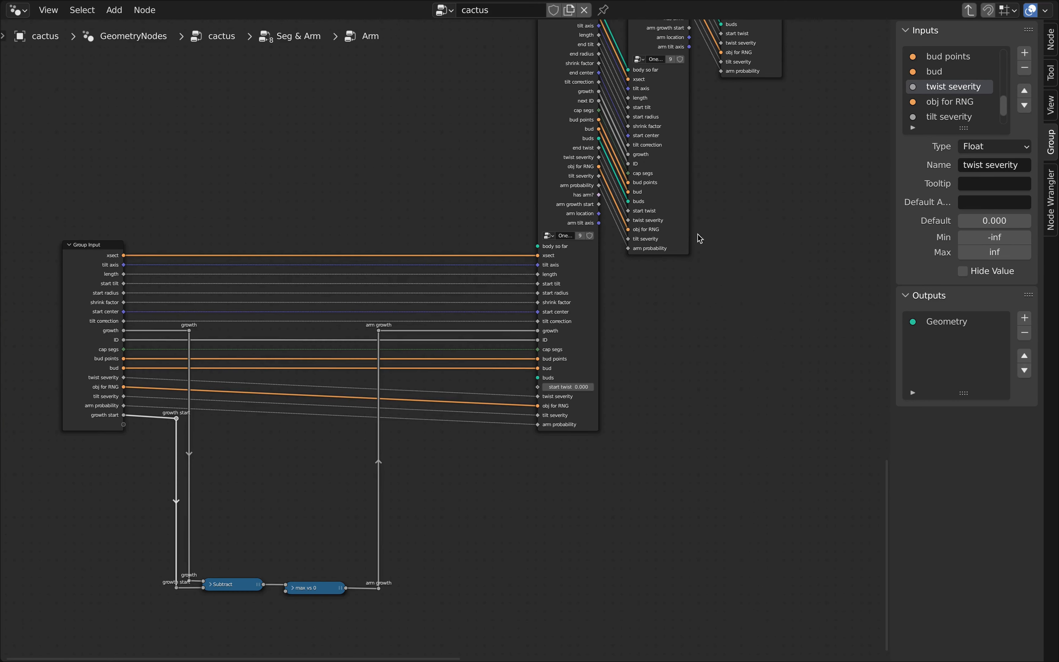
middle_click_drag(699, 238, 693, 365)
scroll(546, 558, "up", 5)
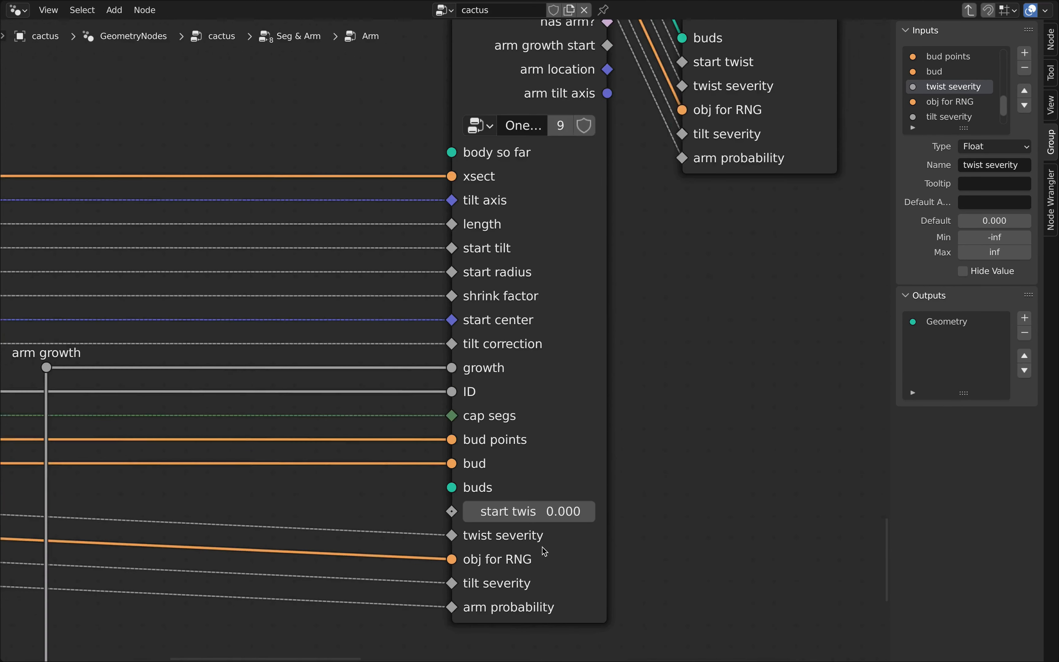
scroll(632, 490, "down", 4)
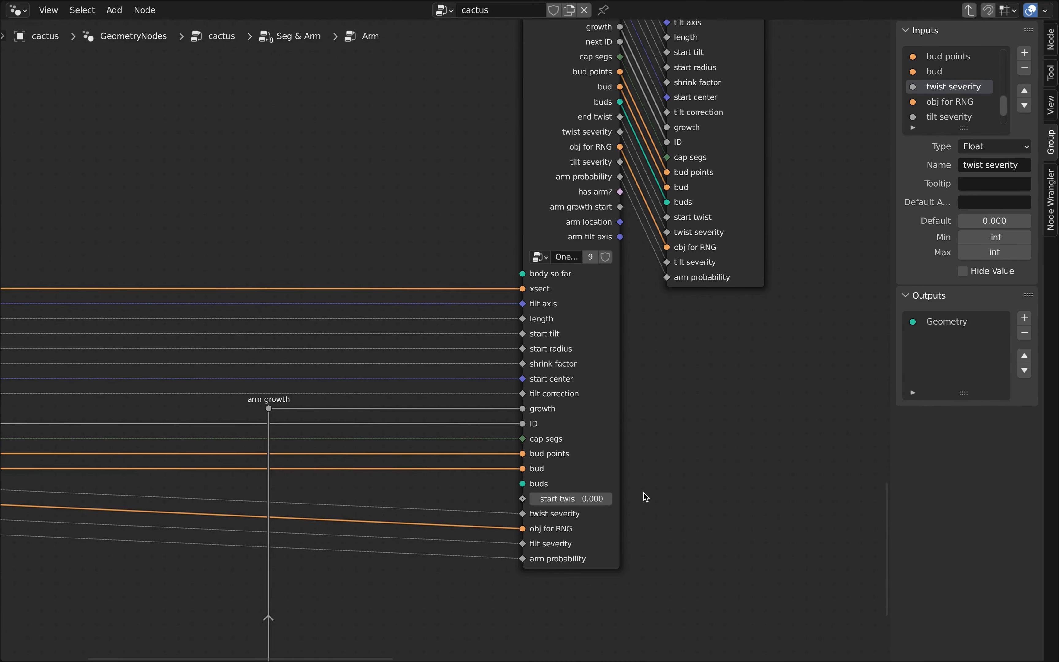
middle_click_drag(643, 495, 811, 419)
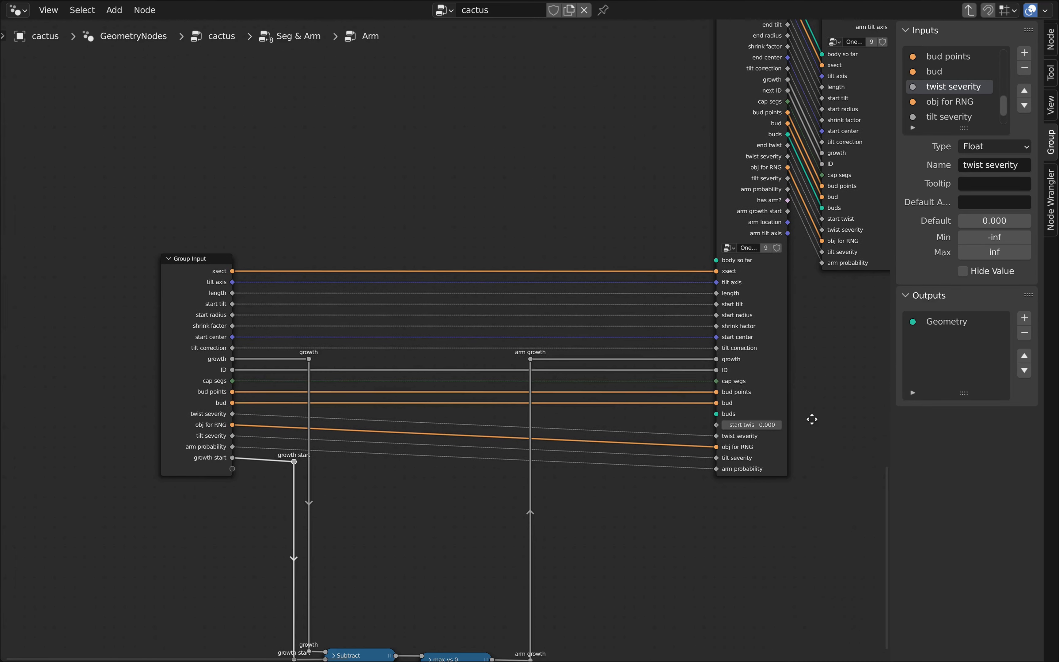
Return to Seg & Arm and shift the reroutes from twist severity to growth start vertically to line up with the Arm node's inputs
left_click(203, 257)
key("Tab")
scroll(516, 445, "down", 1)
scroll(360, 419, "up", 2)
middle_click_drag(361, 419, 608, 288)
left_click_drag(631, 319, 346, 454)
key("g")
key("y")
left_click(559, 433)
key("n")
Reopen the Arm group and examine its chain of One Segment nodes and the ID, growth and arm links between them
middle_click_drag(921, 243, 750, 326)
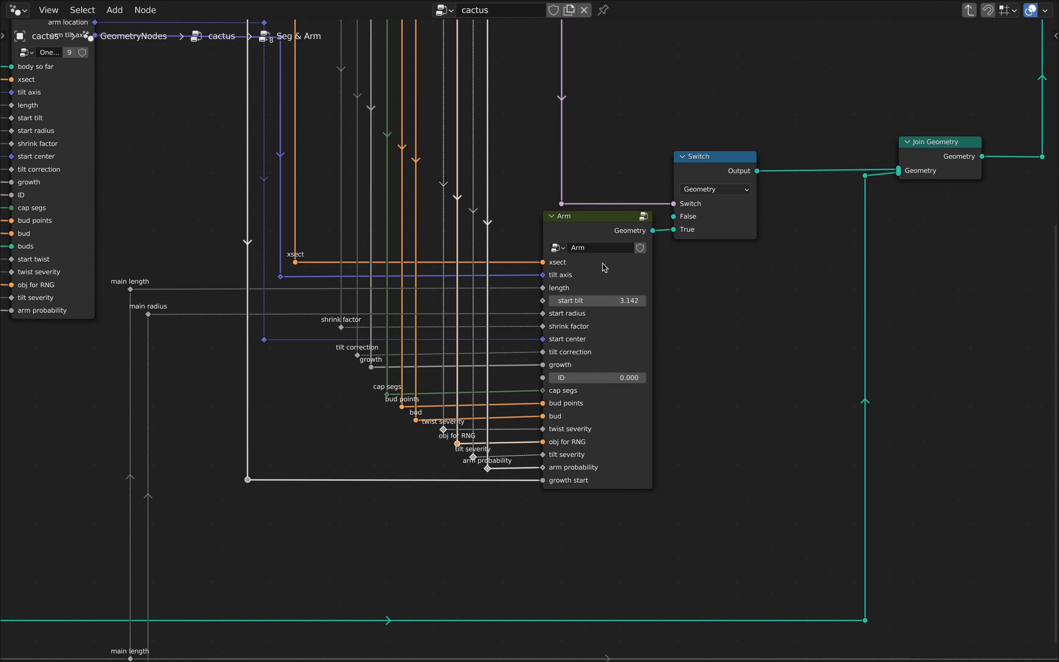
left_click(594, 218)
key("Tab")
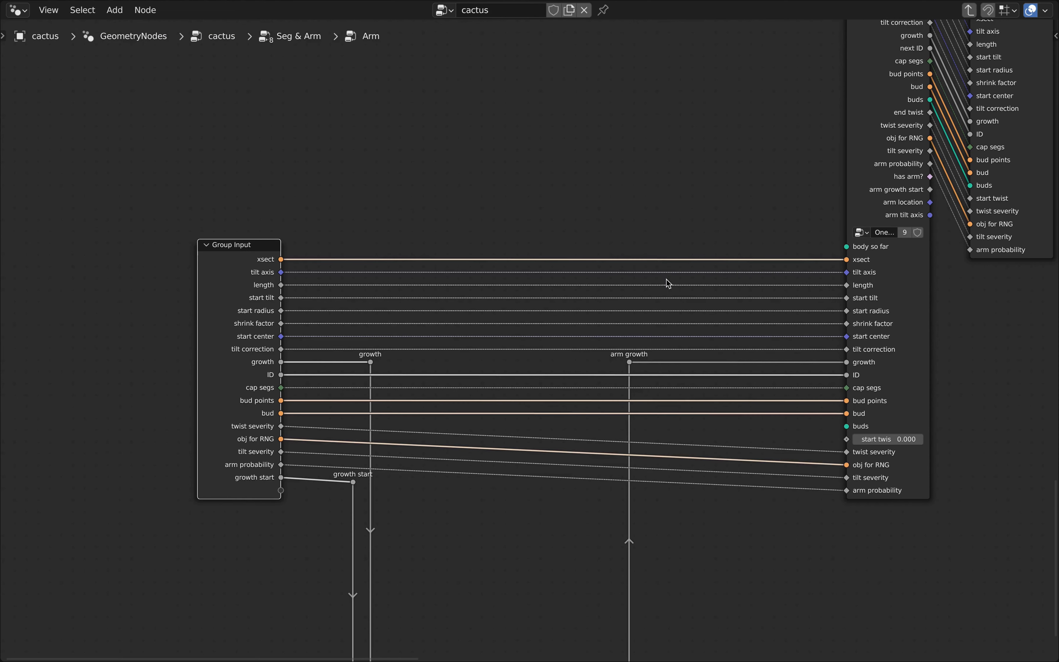
scroll(691, 307, "down", 7)
middle_click_drag(683, 198, 249, 318)
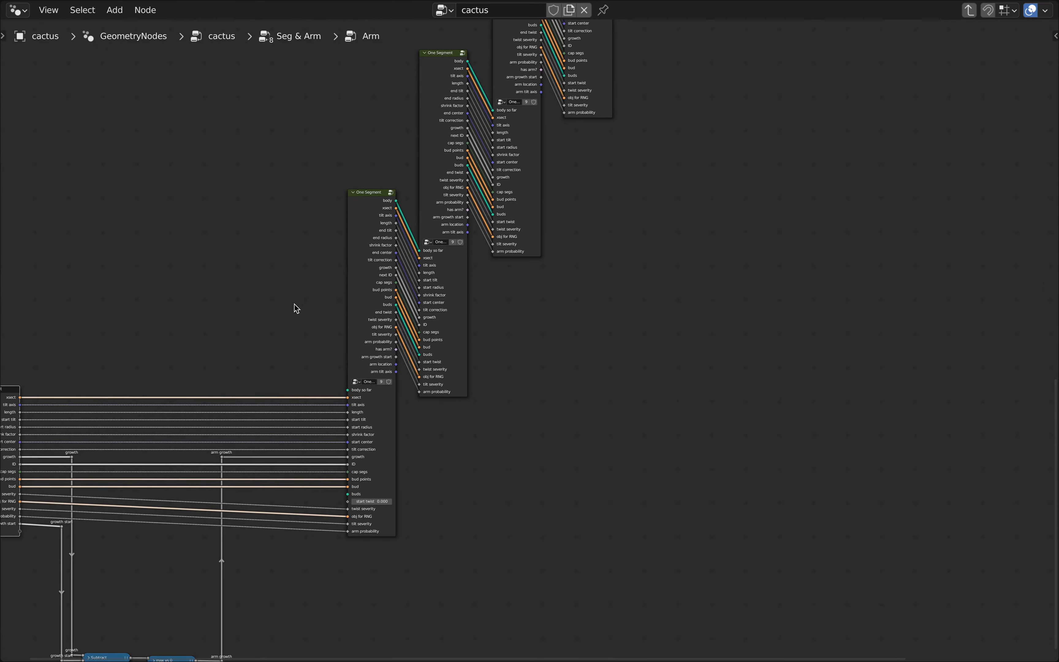
scroll(295, 304, "down", 6)
middle_click_drag(531, 265, 587, 387)
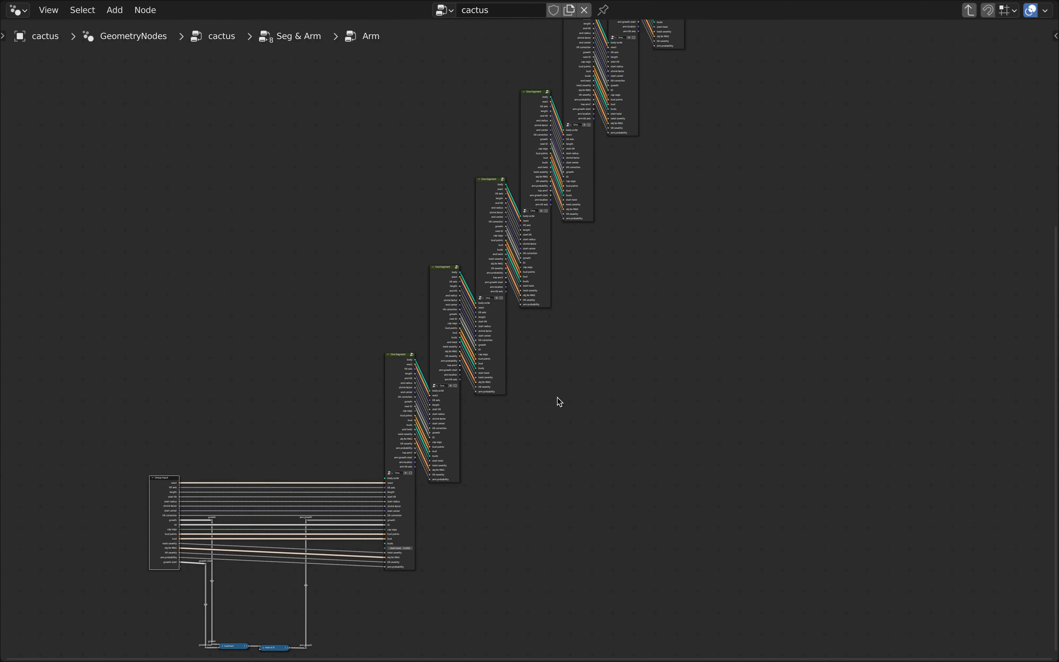
middle_click_drag(544, 432, 652, 308)
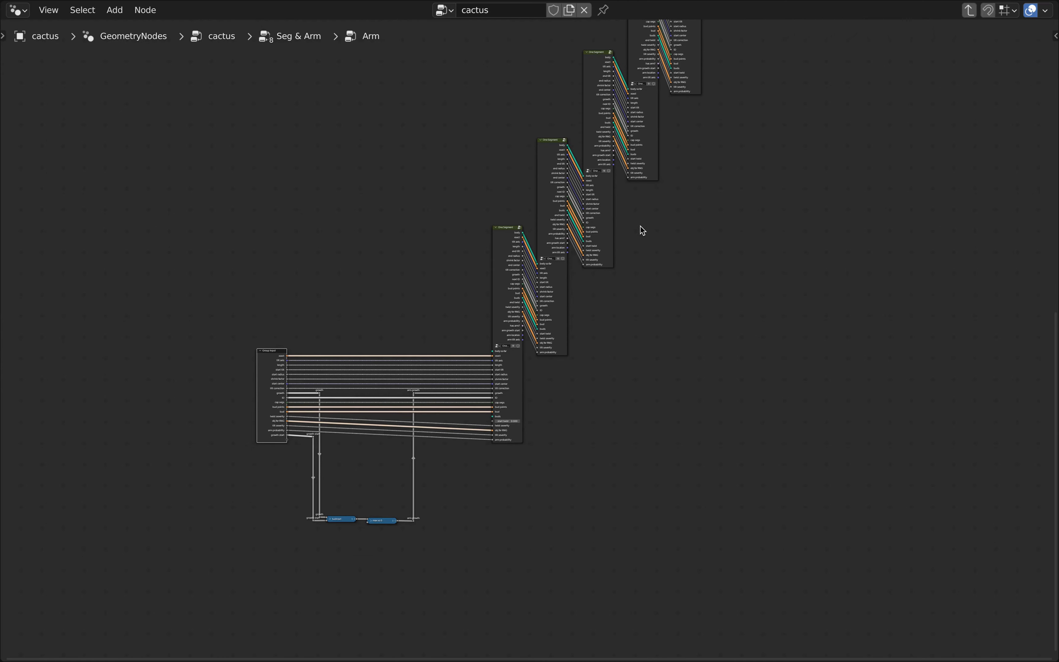
scroll(640, 230, "up", 2)
scroll(644, 246, "up", 1)
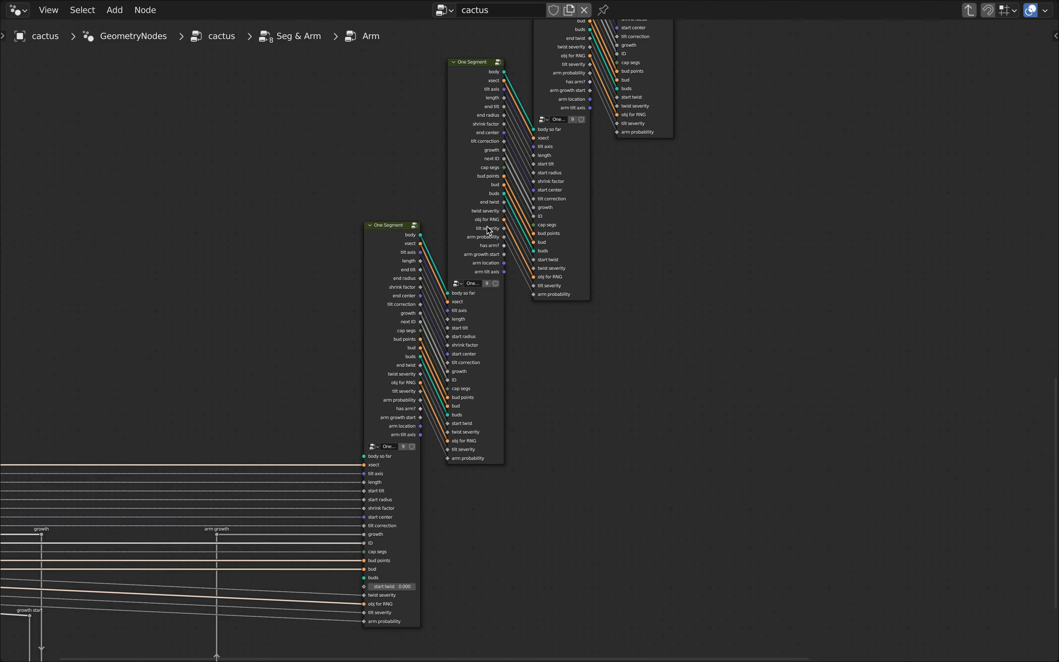
left_click(395, 227)
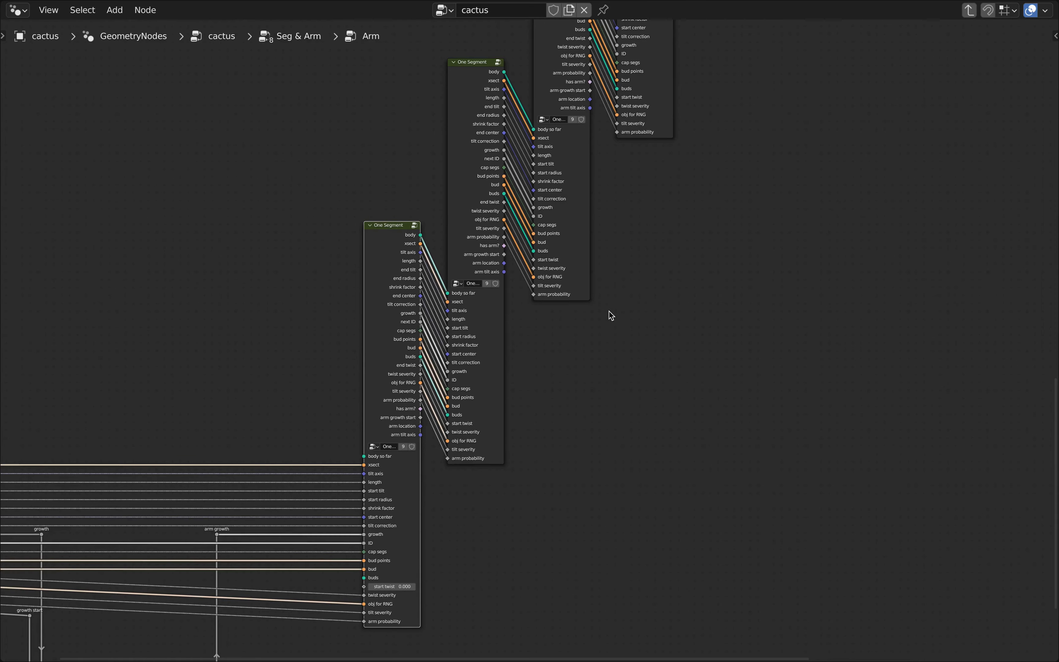
scroll(612, 315, "down", 2)
middle_click_drag(587, 345, 613, 291)
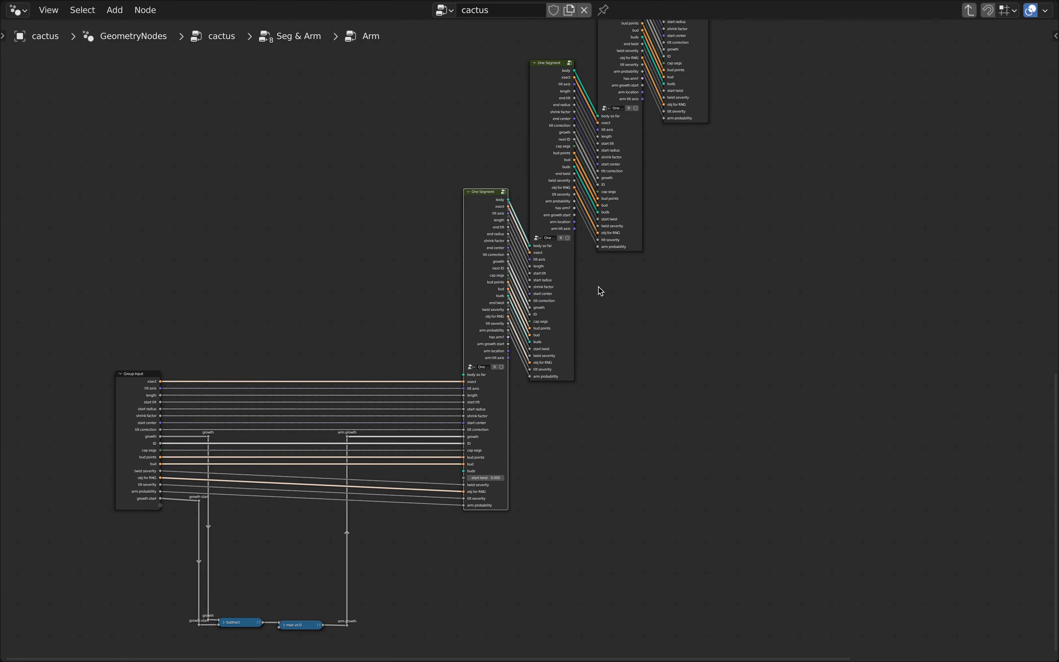
scroll(598, 285, "up", 2)
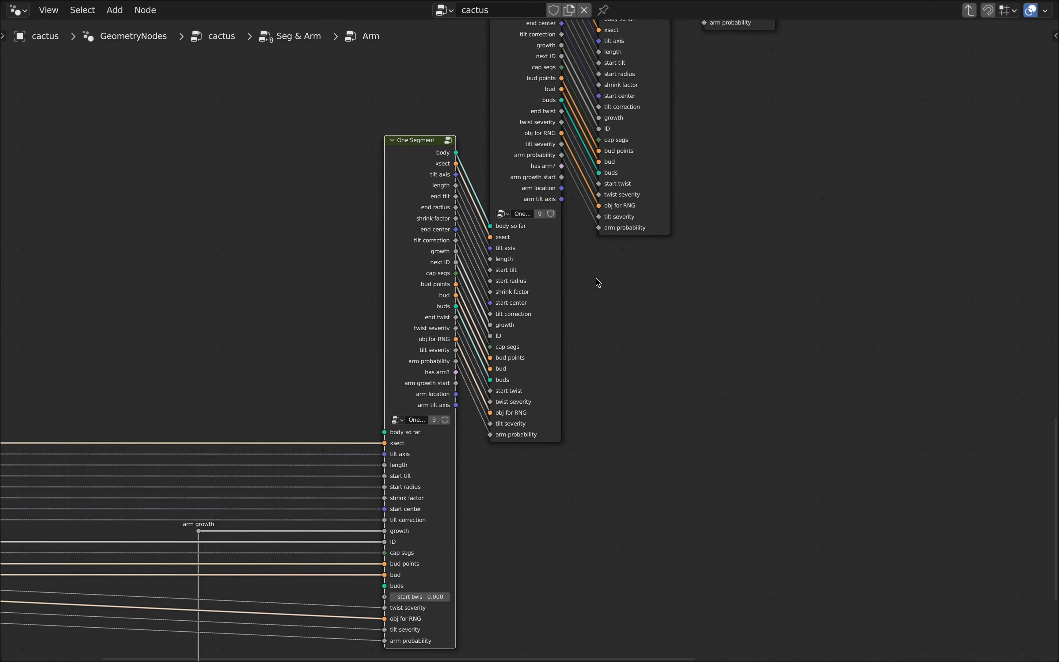
scroll(609, 300, "down", 3)
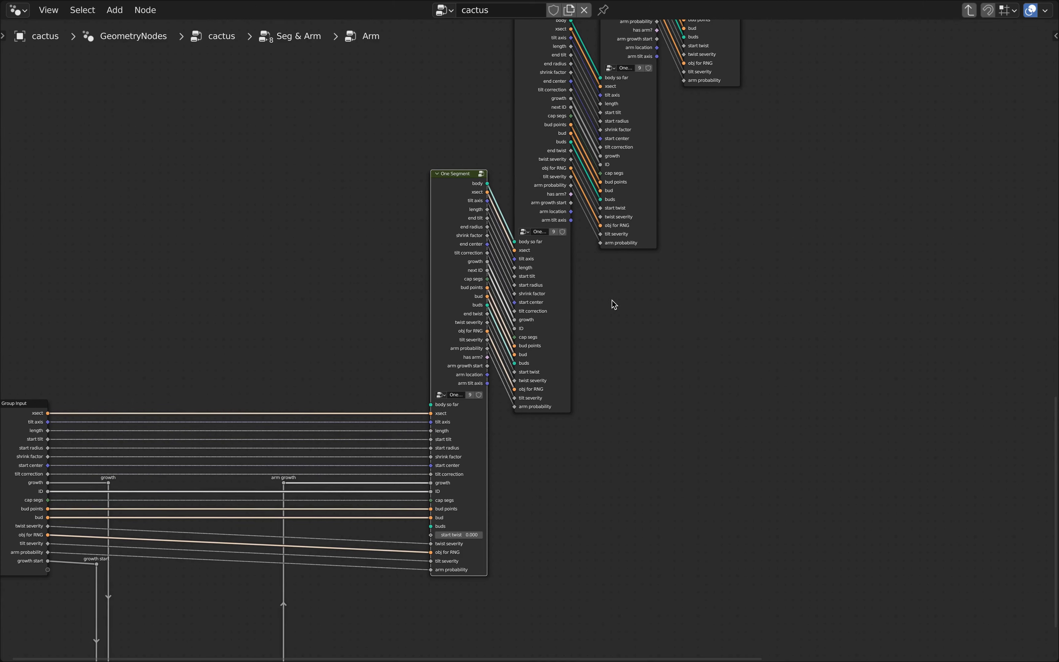
middle_click_drag(666, 281, 615, 315)
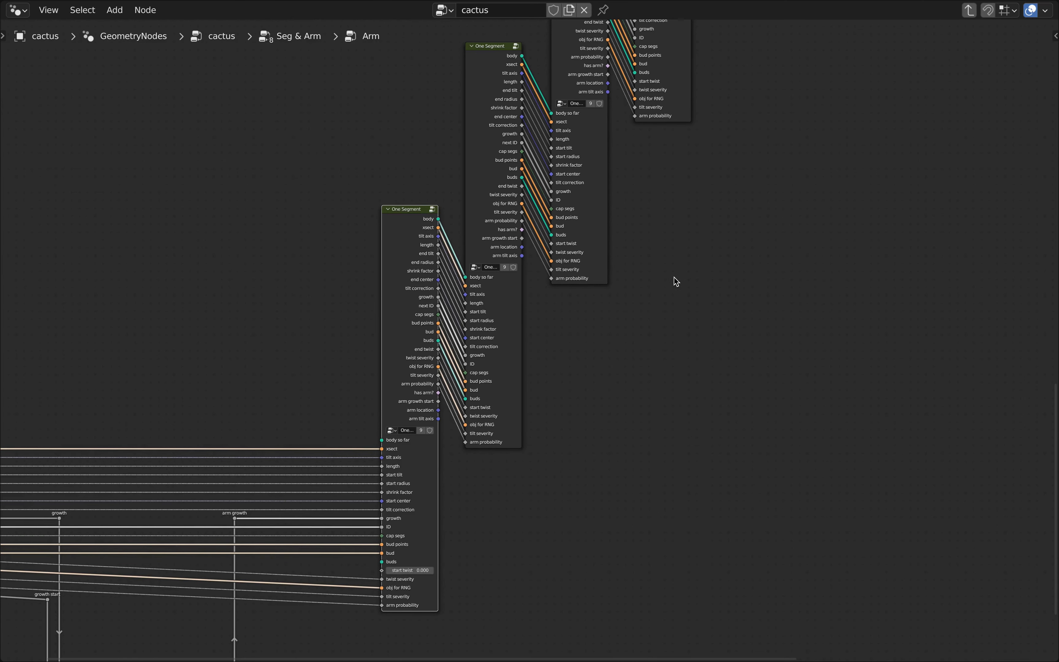
scroll(636, 316, "down", 3)
middle_click_drag(657, 330, 760, 266)
scroll(771, 214, "up", 3)
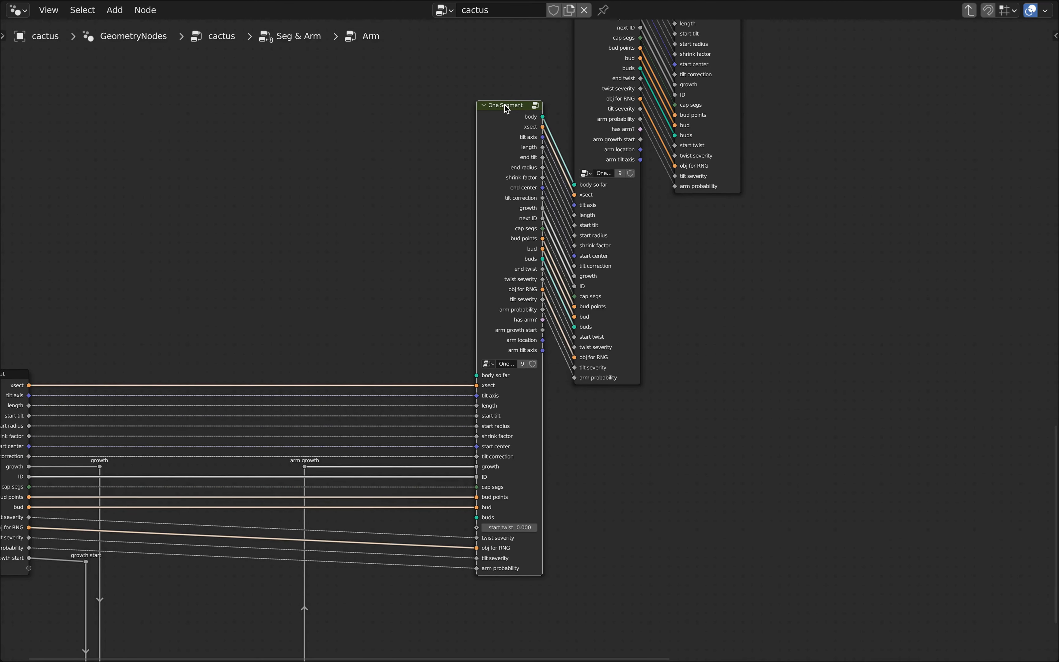
Look through the first One Segment node's group and return to the Arm group
key("Tab")
key("Home")
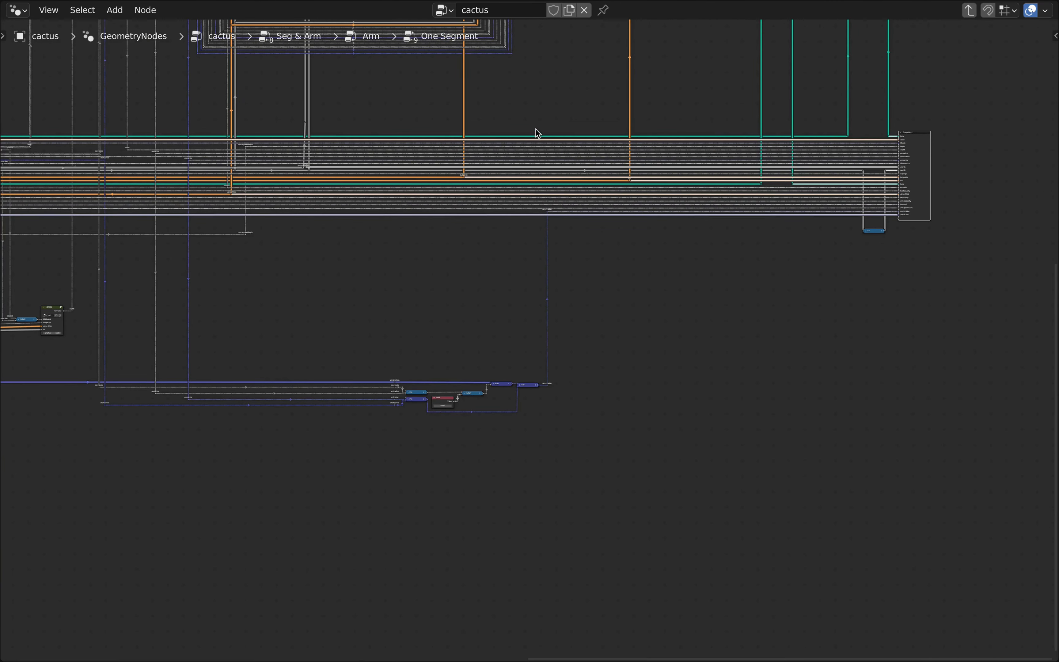
scroll(538, 134, "down", 8)
middle_click_drag(567, 309, 887, 330)
scroll(423, 319, "up", 5)
left_click(142, 139)
key("Tab")
Examine how growth and growth start pass through the Subtract and max vs 0 nodes into arm growth
scroll(416, 418, "up", 3)
scroll(370, 530, "up", 2)
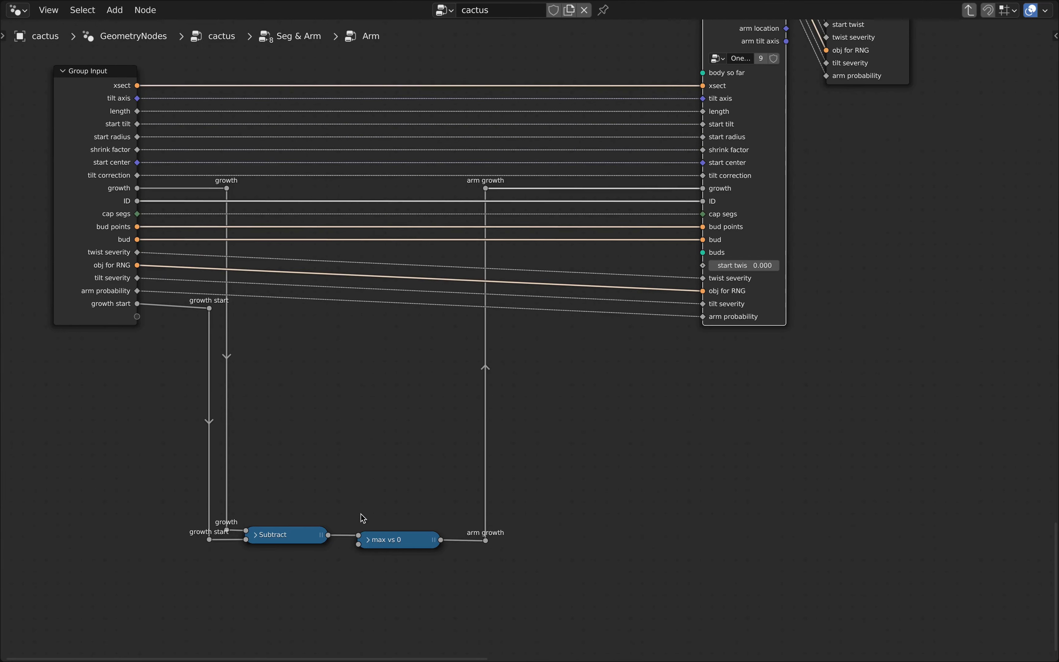
middle_click_drag(361, 518, 603, 453)
scroll(599, 447, "up", 1)
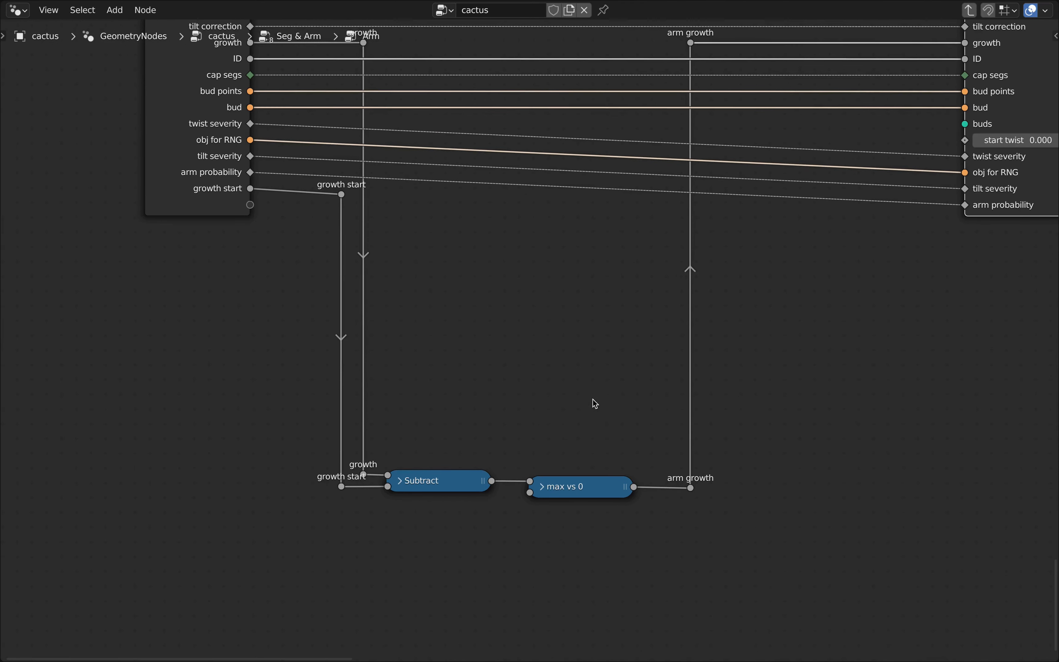
middle_click_drag(594, 402, 562, 426)
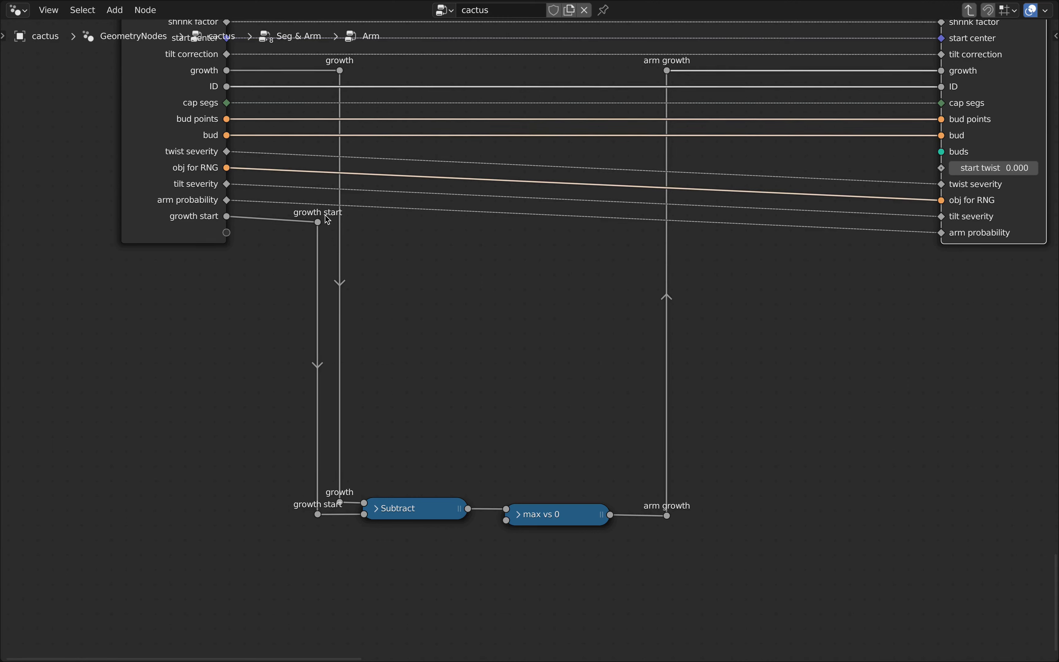
mouse_move(321, 224)
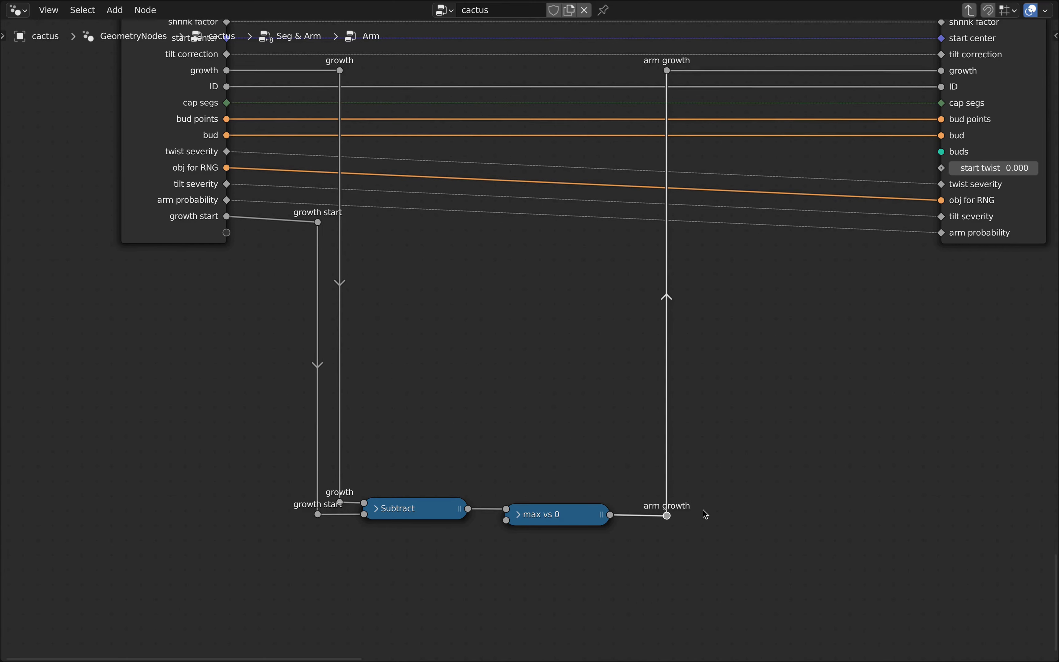
scroll(713, 483, "down", 2)
middle_click_drag(774, 392, 385, 579)
scroll(576, 429, "down", 6)
middle_click_drag(615, 389, 570, 500)
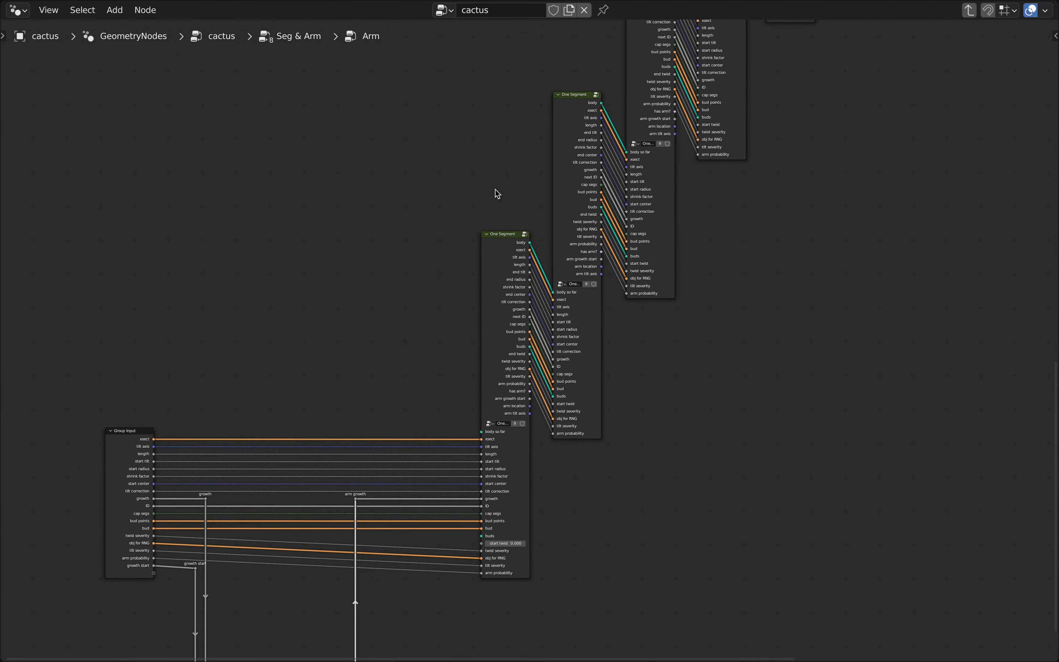
Open the first One Segment node's group in Arm and add a group input named base ID
left_click(504, 234)
key("Tab")
scroll(399, 326, "down", 2)
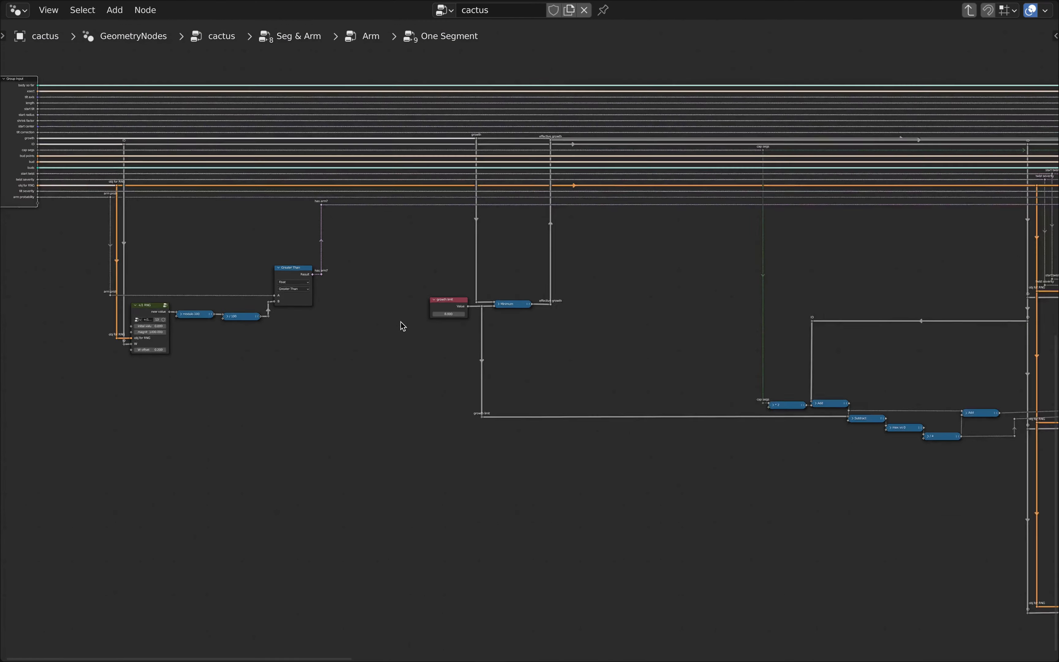
middle_click_drag(399, 326, 459, 336)
scroll(296, 266, "up", 8)
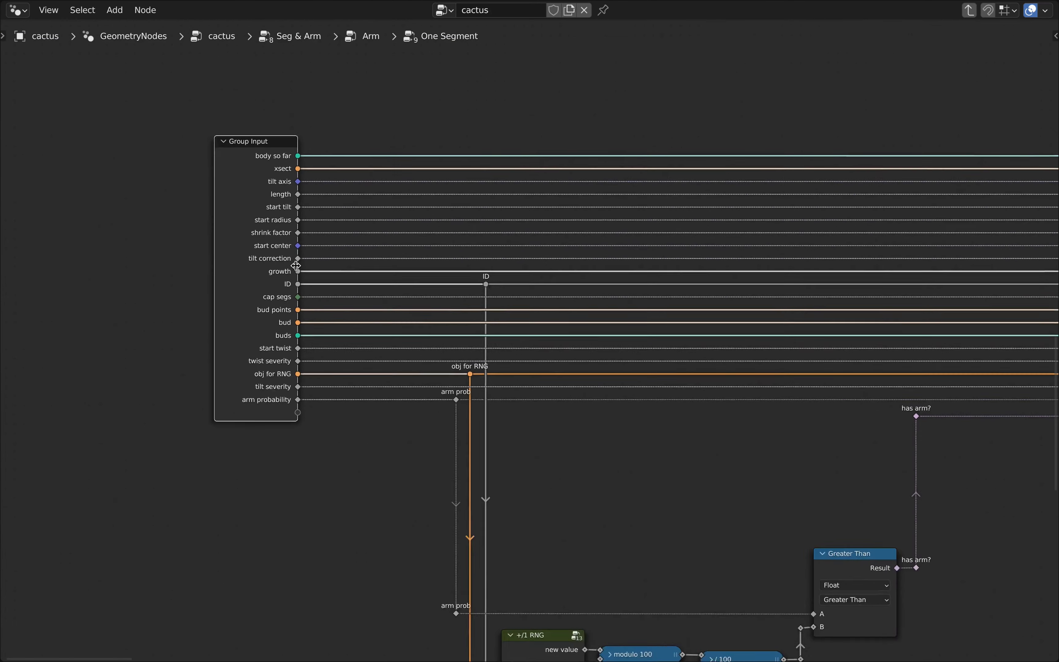
scroll(307, 315, "up", 1)
scroll(267, 274, "up", 1)
scroll(267, 274, "down", 1)
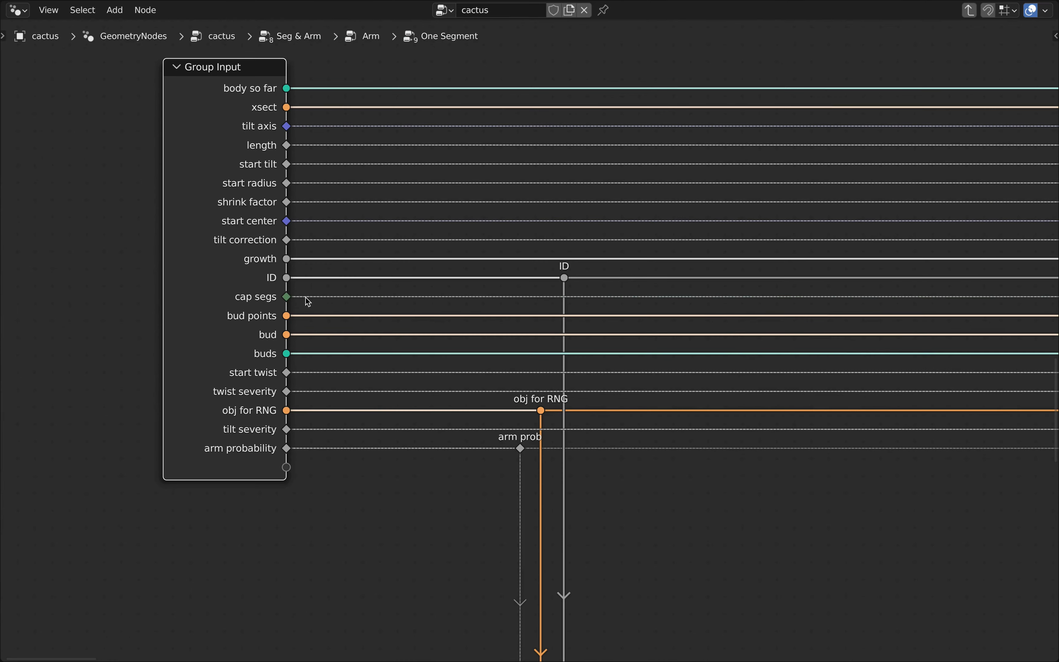
middle_click_drag(307, 302, 262, 230)
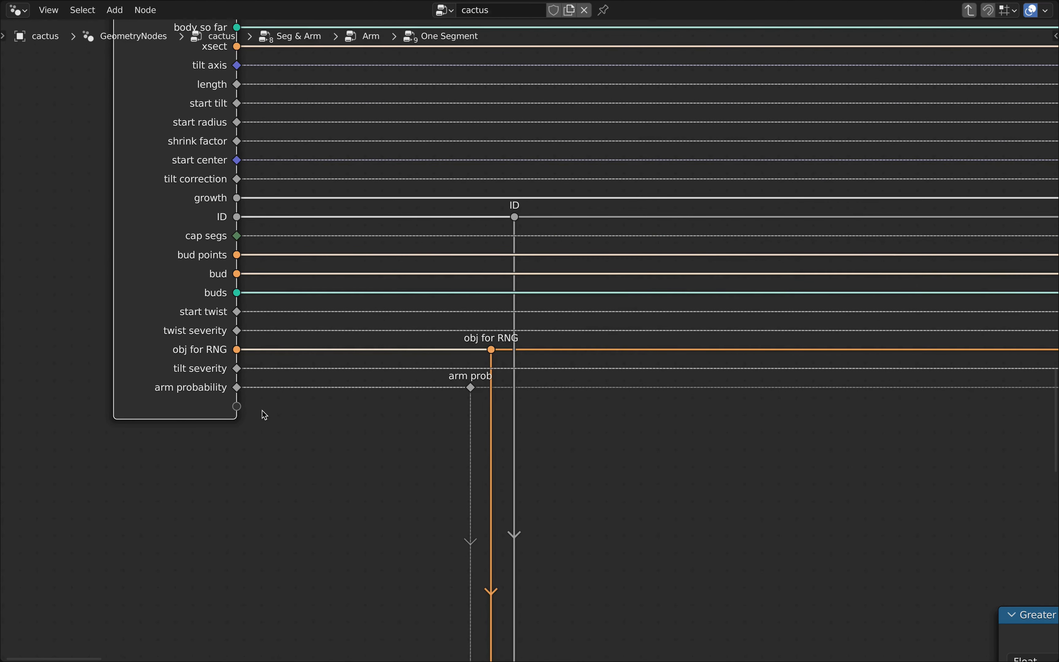
scroll(296, 411, "down", 2)
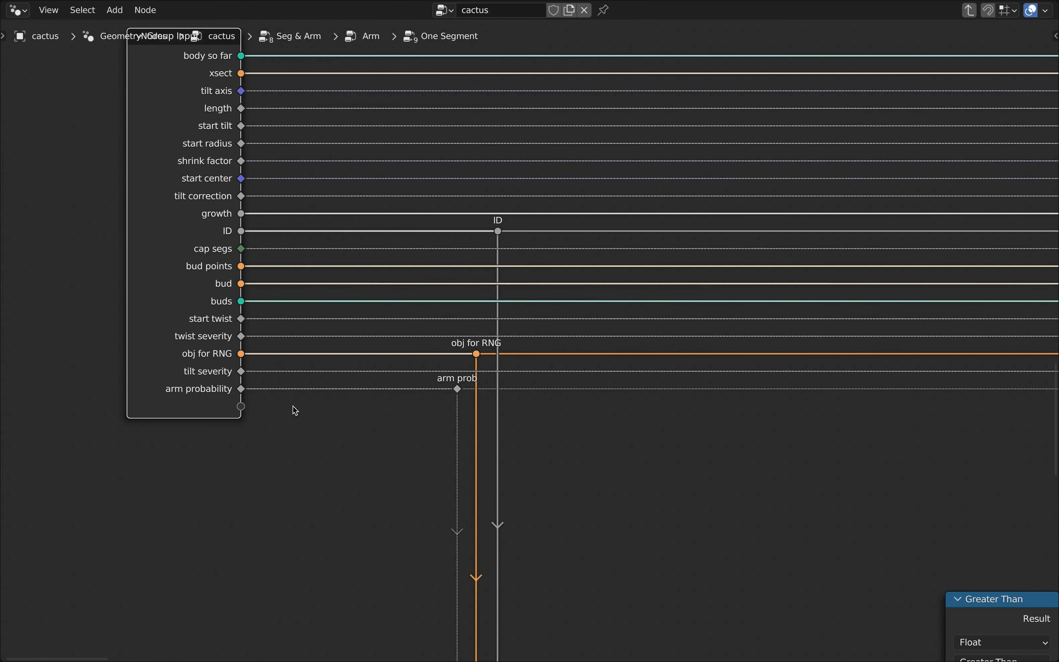
middle_click_drag(312, 408, 308, 456)
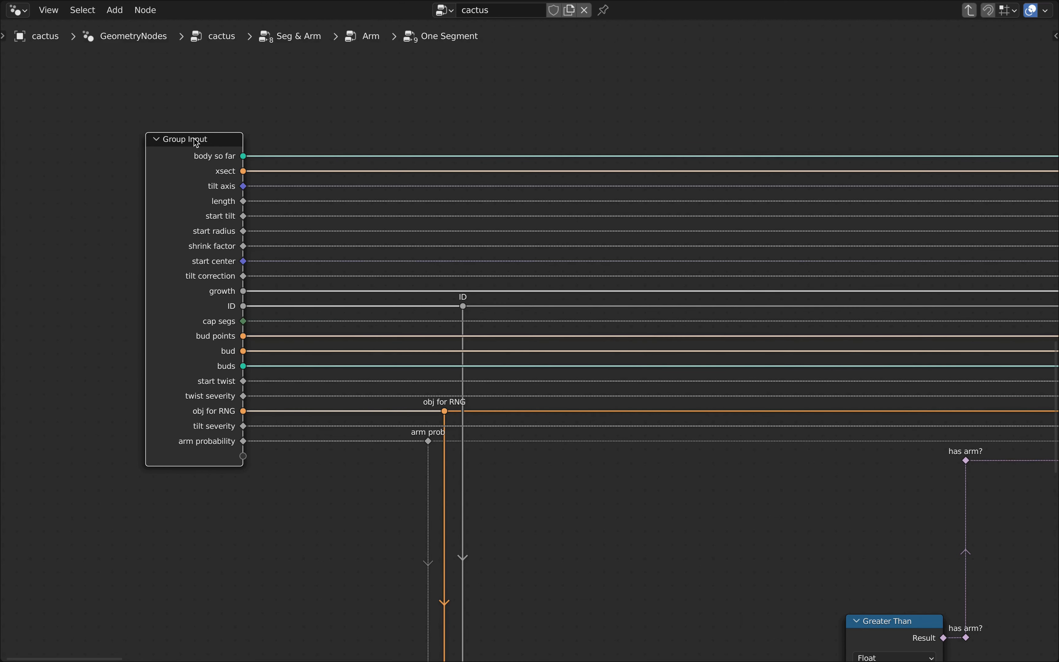
key("n")
left_click(1025, 53)
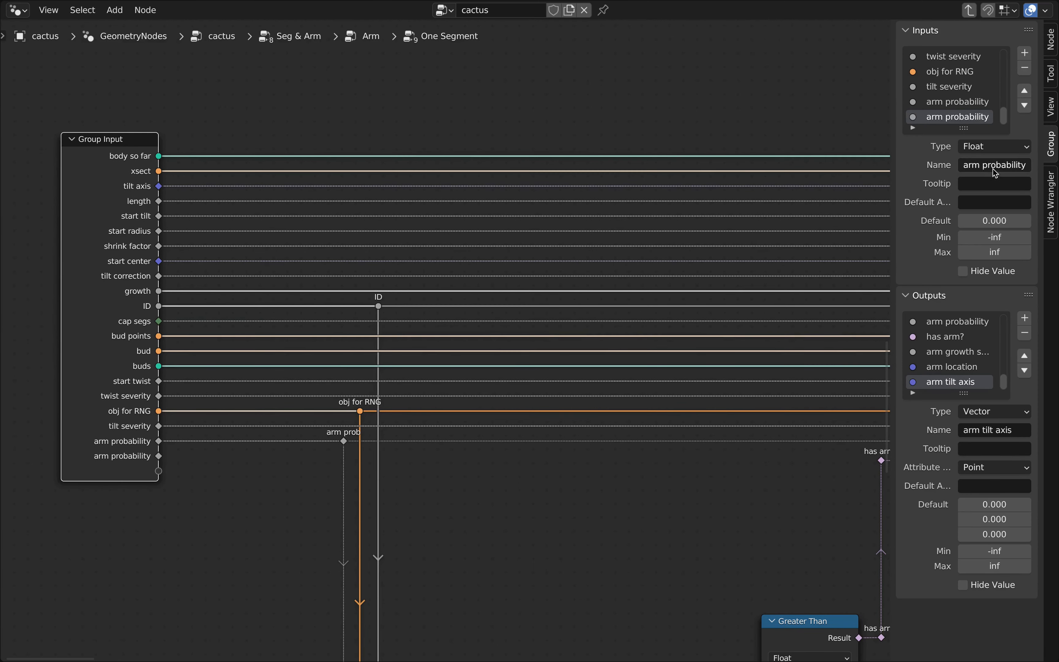
left_click(993, 166)
type("base ID")
key("Return")
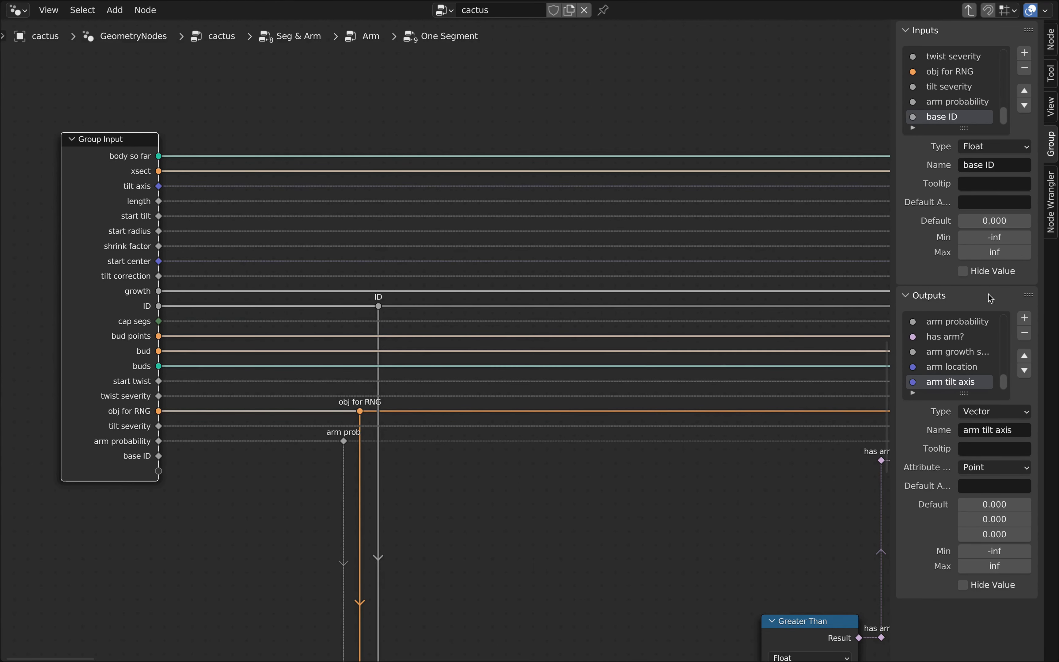
Add a non-vector group output named base ID to One Segment
left_click(1024, 319)
left_click(996, 412)
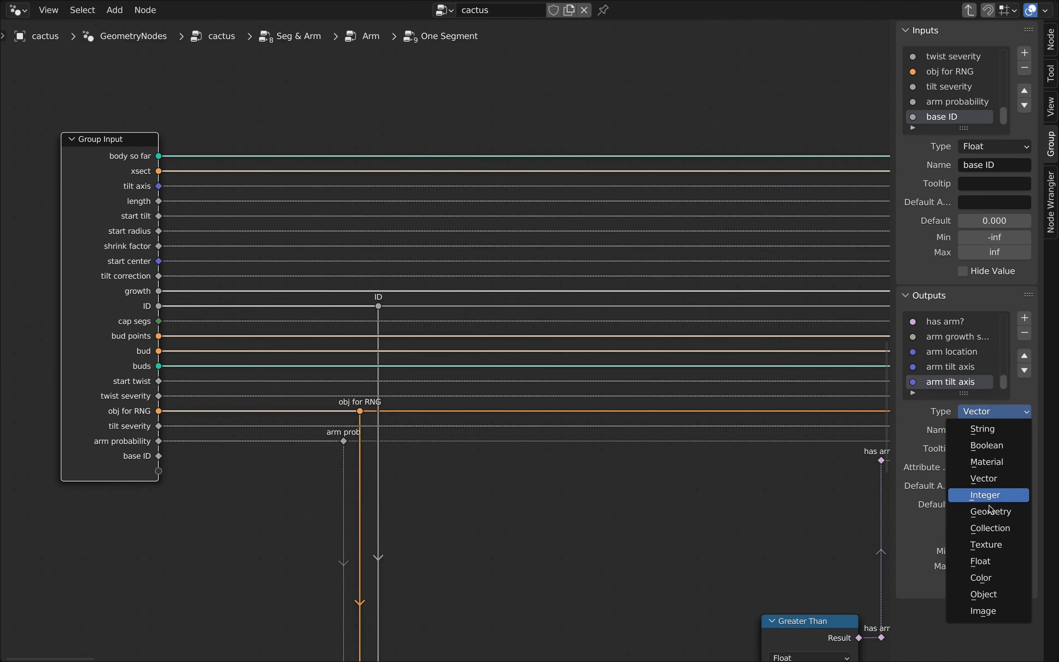
left_click(987, 513)
left_click(987, 430)
type("base ID")
key("Return")
key("n")
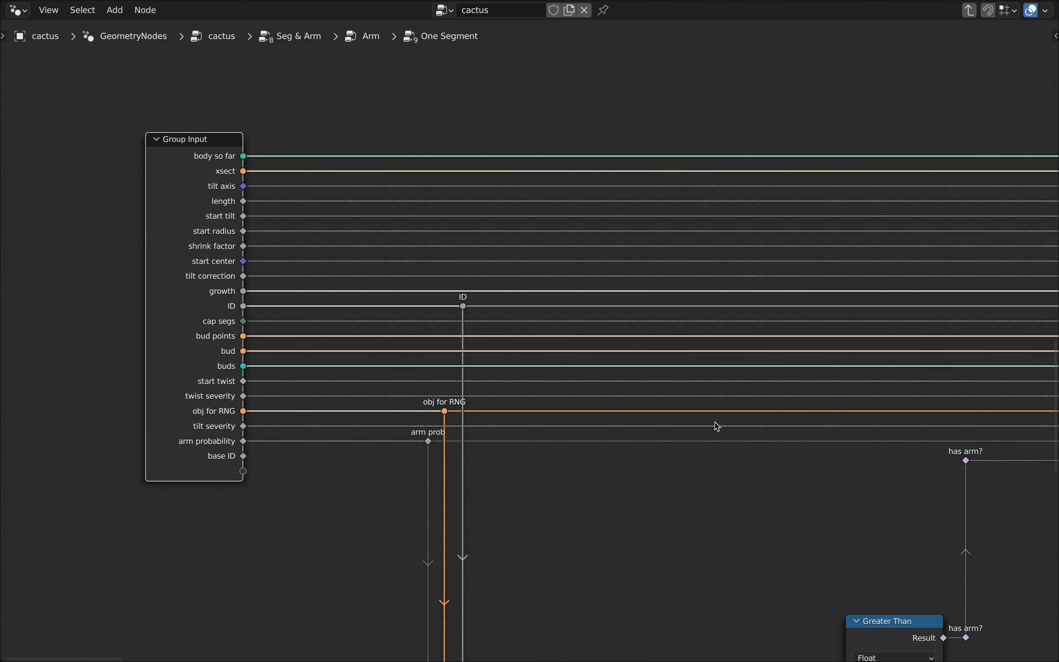
Link the base ID input to the base ID output and insert a reroute in that link near Group Output
scroll(735, 464, "down", 2)
middle_click_drag(745, 476, 523, 404)
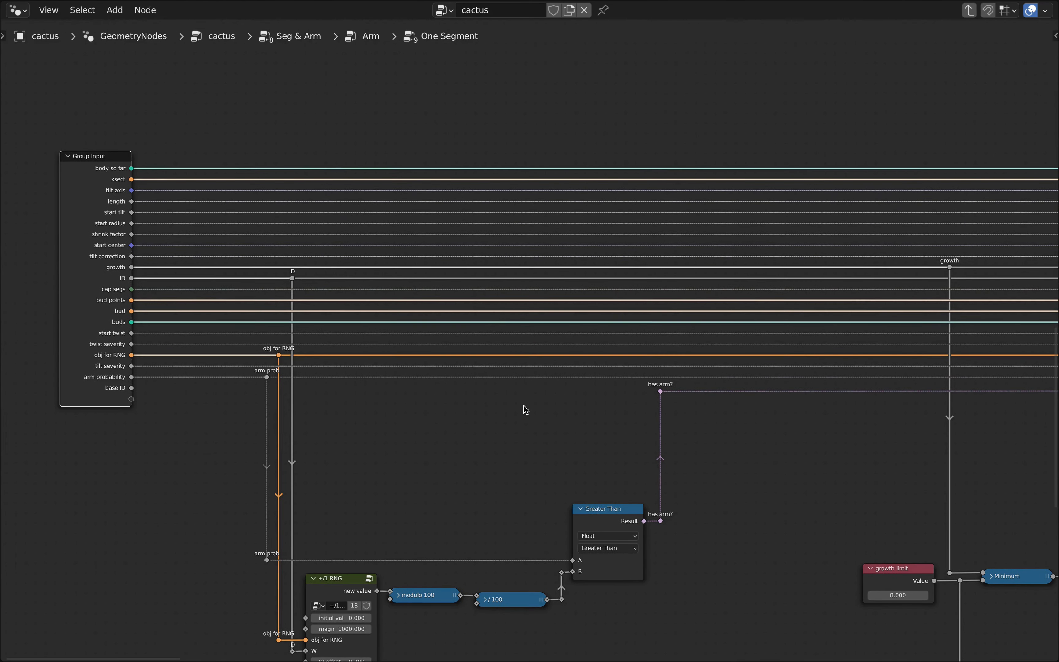
scroll(524, 406, "down", 6)
middle_click_drag(639, 423, 376, 349)
left_click_drag(14, 320, 678, 349)
scroll(513, 361, "up", 7)
right_click_drag(598, 359, 603, 328, "shift")
Slide the base ID reroute horizontally across the node tree until it sits close to Group Input
middle_click_drag(624, 362, 826, 358)
key("g")
key("x")
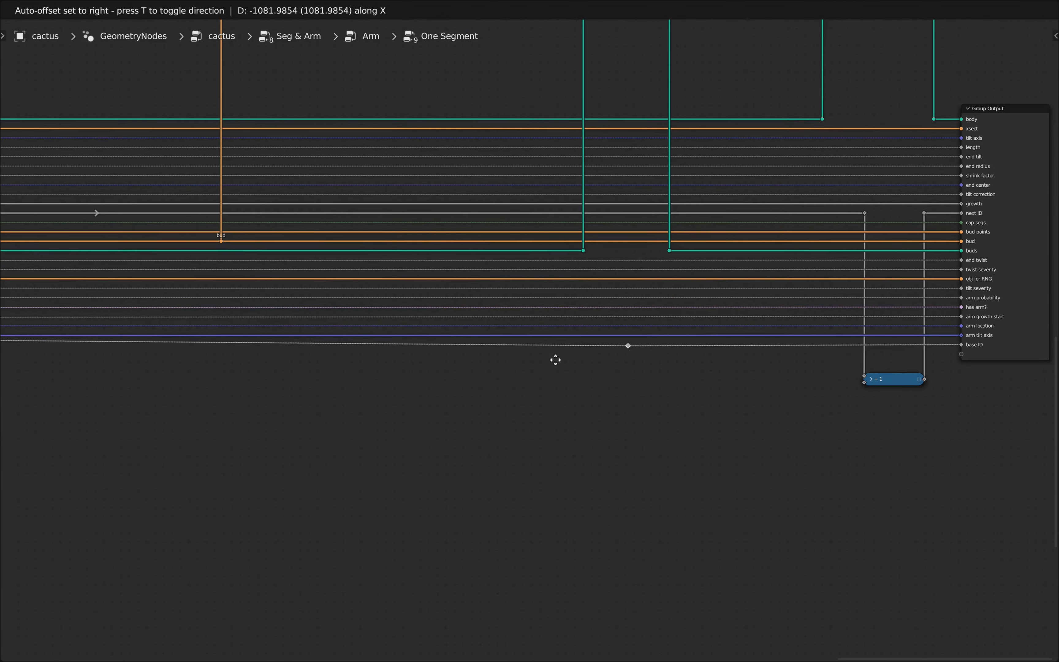
middle_click_drag(35, 360, 869, 369)
key("g")
key("x")
left_click(233, 373)
middle_click_drag(236, 372, 880, 375)
key("g")
key("x")
left_click(280, 375)
key("g")
key("x")
left_click(265, 380)
Insert a second reroute in the base ID link and place it level with the base ID socket, above the first reroute
scroll(219, 356, "up", 10)
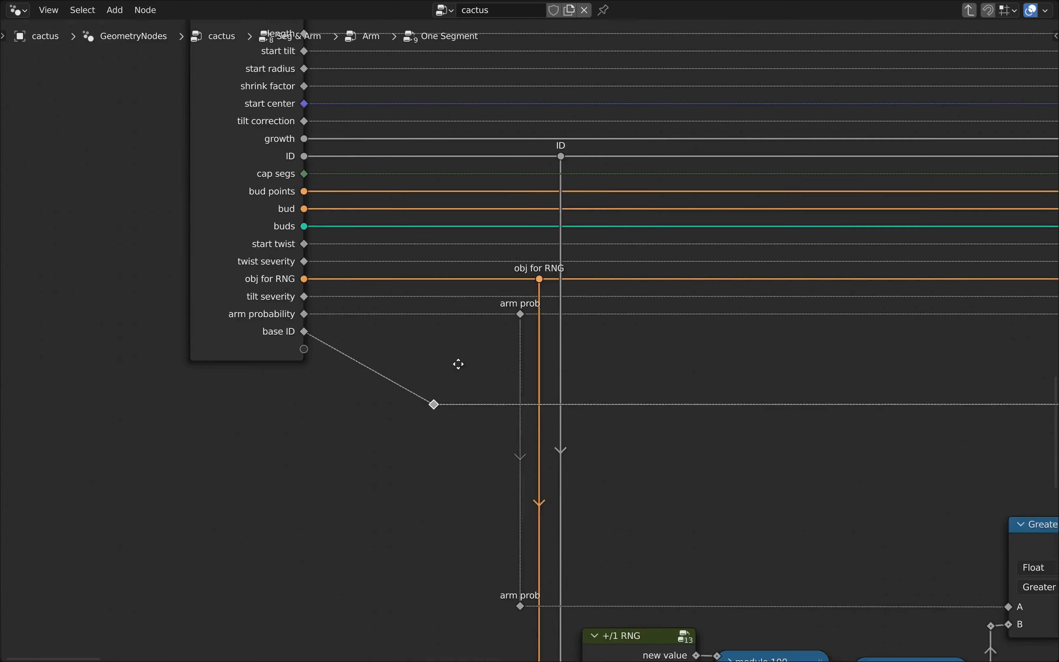
right_click_drag(432, 356, 405, 394, "shift")
key("g")
left_click(503, 346)
scroll(541, 366, "down", 3)
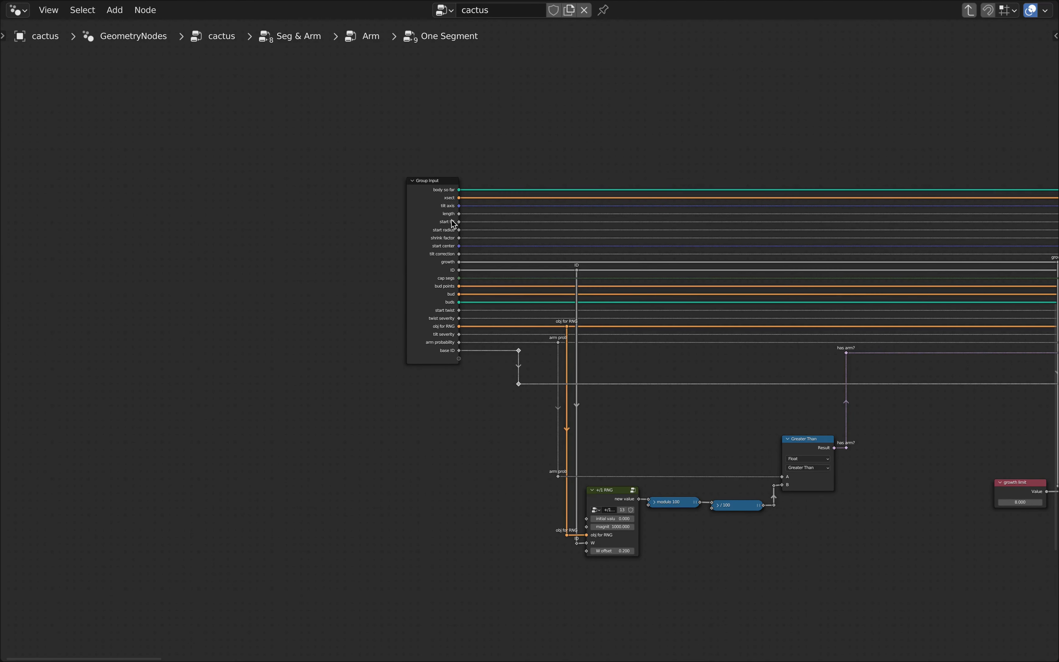
Move the Group Input node horizontally away from the other nodes to make room for new nodes
left_click(435, 186)
key("g")
key("x")
left_click(208, 187)
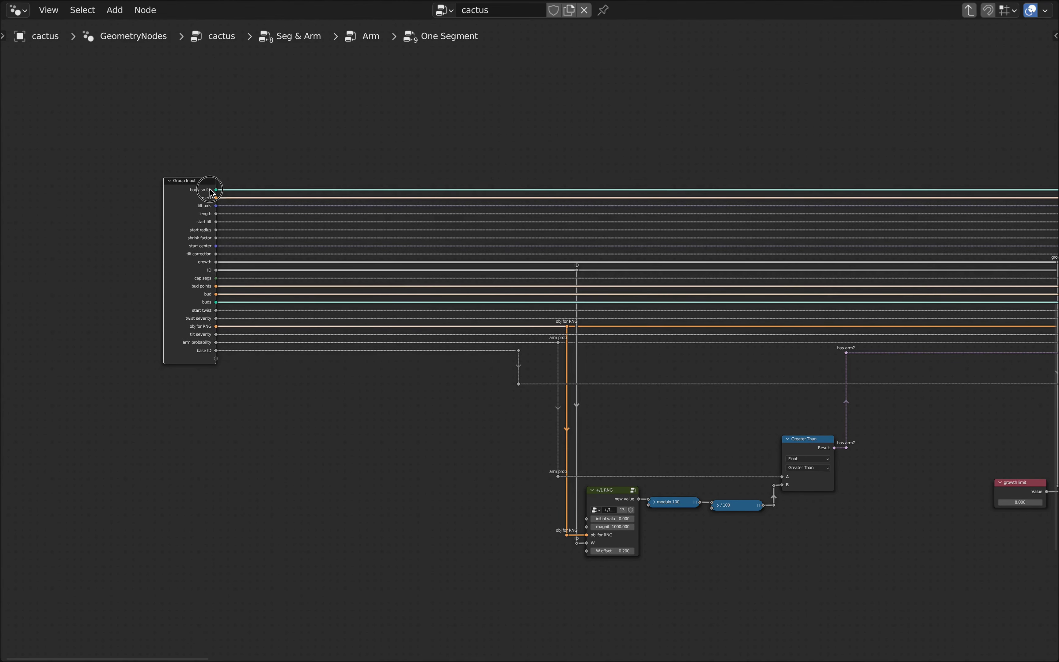
middle_click_drag(317, 389, 495, 420)
scroll(449, 357, "up", 3)
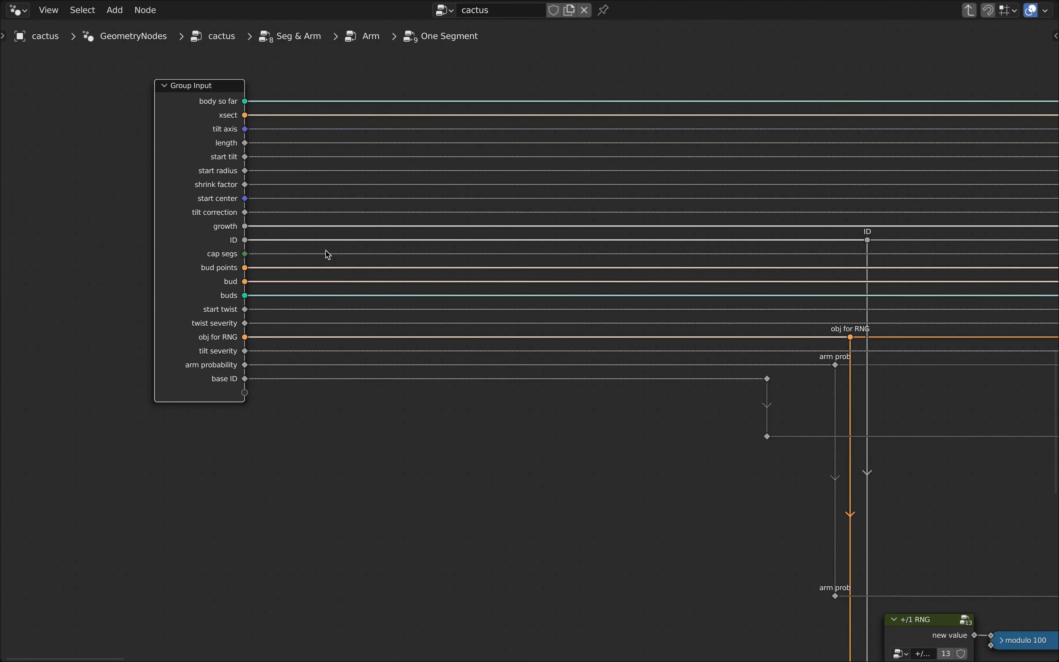
Insert reroutes in the ID and base ID links beside Group Input and extend both downward with duplicate reroutes
right_click_drag(330, 234, 331, 254, "shift")
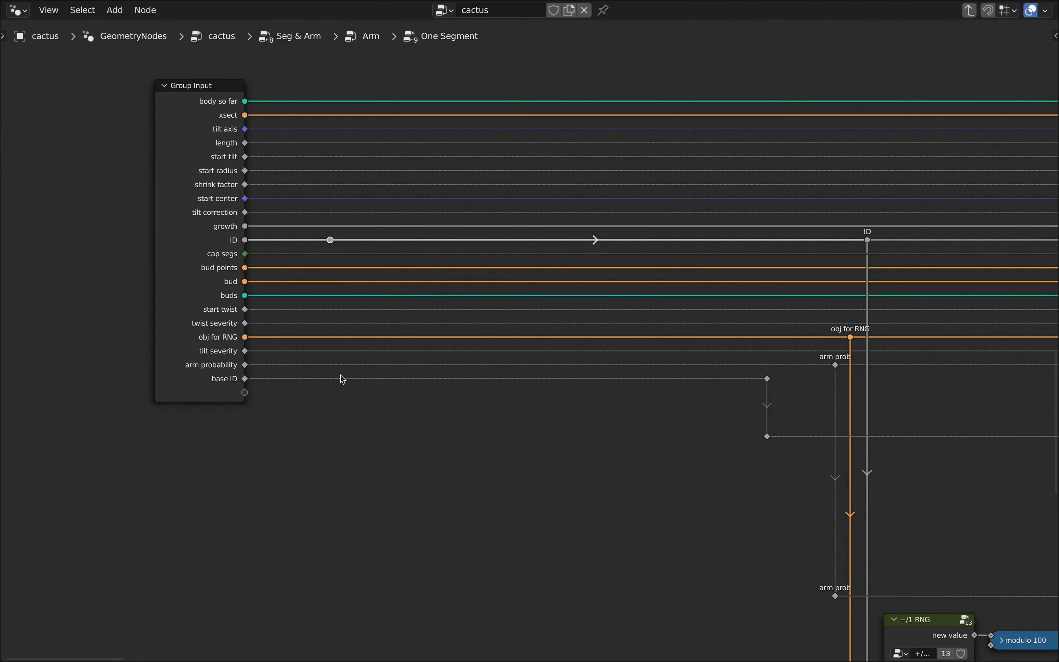
right_click_drag(343, 373, 343, 384, "shift")
left_click_drag(315, 444, 372, 197)
key("shift+d")
left_click(331, 415)
Label the two upper reroutes beside Group Input ID and base ID
left_click(330, 240)
key("F2")
type("ID")
key("Return")
left_click(342, 379)
key("F2")
type("base")
key("Return")
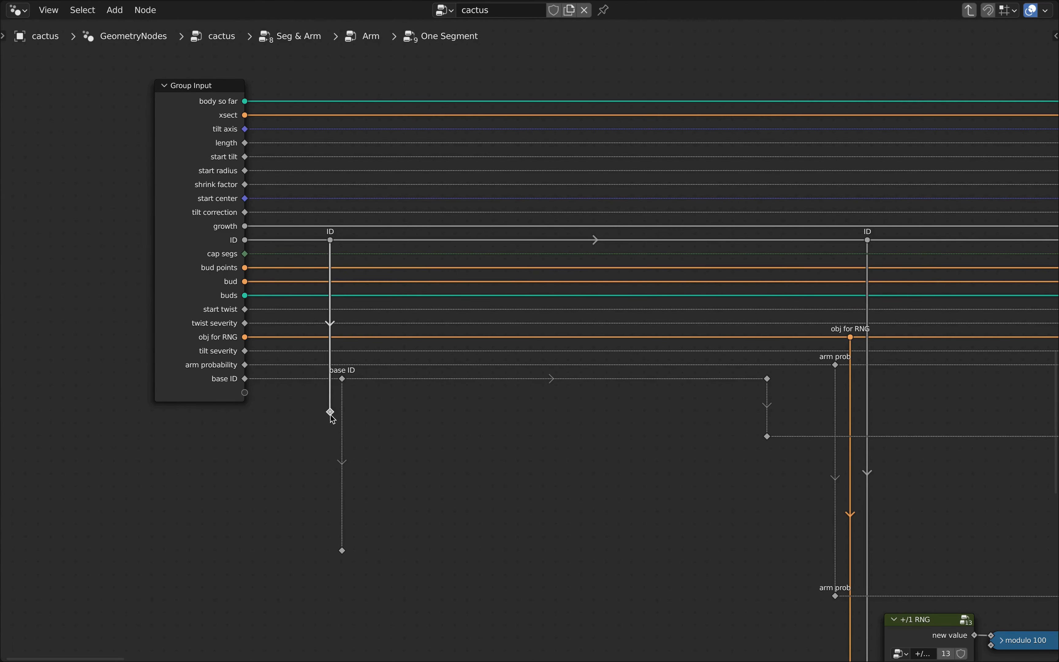
Label the two lower reroutes of these branches ID and base ID
left_click(330, 412)
key("F2")
type("ID")
key("Return")
left_click(342, 551)
right_click(342, 551)
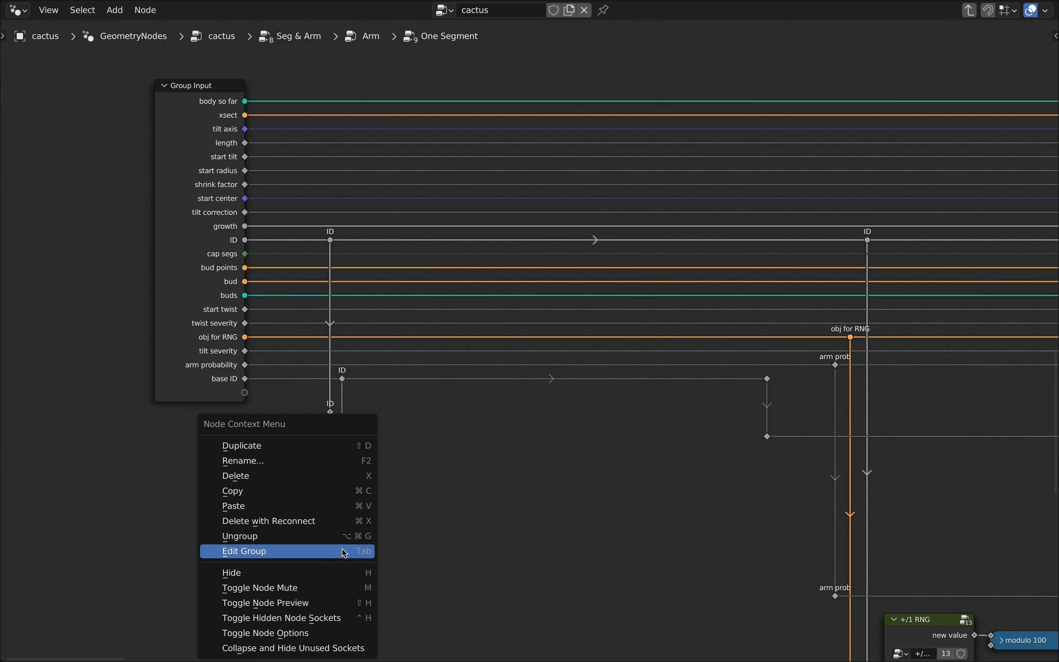
left_click(245, 456)
type("base ID")
key("Return")
Shift the lower base ID reroute vertically to sit just below the lower ID reroute
left_click(330, 413)
scroll(361, 409, "up", 5)
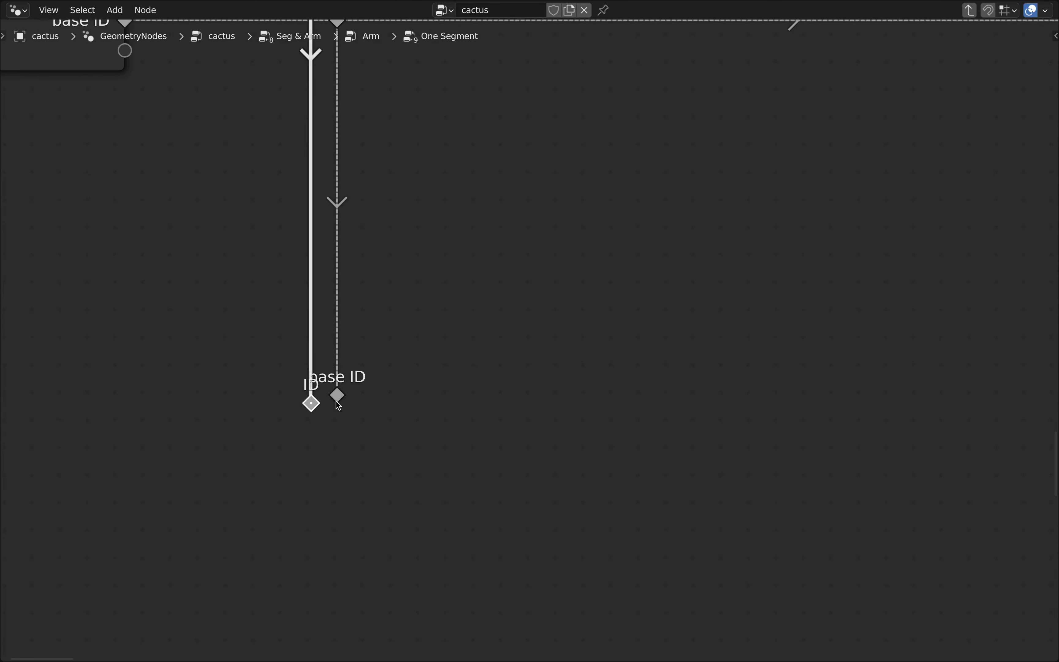
key("g")
key("y")
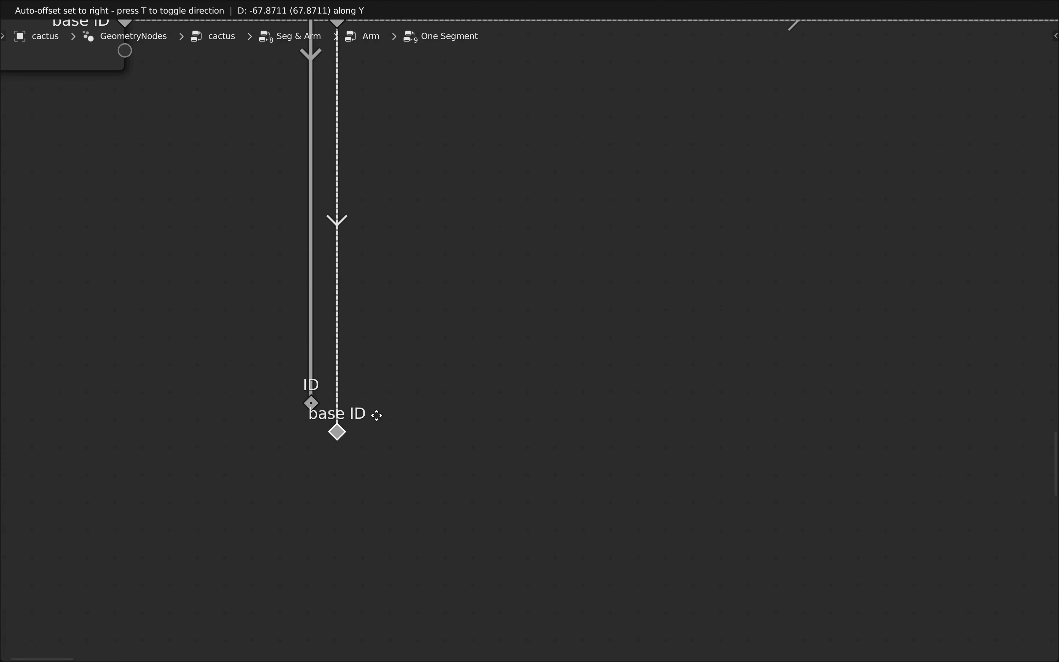
left_click(377, 420)
Add a Subtract math node beside the lower ID and base ID reroutes and collapse it
left_click(441, 423)
key("q")
left_click(442, 424)
left_click(514, 442)
left_click(514, 458)
left_click(473, 393)
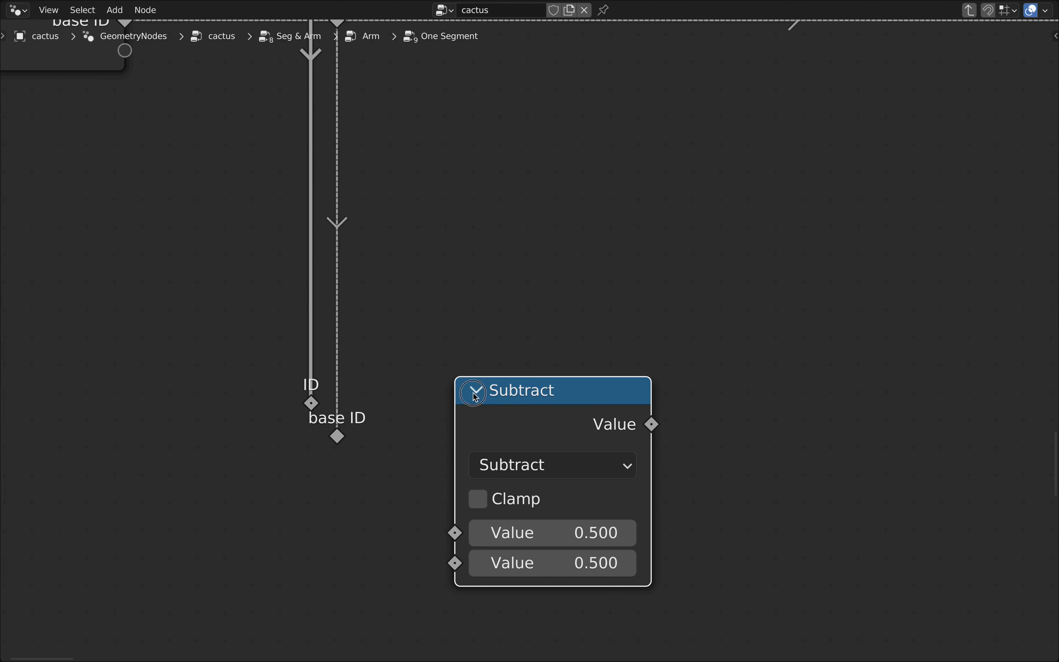
key("g")
left_click(444, 416)
Connect ID to the Subtract node's first value and base ID to its second, then align them vertically
left_click_drag(311, 403, 427, 403)
left_click_drag(337, 436, 426, 424)
key("g")
key("y")
left_click(407, 420)
Add a reroute on the Subtract node's output and label it relative ID
middle_click_drag(626, 413, 327, 413)
left_click_drag(327, 413, 386, 415)
key("Return")
left_click(394, 438)
key("q")
left_click(373, 415)
type("relative ID")
key("Return")
scroll(469, 377, "down", 6)
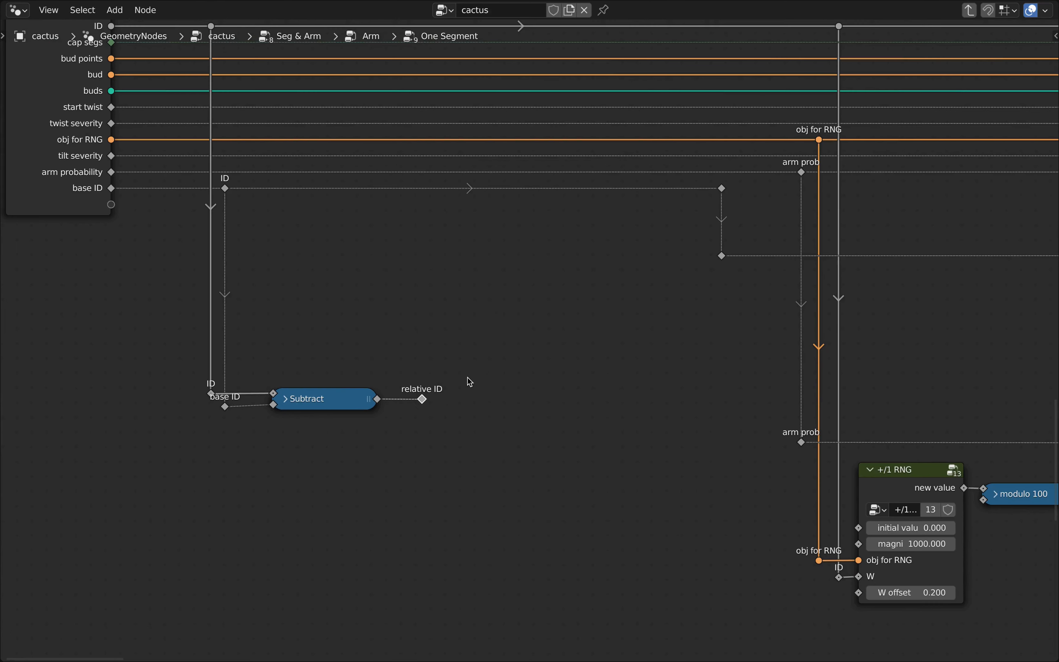
Extend relative ID vertically with a duplicate reroute placed just below the main ID link
middle_click_drag(496, 367, 449, 489)
scroll(454, 446, "down", 1)
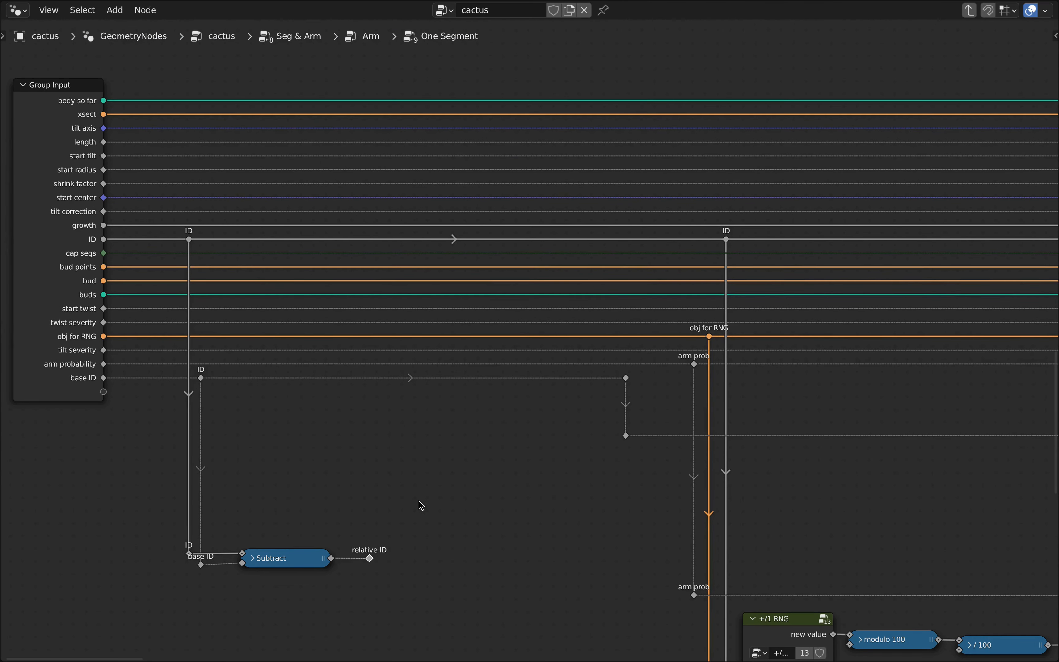
key("shift+d")
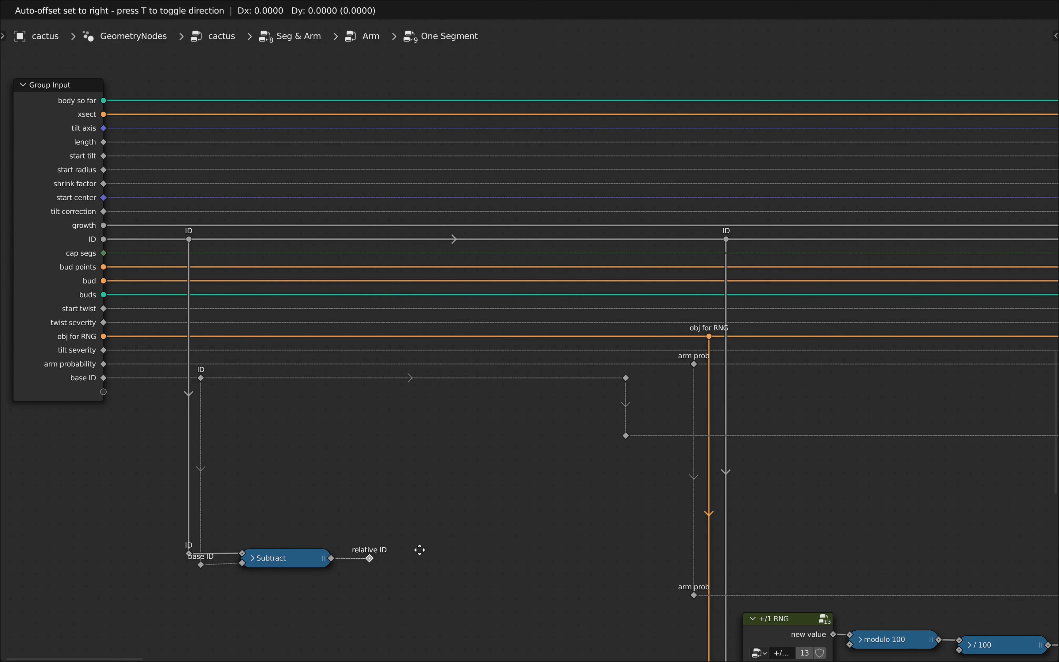
key("y")
left_click(421, 463)
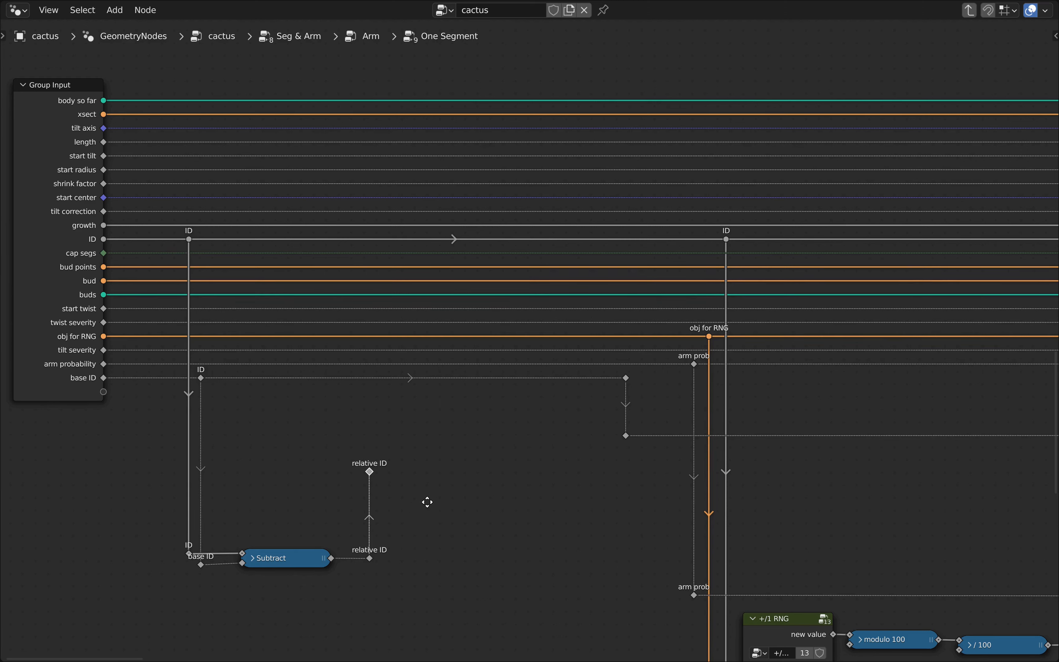
key("g")
key("y")
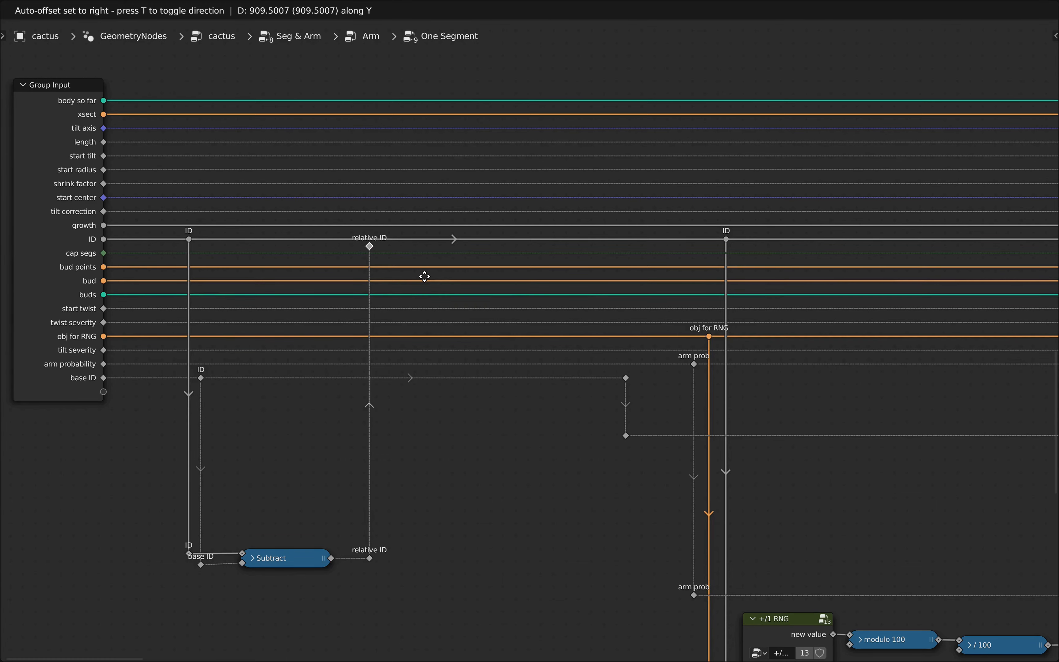
left_click(425, 274)
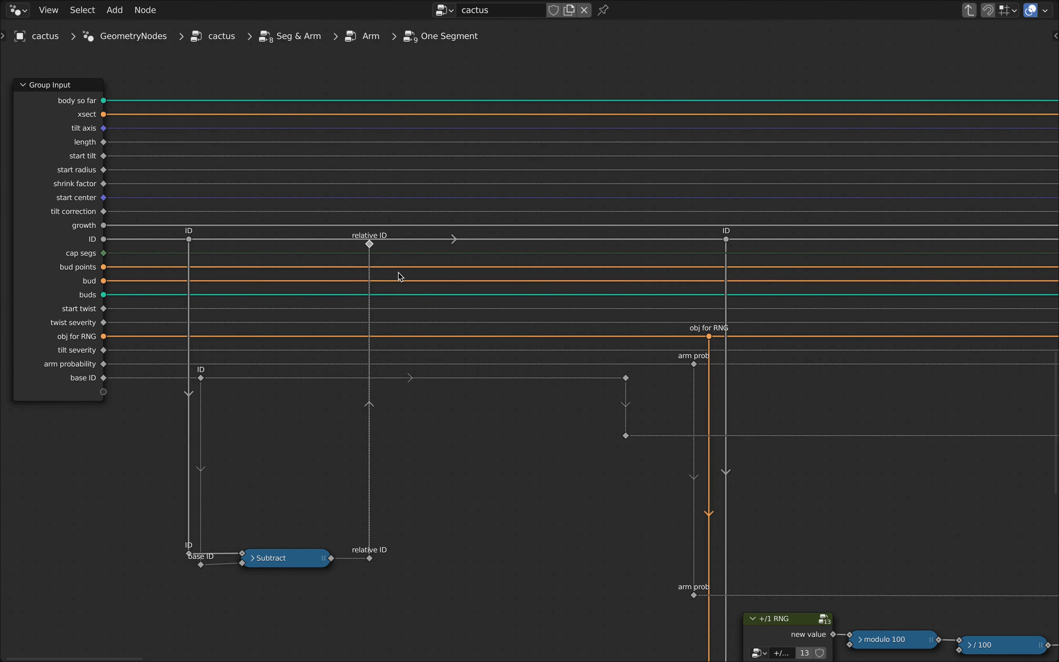
Extend relative ID horizontally with another reroute, ending beside the ID reroute that feeds the has arm? branch
scroll(405, 274, "down", 2)
middle_click_drag(432, 280, 369, 324)
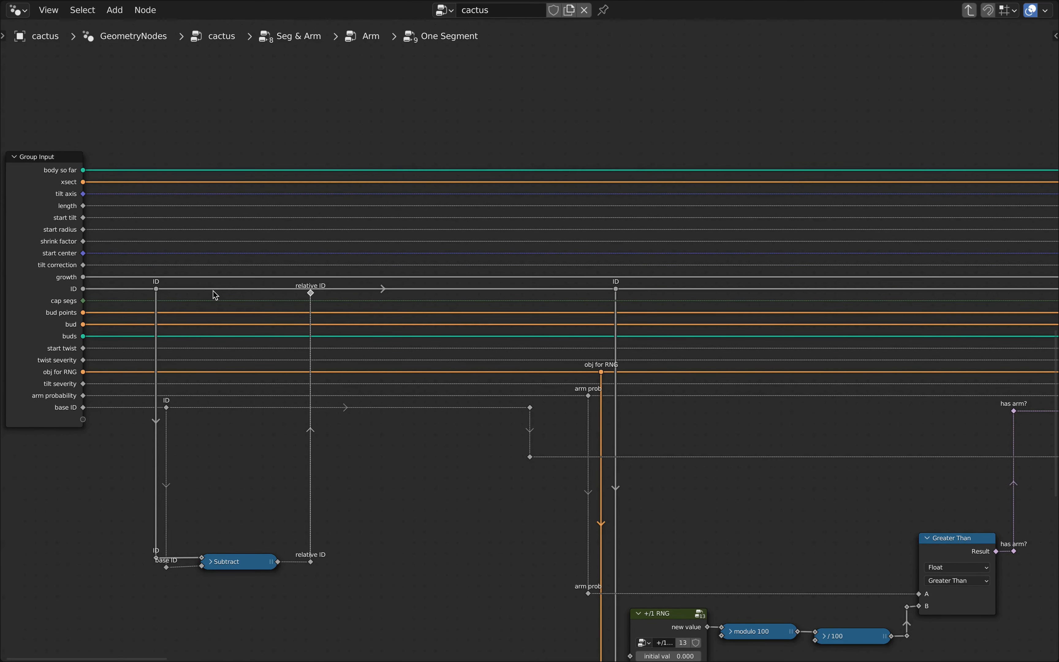
scroll(154, 290, "up", 3)
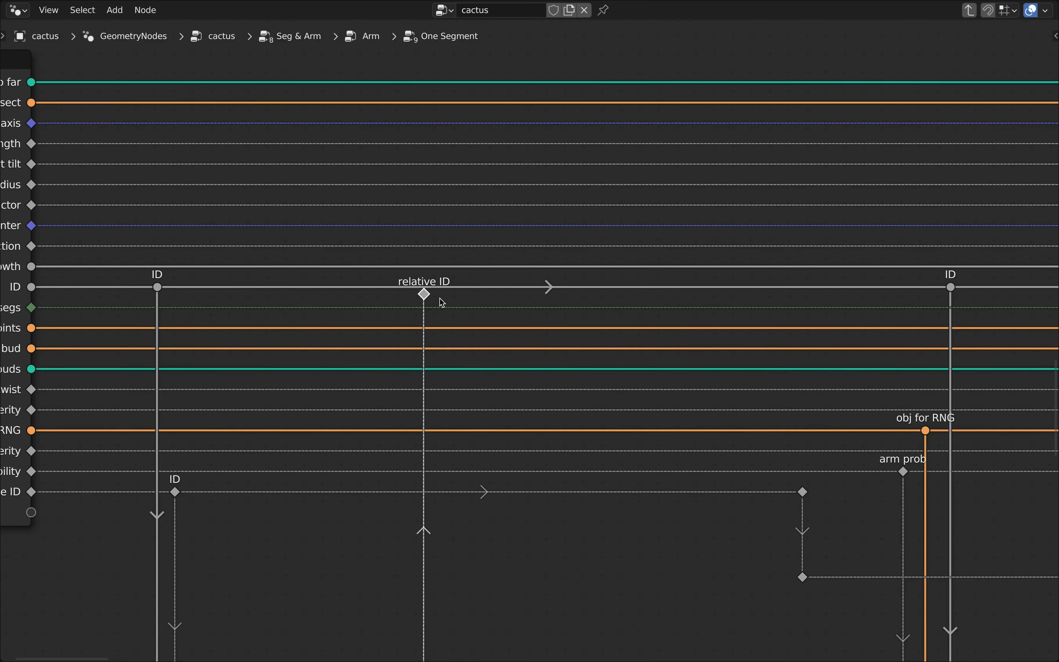
scroll(440, 297, "down", 2)
middle_click_drag(492, 298, 279, 298)
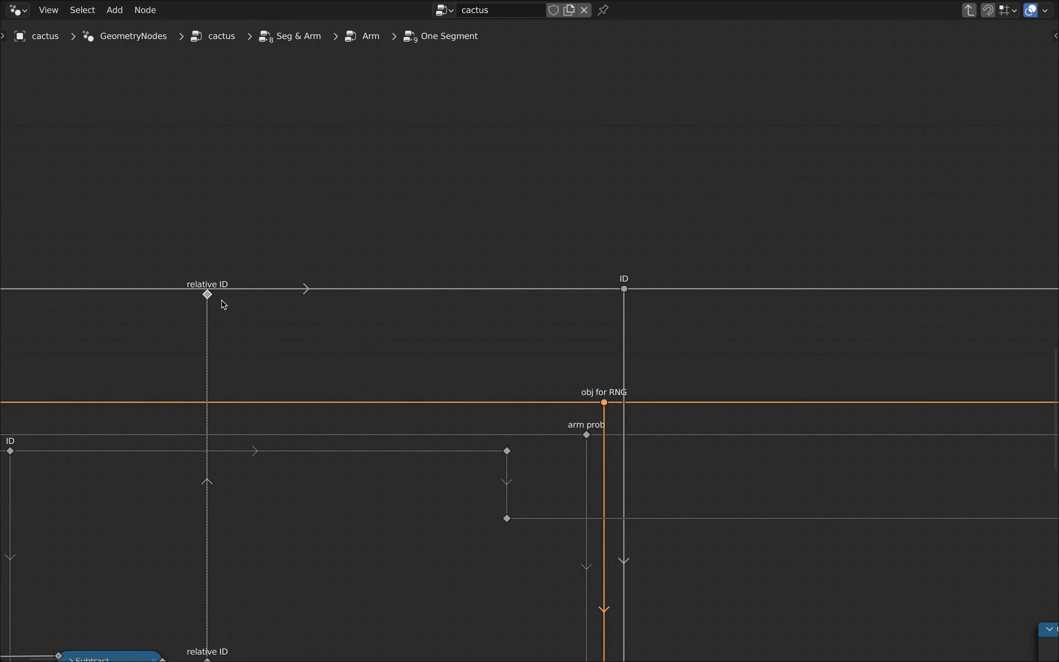
scroll(222, 300, "up", 4)
scroll(206, 297, "down", 4)
left_click_drag(203, 294, 374, 294)
left_click(375, 295)
key("g")
key("x")
left_click(613, 295)
Carry relative ID further along the main ID link to the ID reroute above the end twist +/1 RNG node
scroll(613, 296, "down", 5)
middle_click_drag(666, 411, 524, 350)
scroll(598, 300, "up", 2)
middle_click_drag(609, 298, 435, 374)
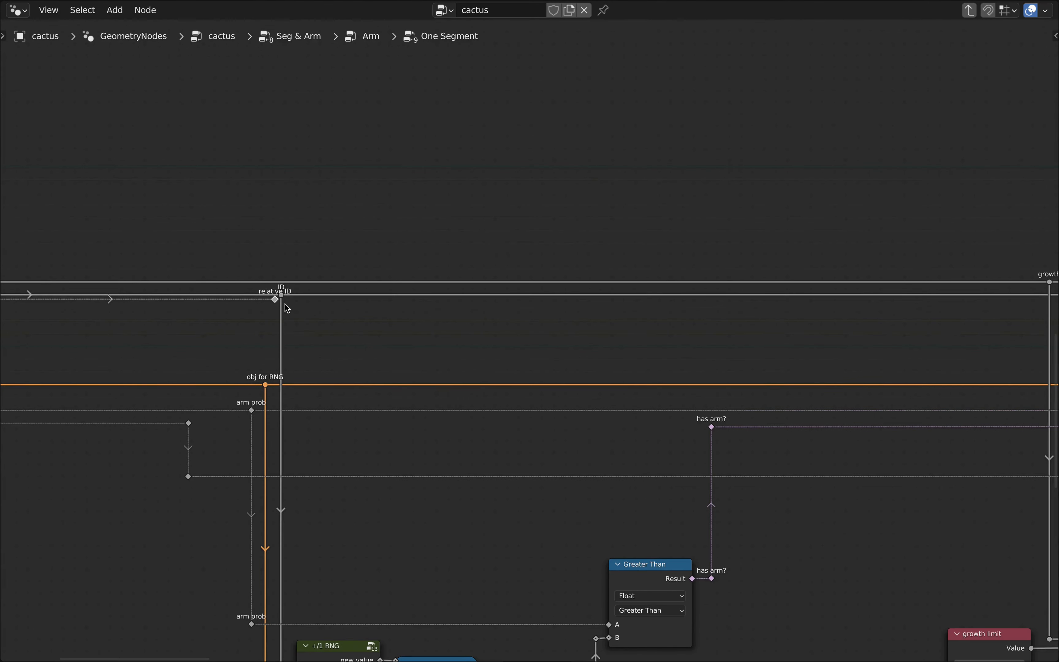
left_click_drag(337, 304, 477, 300)
middle_click_drag(539, 303, 288, 303)
key("g")
left_click(799, 303)
middle_click_drag(772, 310, 283, 313)
key("g")
key("x")
left_click(773, 312)
key("g")
key("x")
left_click(817, 311)
Extend relative ID downward with a duplicate reroute, level with the ID branch leading to the Add node
scroll(810, 319, "down", 3)
middle_click_drag(805, 324, 416, 276)
scroll(421, 280, "down", 6)
middle_click_drag(436, 490, 558, 281)
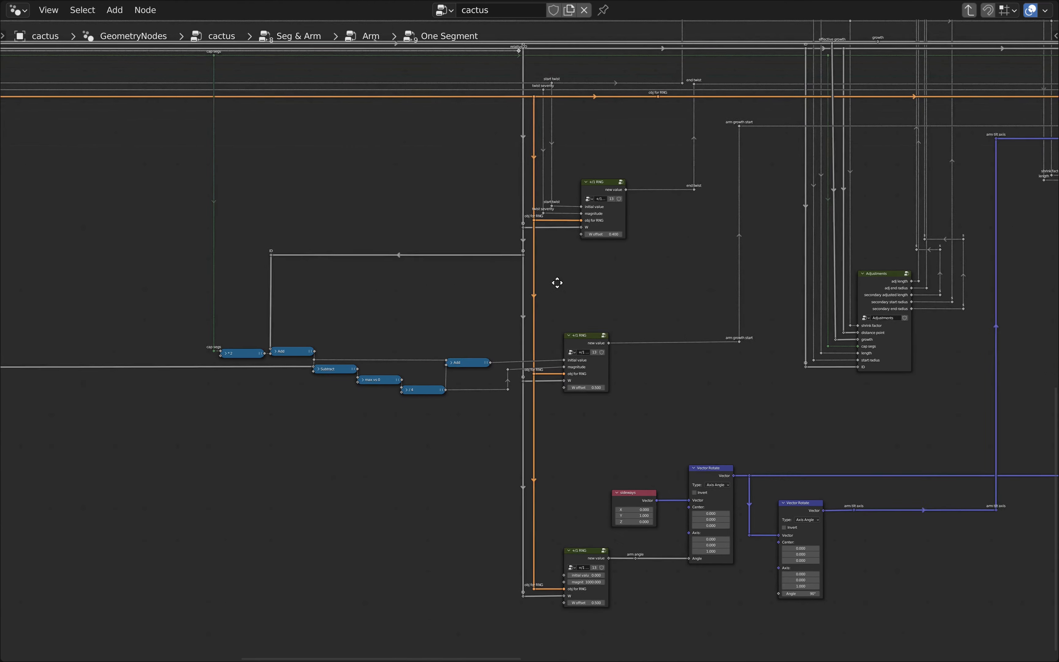
scroll(530, 163, "up", 6)
middle_click_drag(529, 162, 581, 306)
scroll(569, 221, "up", 1)
key("shift+d")
key("y")
left_click(553, 300)
key("g")
key("y")
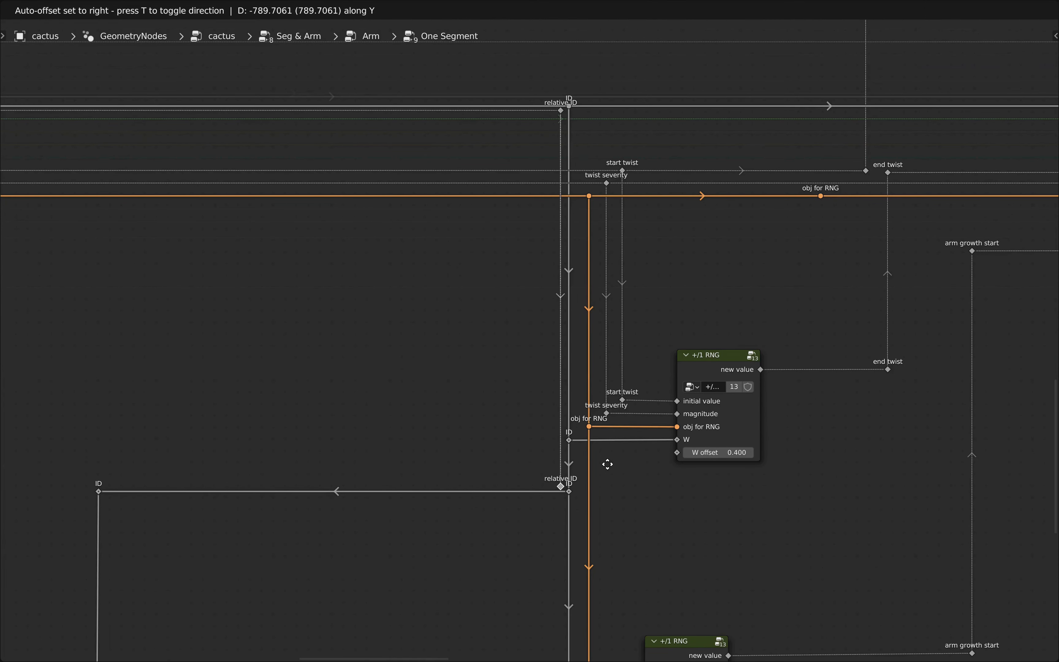
left_click(613, 486)
Extend relative ID horizontally with another reroute, ending beside the ID reroute above the Add node
scroll(615, 488, "down", 1)
key("g")
key("x")
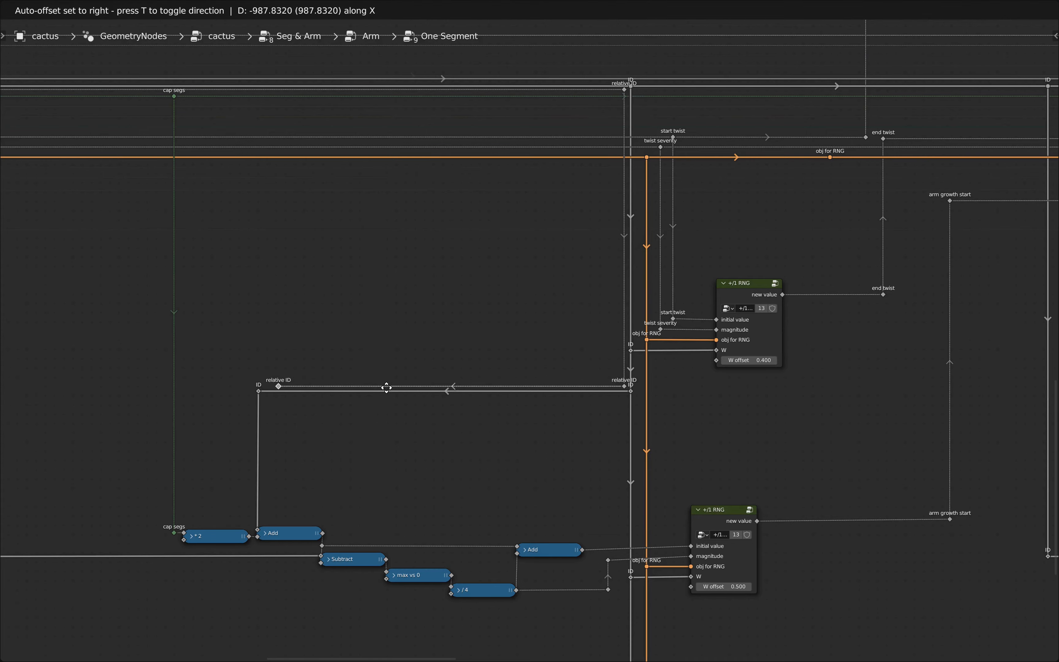
left_click(368, 388)
scroll(359, 409, "down", 4)
middle_click_drag(351, 429, 485, 312)
scroll(484, 363, "up", 7)
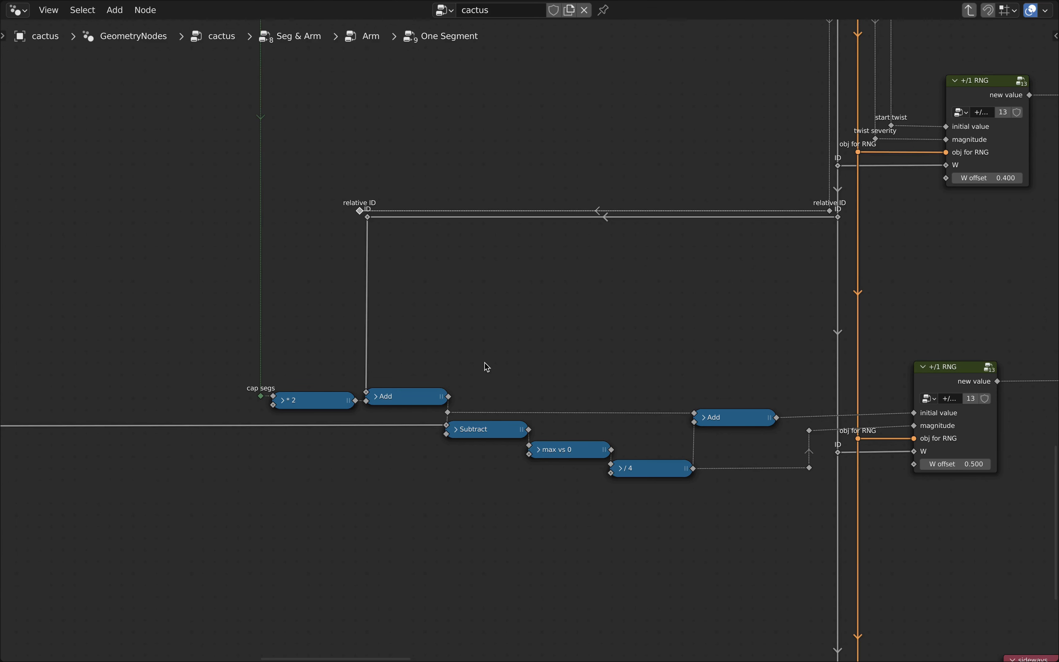
scroll(485, 363, "up", 1)
middle_click_drag(478, 362, 411, 390)
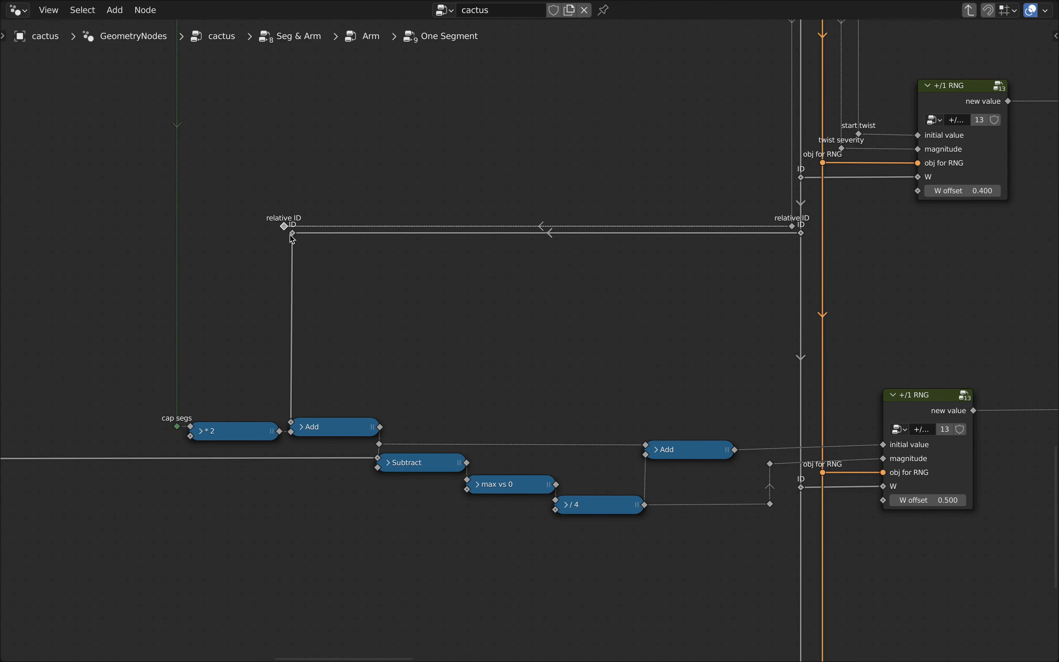
Carry relative ID along the main ID link with a duplicated, linked reroute, ending beside the ID reroute above the Adjustments group
scroll(465, 352, "down", 7)
middle_click_drag(753, 334, 567, 403)
scroll(568, 402, "down", 4)
middle_click_drag(577, 506, 416, 590)
scroll(339, 268, "up", 8)
scroll(339, 268, "up", 6)
left_click(329, 272)
key("shift+d")
key("x")
left_click(567, 280)
left_click_drag(329, 271, 567, 272)
scroll(568, 273, "down", 4)
key("g")
key("x")
left_click(675, 285)
Open the Adjustments group to examine its node network, and return to One Segment
middle_click_drag(577, 461, 537, 329)
scroll(537, 328, "up", 6)
left_click(538, 328)
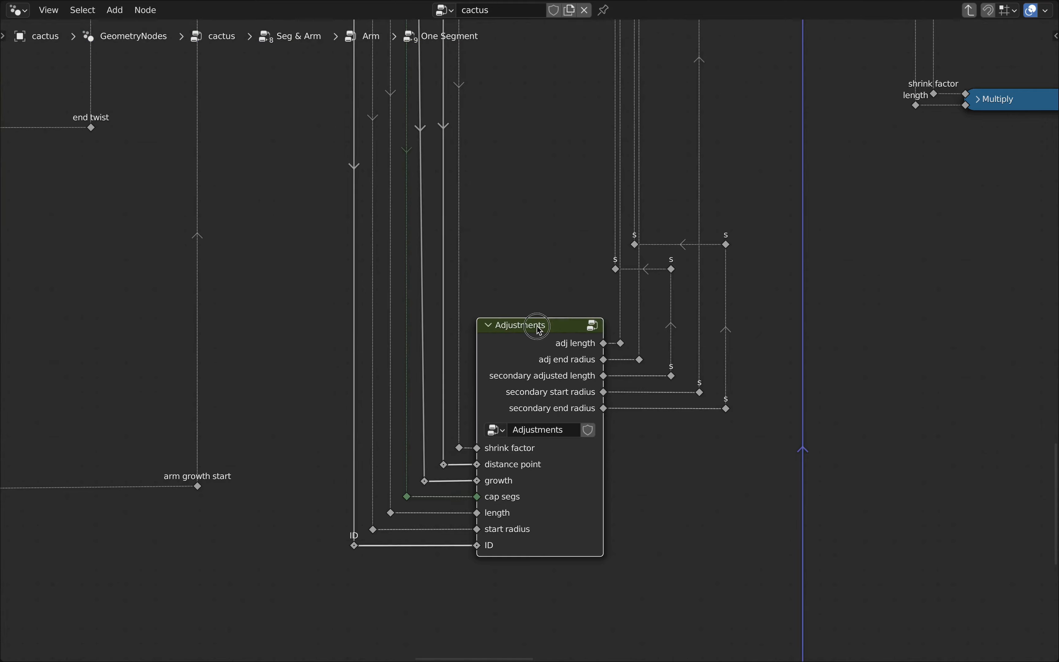
key("Tab")
scroll(635, 329, "down", 6)
middle_click_drag(663, 321, 697, 322)
key("Tab")
Branch relative ID downward from the reroute above Adjustments with a duplicated reroute linked to it
middle_click_drag(441, 220, 474, 356)
scroll(454, 169, "up", 5)
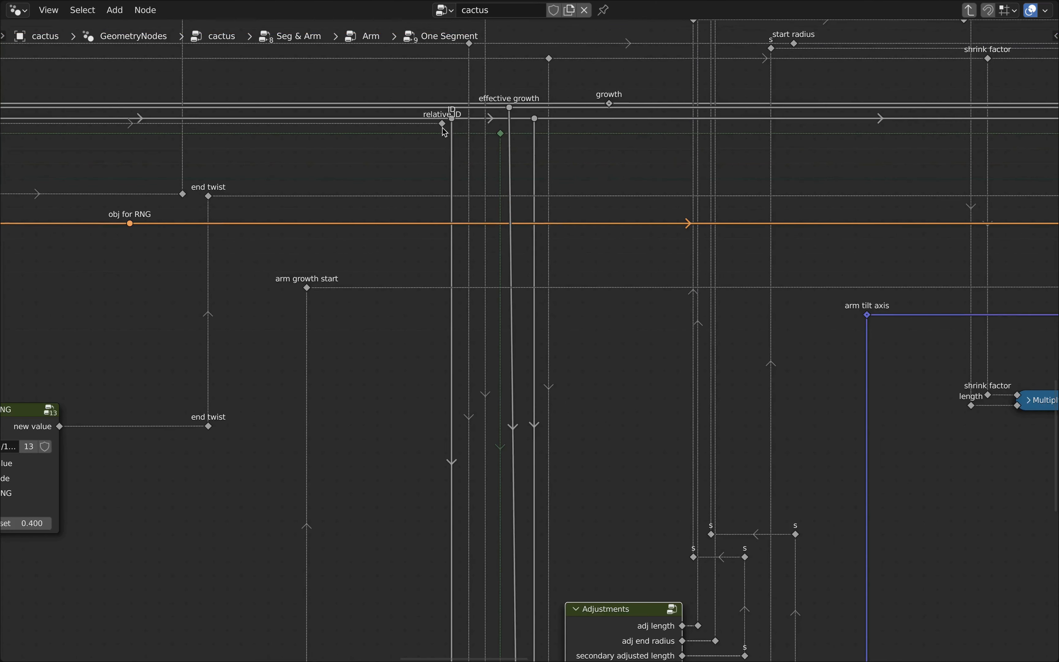
left_click(442, 124)
key("shift+d")
key("y")
left_click(477, 414)
right_click_drag(442, 124, 442, 413, "alt")
Lower the relative ID reroute to the level of Adjustments' ID input and connect it there in place of ID
scroll(442, 414, "down", 5)
middle_click_drag(464, 415, 414, 128)
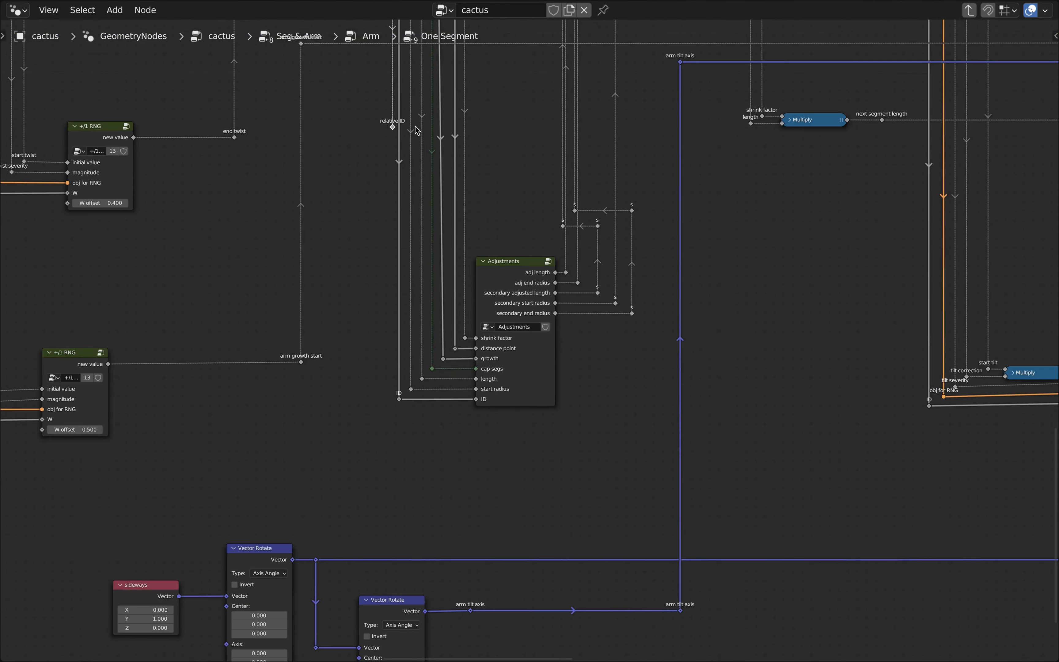
key("g")
key("y")
left_click(424, 401)
scroll(419, 407, "up", 9)
left_click_drag(536, 389, 536, 390)
scroll(421, 389, "down", 10)
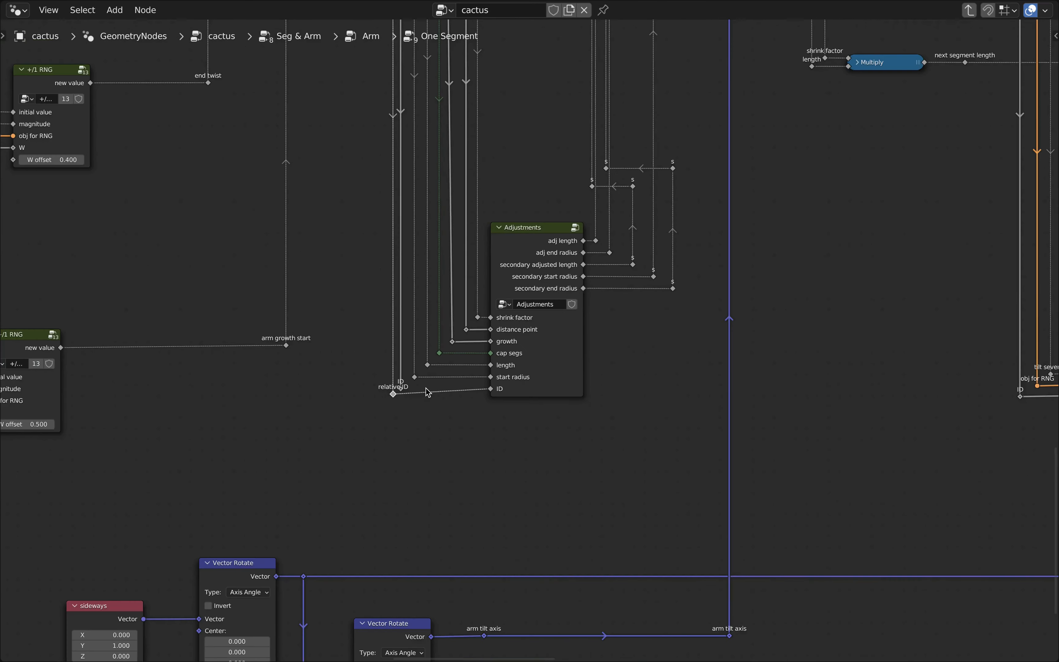
Duplicate the relative ID reroute above Adjustments farther along the main ID link and link the two
middle_click_drag(423, 392, 412, 599)
scroll(388, 226, "up", 8)
left_click(378, 242)
key("shift+d")
key("x")
left_click(649, 244)
left_click_drag(377, 242, 649, 243)
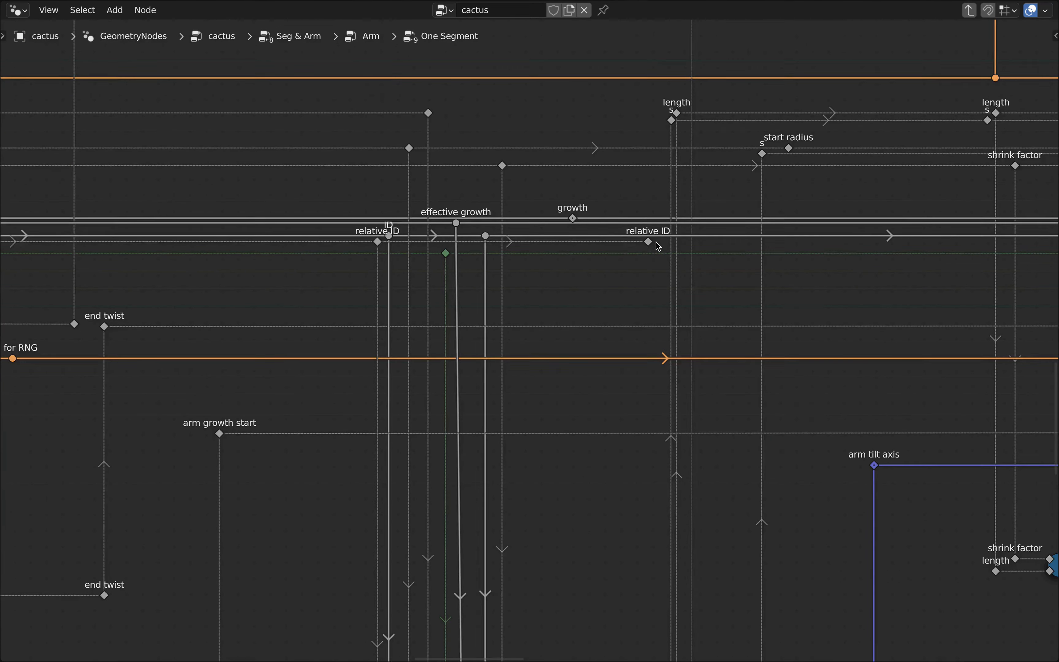
Slide the new relative ID reroute horizontally until it sits beside the ID reroute near obj for RNG and tilt severity
scroll(654, 246, "down", 6)
middle_click_drag(655, 246, 486, 254)
left_click(484, 252)
key("g")
key("x")
left_click(840, 256)
middle_click_drag(840, 256, 325, 224)
scroll(325, 224, "up", 5)
scroll(325, 224, "up", 3)
key("g")
key("x")
left_click(436, 241)
scroll(437, 246, "down", 11)
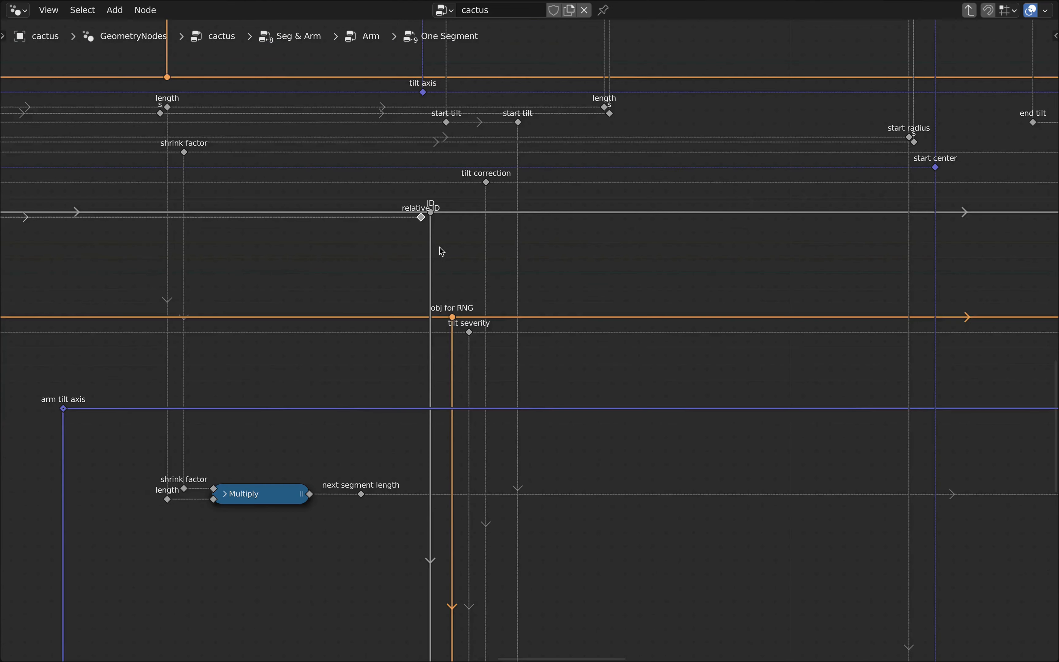
Carry relative ID further along the main ID link to the ID reroute that leads up to Segment Positions
middle_click_drag(437, 246, 332, 251)
scroll(332, 250, "up", 7)
scroll(613, 245, "down", 4)
middle_click_drag(629, 246, 304, 247)
key("g")
key("x")
left_click(832, 250)
middle_click_drag(832, 250, 323, 254)
scroll(323, 254, "up", 8)
key("g")
key("x")
left_click(416, 255)
scroll(417, 254, "down", 7)
Open the Segment Positions group to examine how its W input is used, and return to One Segment
middle_click_drag(474, 161, 503, 374)
scroll(505, 374, "down", 1)
middle_click_drag(506, 135, 465, 351)
middle_click_drag(505, 231, 486, 418)
scroll(422, 194, "up", 7)
left_click(425, 198)
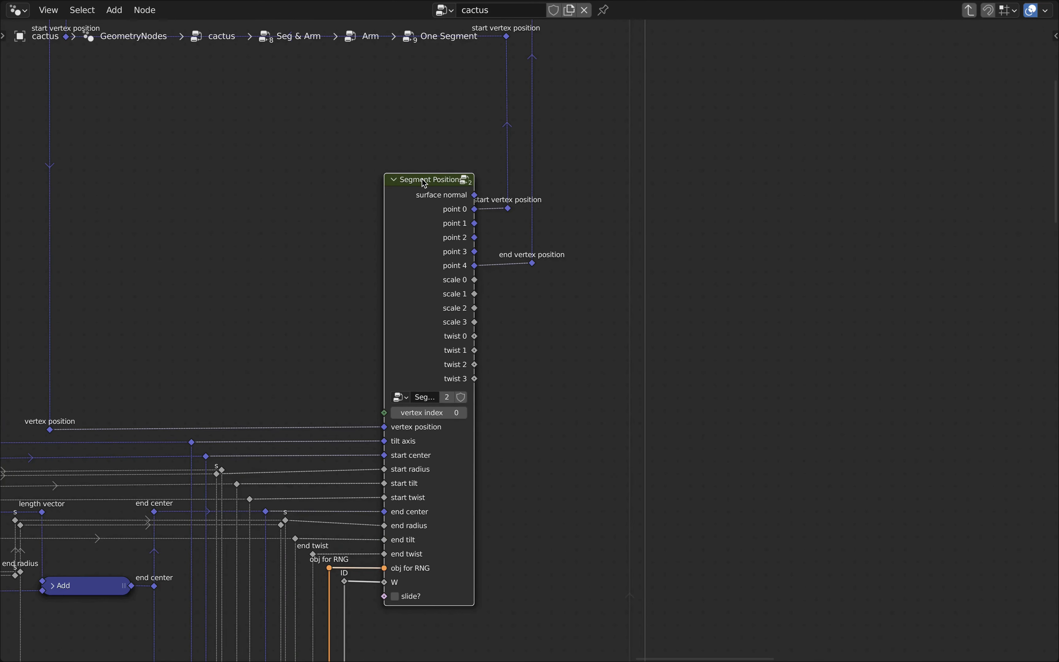
key("Tab")
scroll(423, 179, "up", 8)
scroll(507, 181, "down", 5)
middle_click_drag(545, 177, 464, 287)
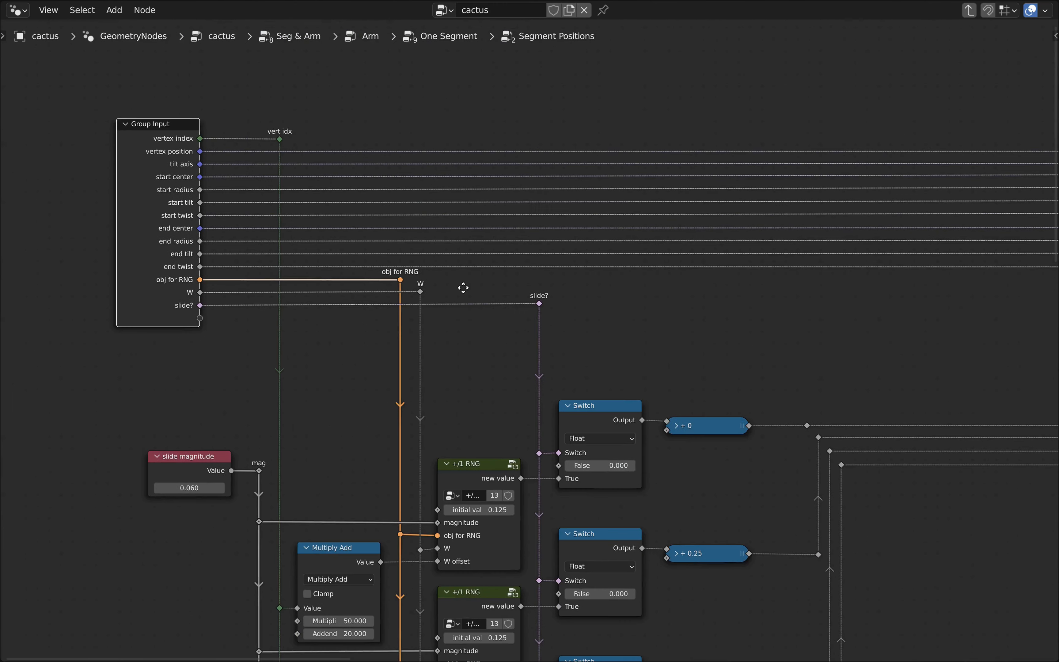
scroll(463, 287, "down", 3)
scroll(463, 287, "down", 4)
middle_click_drag(634, 458, 551, 310)
scroll(551, 310, "down", 4)
middle_click_drag(611, 342, 502, 334)
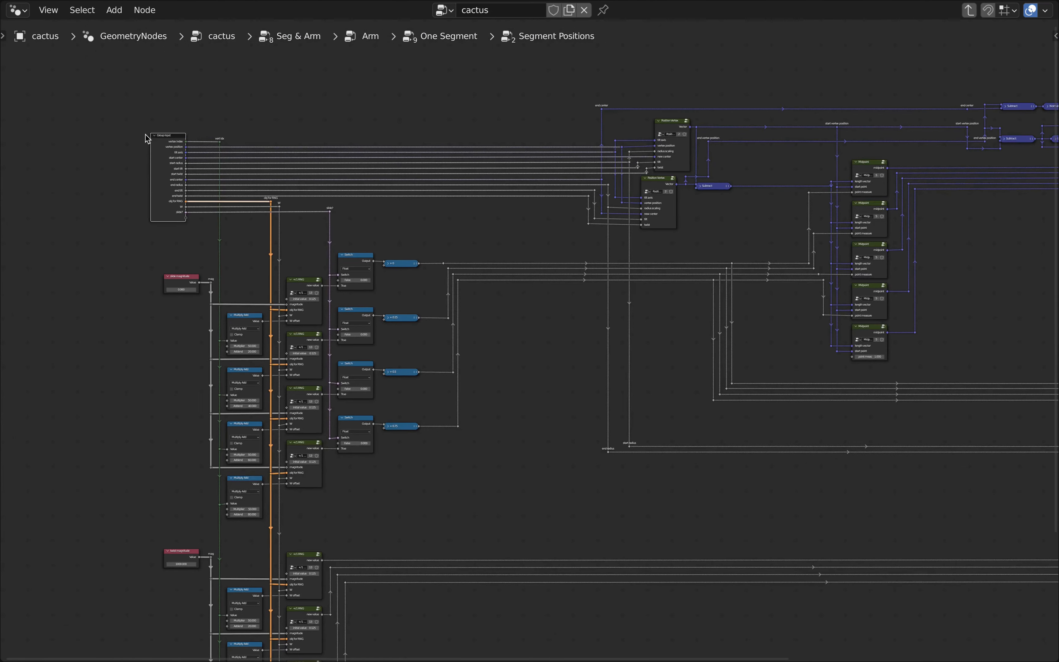
key("Tab")
Extend relative ID horizontally with a linked duplicate reroute, ending beside the ID reroute next to the growth branch
scroll(444, 461, "up", 10)
middle_click_drag(513, 471, 376, 172)
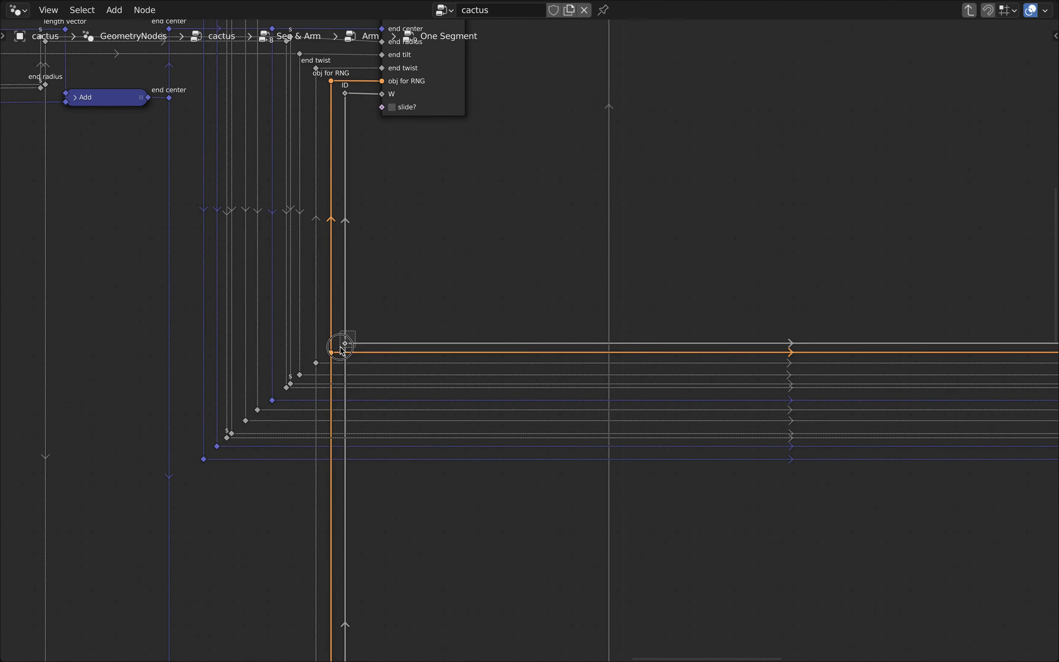
left_click_drag(340, 348, 338, 350)
scroll(340, 347, "down", 5)
middle_click_drag(1007, 258, 551, 423)
middle_click_drag(643, 424, 941, 109)
scroll(643, 394, "down", 4)
scroll(402, 429, "up", 13)
left_click_drag(416, 416, 816, 429)
key("shift+d")
key("x")
left_click(778, 441)
Run relative ID upward from that reroute with another linked reroute, parallel to the vertical ID link
scroll(816, 430, "down", 6)
middle_click_drag(818, 432, 696, 416)
scroll(696, 407, "down", 5)
middle_click_drag(717, 66, 667, 287)
scroll(667, 287, "up", 9)
scroll(666, 295, "down", 9)
middle_click_drag(661, 547, 629, 237)
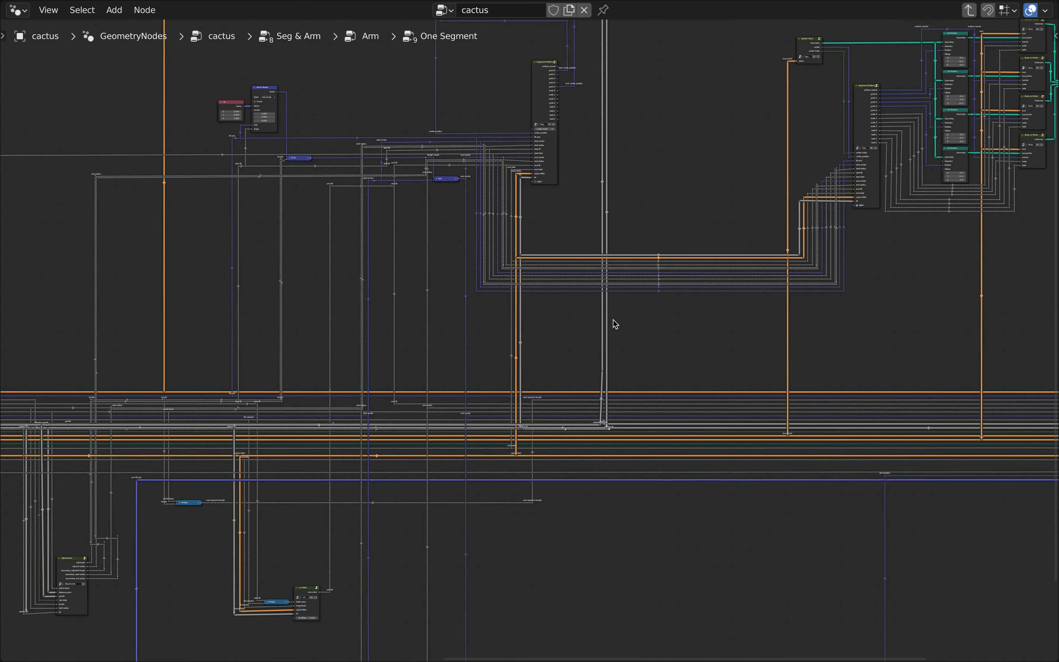
scroll(611, 429, "up", 8)
left_click_drag(618, 438, 617, 227)
scroll(620, 227, "down", 4)
key("g")
key("y")
left_click(633, 180)
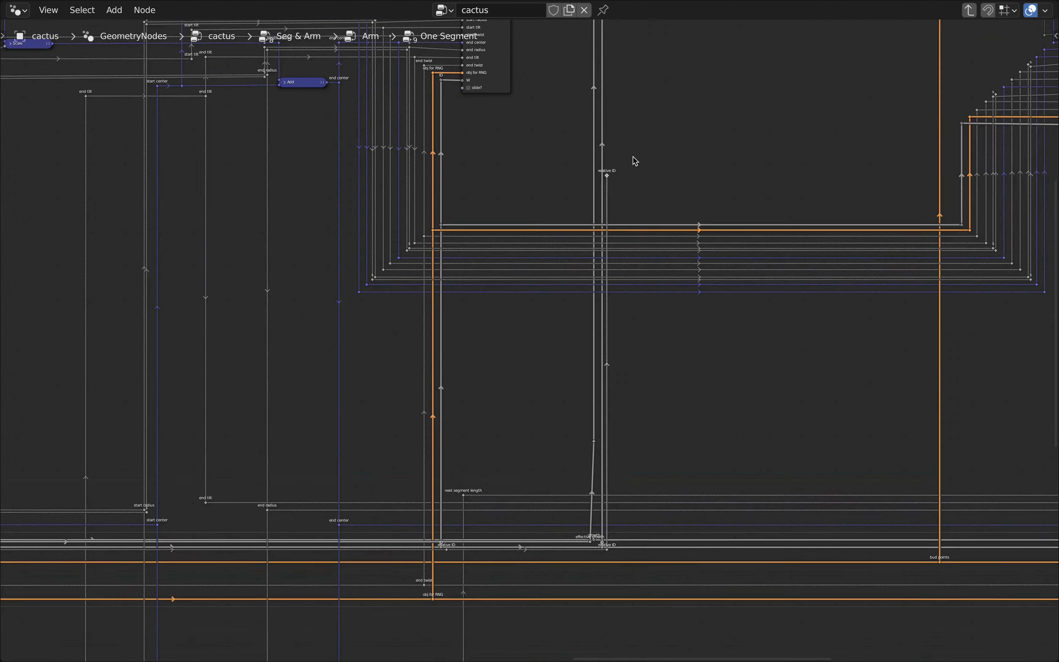
Raise the upper relative ID reroute further along the vertical ID link and adjust the link at its upper end
key("g")
key("y")
left_click(621, 123)
middle_click_drag(622, 123, 627, 505)
key("g")
key("y")
left_click(613, 361)
scroll(606, 326, "up", 9)
key("g")
key("y")
left_click(606, 331)
left_click_drag(570, 303, 631, 275)
Duplicate the relative ID reroute beside the growth branch farther along the main ID link and link the two
scroll(607, 367, "down", 9)
middle_click_drag(619, 546, 589, 410)
scroll(444, 365, "up", 14)
left_click(444, 365)
key("shift+d")
key("x")
left_click(646, 367)
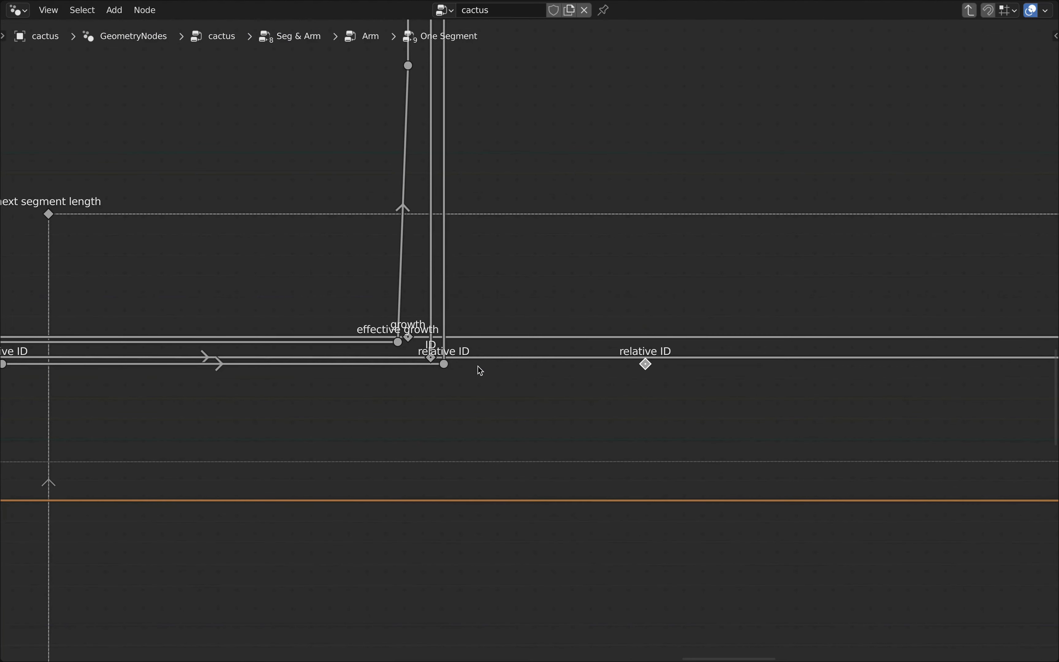
left_click_drag(445, 365, 645, 364)
Slide the new relative ID reroute along the main ID link to the ID reroute just before the Group Output's + 1 node
scroll(645, 365, "down", 9)
middle_click_drag(712, 373, 349, 375)
key("g")
key("x")
left_click(916, 371)
scroll(916, 372, "down", 3)
middle_click_drag(916, 373, 197, 374)
scroll(280, 365, "up", 6)
key("g")
key("x")
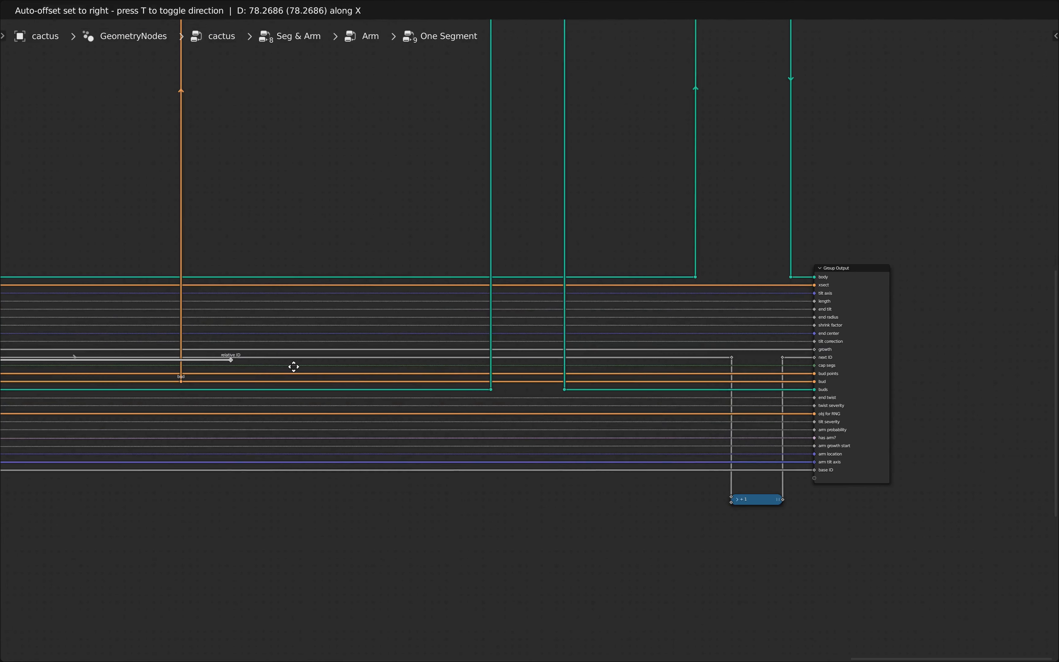
left_click(780, 368)
scroll(757, 371, "up", 9)
middle_click_drag(736, 359, 528, 328)
scroll(516, 328, "up", 2)
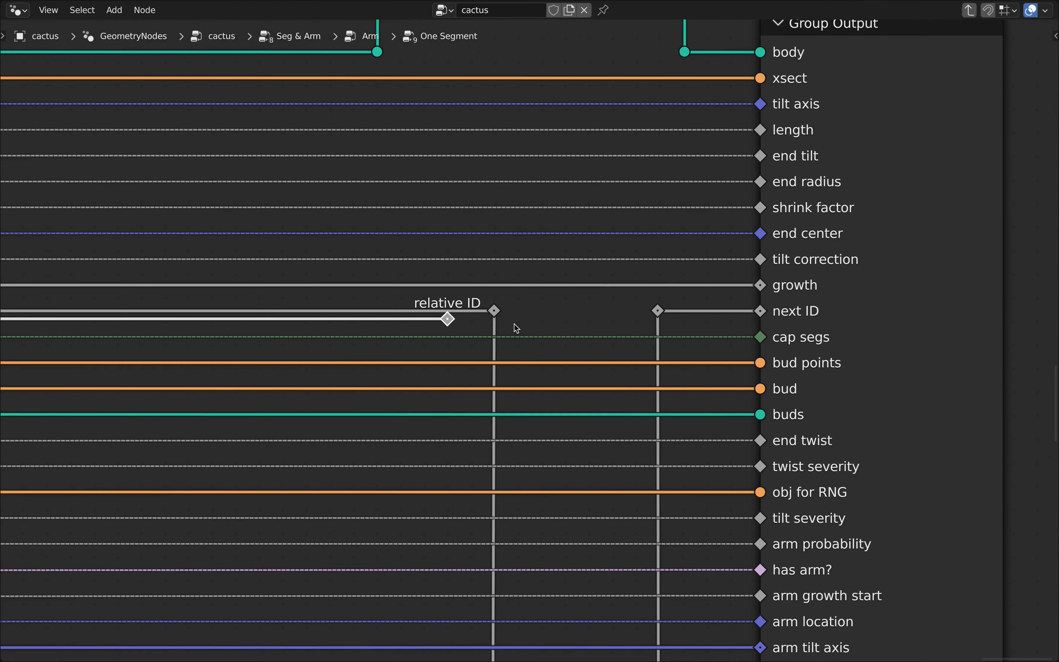
scroll(514, 325, "down", 11)
middle_click_drag(315, 320, 810, 327)
middle_click_drag(333, 326, 851, 333)
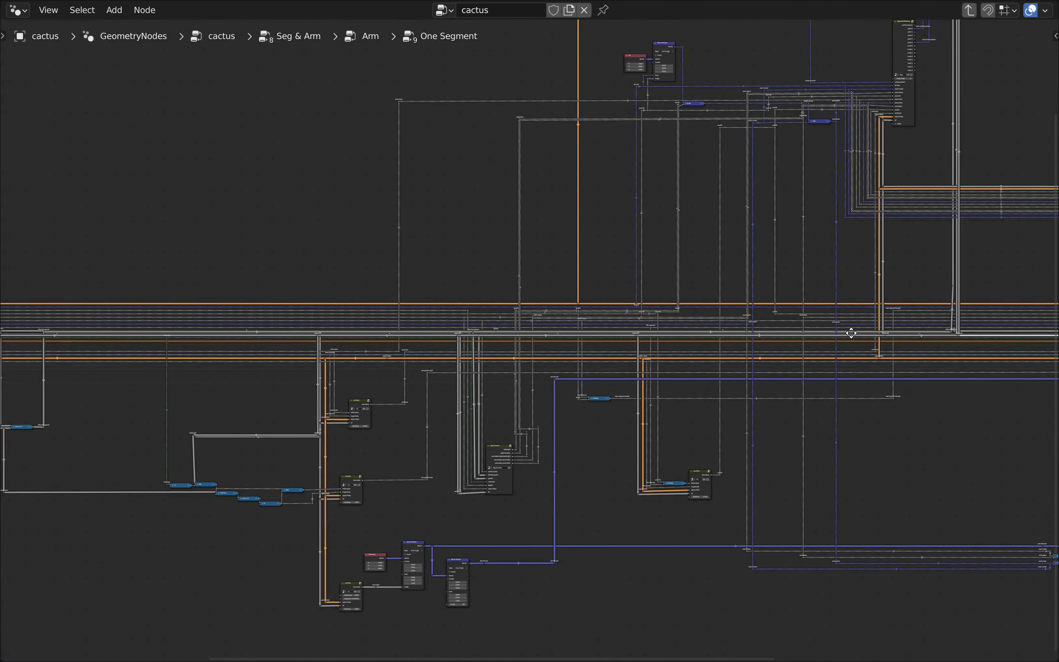
Trace the relative ID link down to the Adjustments node and look inside the Adjustments group
scroll(458, 330, "up", 9)
scroll(453, 328, "up", 7)
left_click(436, 335)
left_click(607, 334)
scroll(607, 335, "down", 7)
middle_click_drag(629, 510, 603, 239)
scroll(603, 240, "down", 3)
middle_click_drag(609, 402, 587, 184)
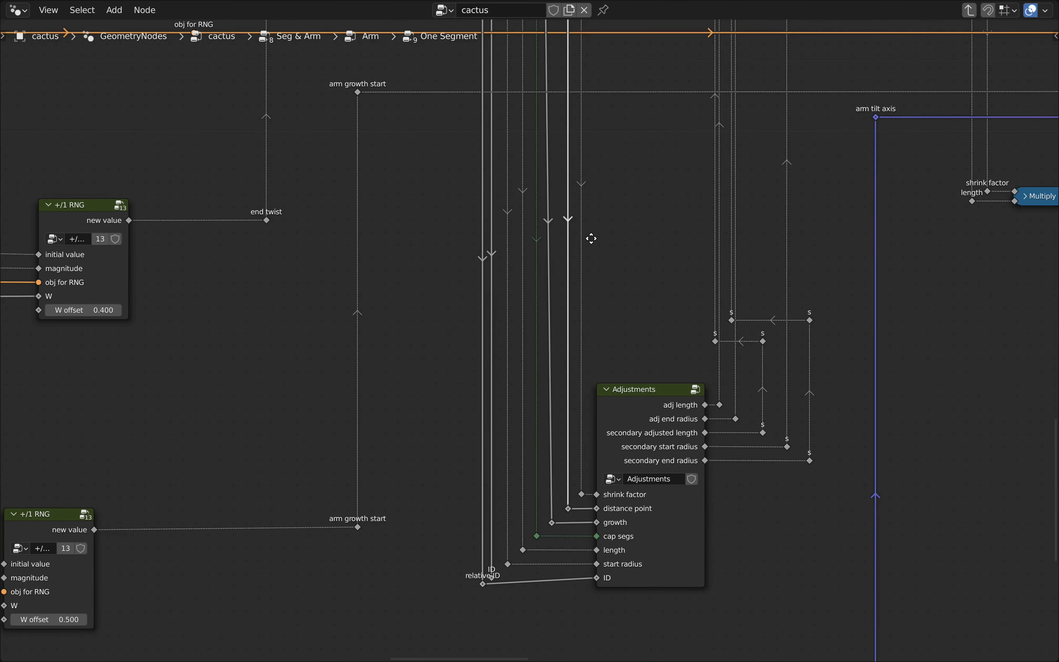
scroll(560, 453, "up", 8)
left_click(728, 226)
key("Tab")
key("Tab")
Insert a reroute labelled relative ID on the vertical relative ID link beside the Adjustments node and adjust its height
right_click_drag(399, 376, 387, 392, "shift")
key("F2")
type("relative ID")
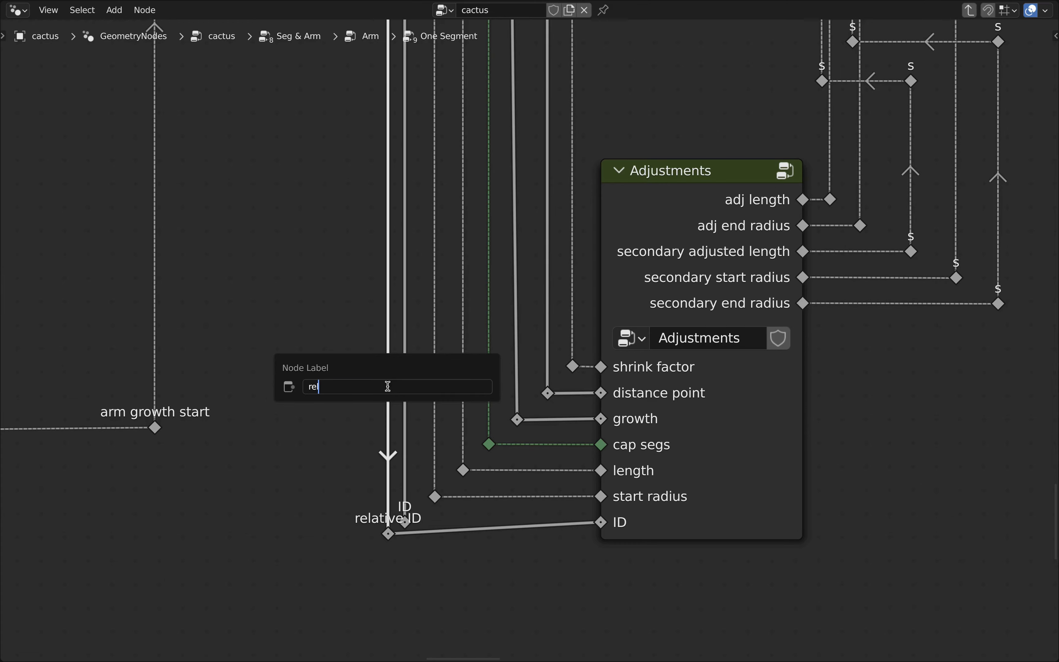
key("Return")
left_click_drag(389, 386, 559, 393)
key("g")
key("y")
left_click(391, 395)
Adjust the vertical position of the lowest relative ID reroute beside the Adjustments node's ID input
left_click_drag(423, 551, 382, 523)
key("g")
key("y")
left_click(443, 518)
left_click(539, 318)
Add a Float output named arm ID to the end of the One Segment group's outputs, after base ID
scroll(539, 318, "down", 4)
scroll(541, 322, "down", 10)
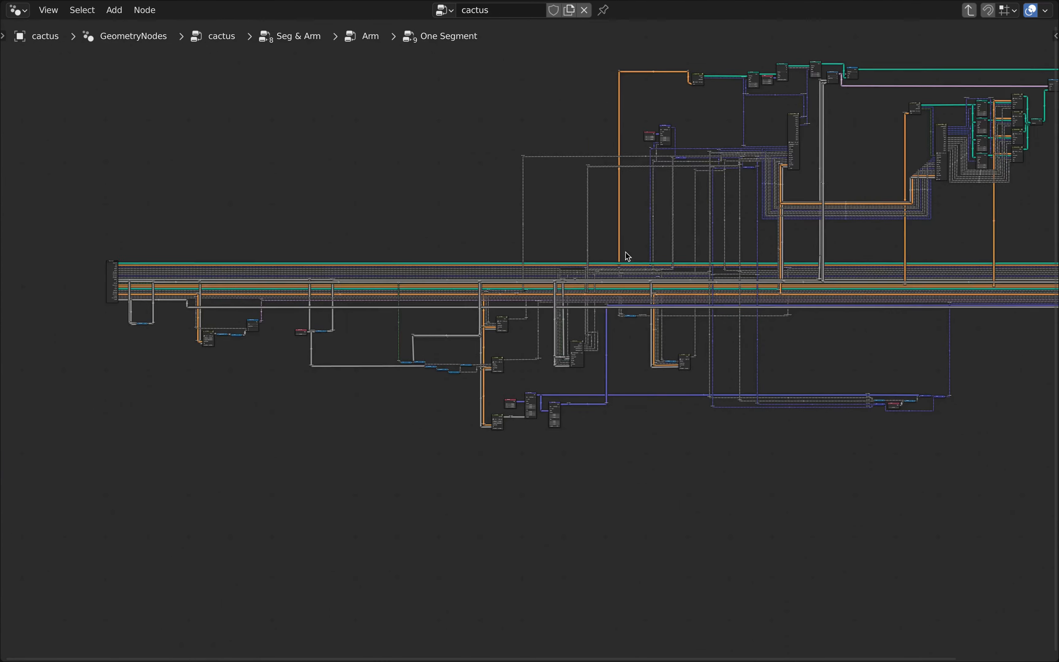
scroll(806, 325, "up", 10)
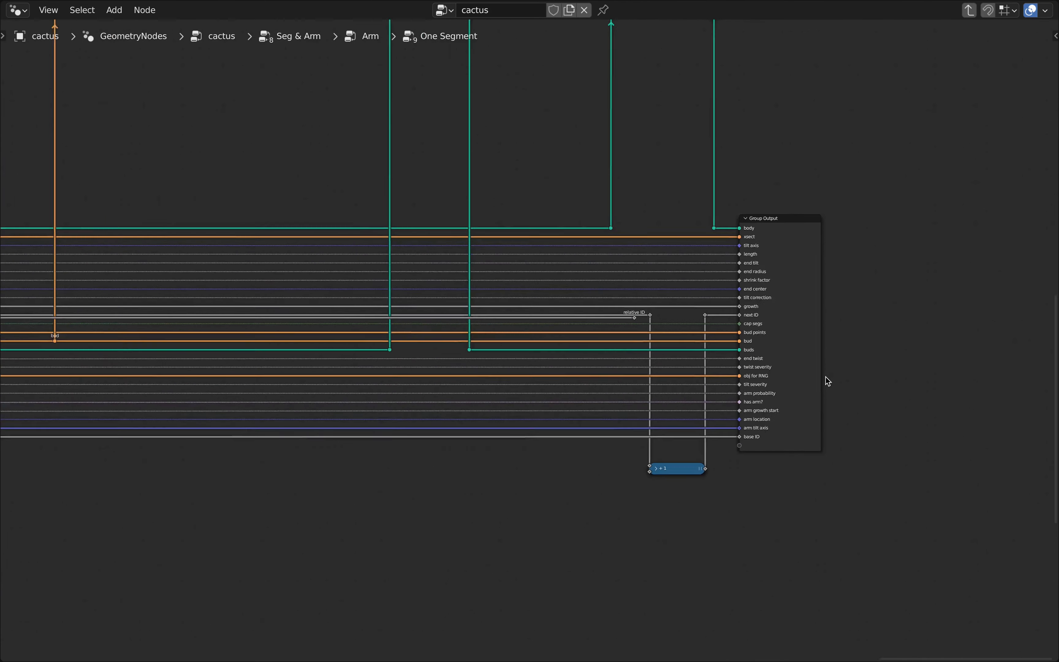
middle_click_drag(843, 446, 907, 410)
scroll(912, 384, "down", 1)
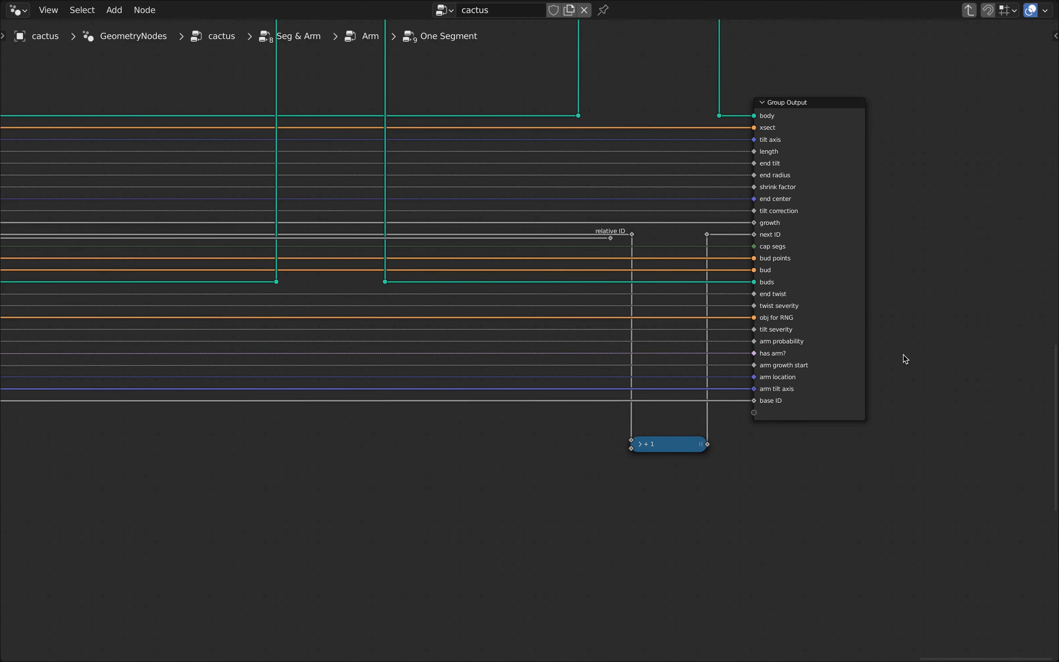
left_click(812, 106)
key("n")
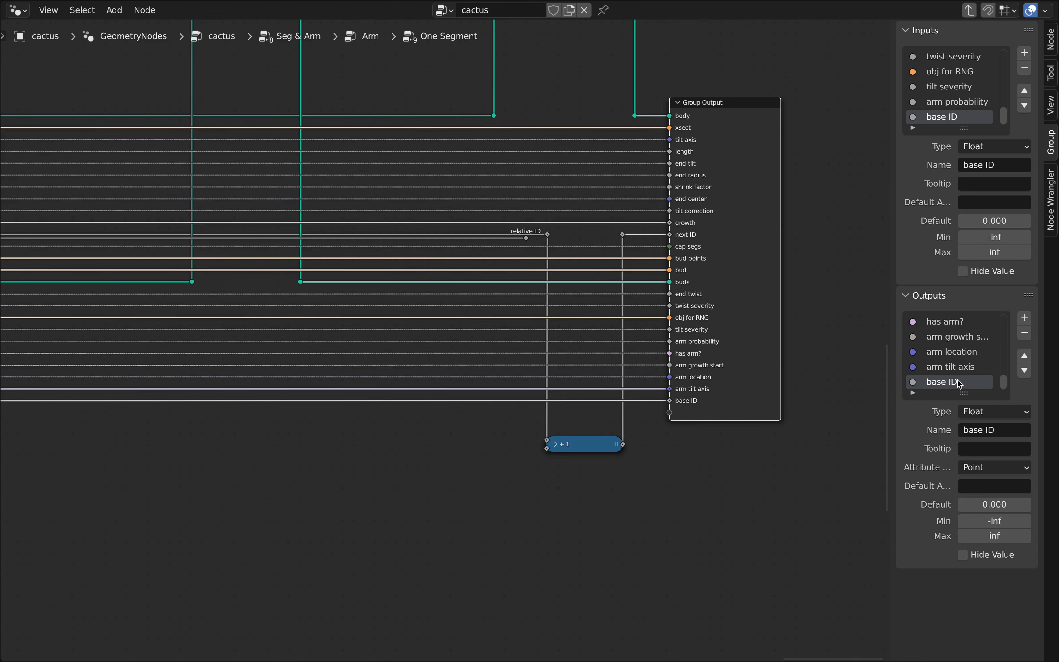
left_click(1027, 321)
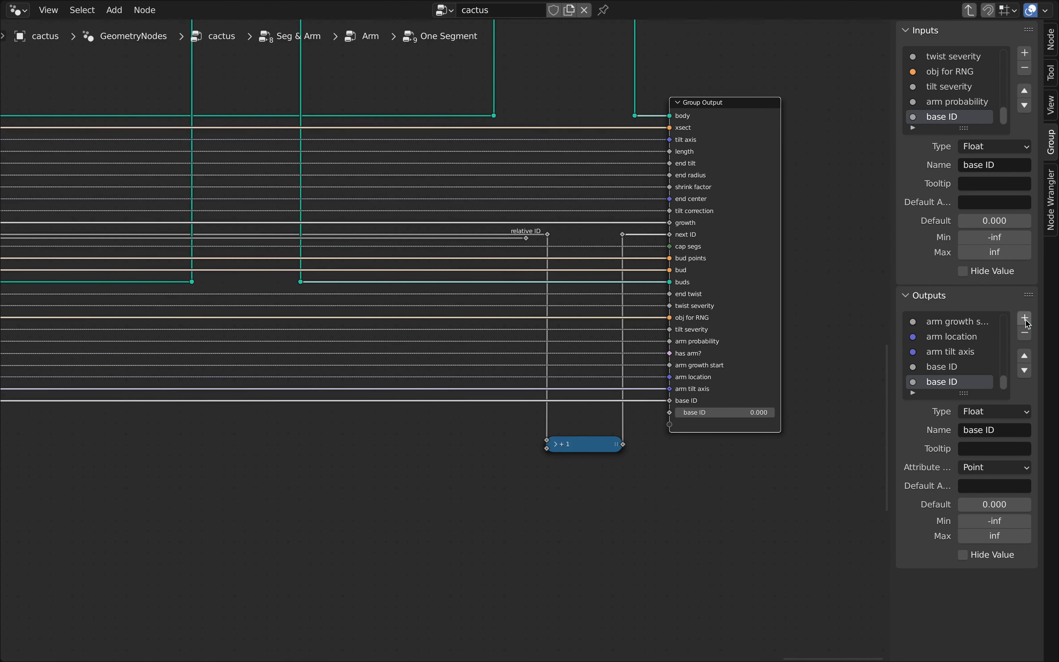
key("n")
Move the Group Output node horizontally away from the + 1 node to make room on the next ID link
scroll(525, 444, "down", 1)
middle_click_drag(521, 444, 660, 430)
scroll(683, 406, "up", 2)
middle_click_drag(717, 407, 643, 442)
scroll(694, 433, "up", 1)
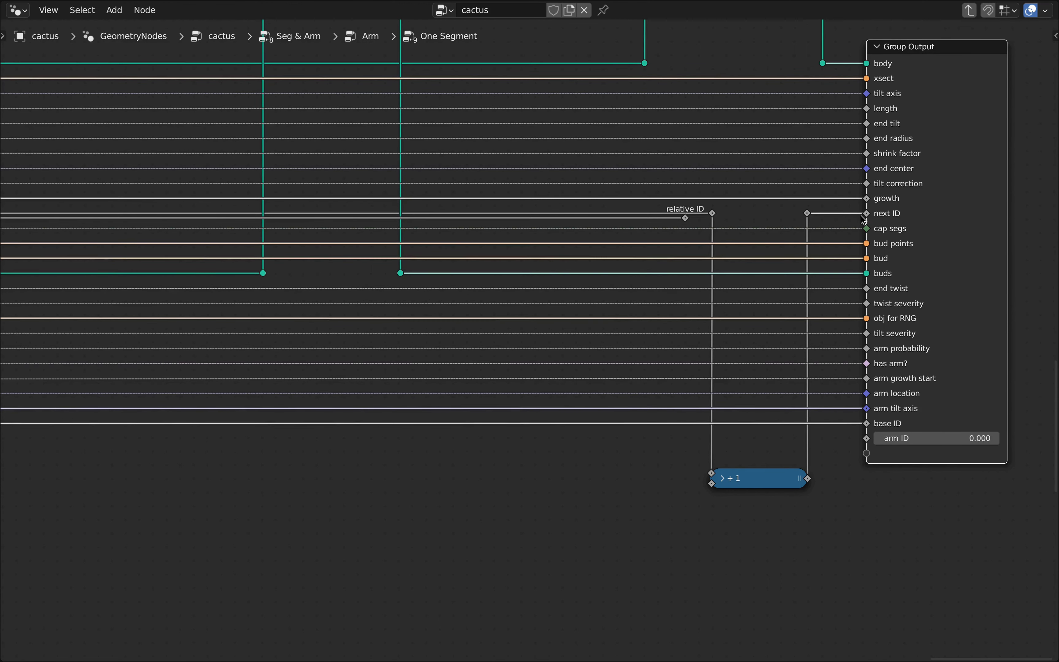
mouse_move(878, 221)
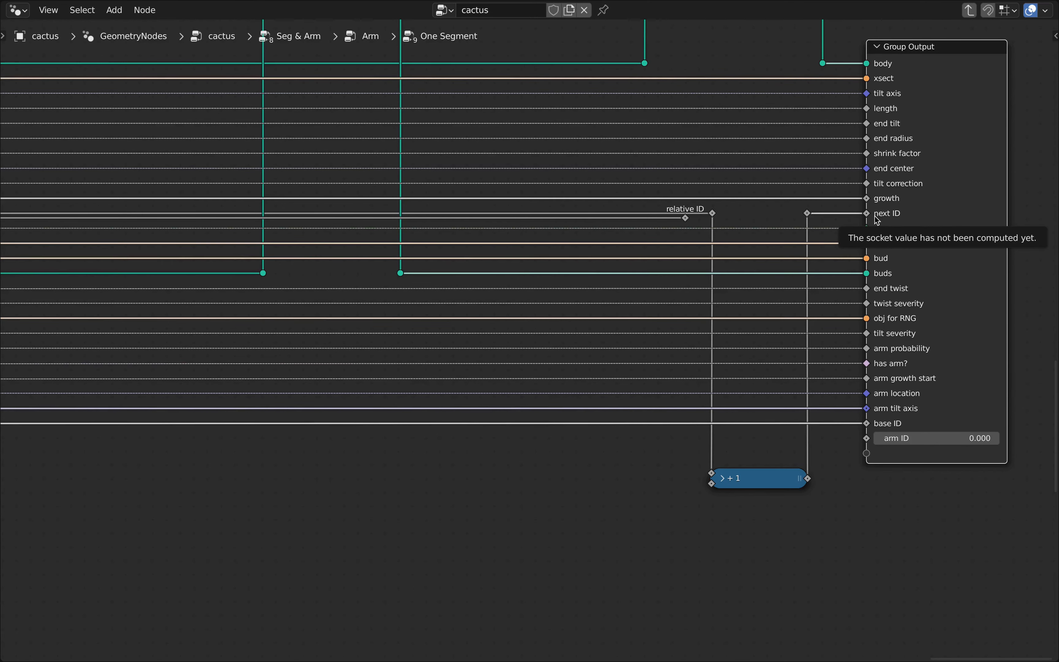
scroll(948, 265, "down", 2)
middle_click_drag(948, 265, 578, 263)
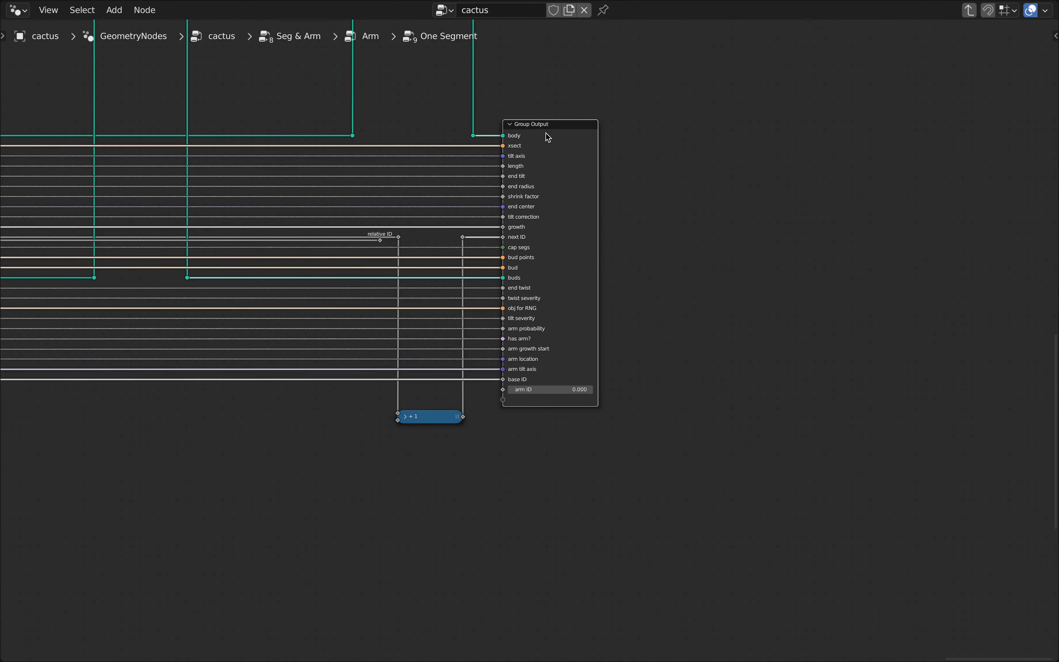
key("g")
key("x")
left_click(762, 129)
Insert a reroute on the next ID link after the + 1 branch and duplicate it straight below the main links
scroll(591, 248, "up", 3)
right_click_drag(481, 223, 489, 232, "shift")
key("shift+d")
key("y")
left_click(530, 531)
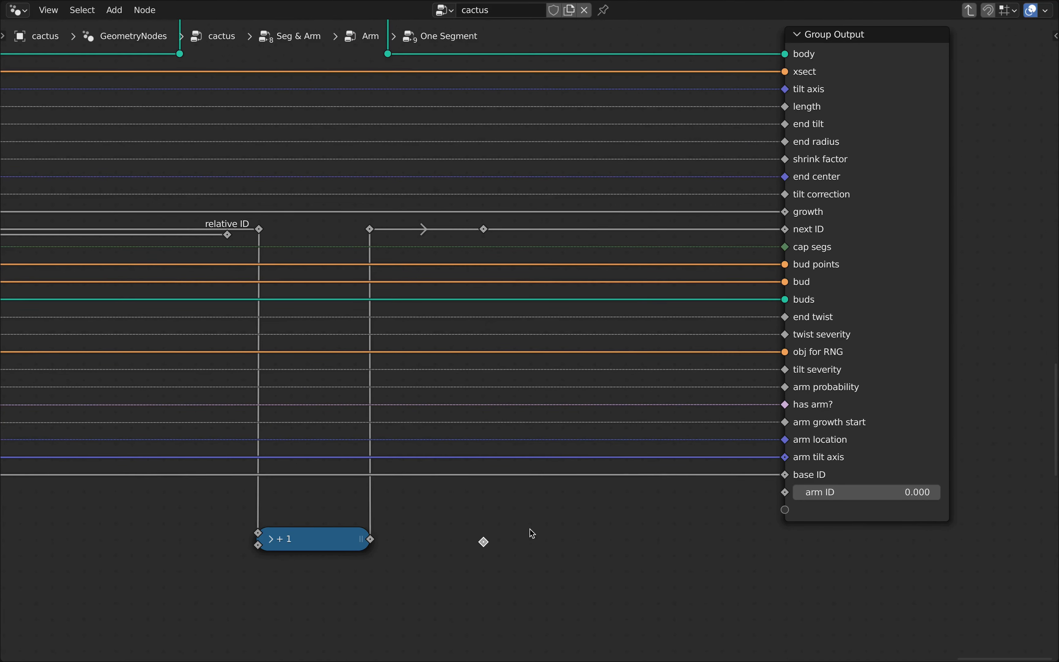
Add a Multiply math node beside the lower reroute and link the next ID reroute down to that reroute
key("q")
left_click(530, 533)
left_click(550, 510)
left_click(606, 564)
left_click(501, 395)
left_click_drag(483, 230, 483, 541)
Set the Multiply node's second value to 100, collapse the node and label it * 100
left_click(605, 563)
left_click(602, 619)
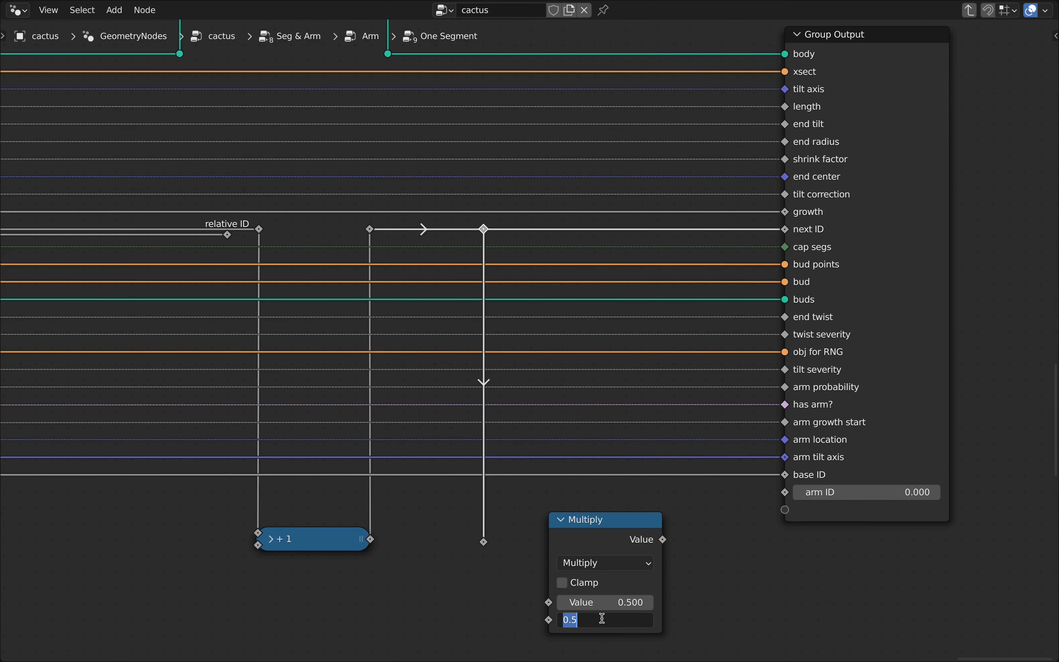
left_click(561, 520)
right_click(585, 522)
left_click(494, 463)
type("* 100")
key("Return")
Position the * 100 node, link the lower next ID reroute into it, and raise a reroute from its output
left_click_drag(586, 520, 544, 549)
left_click_drag(483, 542, 507, 543)
left_click_drag(620, 548, 674, 548)
key("Return")
left_click(674, 549)
key("g")
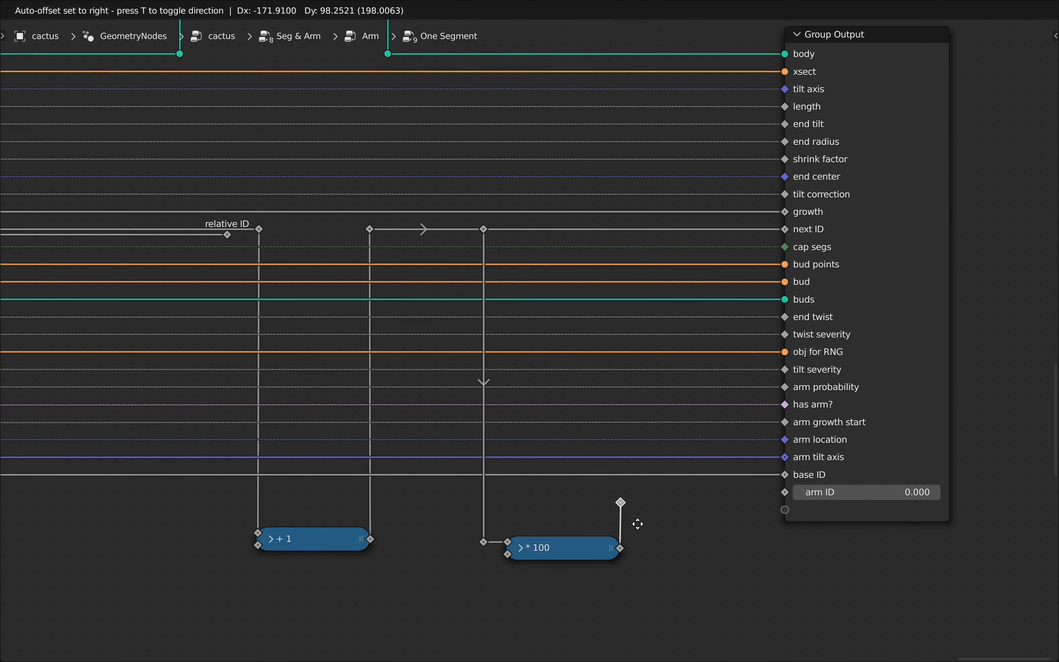
left_click(638, 519)
Link the * 100 node's output reroute to the Group Output's arm ID socket and level it with that socket
left_click_drag(620, 496, 784, 492)
key("g")
key("y")
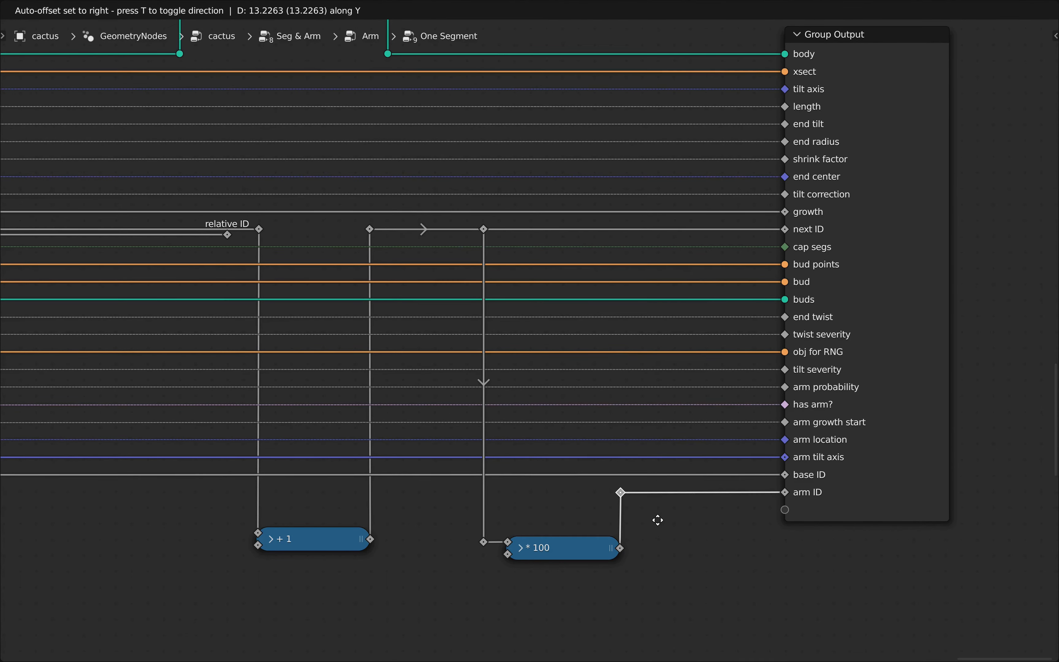
left_click(658, 520)
Move the + 1 and * 100 nodes with their lower reroutes farther below the main links
scroll(659, 522, "down", 3)
middle_click_drag(661, 525, 730, 473)
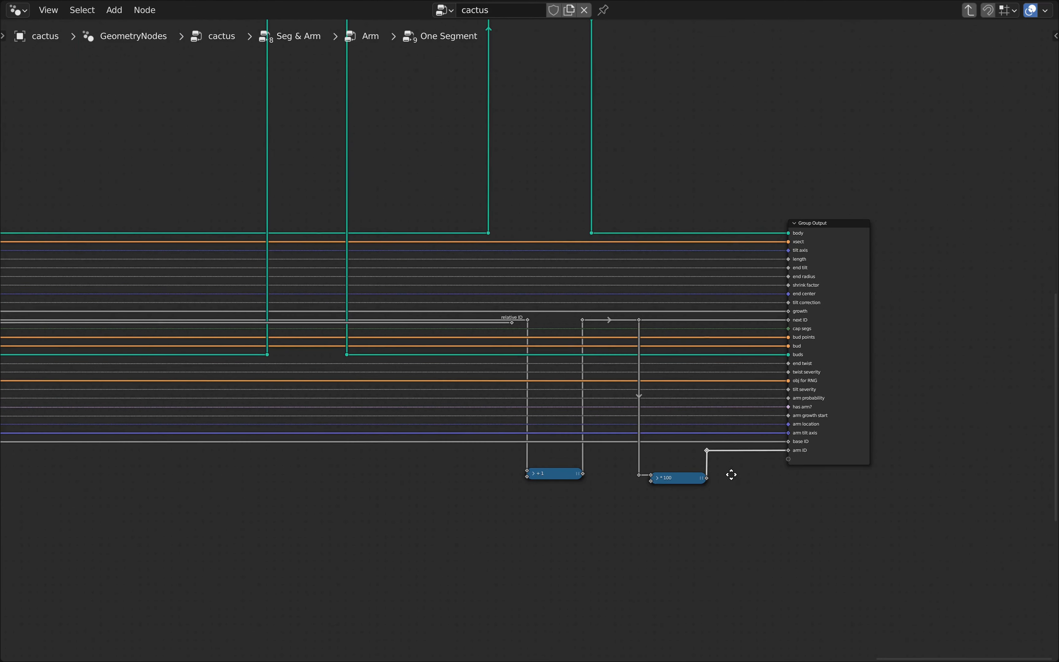
left_click_drag(735, 457, 457, 521)
scroll(464, 539, "down", 1)
middle_click_drag(672, 574, 645, 490)
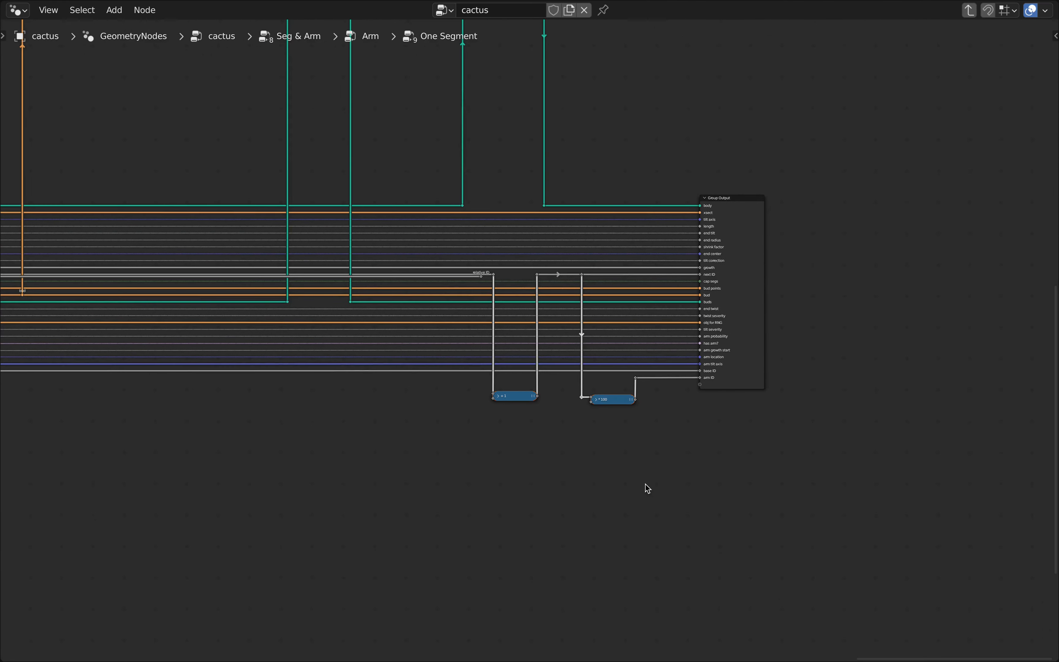
key("g")
key("y")
left_click(645, 588)
left_click(679, 537)
Leave the One Segment group and examine the Arm group's Group Input connections to the first One Segment node
scroll(679, 538, "down", 5)
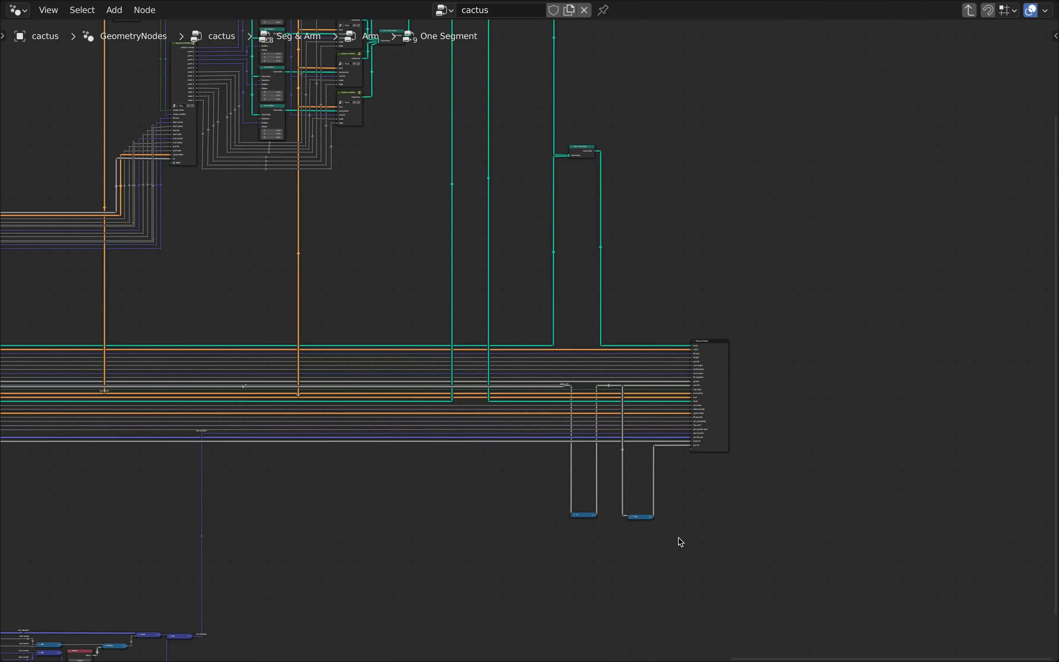
scroll(674, 540, "down", 3)
middle_click_drag(674, 542, 871, 442)
scroll(222, 384, "up", 3)
scroll(244, 399, "up", 4)
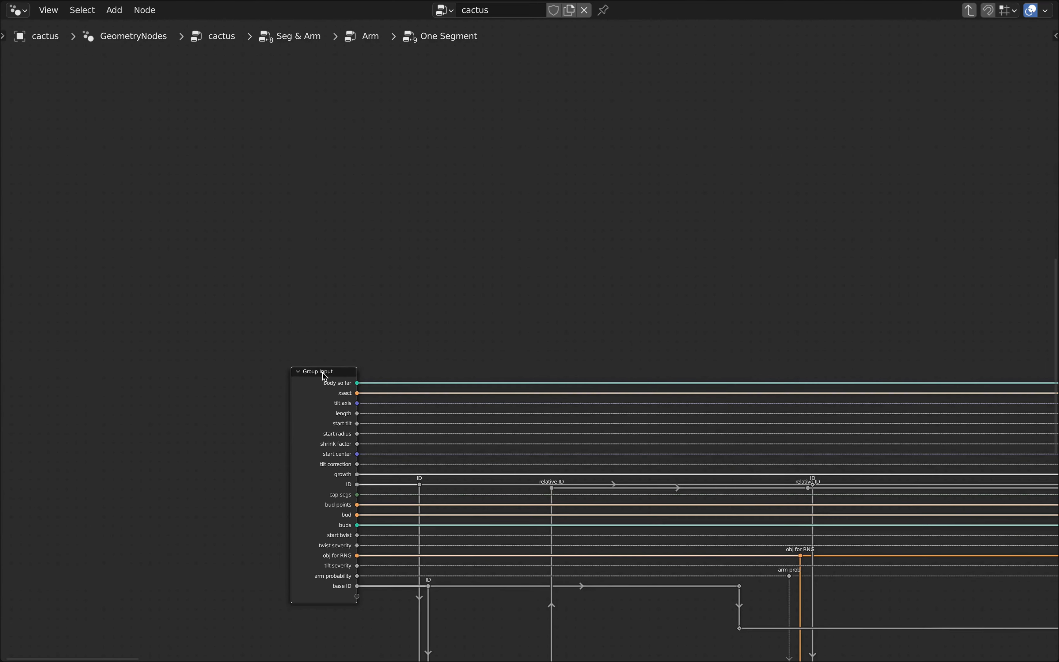
key("Tab")
scroll(335, 382, "down", 4)
scroll(364, 461, "up", 5)
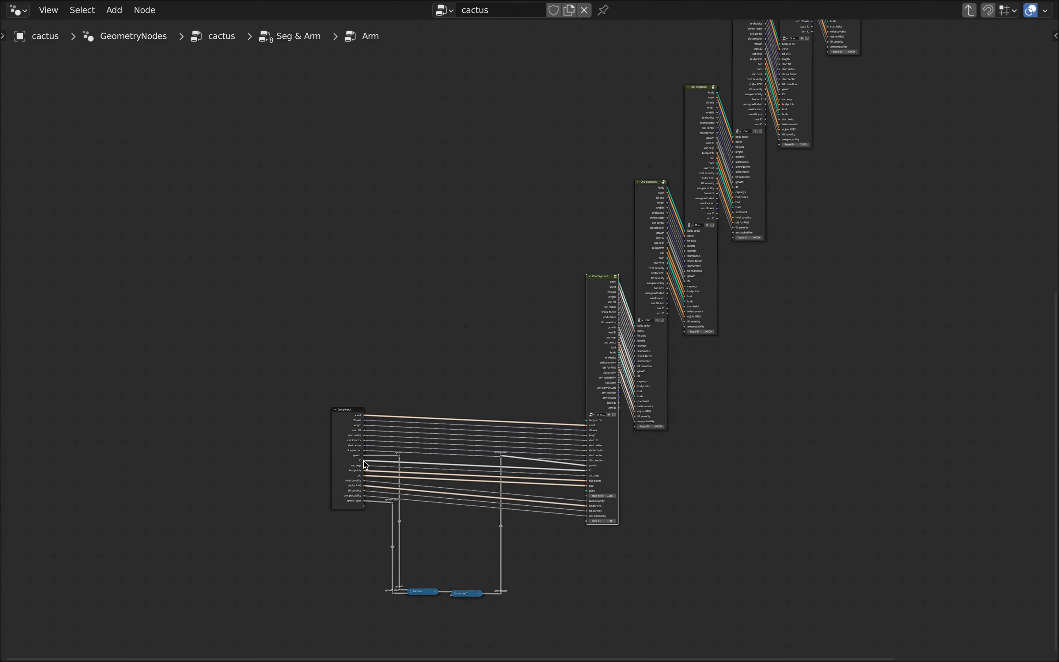
scroll(367, 472, "up", 1)
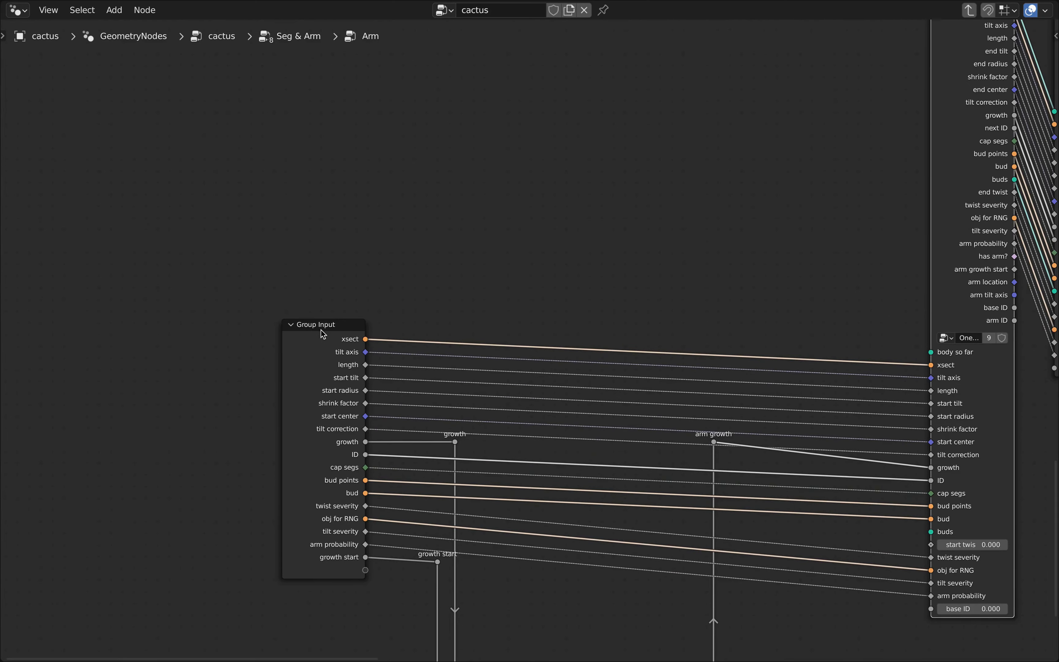
Return to the Seg & Arm group and link One Segment's arm ID output to the Arm node's ID input
key("Tab")
scroll(388, 333, "down", 5)
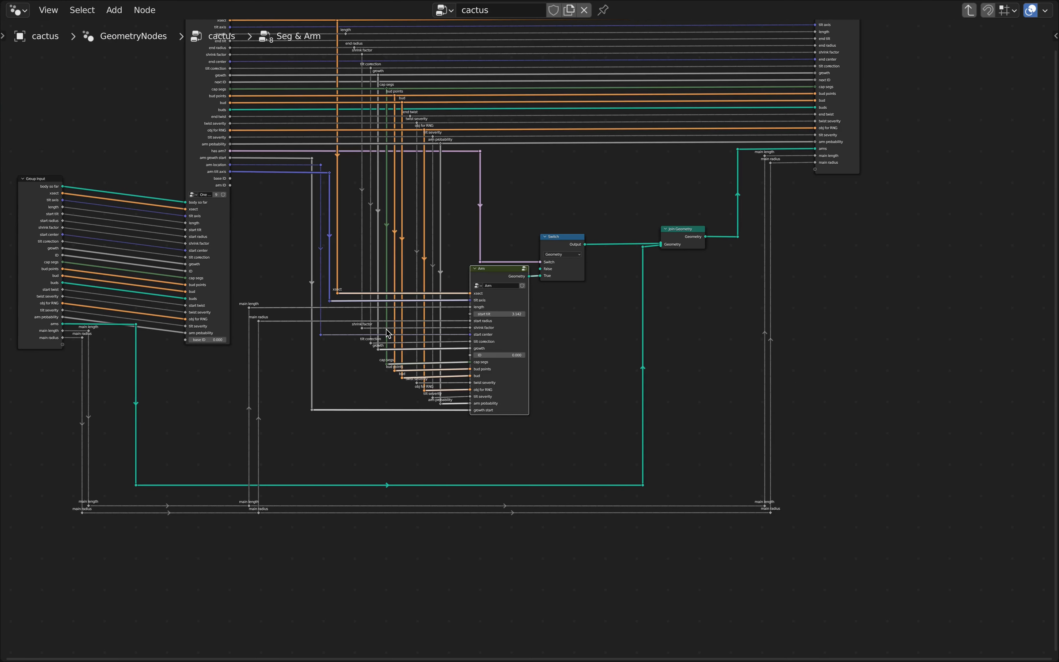
scroll(388, 333, "down", 2)
scroll(529, 295, "up", 6)
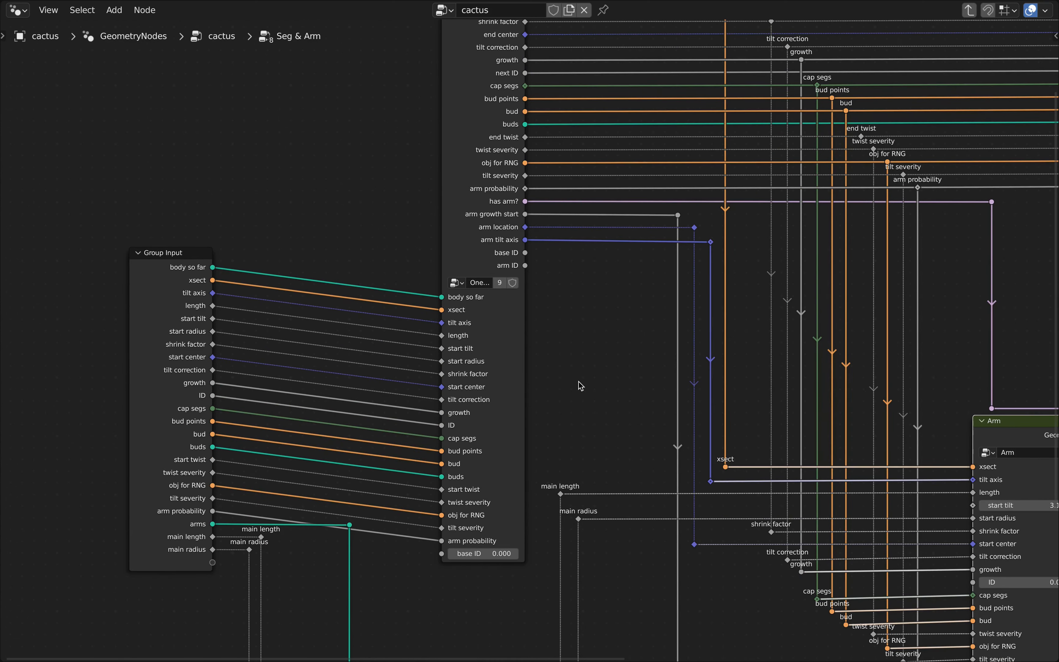
middle_click_drag(626, 403, 421, 290)
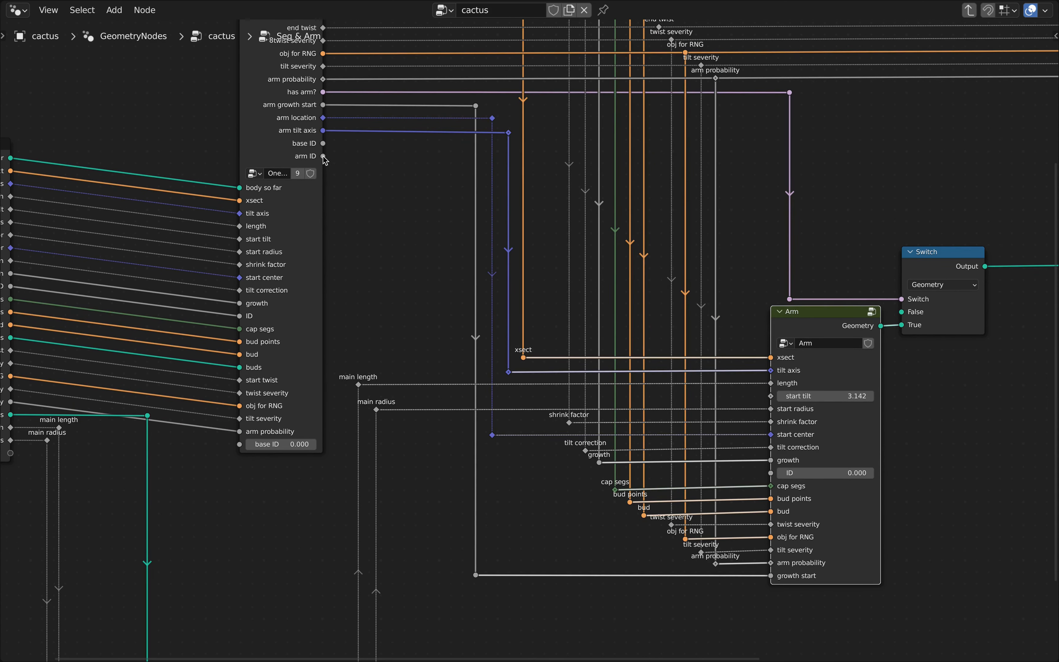
left_click_drag(325, 158, 400, 157)
left_click_drag(429, 274, 778, 476)
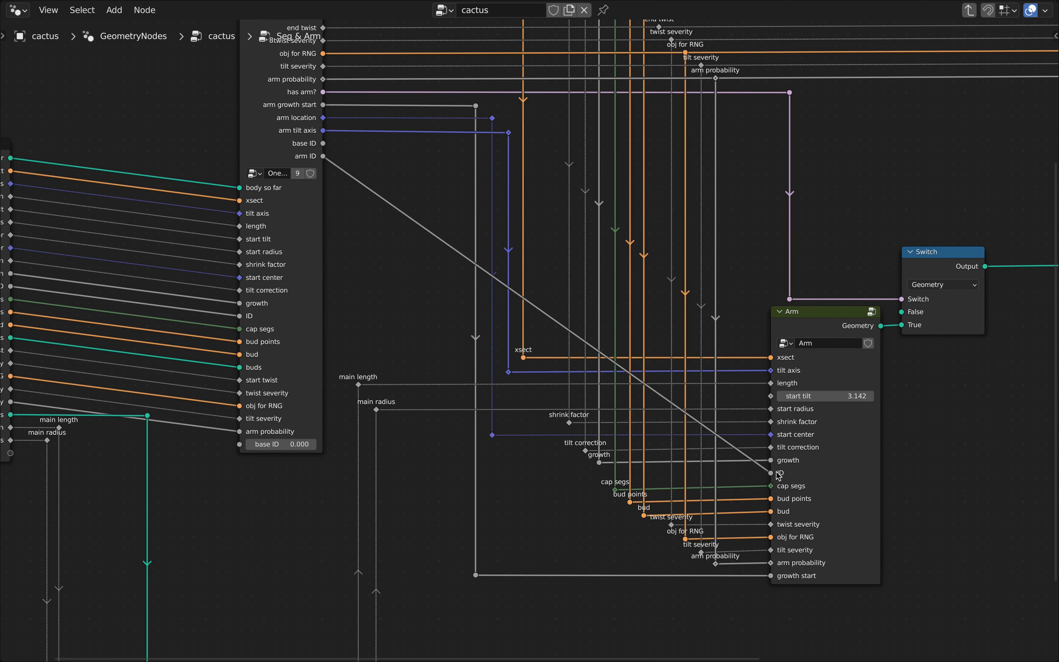
Route the arm ID link through two vertically aligned reroutes beside the arm growth start link and label the lower one arm ID
right_click_drag(442, 214, 462, 302, "shift")
key("g")
left_click(471, 214)
right_click_drag(535, 221, 541, 248, "shift")
key("g")
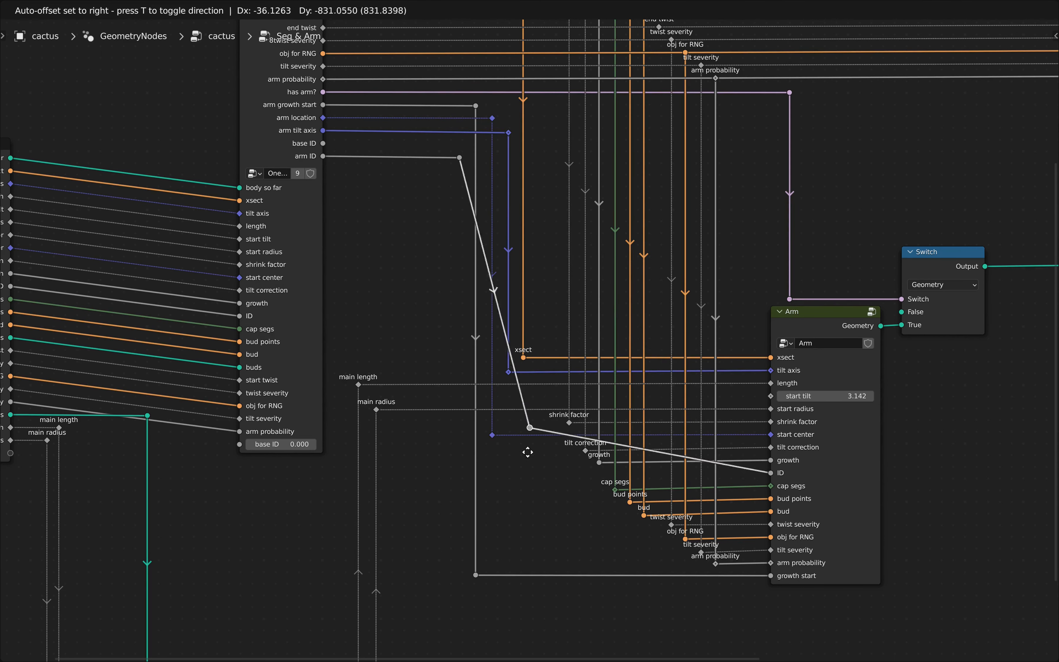
left_click(461, 483)
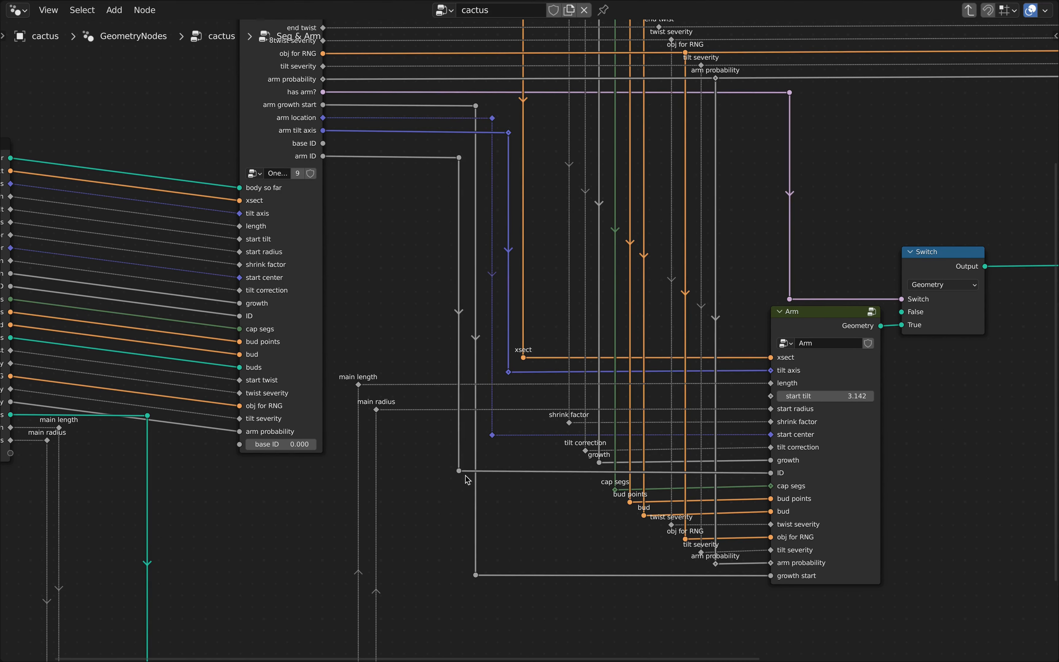
key("F2")
type("arm ID")
key("Return")
Open the Arm group and move its Group Input node vertically until its links run level into the first One Segment node
scroll(525, 465, "down", 1)
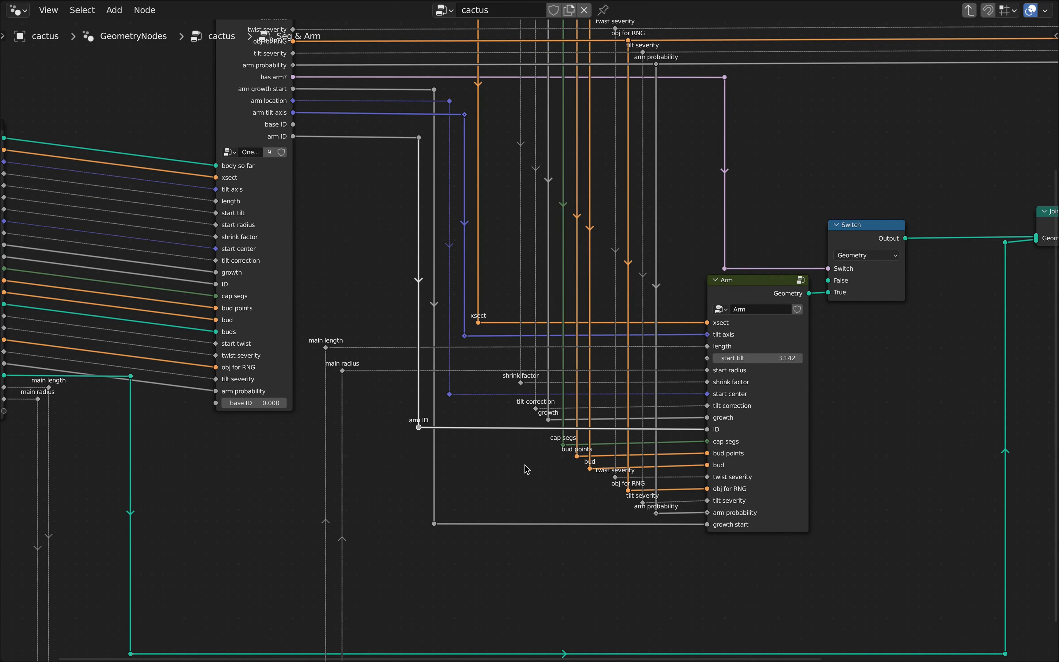
scroll(837, 424, "down", 1)
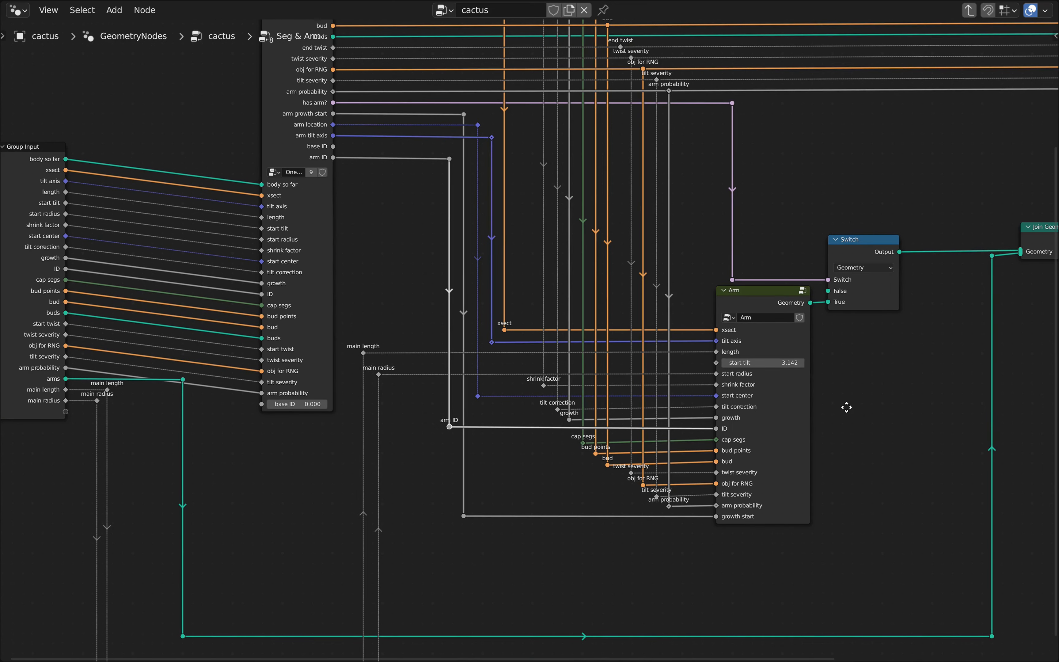
middle_click_drag(847, 407, 797, 423)
left_click(710, 312)
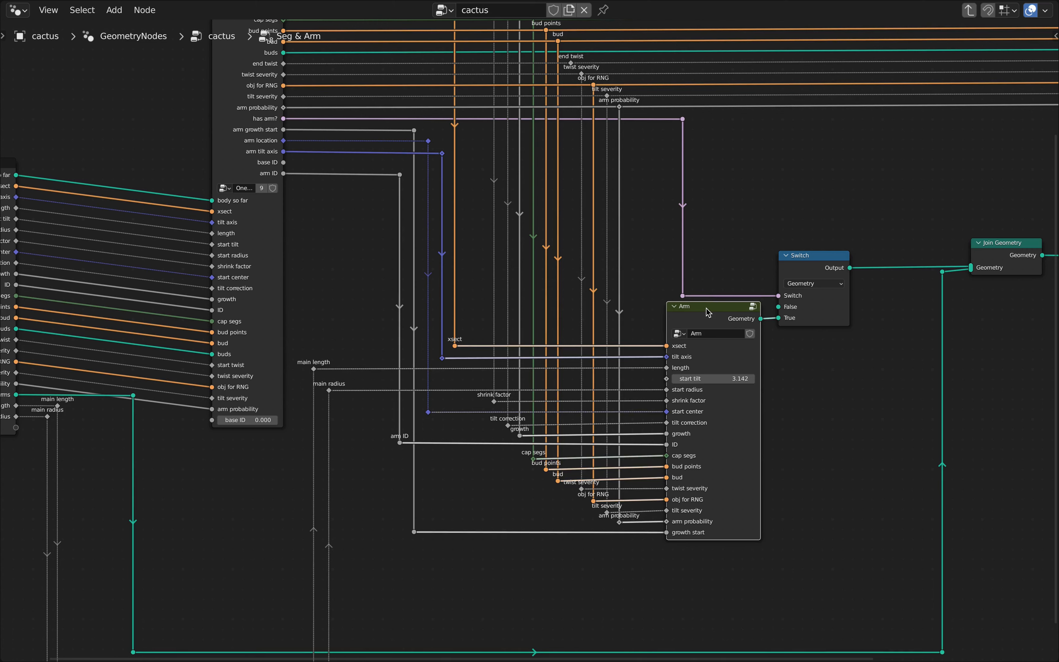
key("Tab")
scroll(713, 320, "down", 2)
middle_click_drag(726, 338, 677, 240)
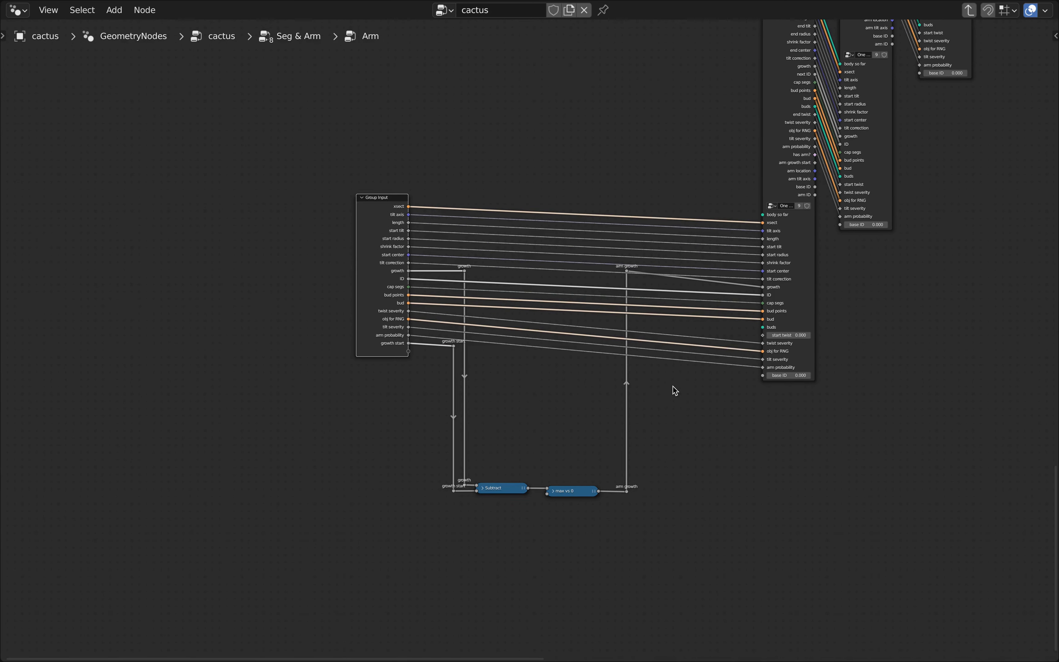
scroll(675, 391, "up", 1)
key("g")
key("y")
left_click(646, 478)
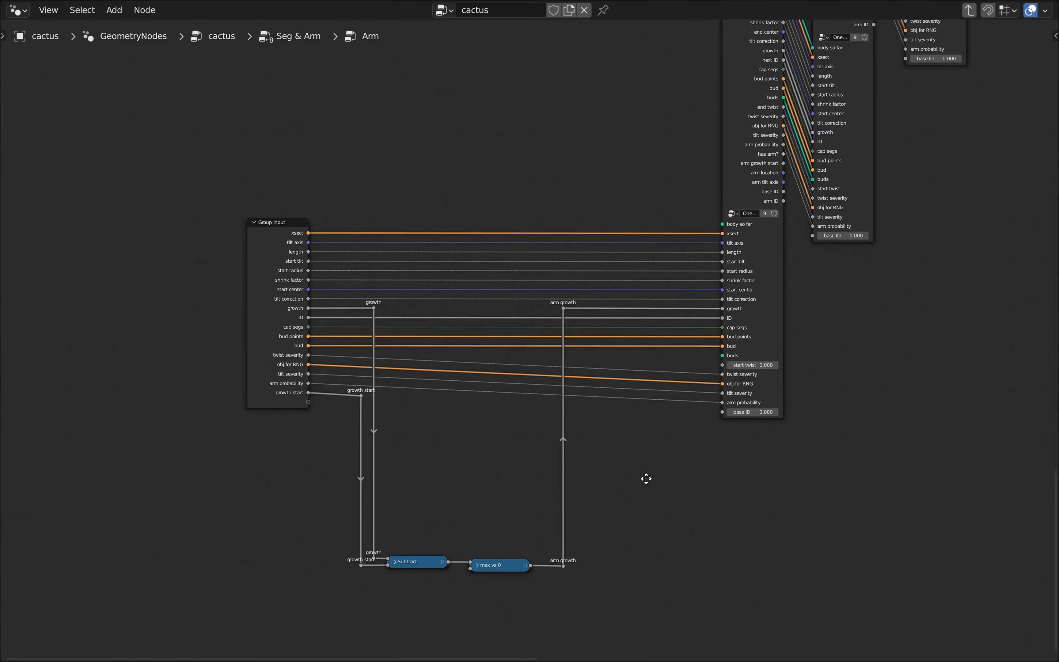
Branch the ID link through two vertically aligned reroutes into the first One Segment node's base ID input
scroll(494, 461, "up", 3)
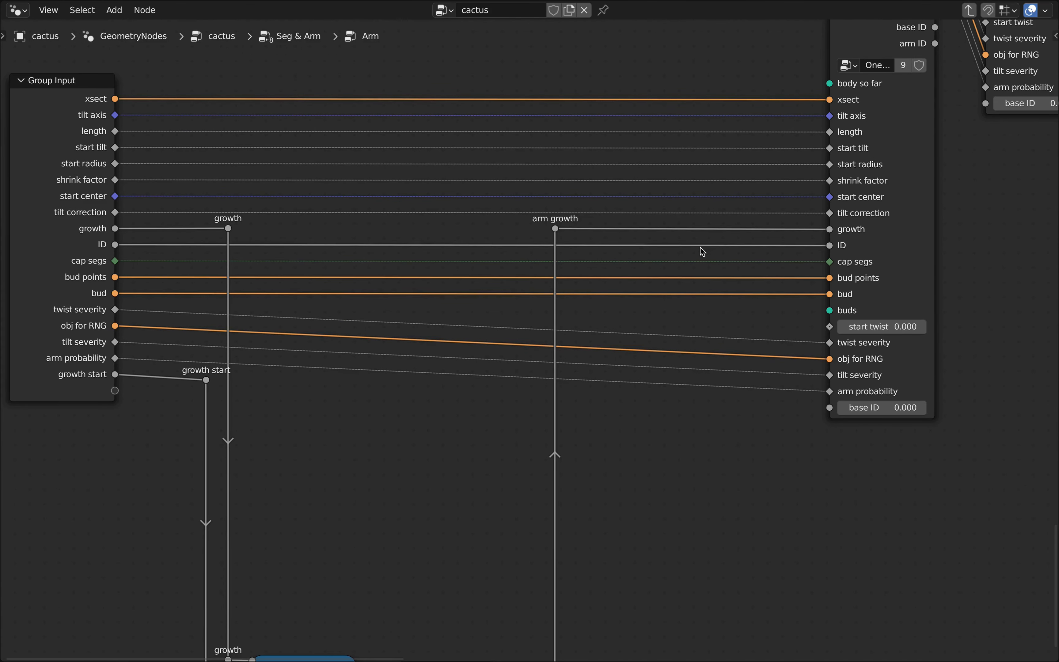
right_click_drag(805, 240, 804, 253, "shift")
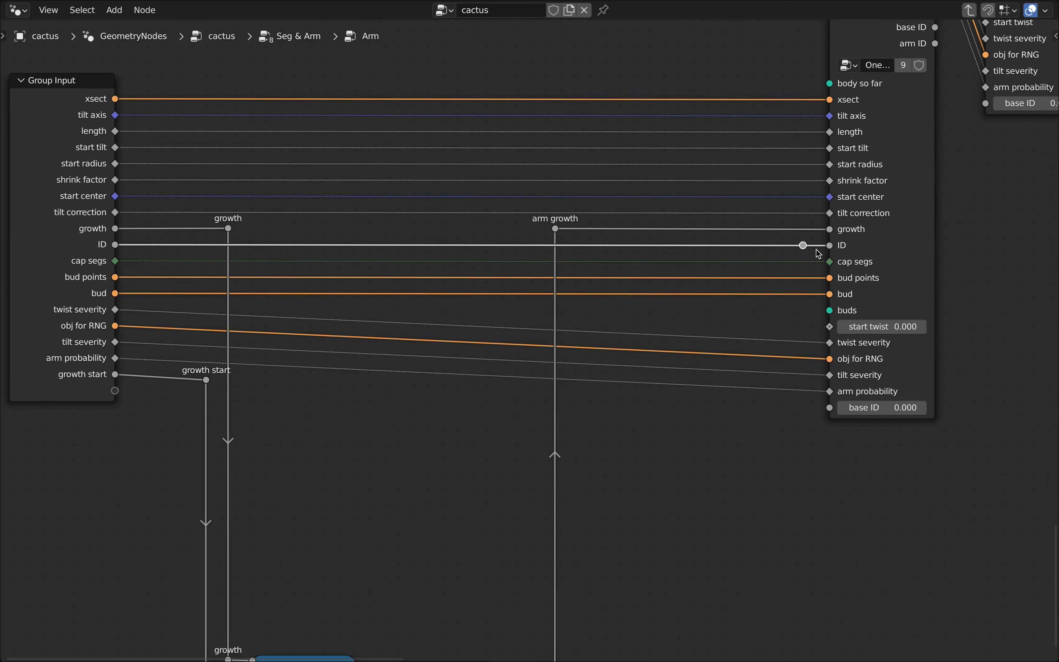
key("shift+d")
key("y")
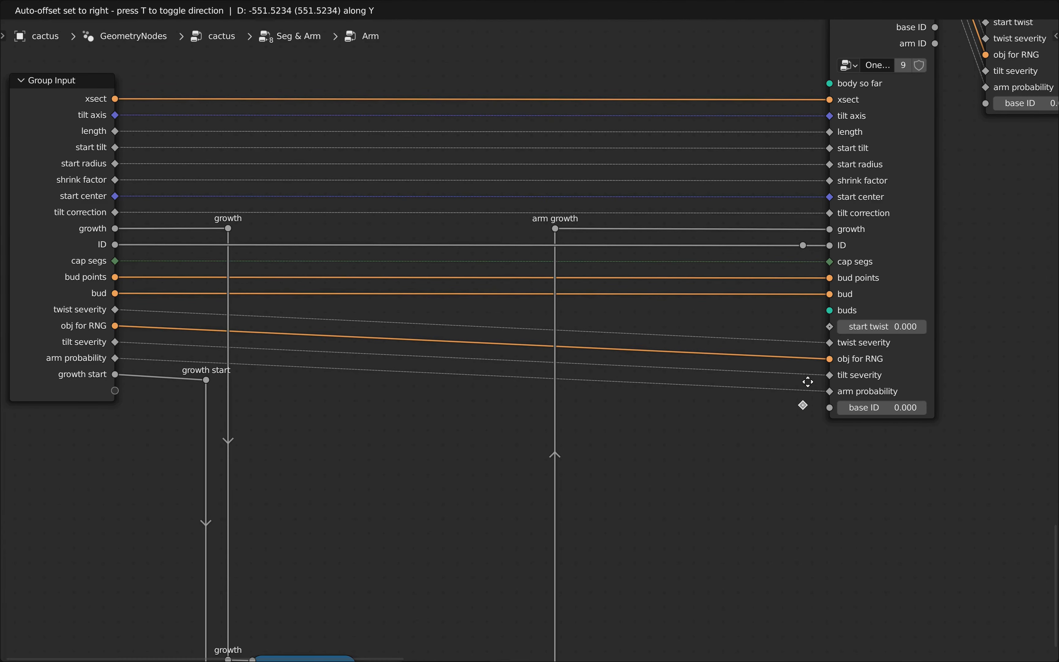
left_click(805, 388)
left_click_drag(804, 245, 830, 408)
scroll(757, 426, "down", 3)
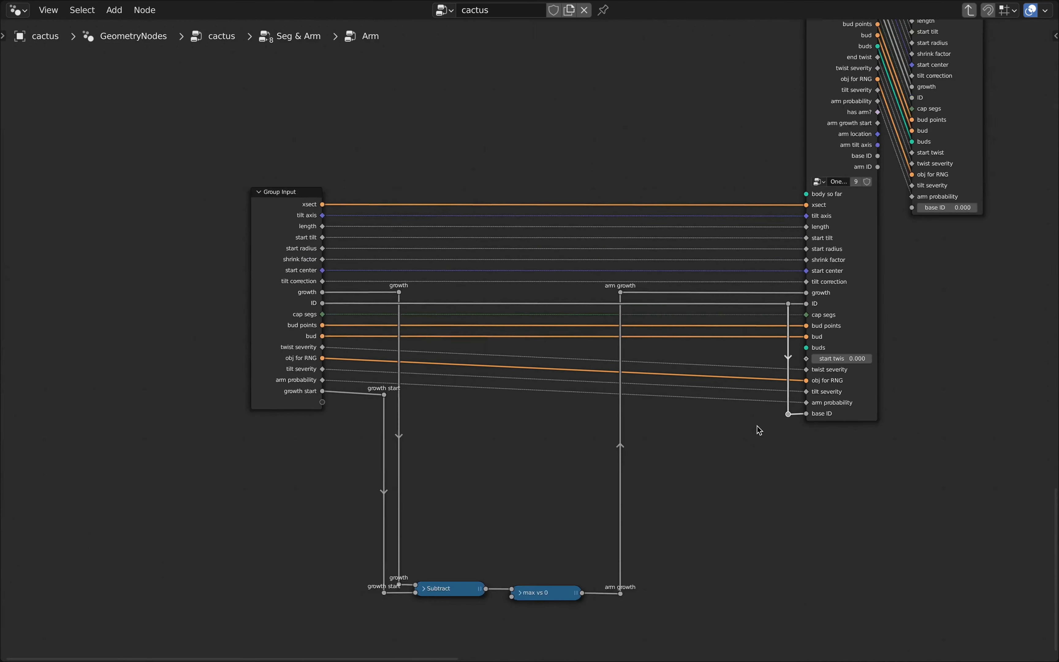
Link the base ID output of each One Segment node in the Arm group to the following node's base ID input
middle_click_drag(917, 311, 693, 384)
scroll(643, 300, "up", 2)
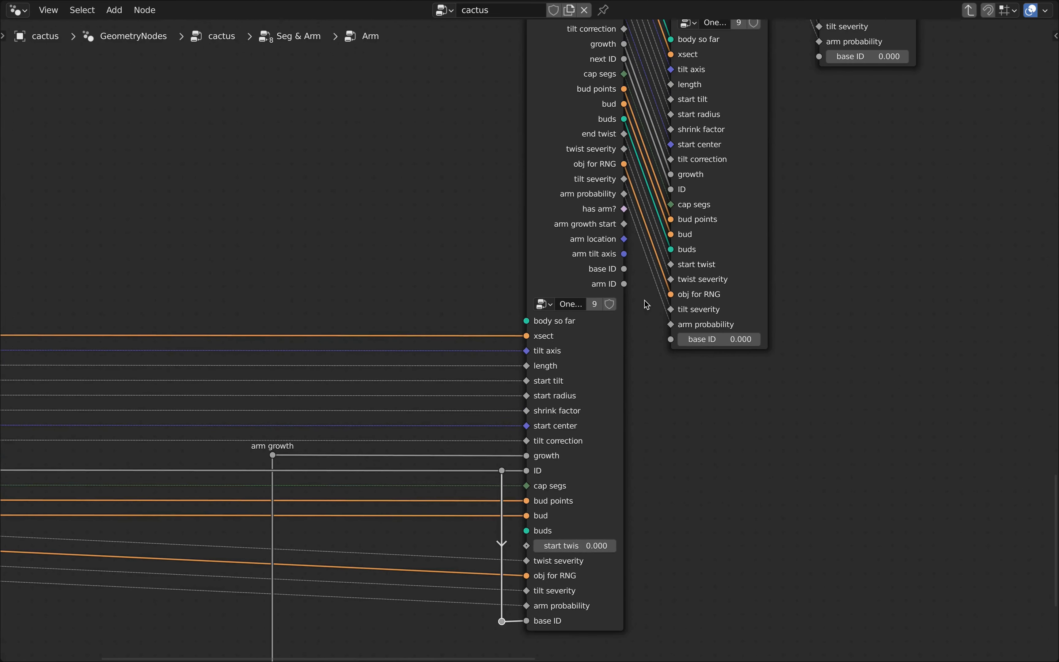
scroll(849, 246, "down", 2)
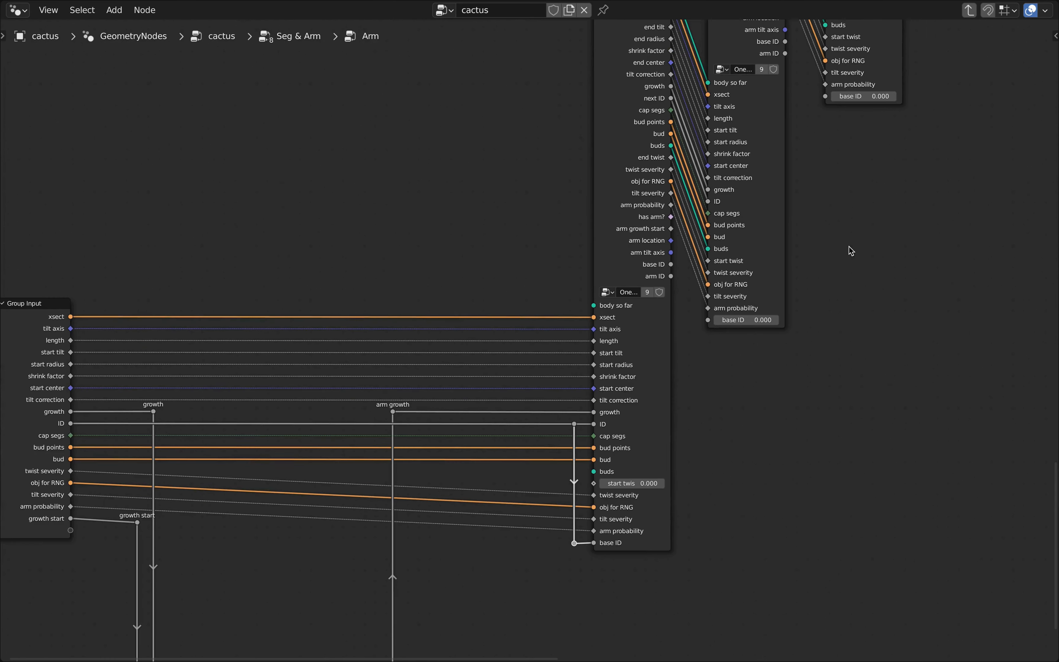
middle_click_drag(851, 212, 698, 223)
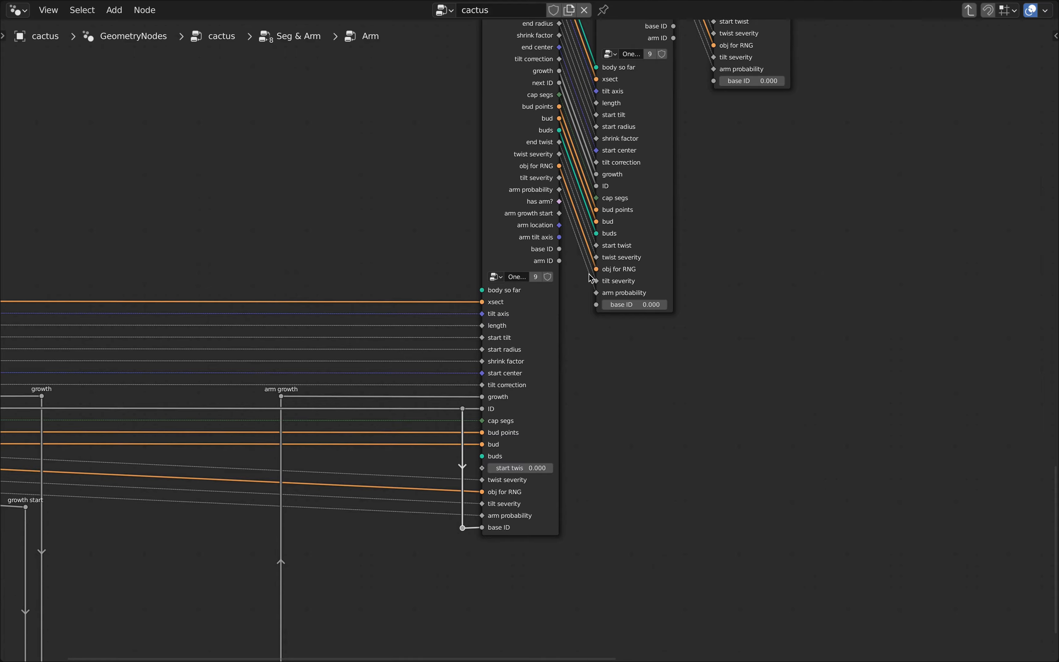
scroll(589, 274, "up", 4)
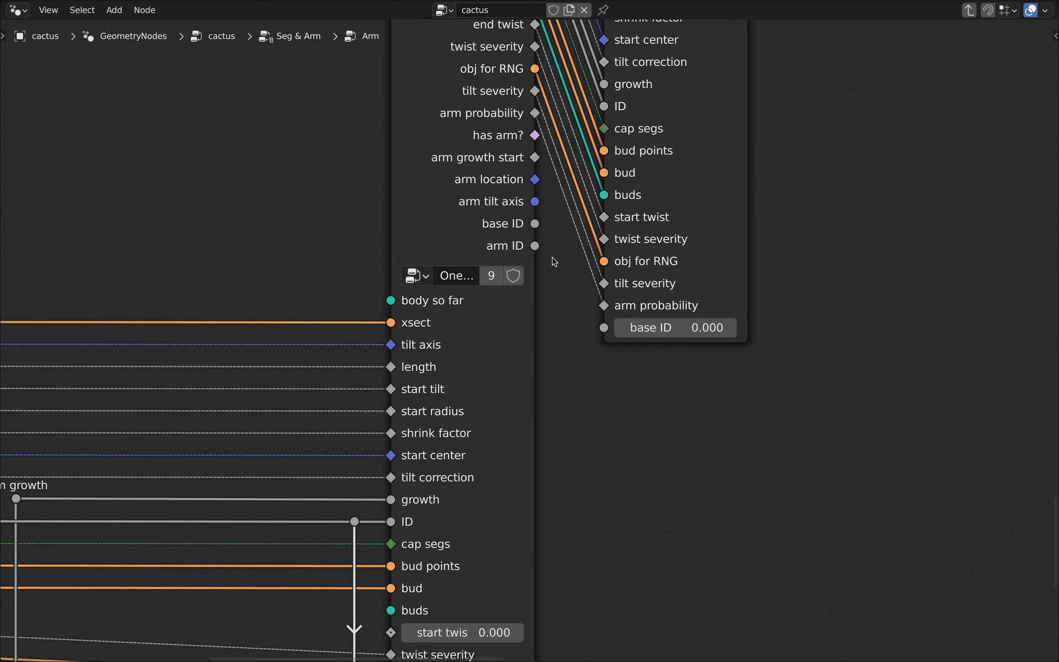
scroll(556, 263, "down", 2)
scroll(564, 290, "up", 2)
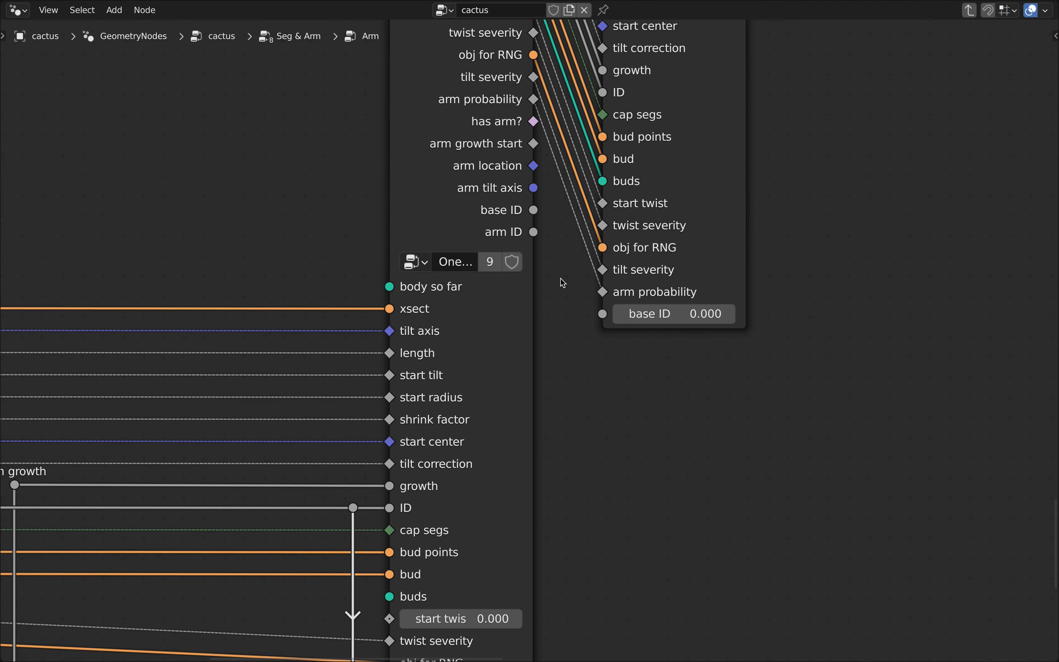
left_click_drag(533, 210, 603, 314)
scroll(596, 323, "down", 2)
middle_click_drag(850, 102, 675, 348)
left_click_drag(520, 212, 570, 282)
middle_click_drag(796, 70, 620, 368)
left_click_drag(491, 227, 538, 299)
middle_click_drag(764, 90, 625, 323)
left_click_drag(497, 181, 537, 256)
middle_click_drag(756, 150, 633, 379)
left_click_drag(510, 133, 558, 207)
middle_click_drag(748, 109, 616, 372)
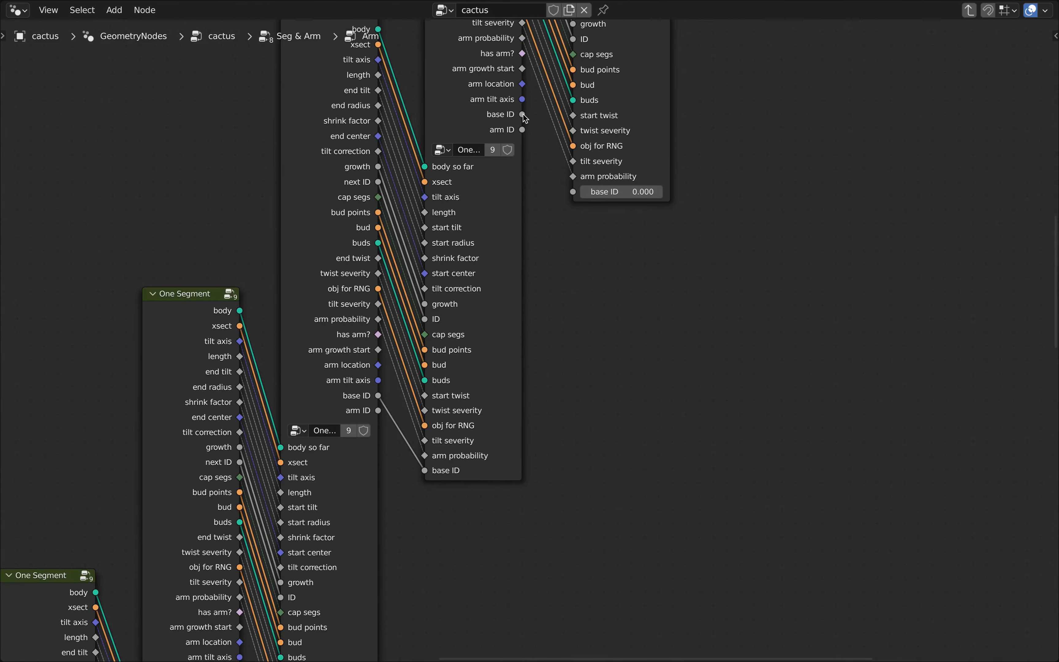
left_click_drag(523, 117, 572, 189)
middle_click_drag(766, 88, 564, 380)
left_click_drag(468, 124, 514, 202)
middle_click_drag(718, 107, 739, 199)
Go back to the Arm group's Group Input node, select it, and exit through Seg & Arm to the main cactus node tree
scroll(504, 431, "down", 12)
middle_click_drag(295, 605, 433, 254)
scroll(433, 253, "up", 12)
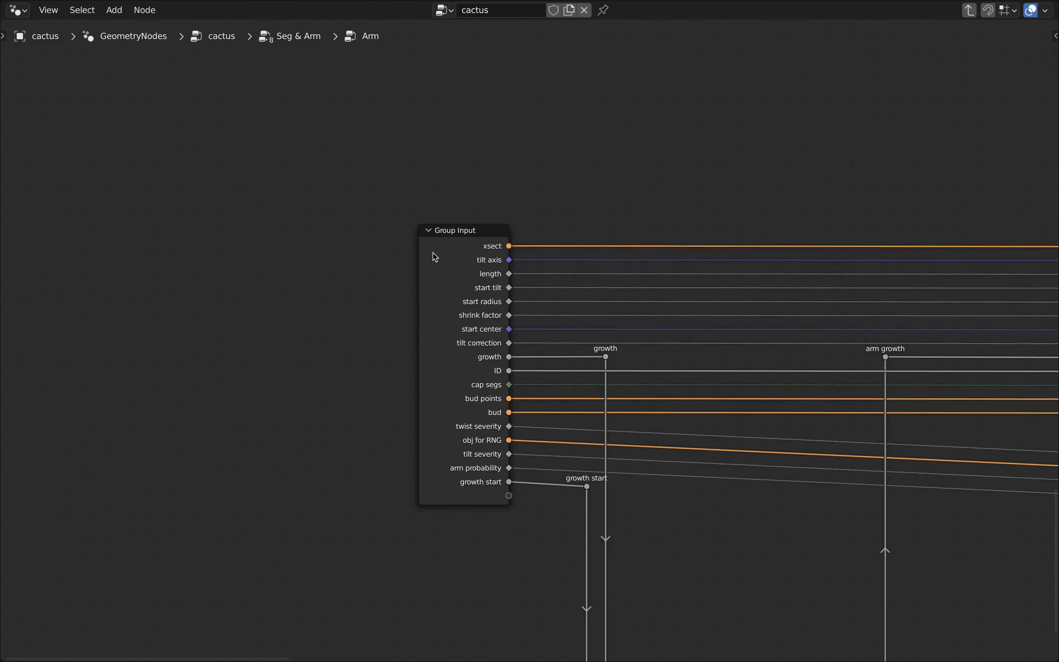
left_click(433, 253)
scroll(529, 341, "down", 5)
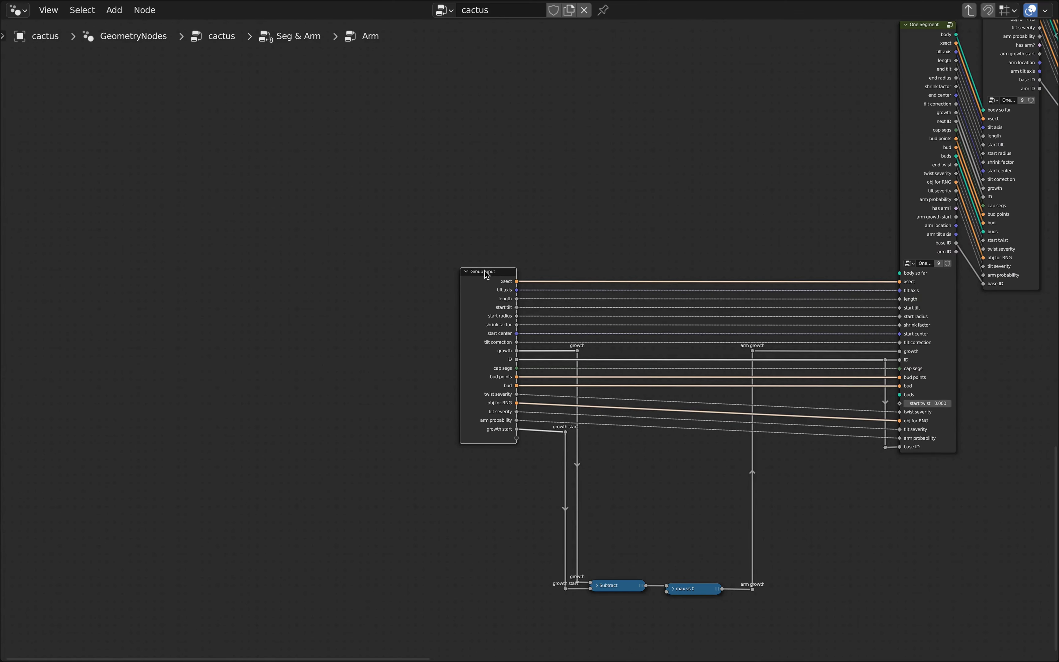
key("Tab")
key("Home")
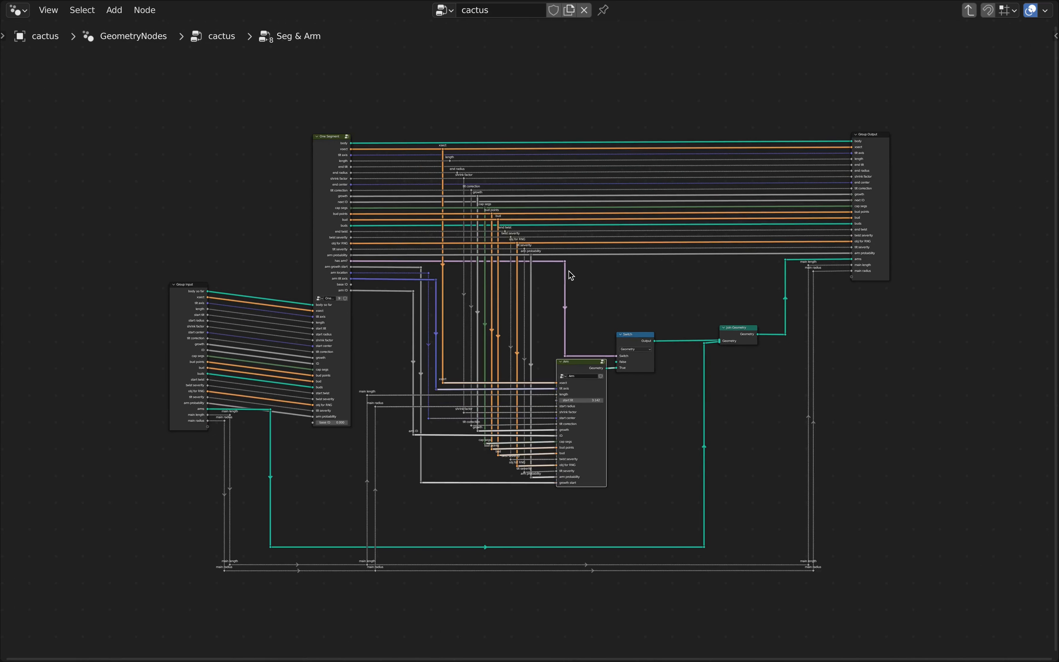
key("Tab")
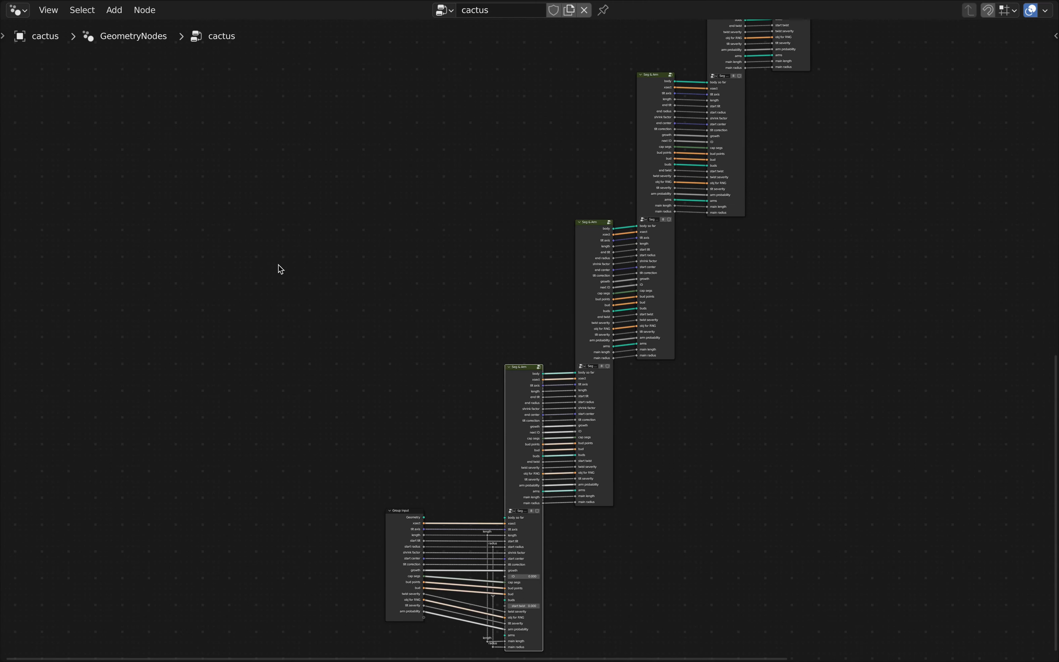
Link the last Seg & Arm node's arms output through two vertically aligned reroutes into Join Geometry, beside the buds link
scroll(470, 390, "down", 5)
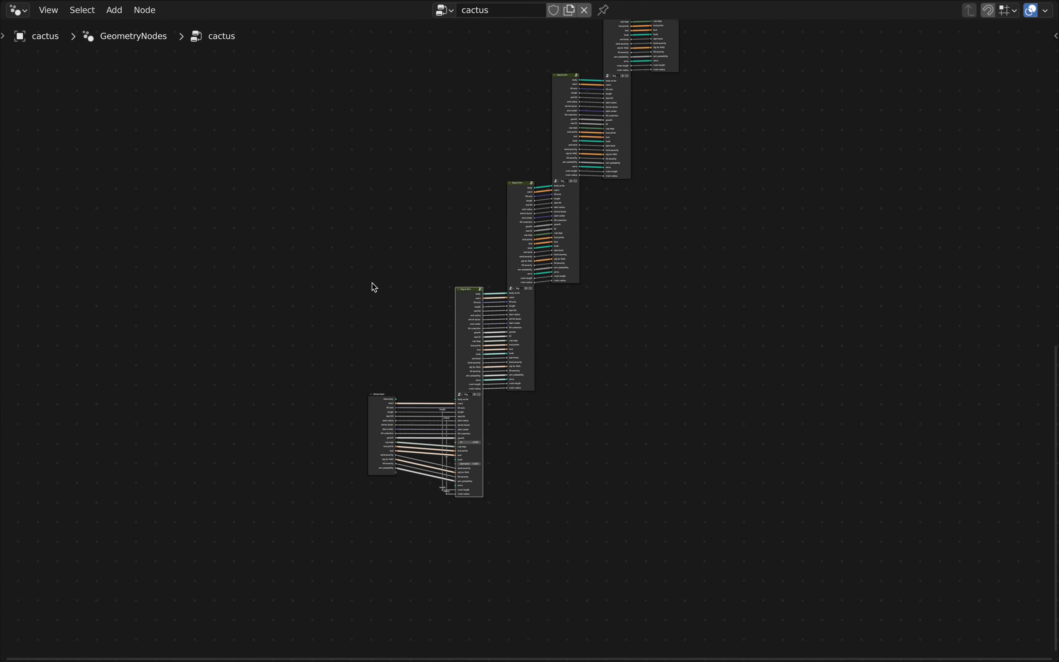
scroll(501, 390, "up", 6)
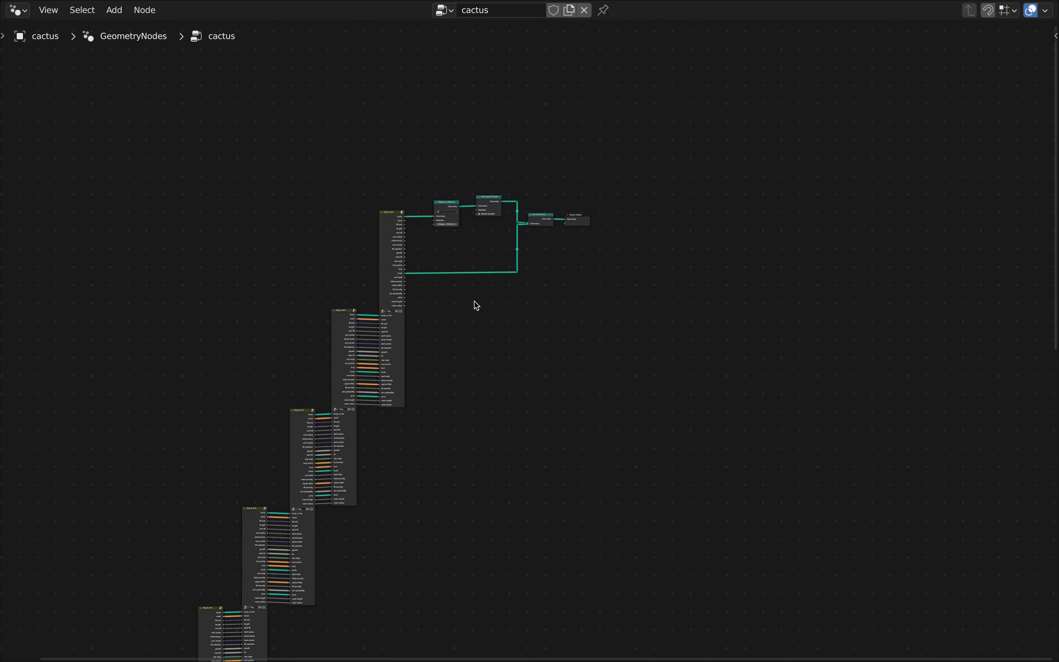
middle_click_drag(476, 320, 395, 402)
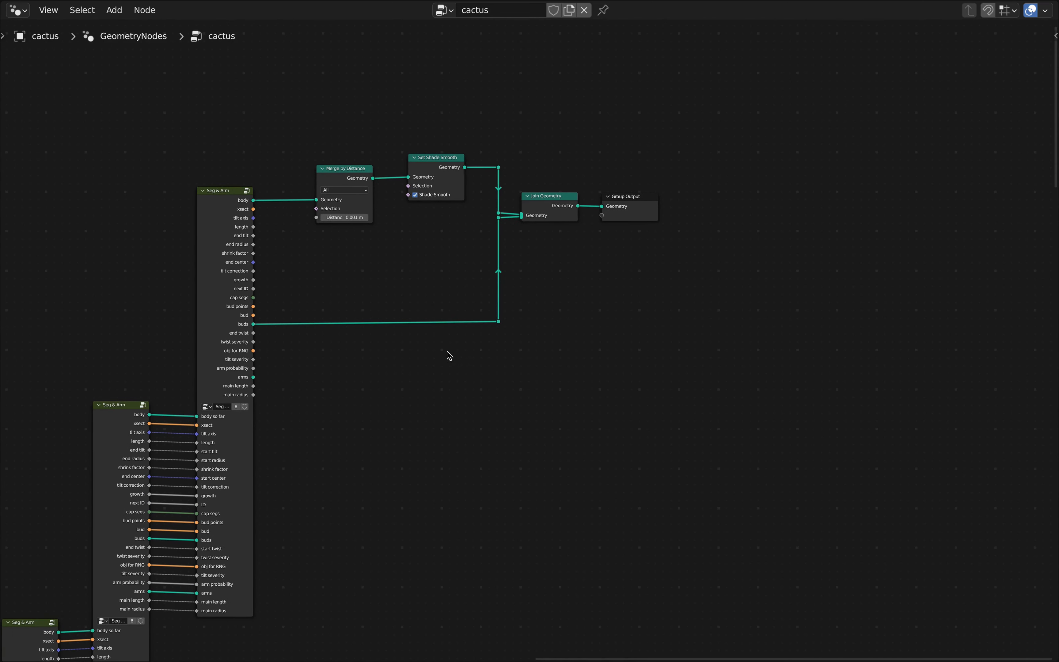
scroll(499, 325, "up", 2)
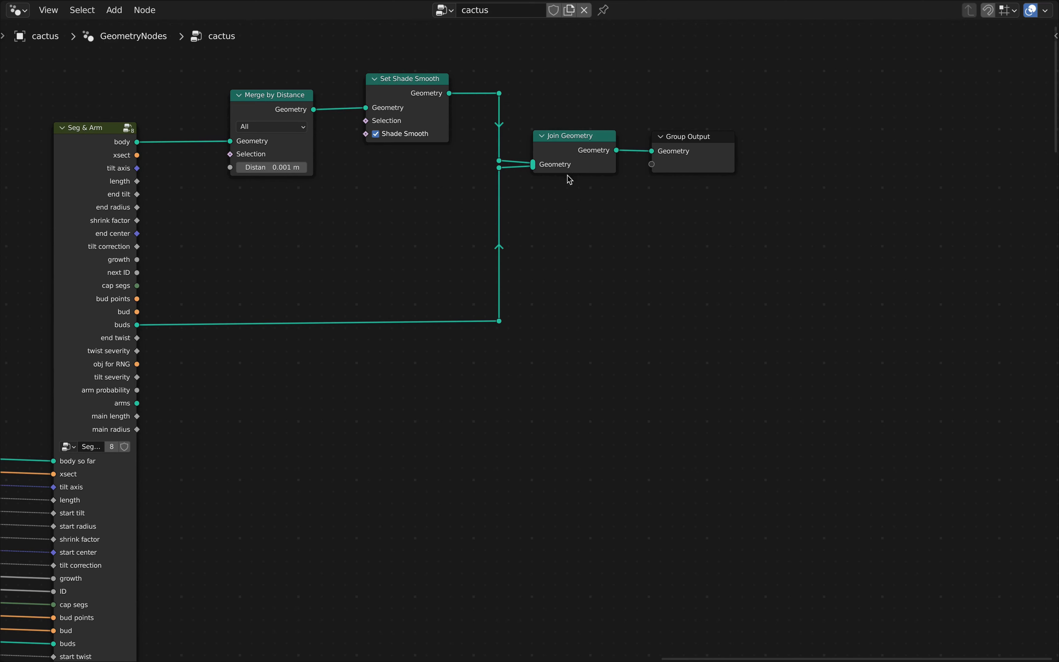
left_click(501, 326)
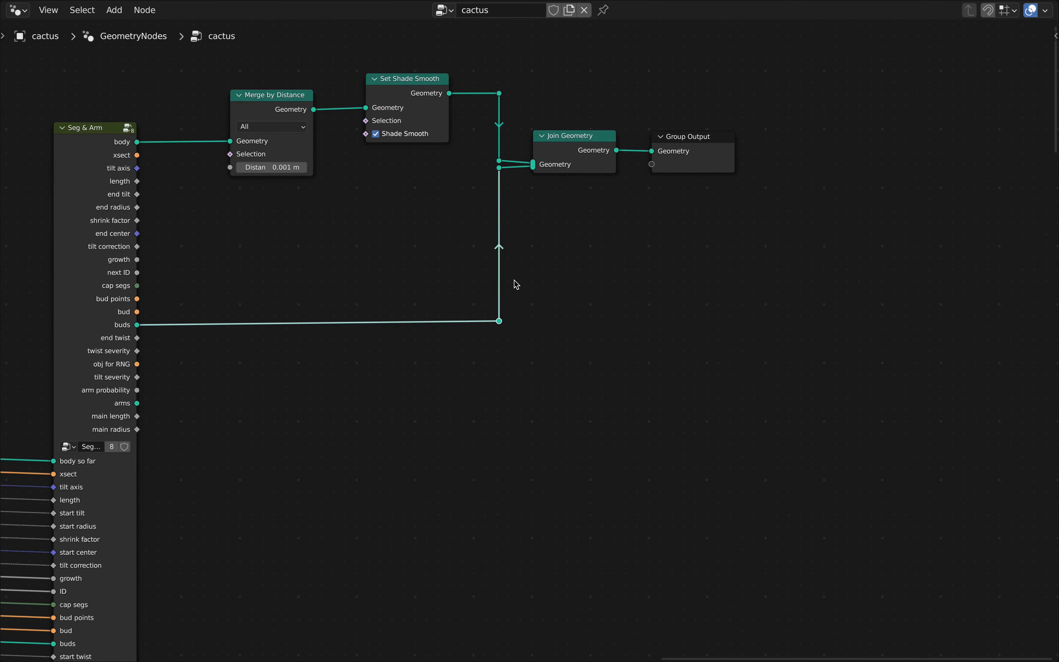
key("shift+d")
key("y")
left_click(537, 288)
left_click_drag(137, 403, 509, 283)
left_click(508, 283)
key("g")
key("y")
left_click(524, 189)
left_click_drag(508, 174, 534, 169)
Lower the arms link's lower reroute until the link runs level with the last Seg & Arm node's arms output
left_click(506, 331)
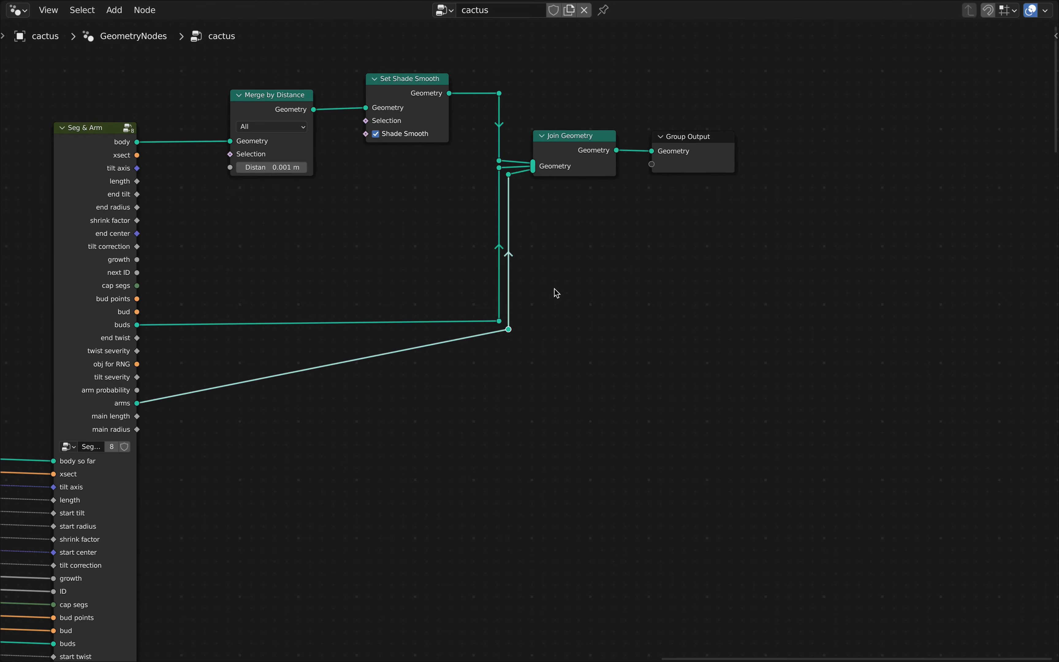
key("g")
key("y")
left_click(554, 359)
scroll(744, 324, "down", 4)
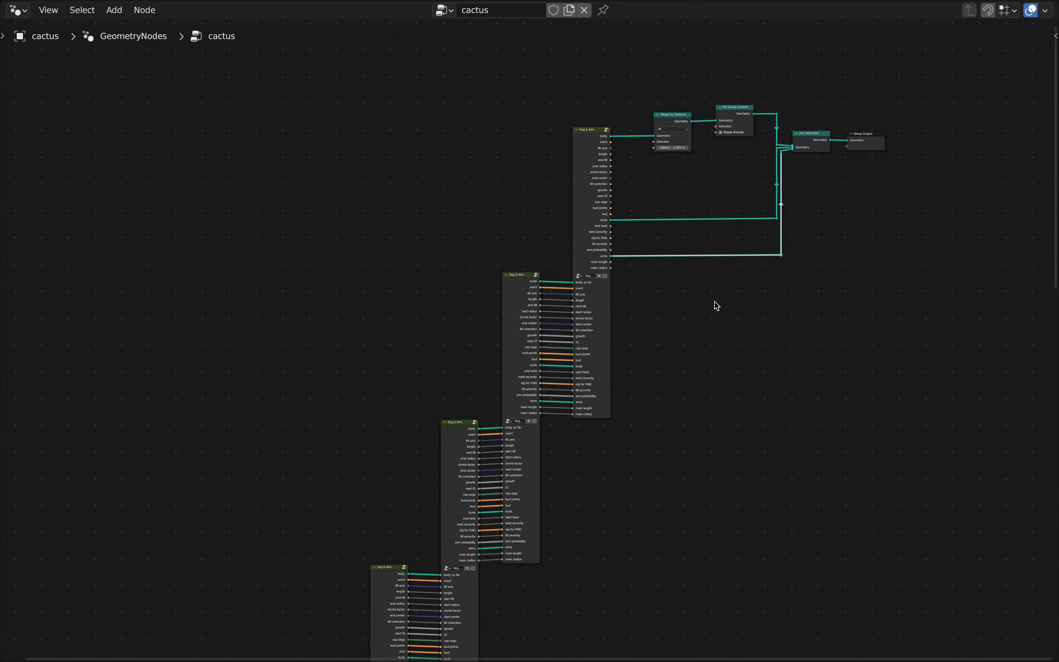
Return to the Layout workspace and set the cactus modifier's arm probability to 0.2
key("ctrl+Left")
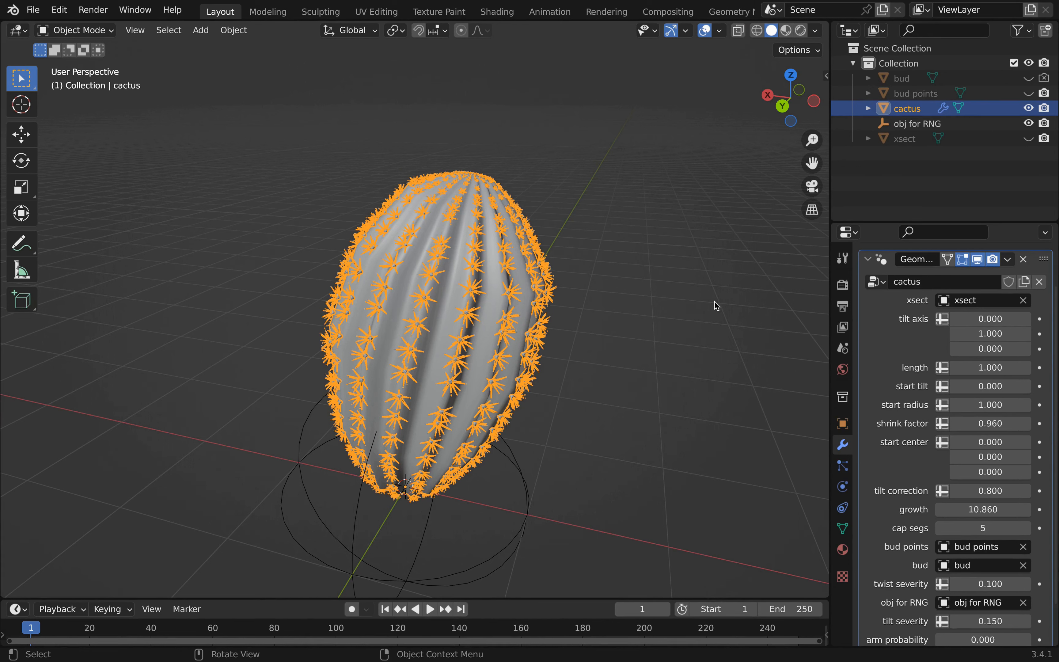
scroll(900, 538, "down", 3)
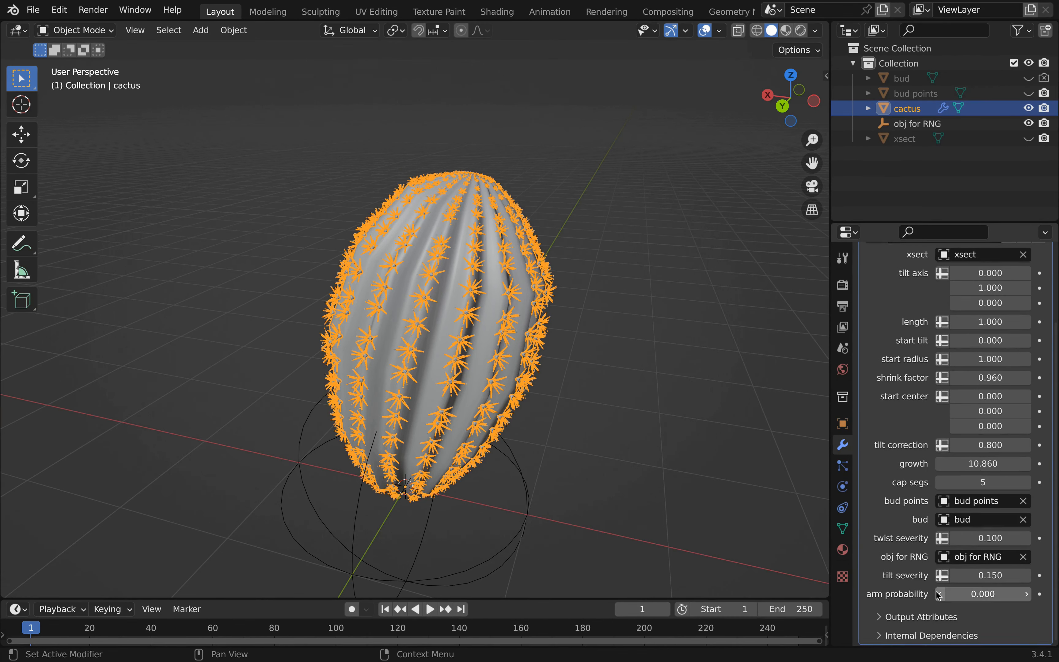
left_click(1001, 595)
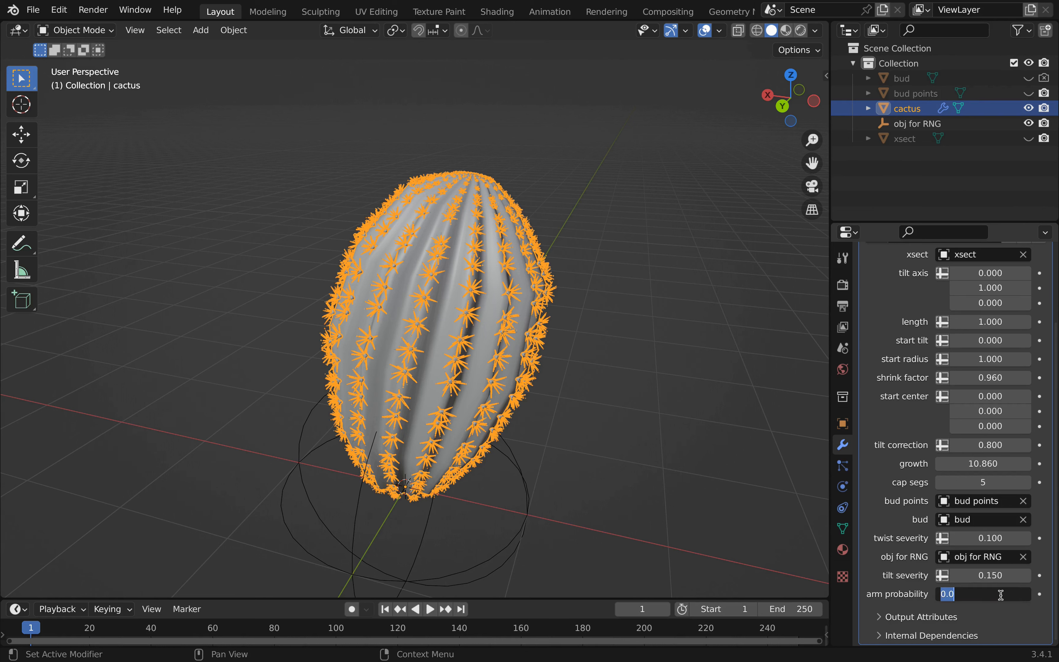
type("0.2")
key("Return")
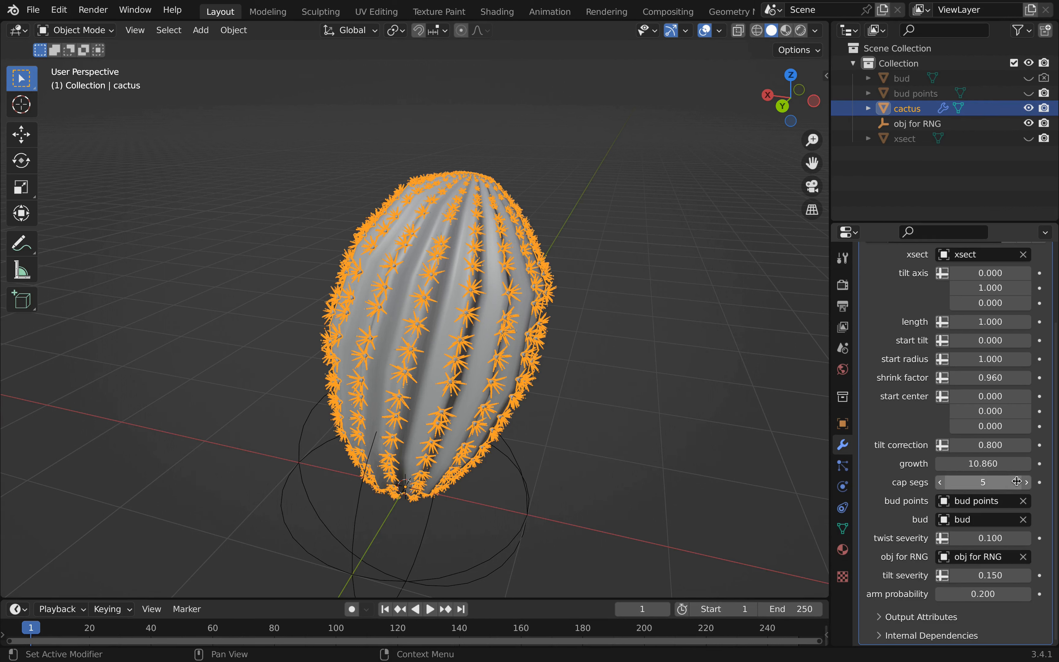
Reduce the cactus modifier's cap segs to 3 and frame the whole cactus from the side
left_click(941, 482)
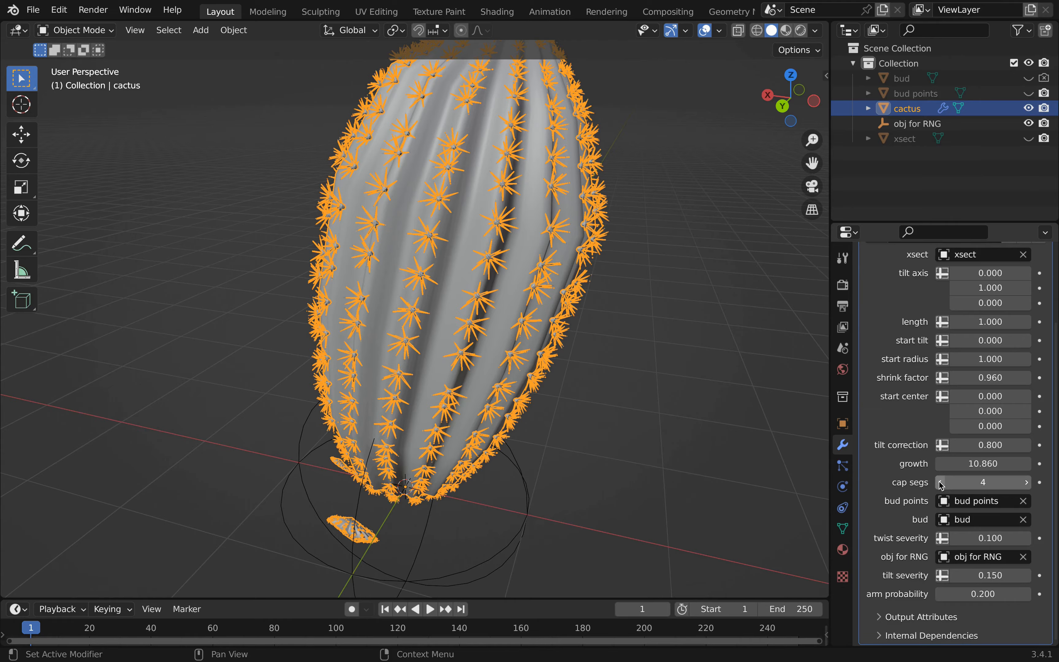
left_click(941, 482)
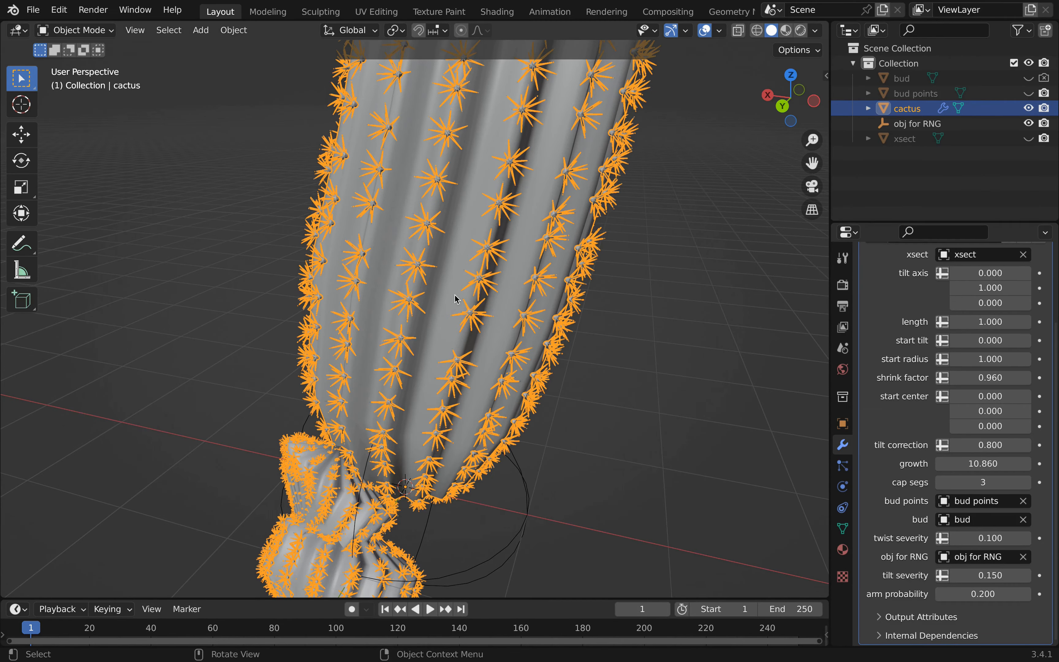
scroll(455, 302, "down", 4)
middle_click_drag(456, 302, 437, 274)
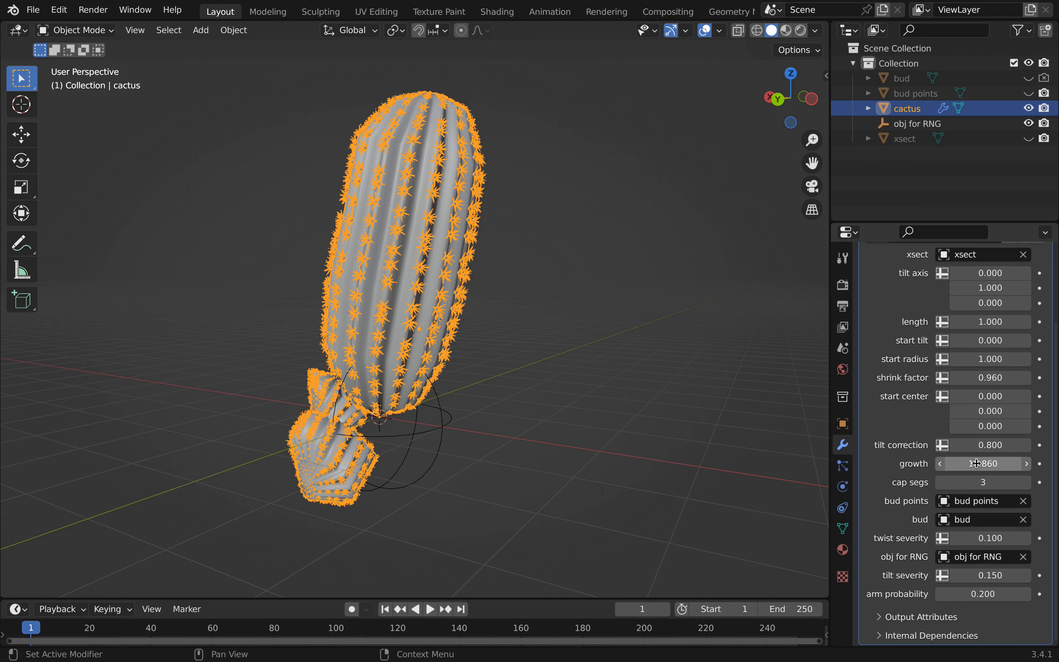
Raise the cactus growth to 22.58 and inspect the grown arms from several sides
left_click_drag(983, 464, 1058, 464)
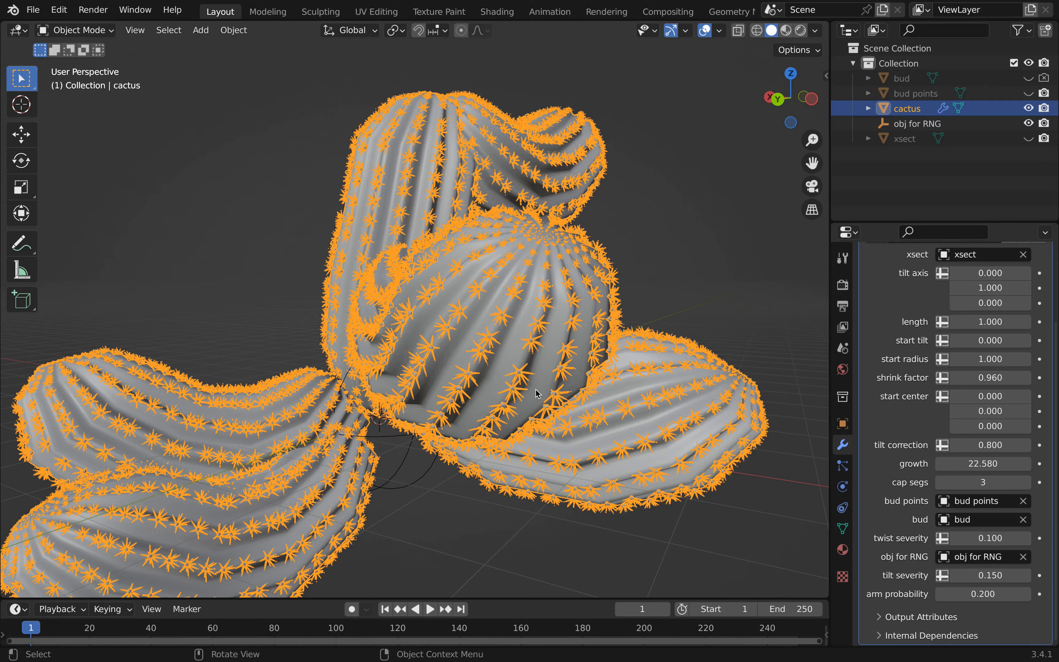
middle_click_drag(478, 284, 638, 269)
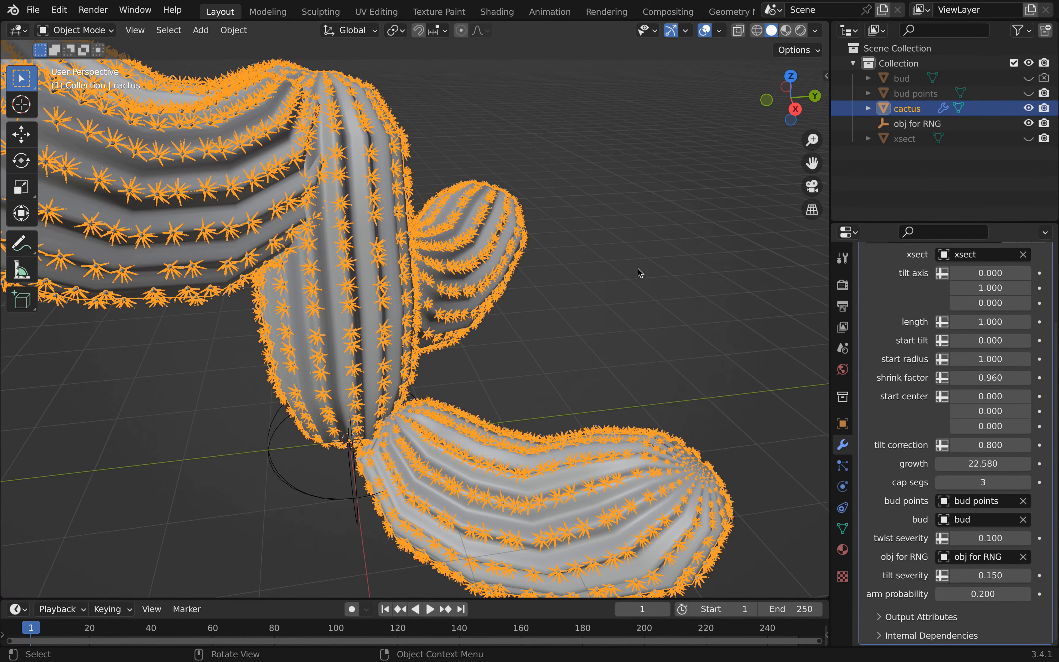
scroll(460, 274, "down", 3)
middle_click_drag(460, 274, 201, 272)
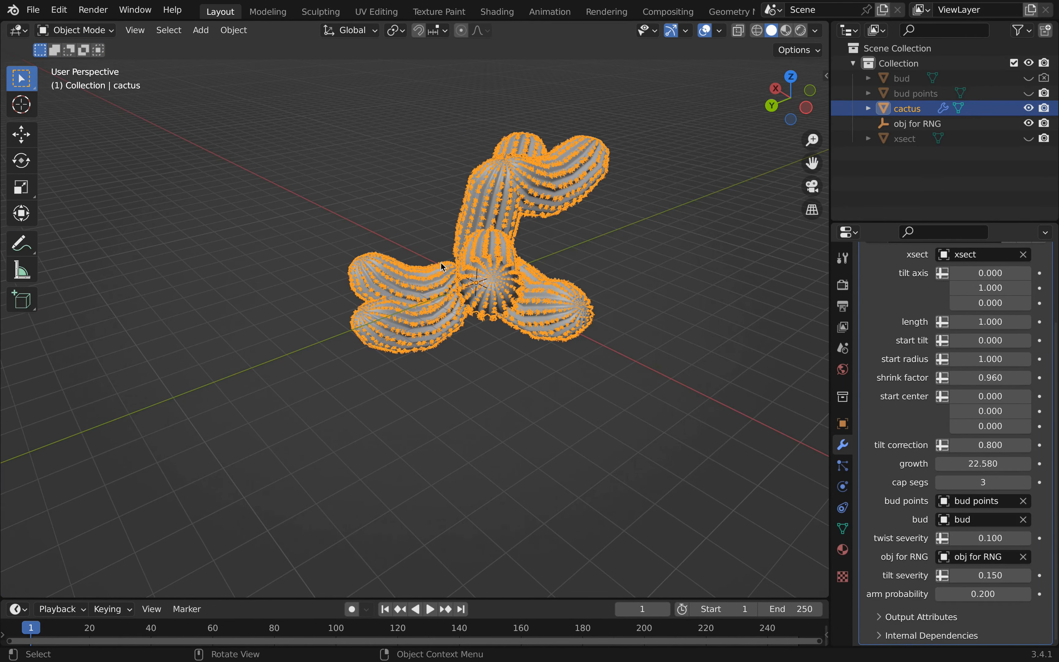
Set the cactus growth to 11 and inspect the arm at the base from several angles
left_click(998, 465)
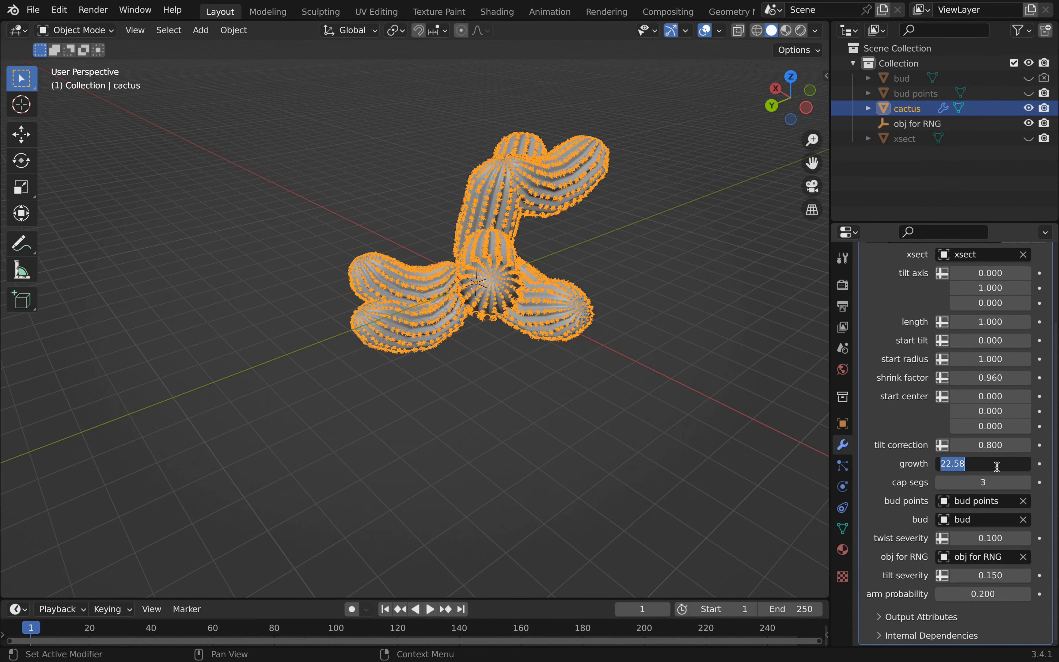
type("11")
key("Return")
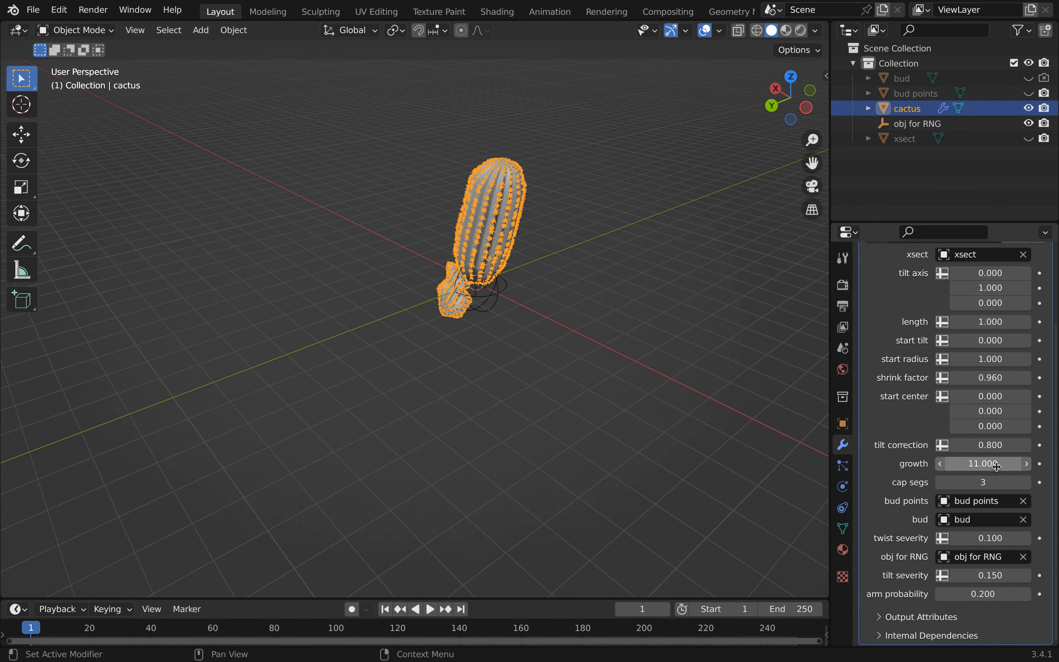
scroll(455, 294, "up", 8)
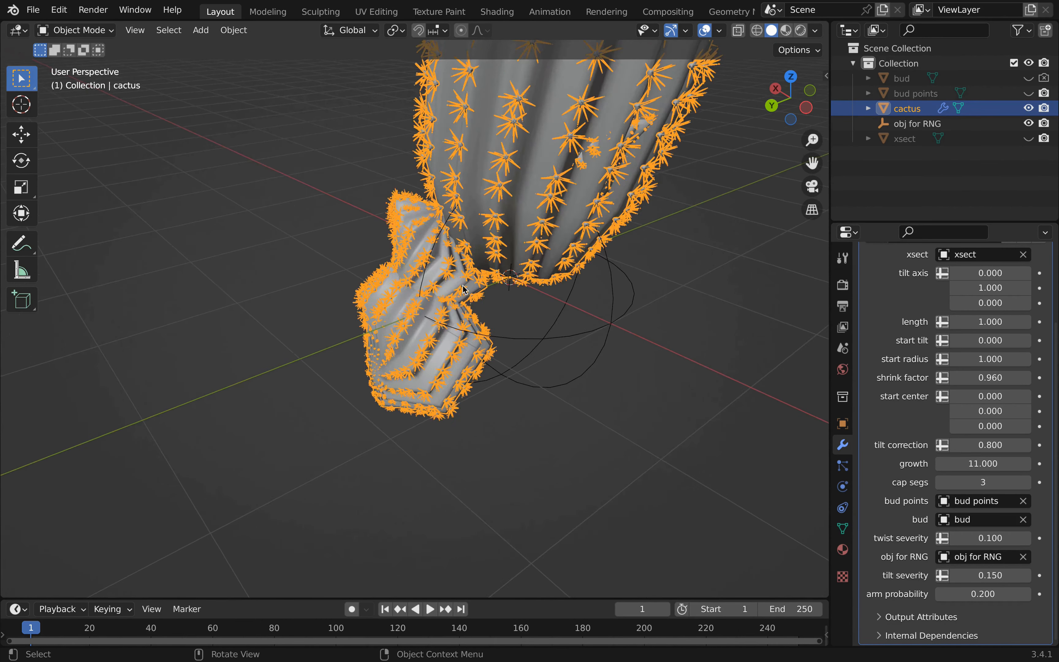
middle_click_drag(455, 294, 542, 380)
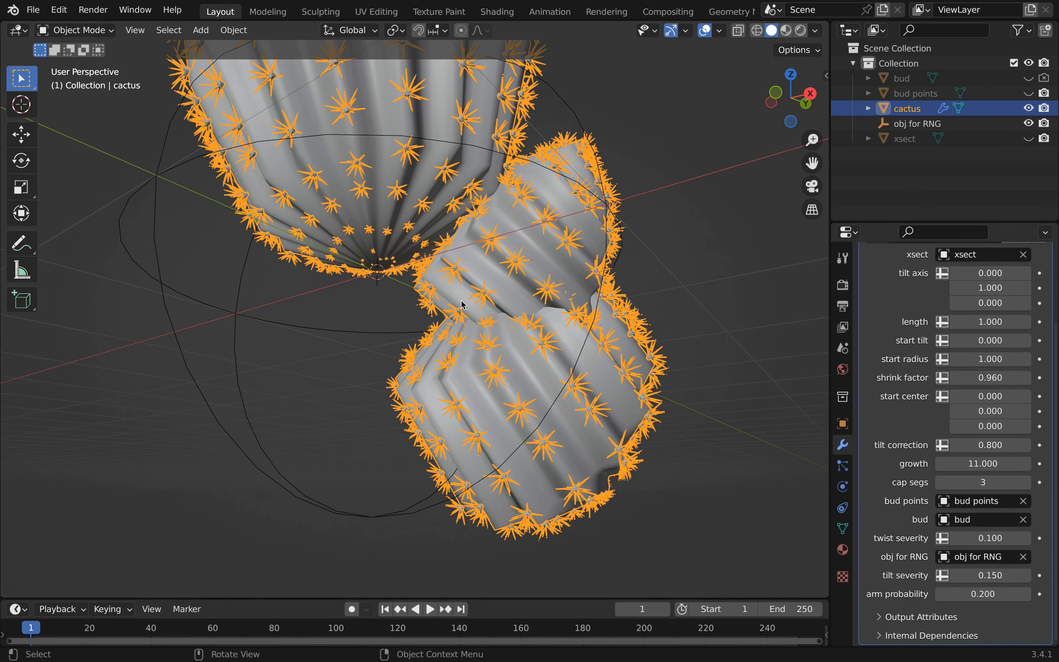
mouse_move(462, 306)
middle_mouse_down()
mouse_move(449, 397)
mouse_move(491, 349)
mouse_move(465, 300)
middle_mouse_up()
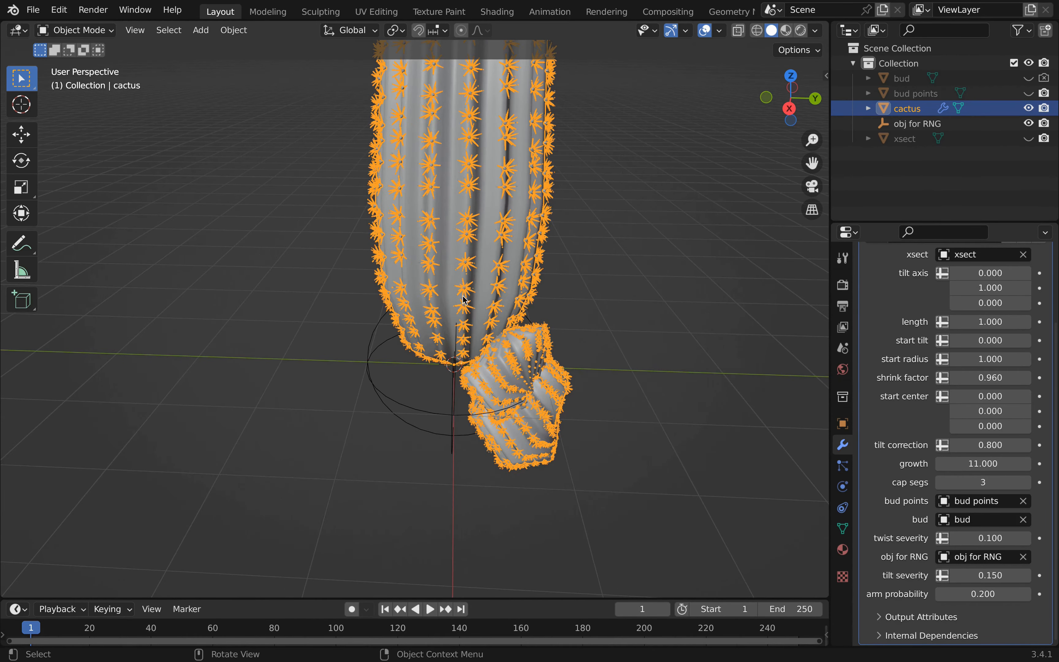
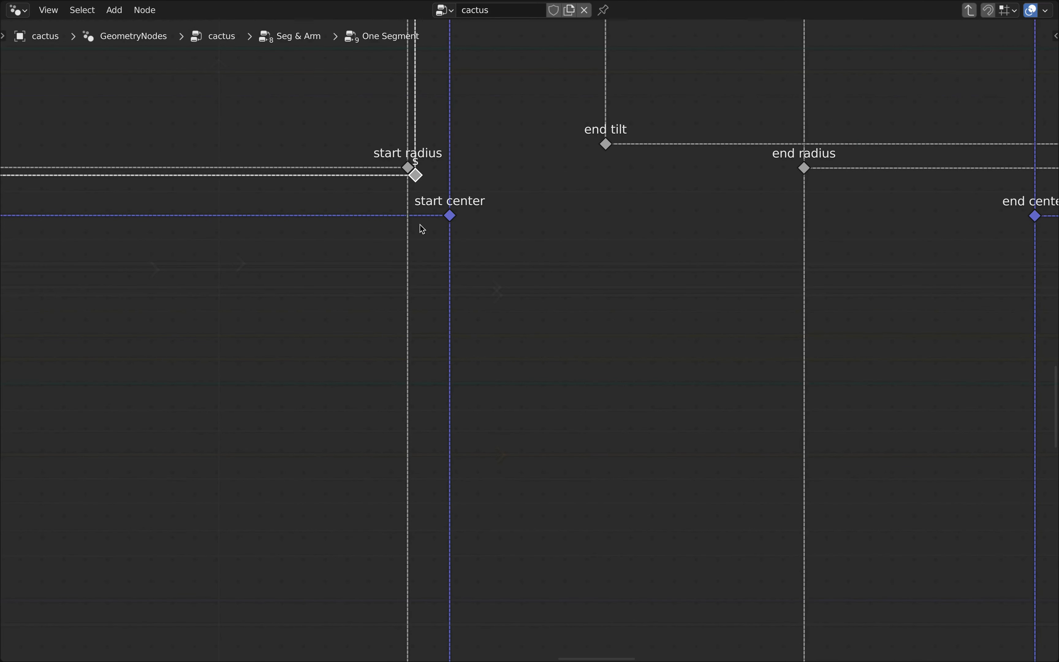
In the One Segment group, insert a reroute on the vertical start radius link and feed it from the adjacent s reroute
scroll(423, 228, "up", 2)
scroll(421, 230, "up", 1)
scroll(425, 230, "down", 1)
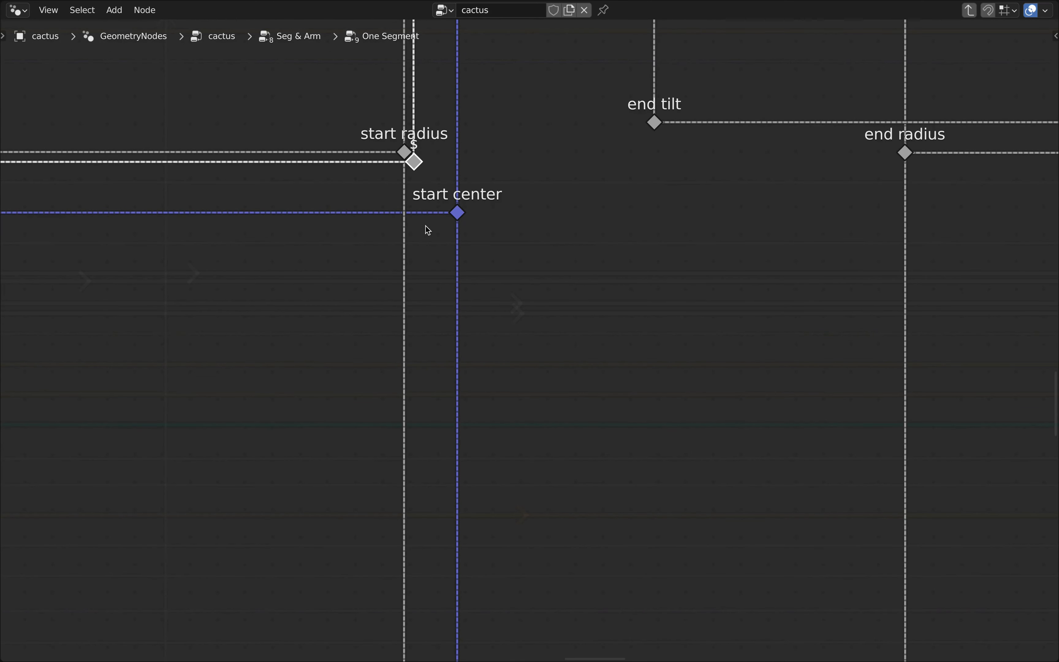
right_click_drag(389, 229, 424, 233, "shift")
left_click_drag(420, 164, 405, 232)
scroll(442, 229, "down", 3)
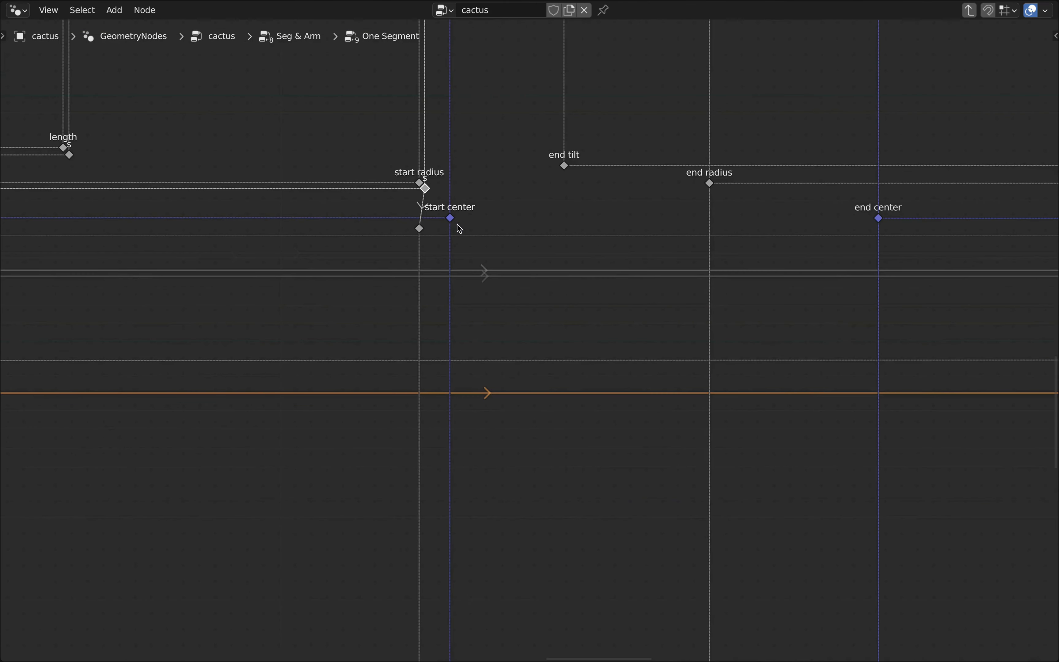
Lower the cactus growth to 10.04 and inspect the arm at the base and the whole trunk from the side
middle_click_drag(485, 204, 473, 273)
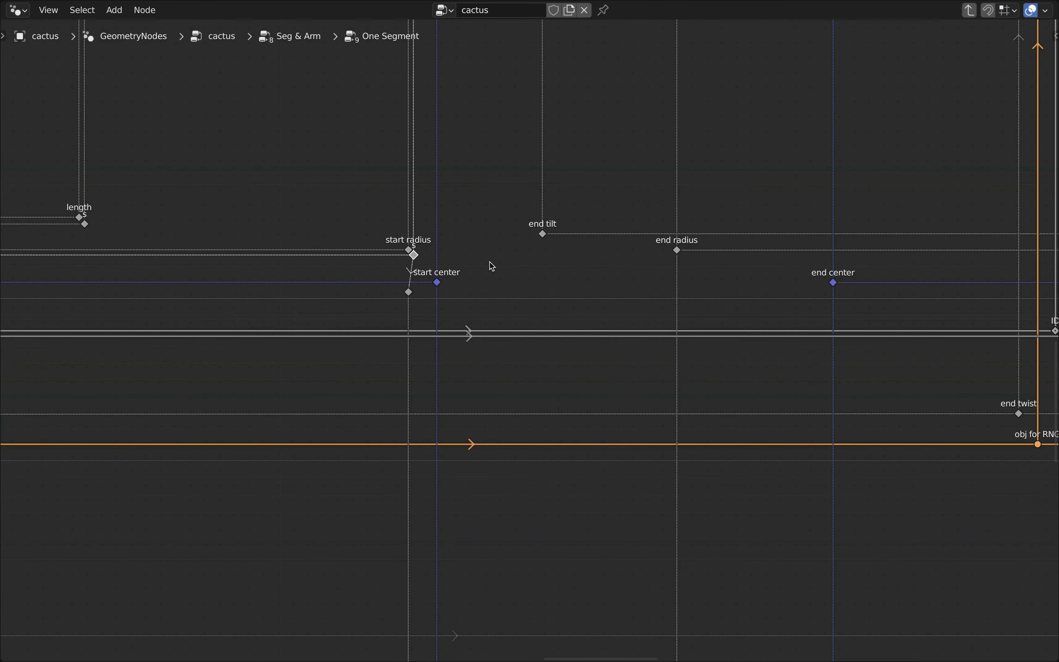
key("ctrl+Left")
middle_click_drag(448, 373, 632, 326)
scroll(451, 425, "up", 6)
middle_click_drag(451, 431, 502, 431)
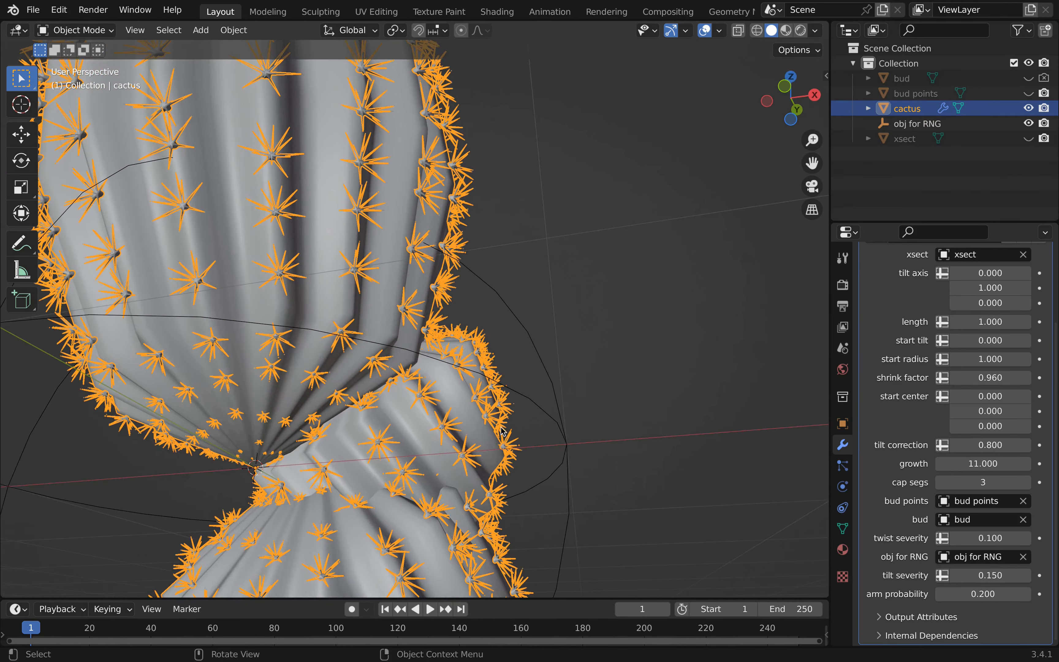
left_click(943, 466)
left_click(943, 466)
left_click(942, 466)
left_click(942, 467)
left_click(942, 467)
left_click(942, 466)
left_click(942, 467)
left_click(943, 466)
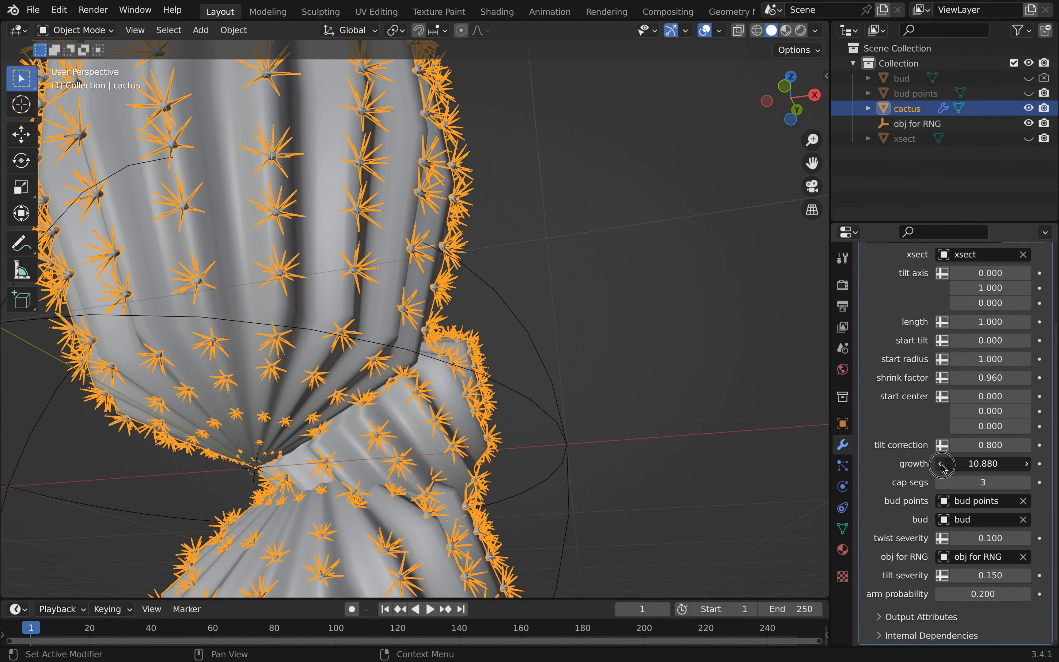
left_click(943, 466)
left_click(942, 466)
left_click(943, 467)
left_click_drag(943, 466, 885, 466)
middle_click_drag(393, 361, 327, 400)
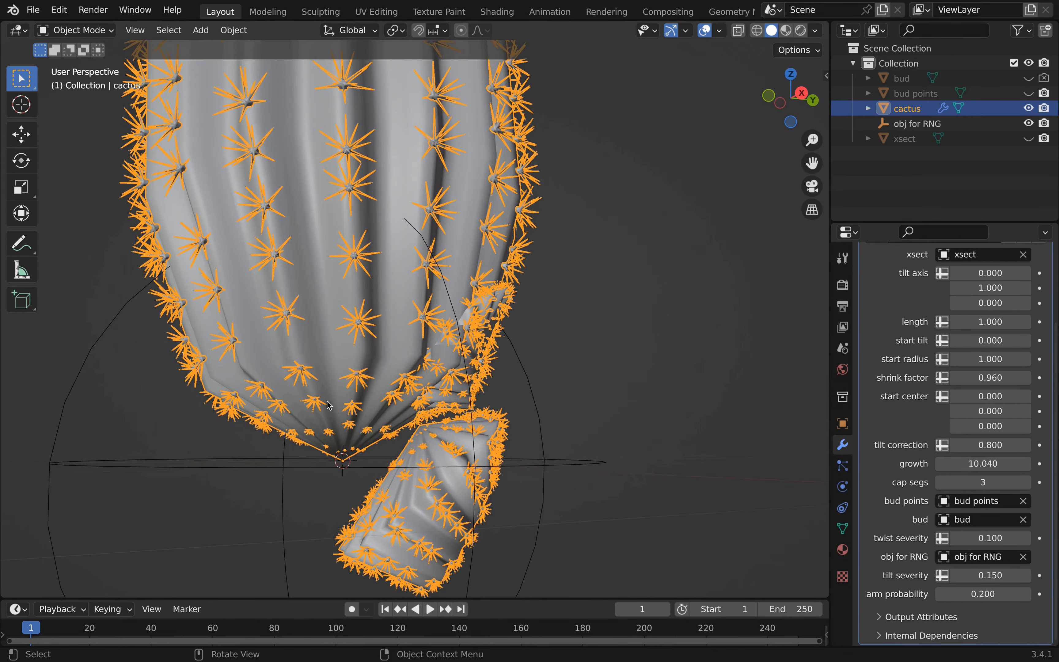
scroll(327, 400, "down", 3)
middle_click_drag(391, 365, 359, 380)
scroll(360, 380, "down", 2)
middle_click_drag(396, 328, 394, 351, "shift")
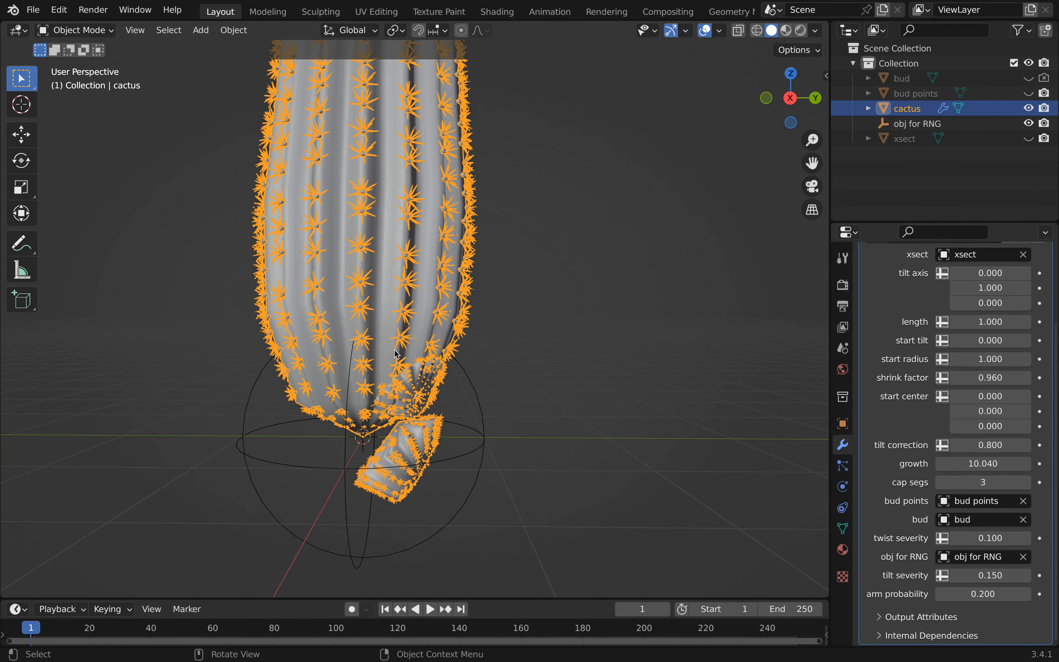
scroll(396, 354, "down", 4)
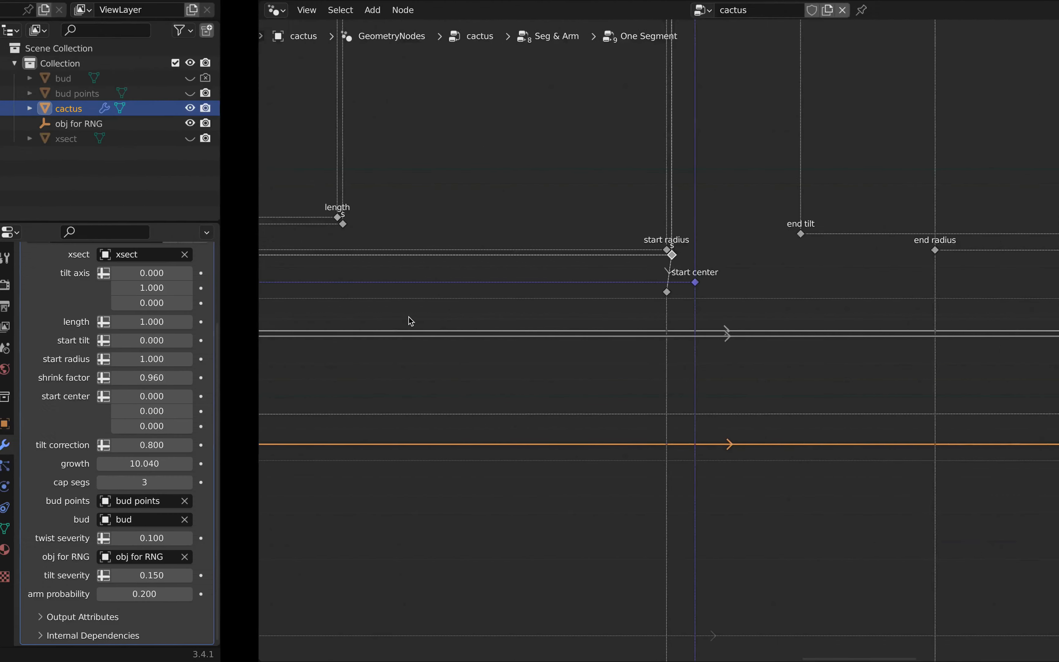
In the One Segment group, examine the s reroute that feeds the segment node's end radius input and the links branching from it
key("ctrl+alt+space")
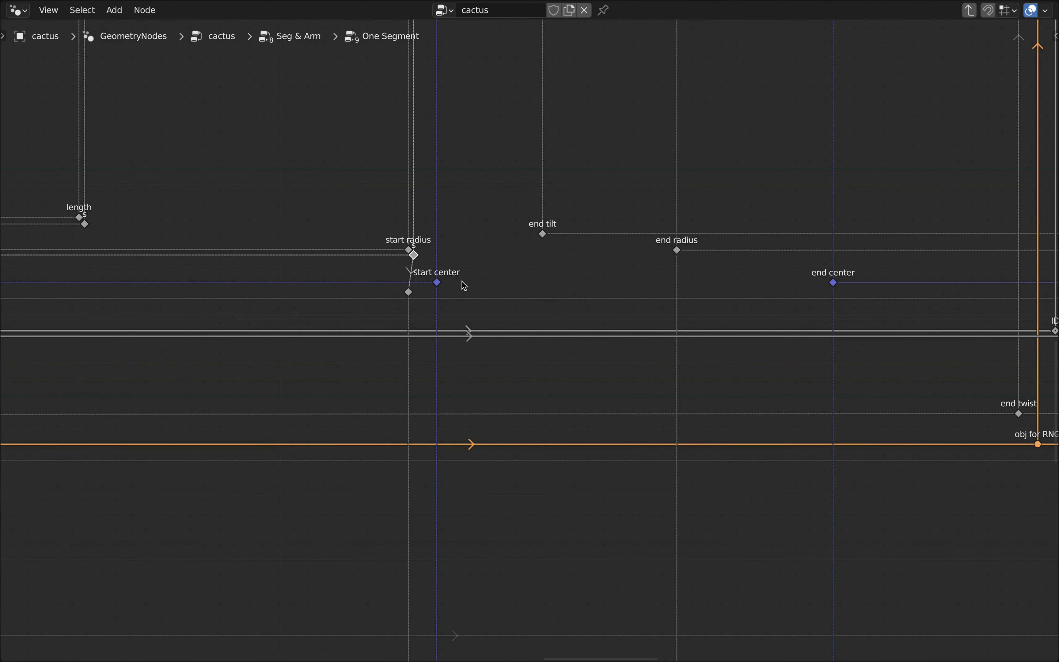
scroll(464, 286, "down", 4)
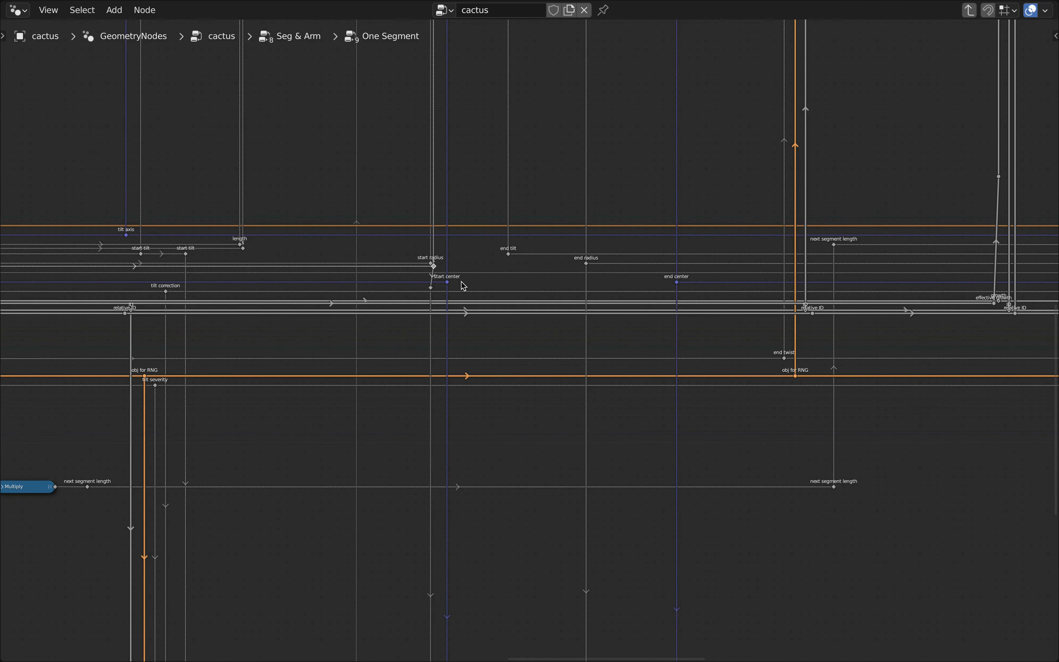
scroll(463, 286, "down", 4)
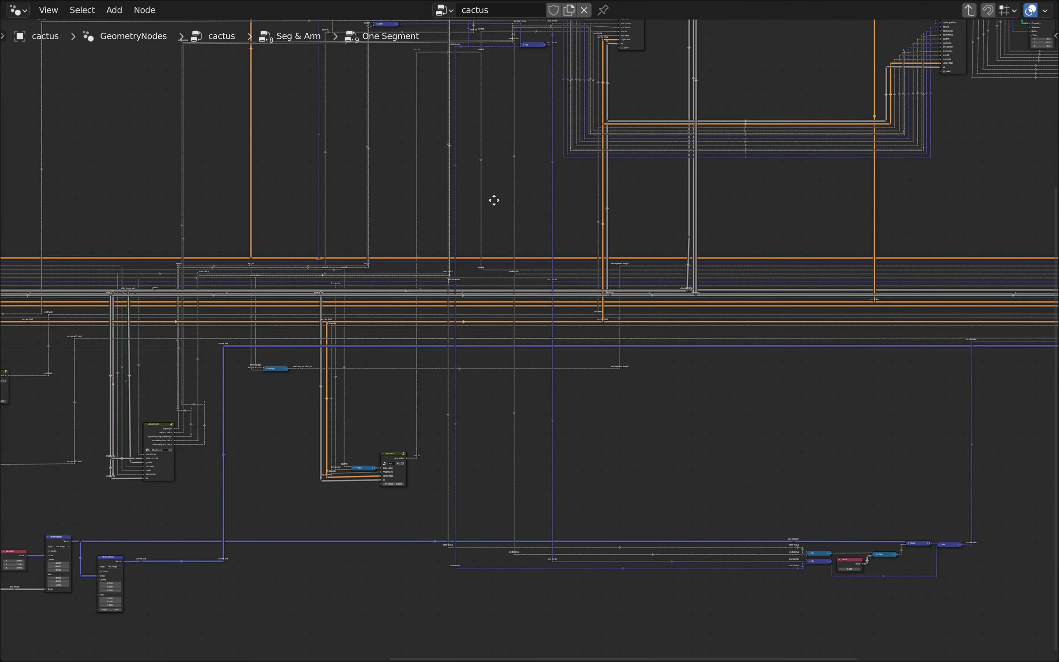
middle_click_drag(493, 200, 482, 428)
scroll(592, 281, "up", 7)
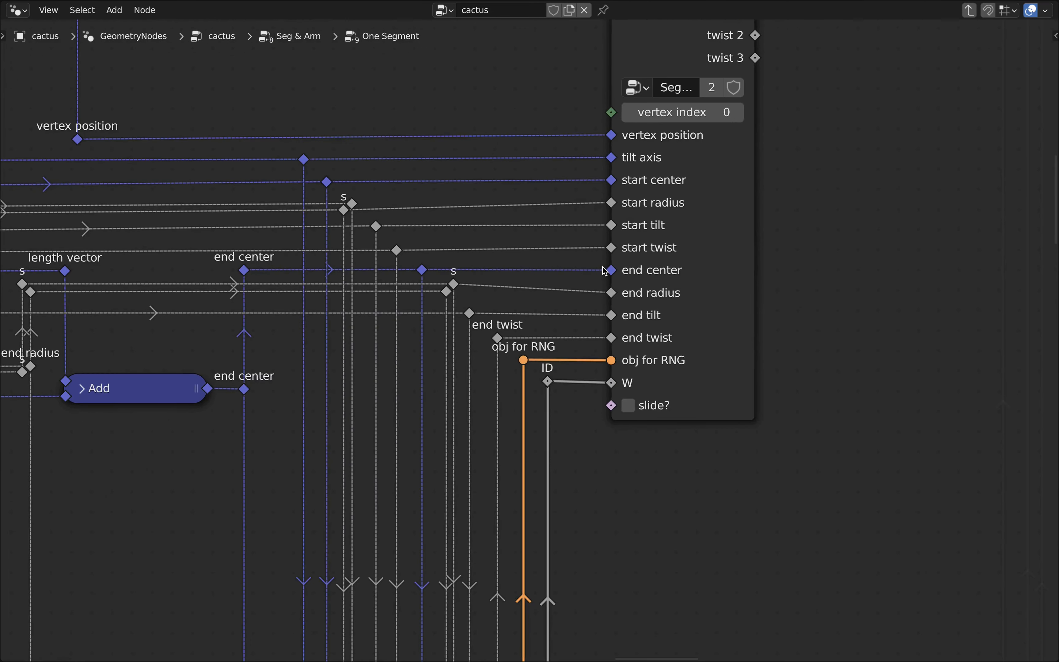
middle_click_drag(703, 269, 725, 399)
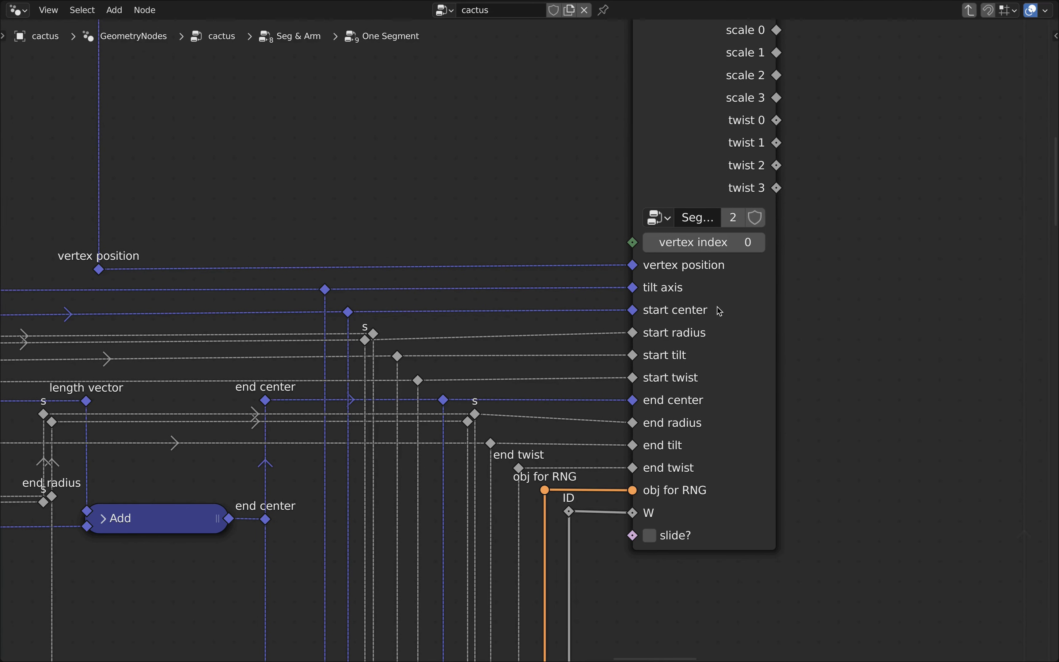
mouse_move(720, 311)
scroll(517, 431, "up", 1)
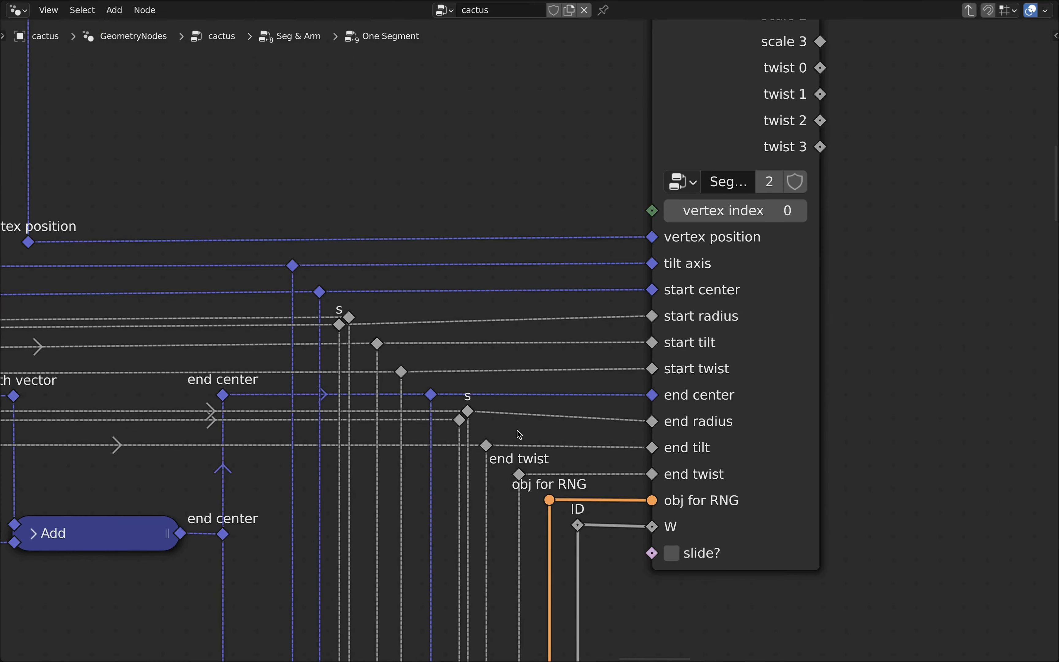
left_click(469, 414)
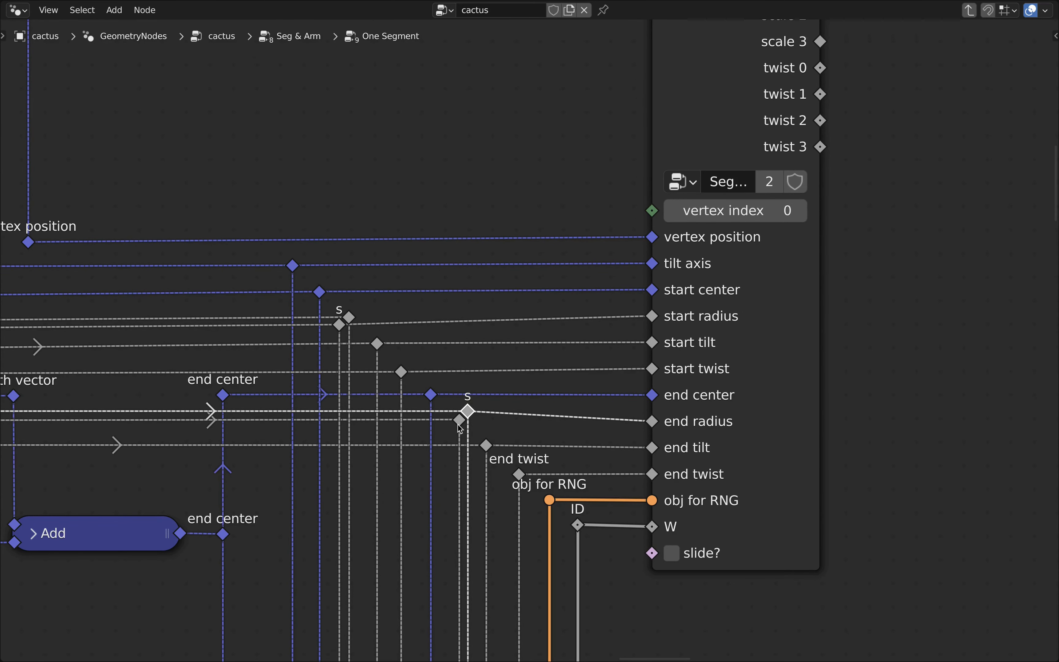
scroll(417, 450, "down", 2)
middle_click_drag(471, 601, 461, 246)
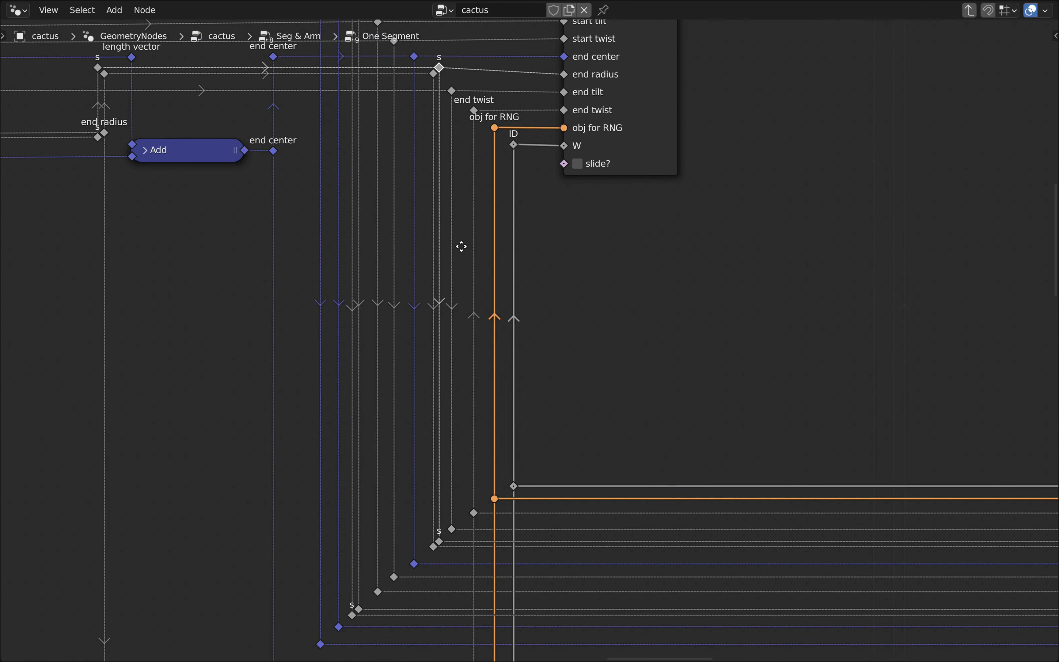
scroll(445, 508, "up", 3)
middle_click_drag(445, 508, 446, 261)
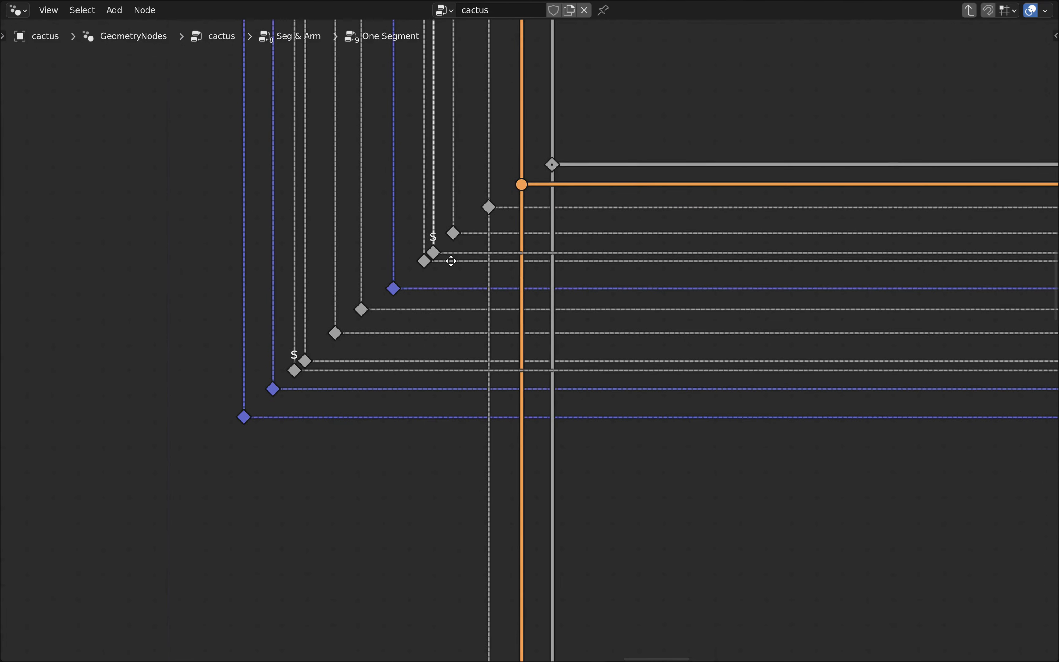
scroll(432, 253, "down", 4)
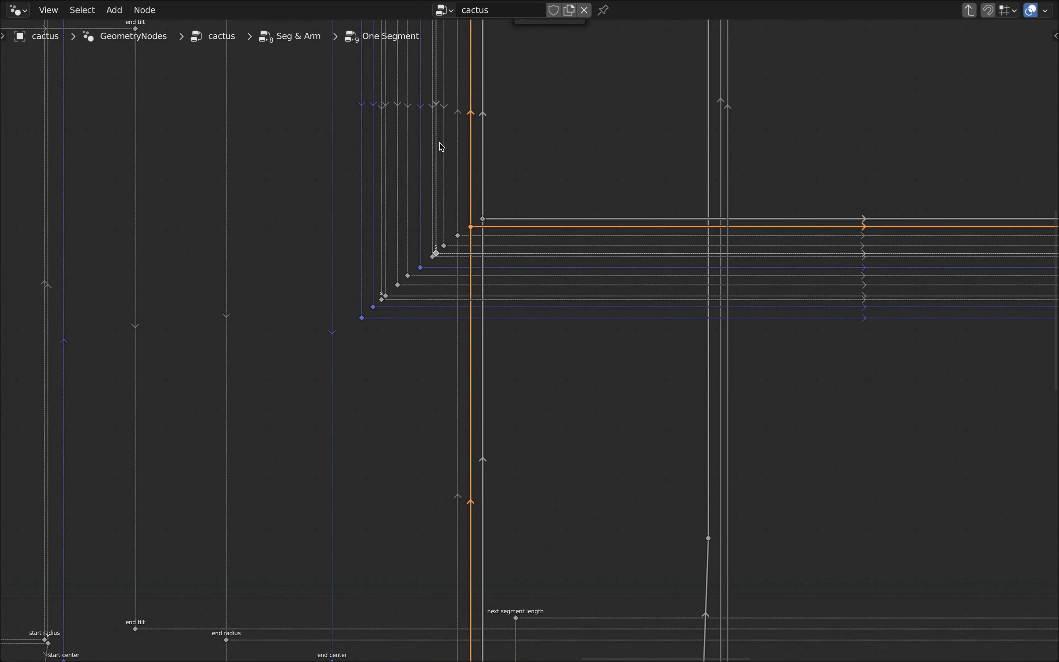
middle_click_drag(437, 147, 520, 460)
scroll(508, 249, "up", 3)
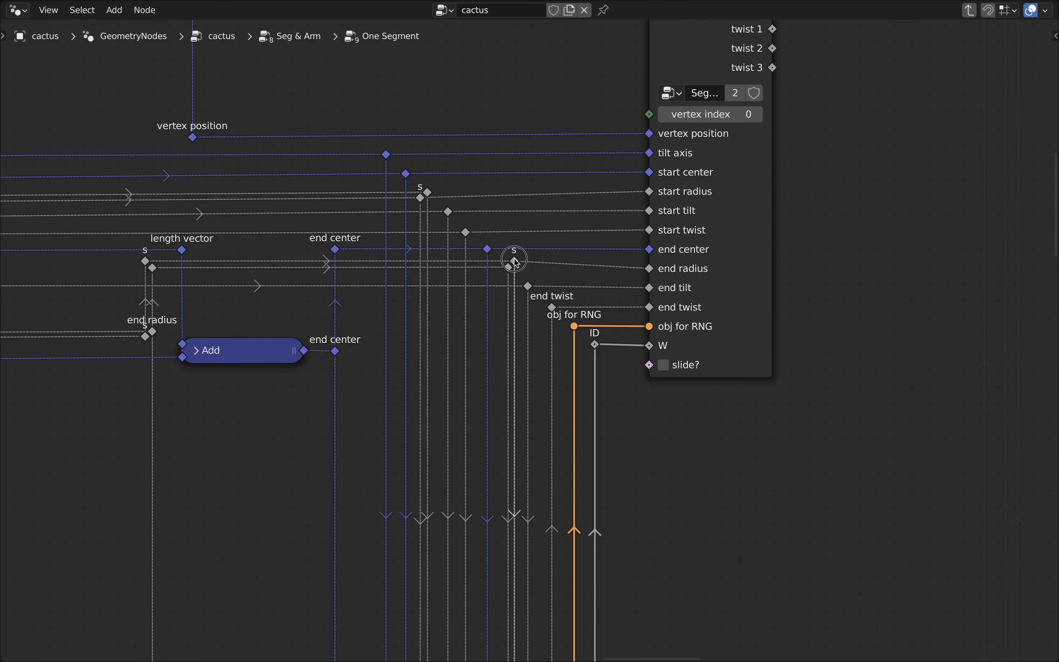
Trace the s link of the end radius back through its reroutes to the Adjustments node's outputs
scroll(498, 274, "down", 1)
scroll(495, 271, "up", 1)
middle_click_drag(250, 315, 706, 312)
scroll(632, 278, "up", 2)
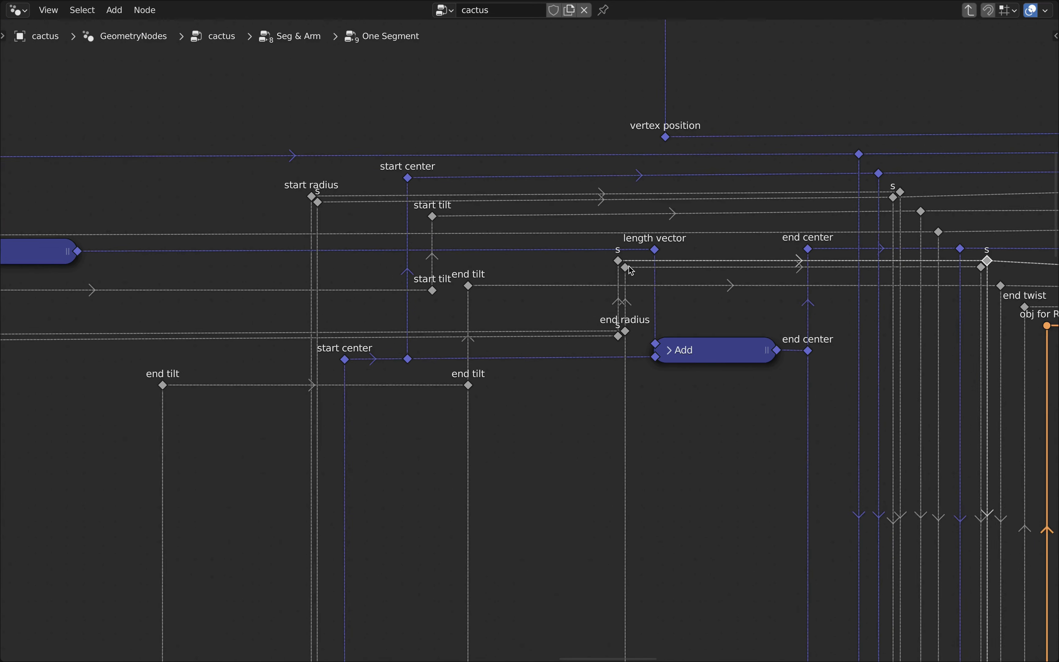
scroll(621, 353, "up", 2)
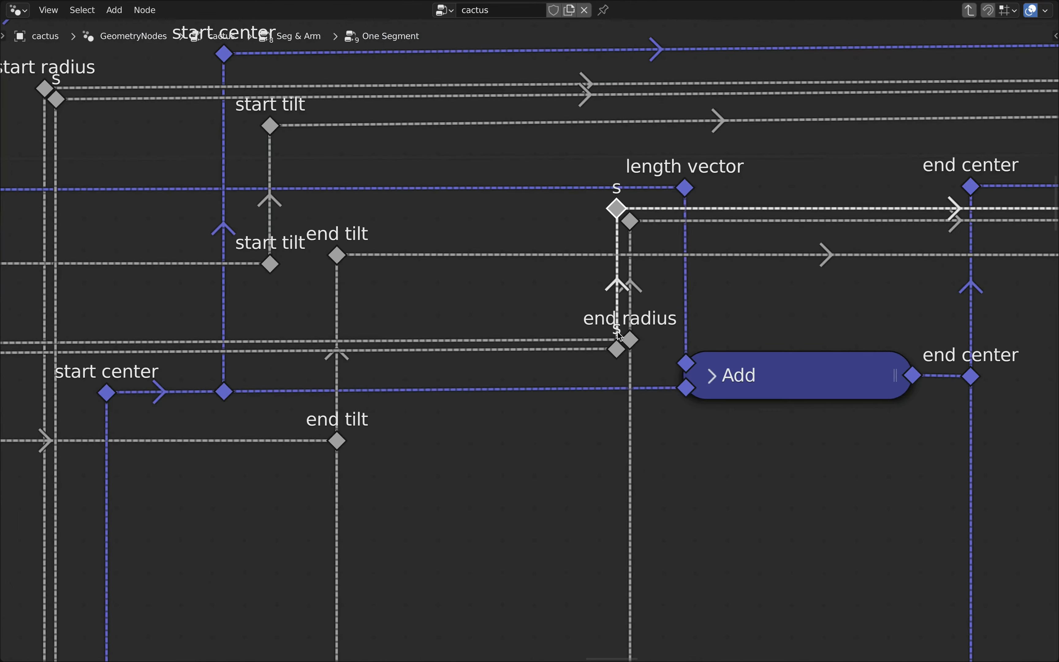
scroll(432, 363, "down", 5)
middle_click_drag(175, 441, 381, 419)
scroll(316, 357, "up", 6)
scroll(324, 396, "down", 10)
middle_click_drag(386, 510, 367, 106)
scroll(341, 584, "up", 4)
scroll(331, 590, "up", 18)
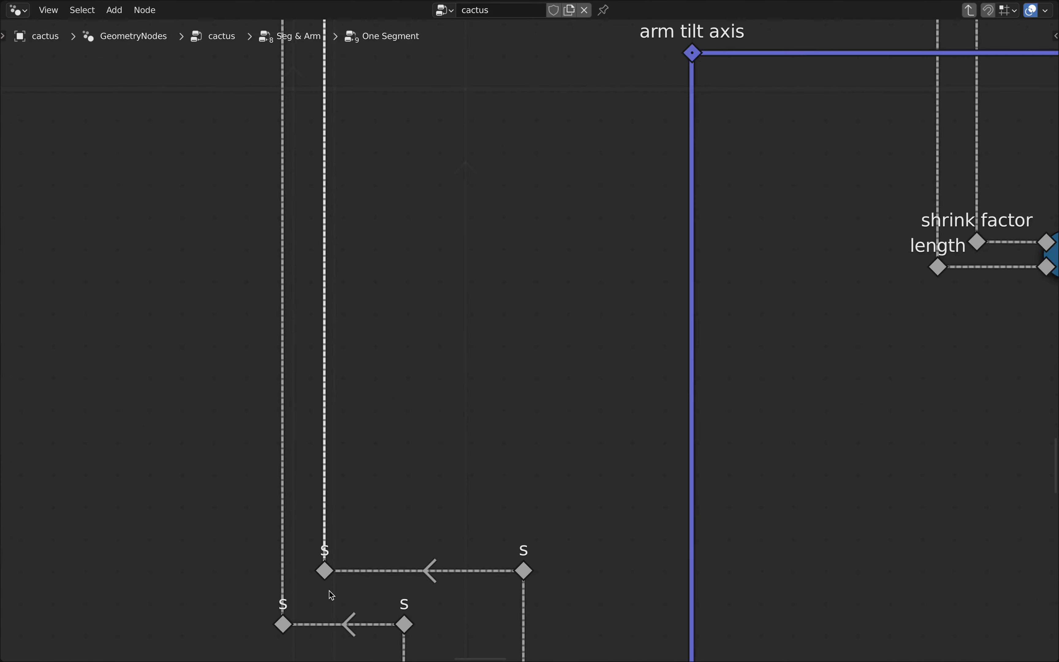
left_click(327, 573)
scroll(369, 567, "down", 12)
middle_click_drag(470, 623, 309, 281)
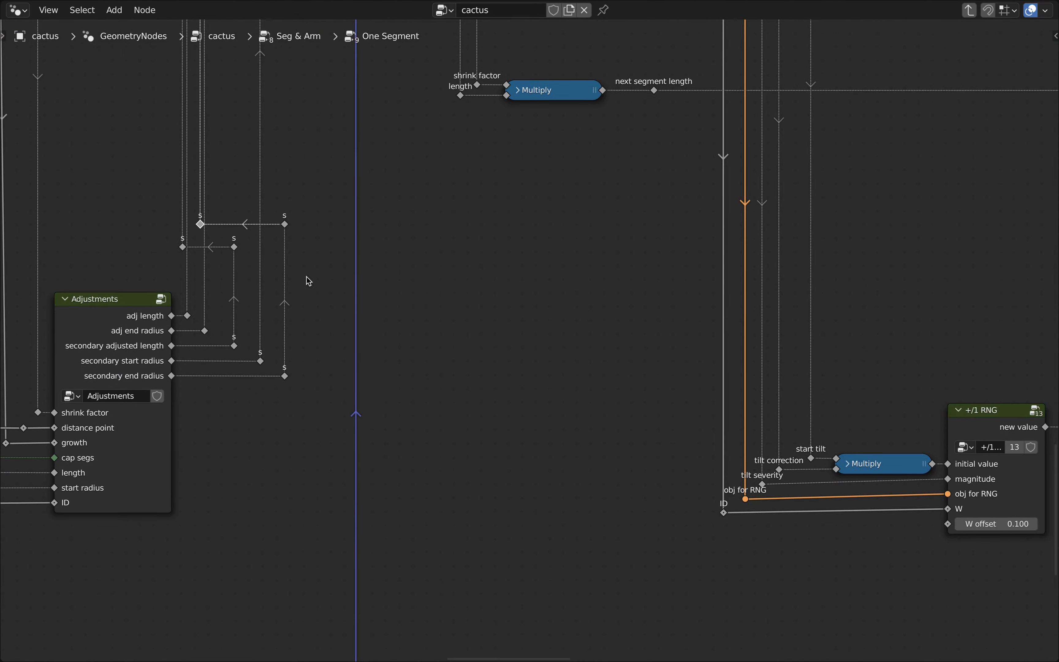
Duplicate the s reroute at the Adjustments node's secondary end radius output, offset the copy horizontally, and link the original to it
left_click(286, 377)
scroll(289, 378, "down", 2)
scroll(320, 375, "down", 3)
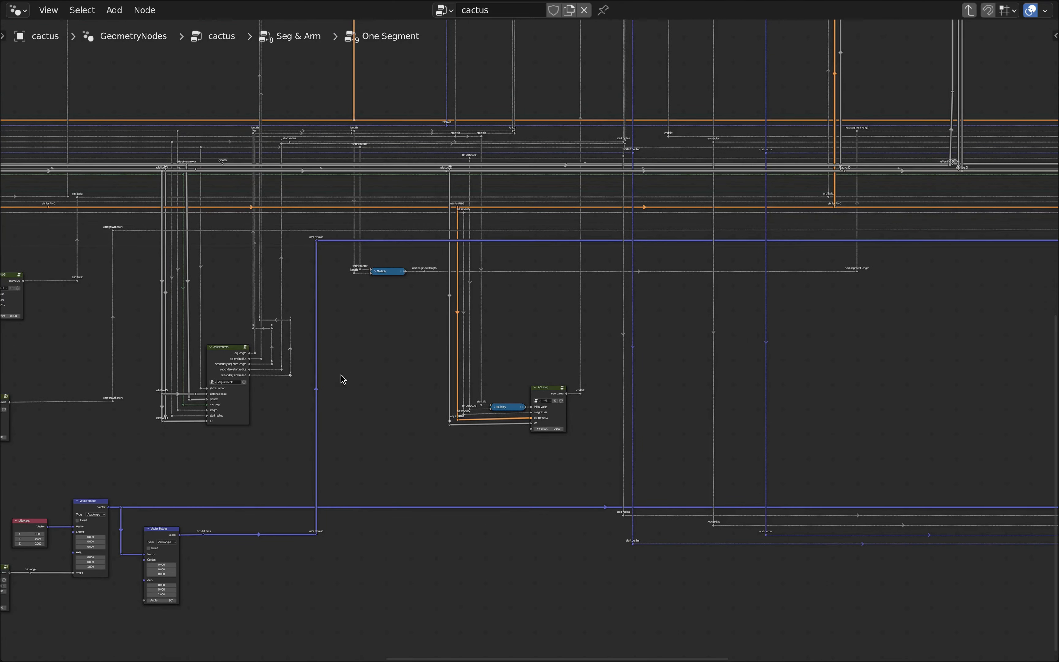
middle_click_drag(342, 374, 185, 319)
scroll(127, 324, "up", 5)
scroll(168, 325, "up", 1)
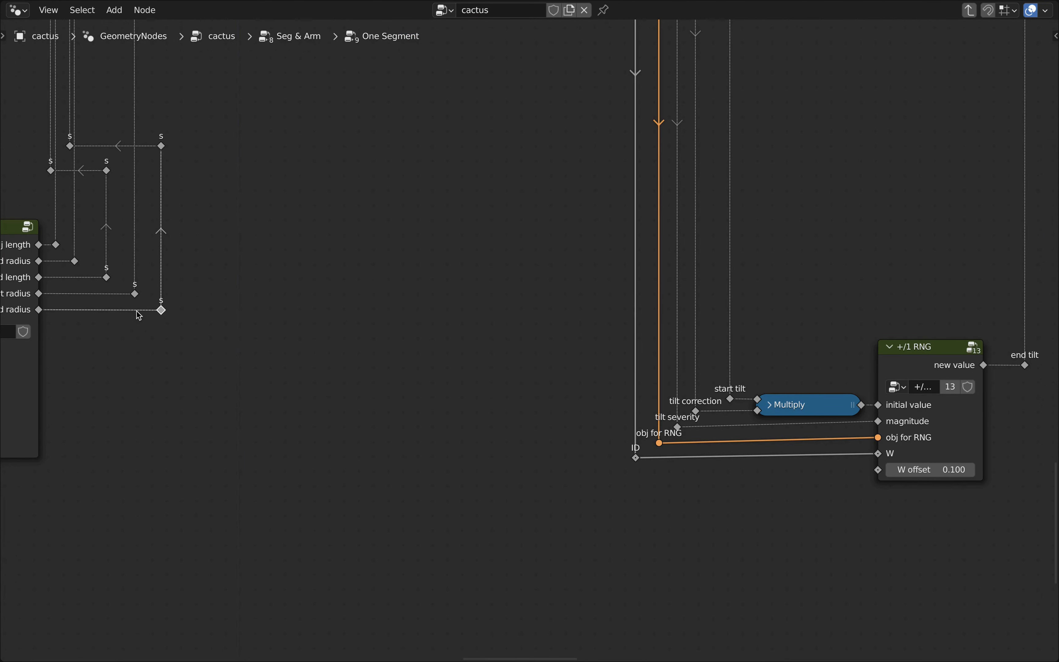
key("shift+d")
key("x")
left_click(414, 312)
scroll(166, 311, "up", 1)
right_click_drag(164, 310, 446, 310, "alt")
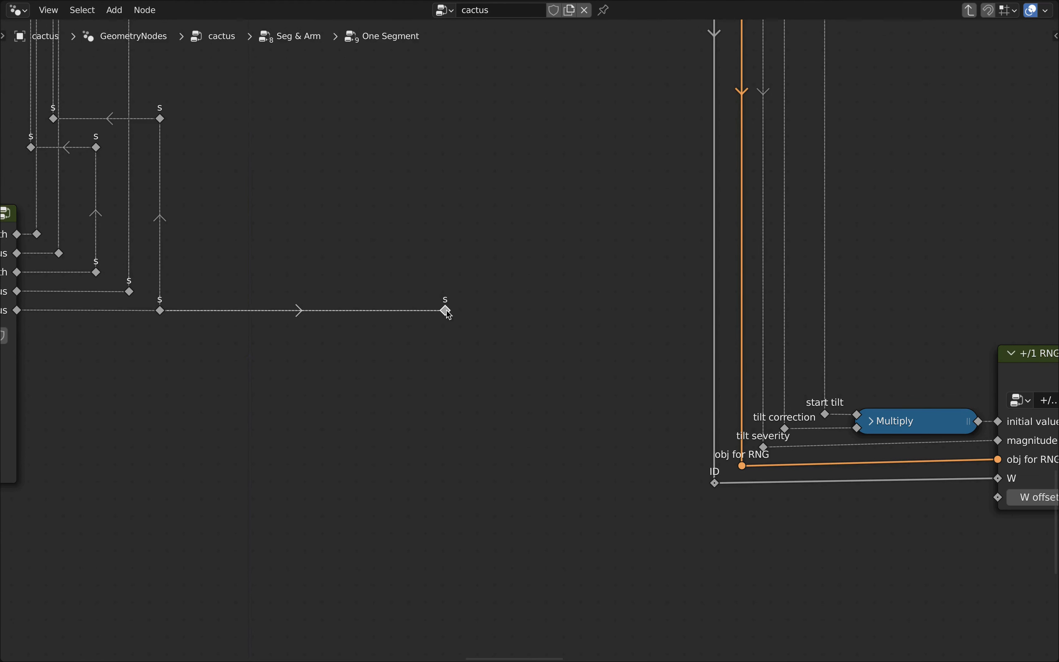
Label the new reroute "actual end radius"
right_click(448, 311)
left_click(404, 310)
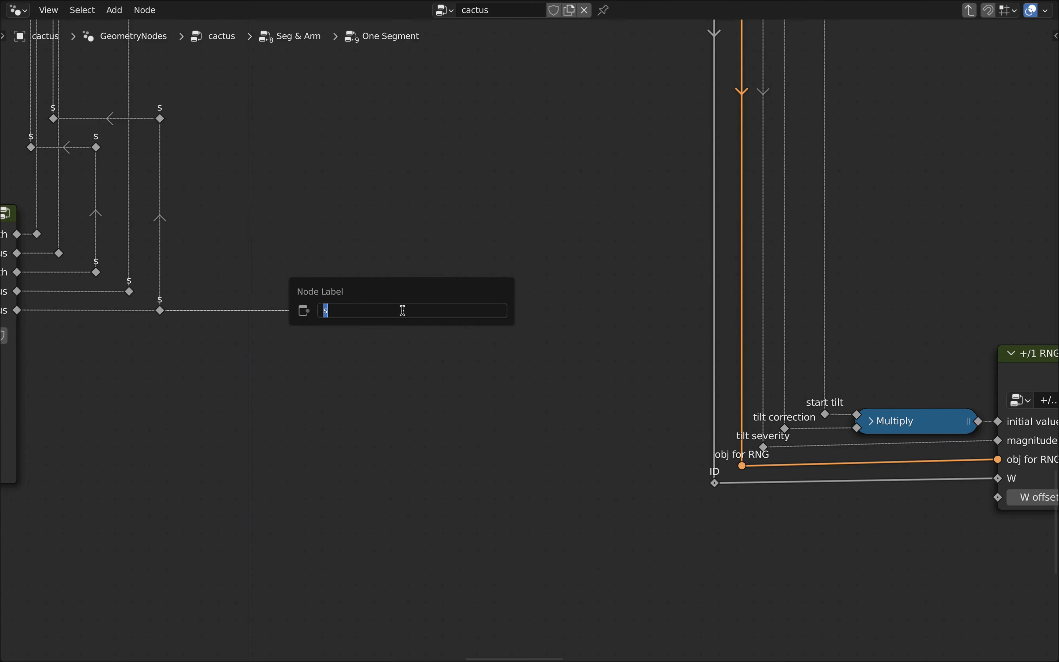
type("actual end radius")
key("Return")
Move the +/1 RNG node that outputs end tilt, with its Multiply node and reroutes, vertically down below the arm direction link
key("Home")
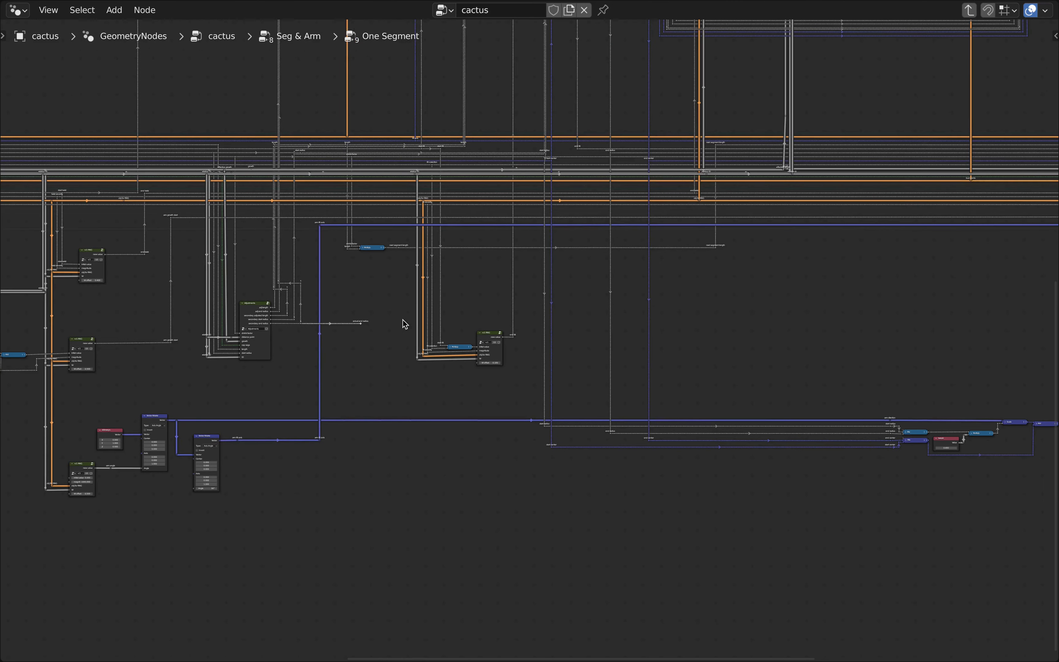
left_click_drag(402, 388, 527, 300)
key("g")
key("y")
left_click(520, 518)
Move the actual end radius reroute horizontally until it sits above the links entering the arm location Mix nodes
left_click_drag(346, 294, 410, 339)
key("g")
key("x")
left_click(1004, 328)
scroll(972, 341, "down", 2)
middle_click_drag(972, 341, 432, 329)
scroll(415, 343, "up", 2)
scroll(497, 272, "up", 8)
key("g")
key("x")
left_click(431, 285)
Duplicate the actual end radius reroute straight below itself and link the original to the copy
scroll(442, 283, "up", 8)
key("shift+d")
key("y")
left_click(433, 352)
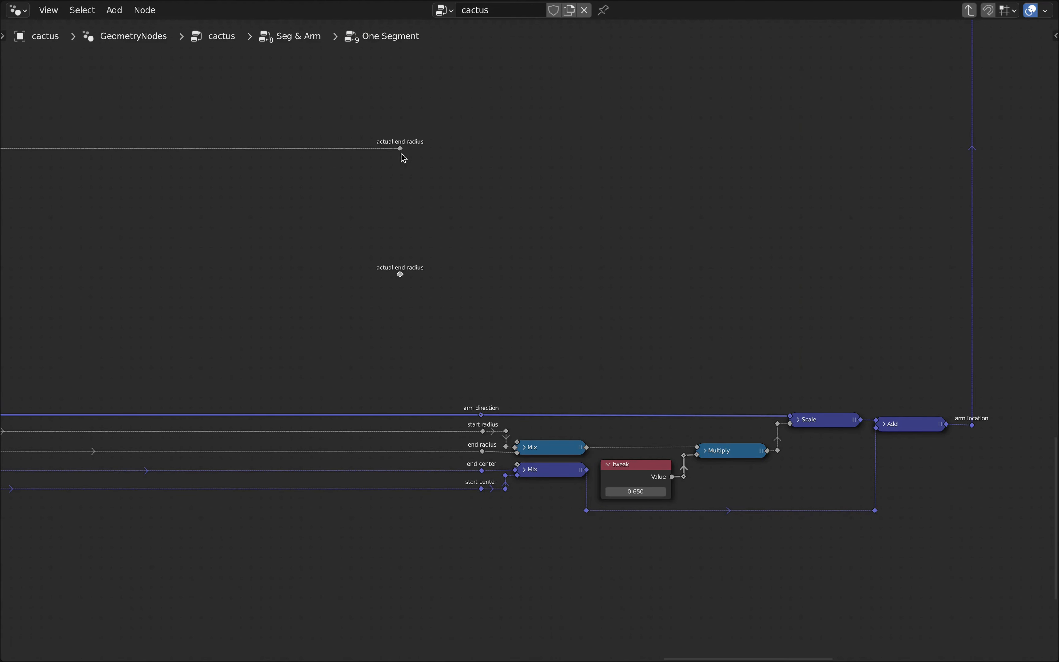
left_click_drag(401, 152, 403, 276)
Insert a reroute on the horizontal end radius link before the Mix nodes and cut the link just beyond it
scroll(423, 296, "down", 3)
middle_click_drag(421, 297, 409, 193)
scroll(423, 239, "up", 9)
right_click_drag(260, 379, 270, 408, "shift")
right_click_drag(432, 393, 433, 372, "ctrl")
Replace the end radius reroute at the radius Mix node with the lower actual end radius reroute, aligned to its height and linked to the Mix input
key("c")
left_click(365, 115)
right_click(364, 132)
key("g")
key("y")
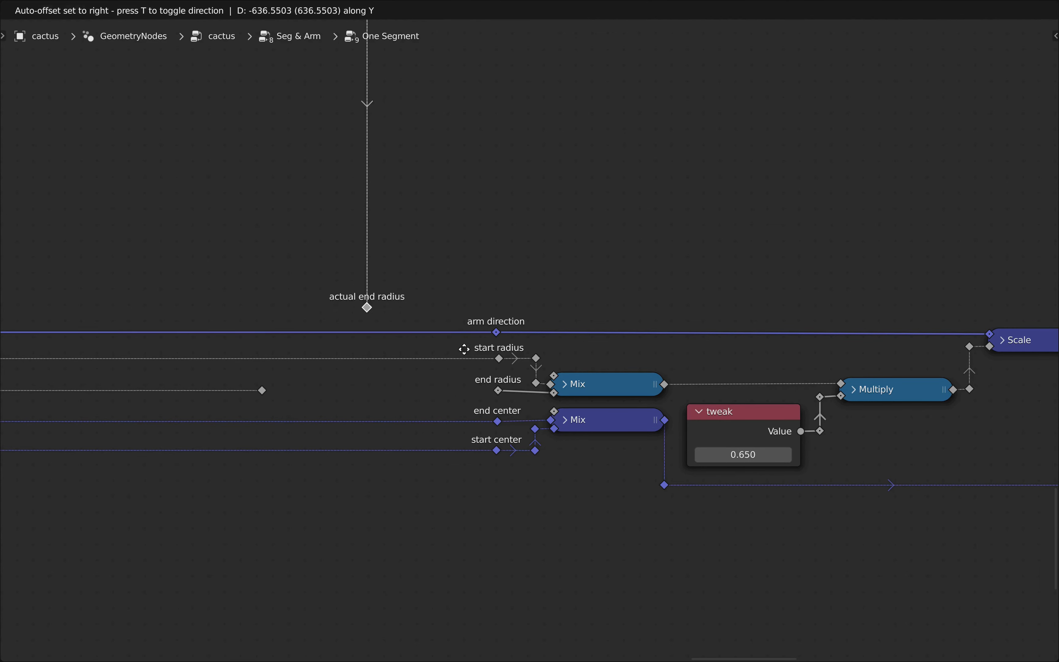
left_click(475, 420)
left_click(499, 391)
key("x")
left_click_drag(370, 395, 557, 397)
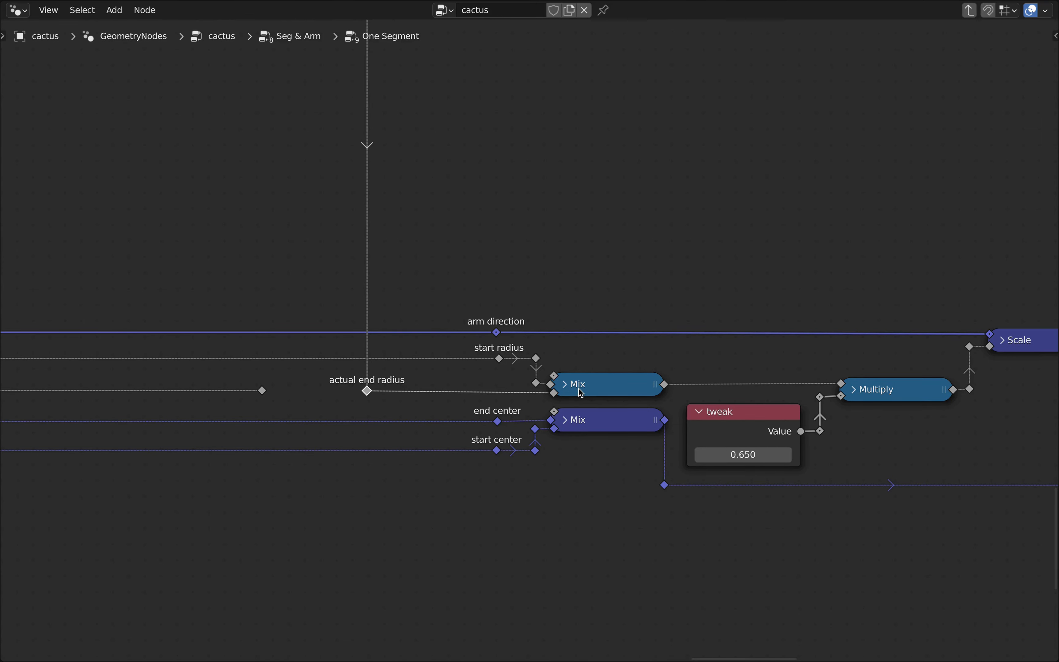
Delete the unused end radius reroutes and their dangling link near the arm location nodes
scroll(265, 402, "down", 2)
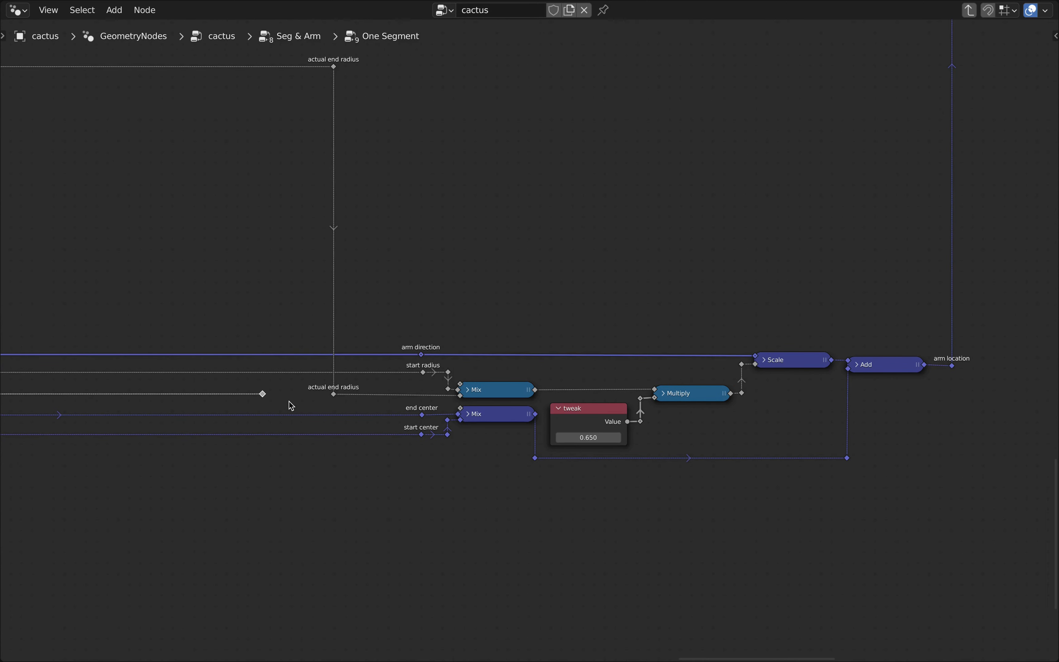
scroll(277, 395, "down", 5)
middle_click_drag(205, 414, 626, 414)
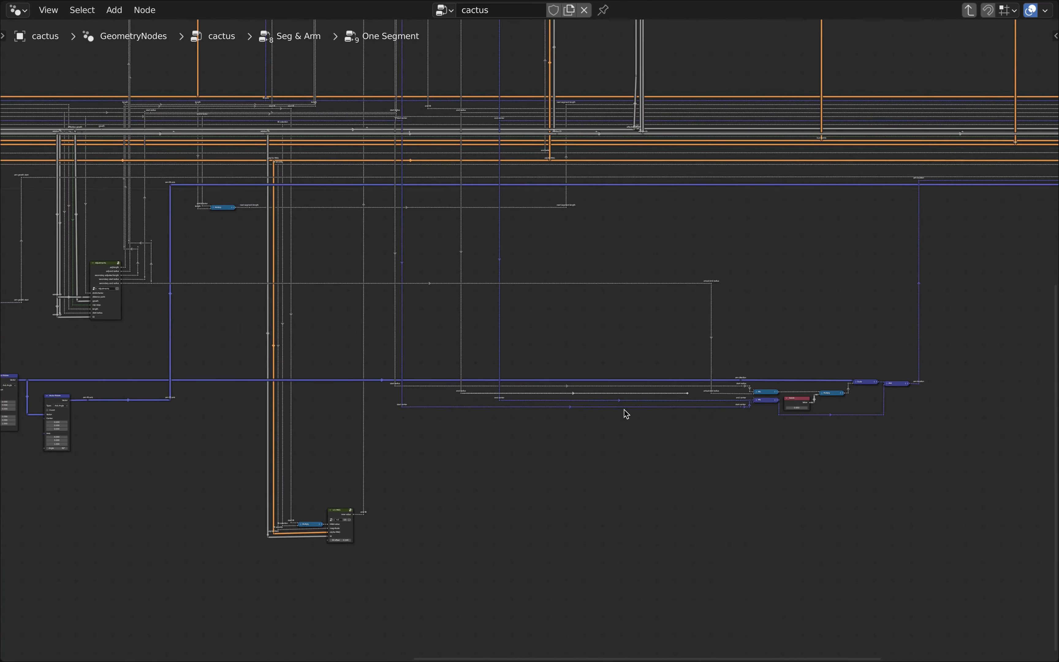
scroll(466, 398, "up", 3)
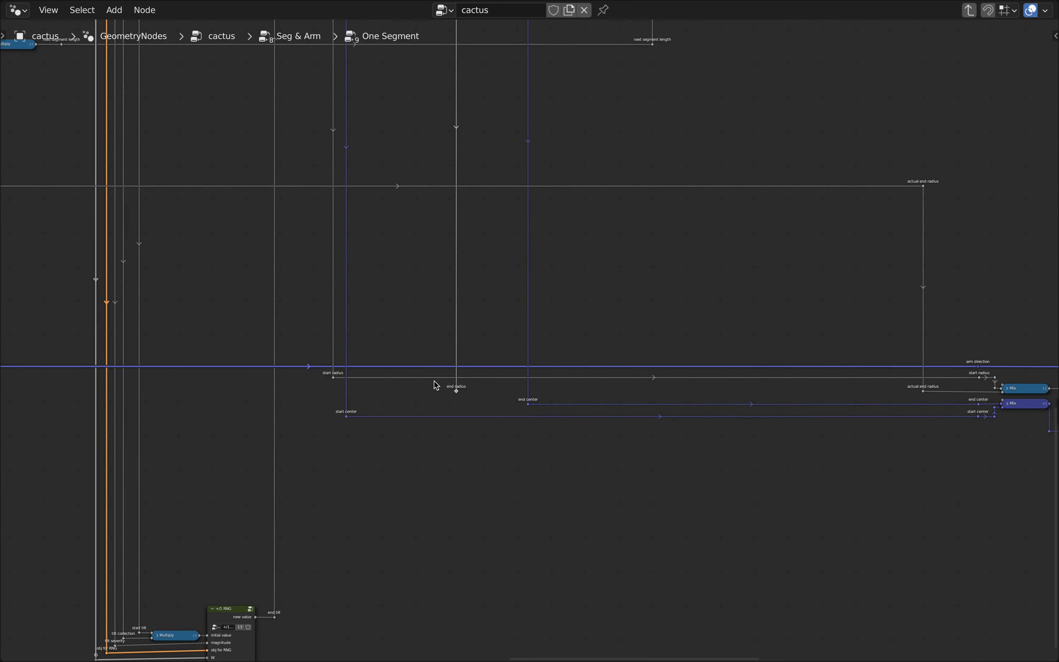
scroll(443, 389, "down", 2)
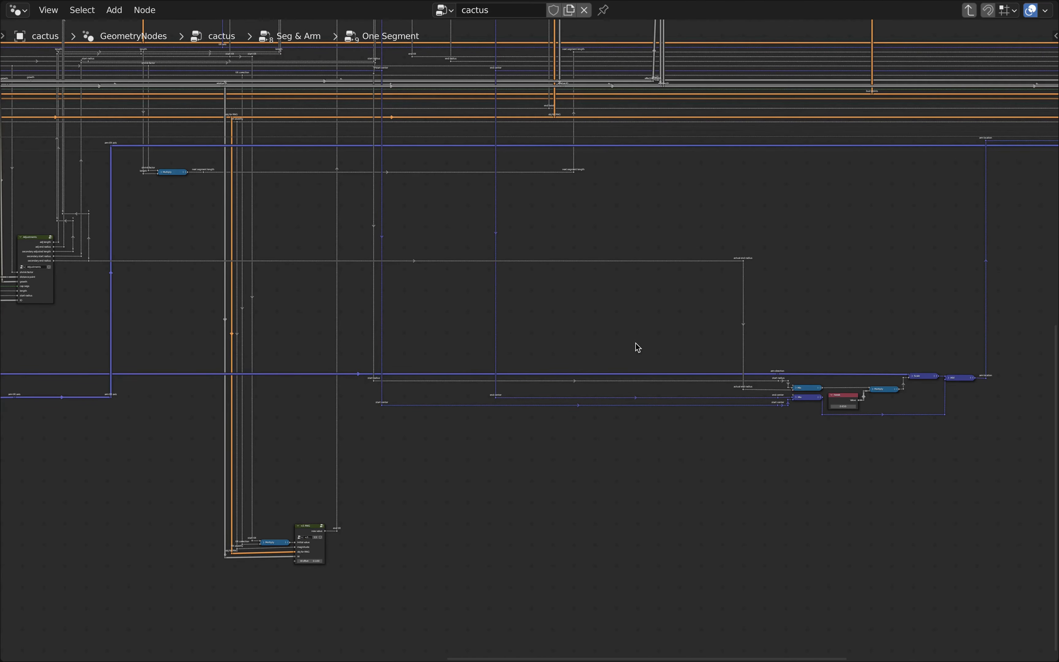
Inspect the arm's attachment at the cactus base up close in the 3D viewport
scroll(636, 347, "down", 1)
scroll(636, 343, "down", 1)
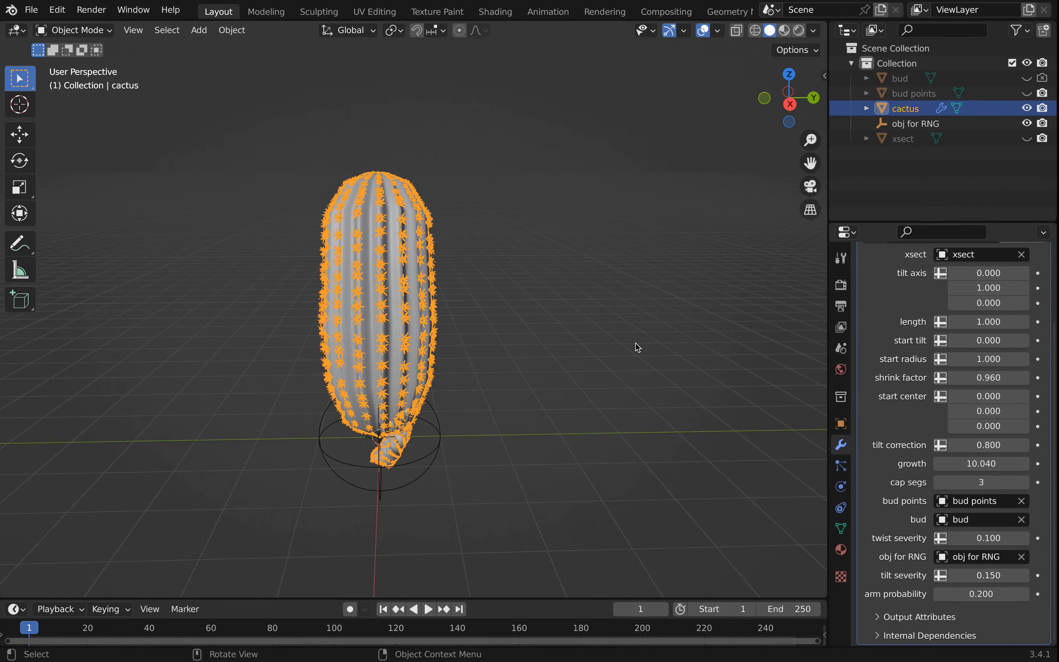
scroll(406, 438, "up", 9)
middle_click_drag(399, 427, 387, 313, "shift")
middle_click_drag(361, 262, 380, 332)
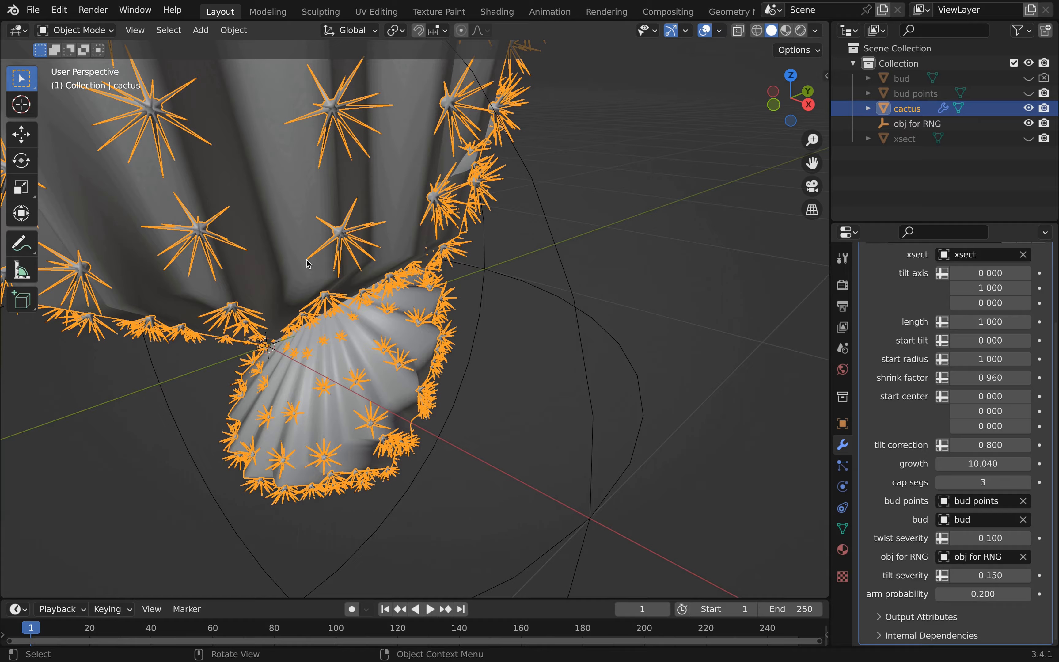
Examine how the arm joins the cactus base from several angles, up close and as a whole
scroll(307, 261, "up", 6)
middle_click_drag(307, 260, 481, 334)
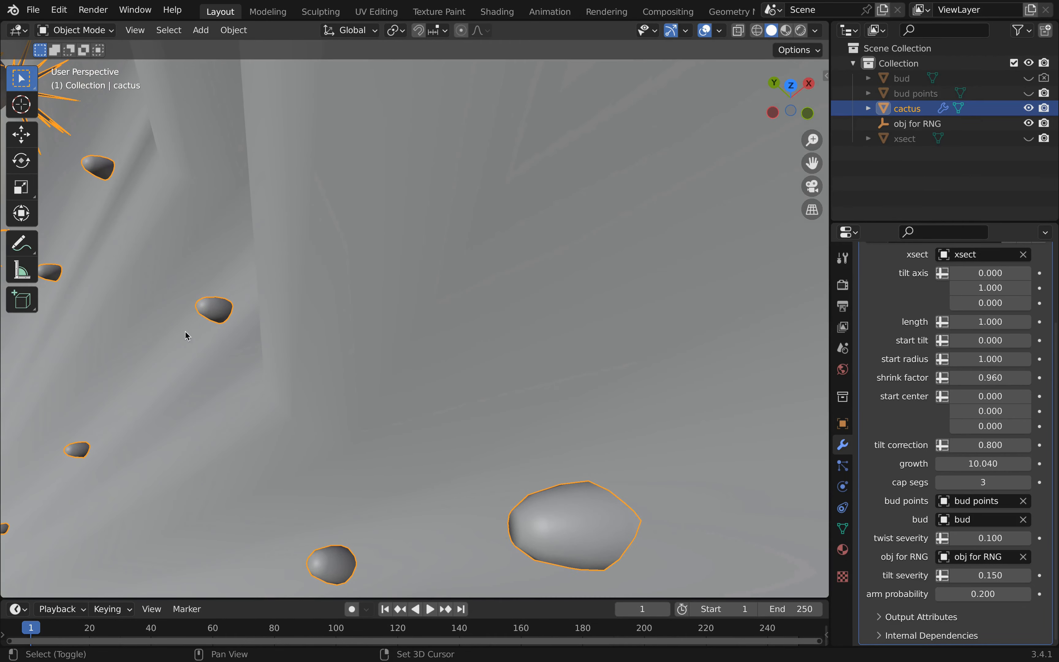
middle_click_drag(187, 336, 572, 283, "shift")
middle_click_drag(281, 365, 307, 278)
scroll(346, 262, "down", 10)
middle_click_drag(372, 235, 295, 337)
scroll(294, 268, "down", 4)
middle_click_drag(370, 310, 317, 293)
scroll(323, 333, "up", 4)
middle_click_drag(323, 333, 427, 302)
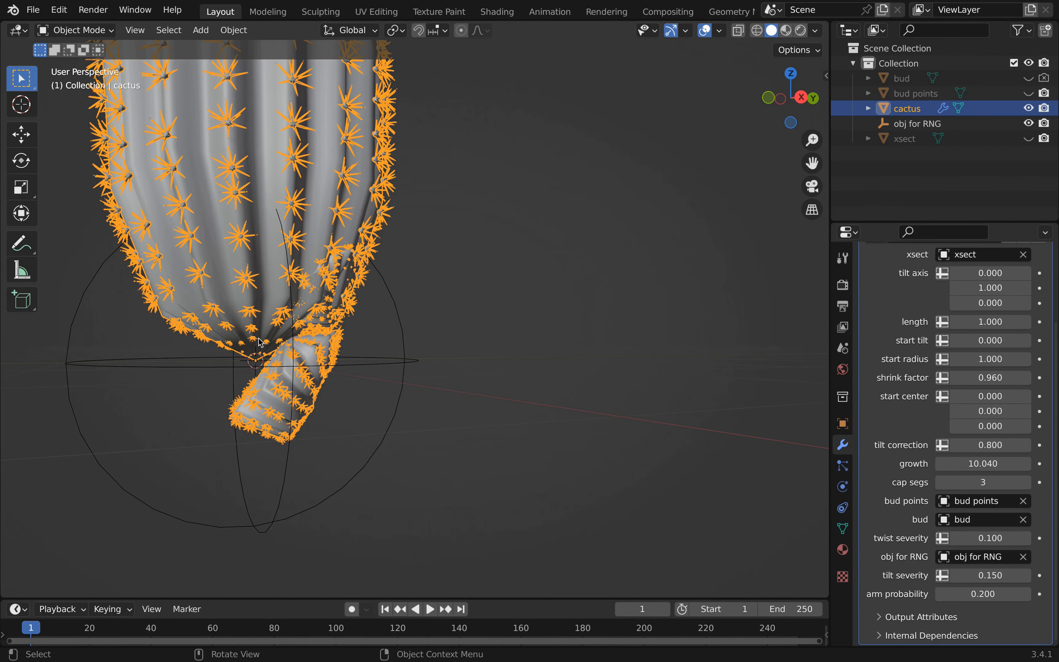
scroll(311, 319, "down", 5)
middle_click_drag(311, 319, 541, 245)
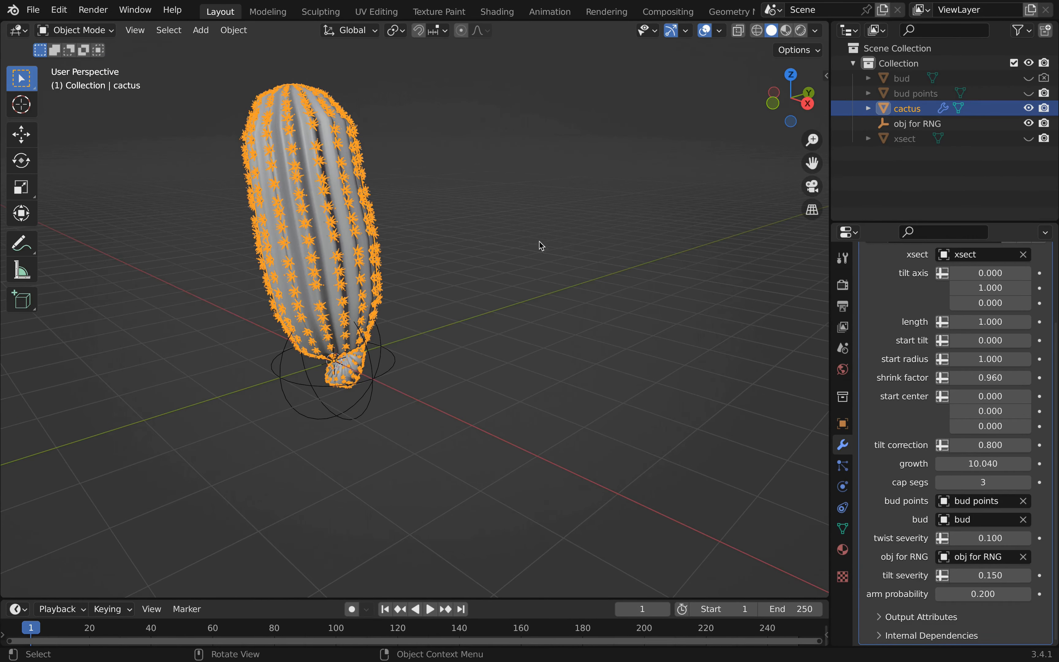
scroll(350, 290, "down", 5)
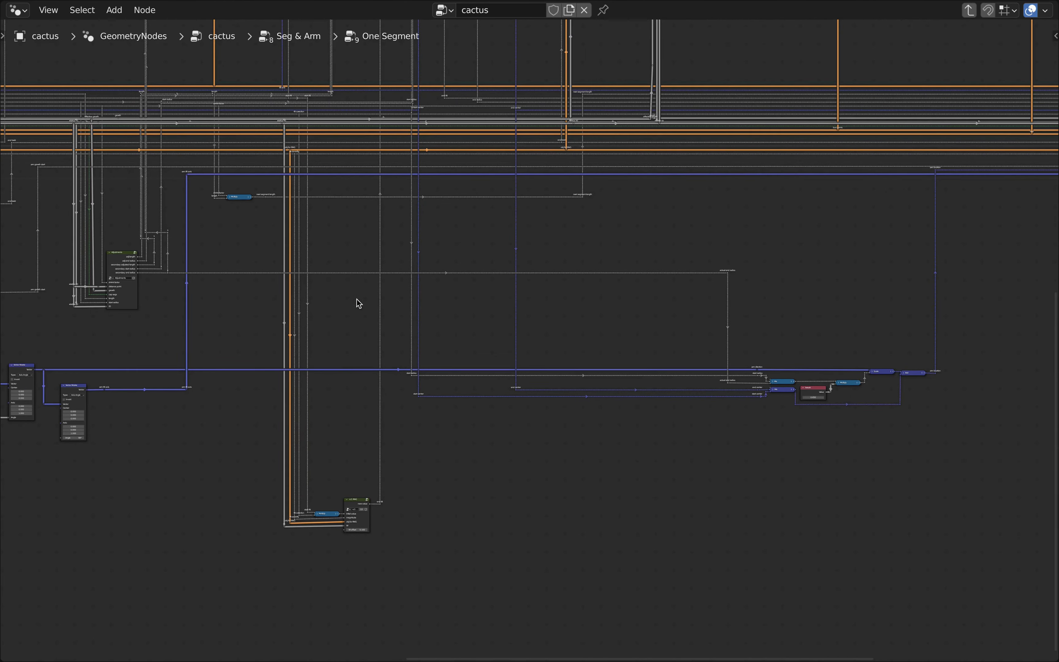
Examine the One Segment group's nodes from its output back to the comparison that decides whether a segment has an arm
scroll(603, 310, "down", 3)
middle_click_drag(733, 286, 303, 418)
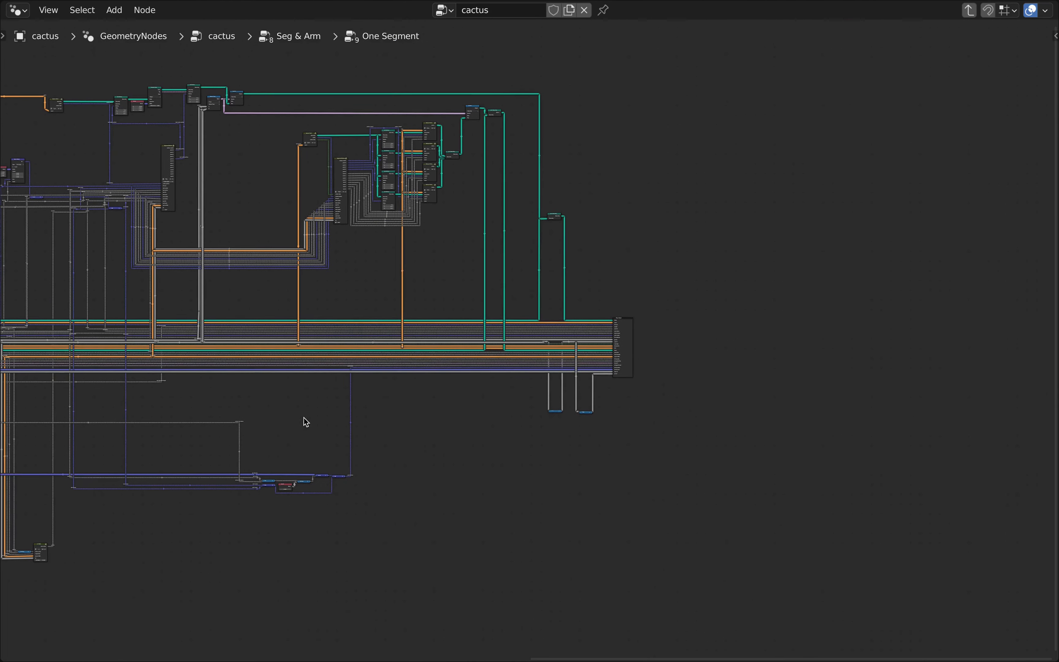
scroll(611, 370, "up", 10)
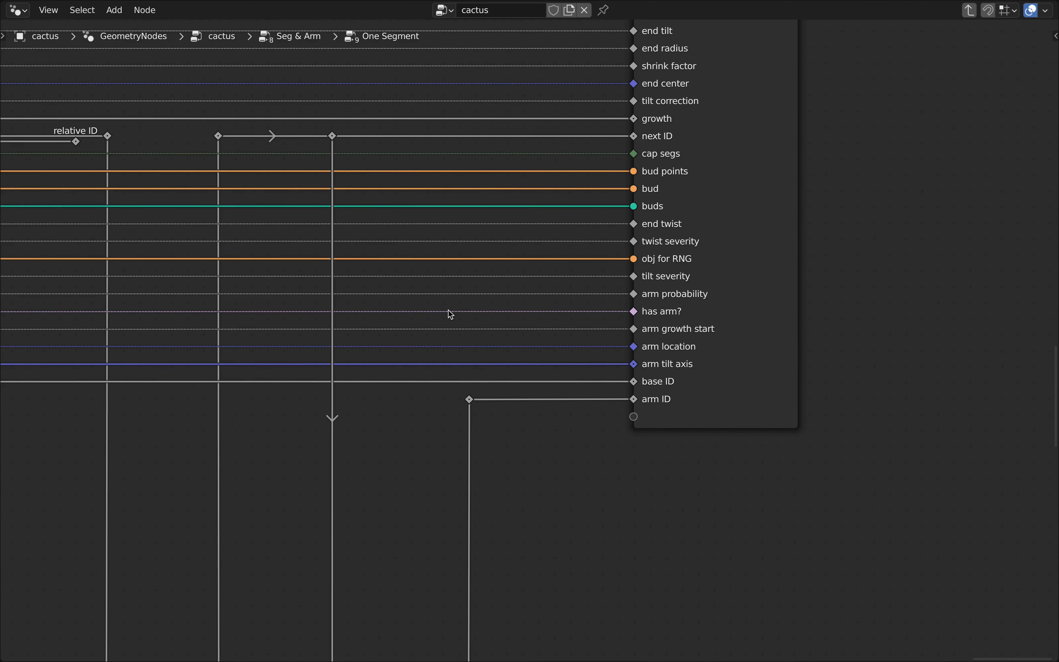
scroll(473, 312, "down", 5)
middle_click_drag(206, 317, 757, 322)
scroll(589, 321, "down", 4)
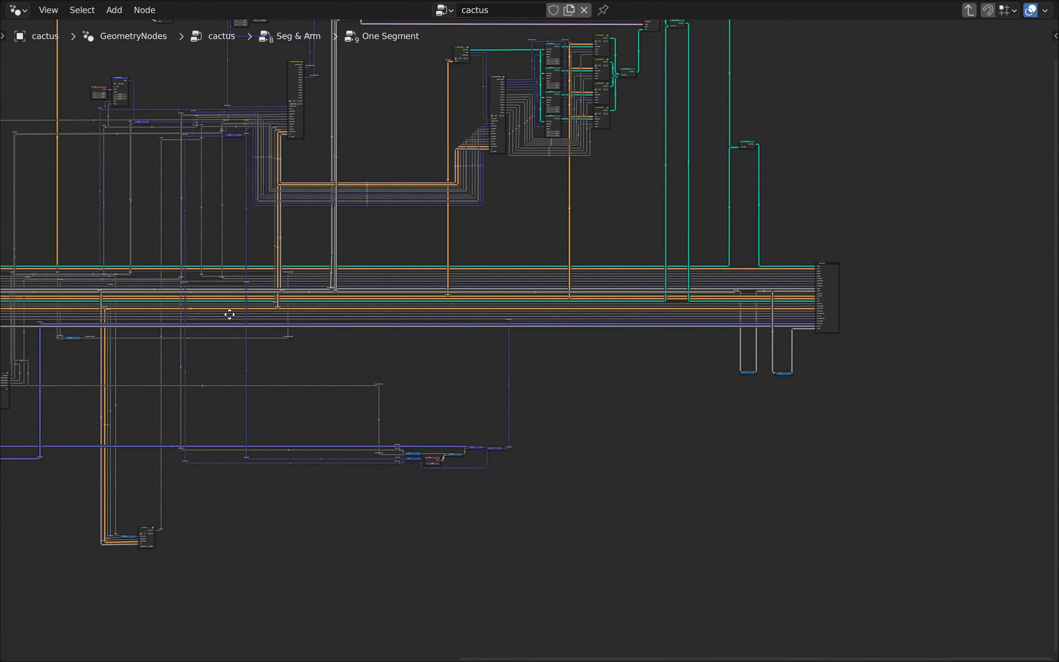
middle_click_drag(230, 315, 477, 316)
middle_click_drag(335, 318, 728, 315)
scroll(399, 316, "up", 8)
scroll(421, 322, "up", 2)
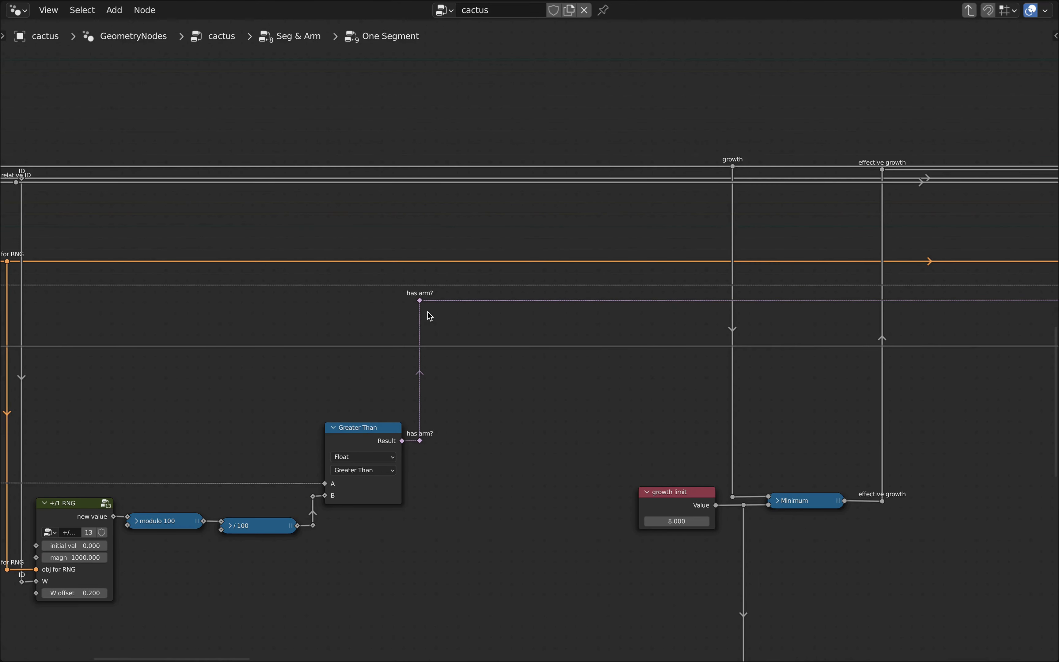
scroll(425, 311, "down", 3)
middle_click_drag(415, 346, 617, 246)
scroll(624, 243, "up", 8)
middle_click_drag(700, 264, 783, 279)
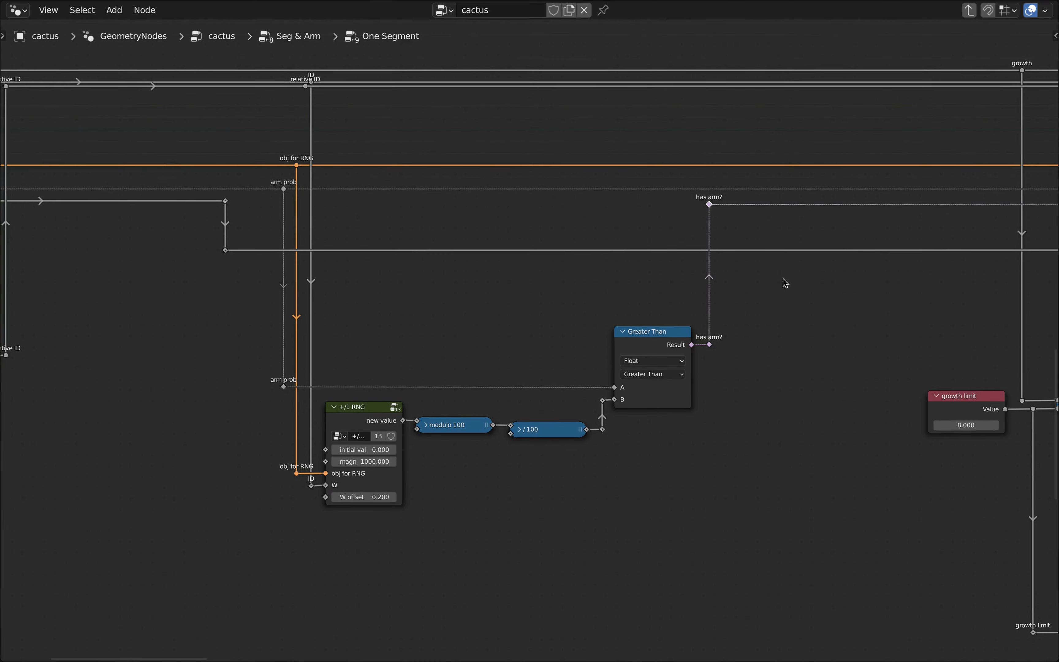
scroll(716, 380, "up", 5)
scroll(716, 381, "down", 5)
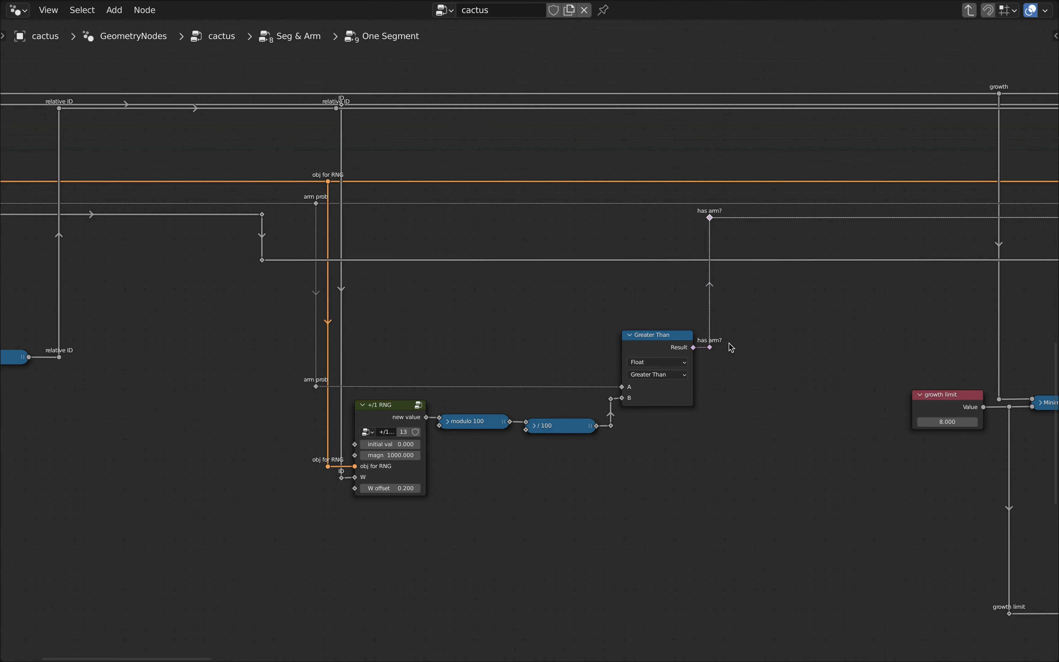
scroll(734, 351, "down", 1)
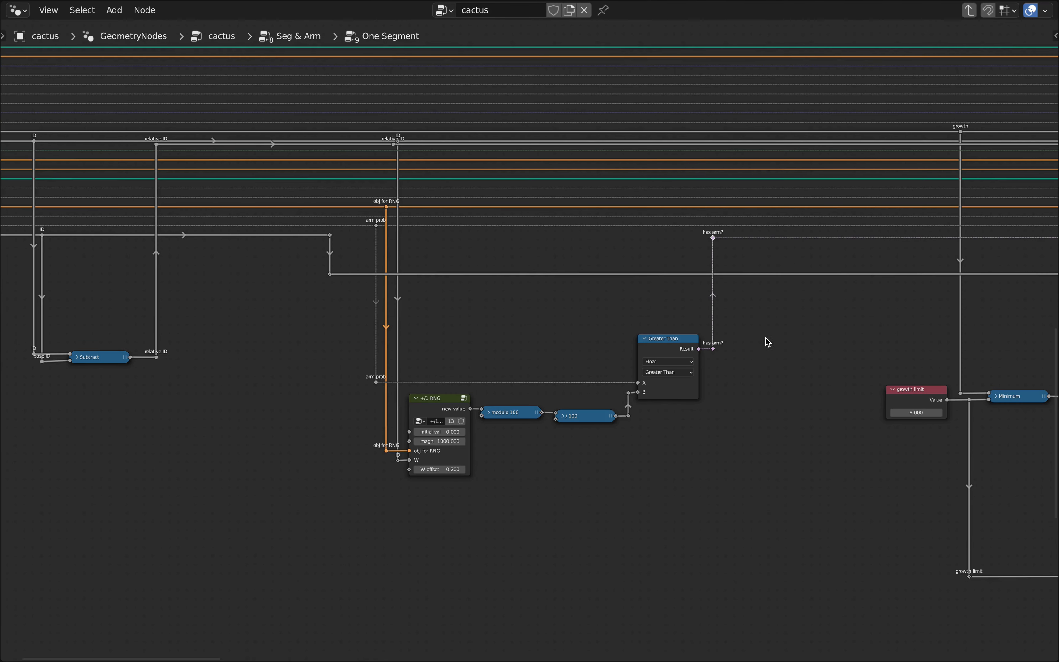
Add a Boolean Math node set to And and place it beside the has arm? output of the Greater Than node
middle_click_drag(766, 338, 618, 370)
scroll(645, 378, "up", 3)
scroll(617, 370, "down", 2)
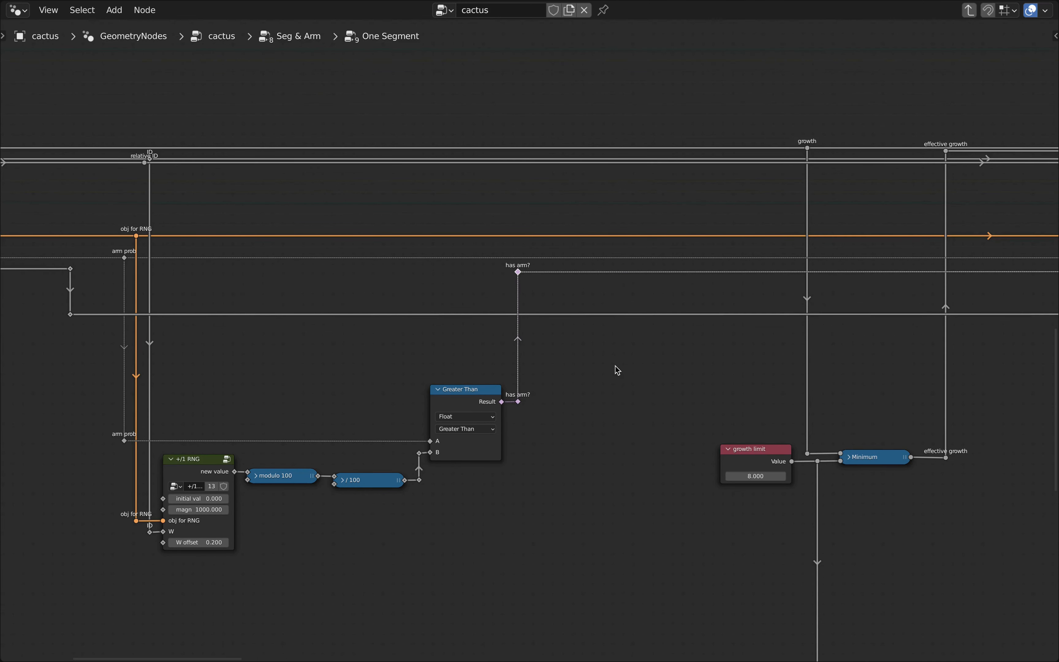
key("shift+a")
type("boo")
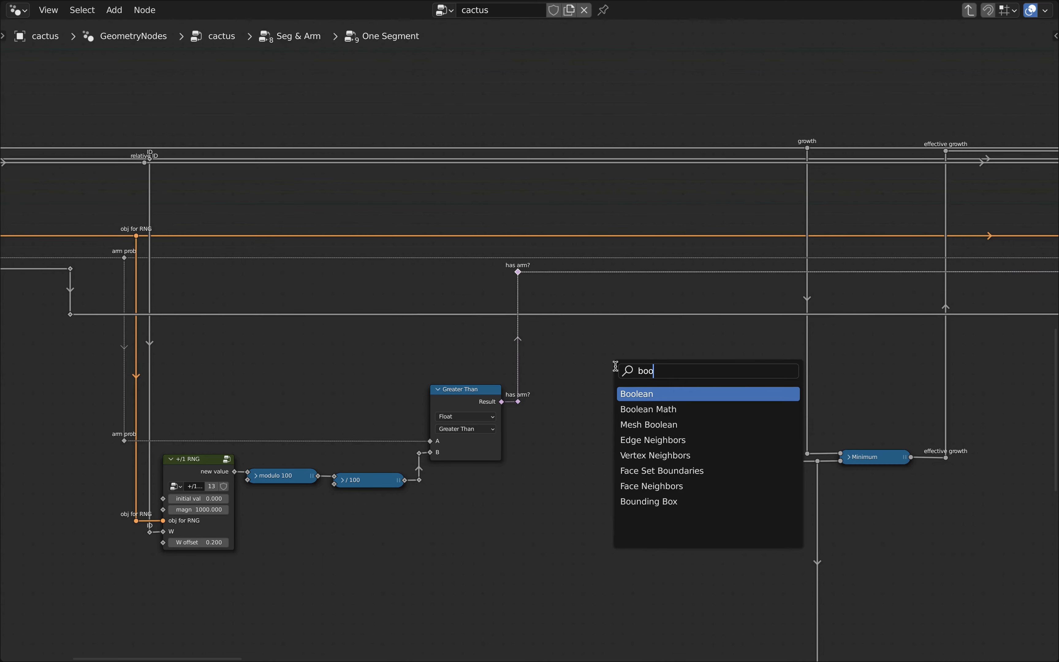
key("Down")
key("Return")
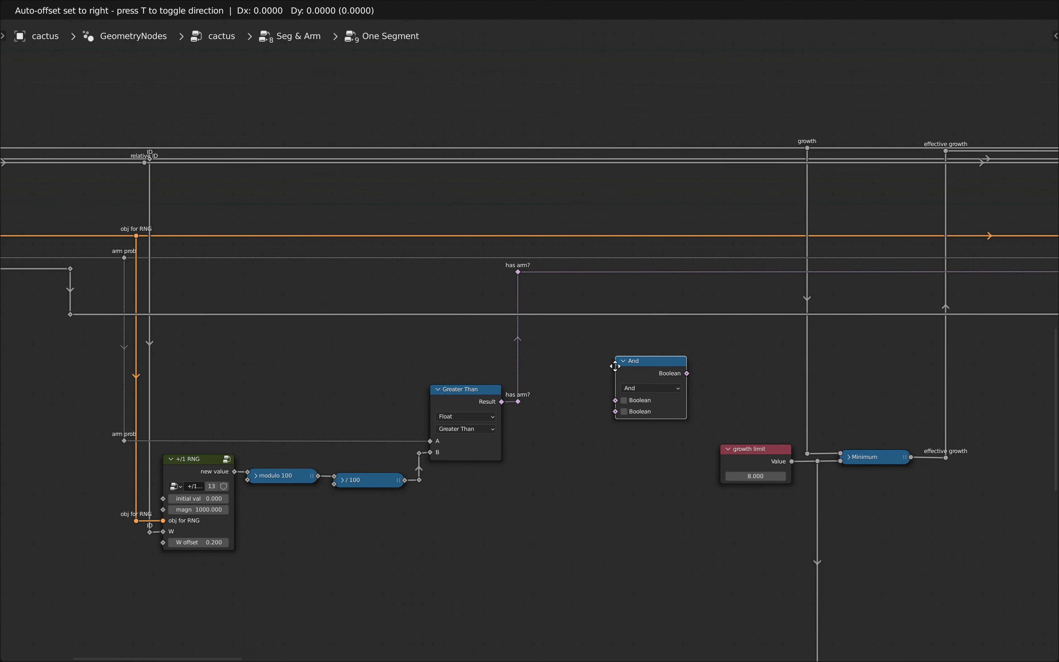
left_click(573, 358)
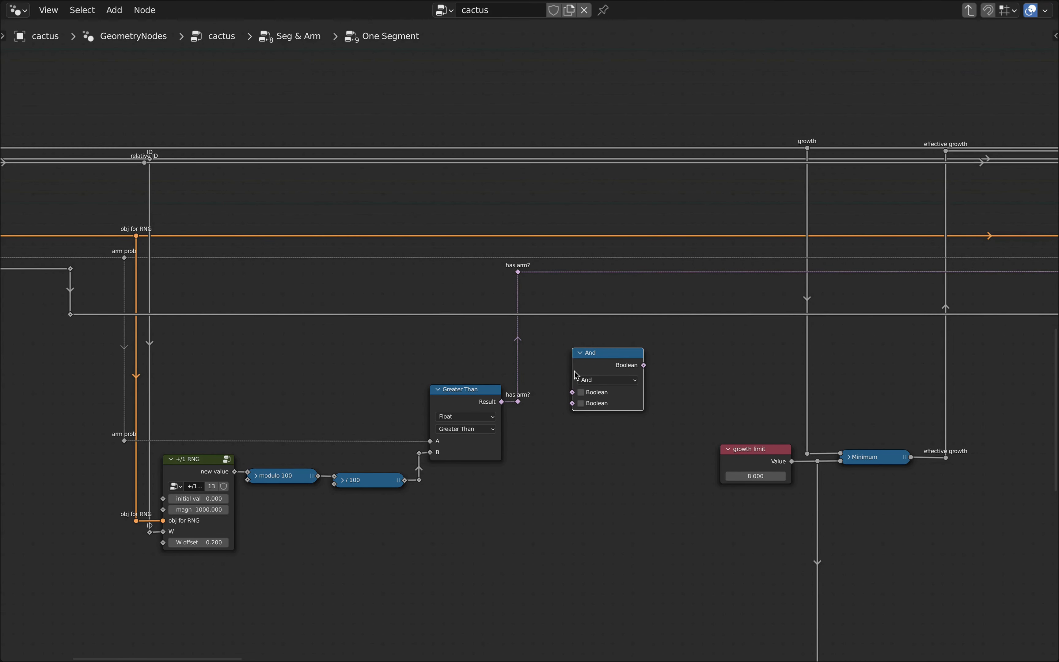
scroll(577, 375, "down", 2)
scroll(636, 374, "up", 3)
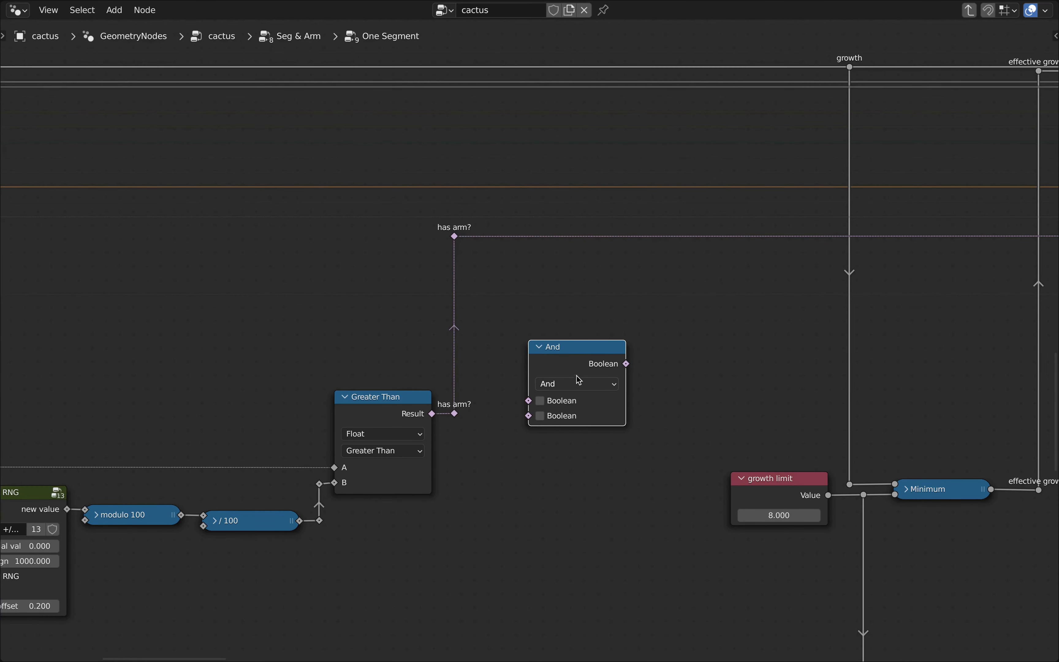
middle_click_drag(570, 347, 570, 394)
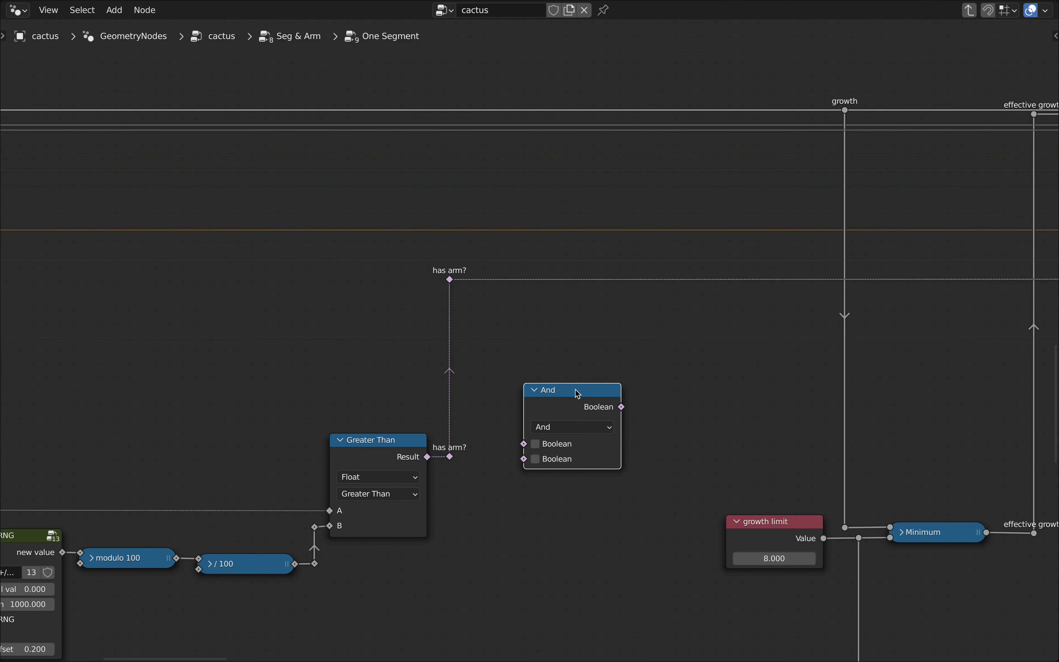
left_click_drag(569, 394, 563, 371)
Shift the second relative ID reroute horizontally along its link to just past the ID reroute feeding the RNG node
scroll(563, 371, "down", 2)
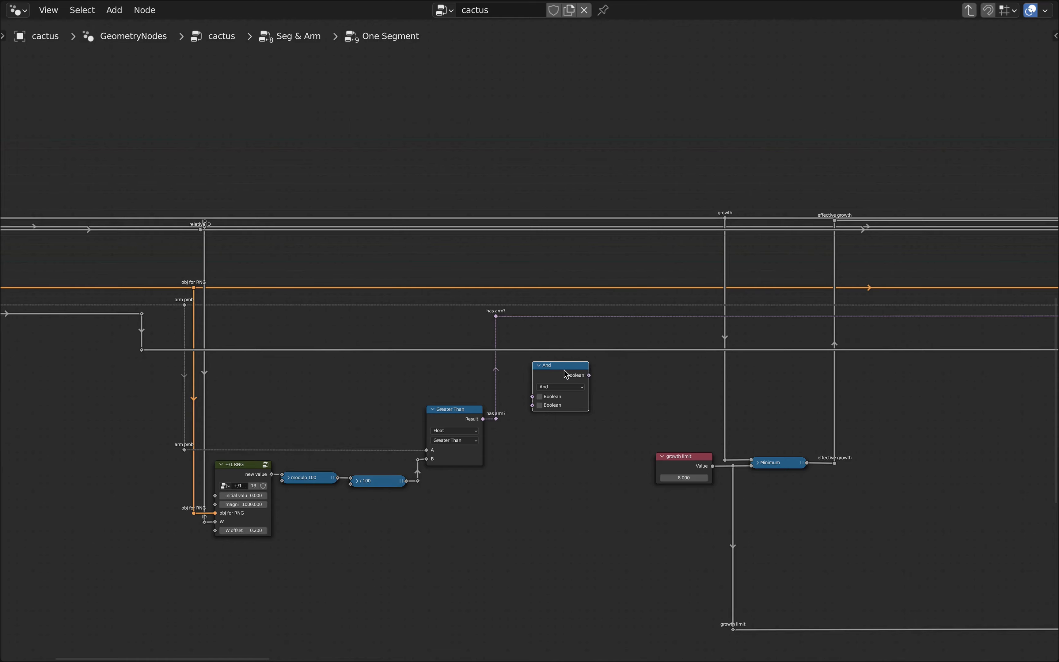
scroll(566, 374, "down", 1)
middle_click_drag(527, 368, 696, 371)
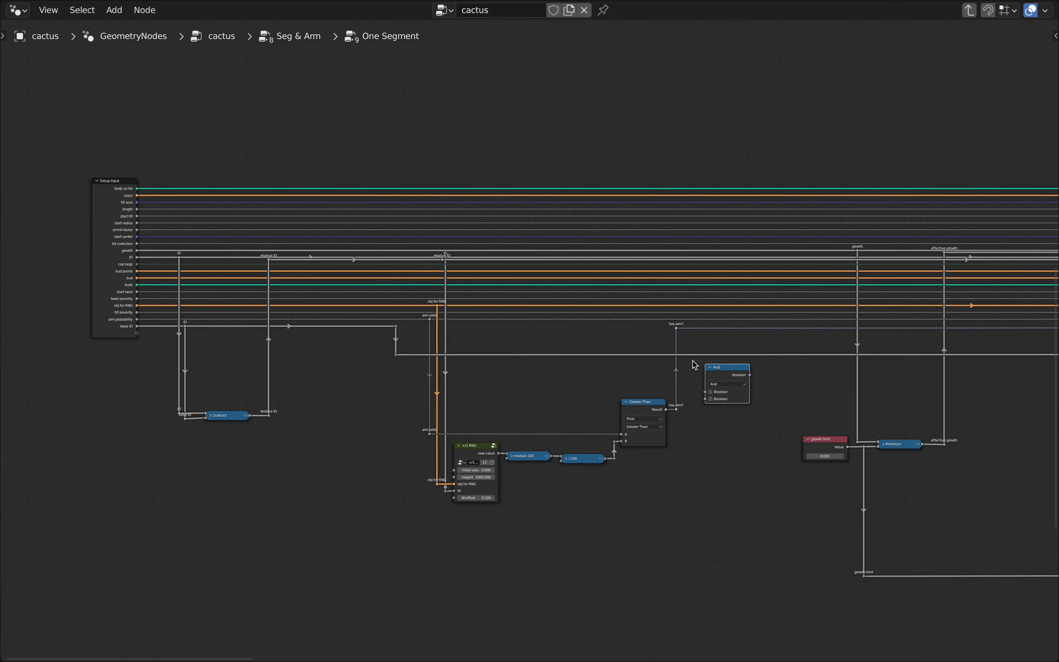
scroll(714, 375, "up", 2)
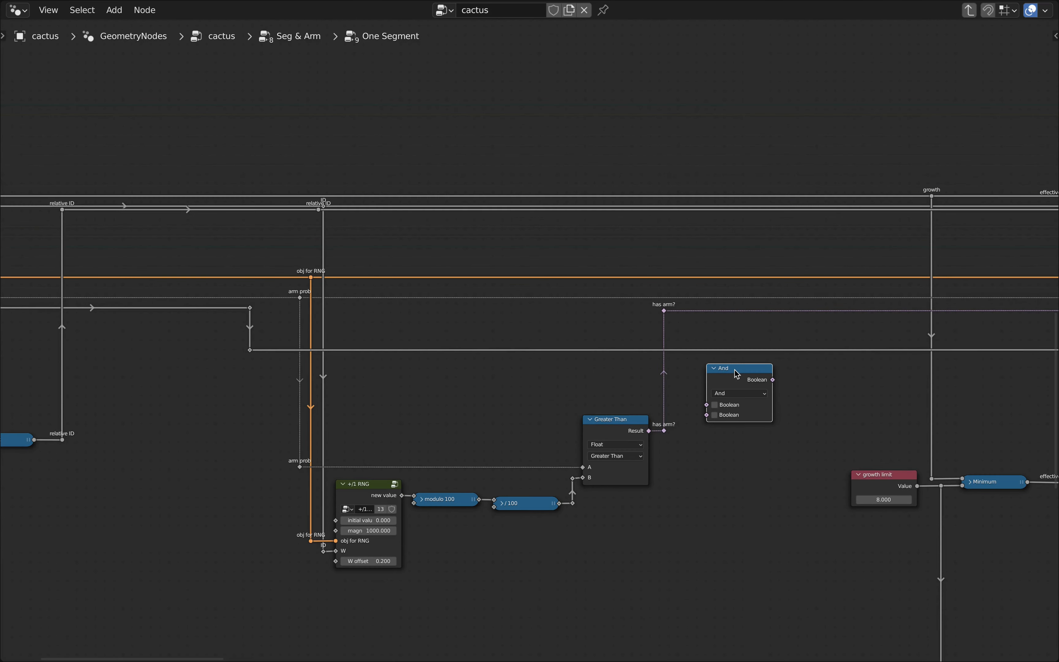
scroll(736, 373, "down", 1)
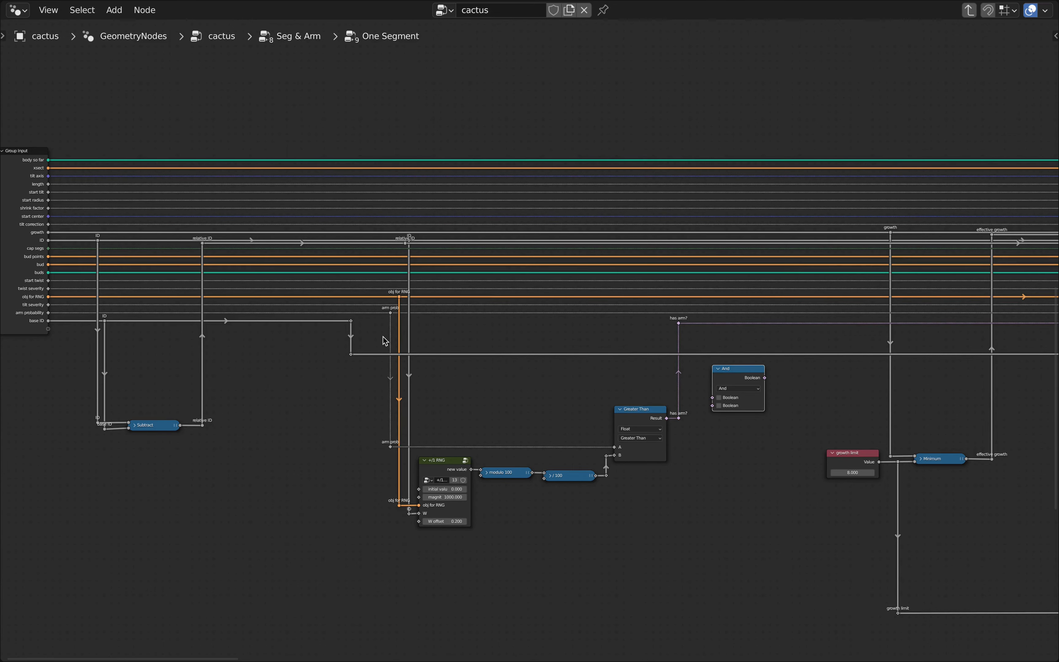
scroll(353, 356, "up", 1)
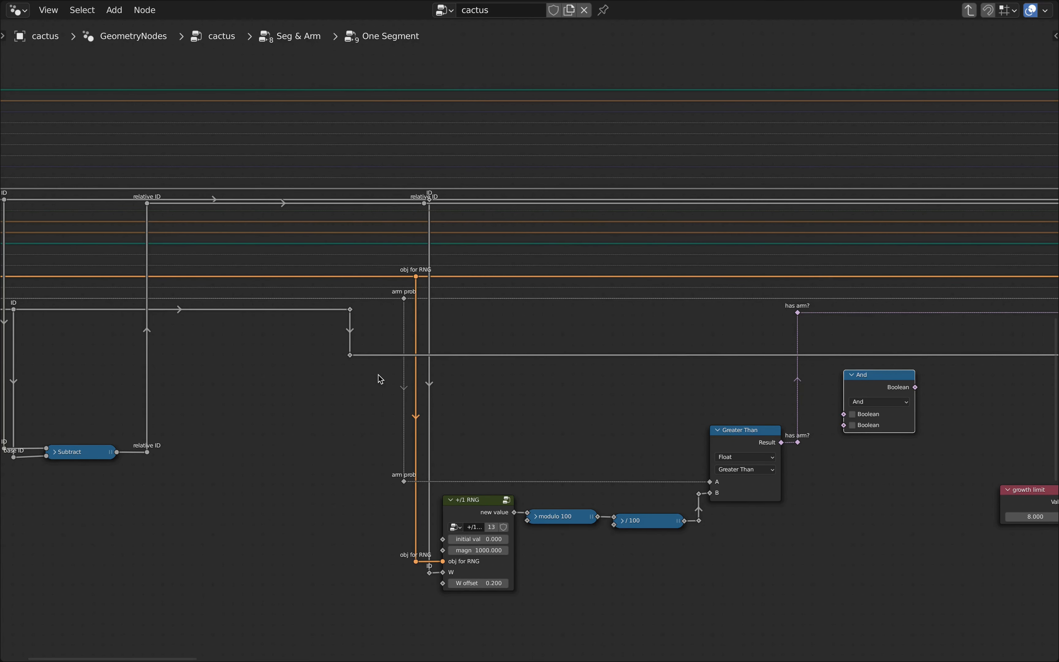
scroll(380, 379, "down", 1)
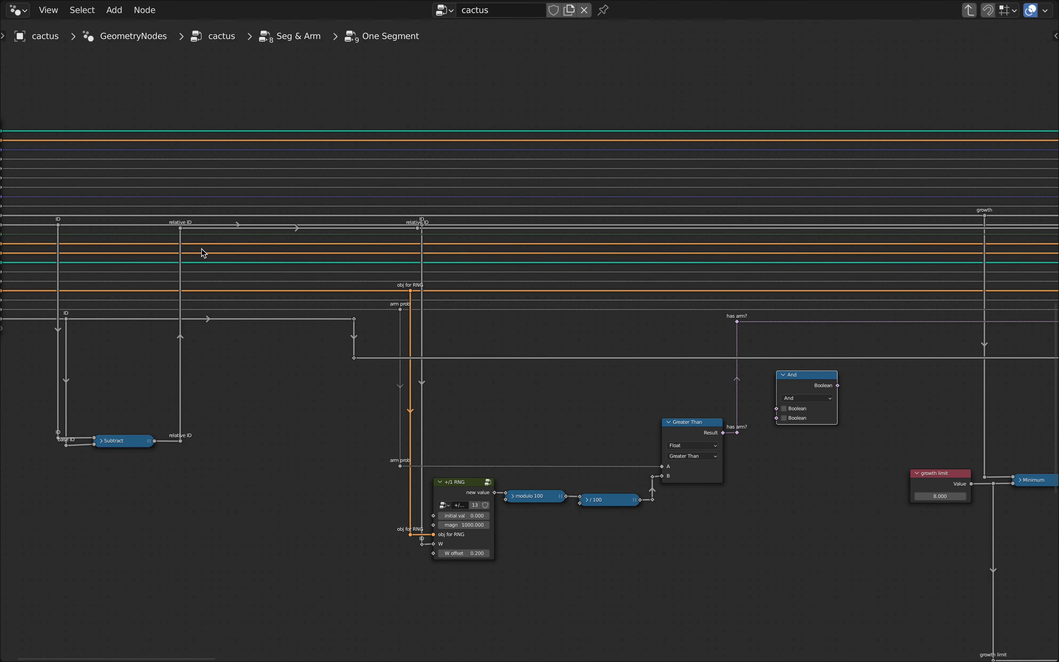
middle_click_drag(202, 249, 438, 250)
scroll(419, 224, "up", 2)
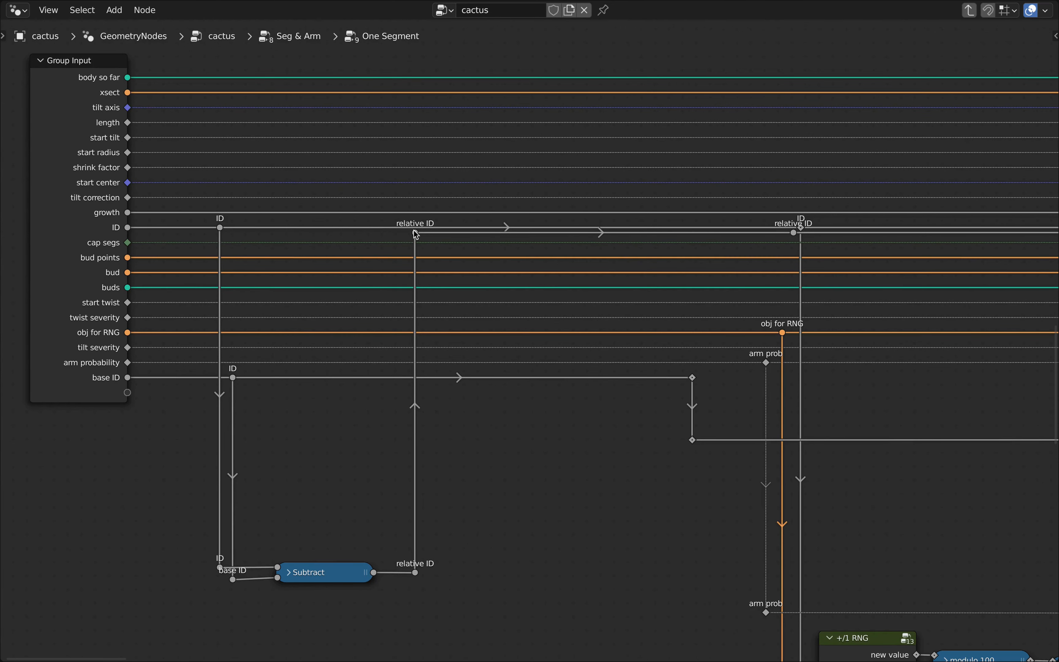
left_click(794, 234)
scroll(804, 247, "down", 2)
middle_click_drag(818, 252, 477, 259)
scroll(477, 260, "up", 2)
key("g")
key("x")
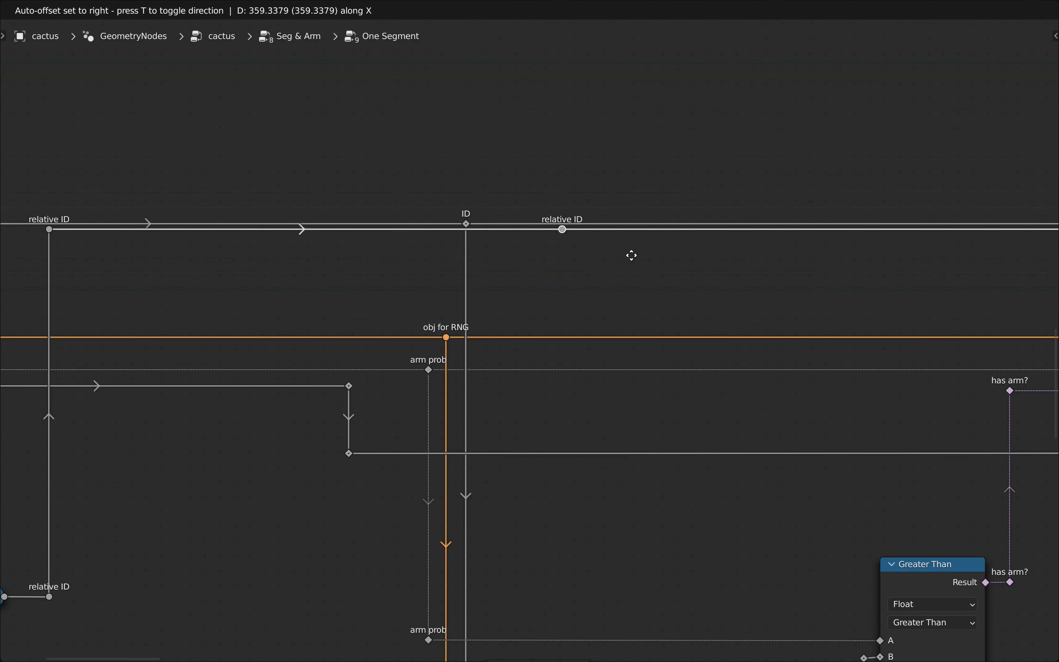
left_click(591, 260)
Duplicate the relative ID reroute straight down above the RNG nodes and link the original reroute to the copy
scroll(591, 261, "down", 2)
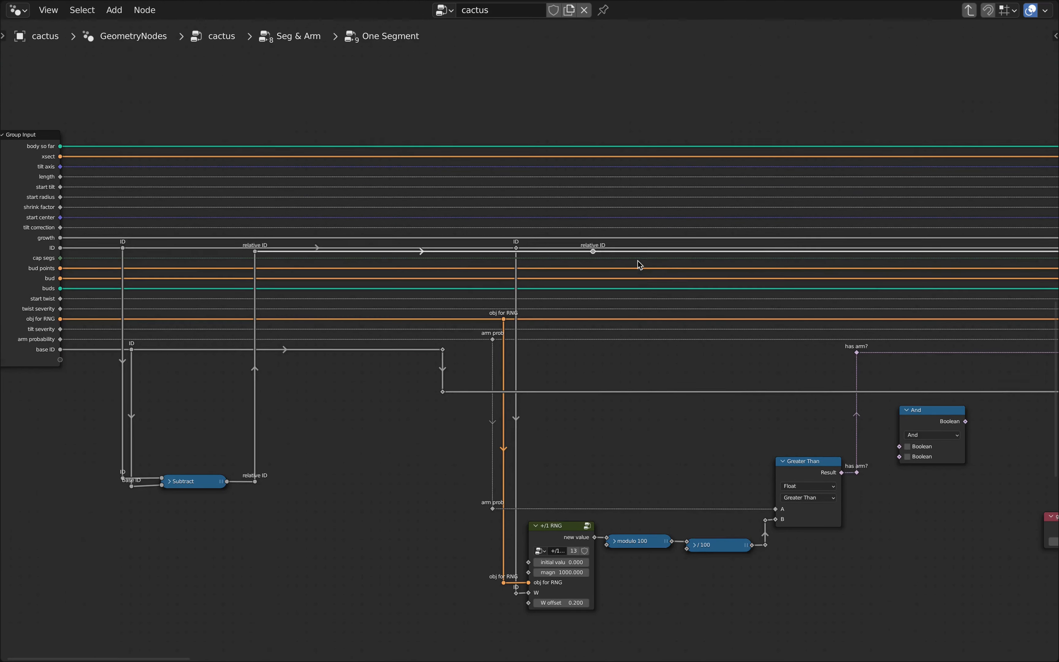
middle_click_drag(638, 265, 524, 205)
scroll(514, 199, "up", 2)
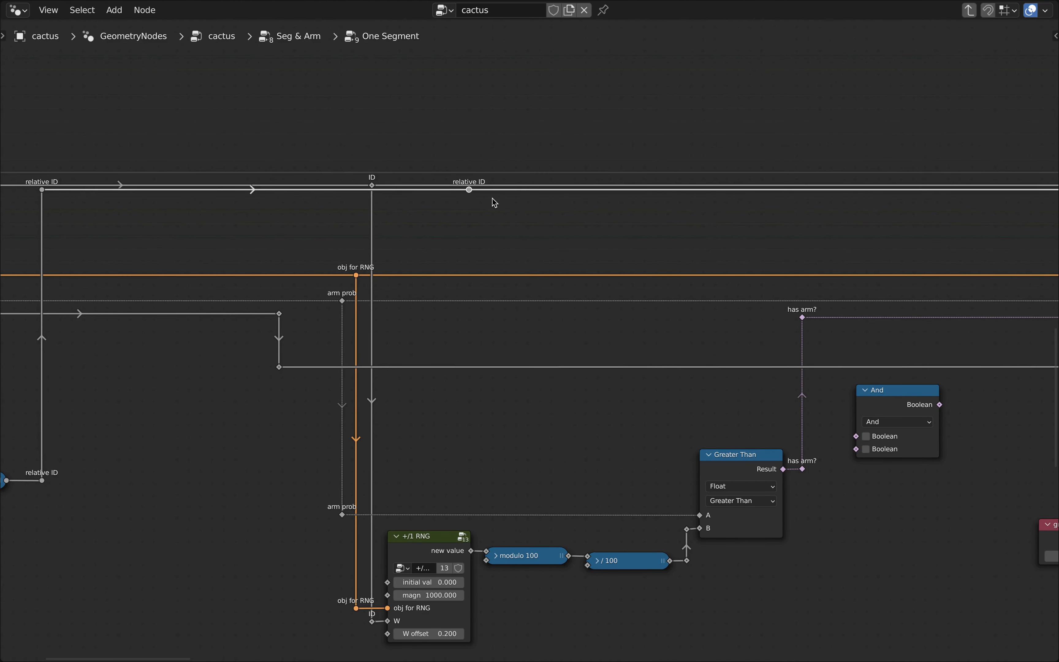
key("g")
key("y")
left_click(513, 450)
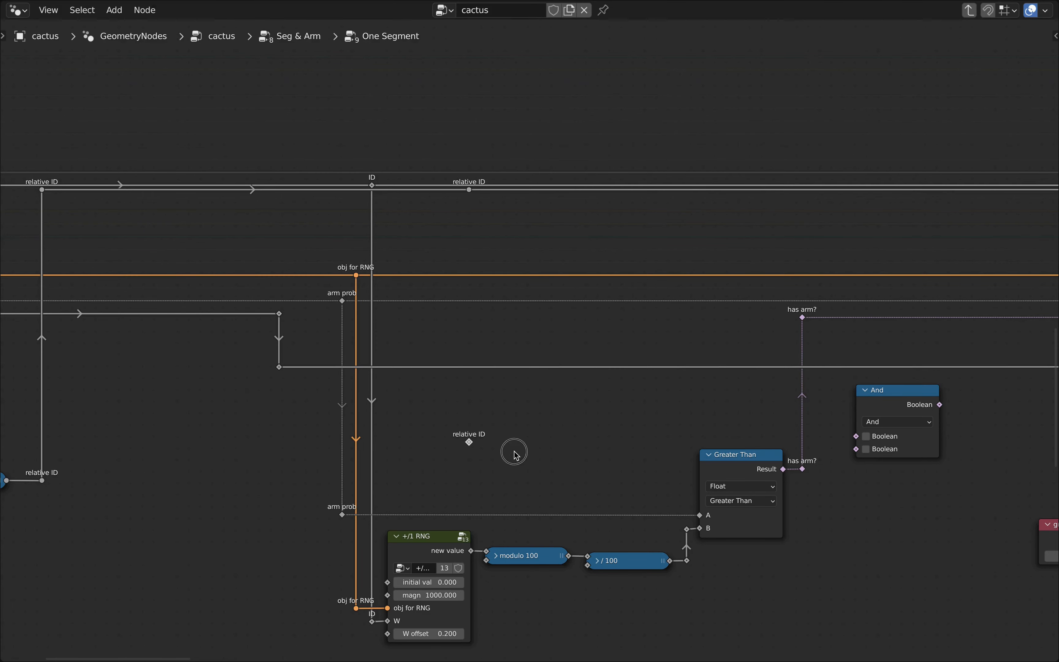
left_click_drag(470, 191, 470, 443)
Duplicate the Greater Than compare node and place the copy beside the lower relative ID reroute
left_click(744, 457)
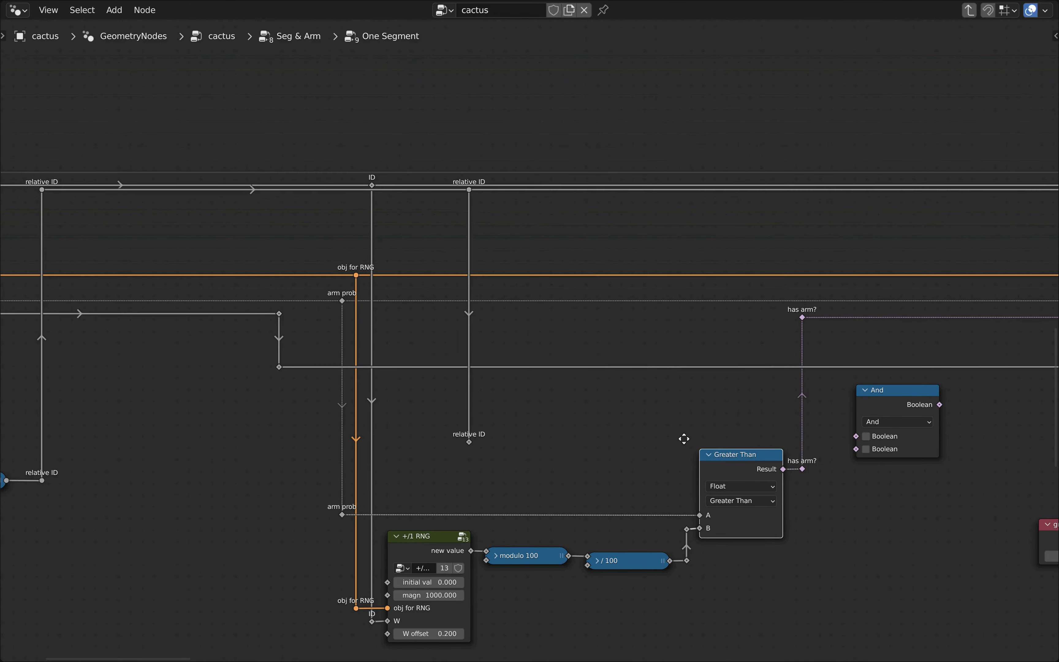
key("shift+d")
left_click(506, 439)
scroll(500, 450, "up", 2)
middle_click_drag(500, 450, 557, 391)
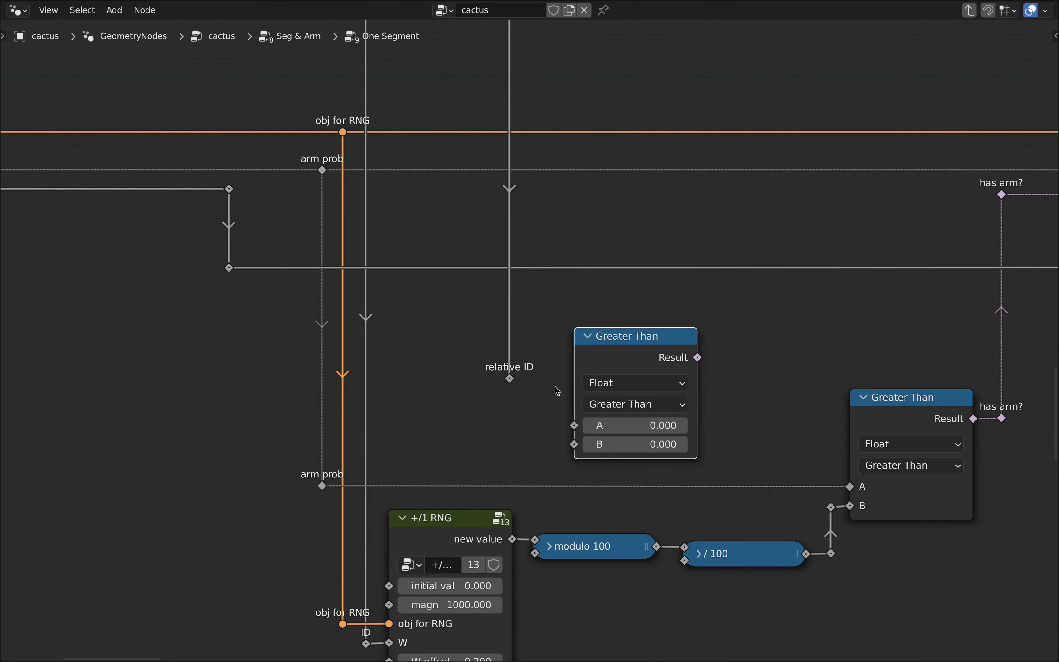
Link the relative ID reroute to input A of the duplicated compare node and set its operation to Greater Than or Equal
left_click_drag(511, 379, 574, 425)
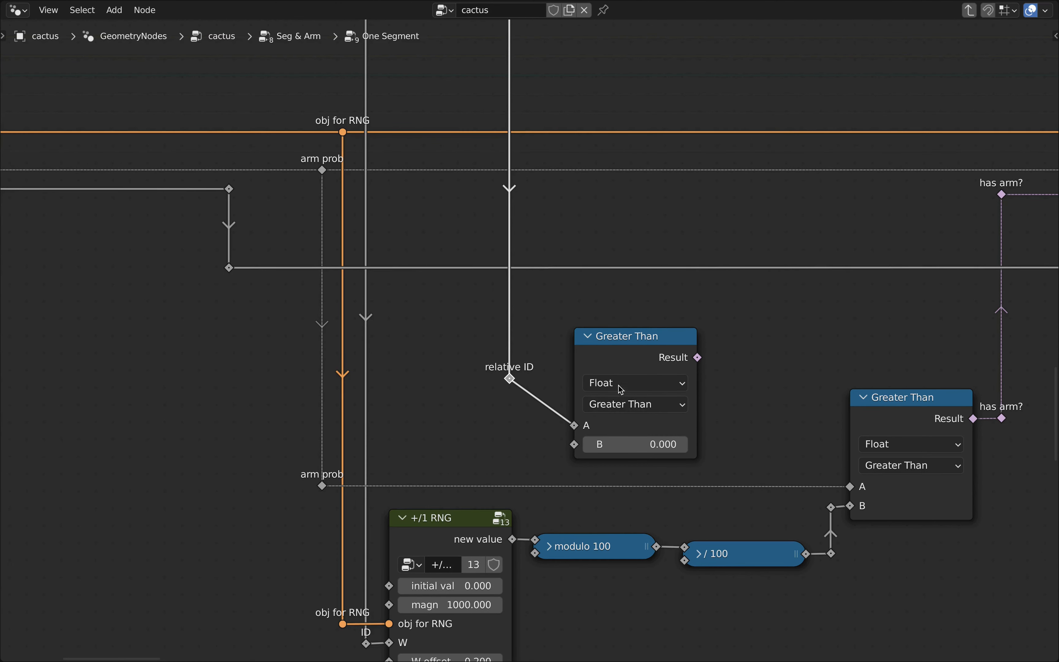
left_click(652, 405)
left_click(686, 483)
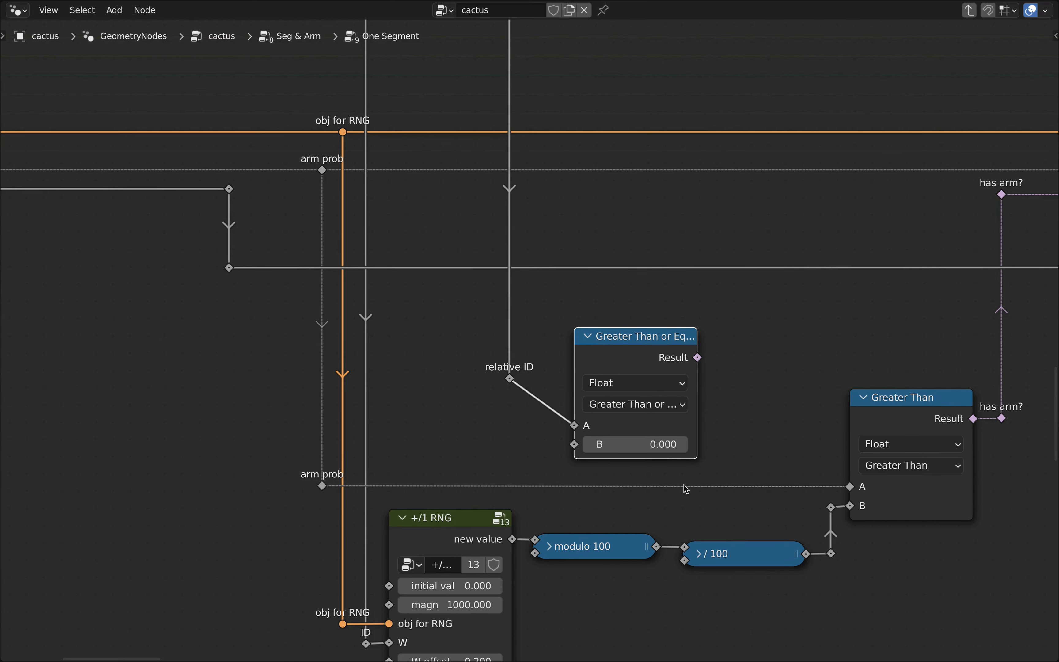
scroll(740, 328, "down", 5)
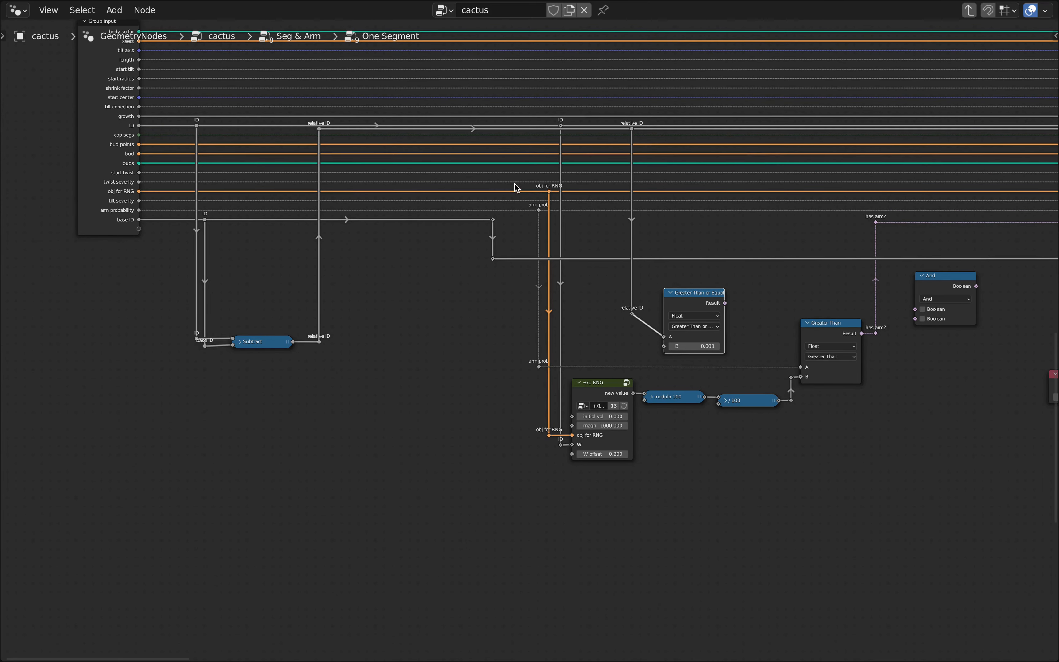
scroll(620, 135, "up", 2)
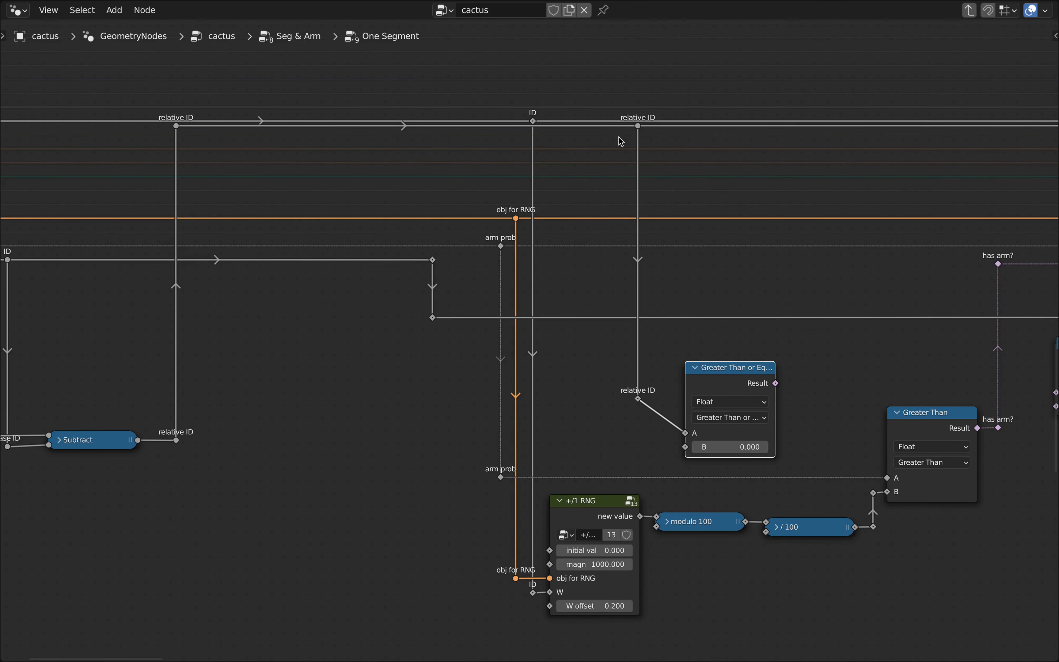
scroll(620, 147, "down", 1)
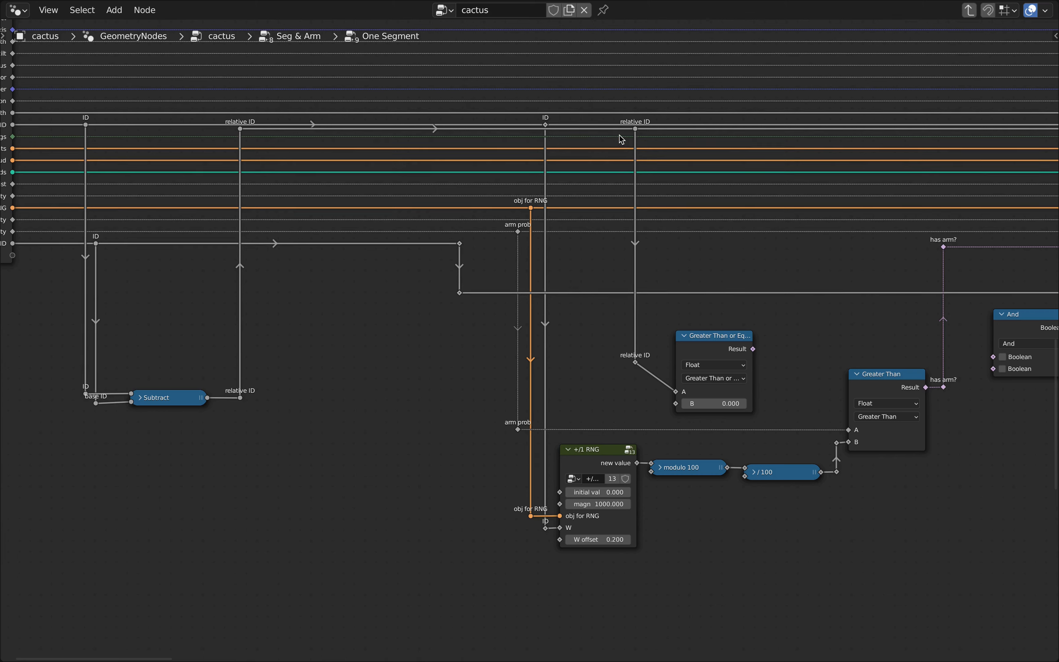
Add a reroute on the cap segs link, duplicate it straight down, link the two, and label the lower one cap segs
right_click_drag(618, 141, 620, 144, "shift")
key("shift+d")
key("y")
left_click(623, 341)
left_click_drag(619, 137, 620, 336)
left_click(619, 336)
right_click(620, 336)
left_click(590, 333)
type("cap segs")
key("Return")
Shift the cap segs reroute vertically to beside the Greater Than or Equal node and link it to input B
key("g")
key("y")
left_click(618, 383)
left_click_drag(620, 383, 678, 404)
Link the has arm? reroute and the Greater Than or Equal result to the And node's two Boolean inputs
scroll(725, 339, "down", 1)
middle_click_drag(725, 339, 501, 344)
scroll(552, 362, "up", 5)
left_click_drag(778, 404, 844, 377)
left_click_drag(514, 350, 844, 360)
Move the upper has arm? reroute horizontally past the And node and link the And output to it
scroll(1002, 339, "down", 5)
middle_click_drag(1003, 340, 662, 350)
scroll(662, 350, "up", 2)
left_click_drag(499, 259, 461, 239)
key("g")
key("x")
left_click(720, 262)
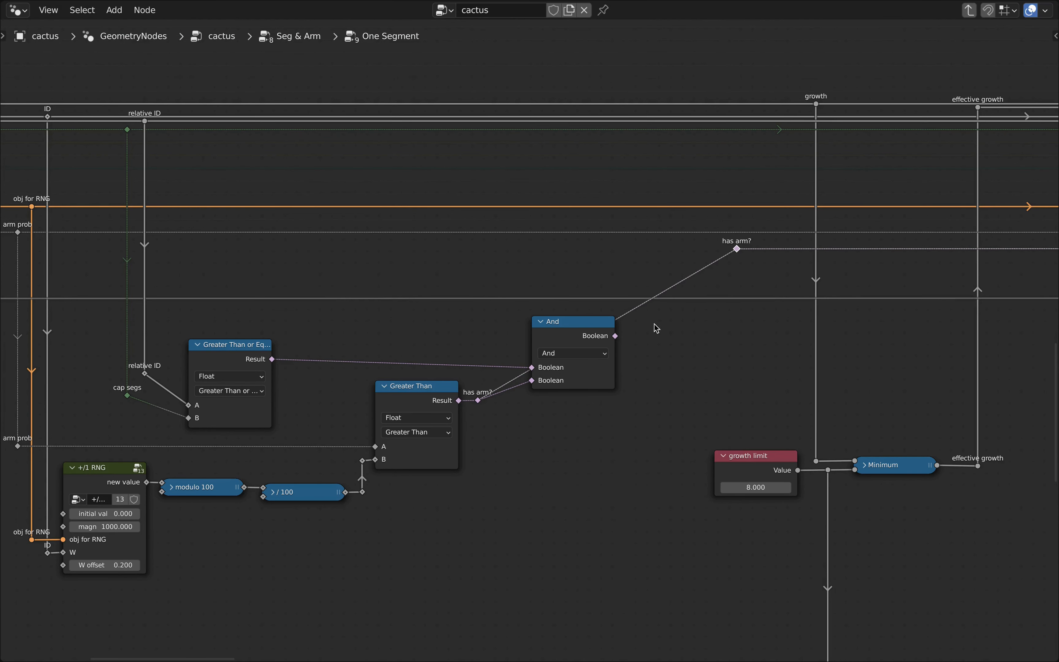
left_click_drag(615, 336, 740, 250)
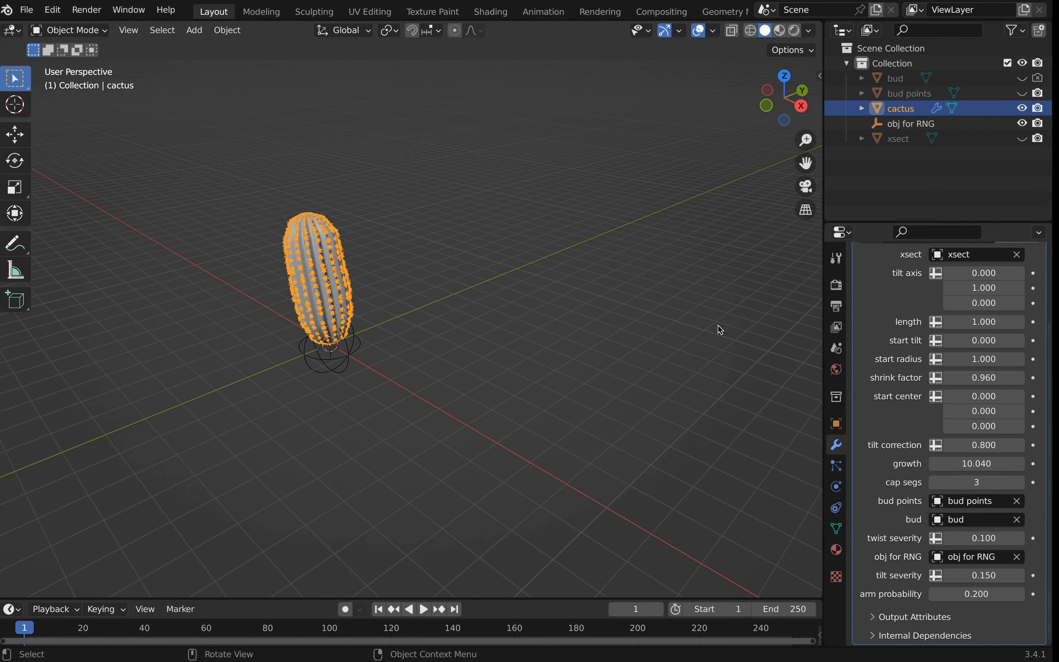
Orbit around the cactus and raise its growth to 13.100
middle_click_drag(348, 313, 467, 295)
middle_click_drag(468, 294, 466, 303)
mouse_move(974, 463)
left_mouse_down()
mouse_move(1011, 463)
mouse_move(977, 463)
left_mouse_up()
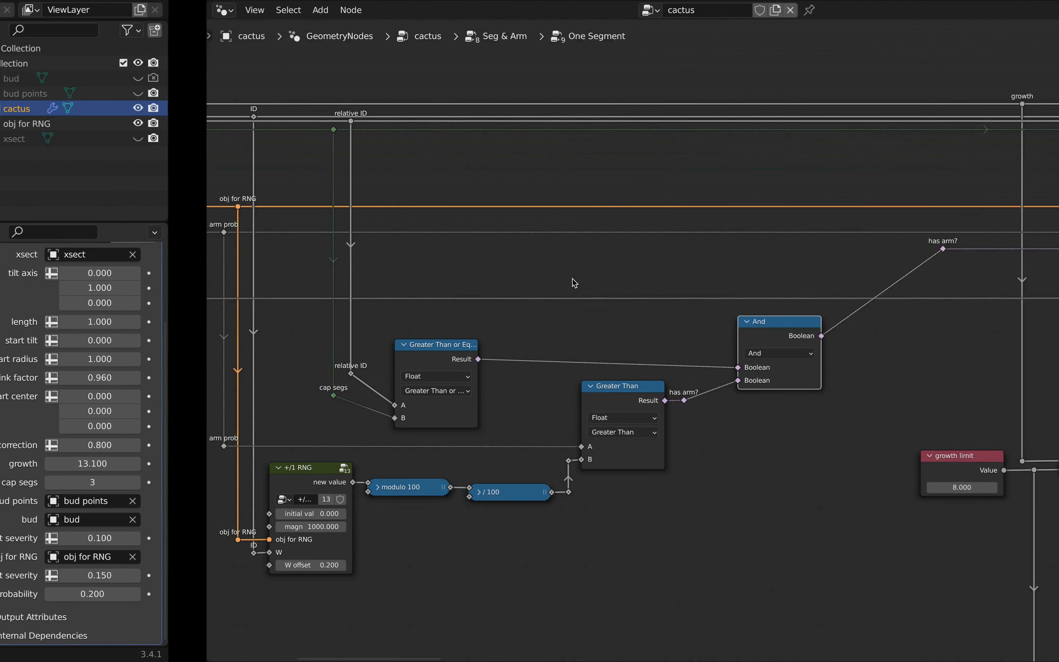
Add a reroute on the And output link and align it directly below the has arm? reroute, level with the output
key("ctrl+space")
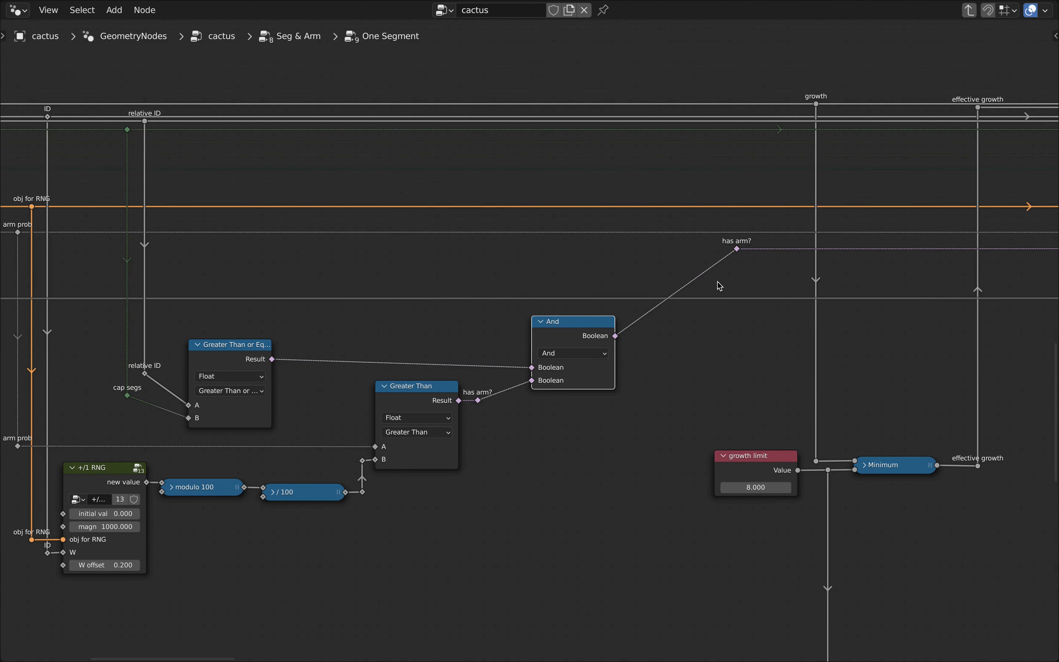
scroll(728, 276, "up", 4)
right_click_drag(728, 281, 670, 262, "shift")
left_click_drag(714, 199, 793, 372)
scroll(794, 265, "down", 5)
key("g")
key("x")
left_click(695, 274)
scroll(657, 324, "up", 8)
scroll(684, 267, "down", 14)
key("g")
key("y")
left_click(681, 264)
Add a reroute on the link into And's second Boolean input and place it directly above the lower has arm? reroute
scroll(577, 299, "up", 7)
right_click_drag(558, 315, 569, 294, "shift")
key("g")
left_click(567, 293)
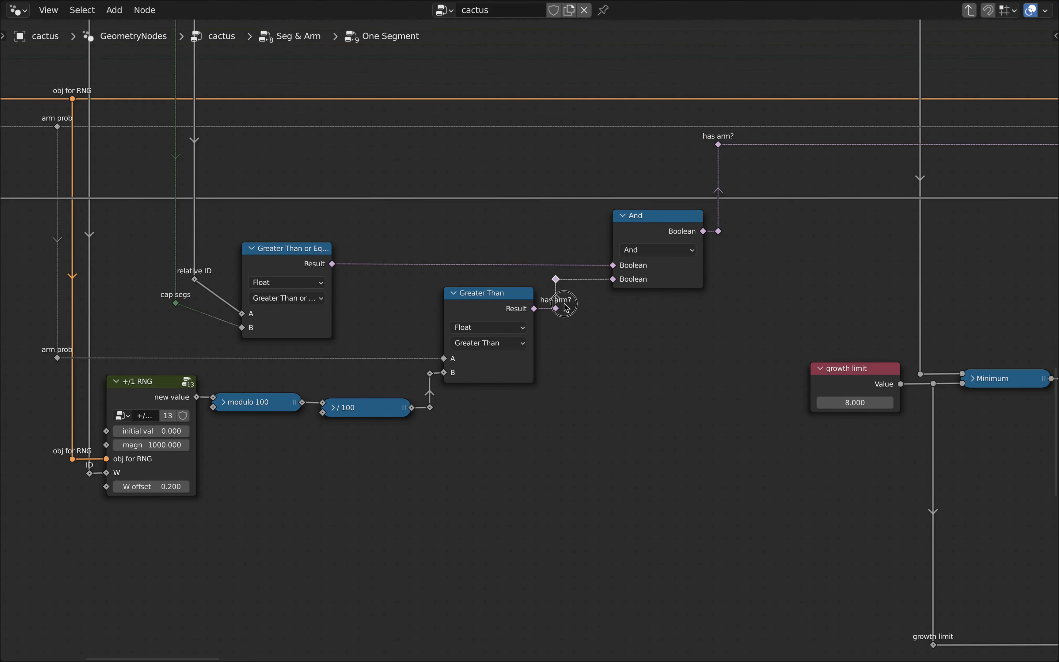
Move the And node and its output reroutes horizontally closer to the Greater Than node and fine-tune the vertical alignment
left_click_drag(583, 347, 755, 112)
key("g")
key("x")
left_click(751, 251)
scroll(465, 251, "up", 12)
key("g")
key("y")
left_click(476, 277)
Move the Greater Than or Equal node with its relative ID and cap segs reroutes horizontally closer to the Greater Than node
scroll(503, 279, "down", 14)
left_click_drag(569, 303, 468, 277)
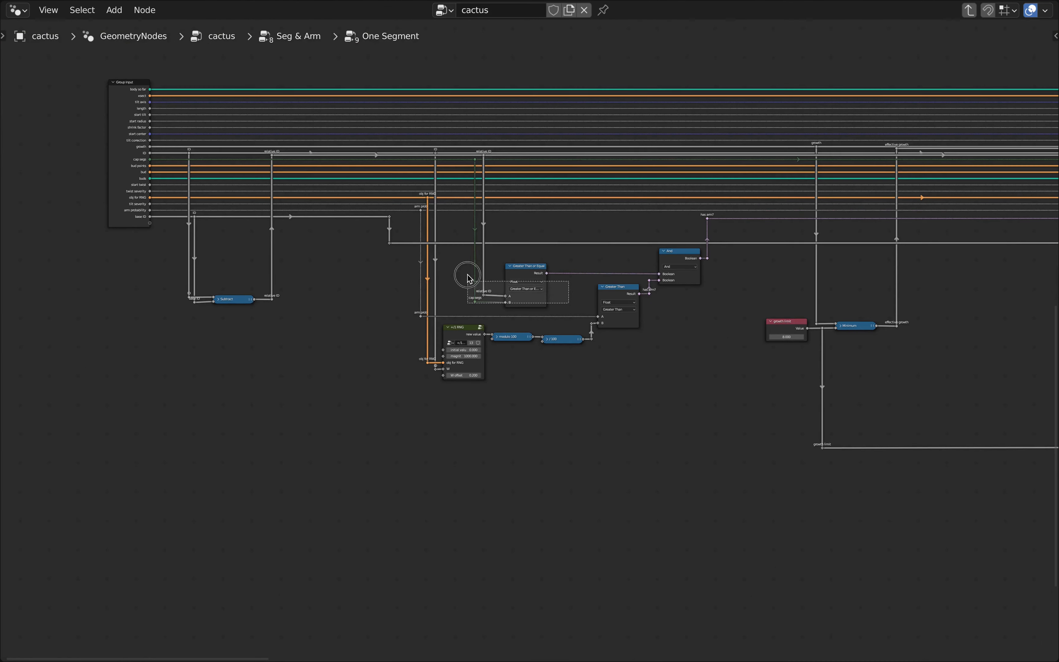
key("g")
key("x")
Examine the One Segment node network, especially the arm condition nodes and the growth limit value node
scroll(503, 271, "down", 4)
scroll(505, 270, "down", 12)
scroll(627, 392, "up", 14)
scroll(637, 389, "down", 7)
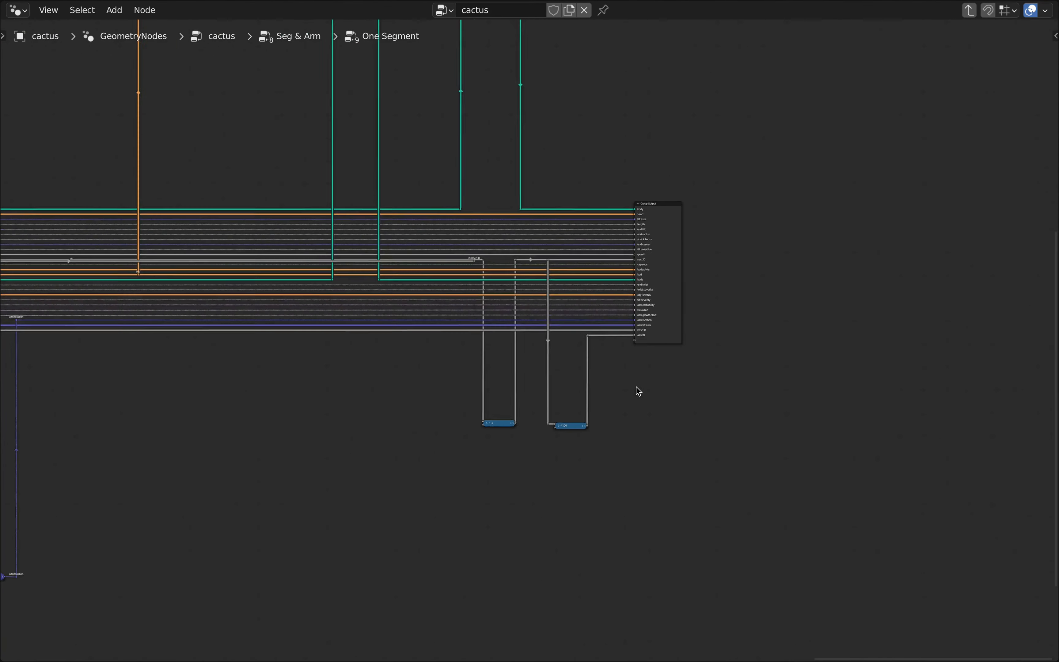
middle_click_drag(441, 405, 849, 393)
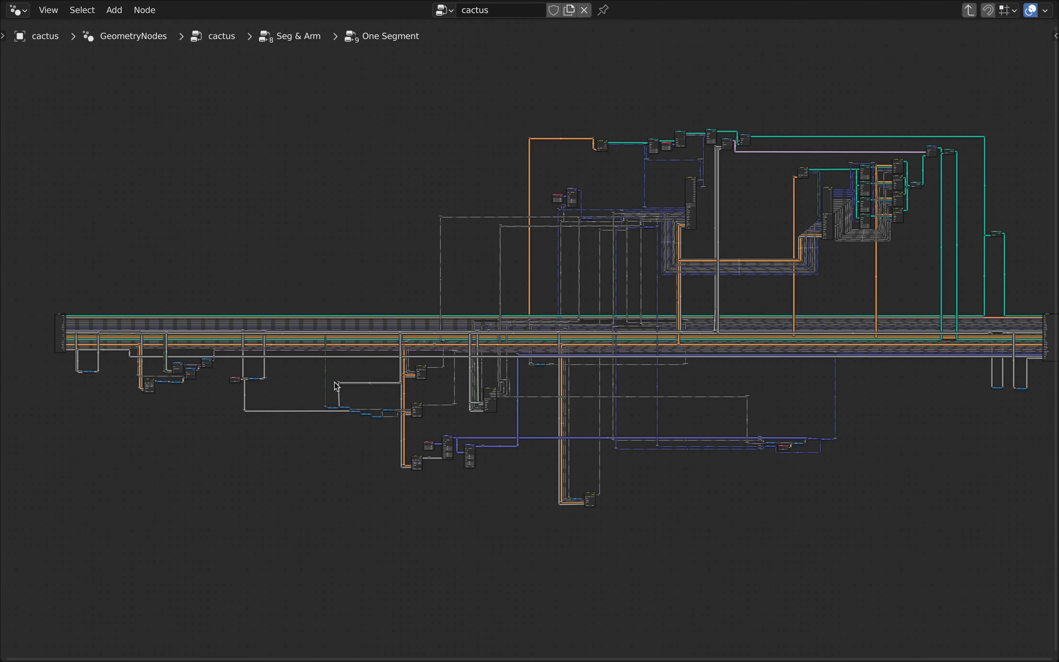
scroll(231, 381, "up", 8)
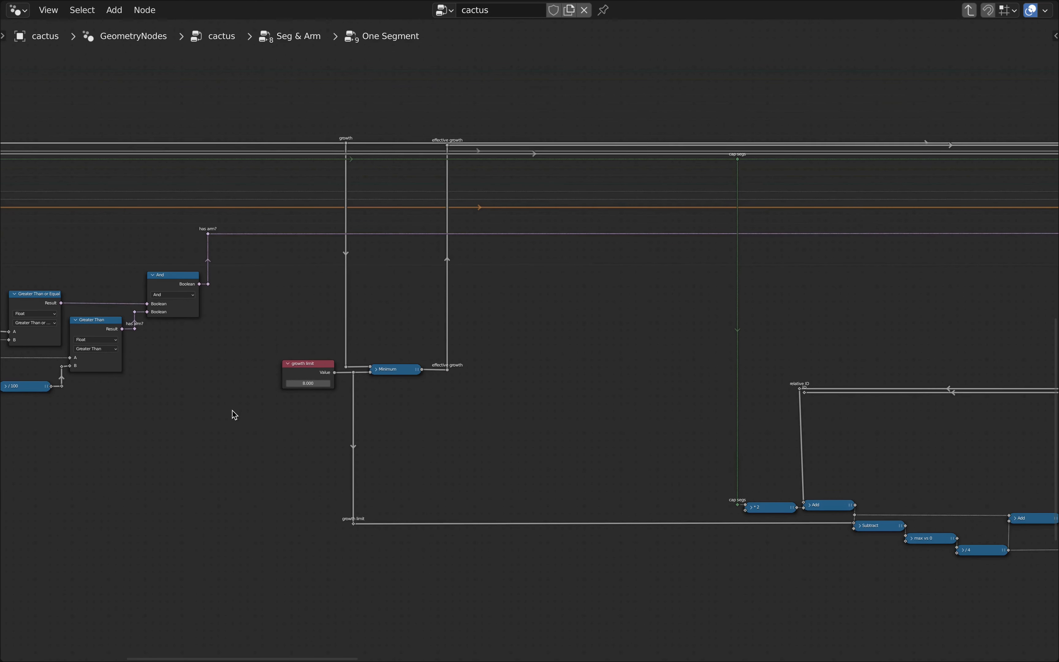
middle_click_drag(258, 433, 547, 384)
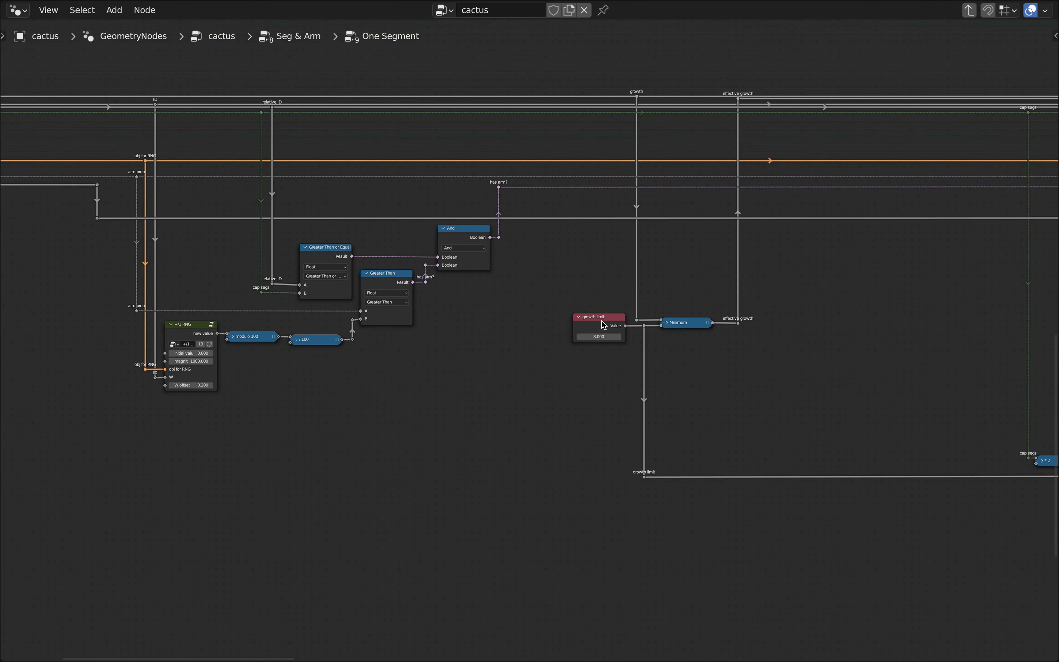
scroll(601, 307, "up", 3)
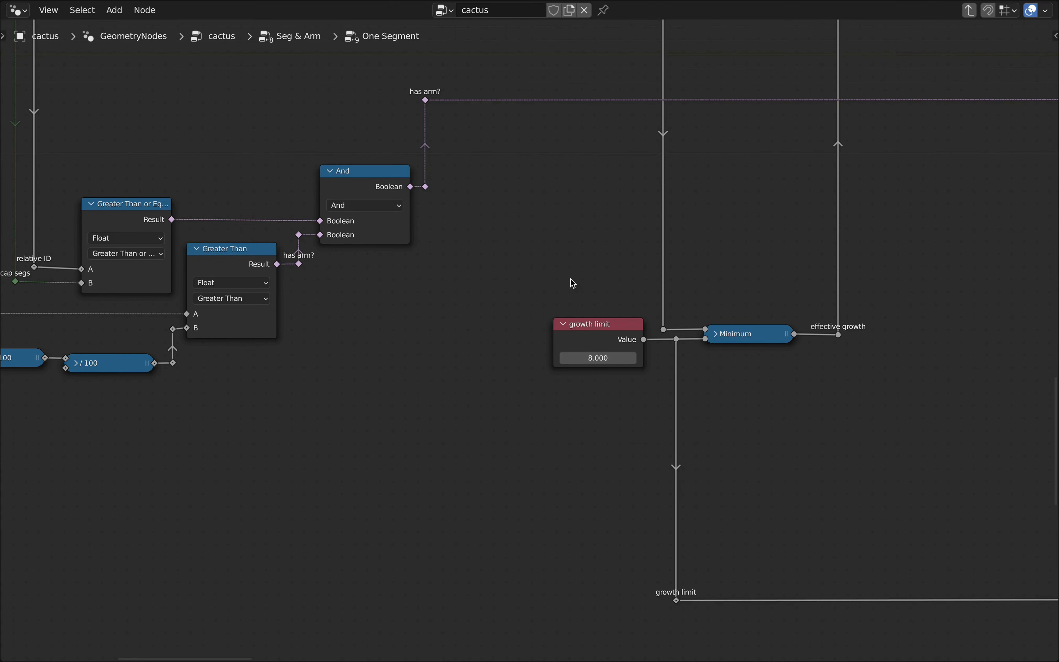
scroll(571, 282, "down", 5)
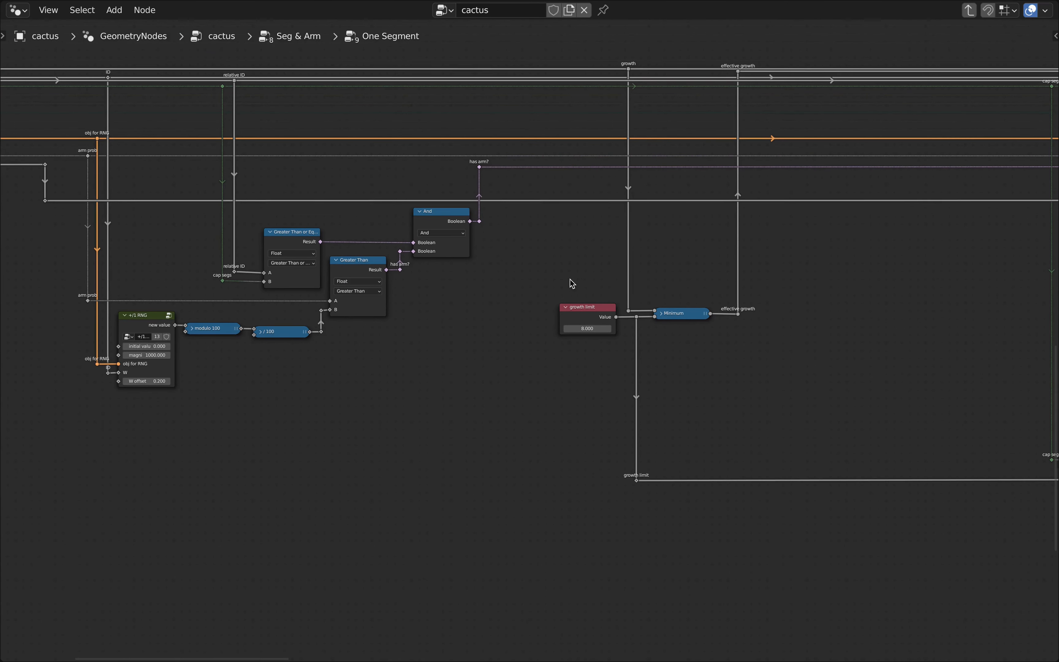
middle_click_drag(568, 263, 666, 311)
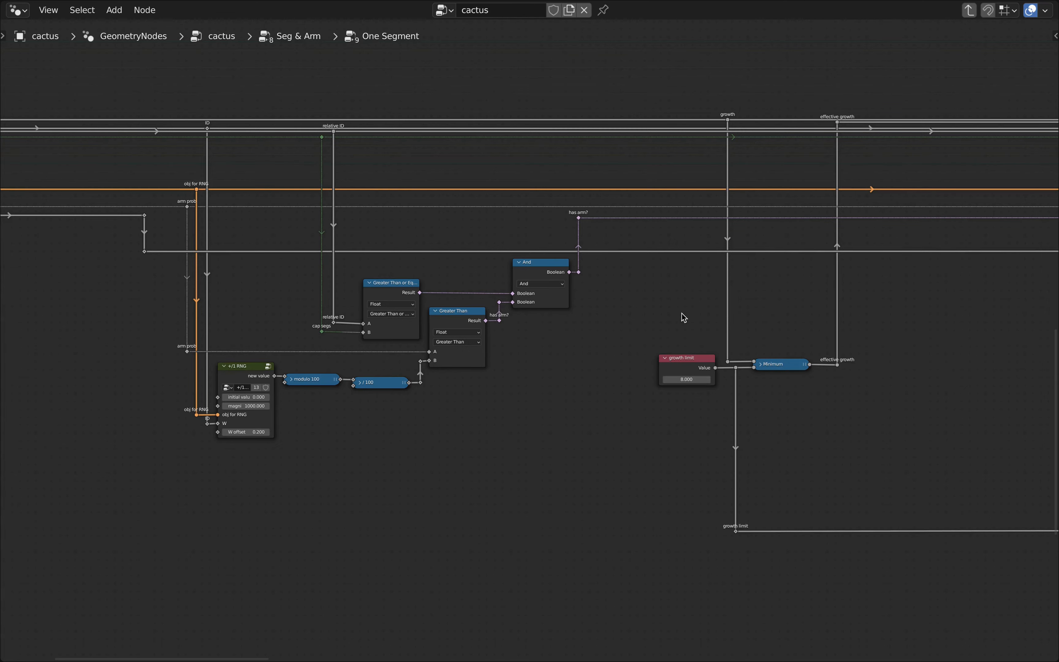
scroll(656, 311, "down", 2)
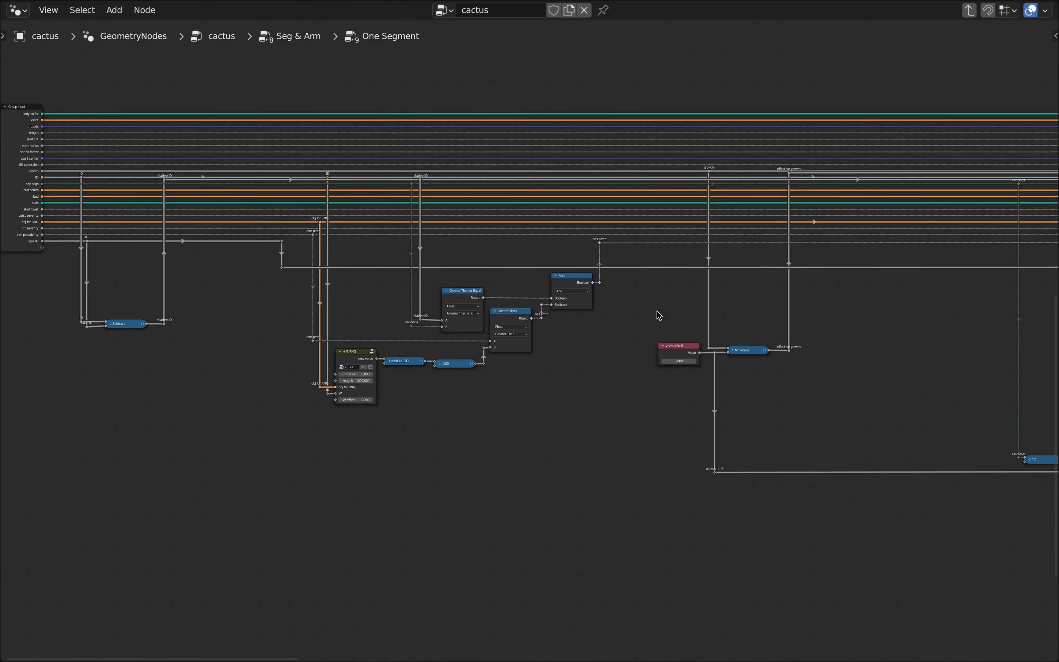
scroll(730, 286, "up", 3)
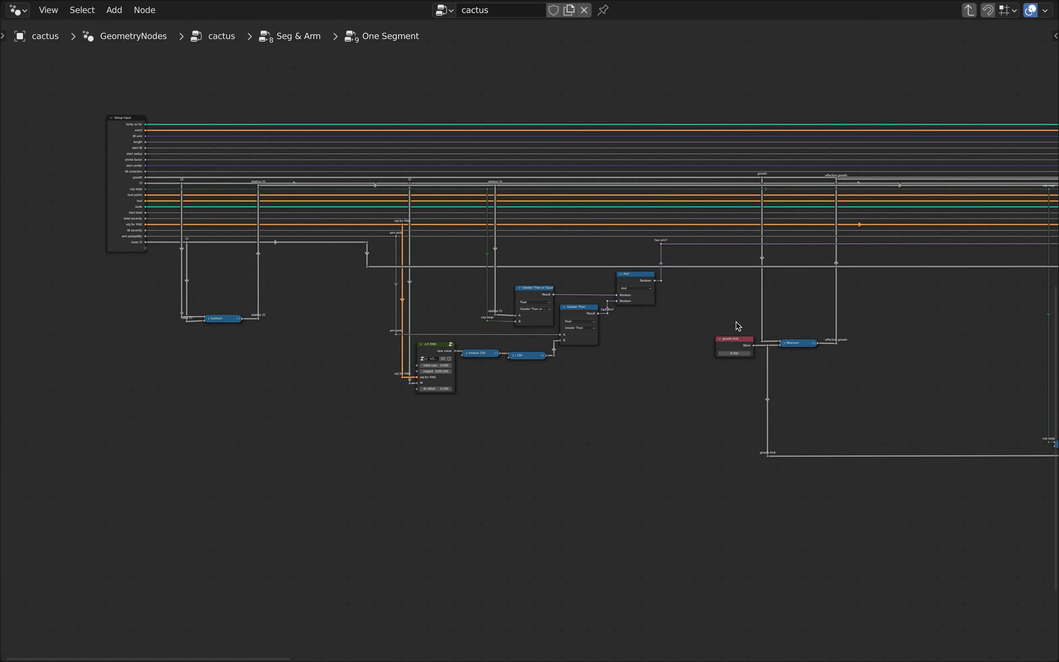
scroll(737, 323, "up", 2)
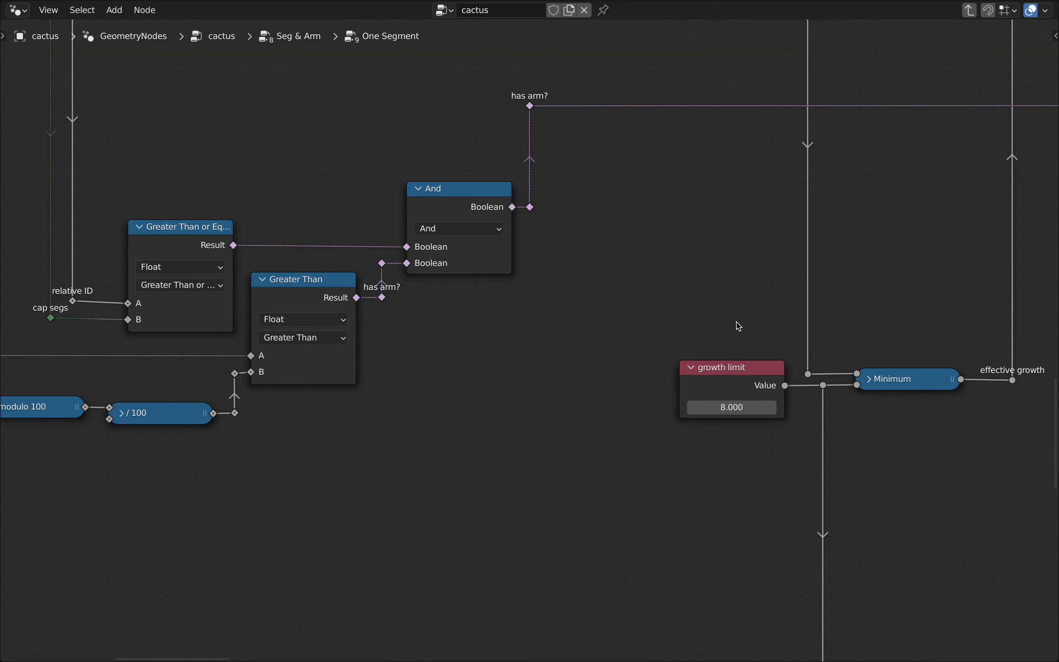
left_click(722, 370)
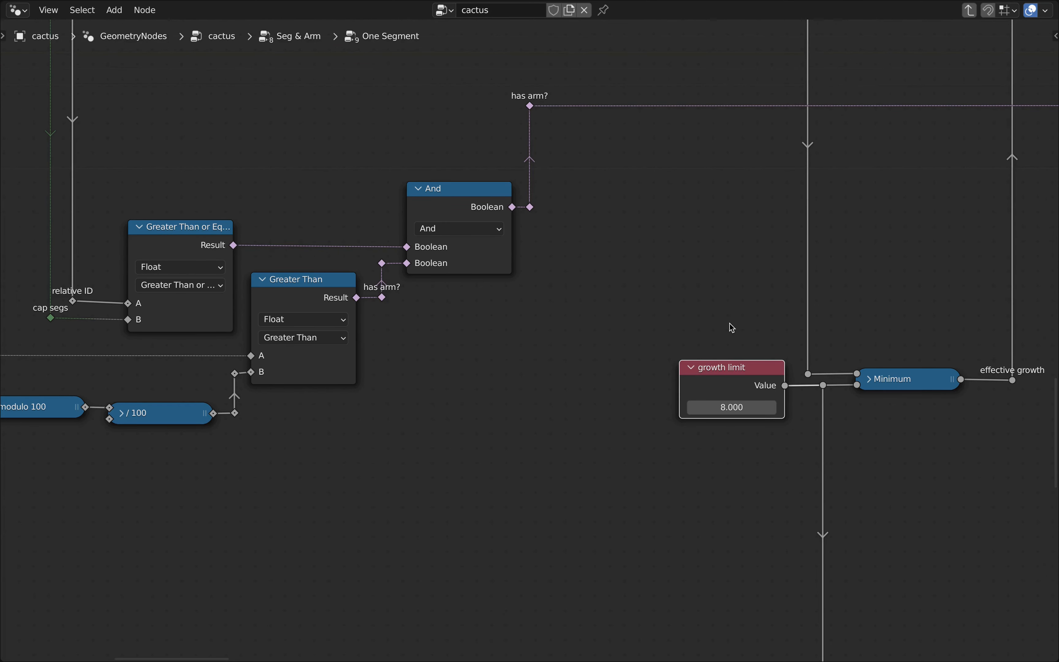
scroll(730, 326, "down", 3)
middle_click_drag(620, 331, 809, 304)
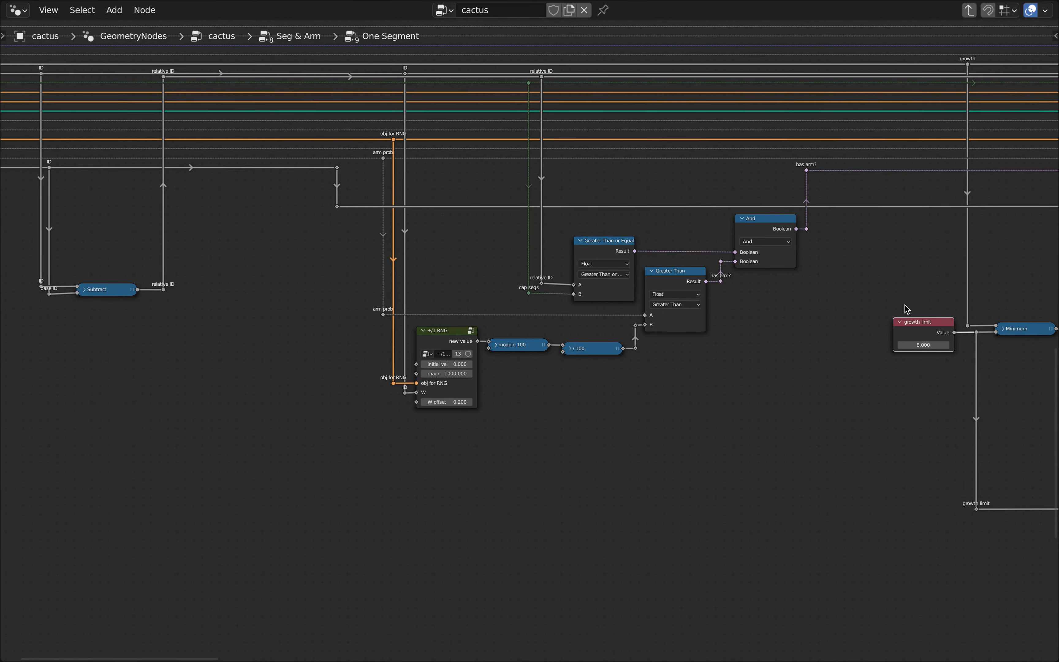
scroll(905, 305, "down", 2)
middle_click_drag(905, 306, 820, 361)
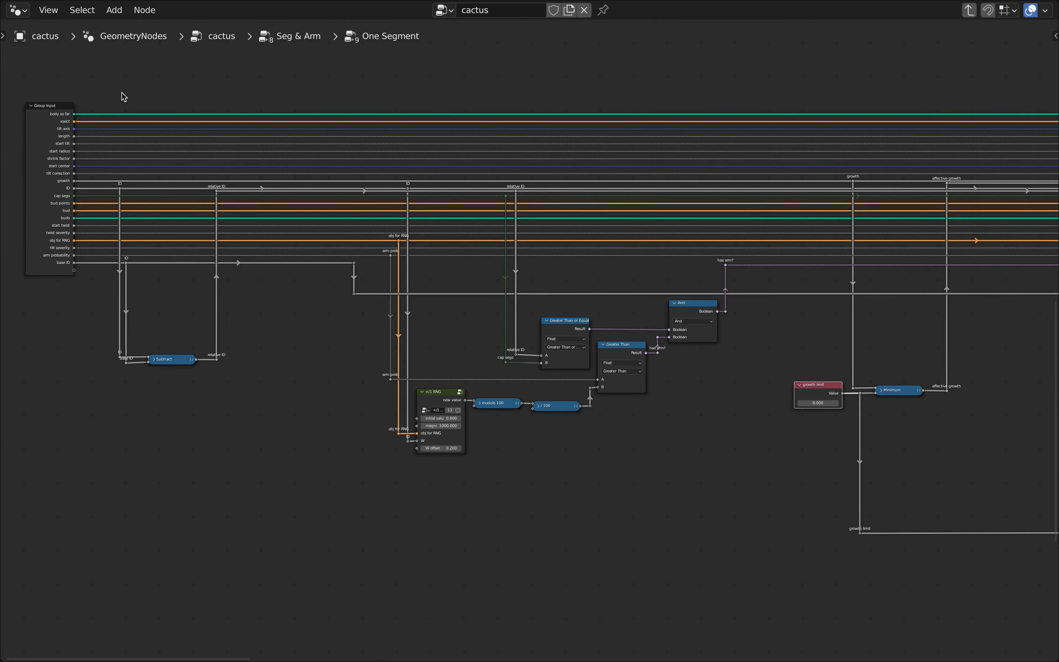
Add a Float group input named growth limit to the One Segment group
left_click(48, 110)
key("n")
left_click(1024, 52)
left_click(996, 165)
type("growth")
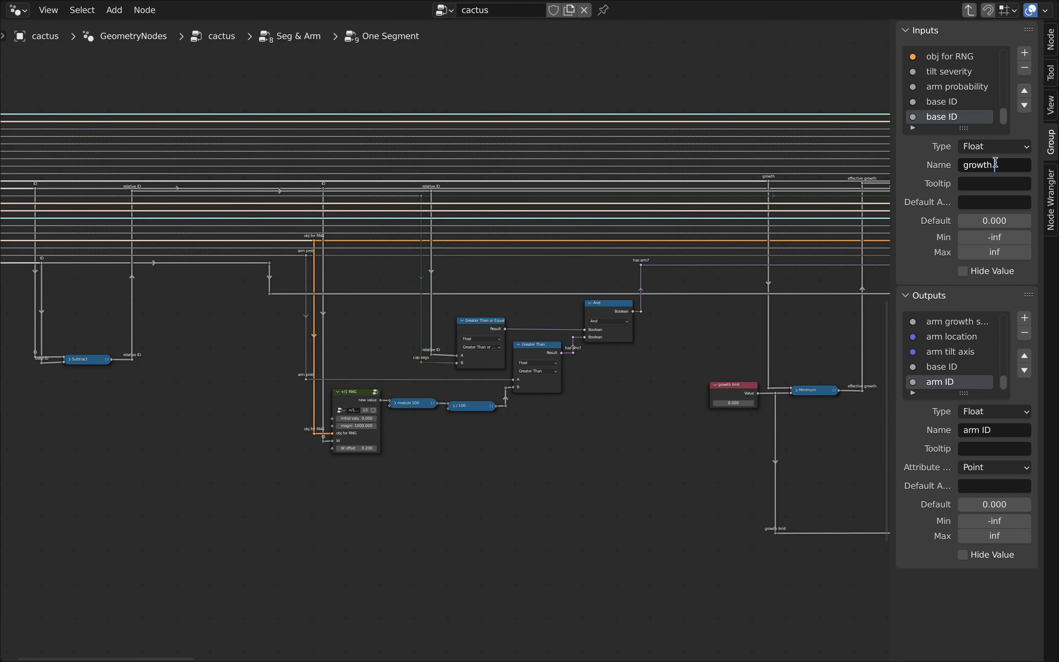
type(" limit")
key("Return")
Add a Float group output named growth limit to the One Segment group
left_click(1024, 318)
double_click(996, 430)
type("growth limit")
key("Return")
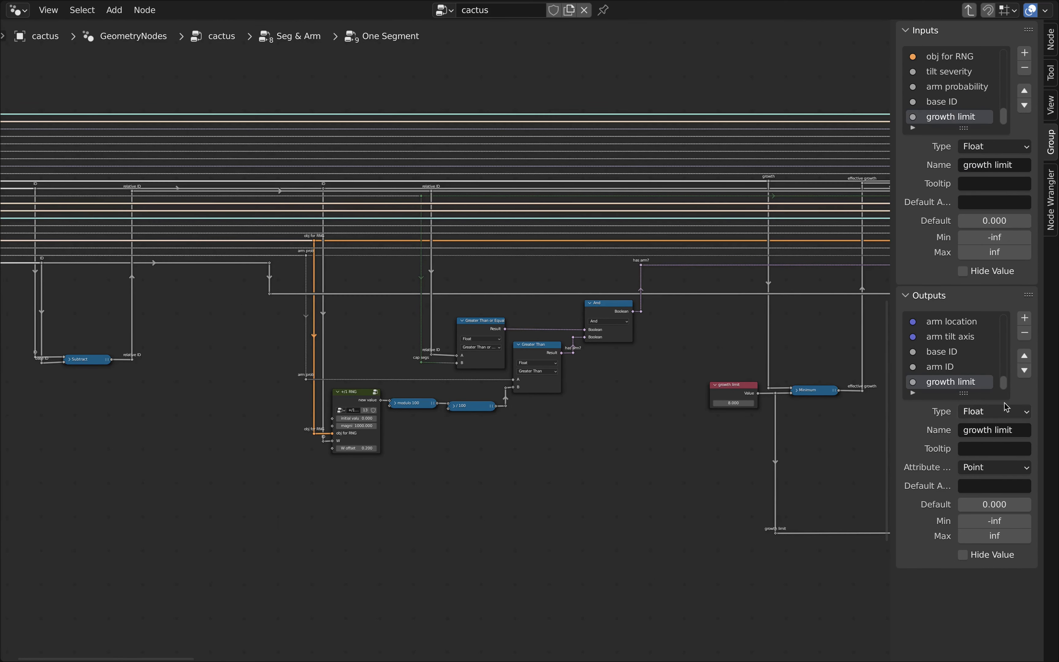
key("n")
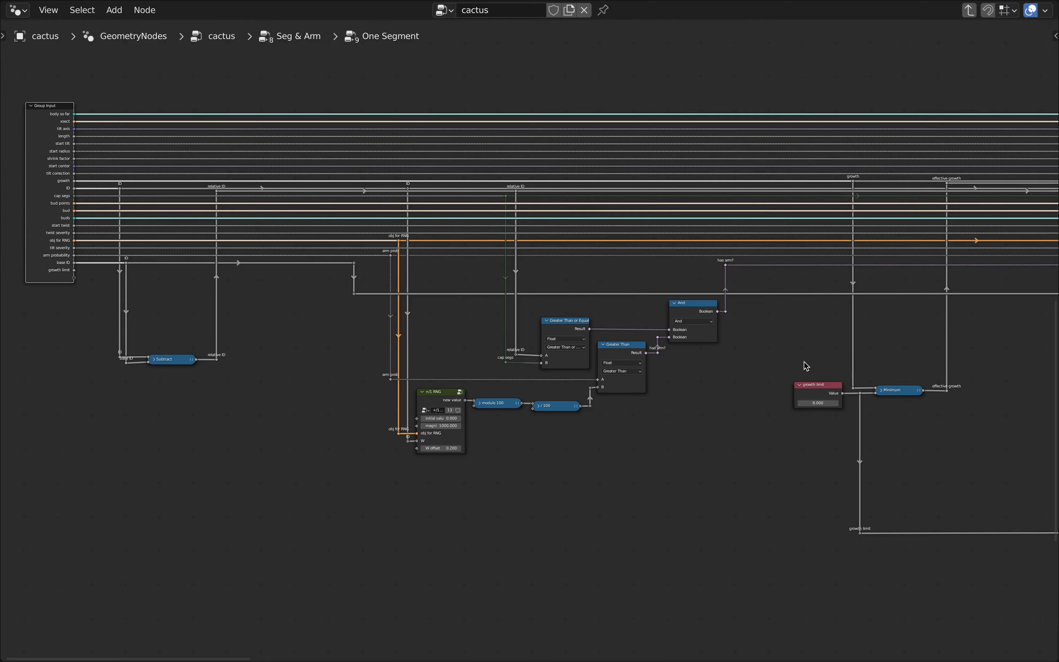
Link the Group Input's growth limit socket to the Group Output's growth limit socket
scroll(731, 367, "down", 3)
middle_click_drag(755, 362, 746, 361)
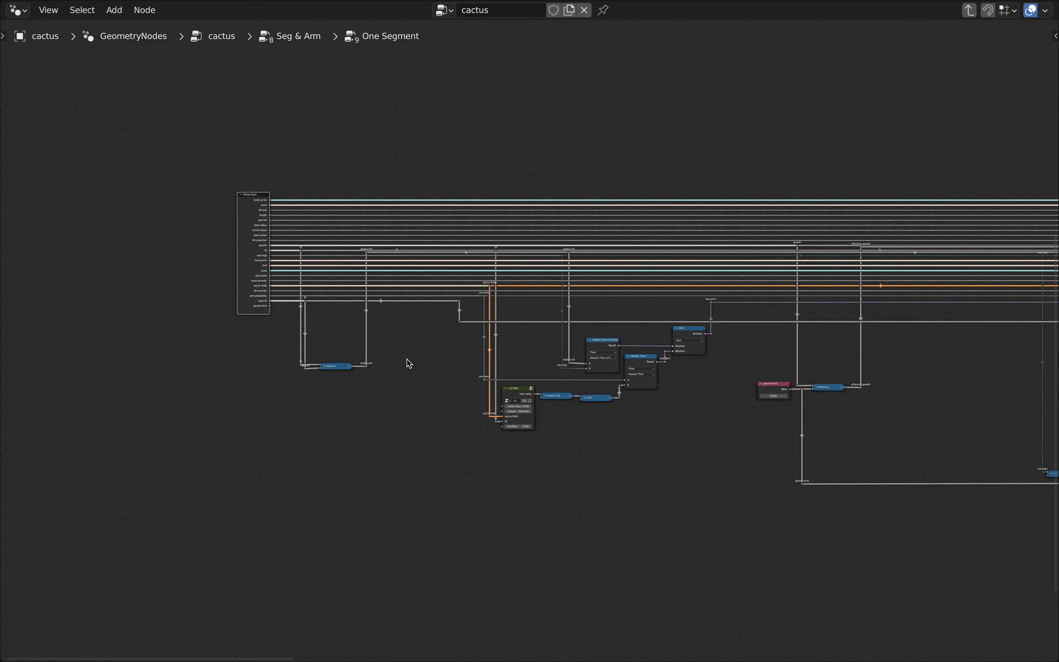
scroll(407, 362, "up", 1)
scroll(326, 326, "up", 2)
middle_click_drag(418, 336, 304, 349)
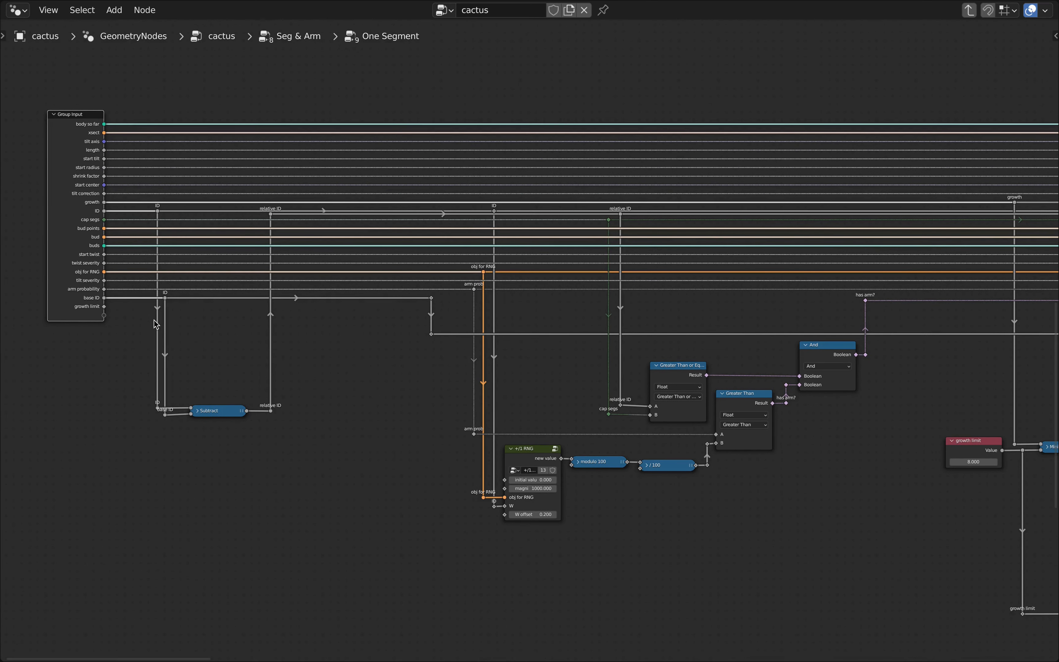
left_click_drag(104, 307, 615, 354)
Add a reroute on the growth limit link near the Group Output and label it growth limit
scroll(564, 354, "up", 4)
right_click_drag(589, 329, 603, 362, "shift")
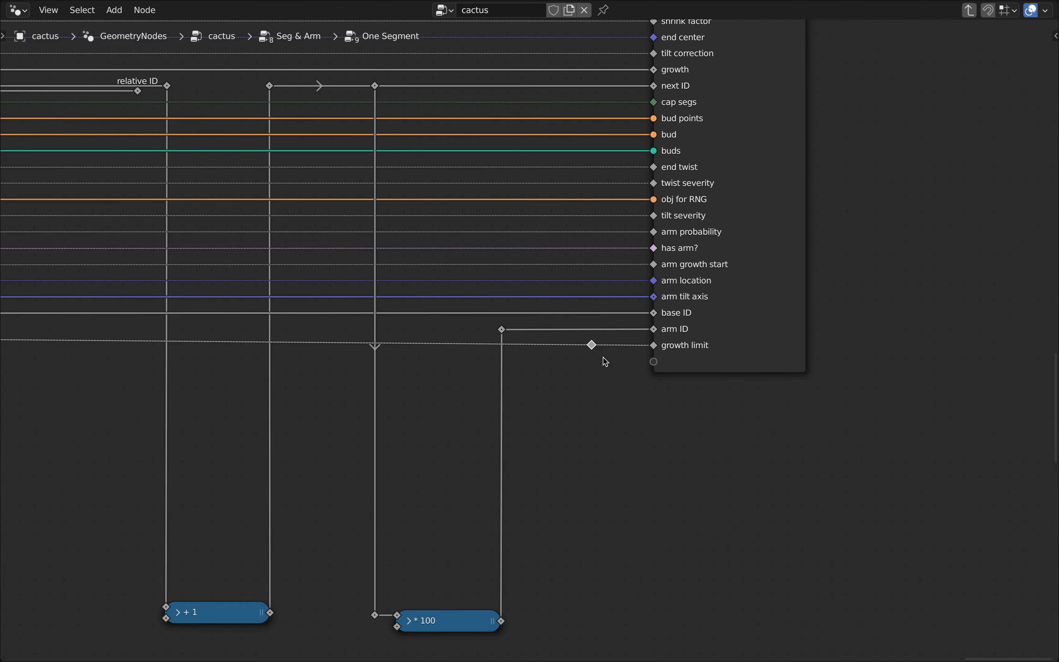
key("g")
key("x")
scroll(630, 378, "down", 3)
left_click(571, 359)
scroll(572, 353, "up", 4)
right_click(572, 351)
left_click(571, 351)
key("Return")
Move the growth limit reroute horizontally along the network to the area near the Group Input
scroll(758, 397, "down", 10)
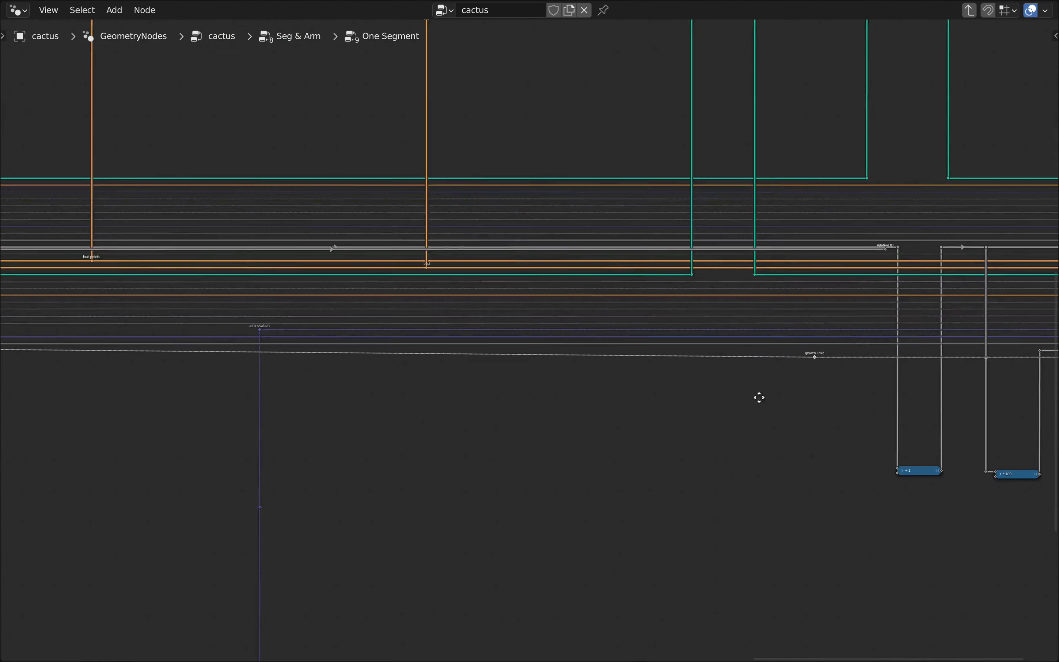
key("g")
key("x")
left_click(302, 392)
middle_click_drag(289, 389, 638, 386)
scroll(638, 386, "up", 11)
key("g")
key("x")
left_click(665, 384)
Duplicate the growth limit reroute and position the pair as a drop below the base ID reroutes
scroll(644, 337, "up", 2)
scroll(645, 341, "up", 7)
key("shift+d")
left_click(572, 409)
key("g")
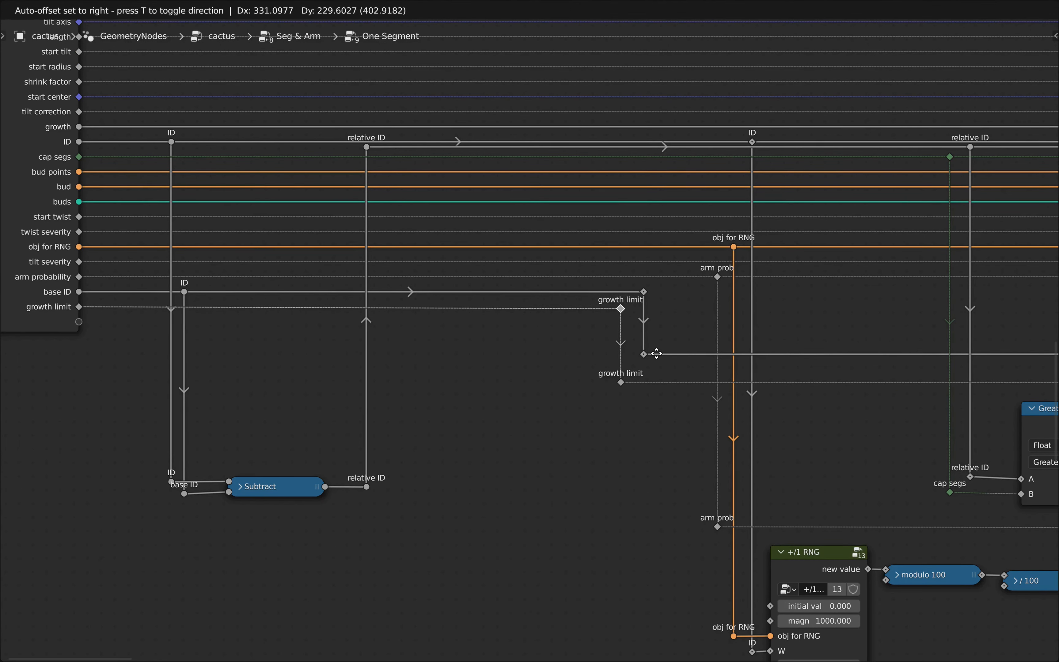
left_click(657, 354)
Align the two growth limit reroutes in one vertical column by scaling them to 0 along X
left_click_drag(643, 389, 606, 302)
key("s")
key("x")
key("0")
key("Return")
Move the RNG, compare and And nodes with their lower reroutes down to clear the growth limit link
scroll(612, 316, "down", 11)
left_click_drag(596, 578, 332, 353)
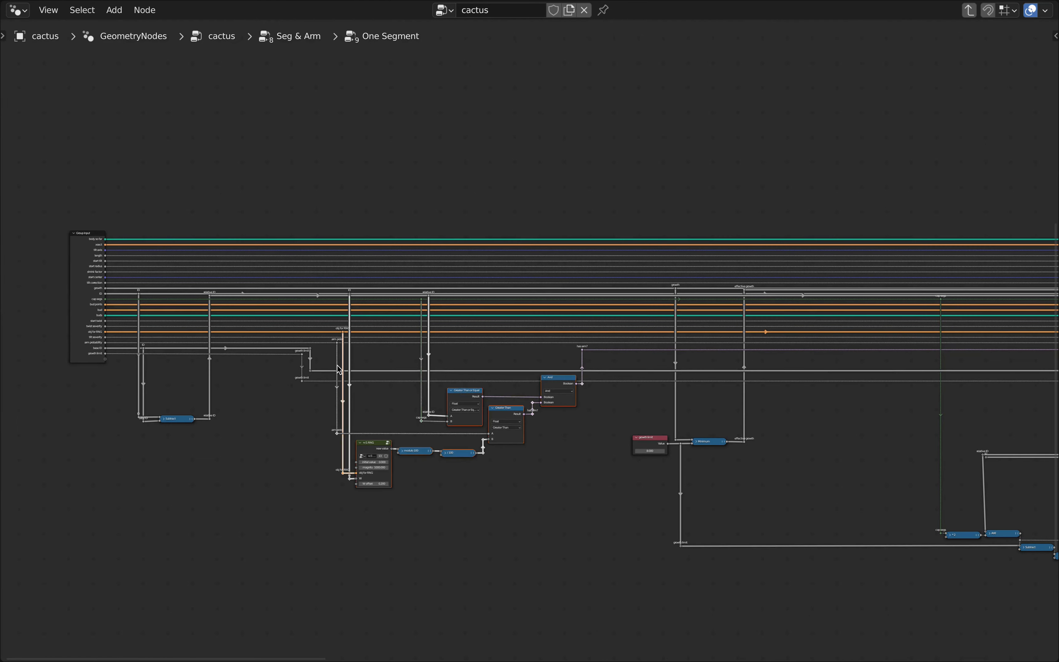
key("g")
key("y")
left_click(350, 461)
Look over the nodes lying below the growth limit link along the rest of the network
scroll(624, 445, "down", 10)
middle_click_drag(935, 436, 573, 327)
scroll(573, 328, "up", 7)
scroll(571, 324, "down", 5)
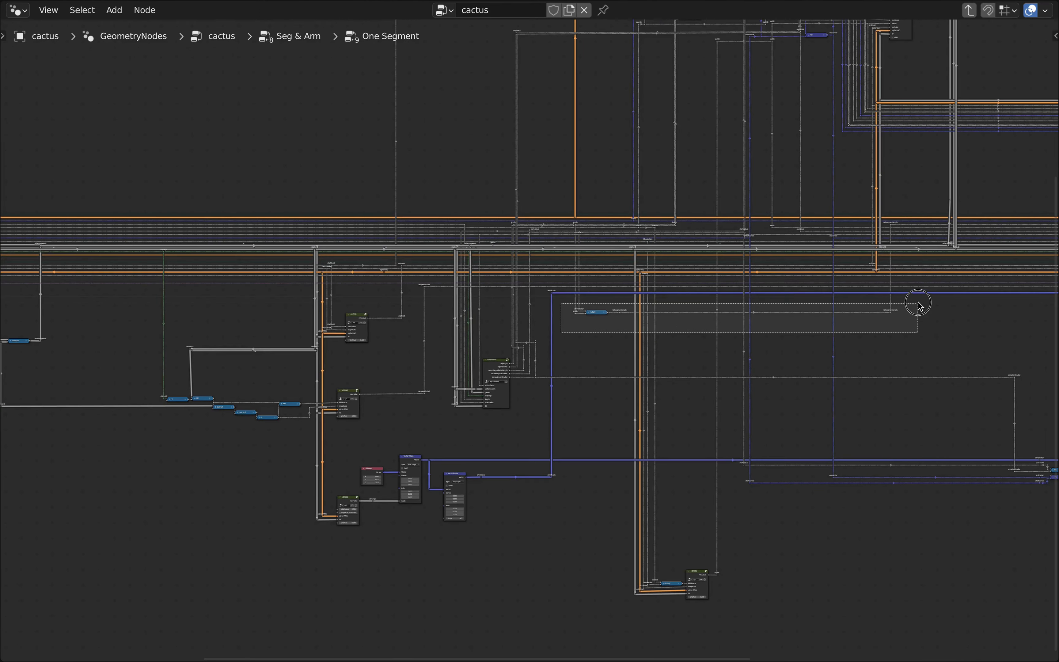
scroll(392, 399, "down", 4)
middle_click_drag(389, 395, 739, 393)
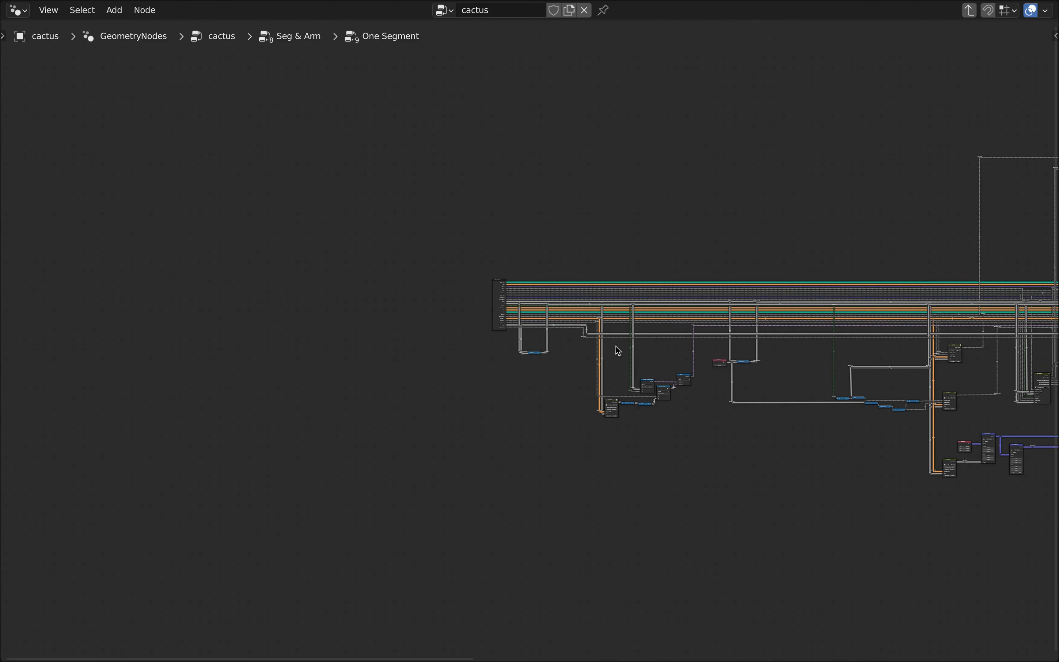
scroll(668, 357, "up", 12)
scroll(697, 361, "up", 4)
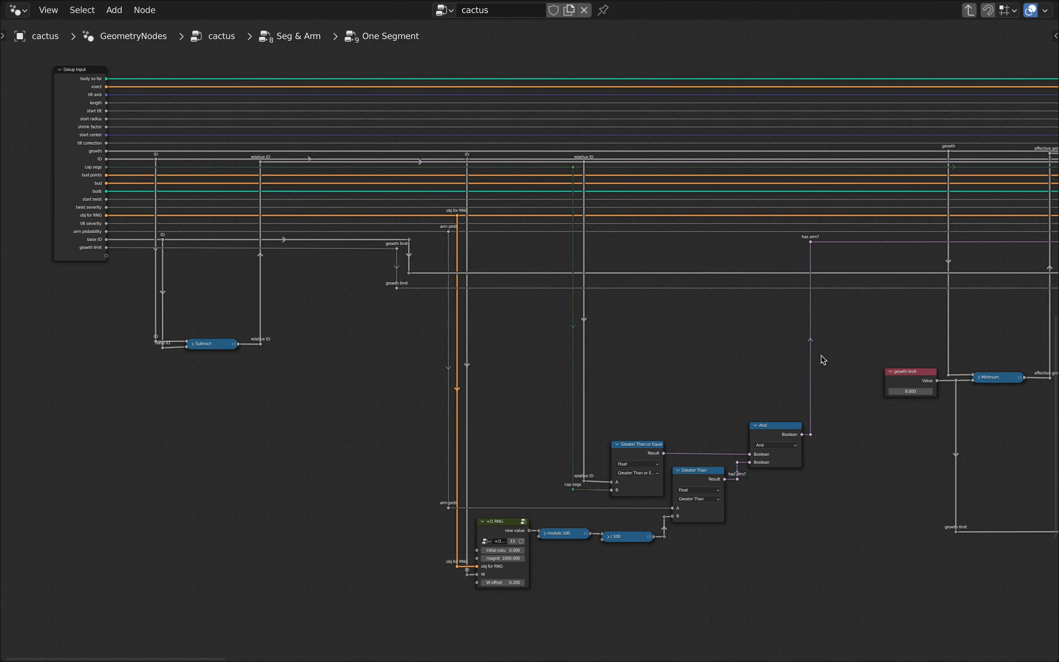
Add a reroute on the growth limit link above the growth limit value node and label it growth limit
middle_click_drag(871, 350, 586, 316)
scroll(614, 311, "up", 7)
left_click(603, 336)
scroll(603, 337, "down", 3)
scroll(586, 316, "down", 2)
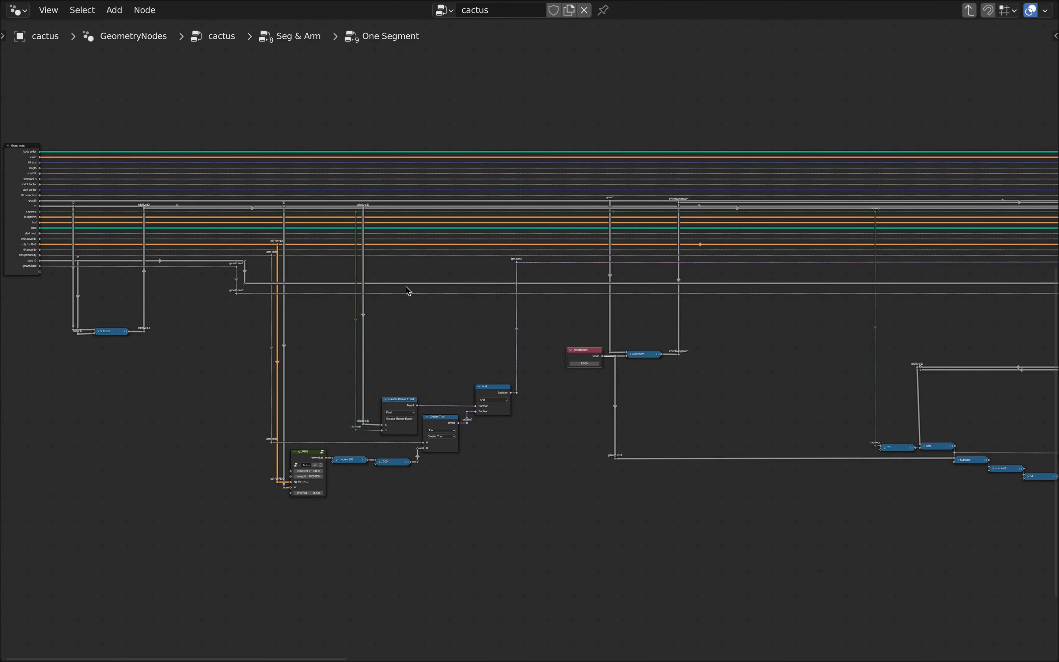
right_click_drag(595, 296, 601, 291, "shift")
scroll(602, 294, "up", 7)
key("F2")
type("growth limit")
key("Return")
Delete the growth limit value node and link the new growth limit reroute to the reroute feeding Minimum
left_click(577, 435)
key("x")
left_click_drag(599, 292, 635, 452)
Undo the value node's deletion and the relinking, and redo both
key("ctrl+z")
key("ctrl+z")
key("ctrl+z")
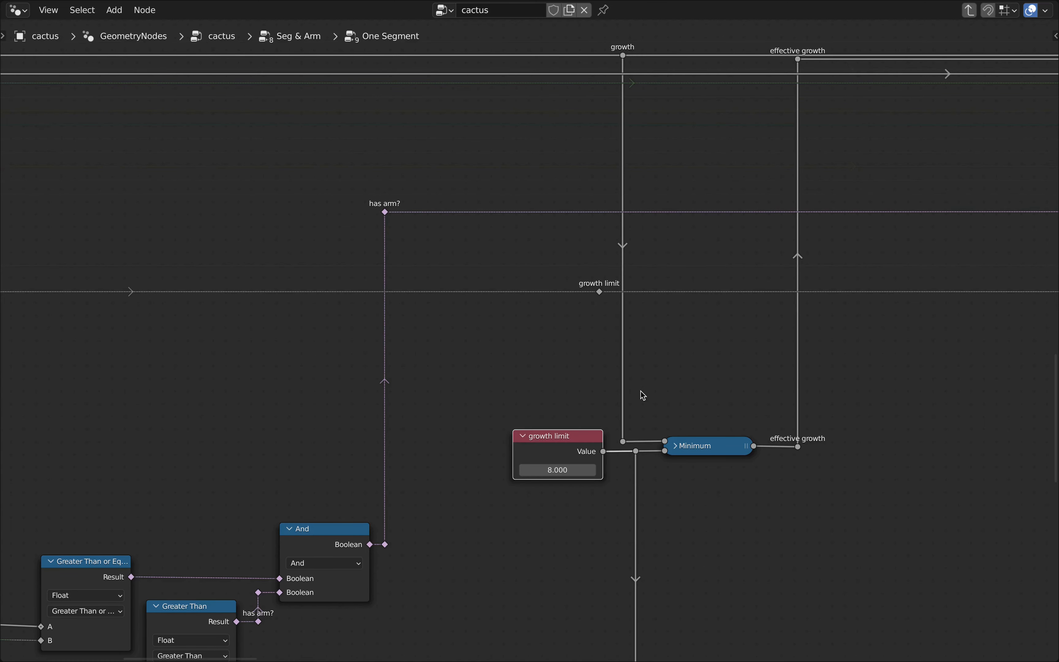
key("ctrl+shift+z")
key("ctrl+shift+z")
key("ctrl+shift+z")
Add a reroute on the new growth limit link and place it straight below the growth limit reroute, level with Minimum's input reroute
right_click_drag(617, 340, 606, 345, "shift")
key("g")
left_click(597, 464)
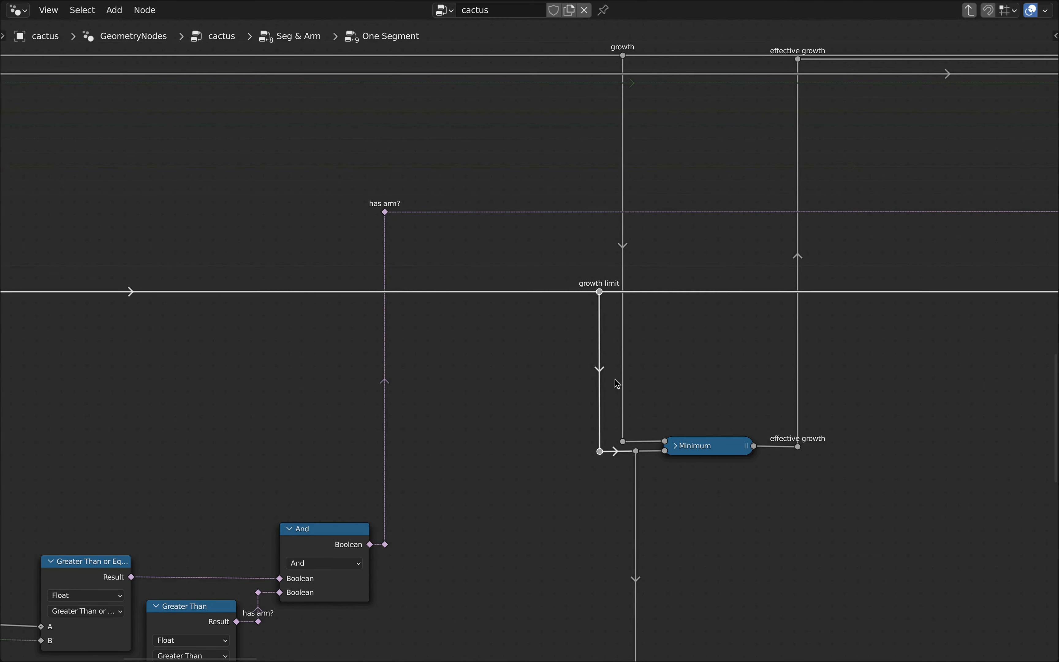
Leave the One Segment group and open the Arm group node inside Seg & Arm for editing
scroll(650, 365, "down", 16)
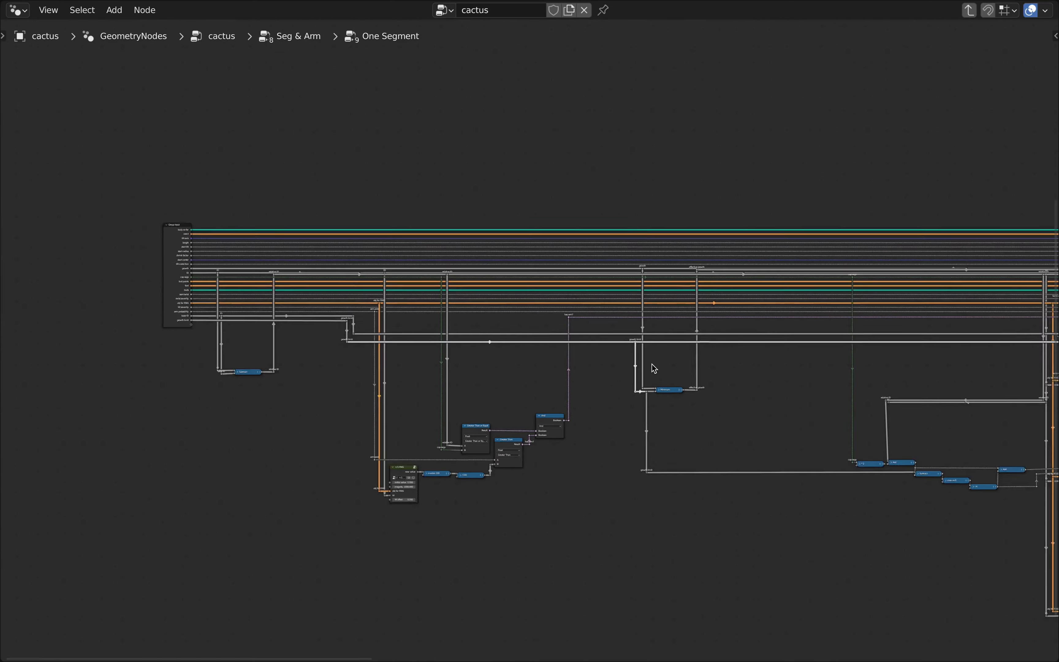
scroll(202, 229, "up", 7)
scroll(207, 235, "up", 2)
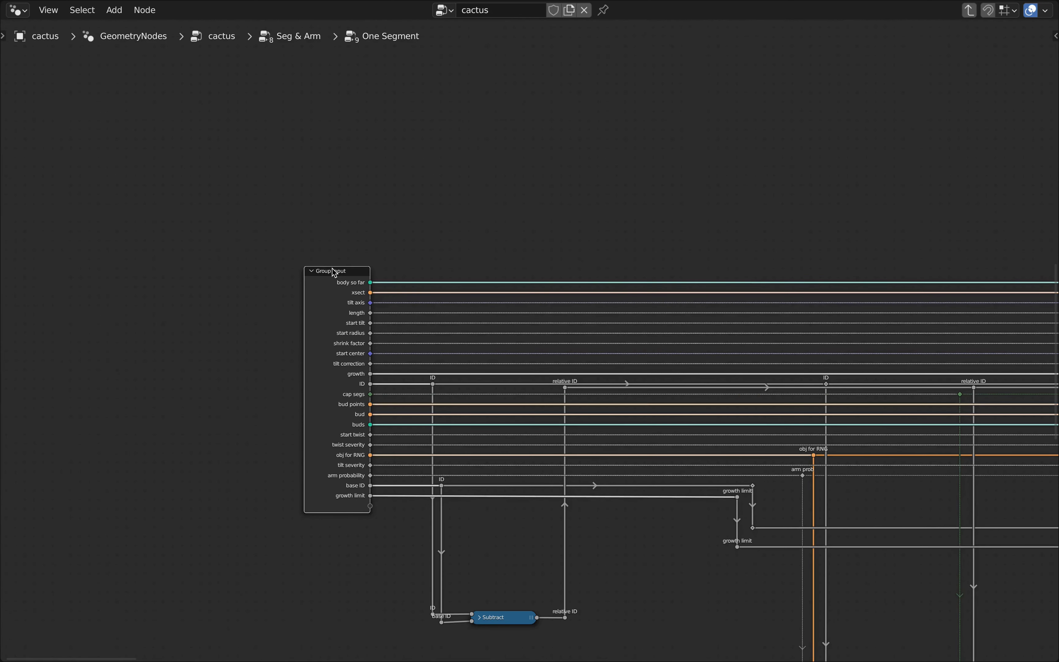
key("Tab")
scroll(647, 460, "down", 9)
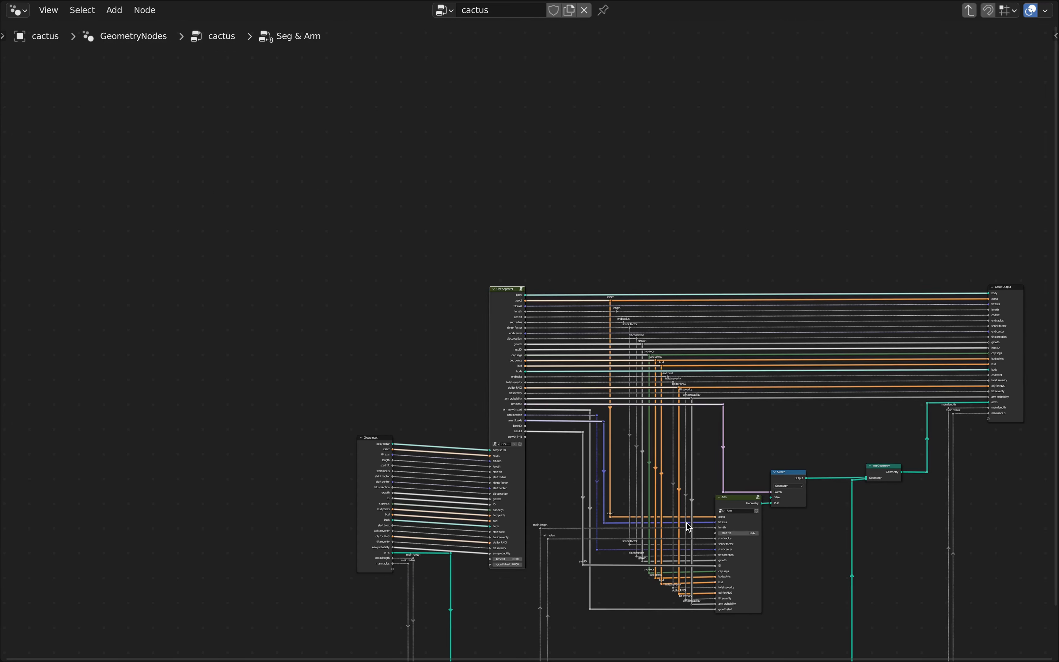
middle_click_drag(685, 526, 542, 240)
scroll(598, 287, "up", 2)
scroll(583, 322, "up", 3)
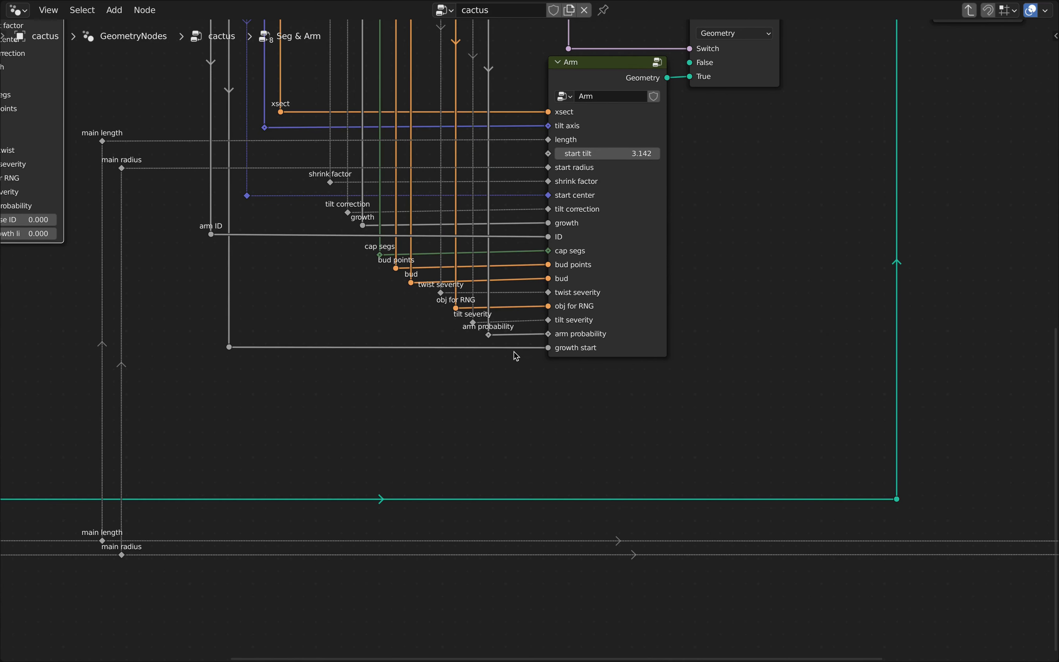
middle_click_drag(489, 357, 654, 438)
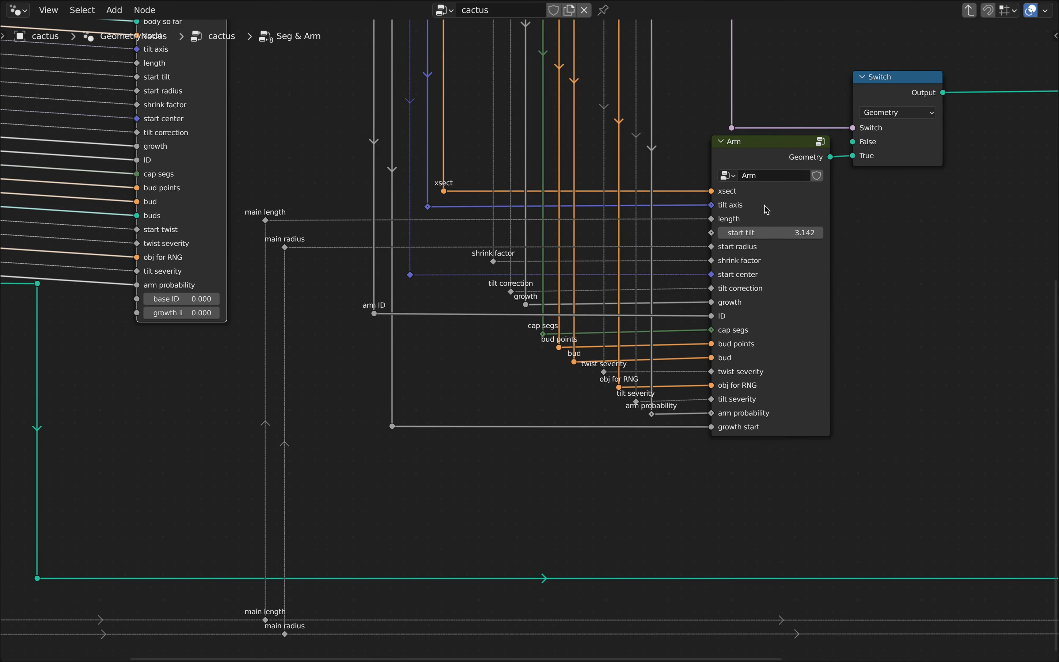
scroll(766, 233, "up", 2)
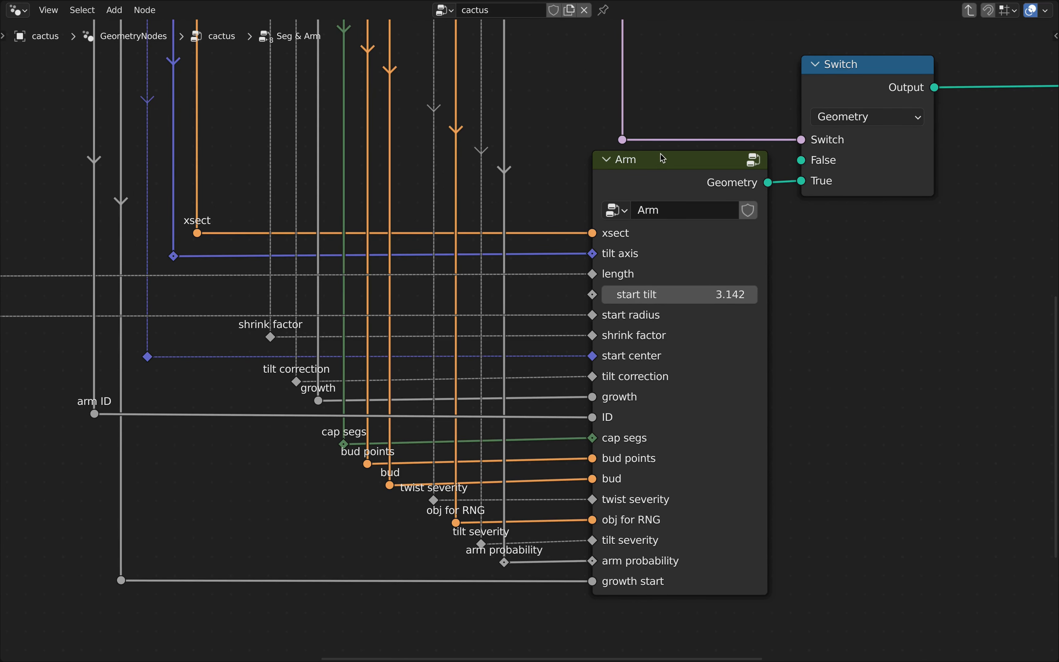
left_click(662, 157)
key("Tab")
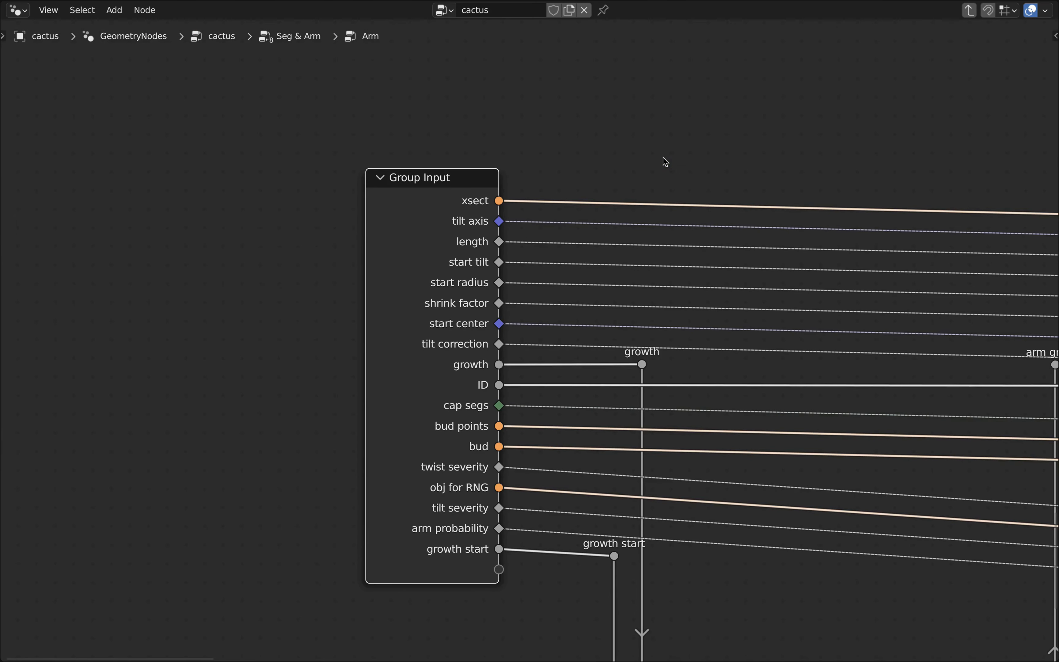
Move the arm growth, ID and base ID reroutes vertically together to level them with the first One Segment node's inputs
scroll(663, 157, "down", 5)
middle_click_drag(780, 314, 519, 253)
left_click_drag(885, 430, 648, 201)
key("g")
key("y")
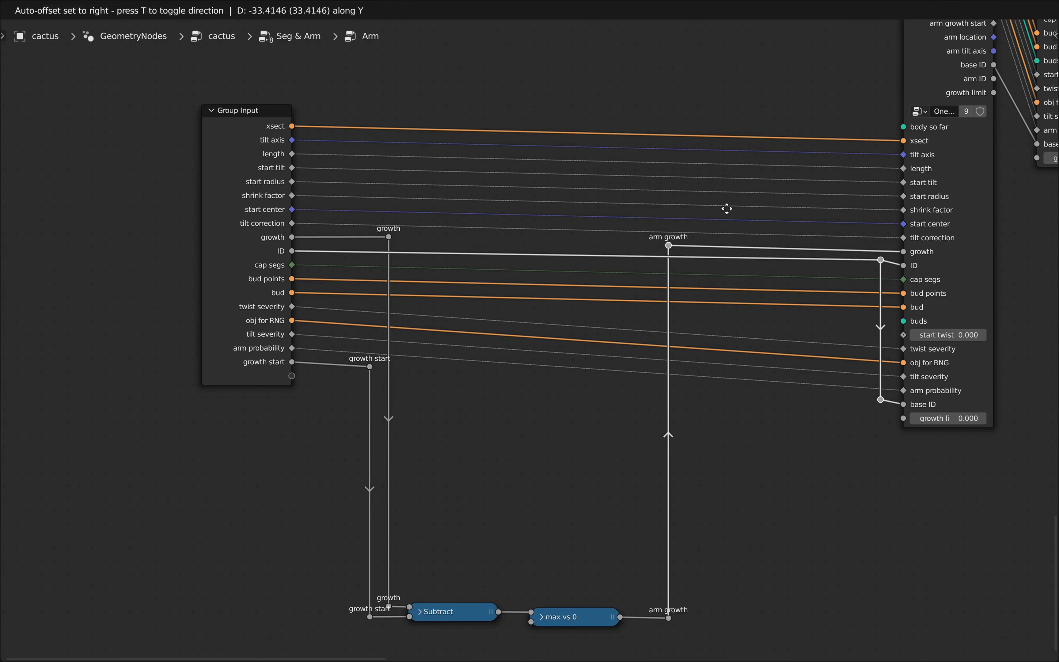
left_click(727, 214)
Fine-tune the vertical positions of the upper arm growth reroute and the upper growth reroute to straighten their links
left_click(669, 251)
key("g")
key("y")
left_click(669, 246)
left_click(389, 237)
key("g")
key("y")
left_click(388, 240)
scroll(778, 459, "down", 2)
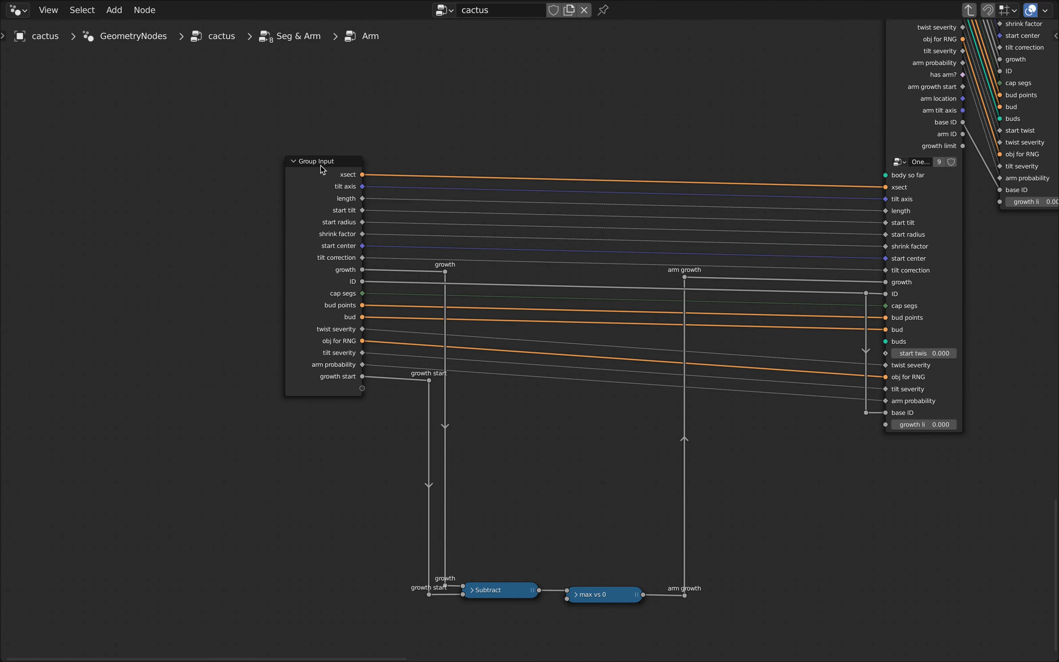
Add a growth limit input to the Arm group and link it to the first One Segment node's growth limit
left_click(324, 169)
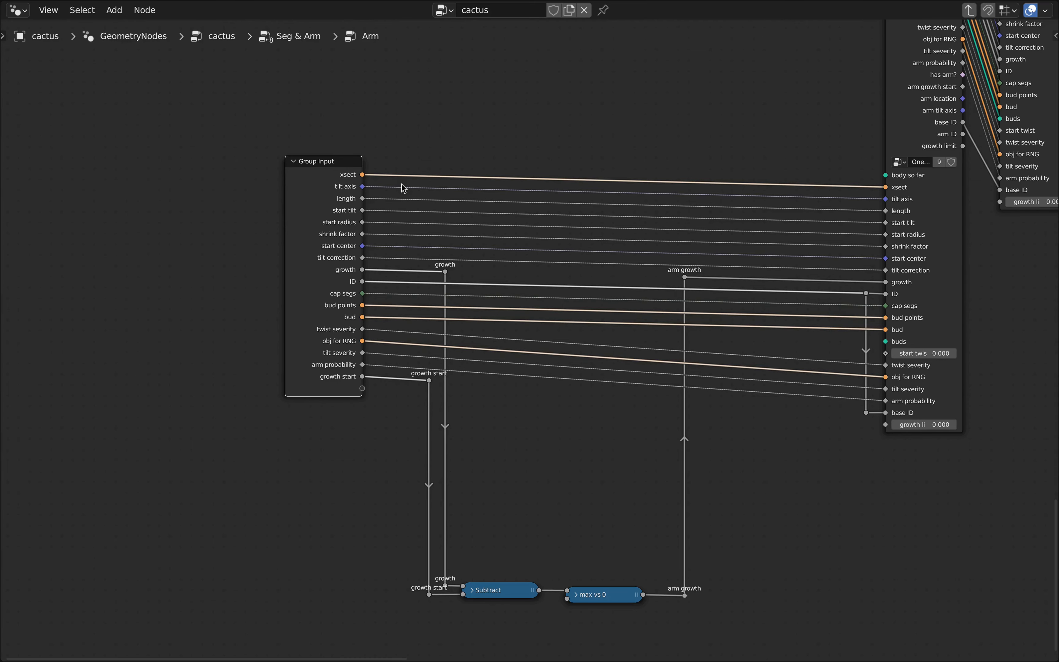
key("n")
left_click(963, 117)
left_click(1025, 53)
left_click(1007, 164)
type("growth limit")
key("Return")
key("n")
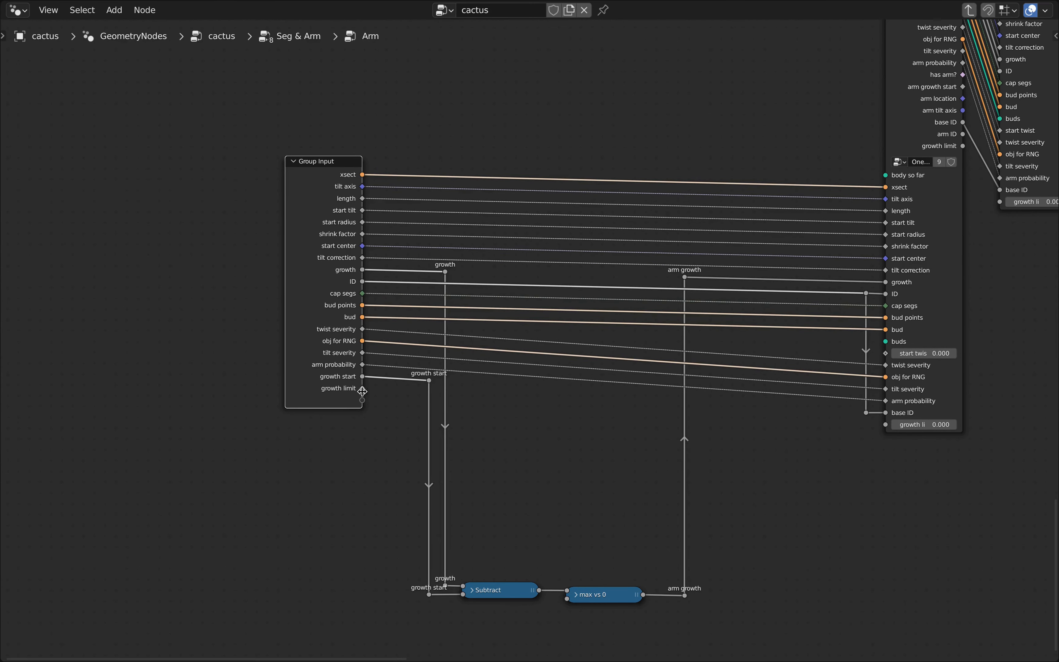
left_click_drag(363, 389, 870, 435)
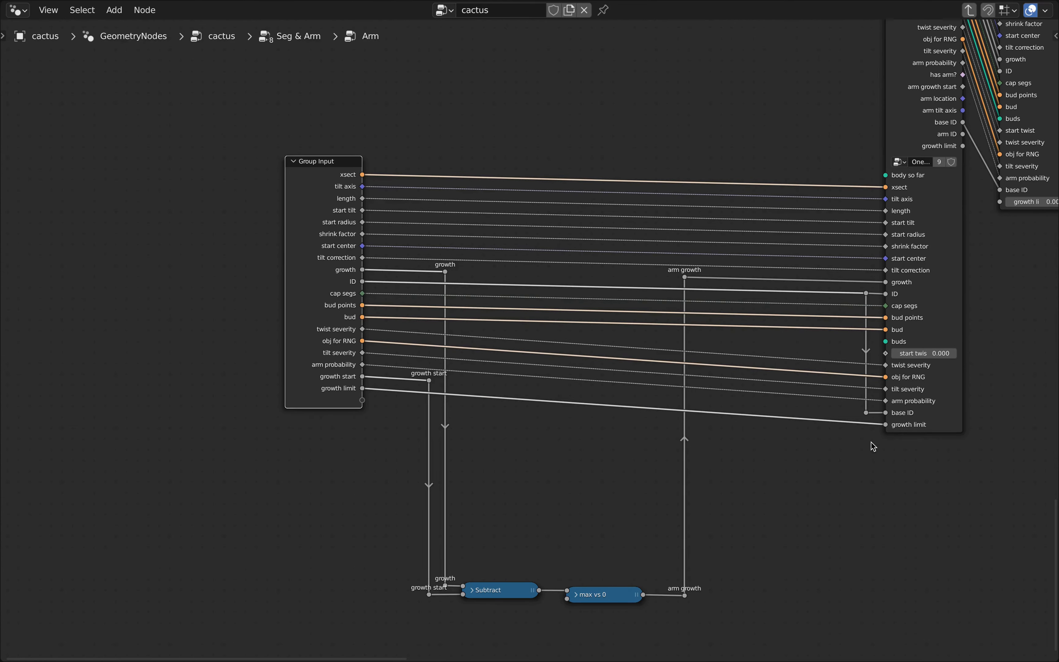
Chain growth limit from each One Segment node's output to the next node's input along the arm
scroll(870, 440, "down", 2)
scroll(648, 445, "up", 5)
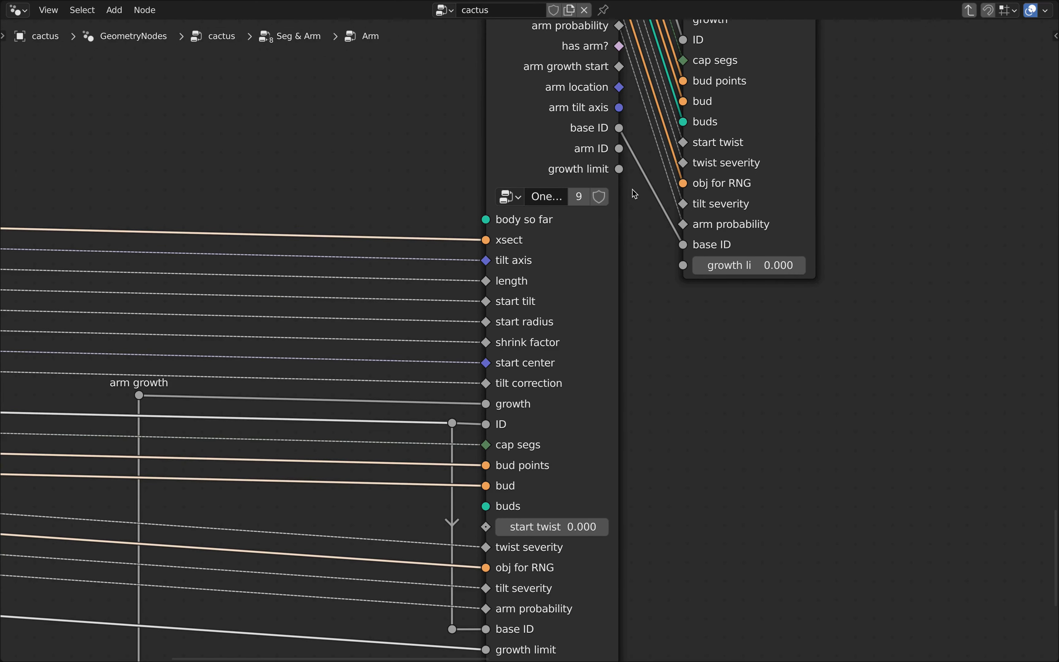
left_click_drag(620, 169, 684, 266)
scroll(733, 303, "down", 1)
middle_click_drag(621, 174, 560, 115)
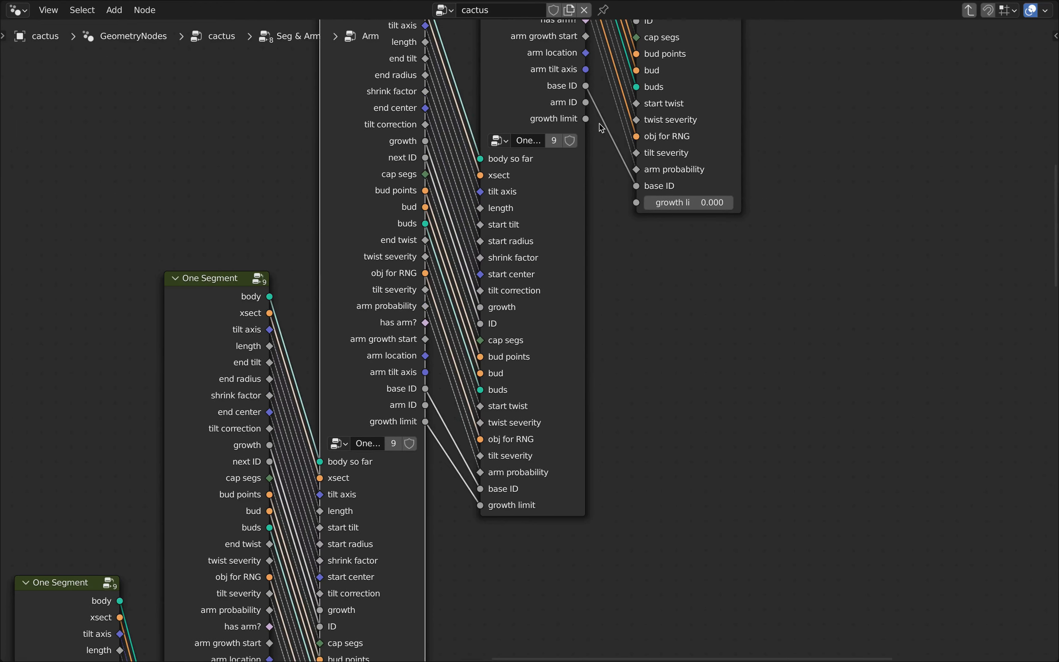
scroll(599, 123, "down", 8)
middle_click_drag(680, 450, 783, 210)
scroll(498, 281, "up", 5)
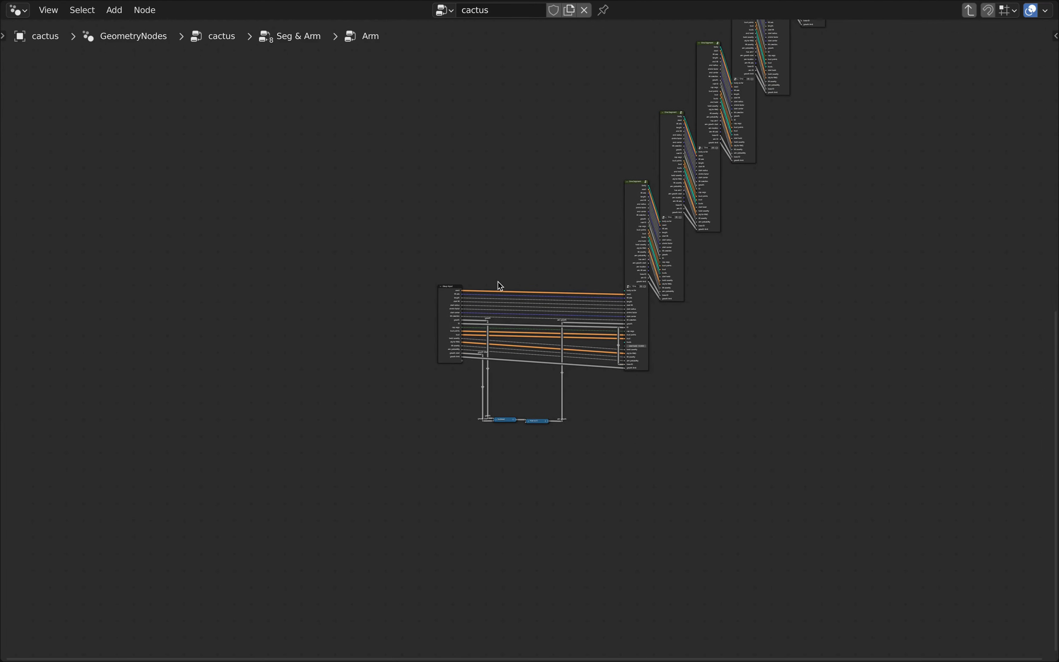
Return to the Seg & Arm group and add a Value node below the links feeding the Arm node
key("Tab")
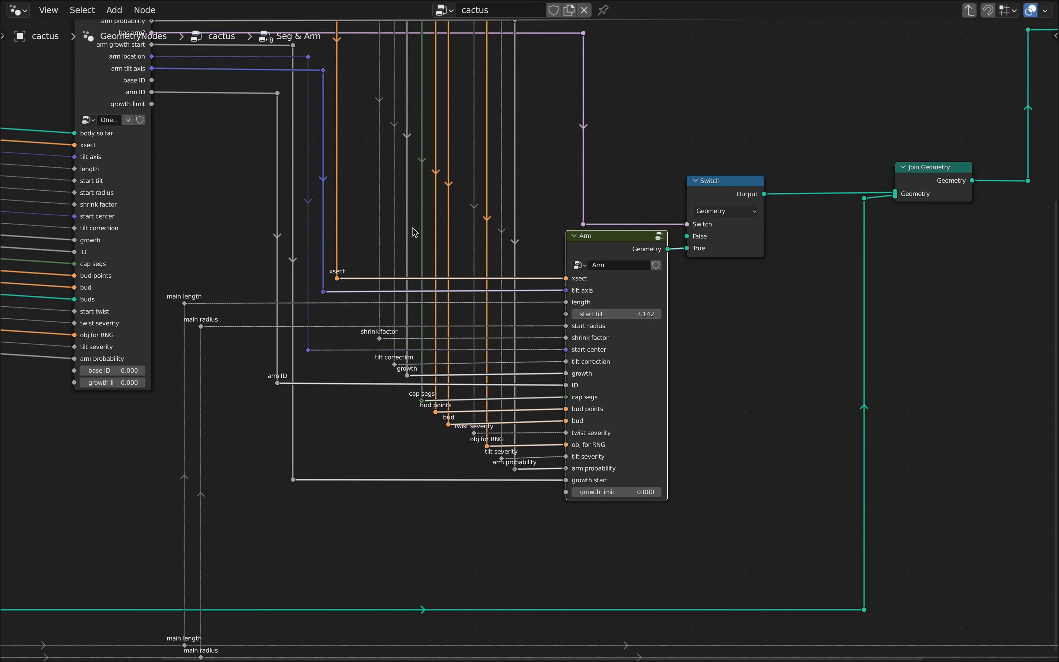
scroll(503, 519, "down", 3)
scroll(579, 329, "up", 4)
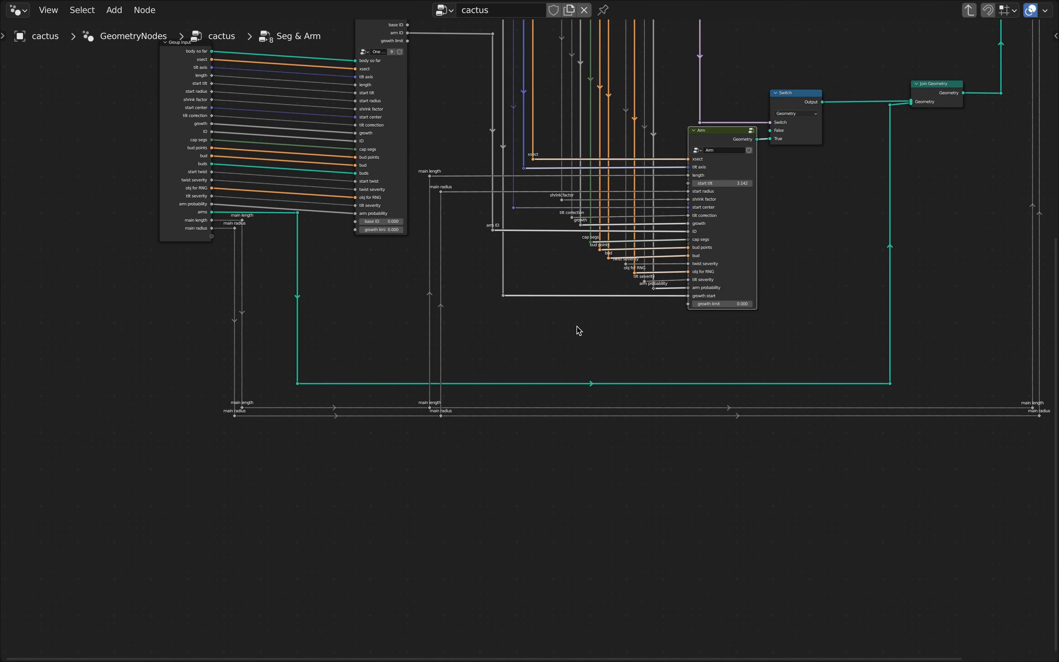
key("q")
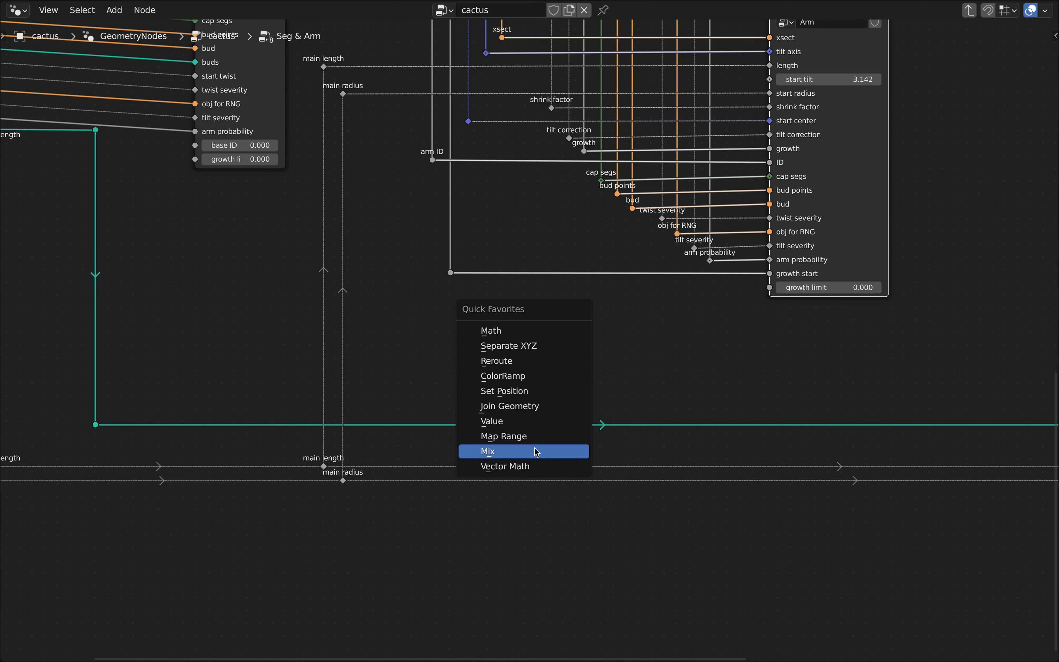
left_click(492, 420)
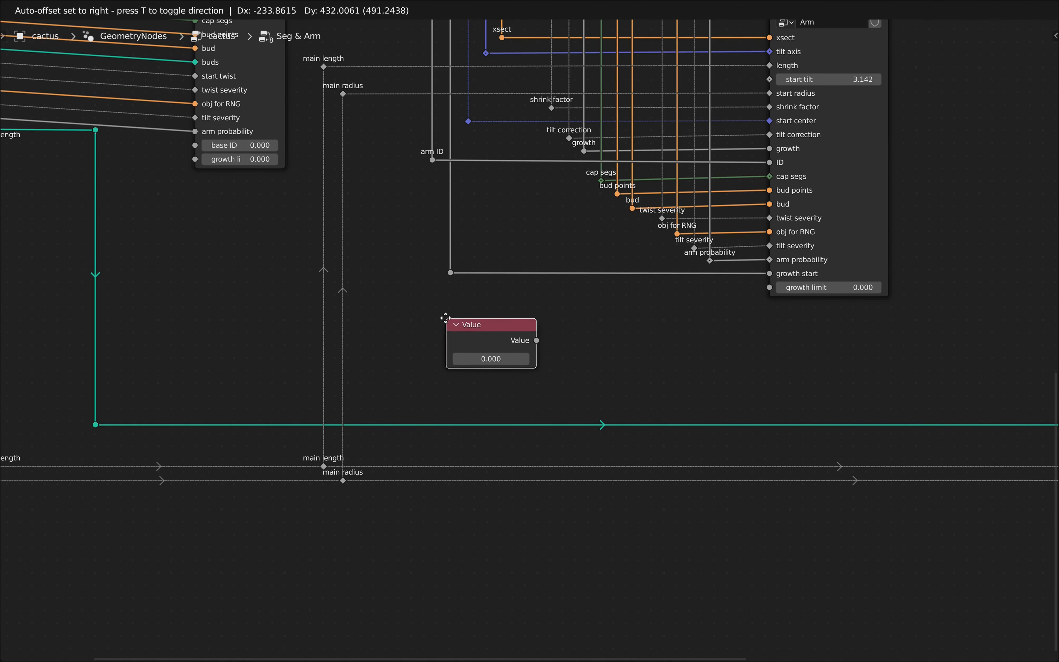
left_click(474, 325)
Label the new Value node arm growth limit and set its value to 8
right_click(484, 326)
left_click(483, 322)
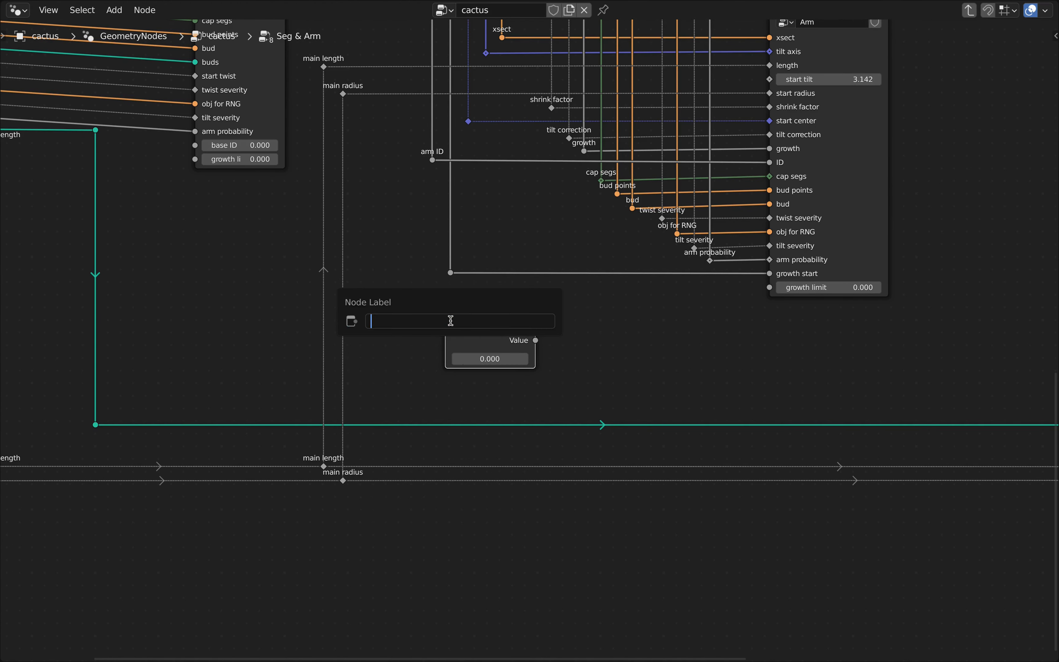
type("arm growth limit")
key("Return")
left_click(490, 358)
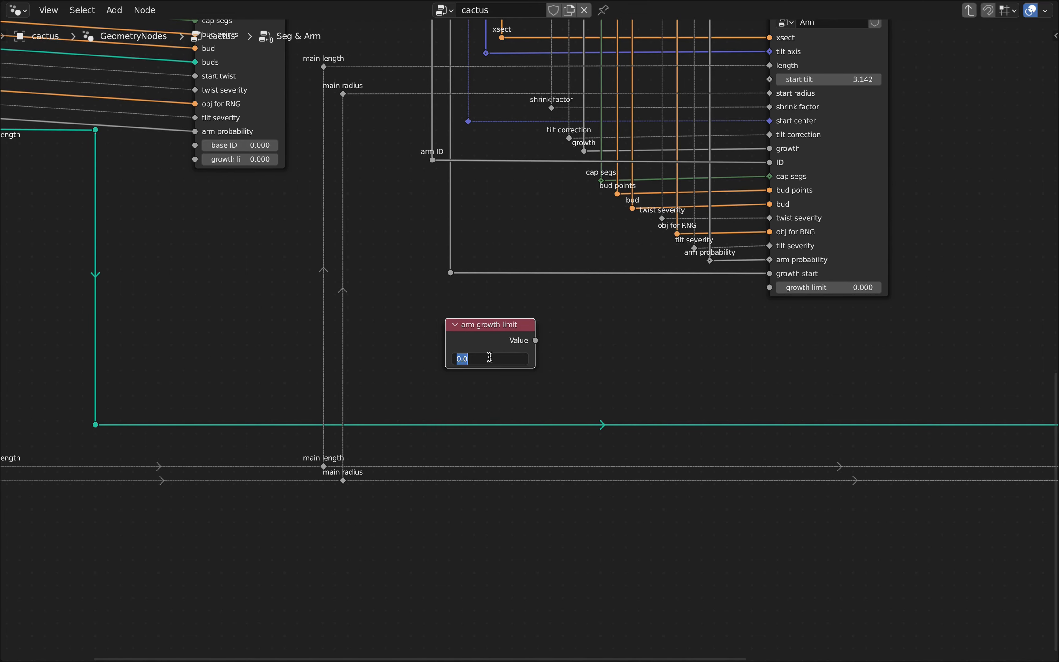
type("8")
key("Return")
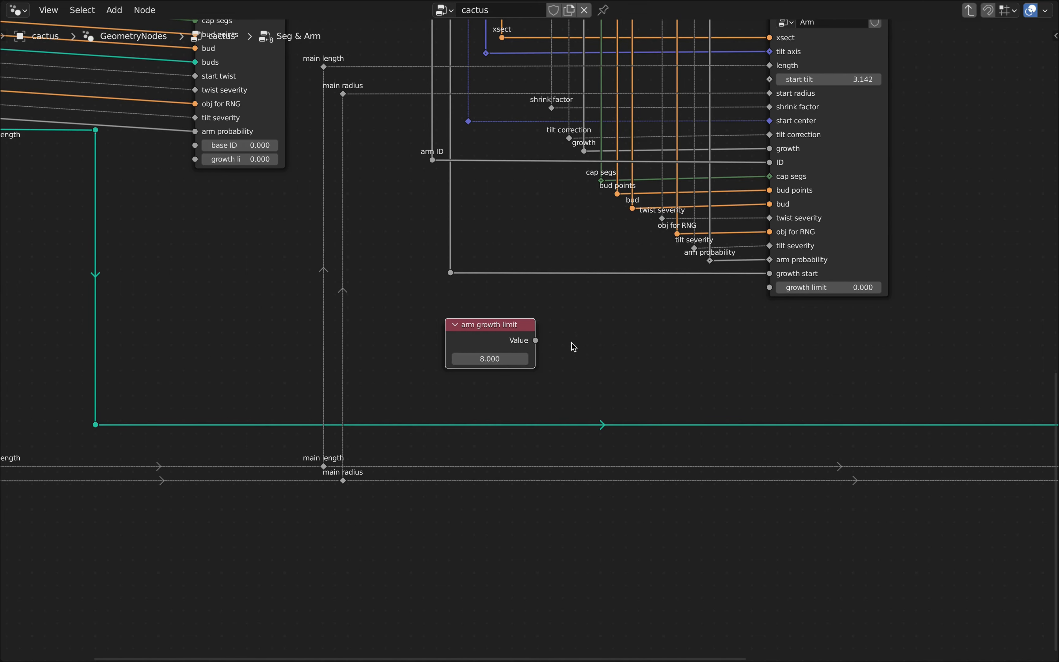
Link the arm growth limit value to the Arm node's growth limit input and move the value node left of the main length reroutes
scroll(575, 336, "up", 1)
scroll(571, 336, "up", 3)
scroll(570, 336, "down", 4)
middle_click_drag(608, 338, 487, 324)
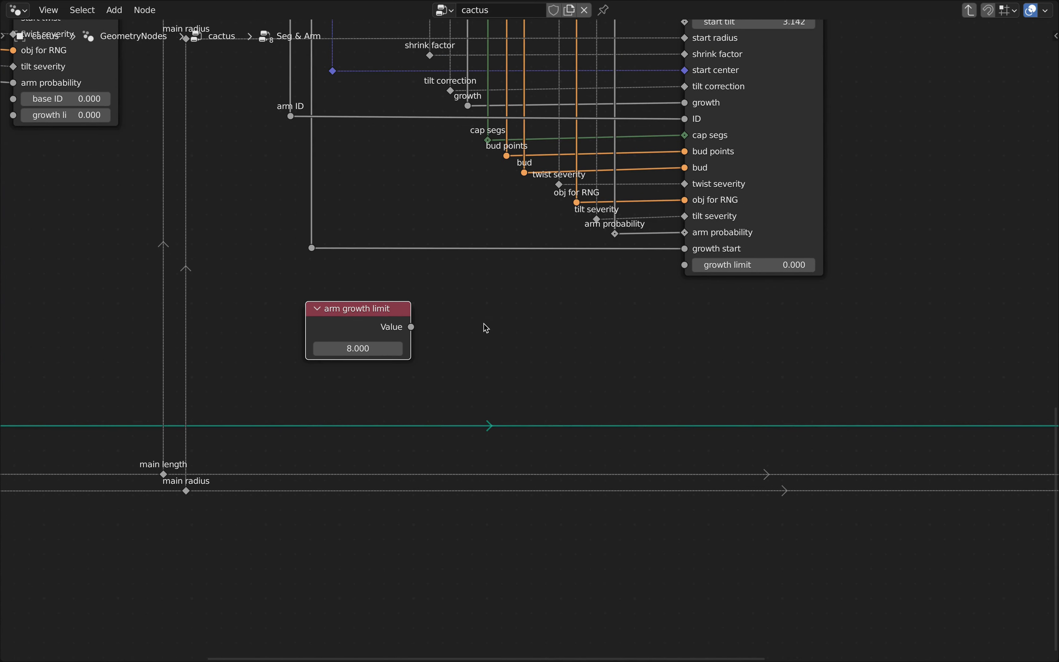
scroll(474, 323, "up", 1)
left_click_drag(377, 316, 700, 261)
scroll(326, 312, "down", 5)
middle_click_drag(326, 313, 674, 325)
left_click_drag(673, 322, 495, 280)
Move the Group Input node and its adjacent reroutes down to level their sockets with the One Segment node's inputs
scroll(690, 346, "down", 6)
middle_click_drag(690, 346, 725, 494)
scroll(536, 423, "up", 4)
left_click_drag(537, 424, 388, 346)
scroll(536, 377, "up", 3)
key("g")
key("y")
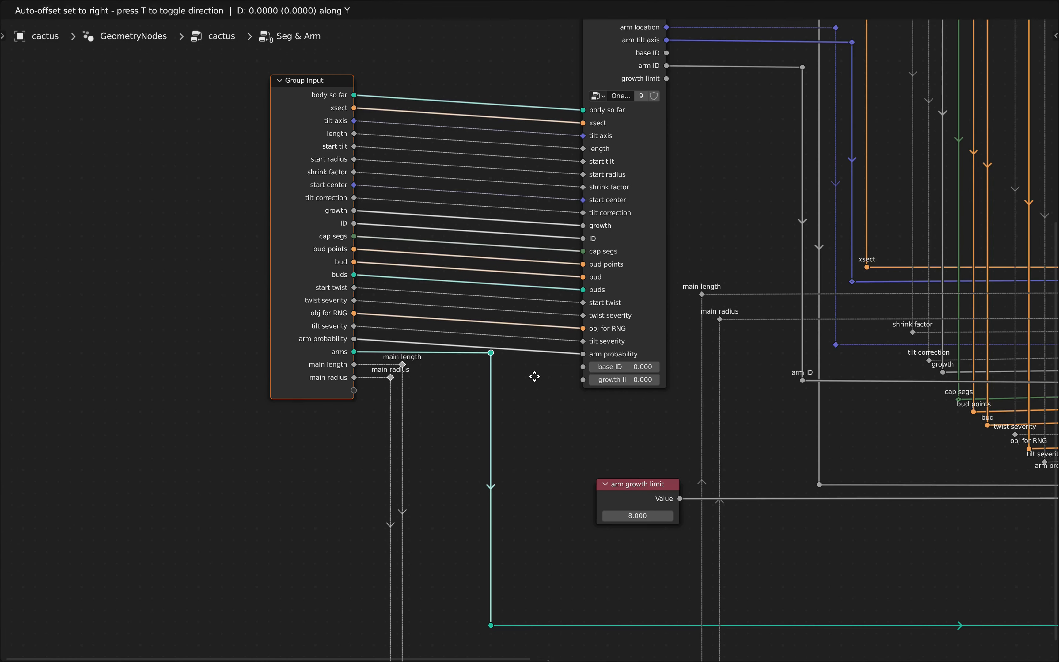
left_click(534, 393)
left_click(535, 393)
scroll(610, 407, "down", 6)
scroll(543, 347, "up", 5)
middle_click_drag(601, 399, 493, 398)
scroll(548, 346, "up", 1)
scroll(548, 346, "down", 1)
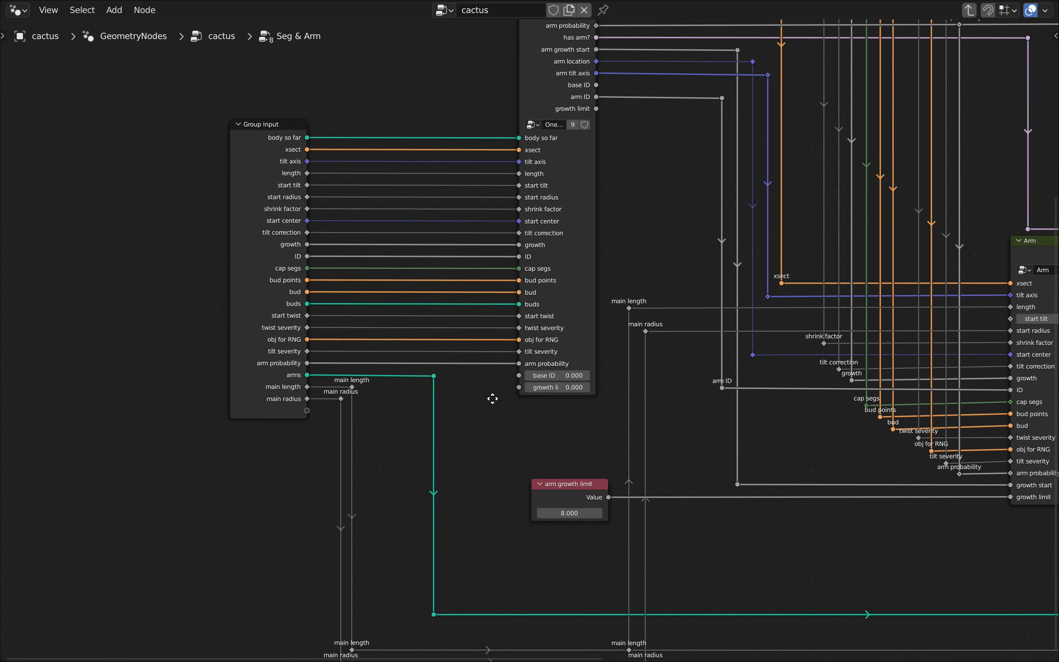
Add a growth limit input and a growth limit output to the Seg & Arm group
left_click(265, 126)
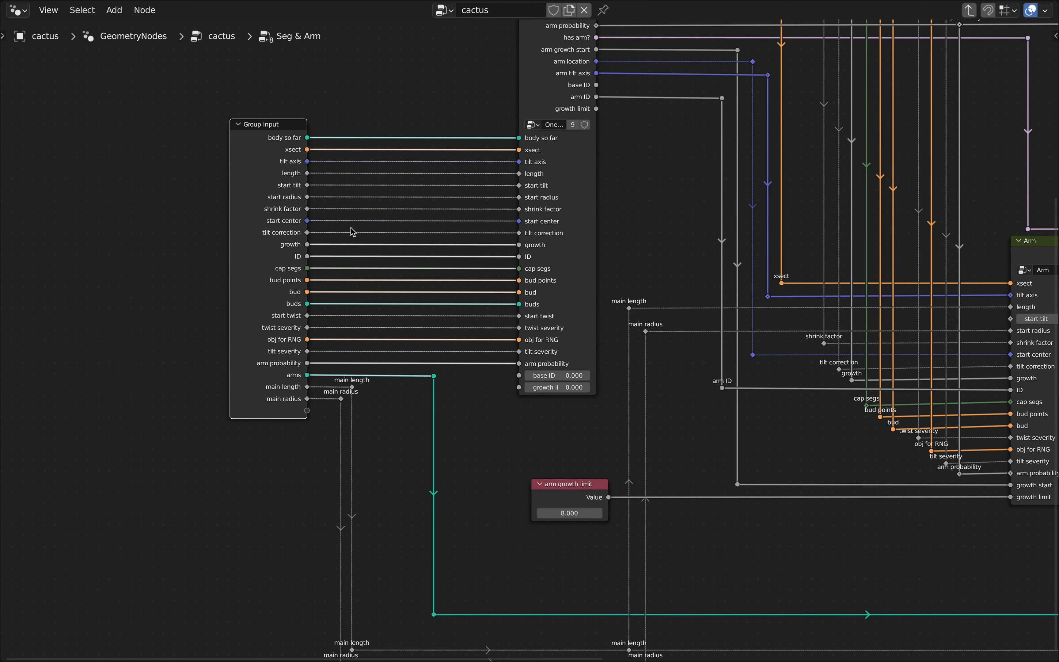
key("n")
left_click(1026, 52)
left_click(994, 164)
type("growth limit")
key("Return")
left_click(1025, 317)
left_click(994, 431)
type("growth limit")
key("Return")
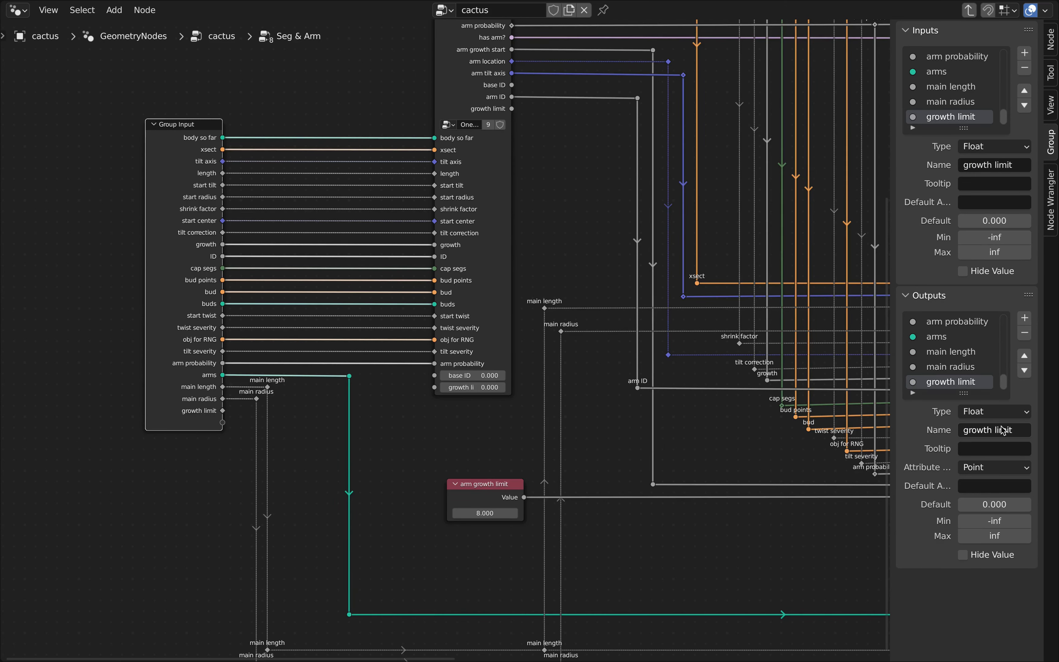
Link the Group Input's growth limit output to the growth limit input of the One Segment node
key("n")
scroll(312, 427, "up", 2)
left_click_drag(308, 407, 580, 380)
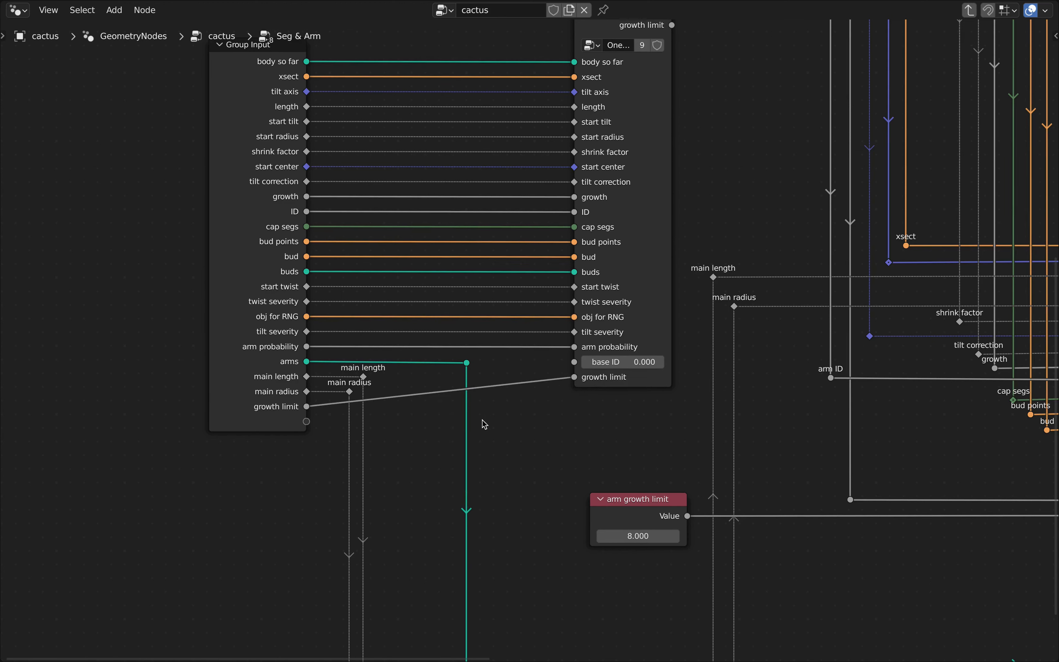
Add two reroutes to the incoming growth limit link and position them so it runs horizontally and turns up beside One Segment
right_click_drag(394, 385, 396, 413, "shift")
key("g")
left_click(395, 424)
key("g")
key("x")
left_click(545, 422)
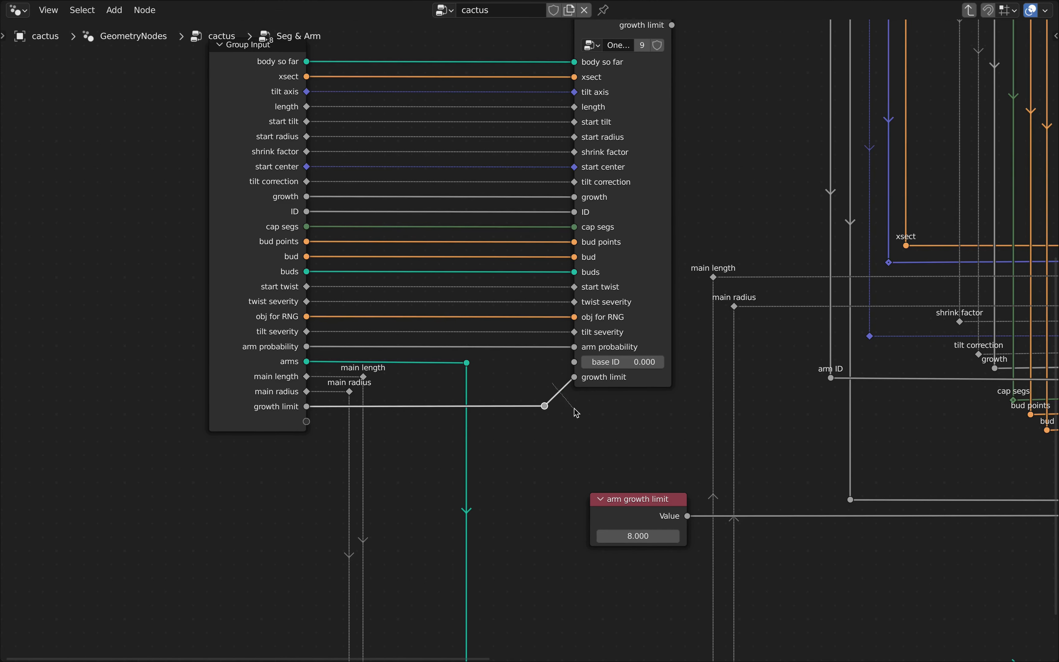
right_click_drag(552, 380, 576, 415, "shift")
key("g")
left_click(563, 404)
left_click(623, 418)
Link One Segment's growth limit output to the growth limit input of the Group Output
scroll(622, 418, "down", 1)
scroll(624, 418, "down", 6)
middle_click_drag(691, 401, 292, 509)
scroll(274, 298, "up", 5)
scroll(276, 316, "down", 6)
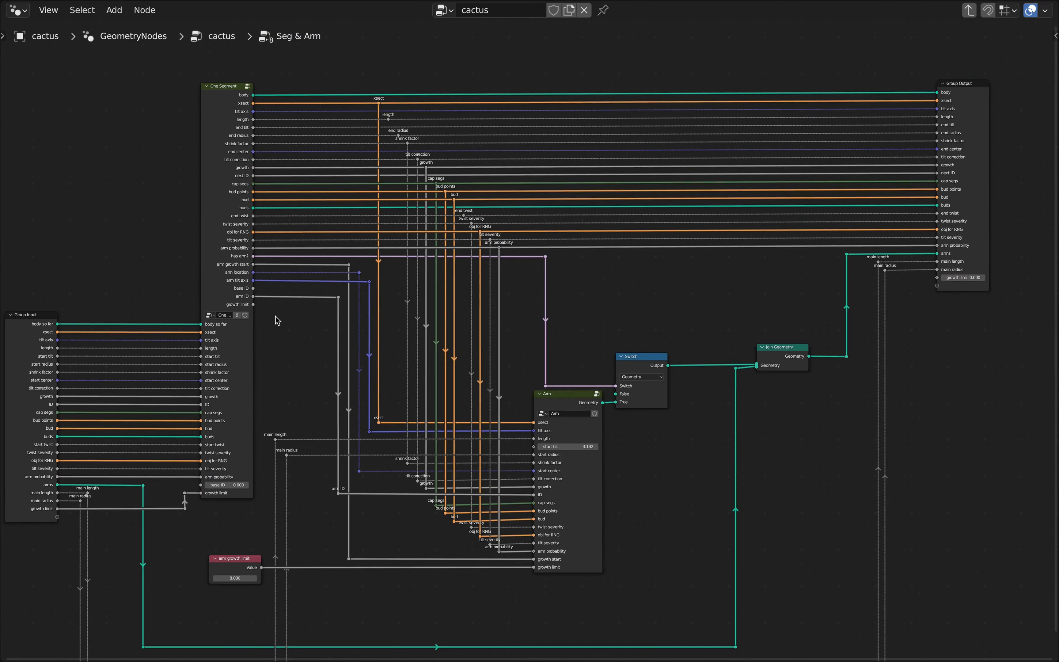
middle_click_drag(284, 311, 135, 322)
left_click_drag(100, 318, 782, 292)
Add two reroutes to the outgoing growth limit link between One Segment and Group Output and align them in one vertical line
scroll(766, 299, "up", 7)
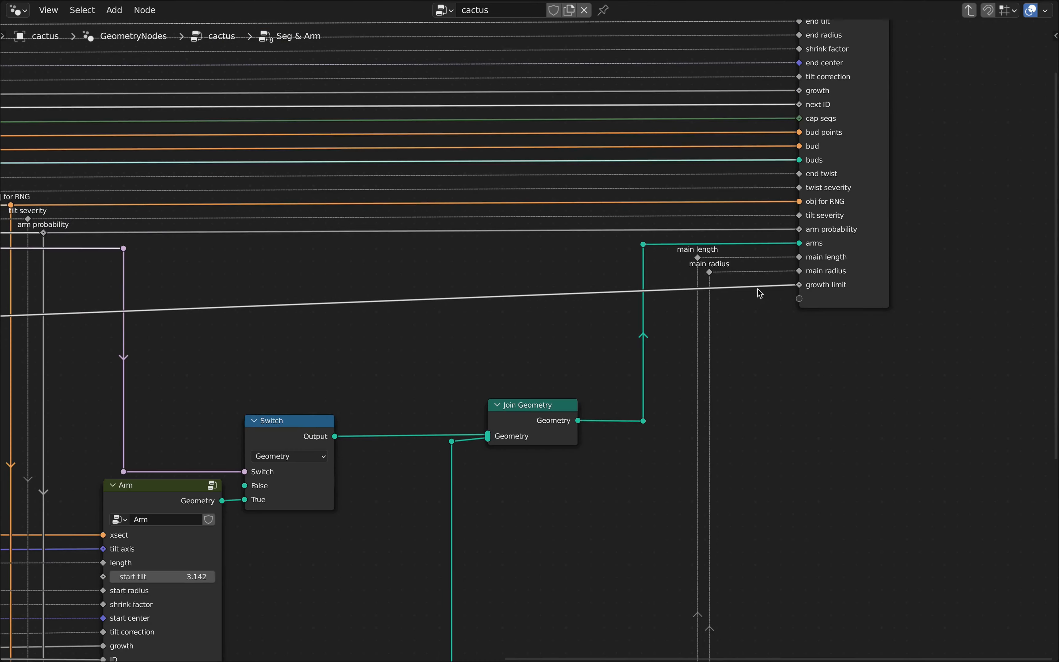
right_click_drag(760, 275, 768, 313, "shift")
key("g")
key("x")
left_click(79, 330)
scroll(98, 332, "down", 4)
middle_click_drag(96, 332, 616, 330)
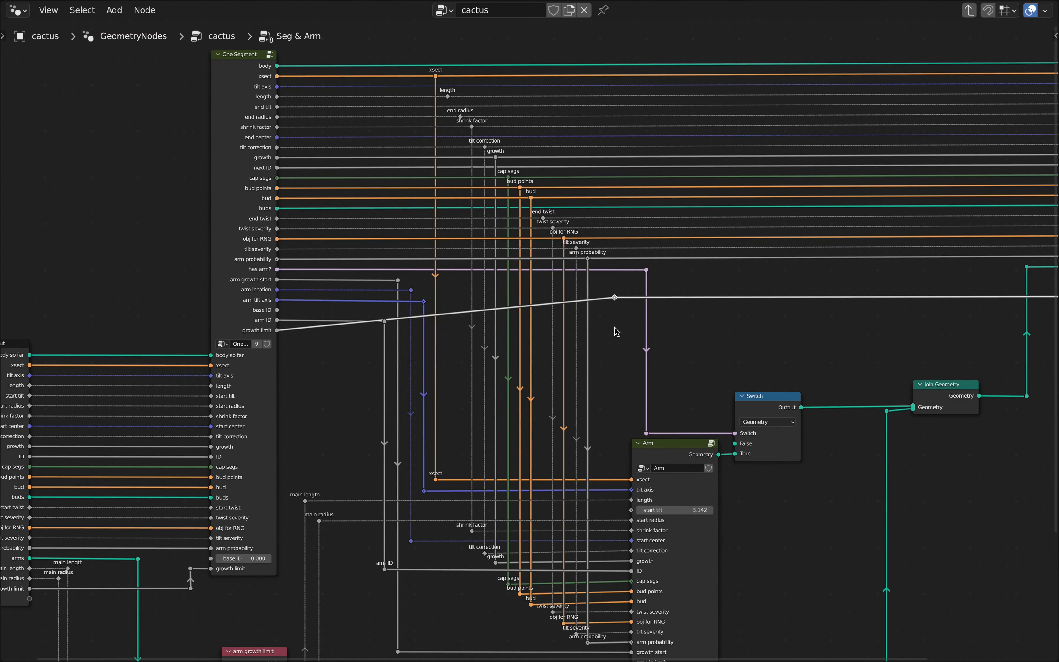
scroll(613, 325, "up", 4)
right_click_drag(586, 275, 593, 308, "shift")
key("g")
left_click(621, 346)
key("s")
key("x")
key("0")
key("Return")
Label the upper reroute "growth limit" and shift the reroutes vertically to straighten the outgoing link
left_click_drag(622, 281, 612, 353)
key("F2")
type("growth limit")
key("Return")
key("g")
key("y")
left_click(613, 402)
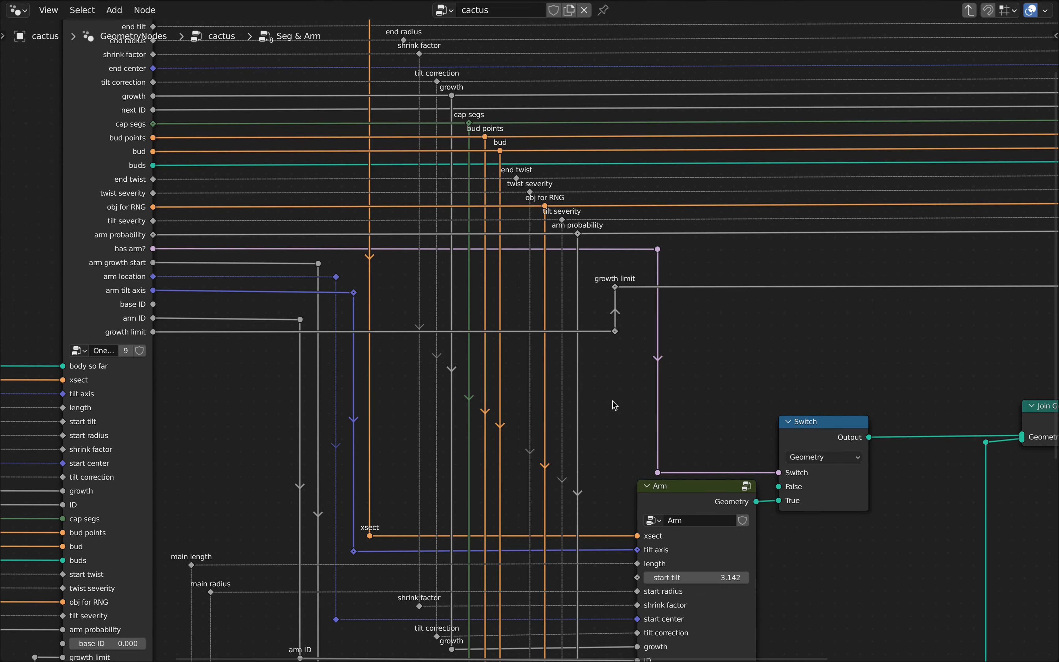
Leave the Seg & Arm group and return to the parent cactus node tree
key("Home")
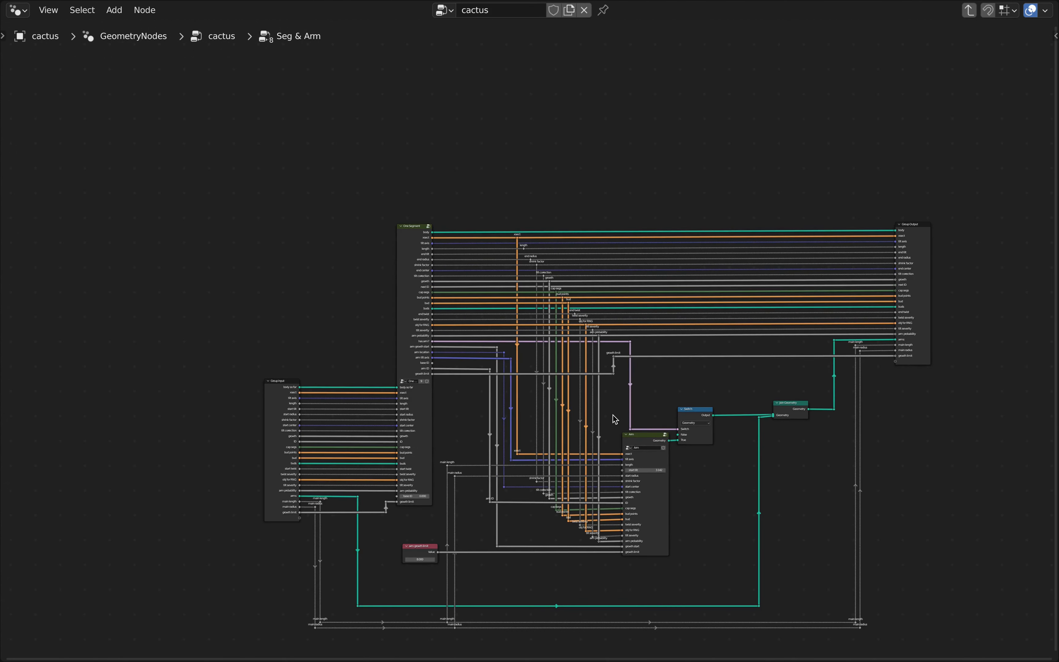
middle_click_drag(696, 342, 679, 322)
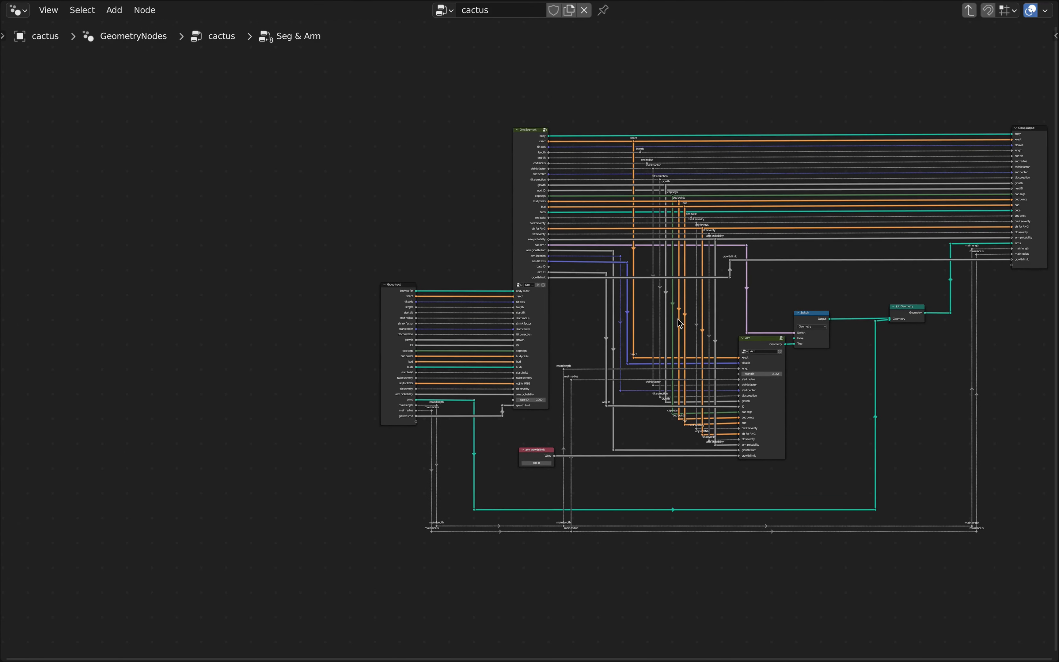
left_click(395, 285)
key("Tab")
Add a Value node below the Group Input, beside the lowest Seg & Arm node
scroll(397, 316, "down", 3)
middle_click_drag(511, 458, 644, 244)
scroll(599, 347, "down", 4)
middle_click_drag(541, 537, 617, 315)
scroll(532, 332, "up", 7)
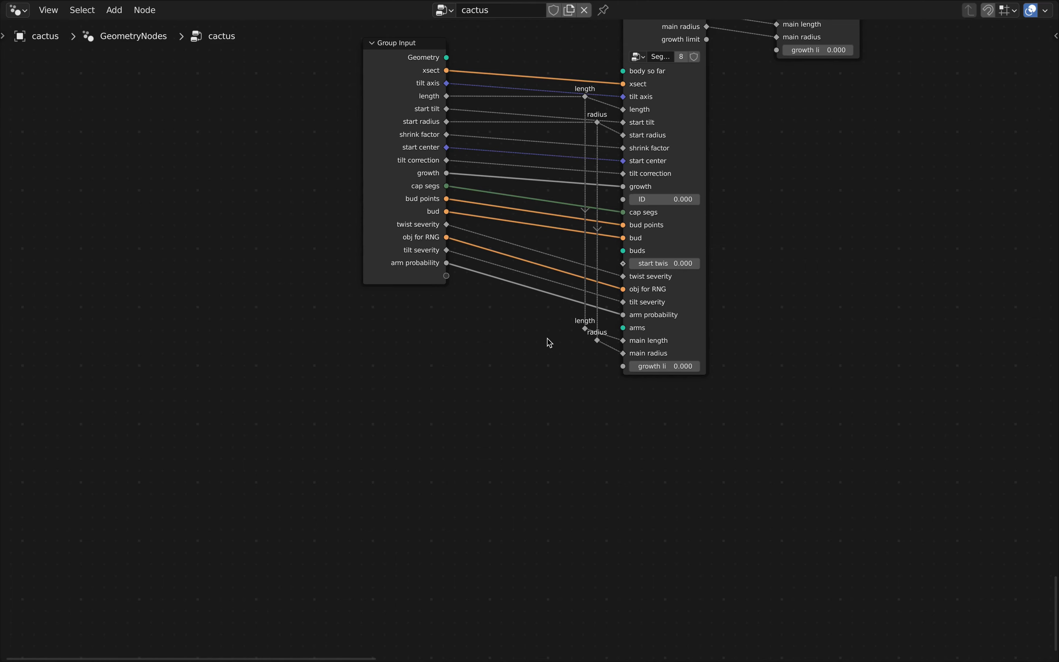
middle_click_drag(548, 341, 496, 364)
key("q")
left_click(444, 415)
left_click(397, 409)
scroll(520, 458, "up", 2)
middle_click_drag(538, 436, 540, 429)
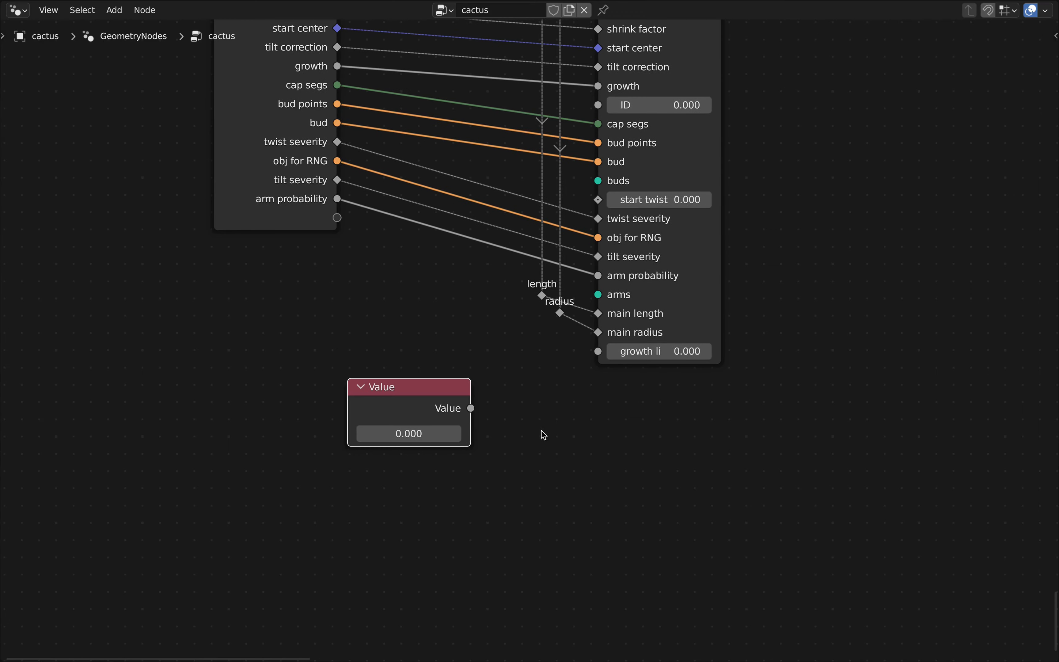
Label the new Value node "main stem growth limit"
right_click(407, 389)
left_click(401, 384)
type("main stem growth")
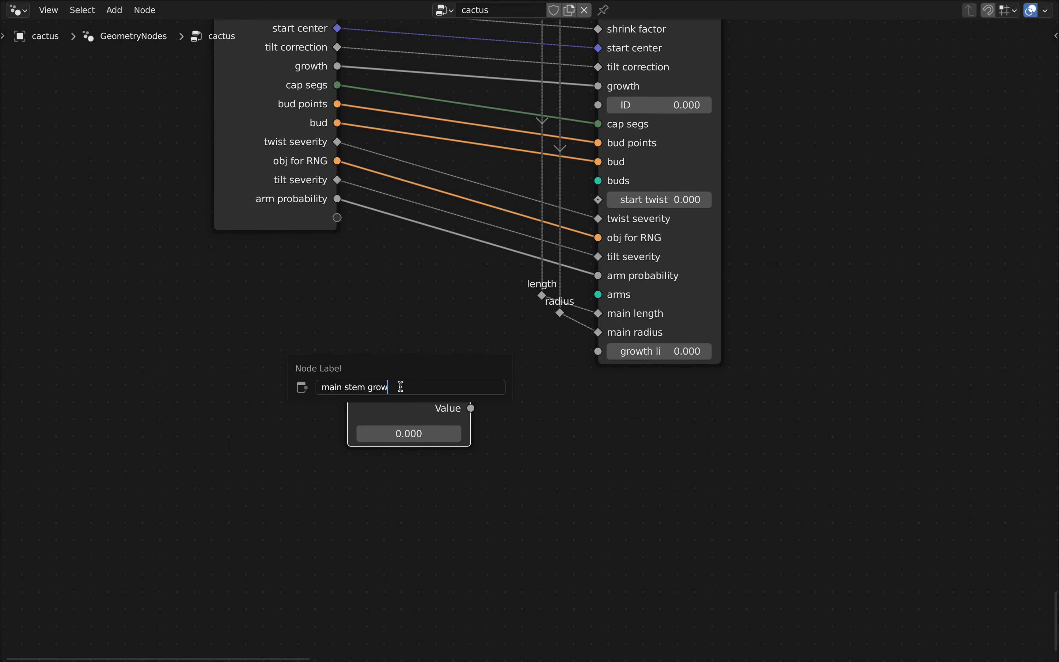
key("Return")
Set the main stem growth limit value to 8 and link it to the first Seg & Arm node's growth limit input
left_click(412, 436)
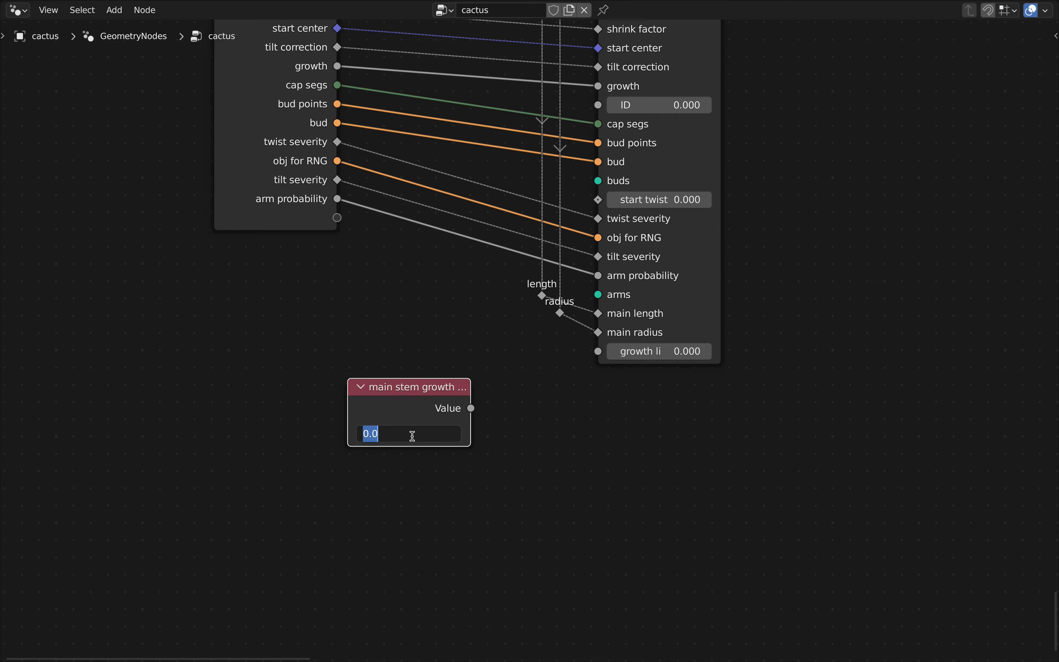
type("8")
key("Return")
left_click_drag(471, 408, 599, 351)
left_click_drag(432, 387, 417, 333)
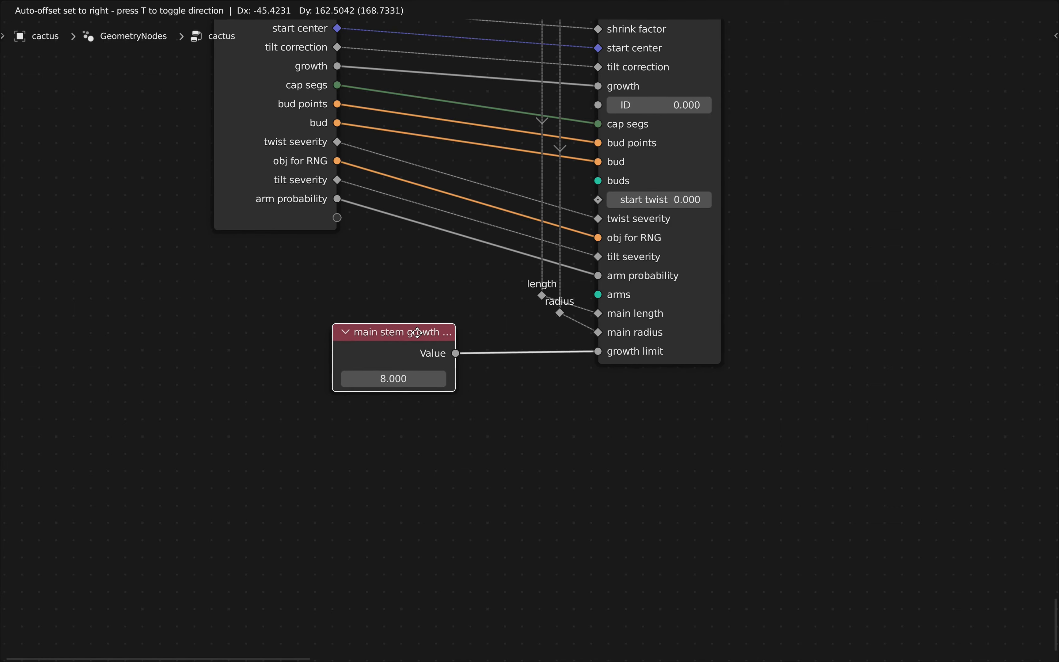
Move the length and radius reroutes vertically until they are level with the first Seg & Arm node's sockets
scroll(417, 333, "down", 3)
middle_click_drag(504, 328, 407, 410)
left_click_drag(459, 411, 407, 105)
key("g")
key("y")
left_click(480, 248)
Move the Group Input node vertically so its upper links to the first Seg & Arm node run horizontally
left_click_drag(306, 263, 249, 297)
key("g")
key("y")
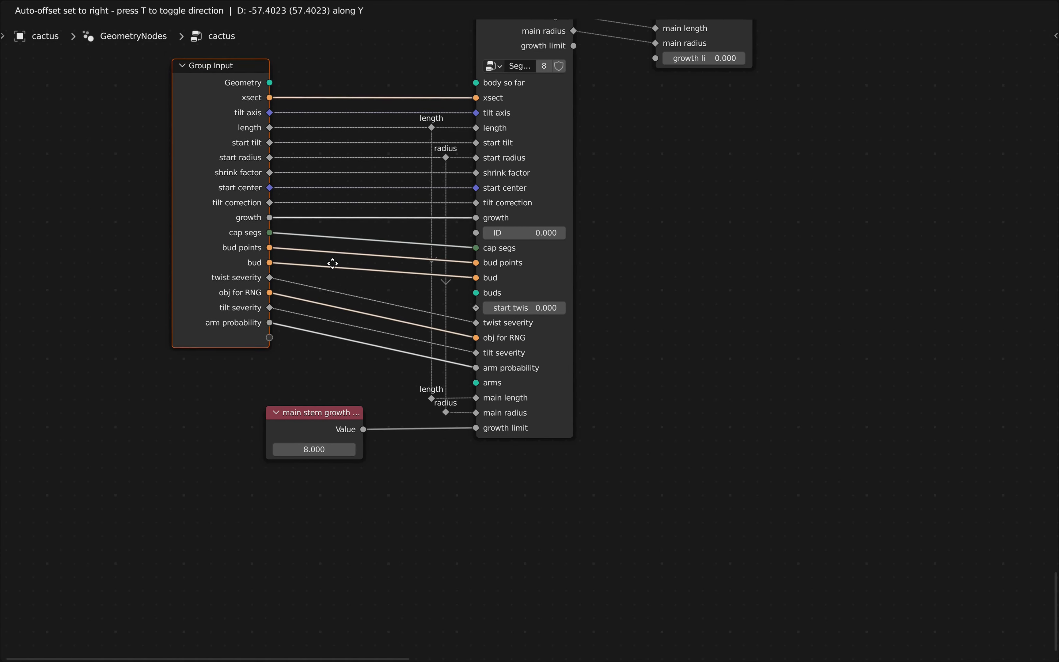
left_click(333, 264)
left_click(334, 264)
Link the growth limit output of each Seg & Arm node to the growth limit input of the following one along the chain
scroll(694, 217, "down", 2)
middle_click_drag(694, 217, 499, 454)
scroll(475, 354, "up", 4)
left_click_drag(358, 306, 470, 323)
scroll(471, 323, "down", 3)
middle_click_drag(470, 323, 331, 598)
left_click_drag(412, 271, 467, 283)
middle_click_drag(467, 282, 352, 635)
left_click_drag(436, 382, 516, 403)
middle_click_drag(516, 403, 338, 657)
left_click_drag(436, 379, 503, 392)
middle_click_drag(612, 44, 447, 438)
left_click_drag(438, 402, 506, 419)
middle_click_drag(613, 70, 458, 386)
left_click_drag(445, 373, 503, 389)
middle_click_drag(613, 44, 483, 453)
left_click_drag(474, 416, 556, 430)
Move the Group Input node far away horizontally from the first Seg & Arm node to make room between them
scroll(539, 461, "down", 20)
middle_click_drag(655, 548, 602, 316)
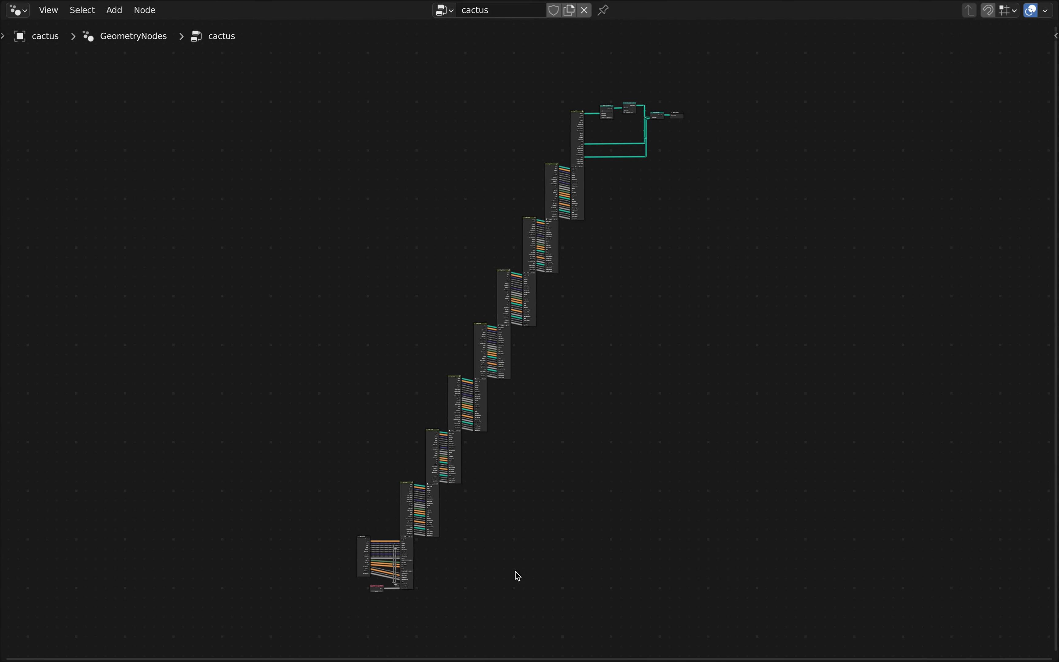
scroll(543, 601, "up", 5)
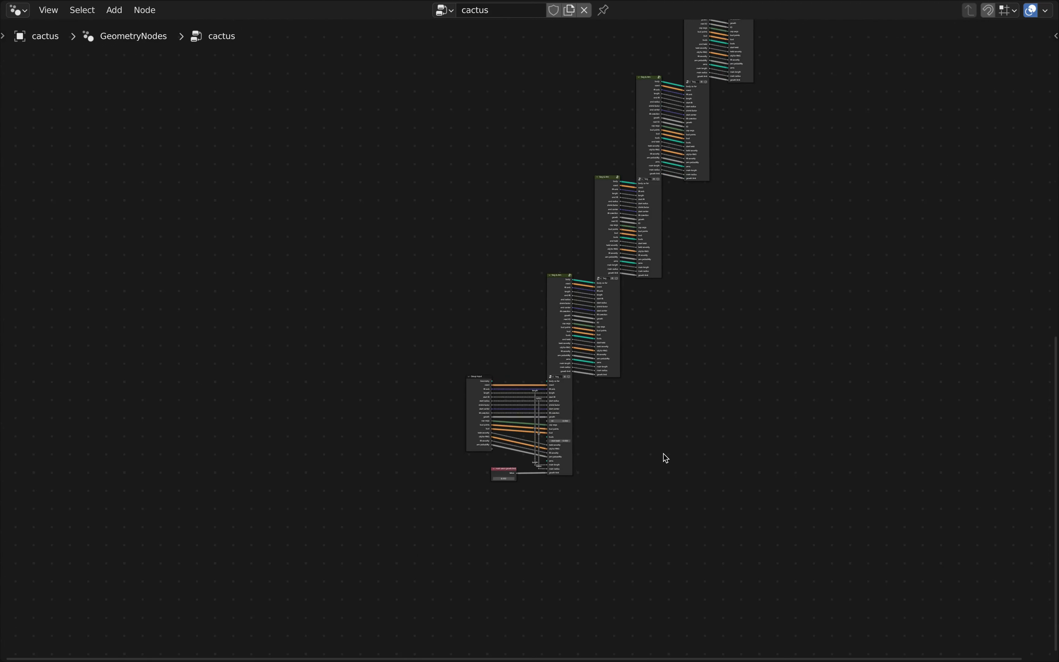
middle_click_drag(663, 469, 813, 482)
scroll(810, 483, "up", 2)
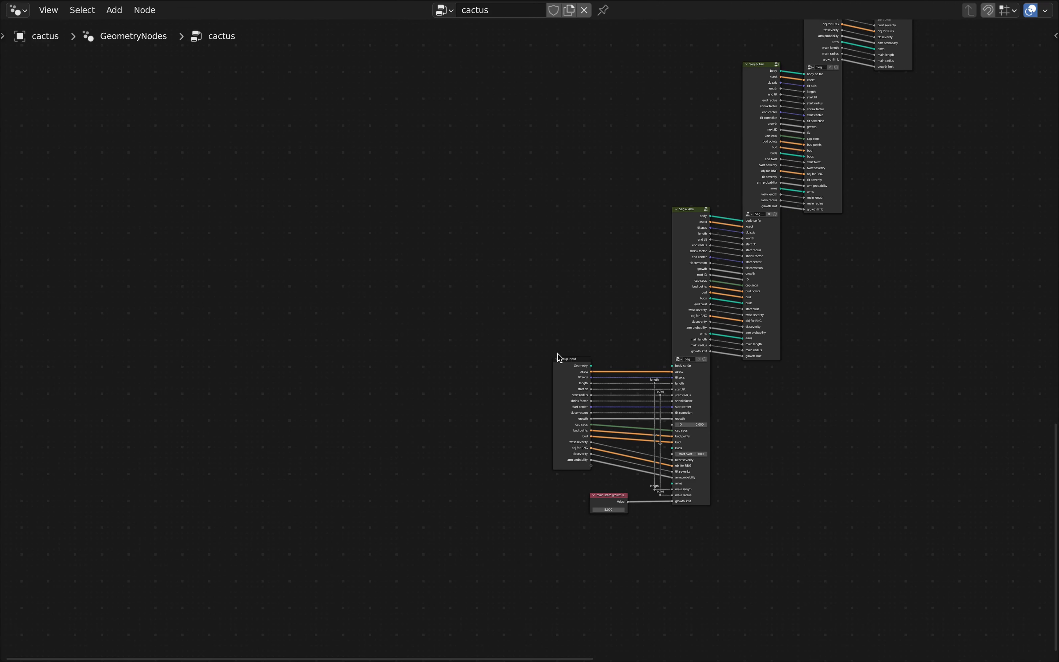
left_click(571, 360)
left_click_drag(572, 360, 263, 358)
Add a reroute to the growth link beside the Group Input and move the main stem growth limit node beneath the Group Input
scroll(313, 356, "down", 1)
middle_click_drag(364, 347, 566, 300)
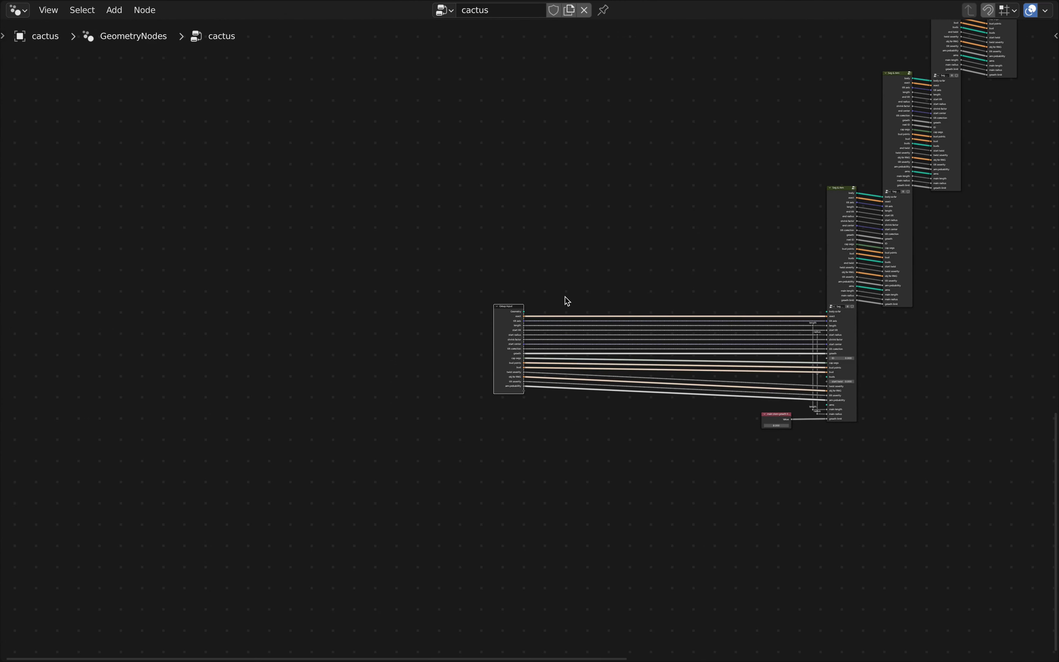
scroll(566, 301, "up", 2)
middle_click_drag(651, 303, 546, 295)
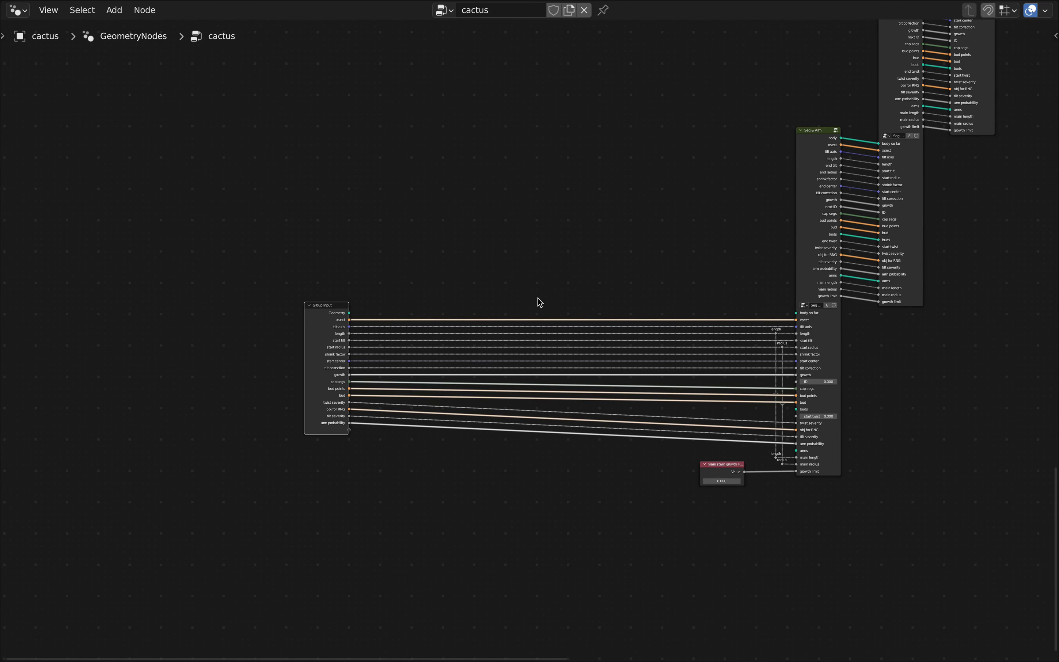
scroll(540, 302, "down", 1)
middle_click_drag(573, 284, 581, 248)
scroll(624, 277, "up", 2)
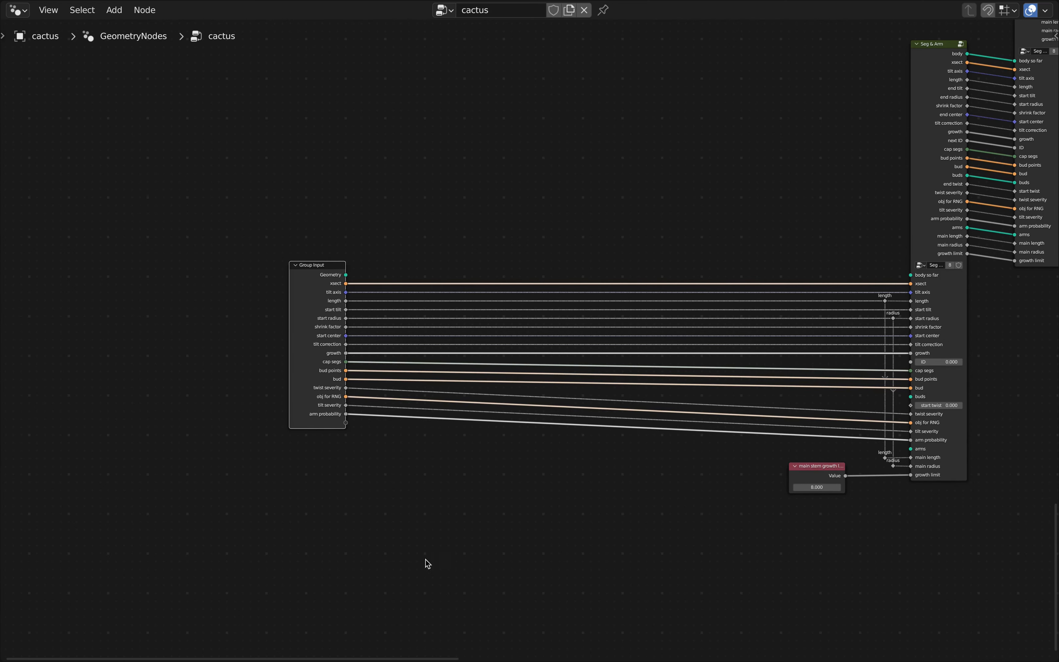
scroll(504, 513, "up", 3)
middle_click_drag(503, 512, 606, 565)
scroll(521, 501, "down", 1)
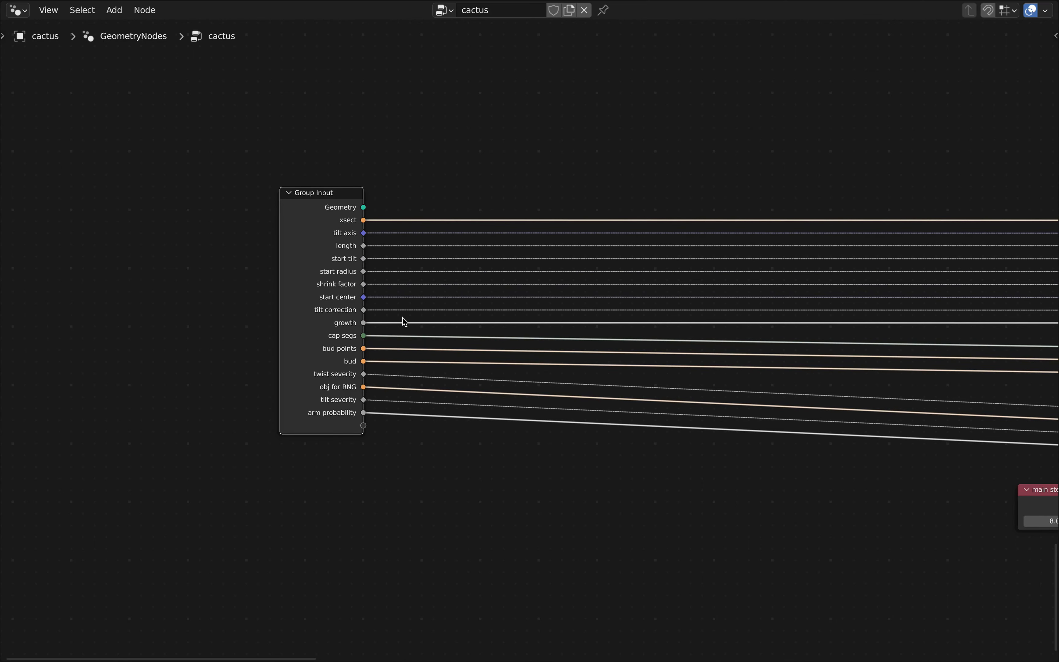
right_click_drag(402, 318, 402, 329, "shift")
scroll(601, 441, "down", 1)
left_click_drag(999, 486, 439, 482)
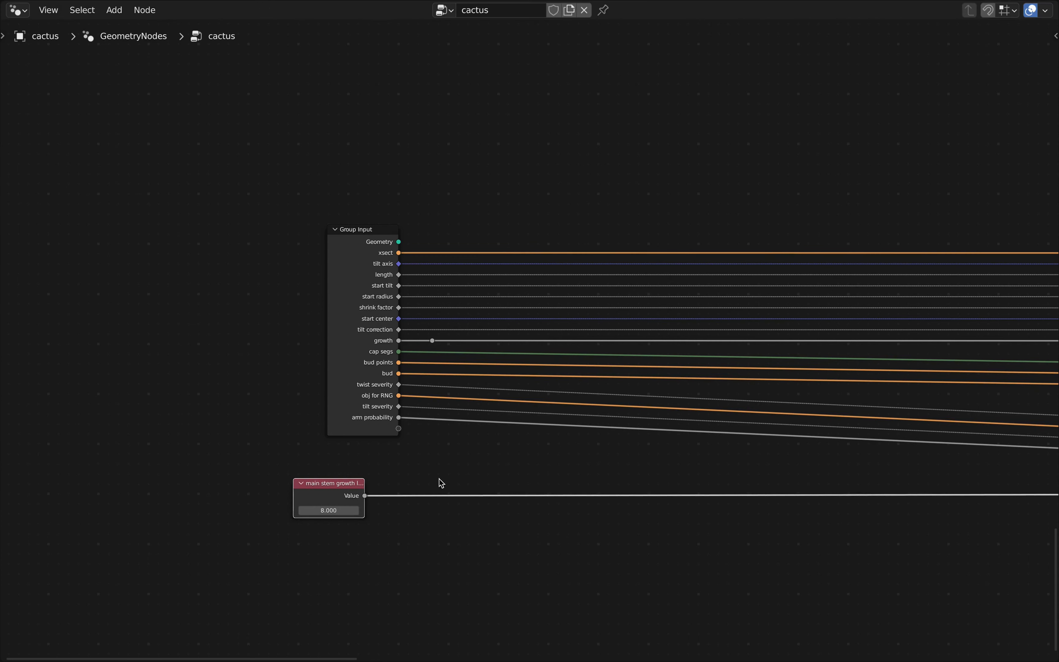
Add reroutes to the length and start radius links beside the Group Input and label them "length" and "start radius"
right_click_drag(445, 271, 460, 301, "shift")
right_click(444, 275)
left_click(444, 275)
type("length")
key("Return")
right_click(459, 296)
type("start radius")
key("Return")
Label the reroute on the growth link "growth" and the one on the main stem growth limit link "growth limit"
right_click(433, 340)
left_click(434, 341)
type("growth")
key("Return")
right_click(439, 495)
left_click(379, 464)
type("growth limit")
key("Return")
Duplicate the four labelled reroutes below the nodes and link each original to its copy
key("shift+d")
left_click_drag(418, 352, 433, 591)
left_click_drag(444, 275, 444, 525)
left_click_drag(459, 296, 459, 546)
key("shift+d")
left_click(480, 543)
left_click_drag(438, 495, 438, 568)
Shift the length and start radius reroute columns sideways to space them apart from the growth columns
left_click_drag(436, 574, 494, 262)
key("g")
key("x")
key("g")
key("x")
Flatten the four lower reroutes into one horizontal row and move the row further down
left_click_drag(411, 512, 506, 599)
key("s")
key("y")
key("0")
key("Return")
key("g")
key("y")
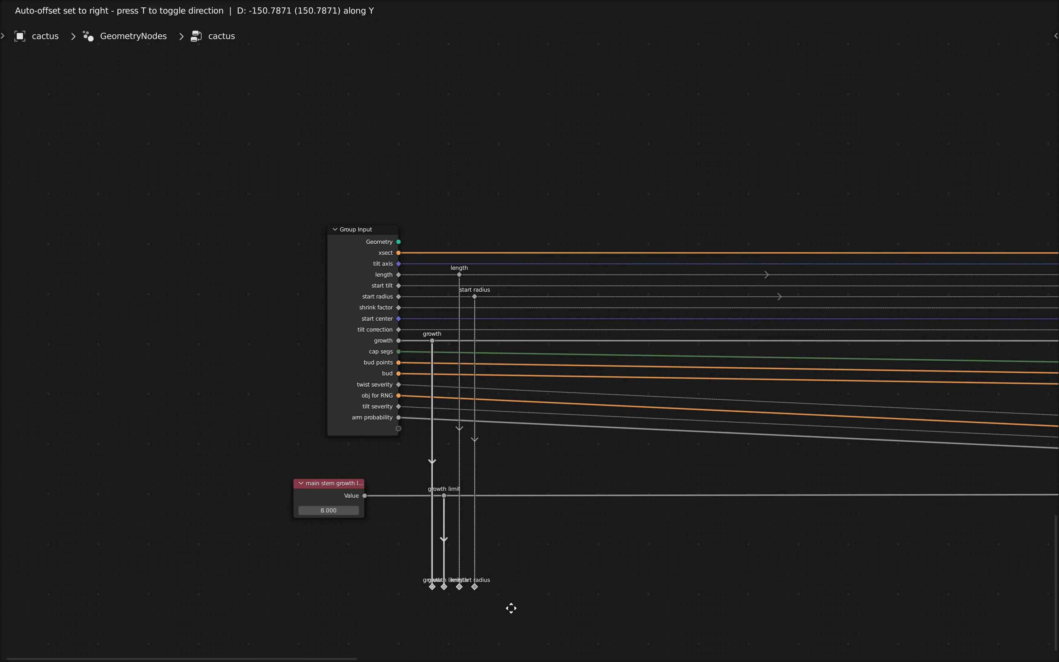
left_click(511, 608)
Stagger the lower growth limit, length and start radius reroutes downward so their labels no longer overlap
scroll(468, 560, "up", 3)
left_click_drag(392, 346, 423, 394)
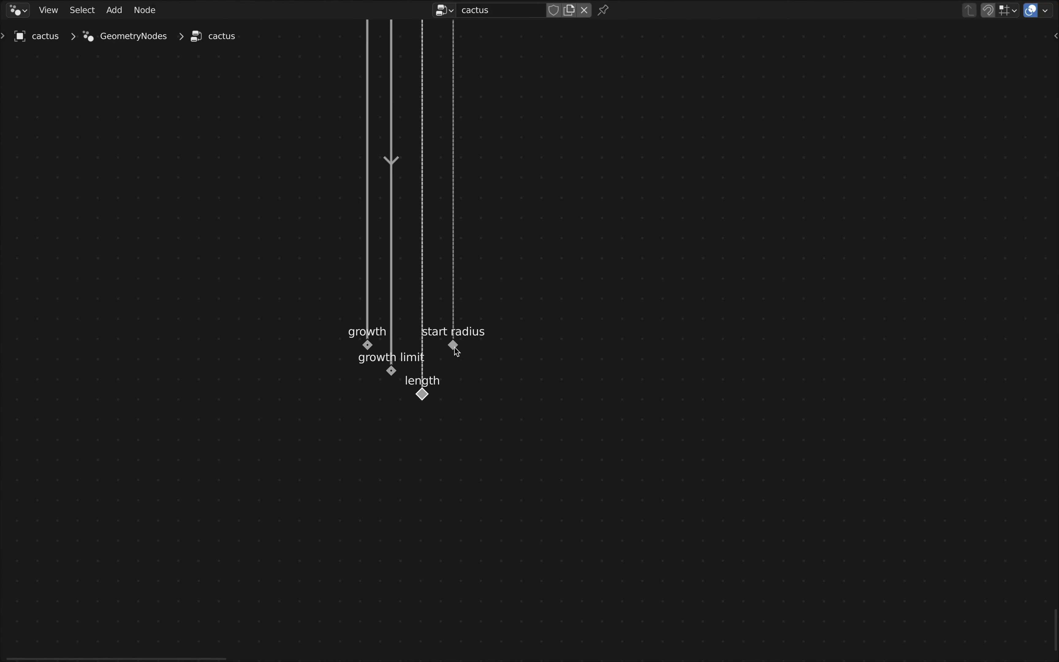
left_click_drag(457, 351, 457, 427)
scroll(466, 394, "down", 2)
scroll(440, 379, "down", 2)
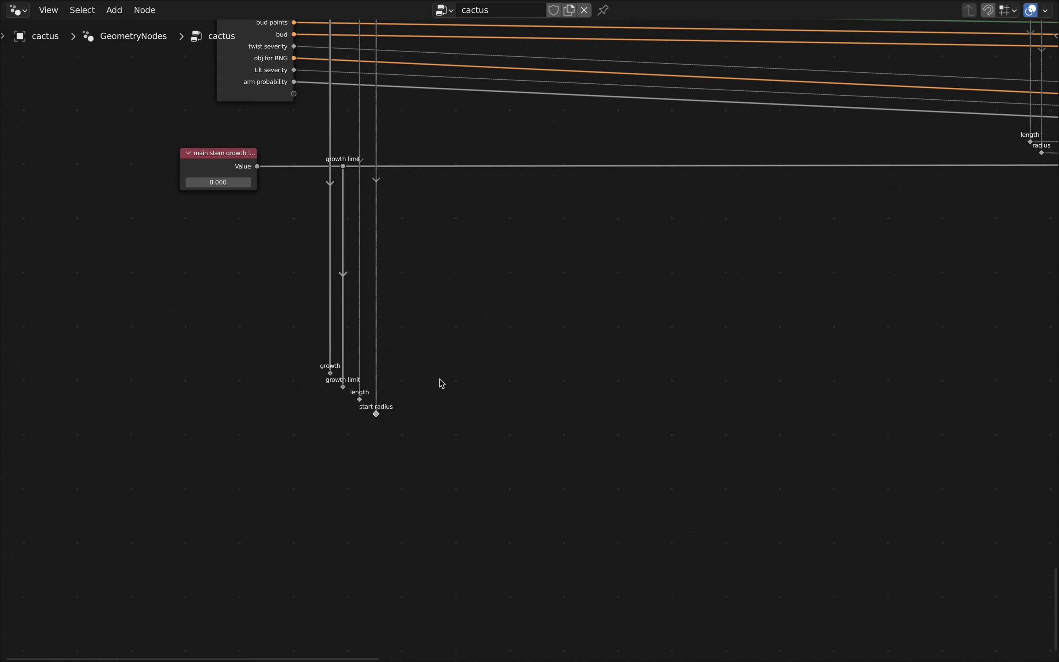
scroll(439, 379, "down", 1)
scroll(440, 380, "up", 2)
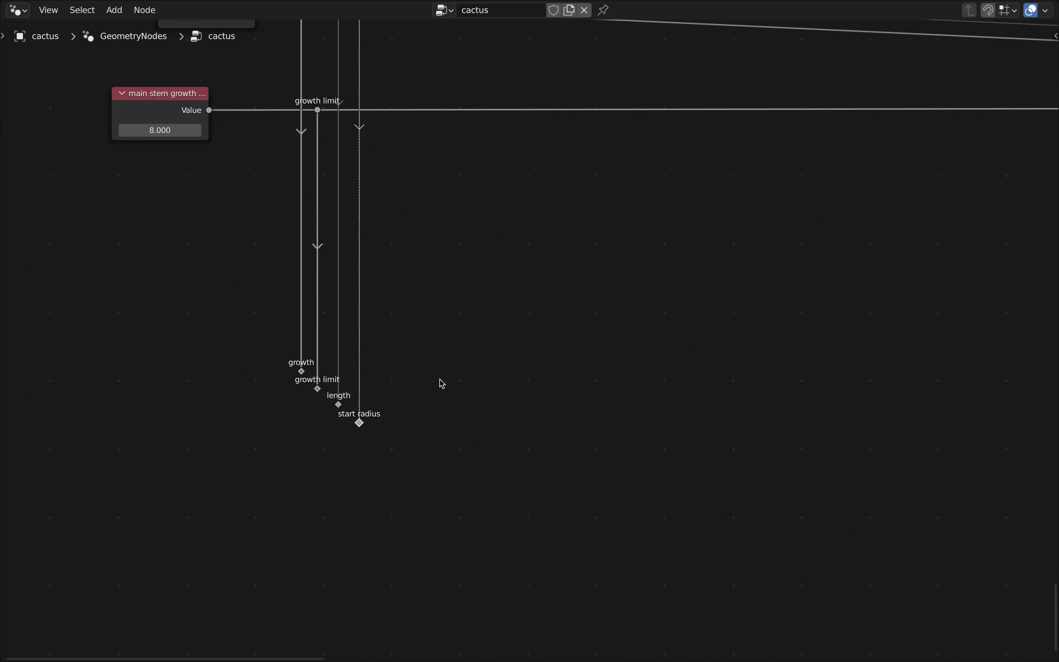
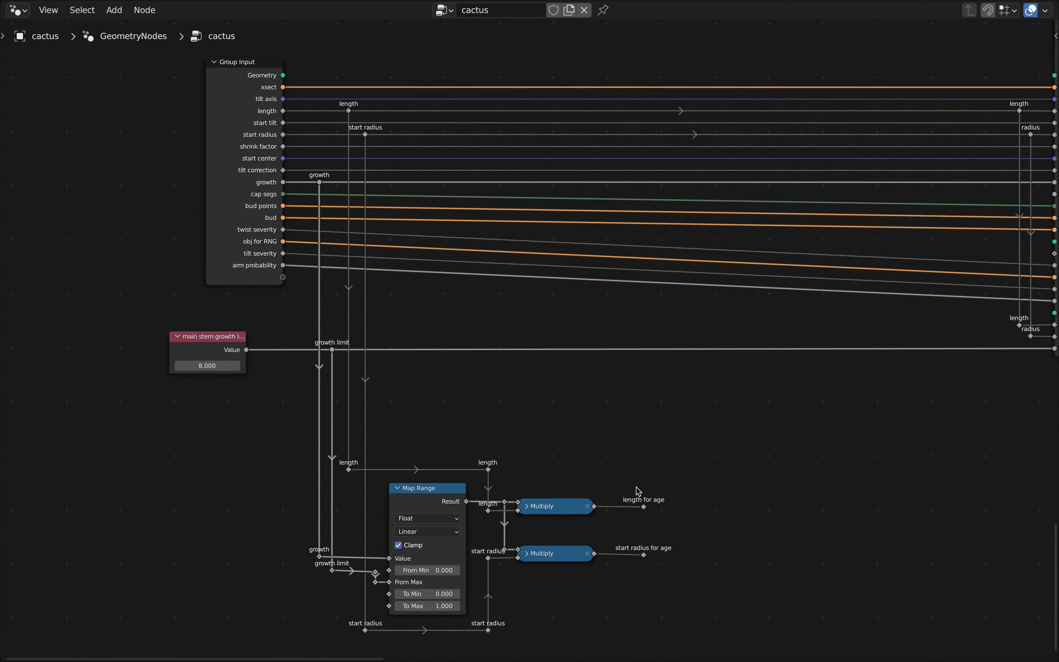
Offset the length for age and start radius for age reroutes horizontally from each other
left_click_drag(630, 481, 617, 428)
key("g")
key("x")
left_click(664, 508)
Duplicate the length for age reroute vertically and place the linked copy straight above it, among the Group Input links
key("shift+d")
key("y")
left_click(651, 442)
key("g")
key("y")
left_click(627, 124)
scroll(626, 104, "up", 8)
key("g")
key("y")
left_click(630, 130)
key("g")
key("y")
left_click(636, 377)
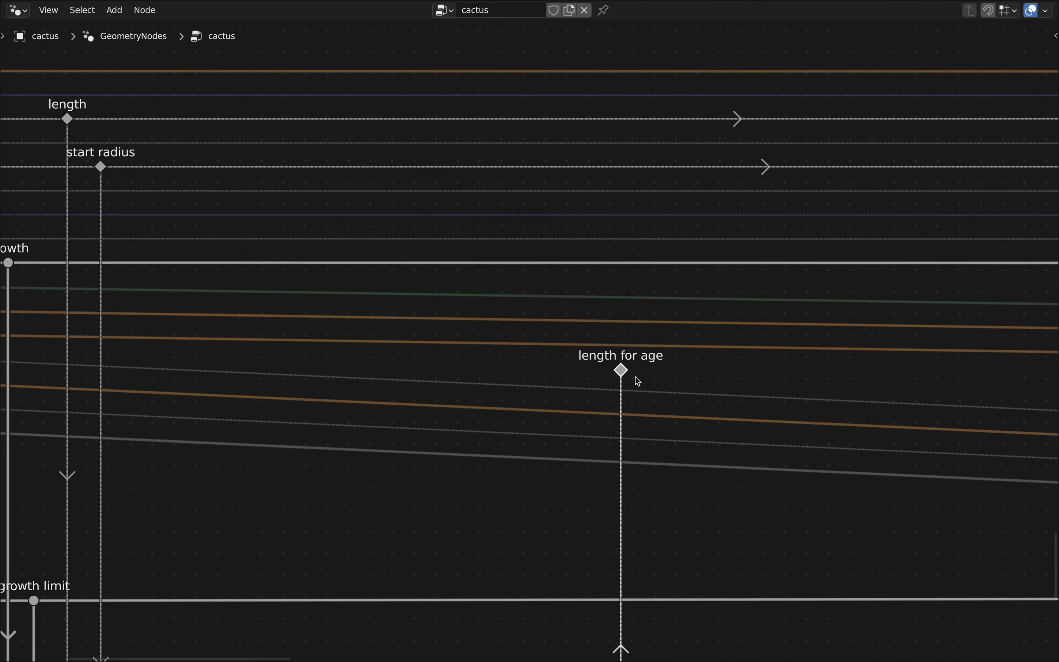
Insert a reroute labelled "length for age" on the length link, feed it from the scaled length and dissolve the intermediate copy
right_click_drag(615, 110, 614, 131, "shift")
left_click_drag(621, 369, 614, 118)
key("g")
key("x")
left_click(621, 371)
key("ctrl+x")
scroll(622, 371, "down", 1)
key("F2")
type("len")
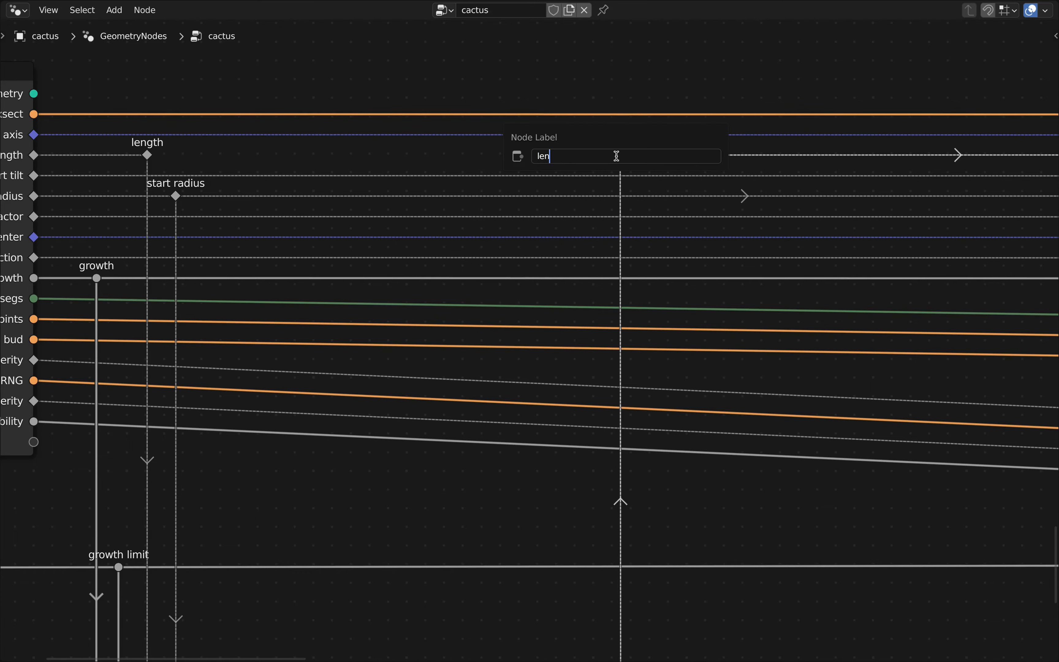
type("gth for age")
key("Return")
Insert a reroute labelled "start radius for age" on the start radius link, fed by the scaled start radius
scroll(618, 167, "down", 3)
right_click_drag(642, 82, 645, 95, "shift")
key("F2")
type("start radius for age")
key("Return")
key("shift+d")
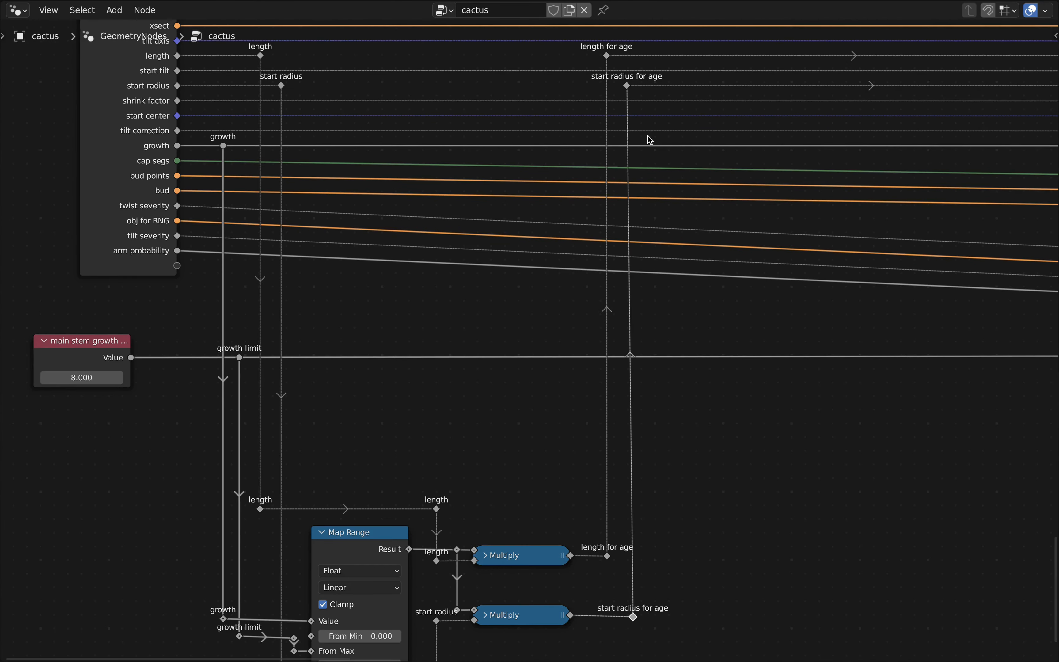
scroll(764, 419, "down", 3)
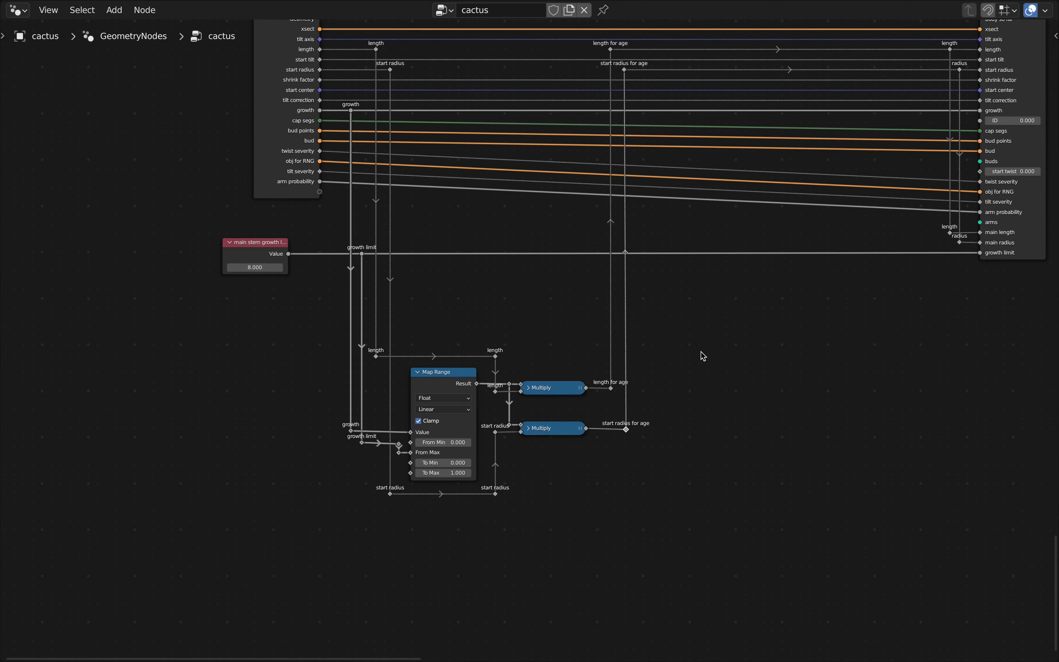
Group the Map Range, both Multiply nodes and their surrounding reroutes into a new node group
left_click_drag(310, 315, 706, 565)
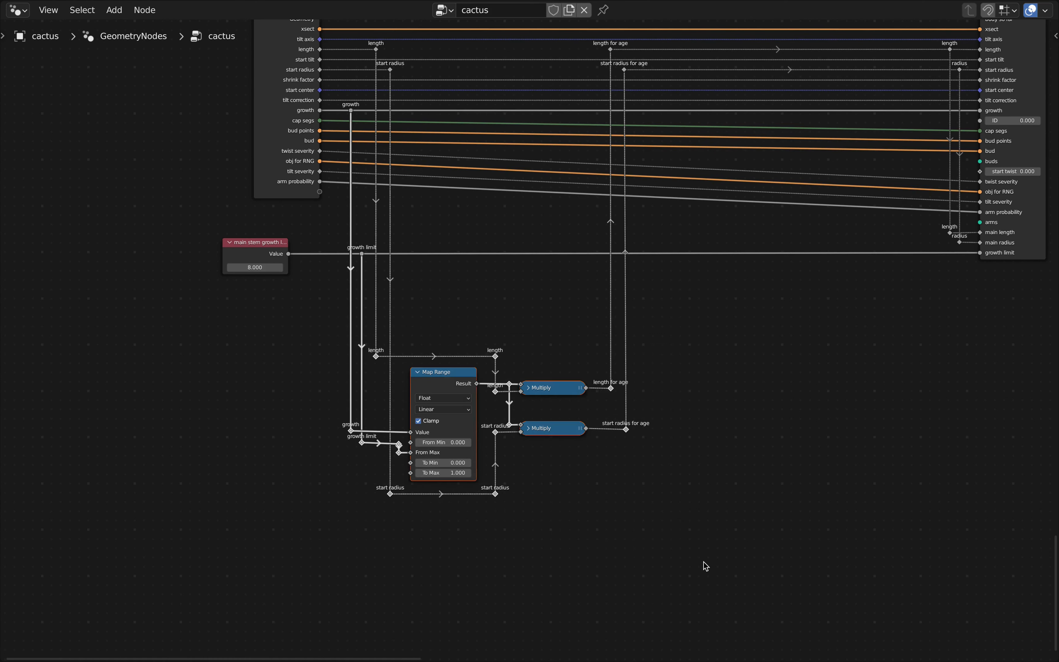
right_click(557, 389)
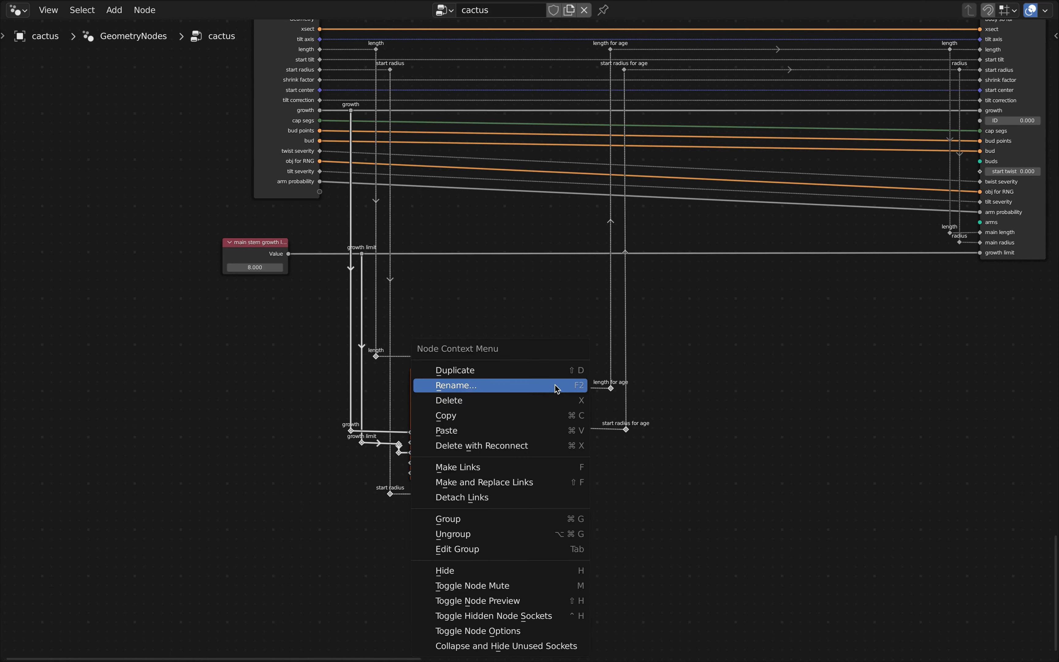
left_click(468, 521)
left_click_drag(420, 340, 390, 328)
Rename the new group's first input to "growth"
key("n")
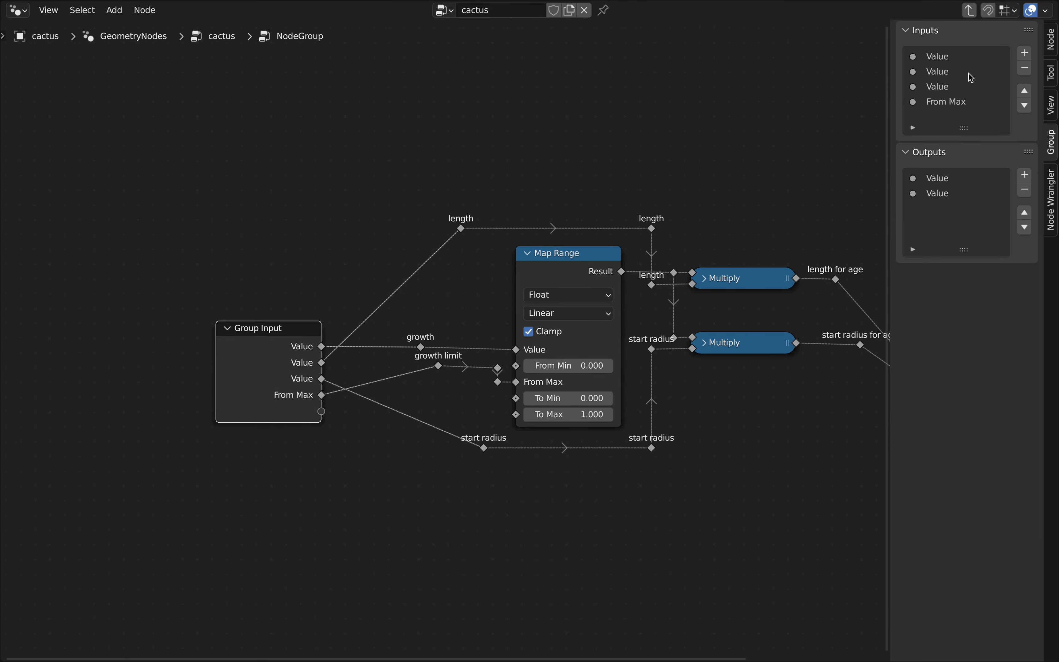
left_click(945, 62)
left_click(993, 165)
type("growth")
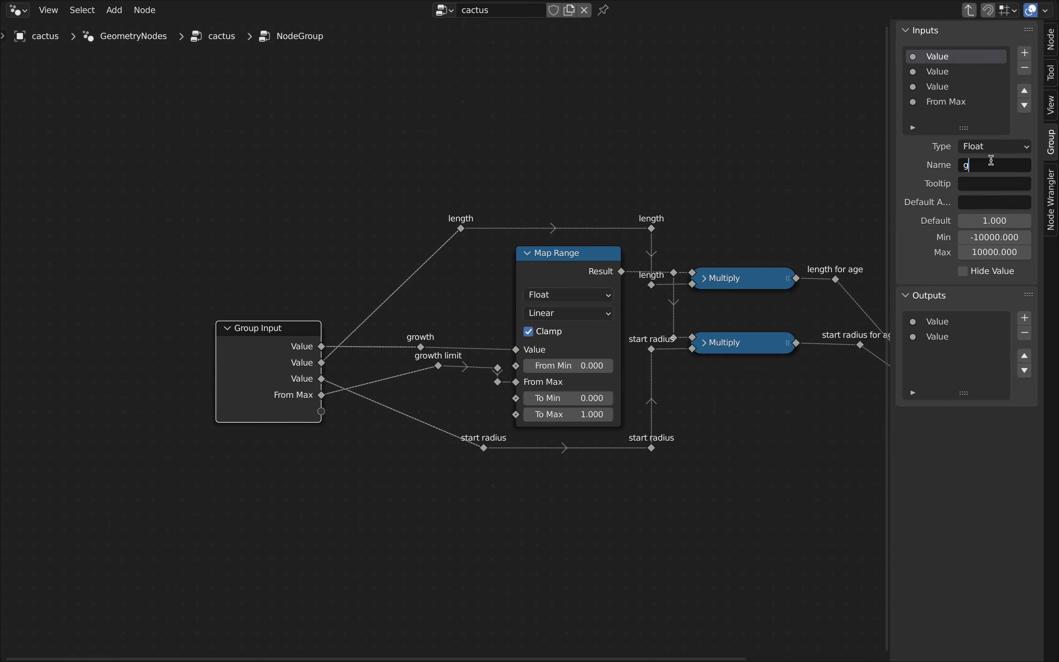
key("Return")
Move the From Max group input up to second place, directly below growth
middle_click_drag(778, 416, 730, 364)
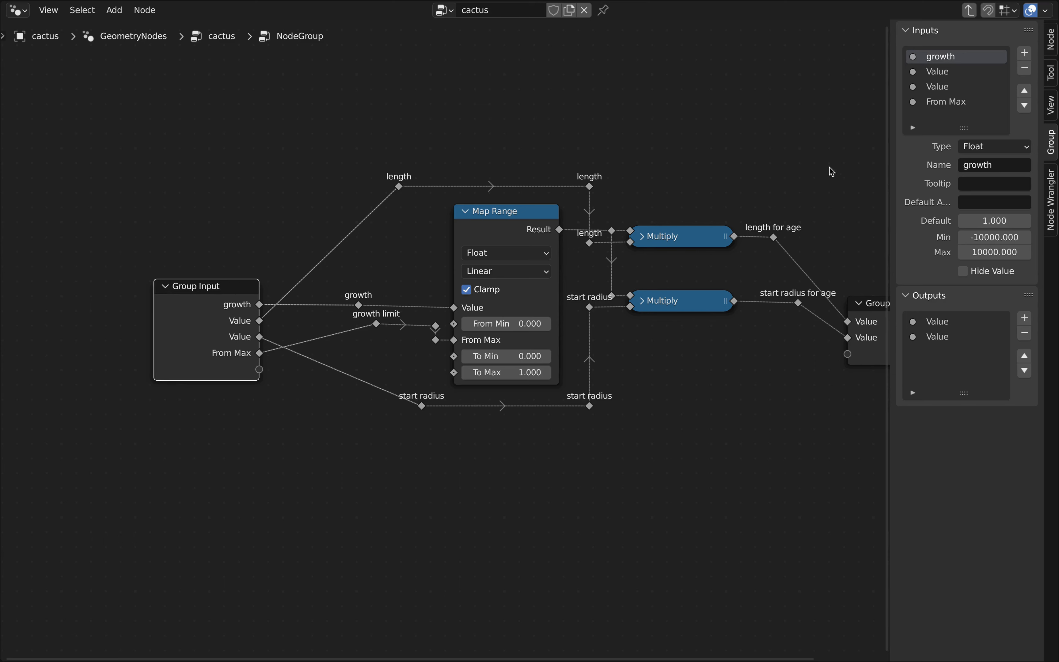
left_click(948, 104)
left_click(1027, 91)
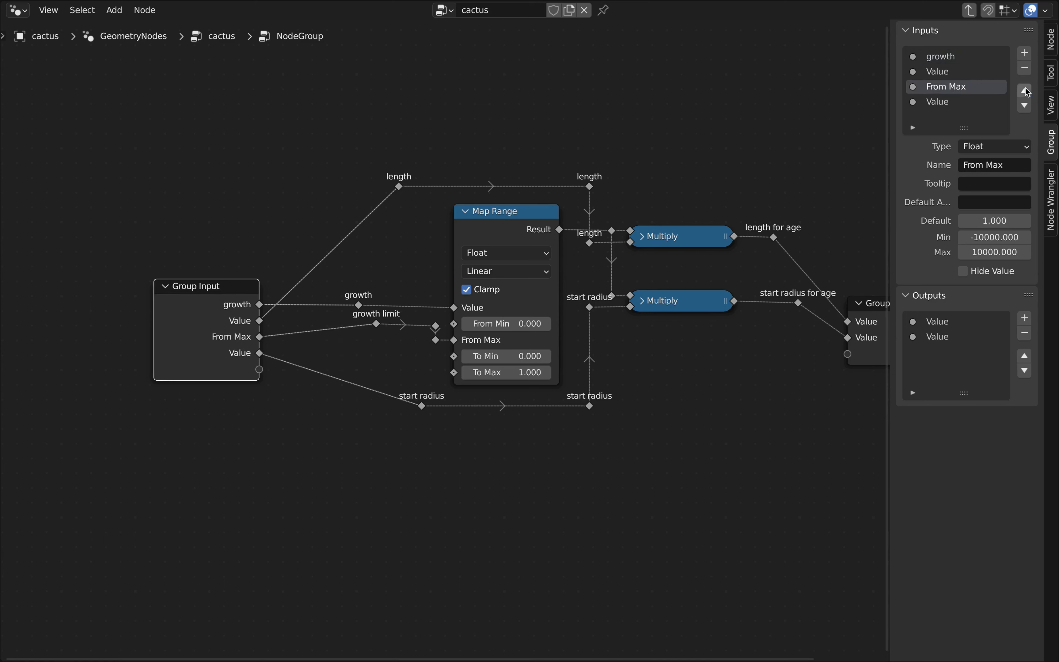
left_click(1027, 91)
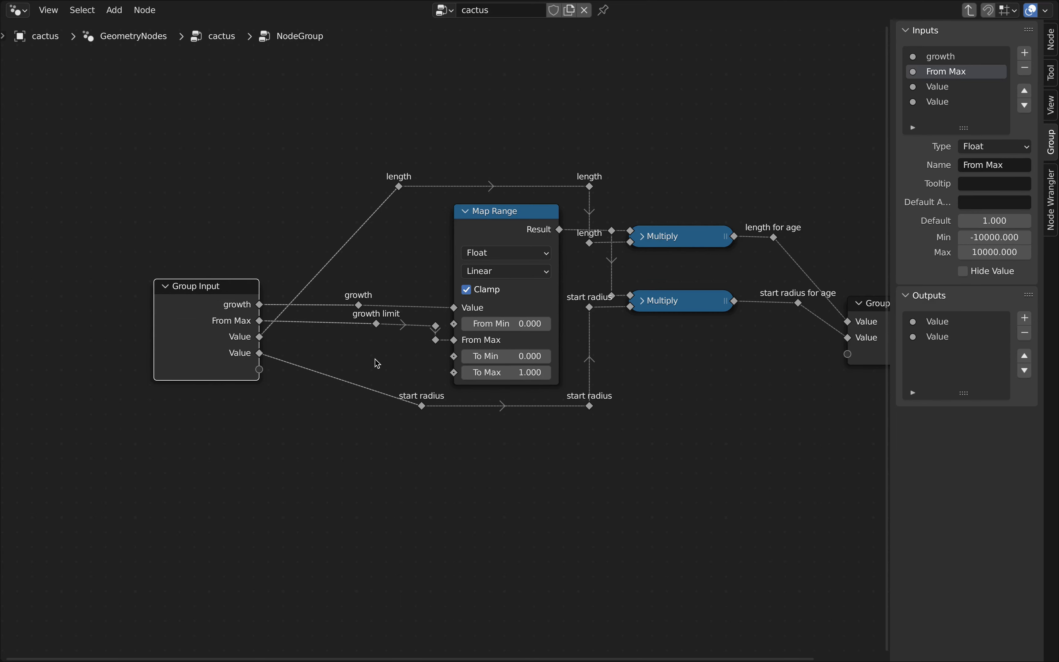
Insert reroutes on the two Value input links so length and start radius run at right angles
right_click_drag(330, 233, 364, 252, "shift")
key("g")
left_click(416, 349)
right_click_drag(369, 366, 344, 401, "shift")
key("g")
left_click(409, 378)
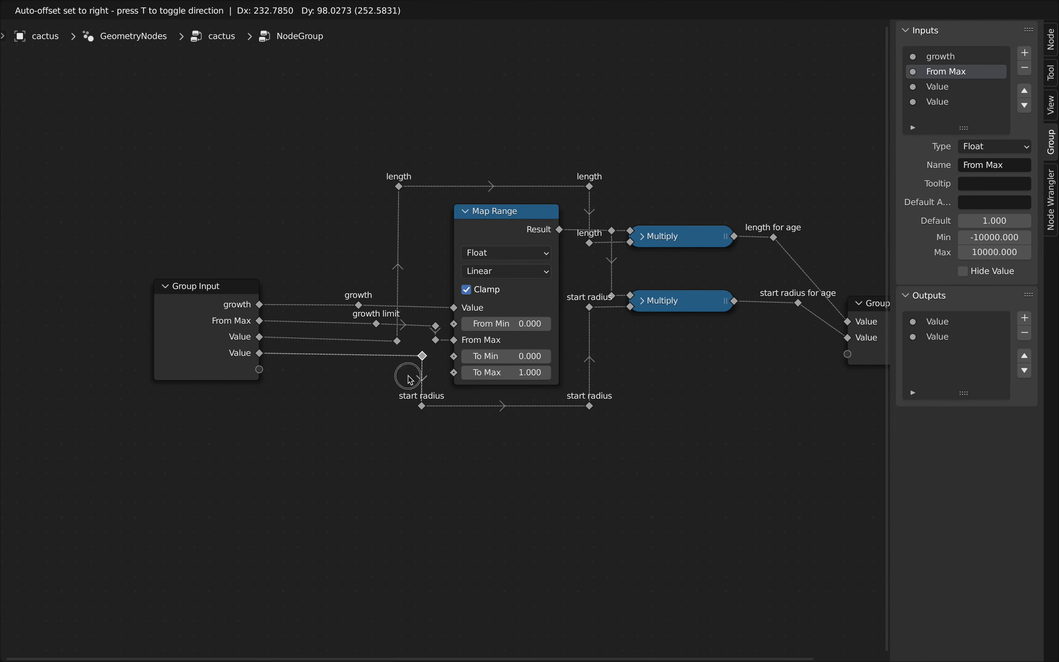
Raise the Group Output node and straighten the start radius for age link with a reroute above its labelled one
middle_click_drag(779, 316, 586, 321)
left_click_drag(691, 310, 689, 229)
right_click_drag(621, 265, 642, 302, "shift")
key("g")
left_click(614, 271)
scroll(626, 306, "down", 1)
middle_click_drag(636, 383, 642, 420)
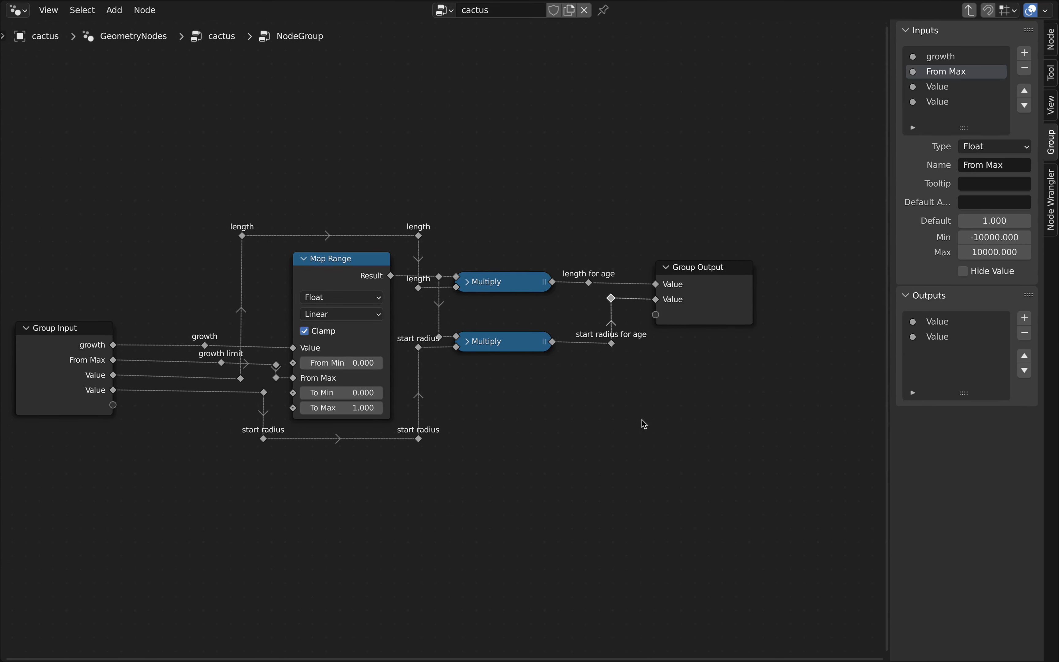
Rename the two group outputs to "length for age" and "start radius for age"
left_click(940, 323)
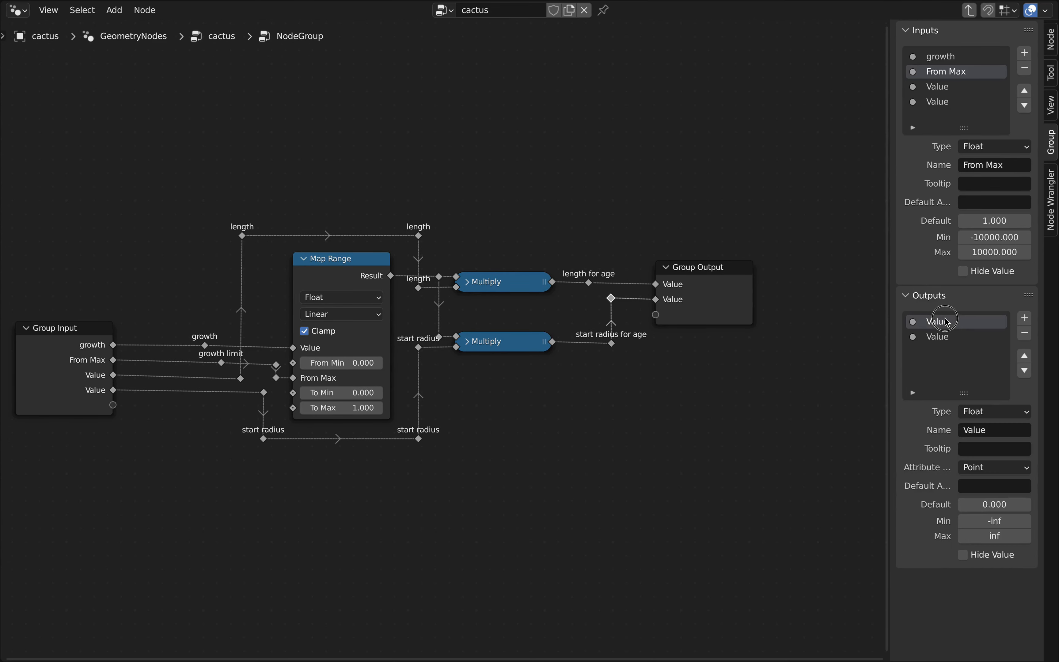
left_click(999, 431)
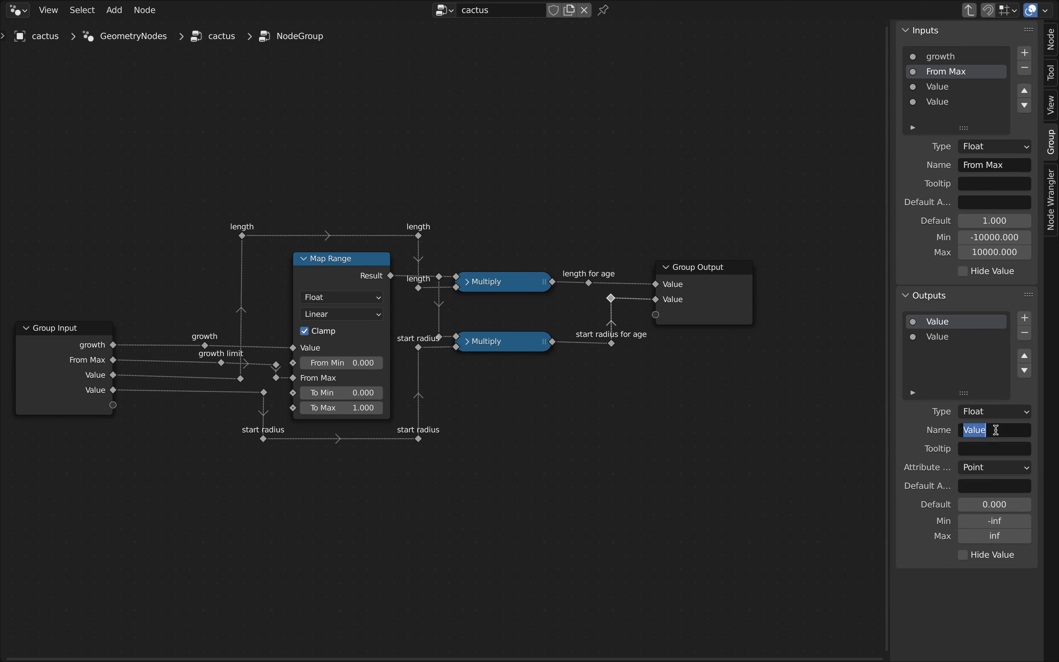
type("length for age")
key("Return")
left_click(940, 338)
left_click(999, 430)
type("start radius for age")
key("Return")
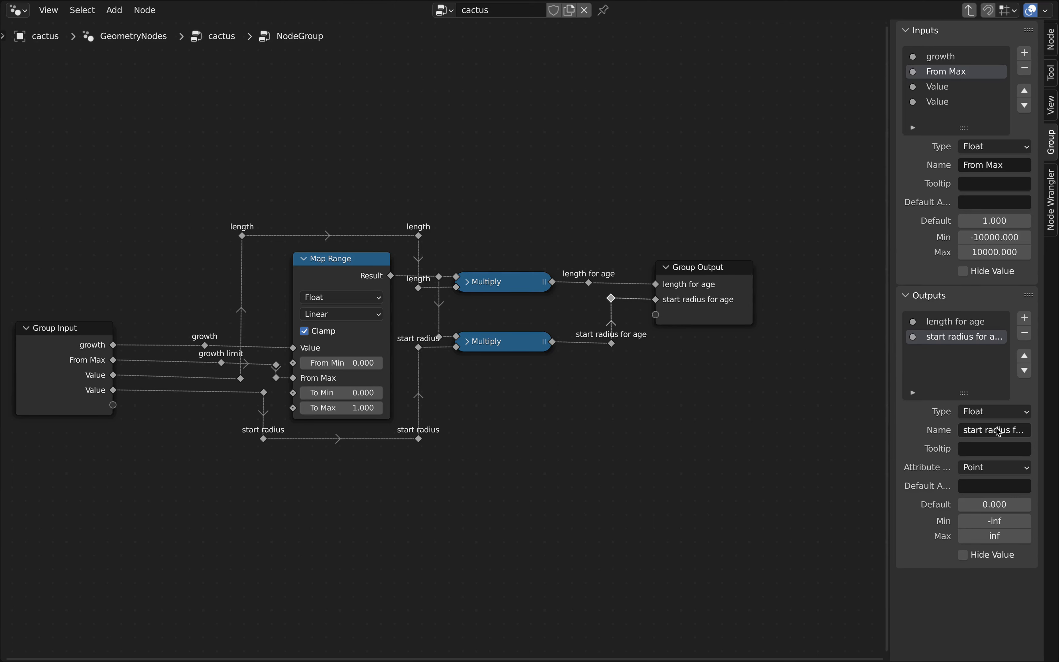
Leave the group, name the node group "Age Adjustments" and move its node up closer to the main links
key("n")
key("Tab")
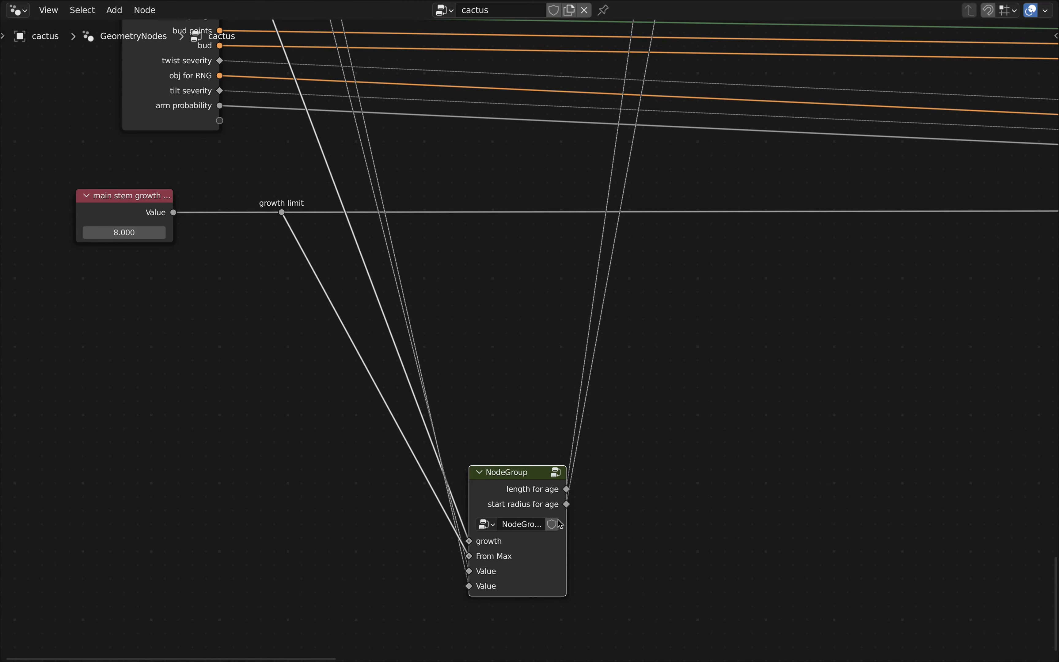
double_click(530, 523)
type("Age Adjustments")
key("Return")
scroll(645, 468, "down", 1)
middle_click_drag(637, 472, 634, 520)
key("g")
left_click(643, 395)
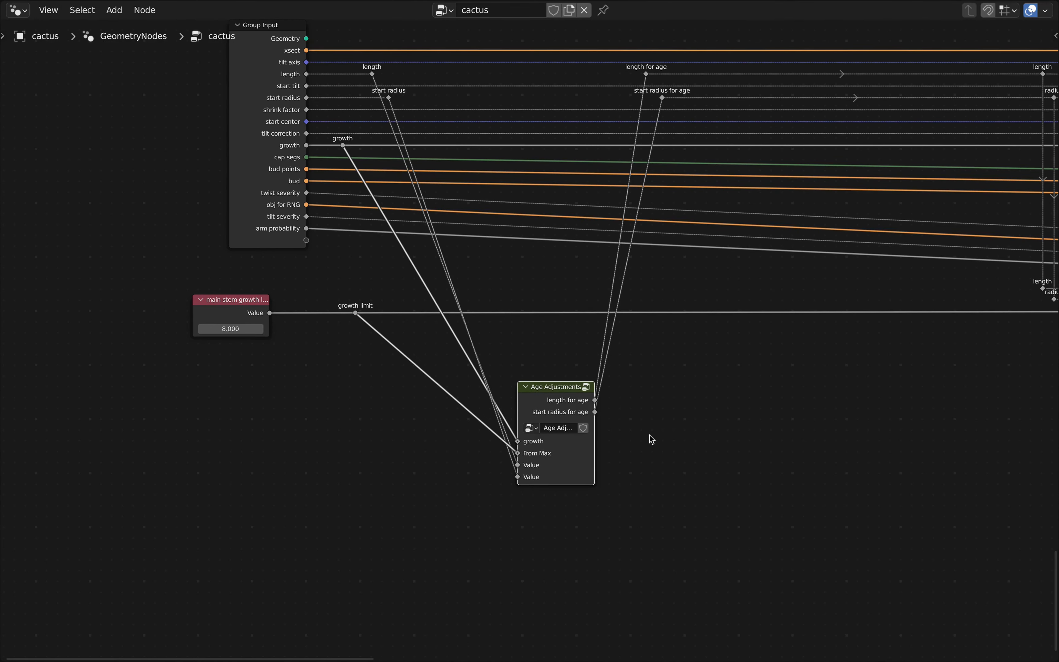
Route the growth limit and growth links into Age Adjustments through reroutes placed straight below their labelled sources
middle_click_drag(682, 431, 747, 412)
scroll(499, 367, "up", 4)
right_click_drag(520, 329, 500, 369, "shift")
key("g")
left_click(427, 270, "shift")
key("s")
key("x")
key("0")
key("Return")
right_click_drag(573, 282, 553, 318, "shift")
key("g")
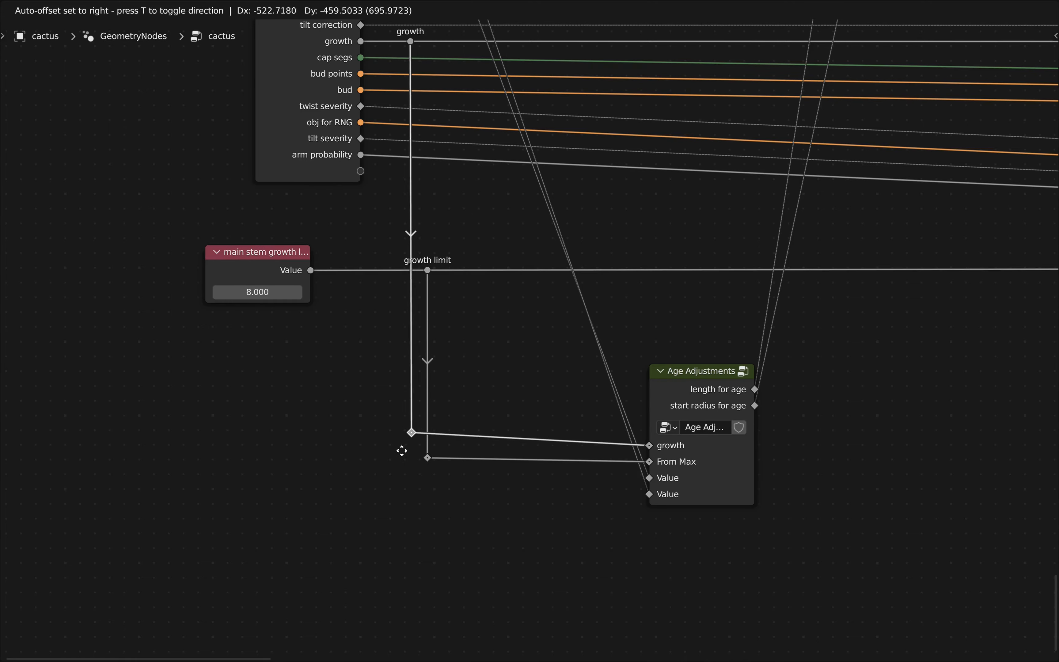
left_click(399, 462)
Route the length and start radius links into Age Adjustments through reroutes placed below their labelled sources
key("g")
mouse_move(627, 426)
right_mouse_down("shift")
mouse_move(642, 364)
mouse_move(586, 375)
right_mouse_up("shift")
left_click(463, 417)
key("g")
left_click(455, 510)
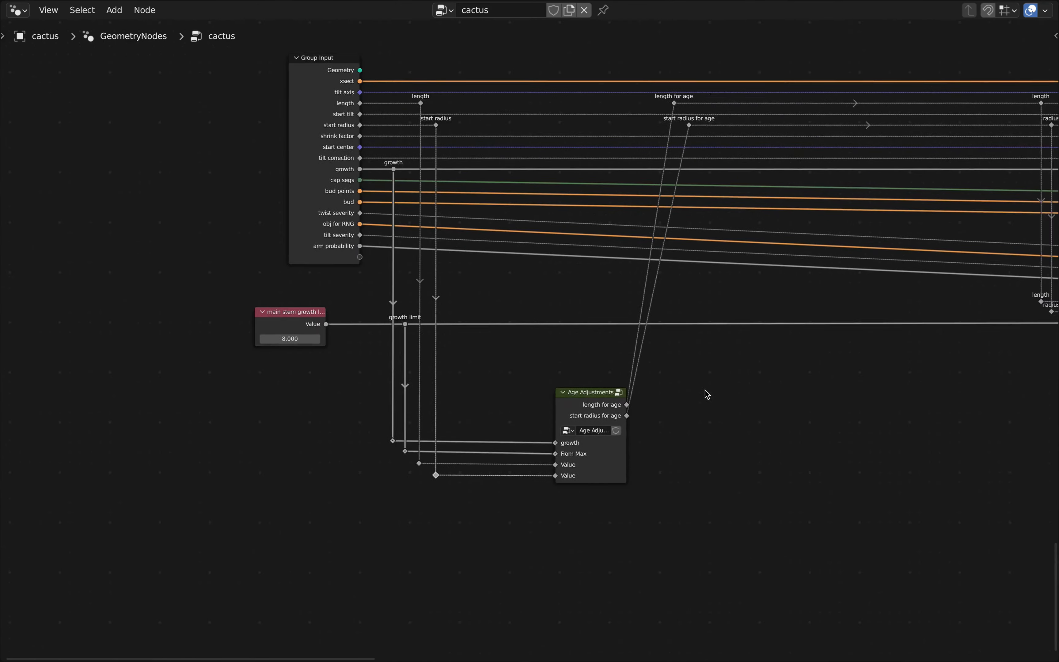
Insert corner reroutes on both Age Adjustments output links below the length for age and start radius for age reroutes
right_click_drag(643, 249, 654, 273, "shift")
key("g")
left_click(690, 433)
right_click_drag(611, 348, 640, 372, "shift")
key("g")
left_click(686, 428)
Open the first Seg & Arm group and the Arm group nested inside it
scroll(686, 428, "down", 2)
middle_click_drag(742, 411, 474, 469)
scroll(674, 409, "down", 3)
scroll(460, 470, "down", 7)
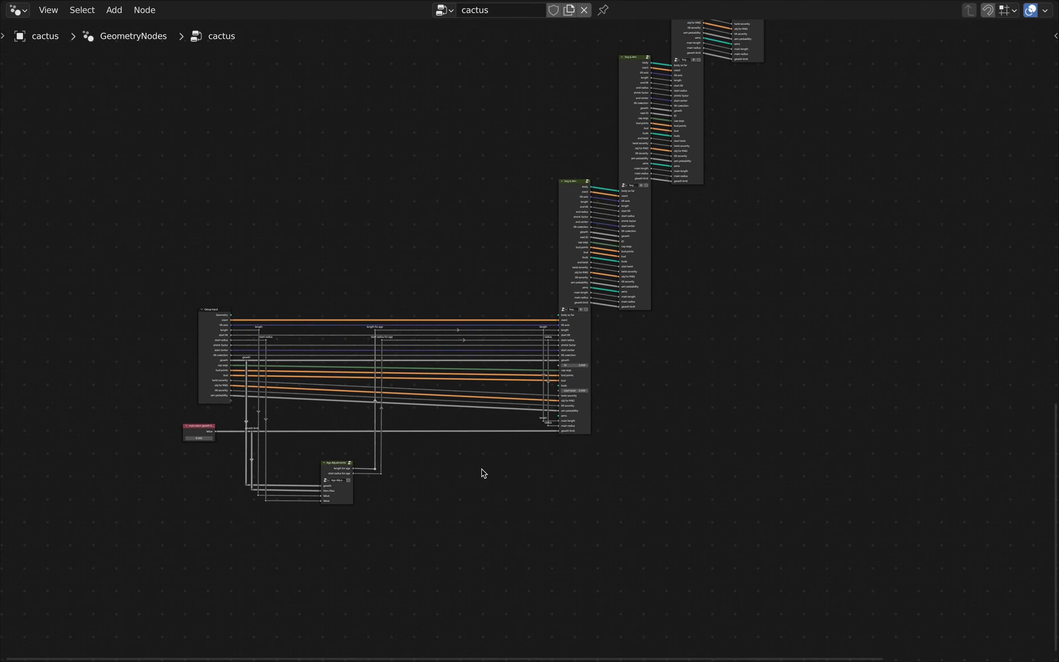
scroll(614, 377, "up", 1)
left_click(574, 166)
key("Tab")
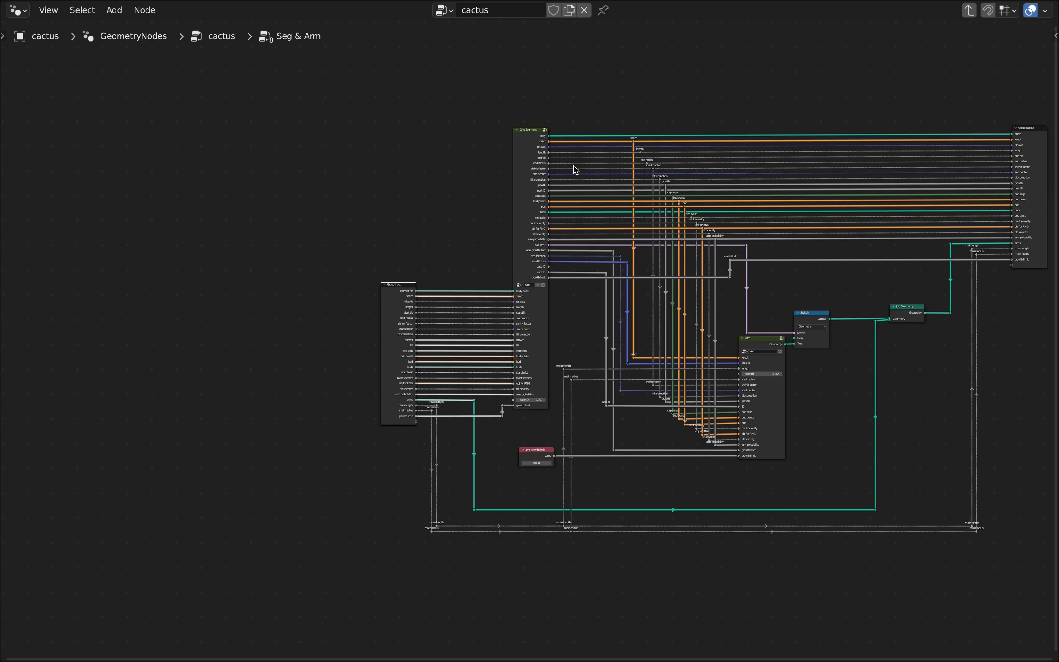
left_click(762, 341)
key("Tab")
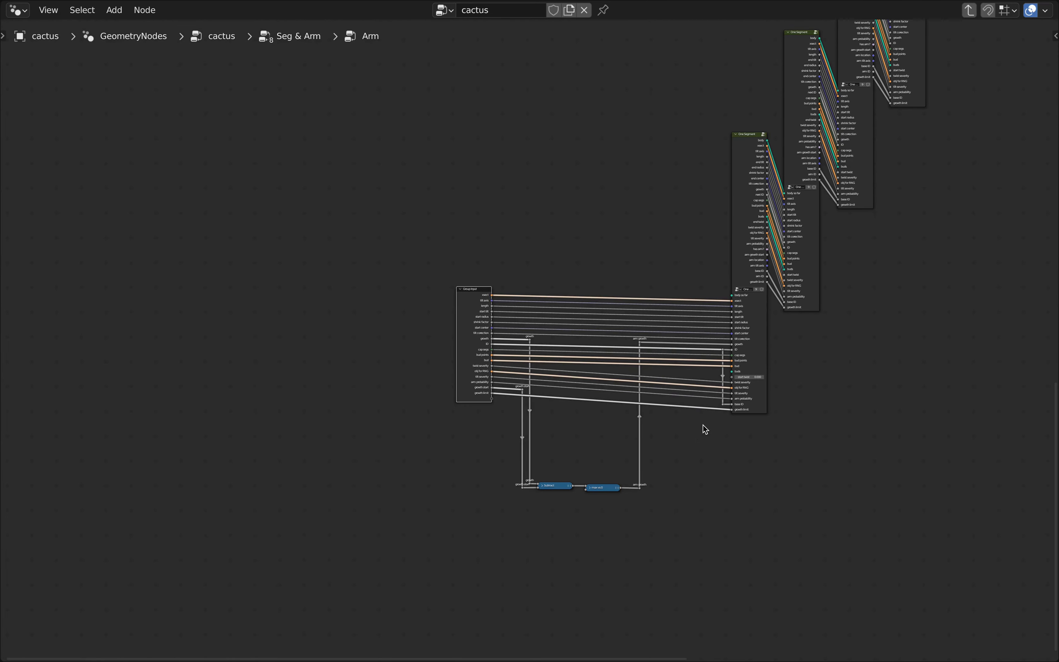
Shift the Arm group's Group Input, Subtract, max vs 0 and growth reroutes away from the segment nodes to make room
scroll(703, 426, "down", 1)
middle_click_drag(698, 443, 660, 371)
scroll(634, 426, "up", 7)
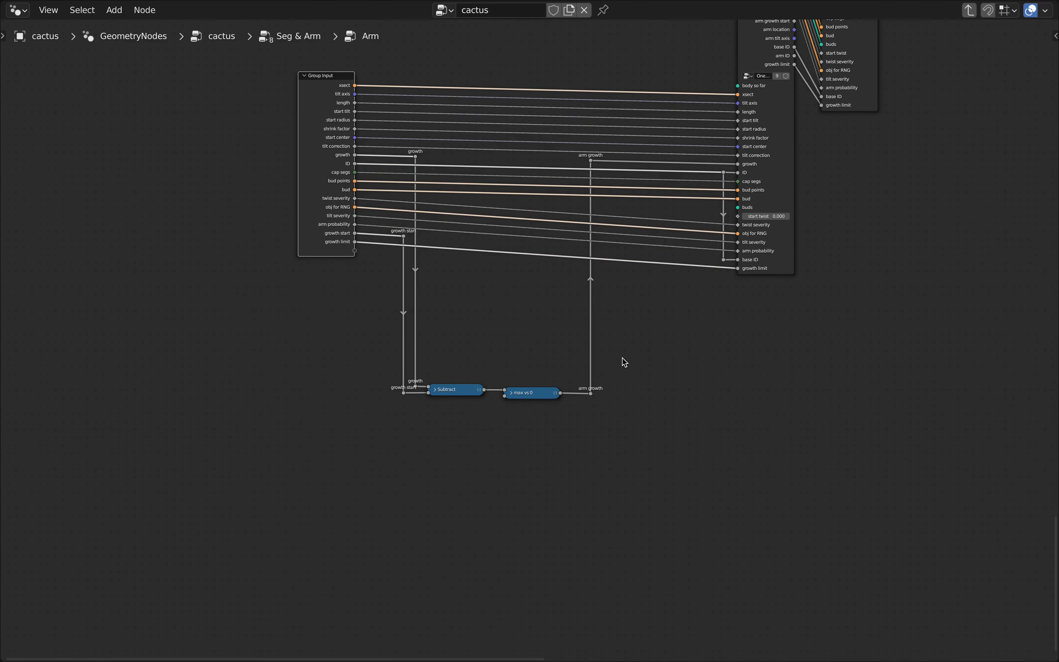
scroll(591, 402, "up", 2)
scroll(591, 402, "down", 3)
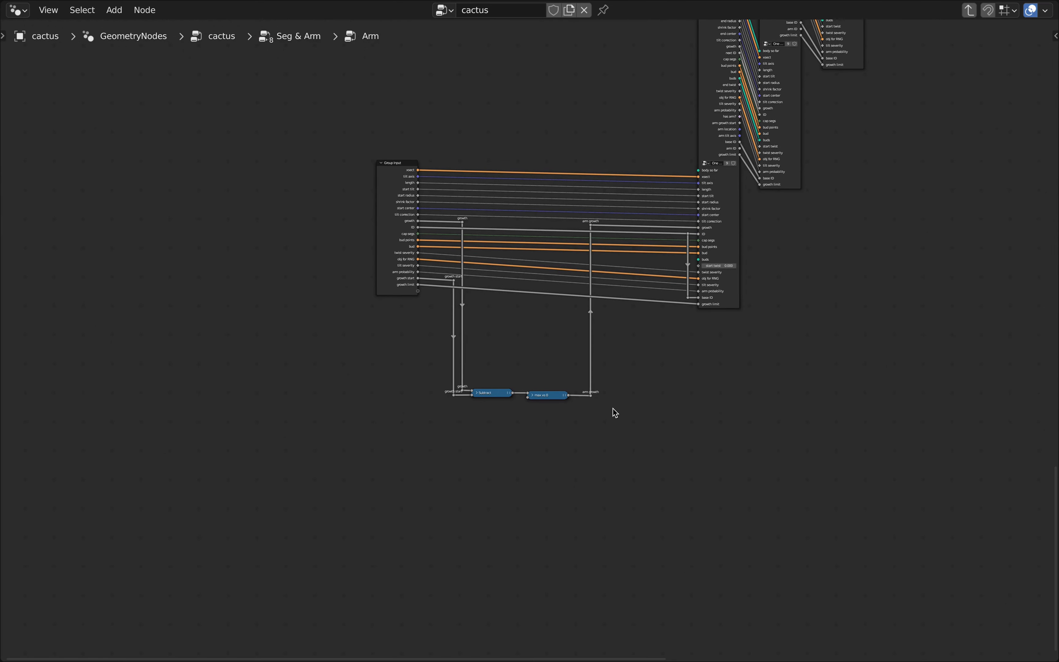
left_click_drag(626, 439, 286, 142)
key("g")
key("x")
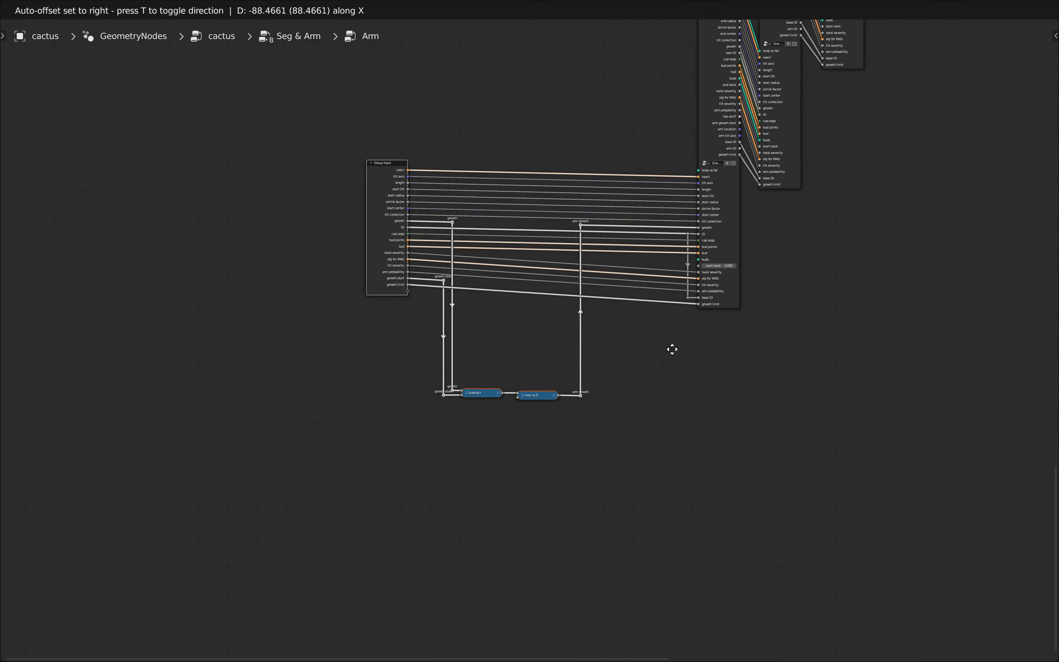
left_click(511, 346)
left_click(563, 347)
middle_click_drag(565, 354, 661, 411)
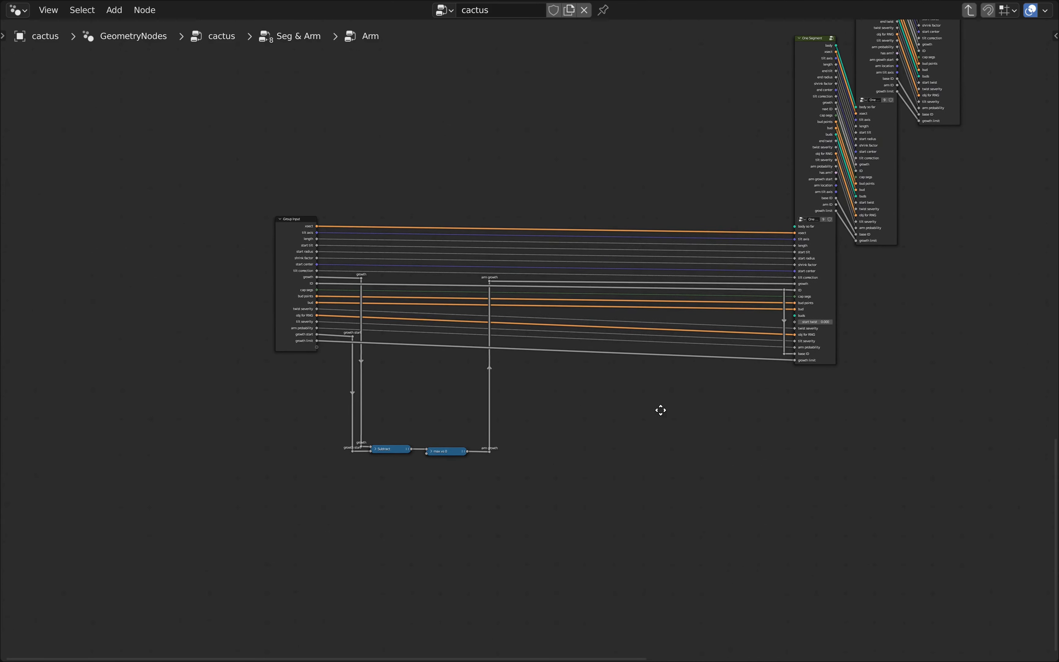
Add the Age Adjustments node group below the links, before the first One Segment node
scroll(661, 396, "up", 3)
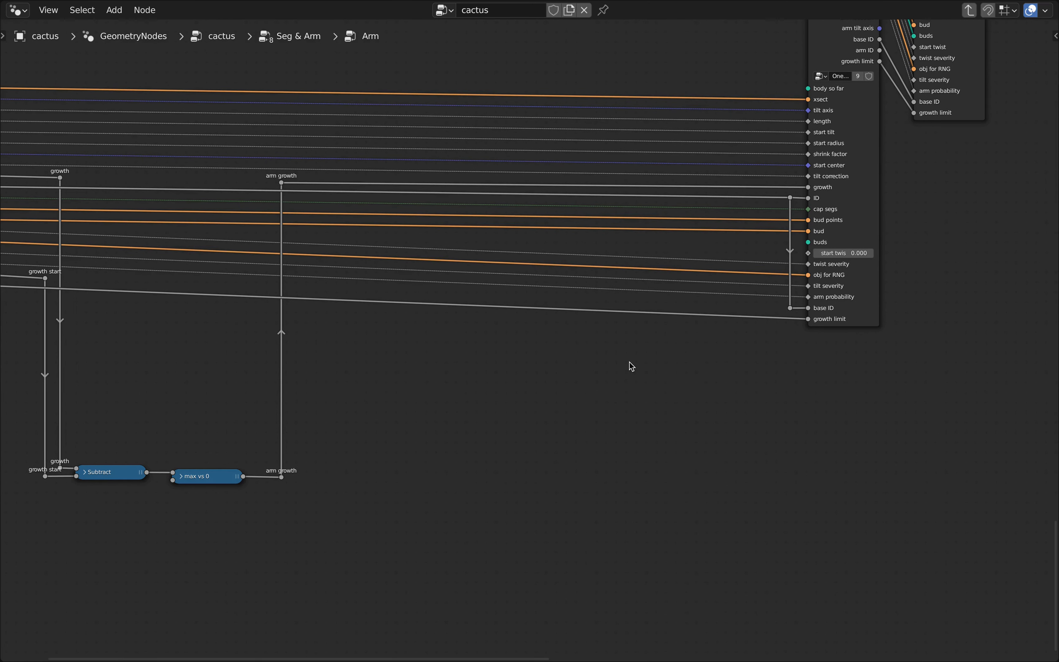
key("shift+a")
type("s")
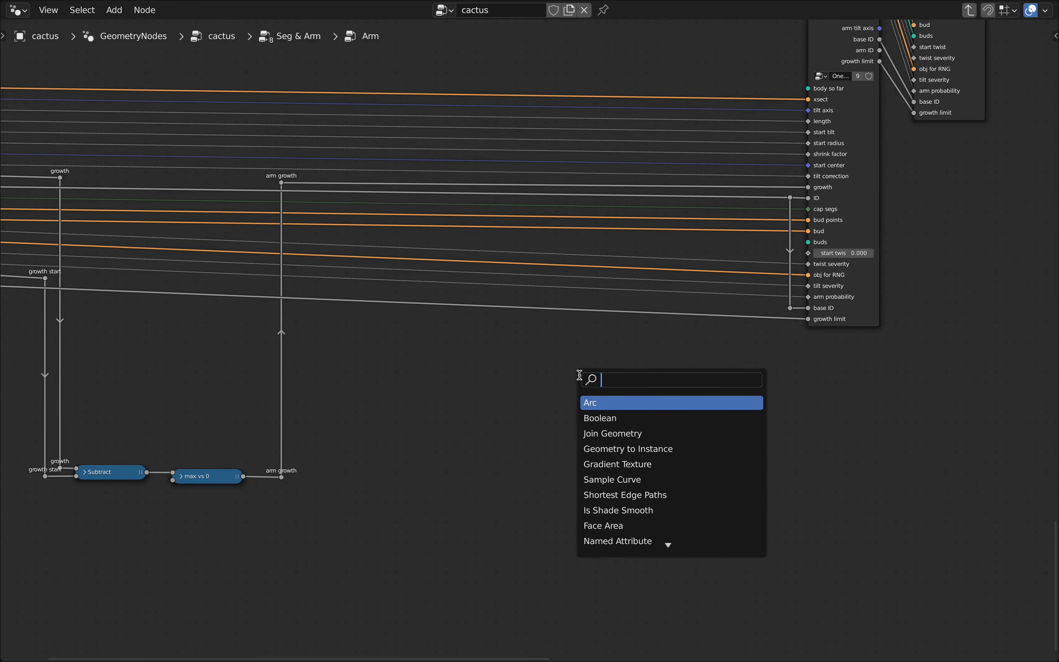
type("Age")
key("Return")
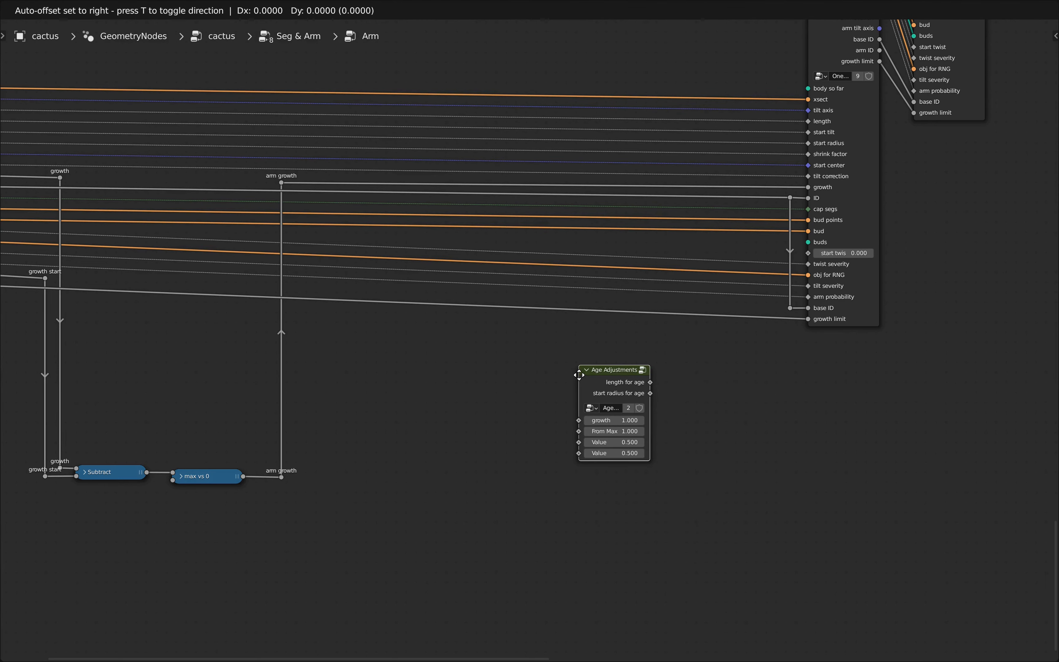
left_click(547, 372)
scroll(512, 372, "down", 1)
middle_click_drag(511, 372, 582, 366)
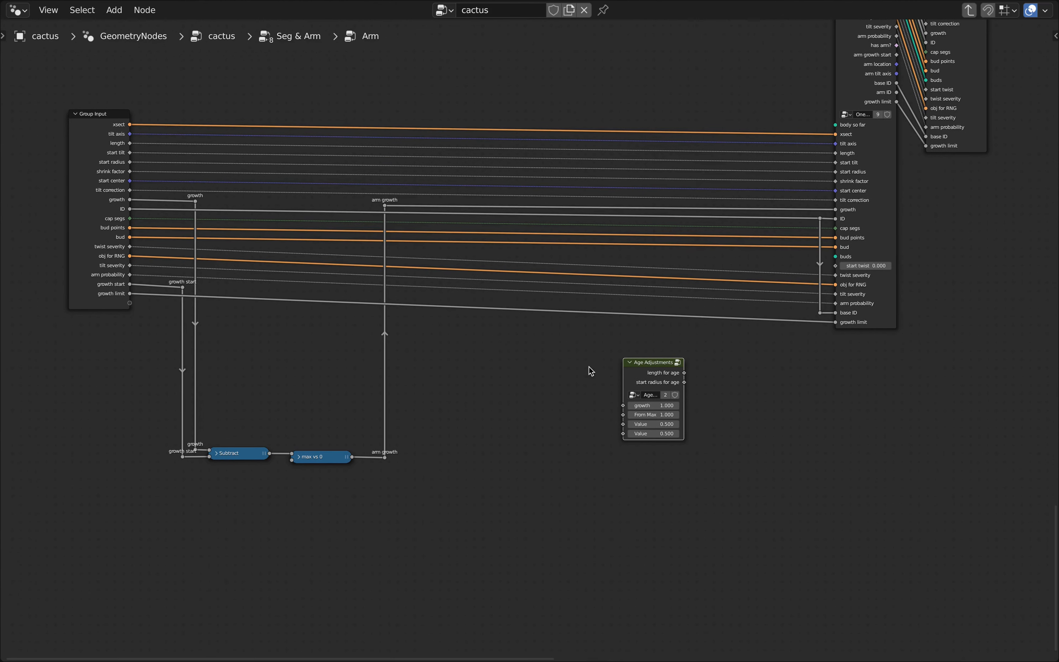
Insert reroutes on the length, start radius, arm growth and growth limit links above the Age Adjustments node
scroll(594, 347, "up", 1)
scroll(595, 347, "up", 2)
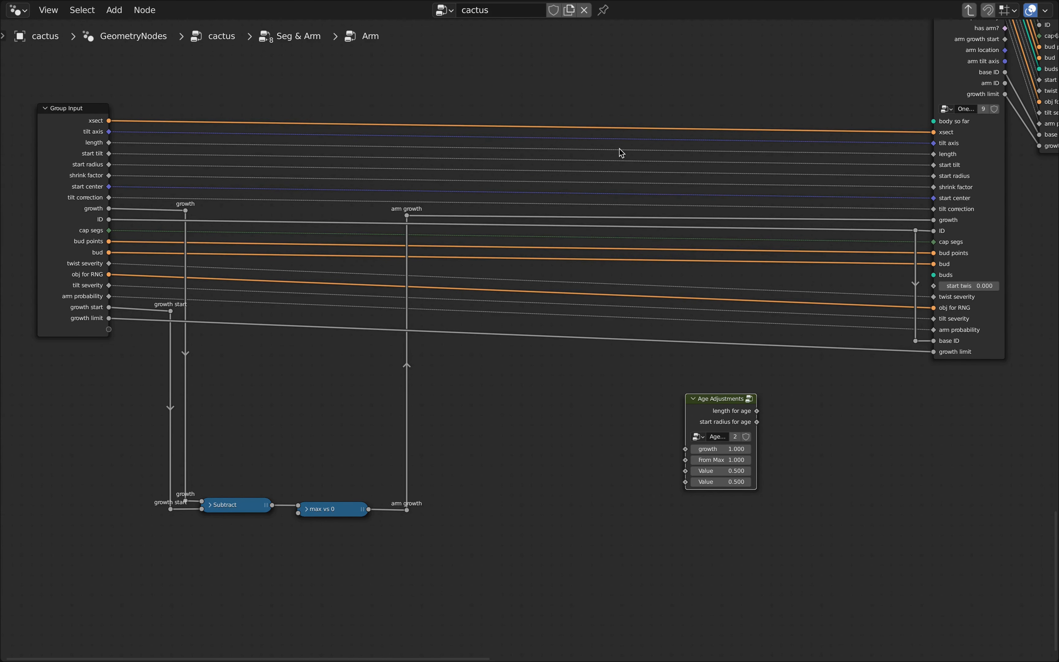
right_click_drag(620, 147, 603, 177, "shift")
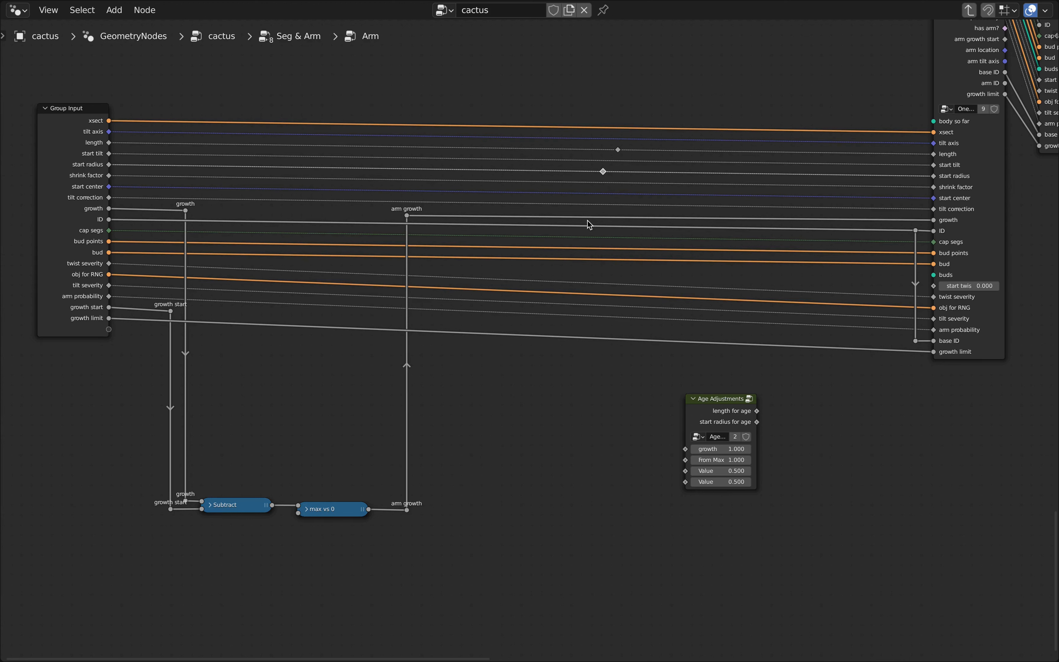
right_click_drag(587, 221, 590, 212, "shift")
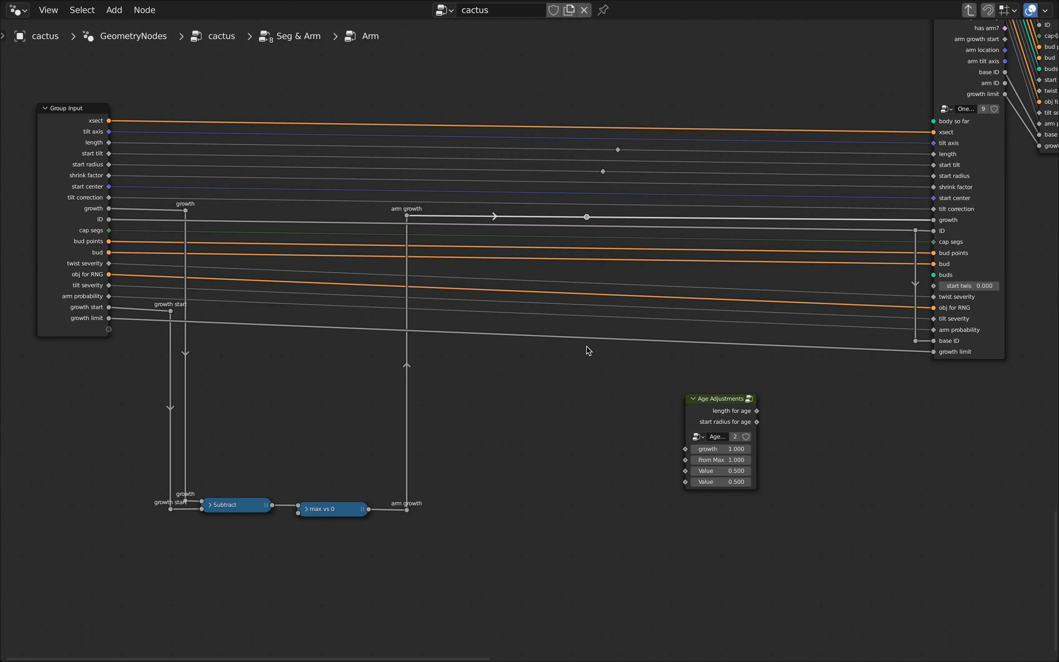
right_click_drag(571, 331, 567, 342, "shift")
Label the reroute on the growth limit link "growth limit" and the one on the arm growth link "arm growth"
key("F2")
type("growth limit")
key("Return")
left_click(587, 217)
key("F2")
type("arm growth")
key("Return")
Label the reroute on the start radius link "start radius" and the one on the length link "length"
left_click(603, 172)
key("F2")
type("start radius")
key("Return")
left_click(617, 150)
key("F2")
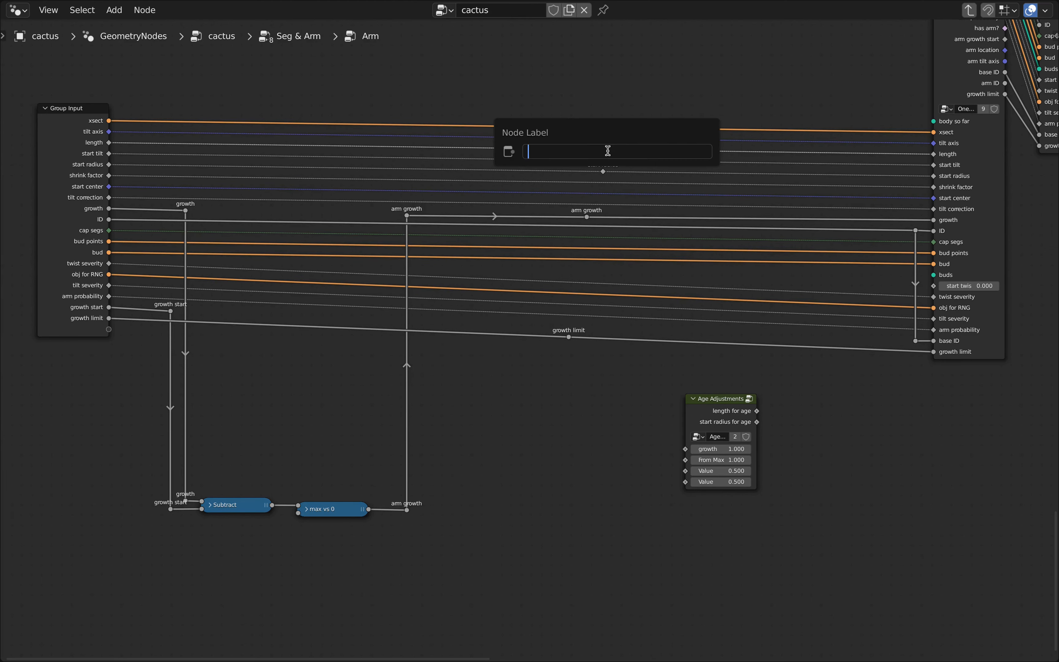
type("length")
key("Return")
Duplicate the length, start radius and arm growth reroutes straight down beside the Age Adjustments node and link each copy to its original
left_click_drag(637, 90, 580, 222)
key("shift+d")
key("y")
left_click(581, 452)
left_click_drag(618, 150, 618, 380)
left_click_drag(604, 172, 604, 402)
left_click_drag(587, 217, 587, 447)
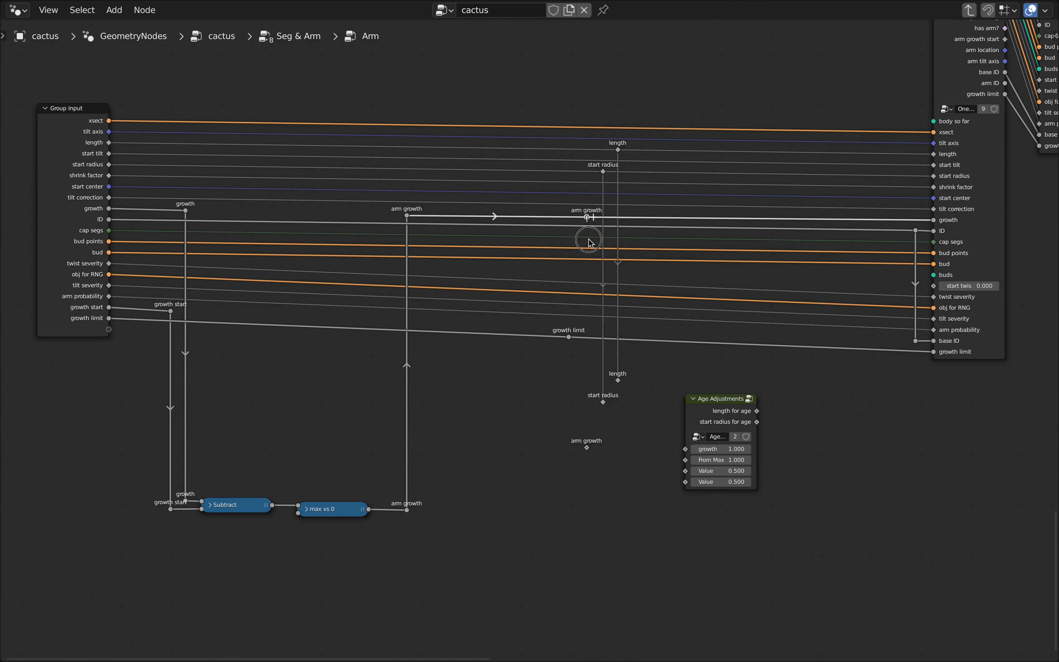
Duplicate the growth limit reroute straight down and link the original to the copy
left_click_drag(591, 310, 561, 351)
key("shift+d")
key("y")
left_click(562, 403)
left_click_drag(569, 337, 569, 392)
Align the lower arm growth and growth limit reroutes vertically and connect them to the growth and From Max inputs of Age Adjustments
scroll(616, 406, "up", 9)
middle_click_drag(616, 406, 464, 276)
left_click_drag(396, 331, 602, 363)
key("g")
key("y")
left_click(506, 329)
left_click_drag(344, 266, 391, 236)
key("g")
key("y")
left_click(460, 367)
left_click_drag(369, 379, 603, 380)
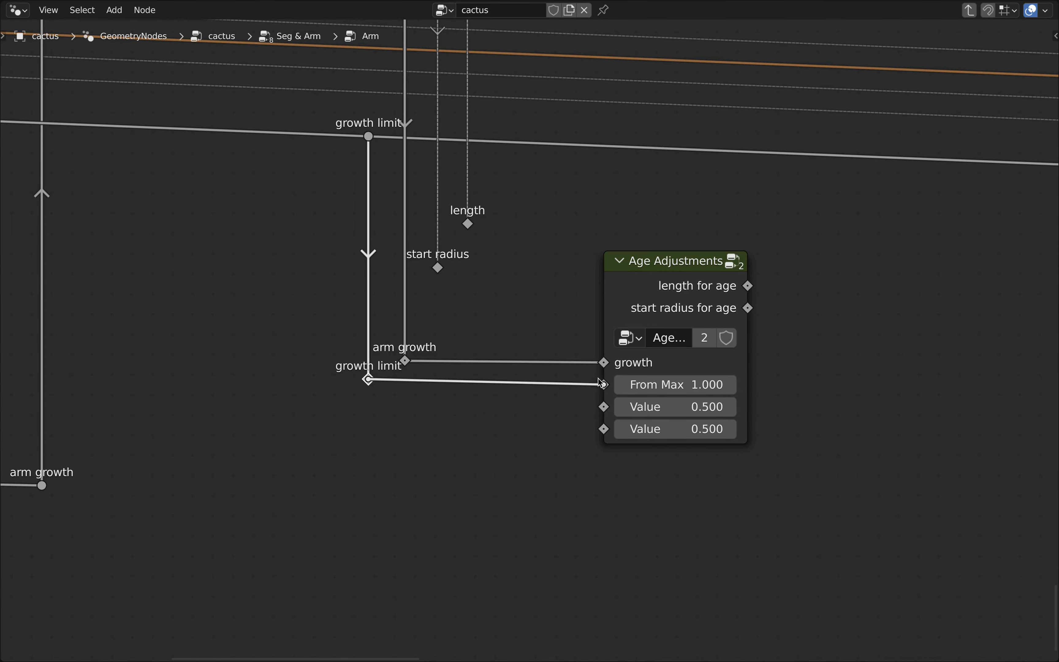
Open the Age Adjustments group and rename its From Max input "growth limit"
scroll(546, 380, "down", 3)
middle_click_drag(553, 339, 462, 355)
left_click(545, 306)
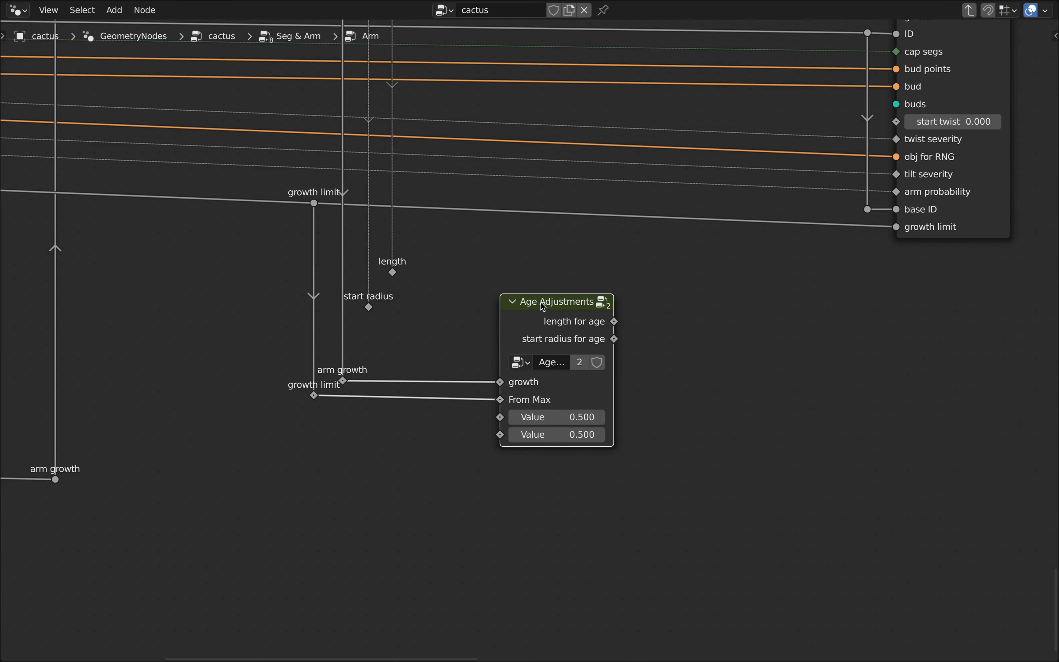
key("Tab")
key("n")
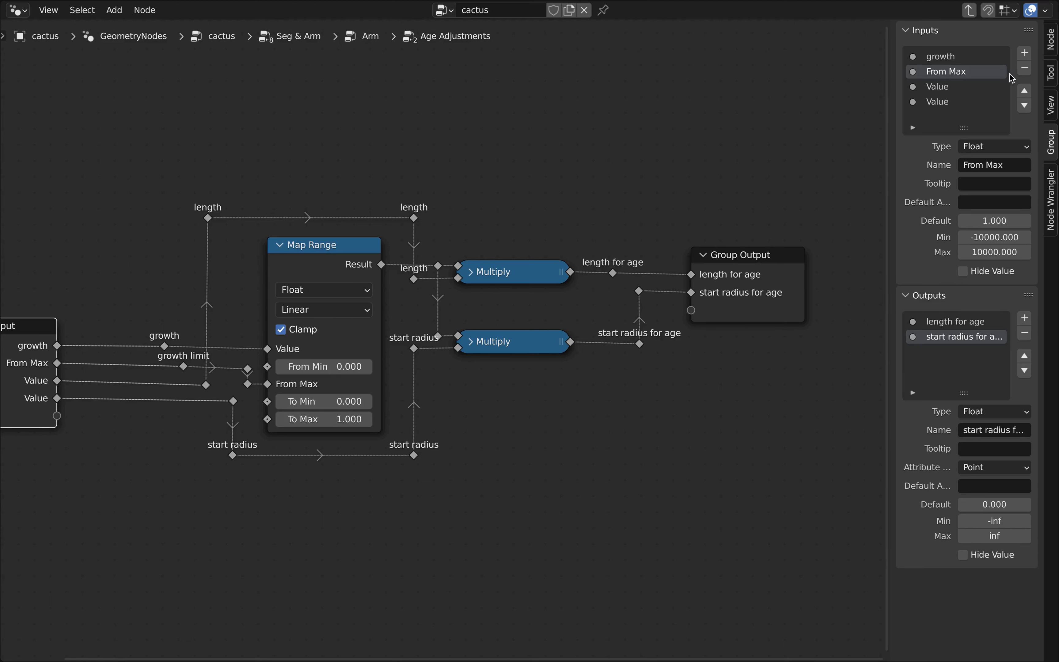
left_click(1007, 165)
type("growth limit")
key("Return")
Rename the first Value input of the Age Adjustments group "length"
left_click(948, 87)
left_click(987, 165)
type("lengtt")
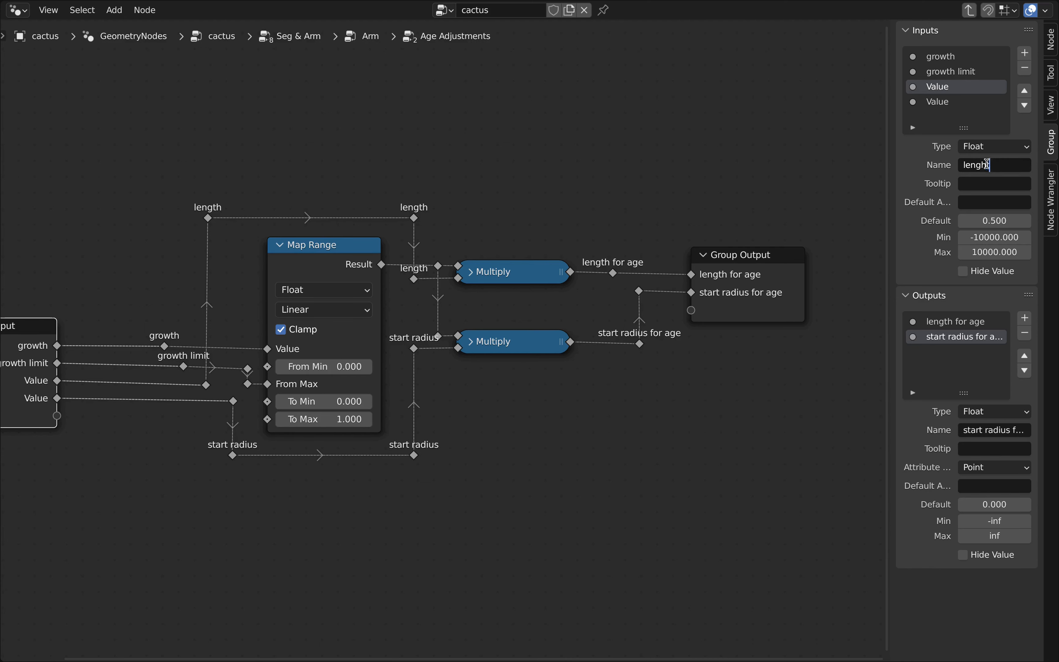
key("Return")
left_click(988, 165)
type("length")
key("Return")
Rename the remaining Value input "start radius" and return to the Arm group
left_click(948, 102)
left_click(994, 165)
type("start radius")
key("Return")
key("n")
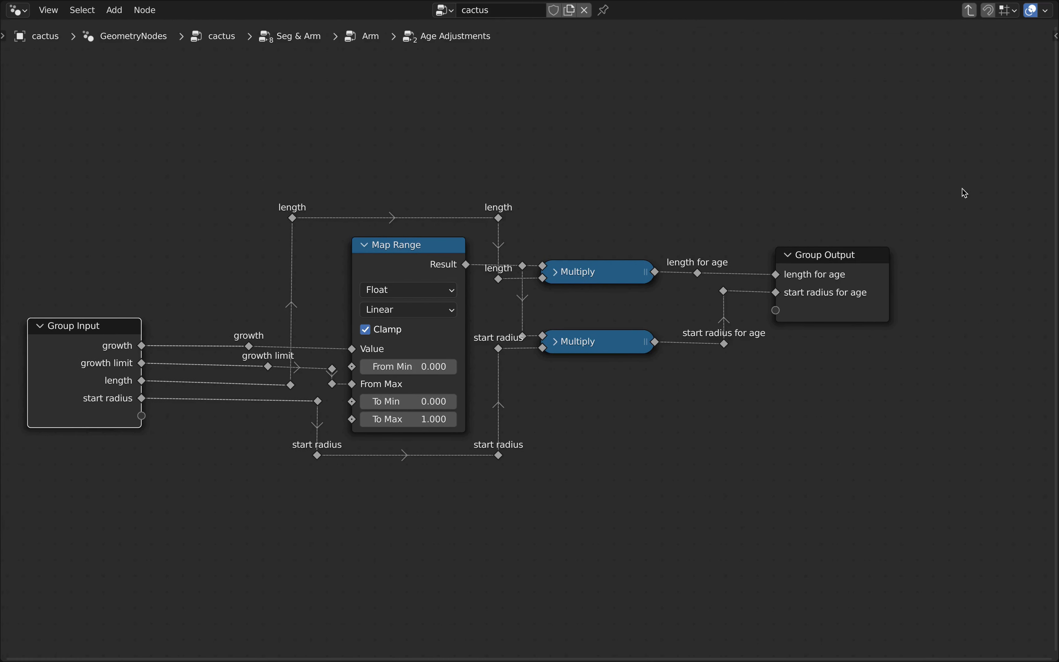
key("Tab")
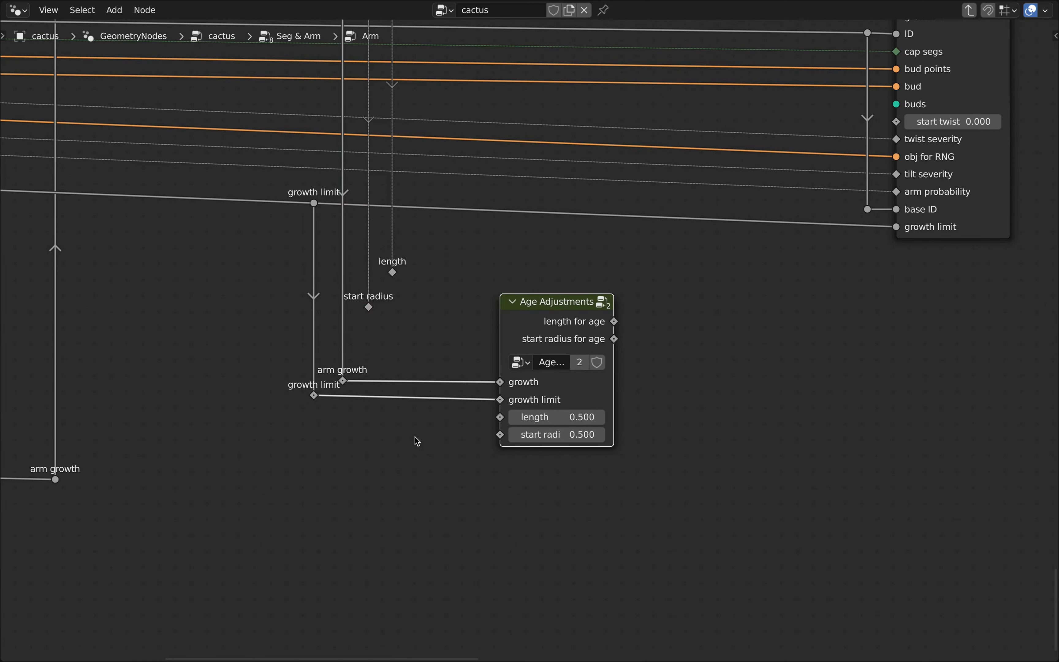
Nudge the lower growth limit reroute down, then lower the length reroute and connect it to the length input of Age Adjustments
left_click(319, 408)
key("g")
key("y")
left_click(396, 274)
key("g")
key("y")
left_click_drag(393, 420, 500, 418)
Lower the start radius reroute, connect it to the start radius input of Age Adjustments, and move that node closer to the reroutes
key("g")
key("y")
left_click(373, 303)
key("g")
key("y")
left_click_drag(369, 435, 500, 434)
left_click_drag(563, 302, 494, 302)
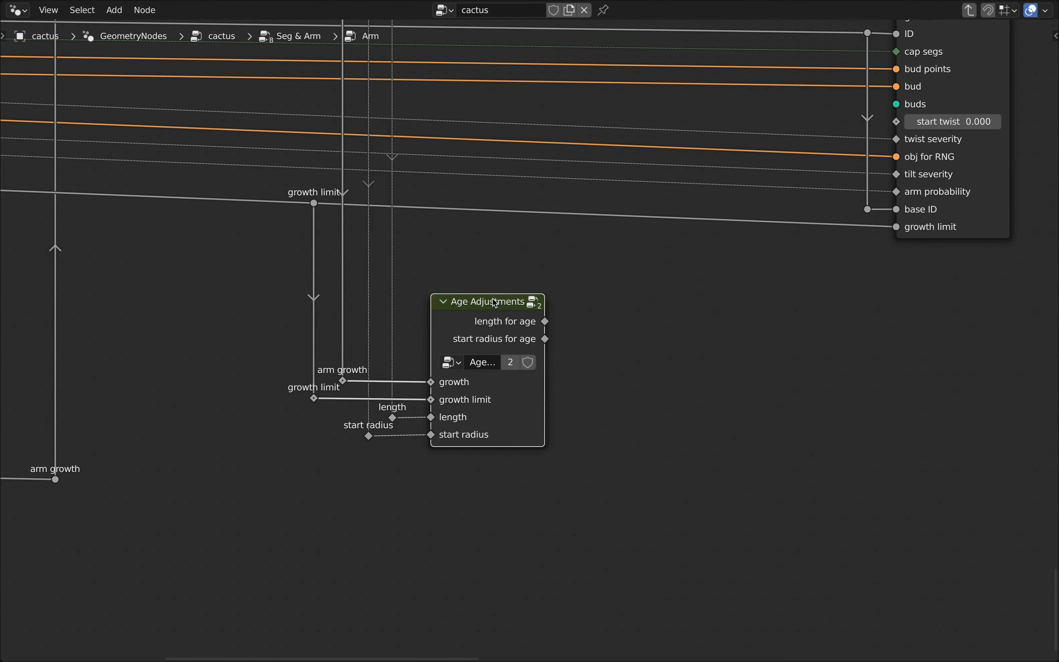
Insert reroutes on the length and start radius links before the first One Segment node, labelled "length for age" and "start radius for age"
scroll(580, 310, "down", 2)
middle_click_drag(580, 310, 505, 449)
right_click_drag(506, 101, 530, 143, "shift")
left_click(502, 107)
key("F2")
type("length for age")
key("Return")
right_click(531, 137)
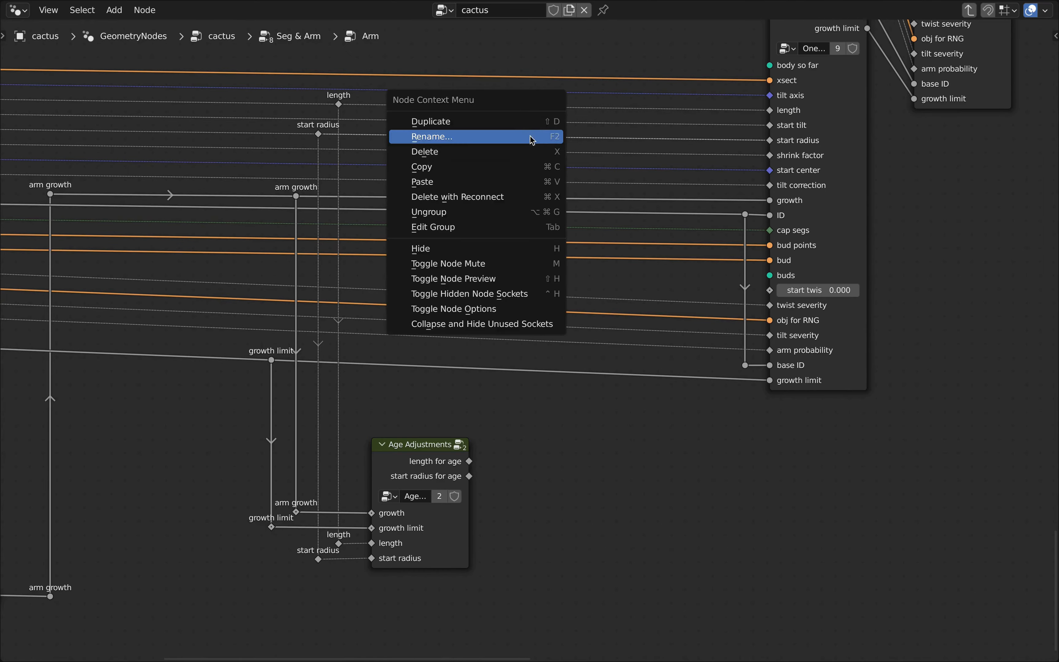
left_click(531, 137)
type("start radius for age")
key("Return")
Duplicate the length for age and start radius for age reroutes straight down and link each copy up to its original
key("shift+d")
key("y")
left_click_drag(505, 405, 505, 106)
left_click_drag(531, 436, 530, 137)
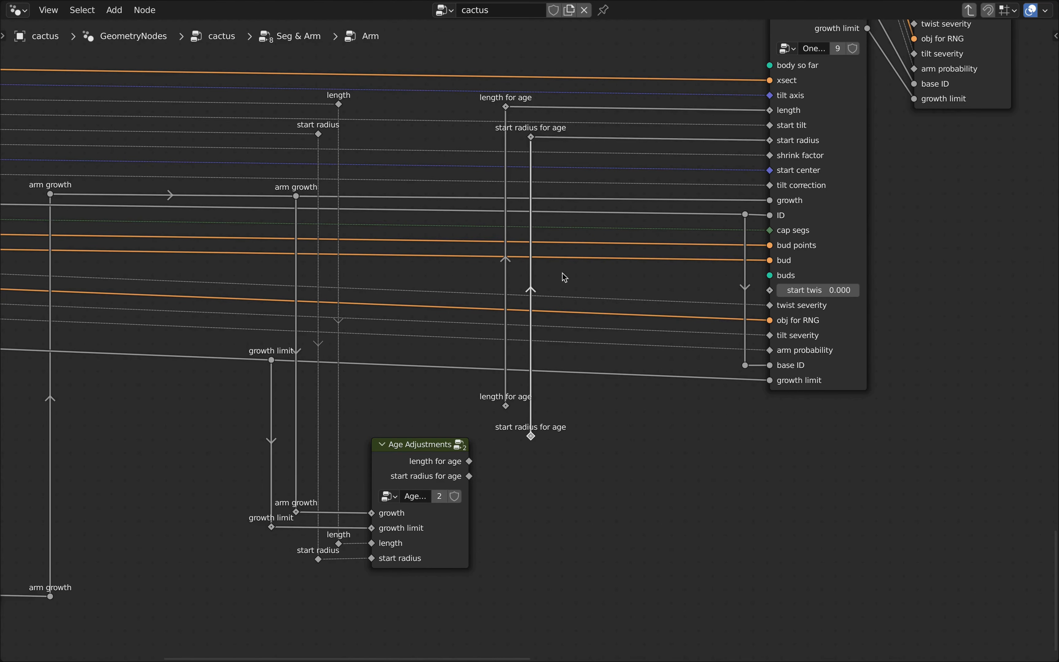
Align the lower reroutes and connect the length for age and start radius for age outputs of Age Adjustments to them
key("g")
key("y")
scroll(503, 495, "up", 4)
left_click(508, 379)
left_click_drag(415, 408, 509, 408)
left_click_drag(415, 445, 573, 455)
scroll(690, 394, "down", 2)
scroll(692, 395, "down", 6)
middle_click_drag(691, 395, 595, 469)
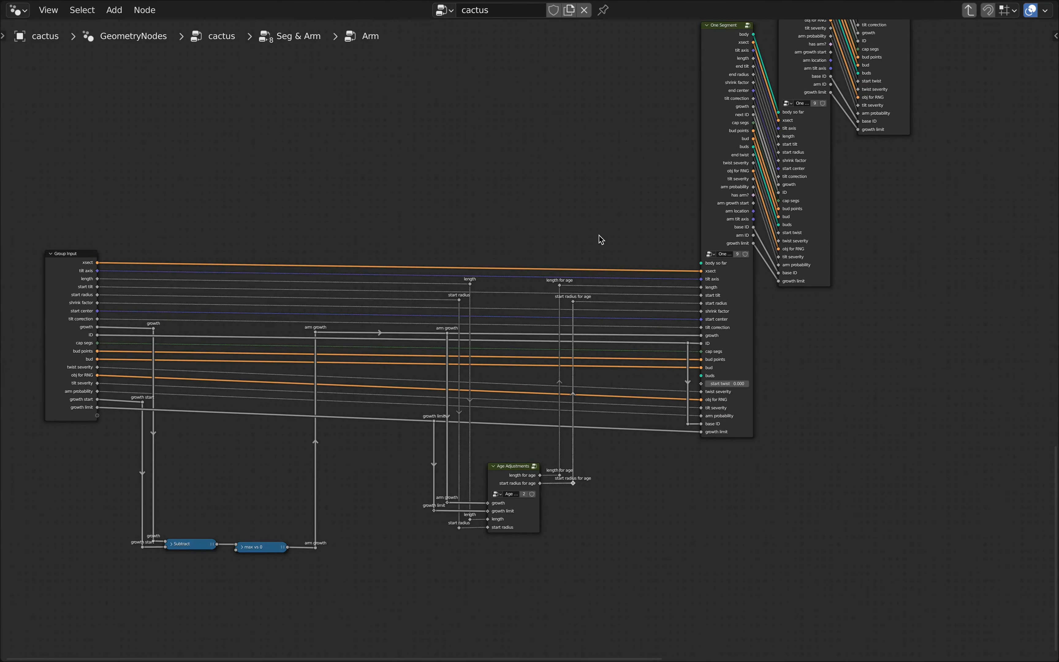
In the Shading workspace, set the render engine to Cycles and show the viewport in Rendered shading
key("ctrl+Left")
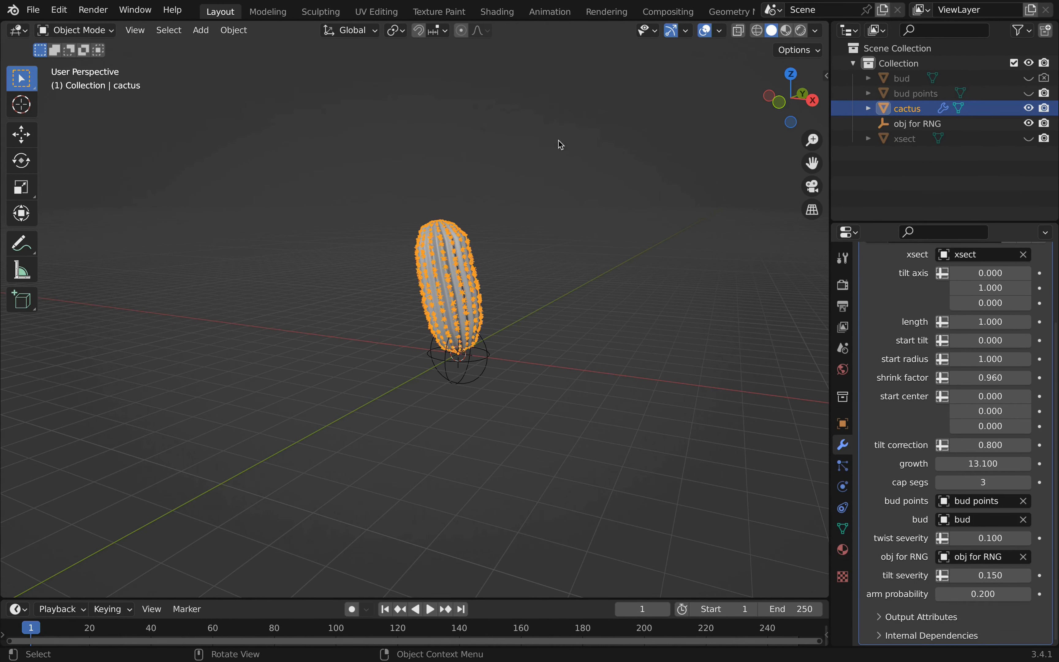
left_click(496, 13)
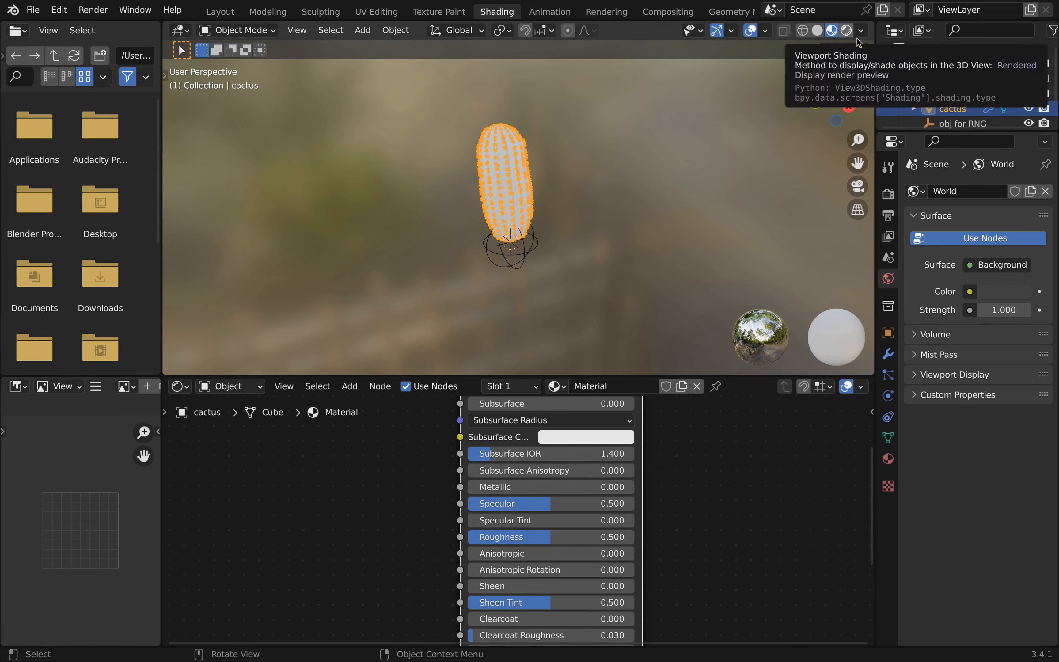
left_click(888, 198)
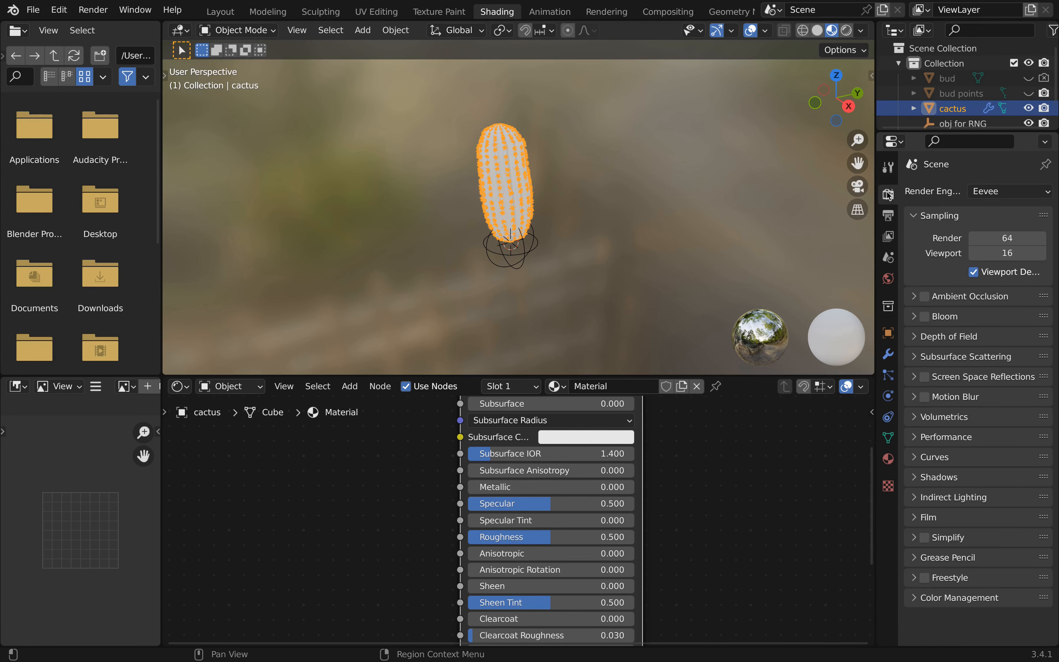
left_click(1003, 191)
left_click(996, 242)
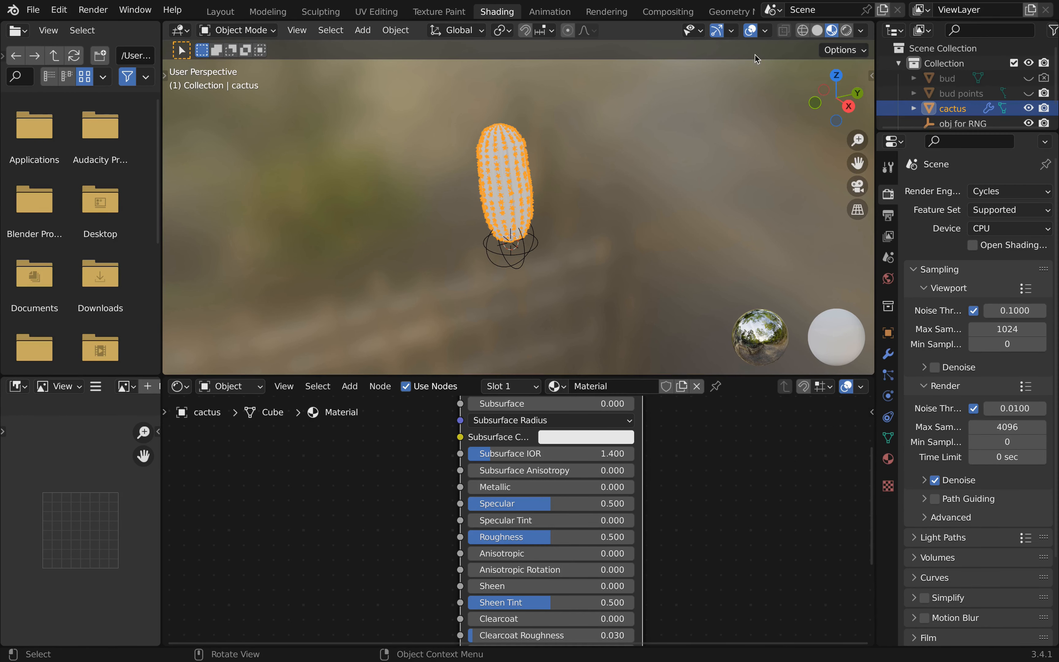
left_click(850, 32)
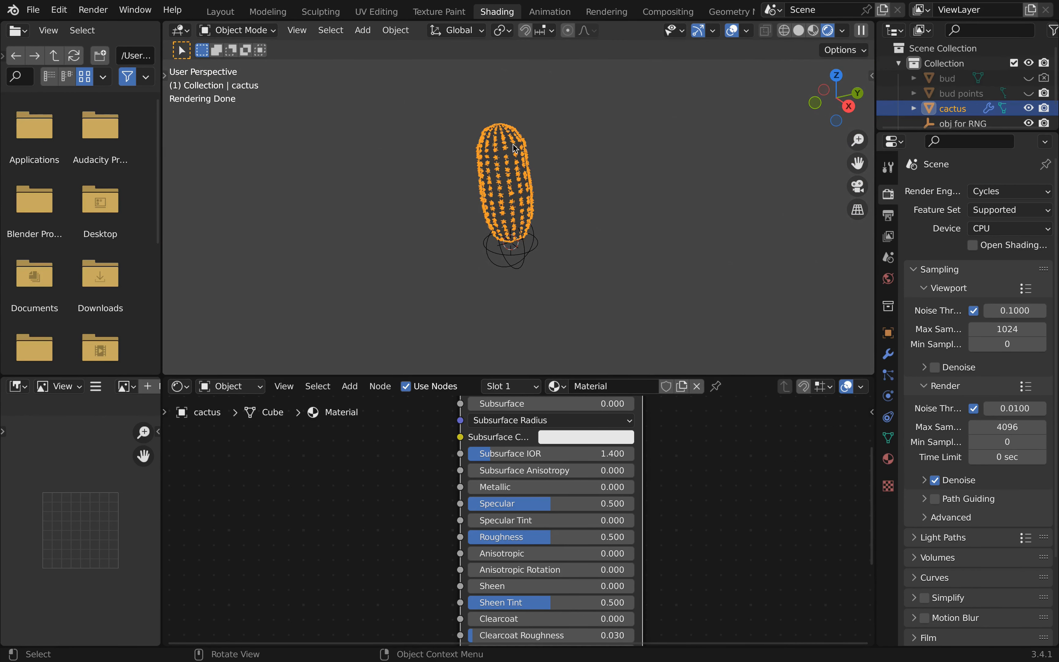
Add a Sun light to the scene
scroll(517, 137, "up", 5)
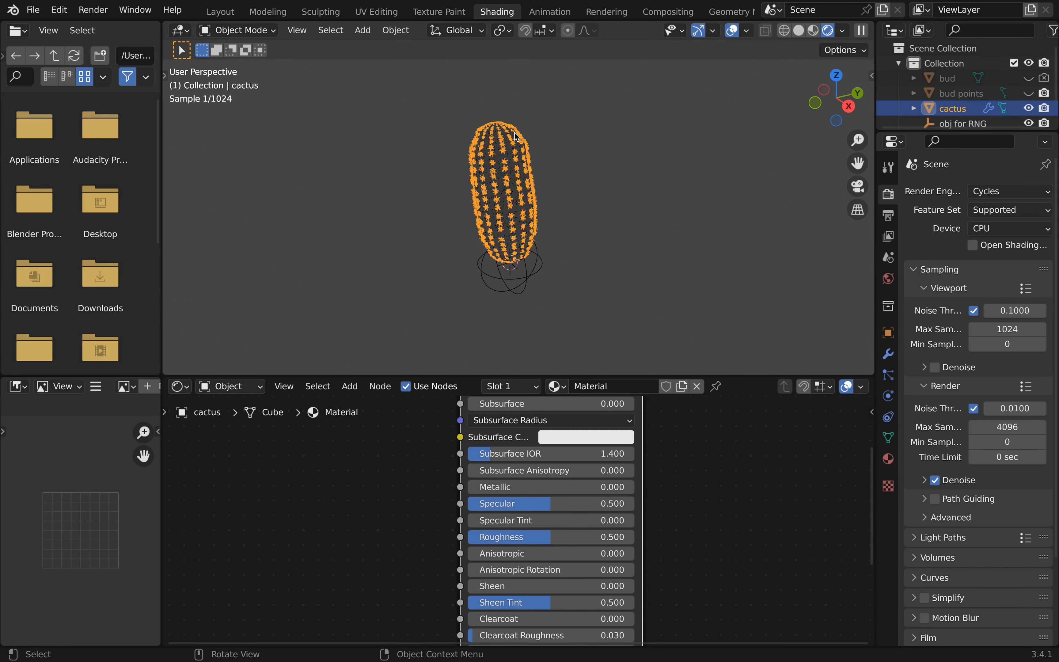
key("shift+a")
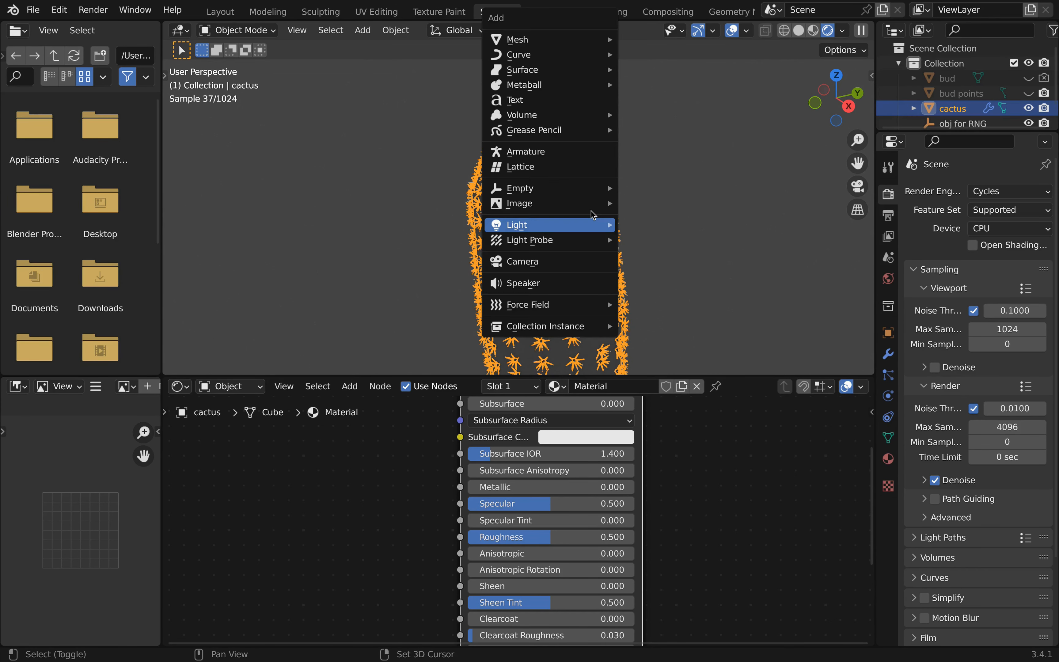
mouse_move(589, 224)
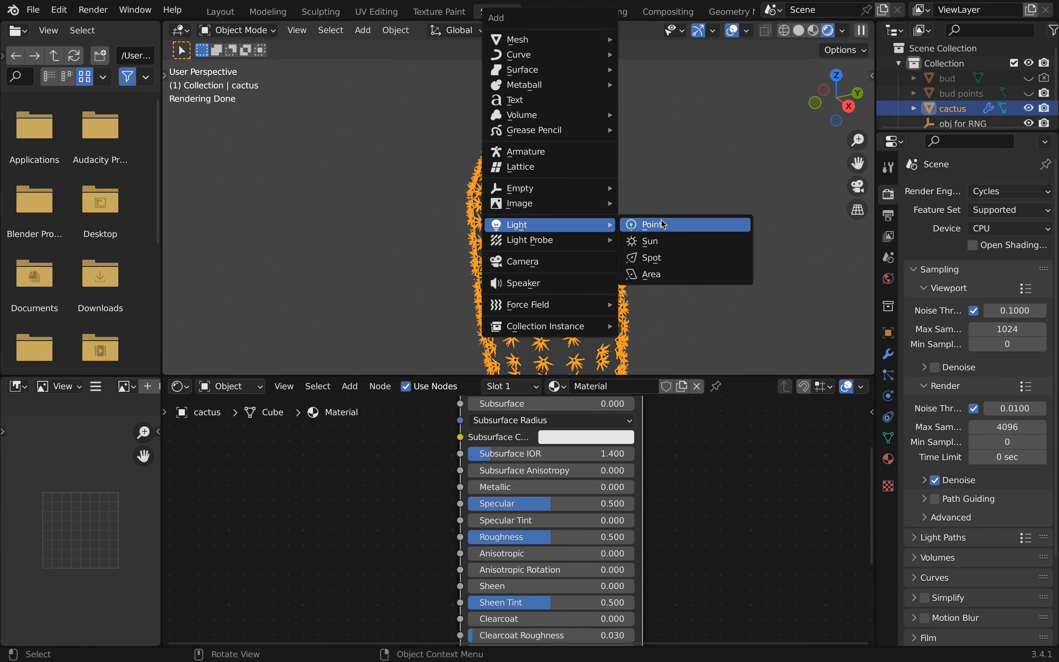
left_click(661, 242)
scroll(582, 247, "down", 2)
scroll(582, 247, "down", 1)
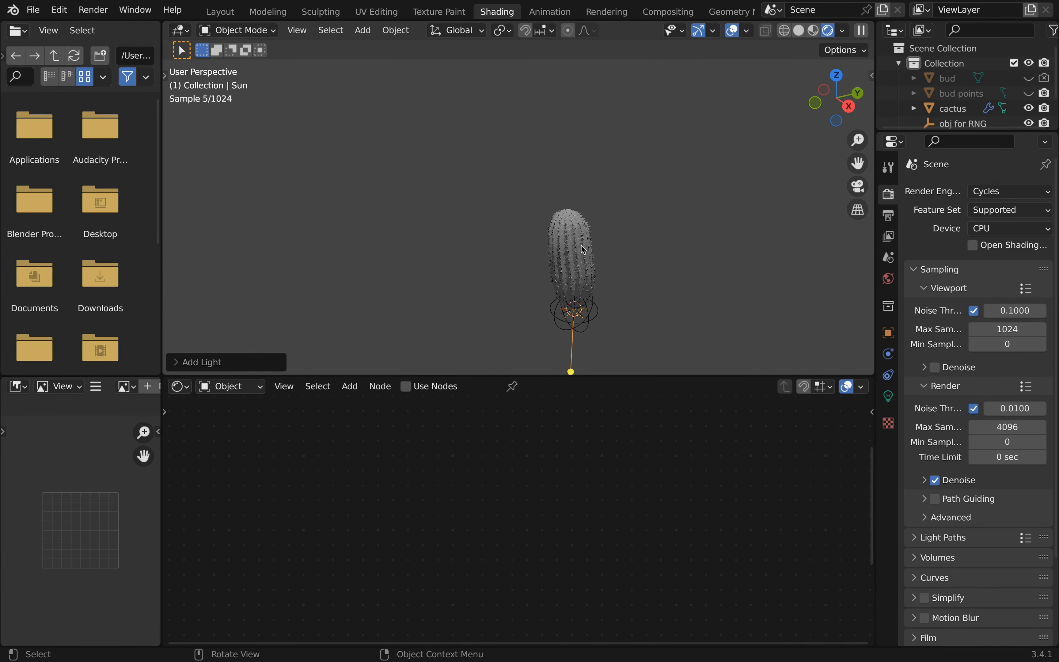
Move the Sun light up and to one side of the cactus and rotate it to shine diagonally across the cactus
key("g")
left_click(706, 159)
key("s")
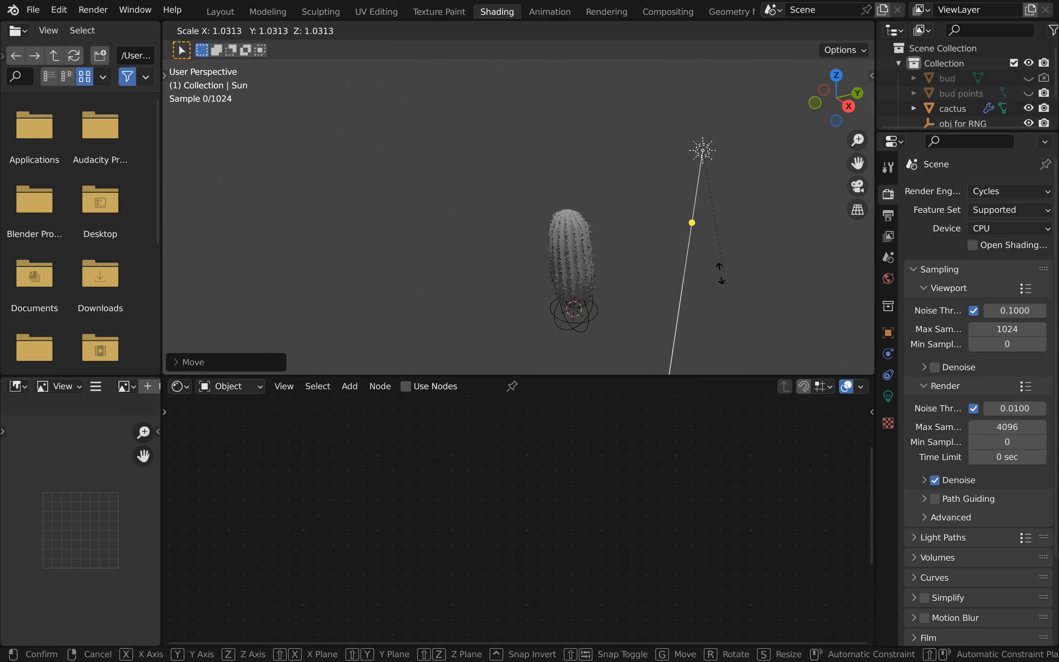
key("Escape")
key("r")
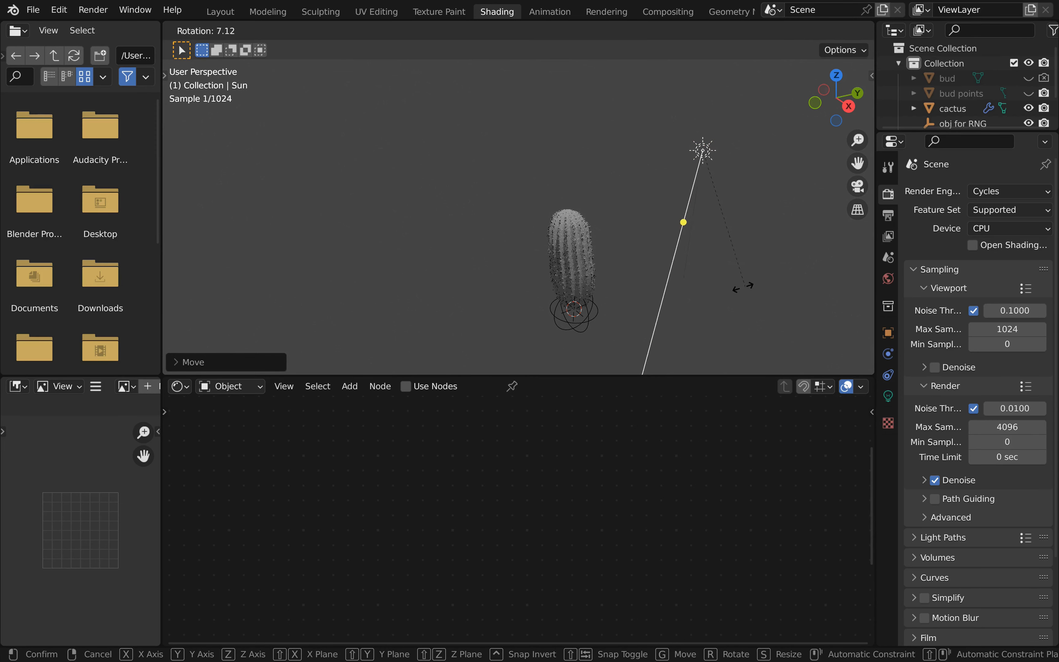
left_click(525, 204)
scroll(580, 235, "up", 3)
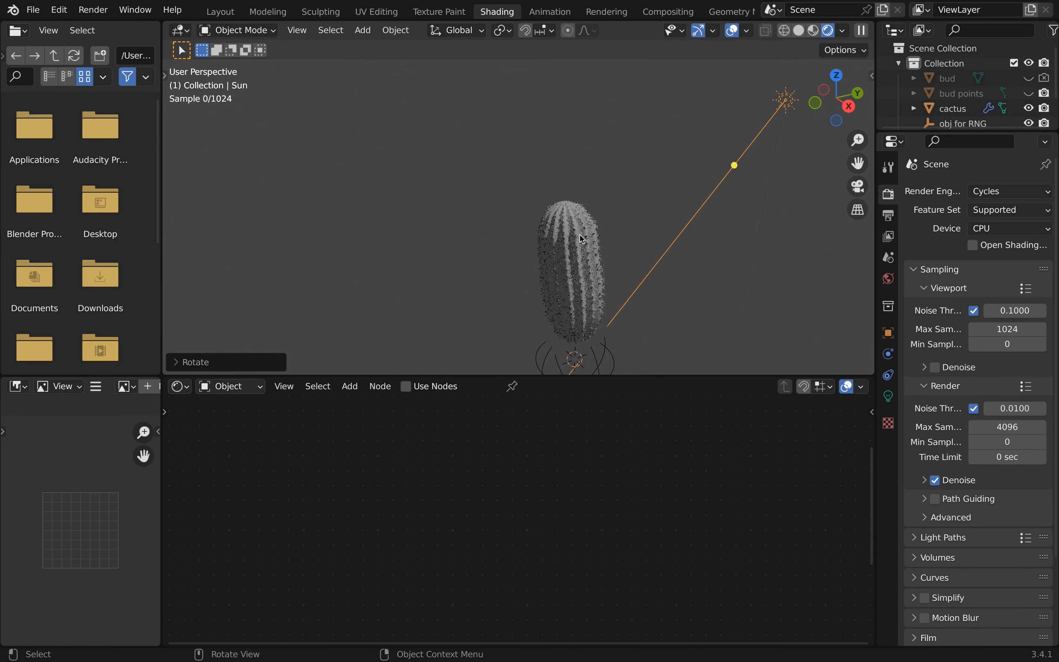
scroll(580, 234, "up", 3)
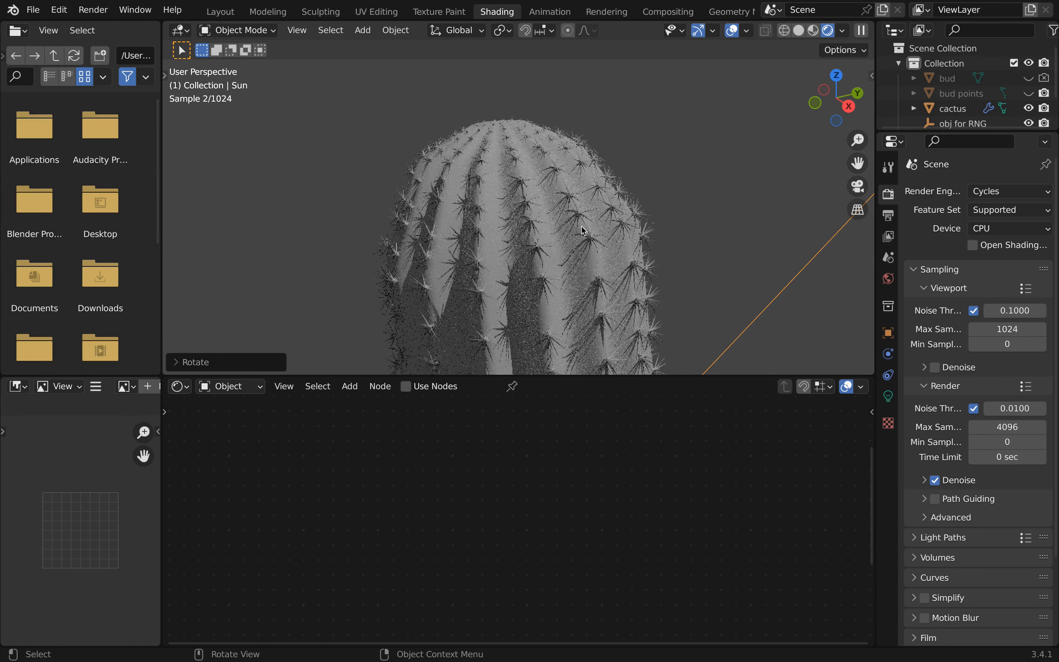
Set the Base Color of the cactus's Principled BSDF material to a dark green with hue 0.313 and saturation 0.955
left_click(571, 257)
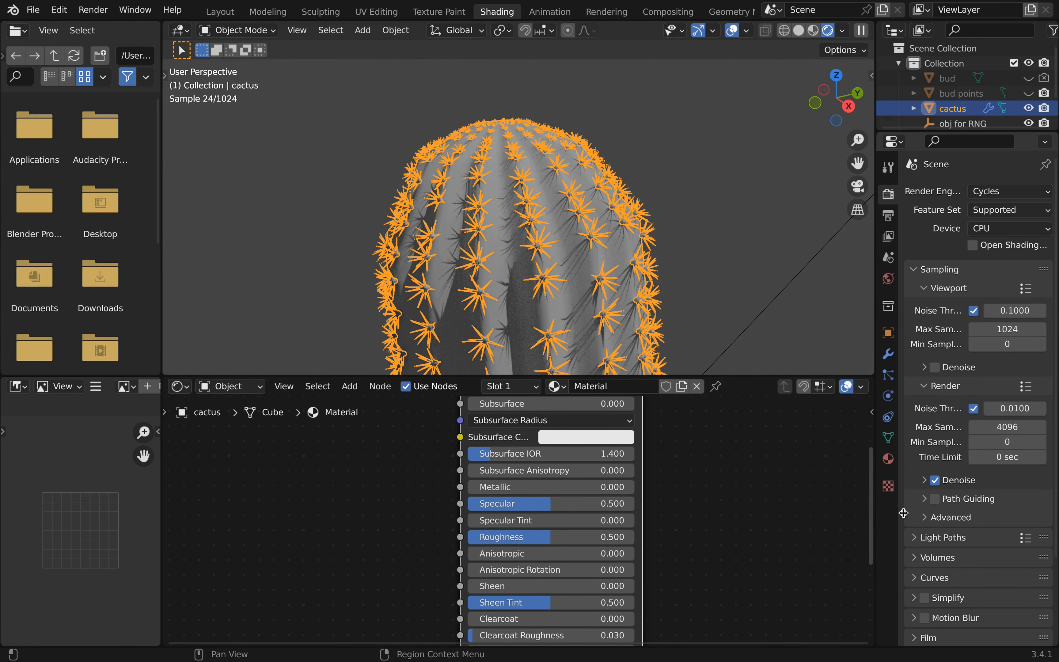
left_click(889, 458)
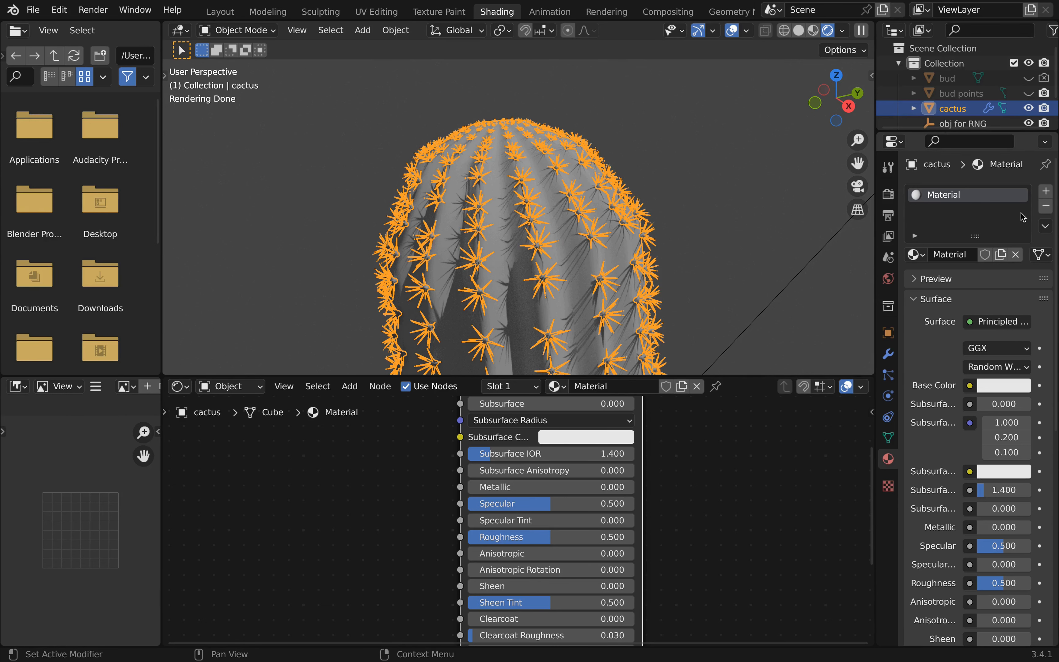
scroll(800, 415, "down", 3)
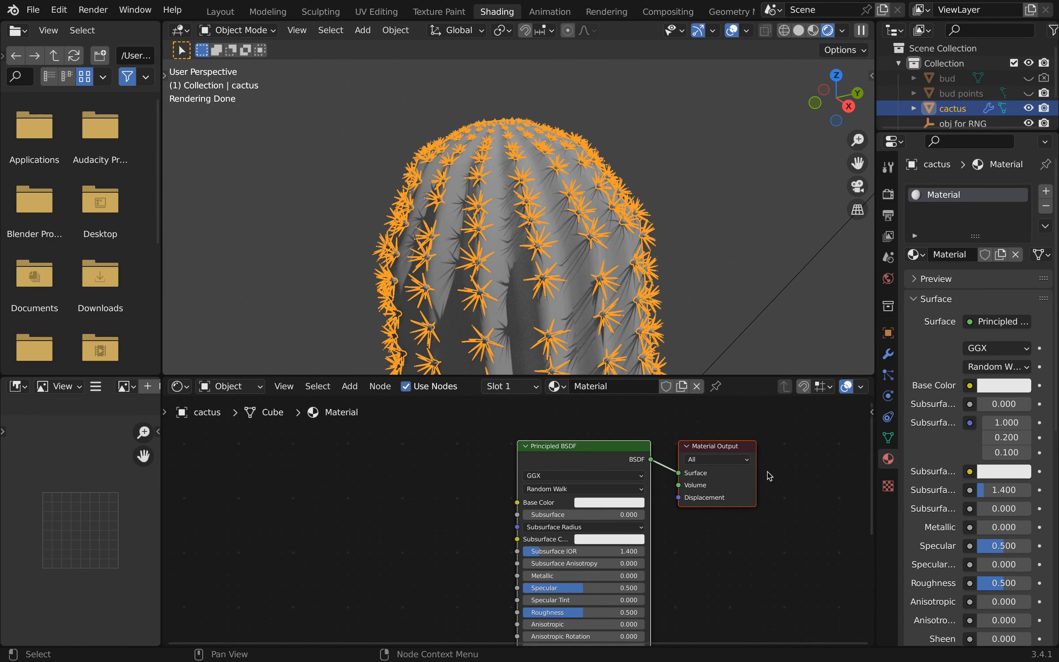
scroll(685, 522, "up", 3)
middle_click_drag(664, 504, 703, 482)
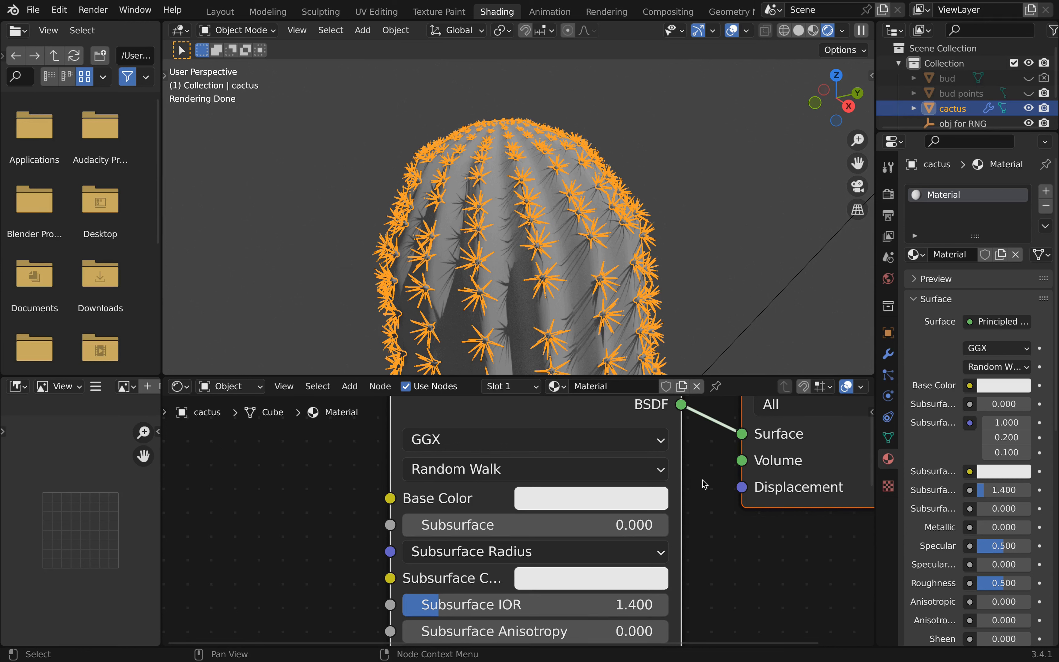
scroll(704, 487, "down", 3)
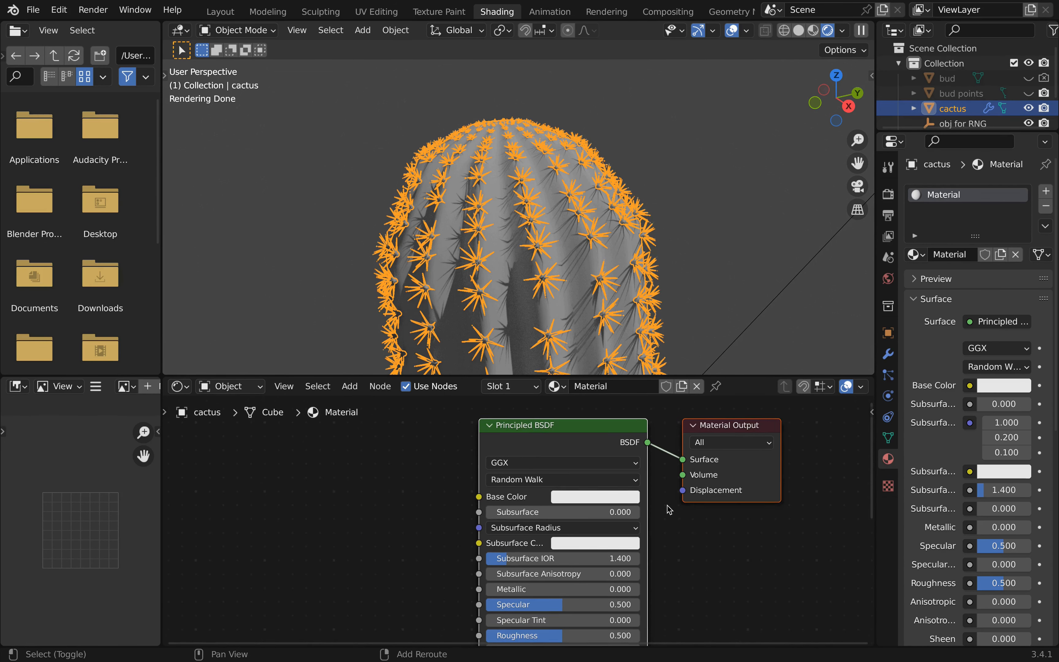
middle_click_drag(667, 484, 663, 492)
left_click(587, 505)
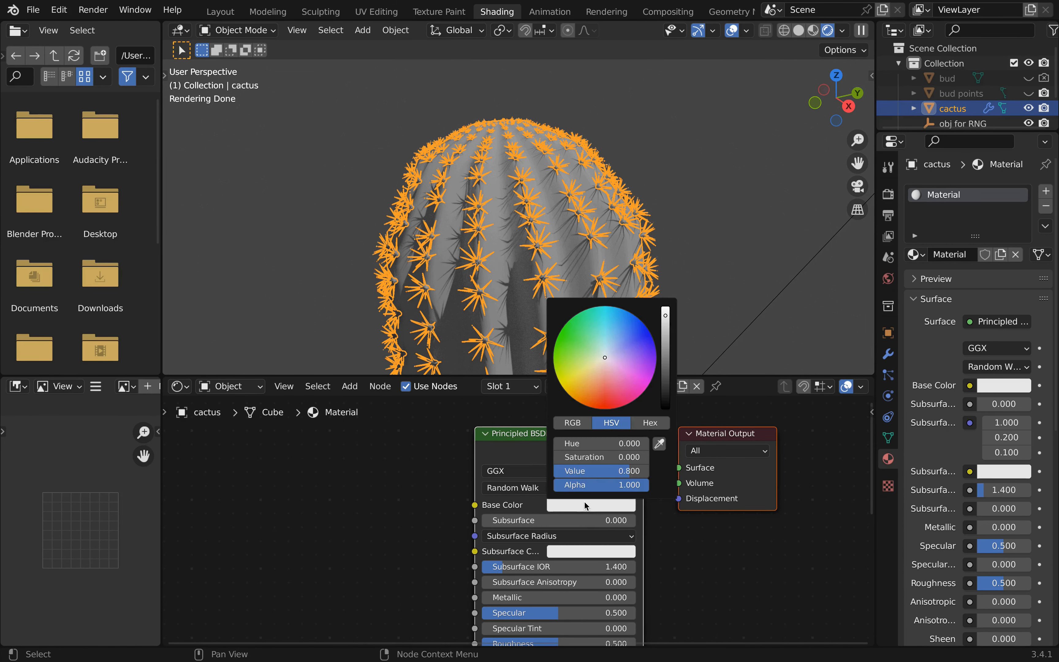
left_click(566, 347)
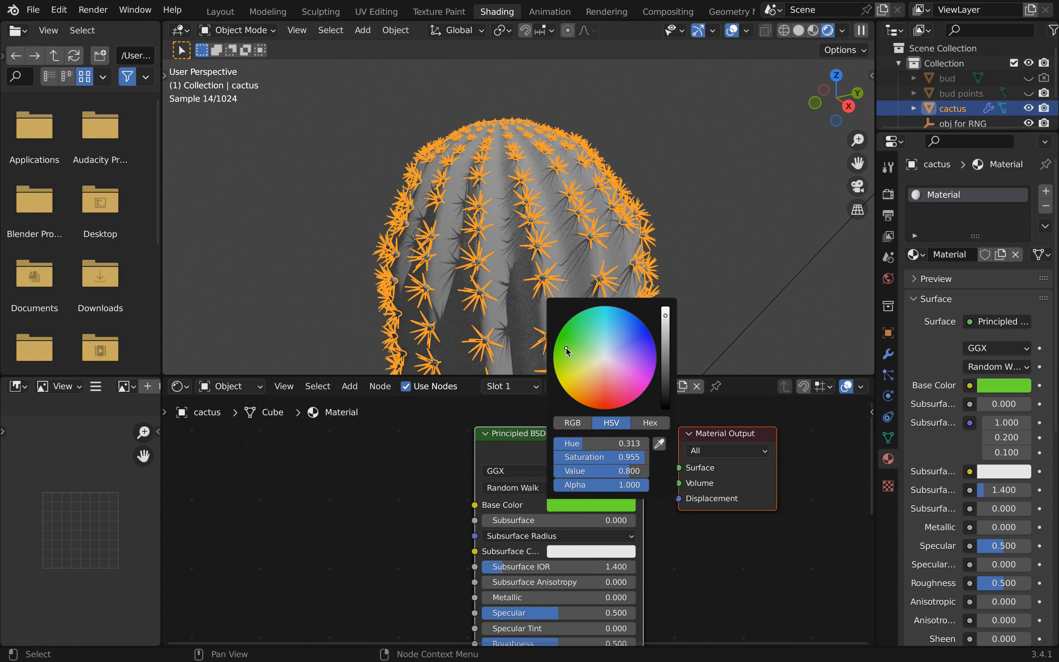
left_click_drag(665, 322, 665, 369)
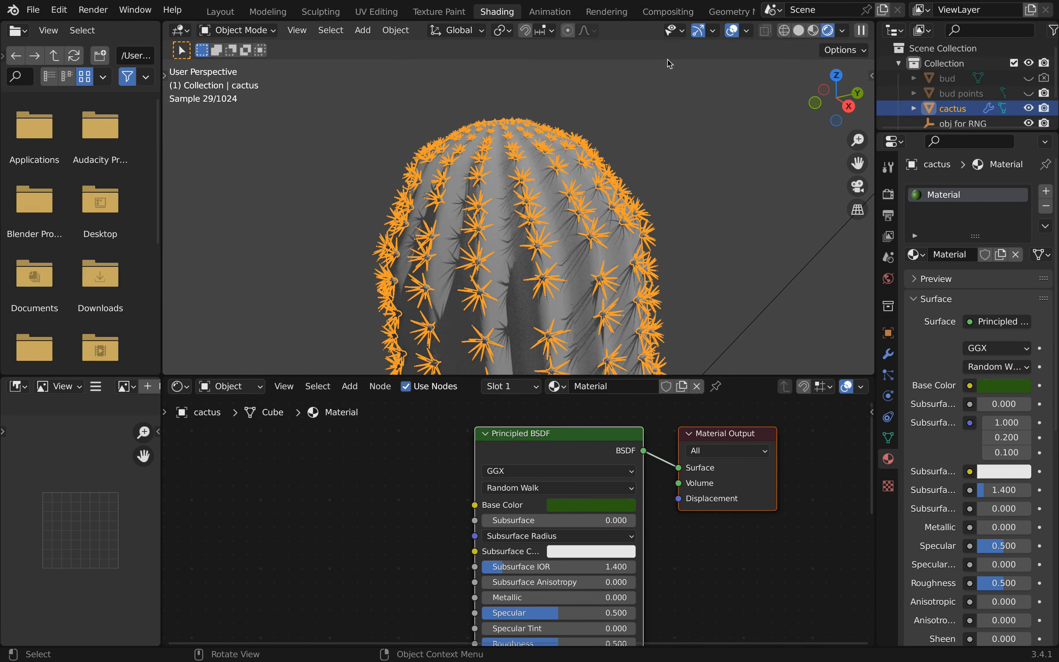
left_click(728, 14)
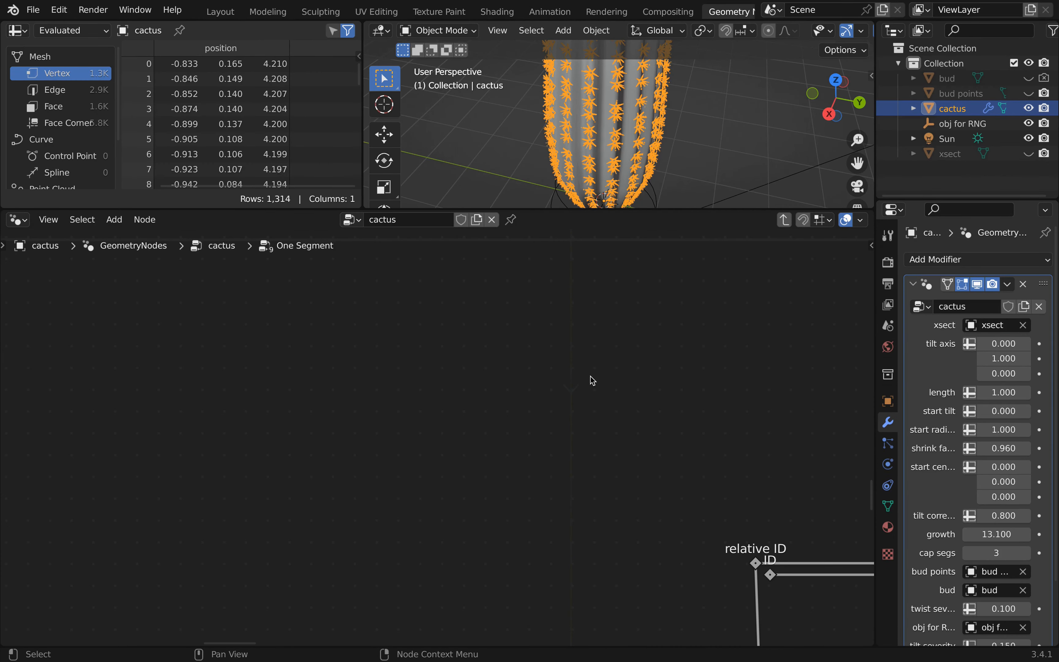
left_click(497, 12)
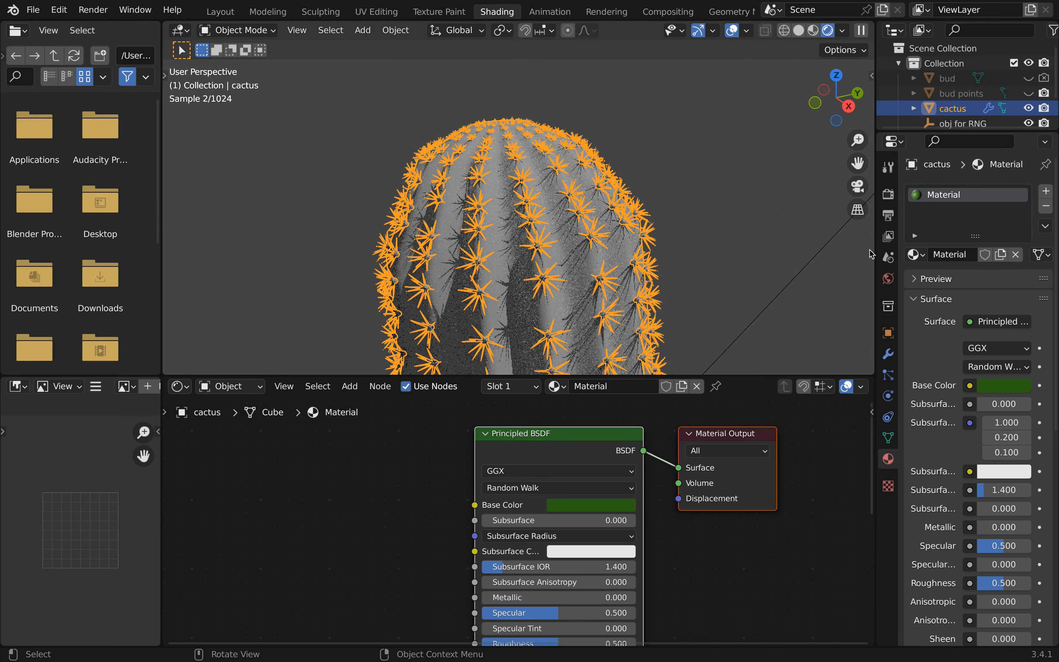
Rename the cactus's material to green
type("green")
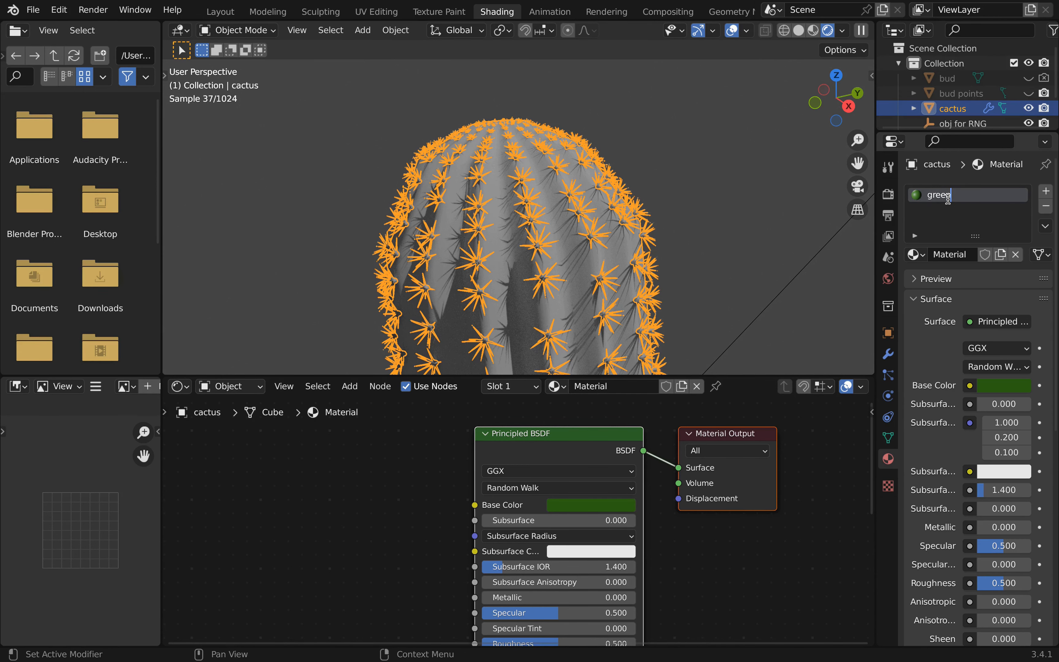
key("Return")
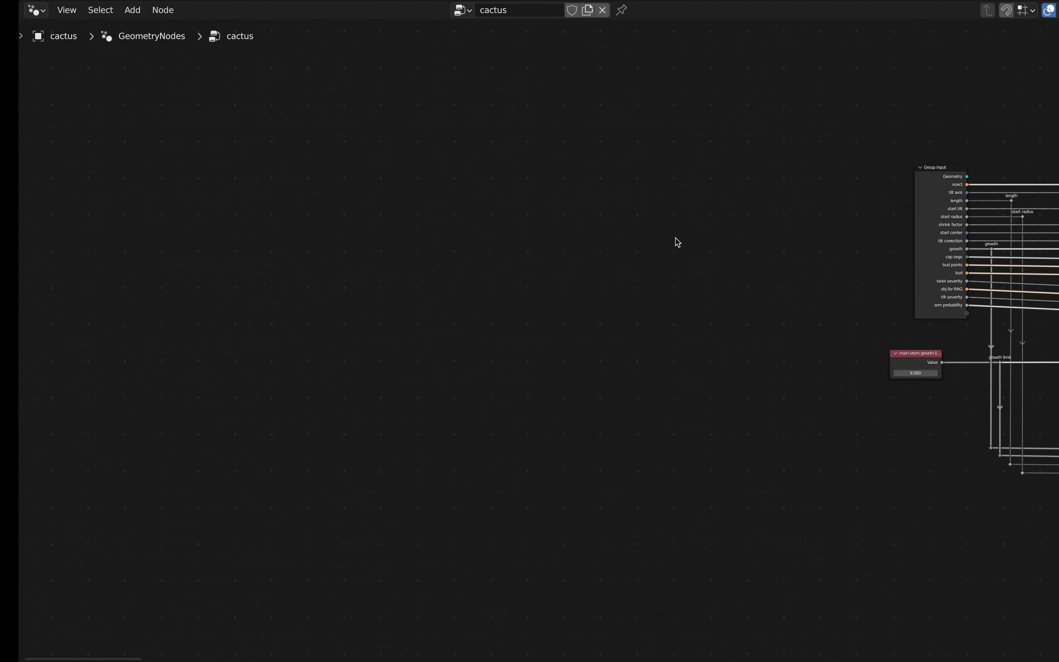
In the cactus node tree, move the Join Geometry and Group Output nodes further from Set Shade Smooth along X to make room
key("Home")
middle_click_drag(832, 285, 718, 402)
scroll(738, 262, "up", 6)
scroll(739, 282, "up", 4)
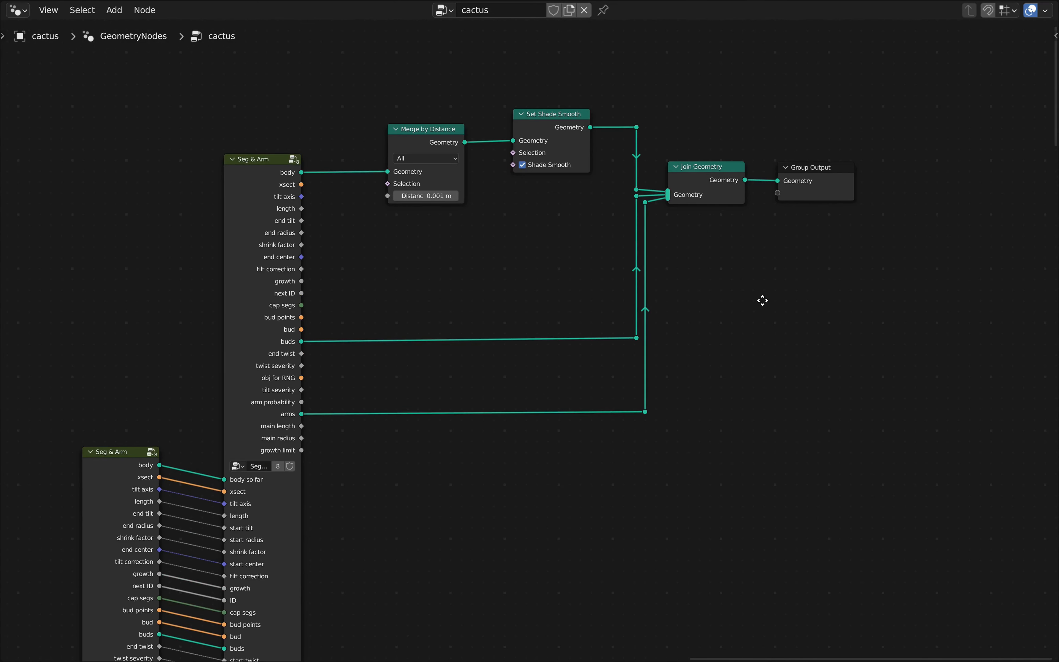
middle_click_drag(762, 300, 699, 329)
left_click_drag(556, 120, 731, 521)
key("g")
key("x")
left_click(922, 383)
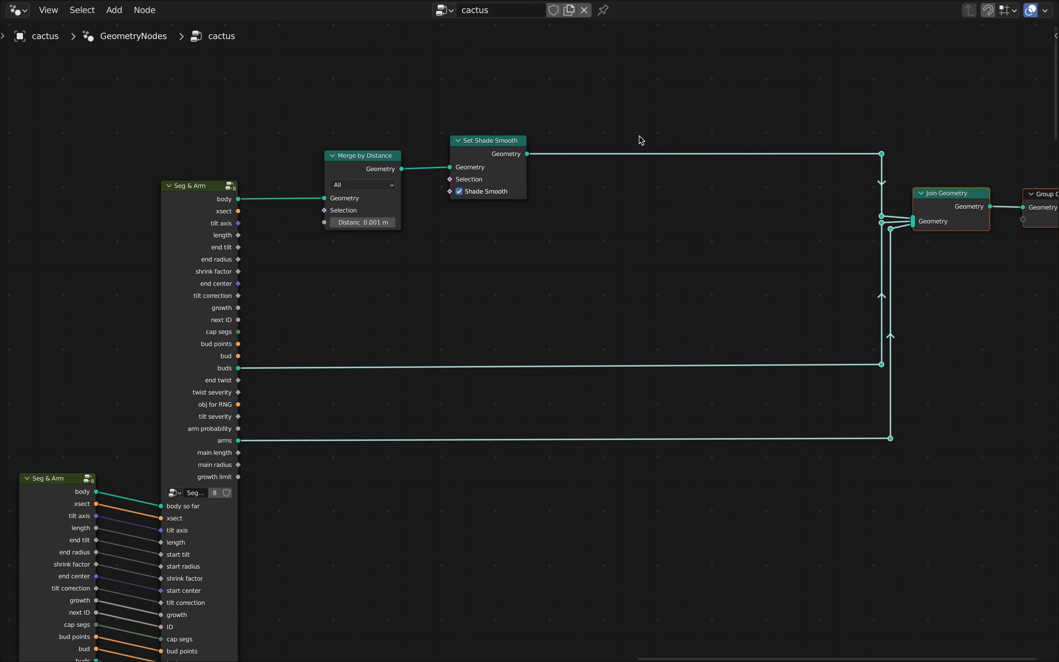
left_click_drag(268, 100, 574, 270)
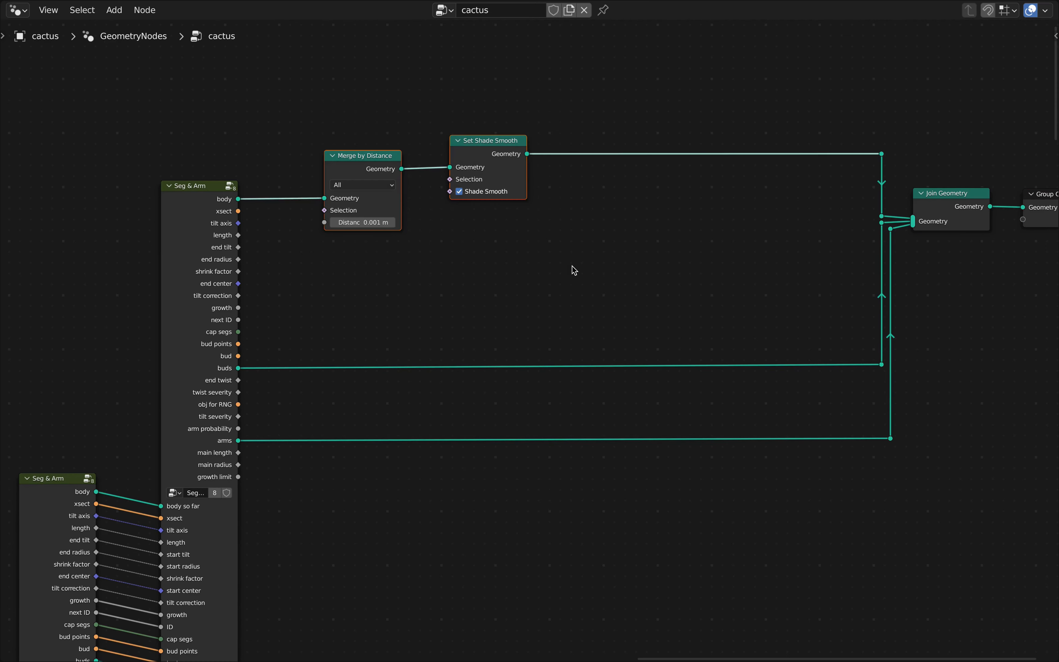
left_click_drag(602, 319, 659, 401)
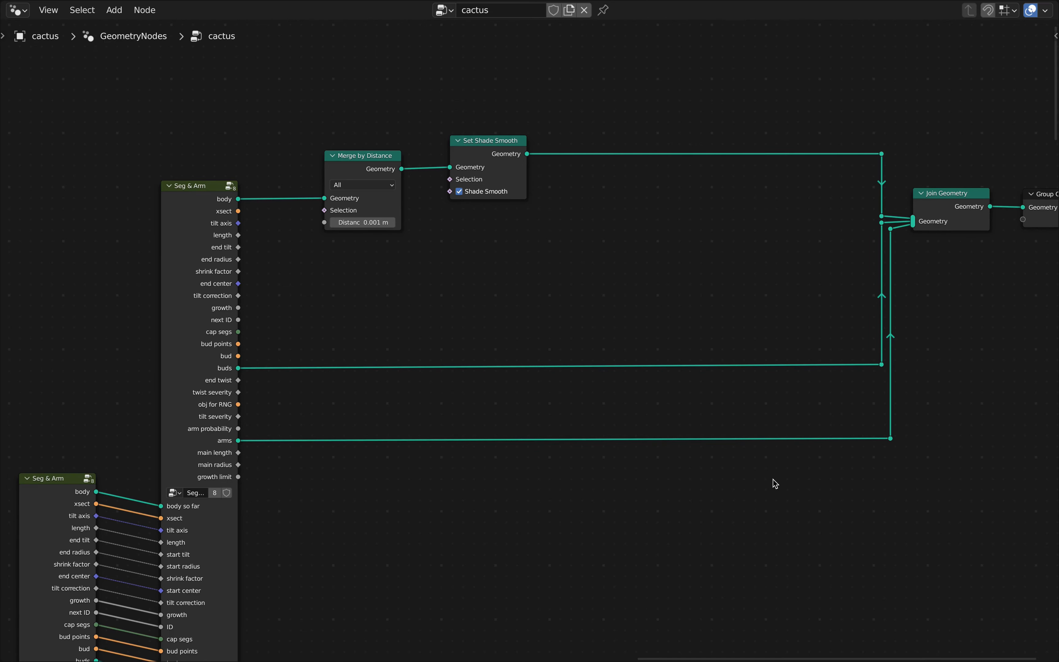
Insert a Set Material node between Set Shade Smooth and Join Geometry and assign it the green material
scroll(773, 479, "down", 1)
middle_click_drag(718, 319, 667, 345)
scroll(630, 283, "up", 5)
middle_click_drag(660, 285, 634, 312)
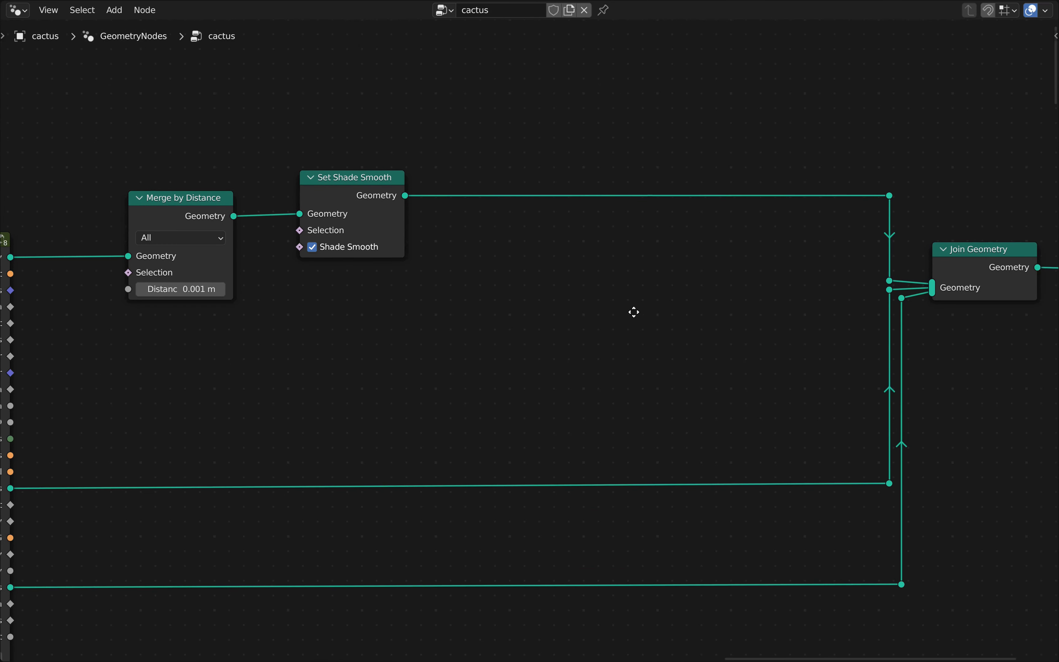
left_click(338, 178)
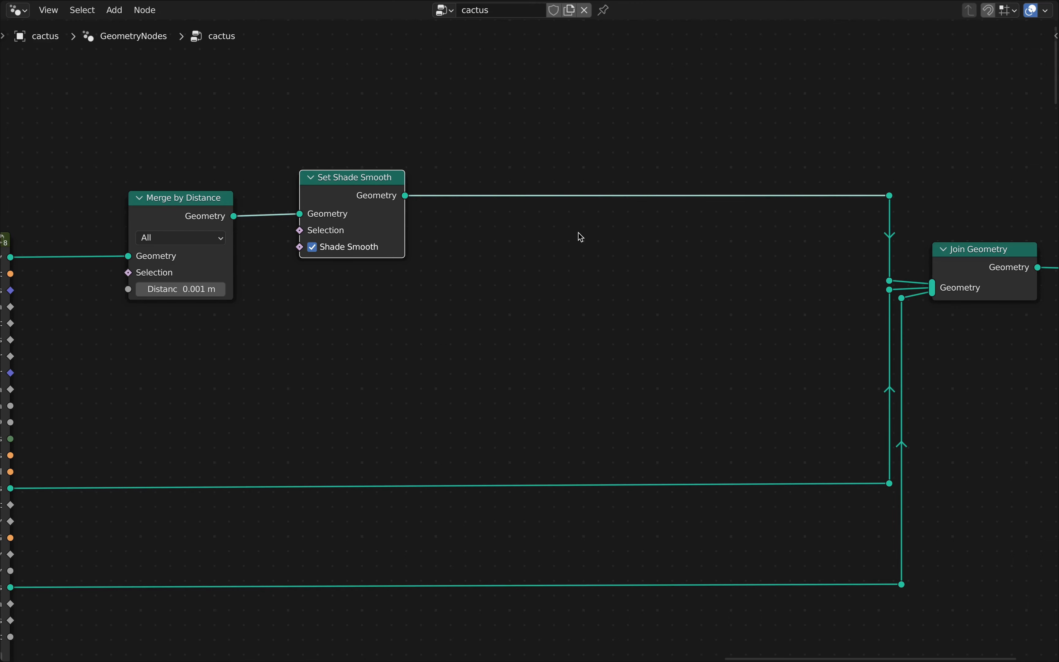
key("shift+a")
type("set m")
key("Return")
left_click(607, 240)
left_click(609, 242)
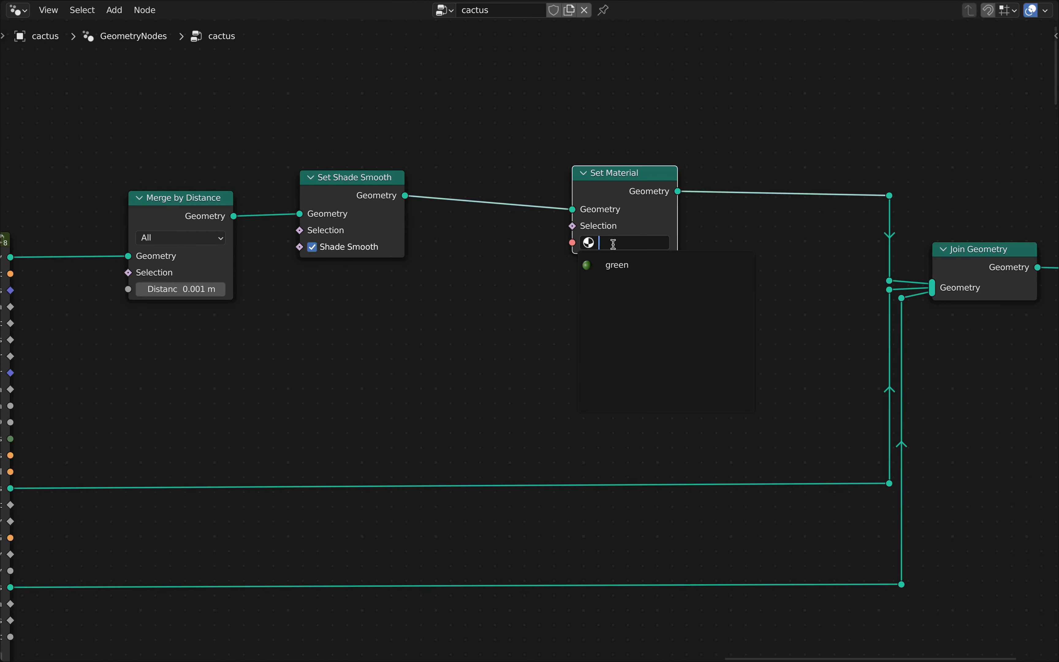
left_click(620, 267)
Open the Arm group nested inside Seg & Arm and move its Join Geometry and Group Output nodes further from Set Shade Smooth
scroll(690, 352, "down", 5)
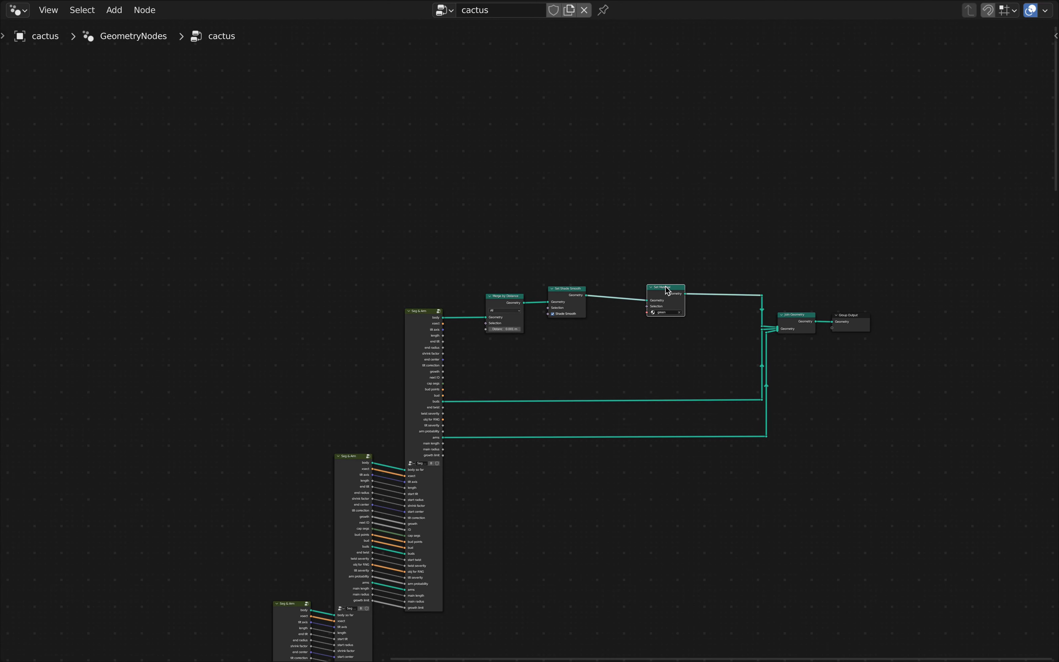
left_click(424, 314)
key("Tab")
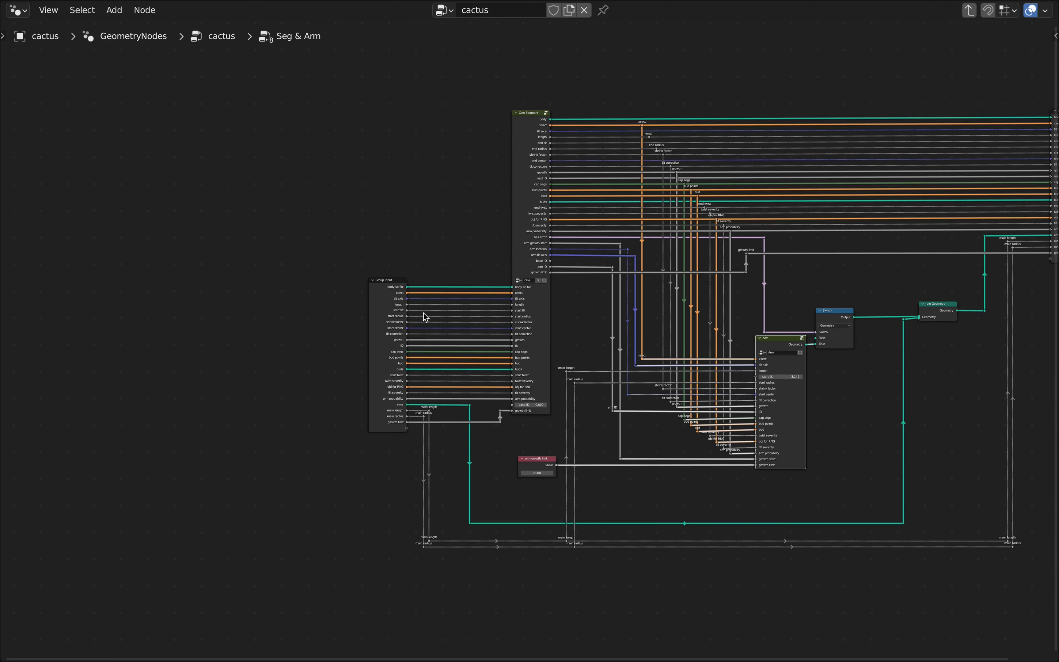
key("Tab")
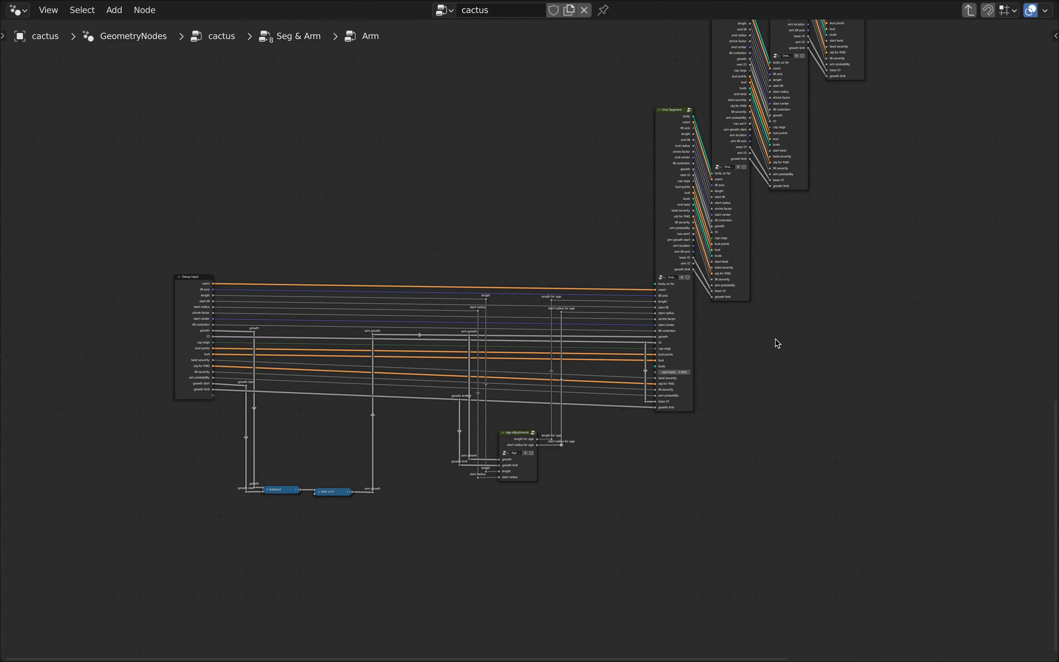
scroll(776, 338, "down", 6)
middle_click_drag(905, 159, 601, 394)
middle_click_drag(674, 288, 566, 510)
scroll(657, 253, "up", 5)
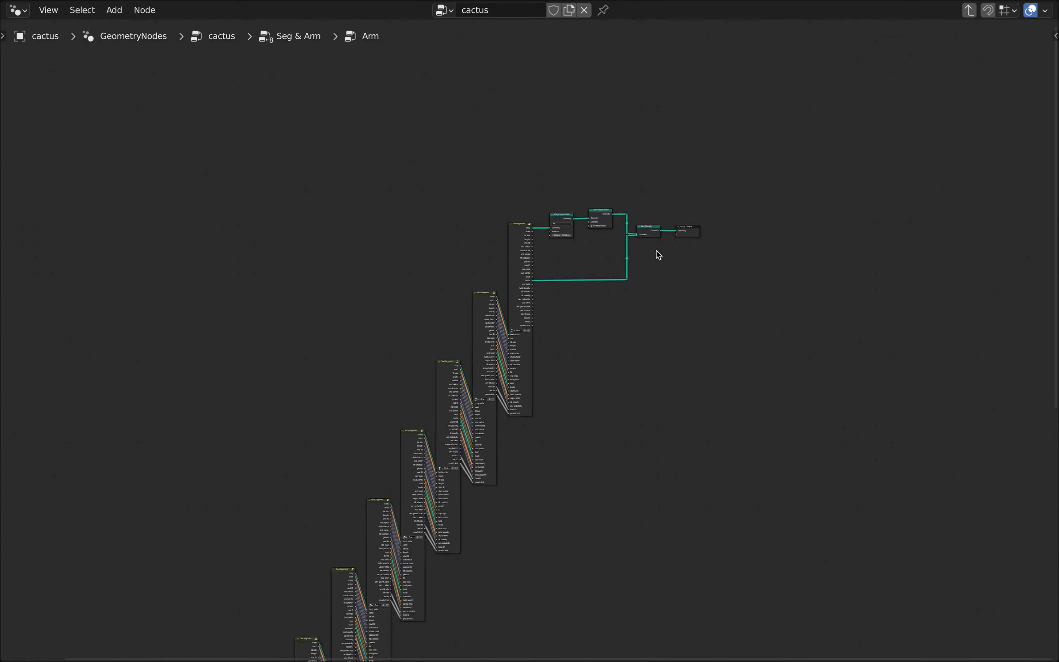
middle_click_drag(621, 225, 584, 357)
left_click_drag(538, 269, 739, 451)
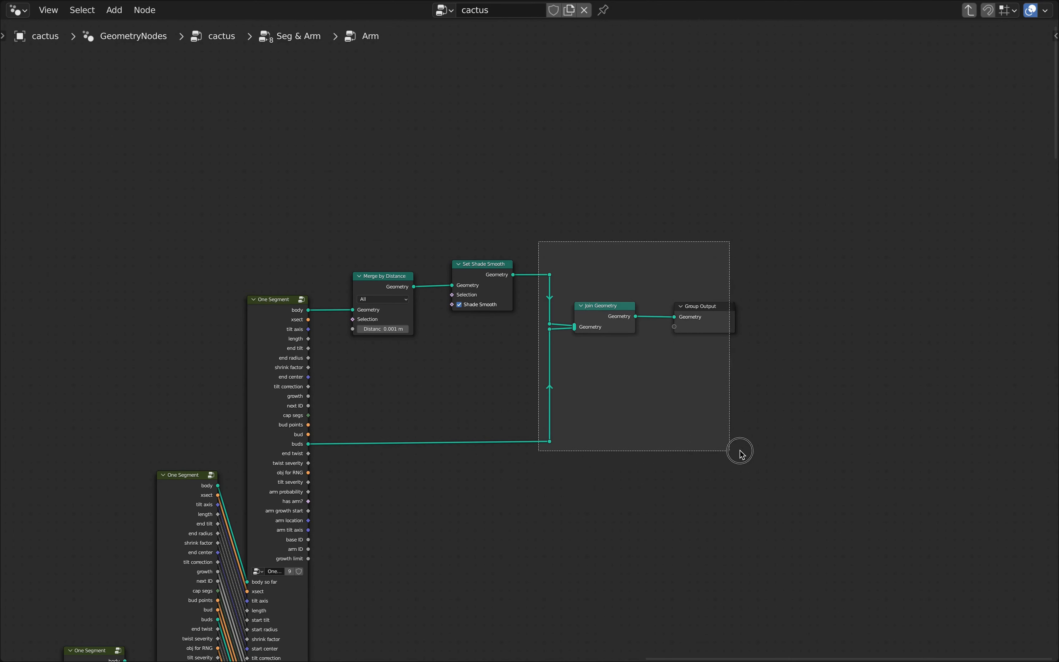
key("g")
left_click(817, 441)
Paste the green Set Material node into the Arm group on the link after Set Shade Smooth
key("ctrl+v")
scroll(641, 347, "down", 8)
key("g")
left_click(629, 341)
scroll(630, 342, "up", 1)
scroll(630, 341, "up", 12)
key("g")
left_click(656, 396)
scroll(656, 395, "down", 6)
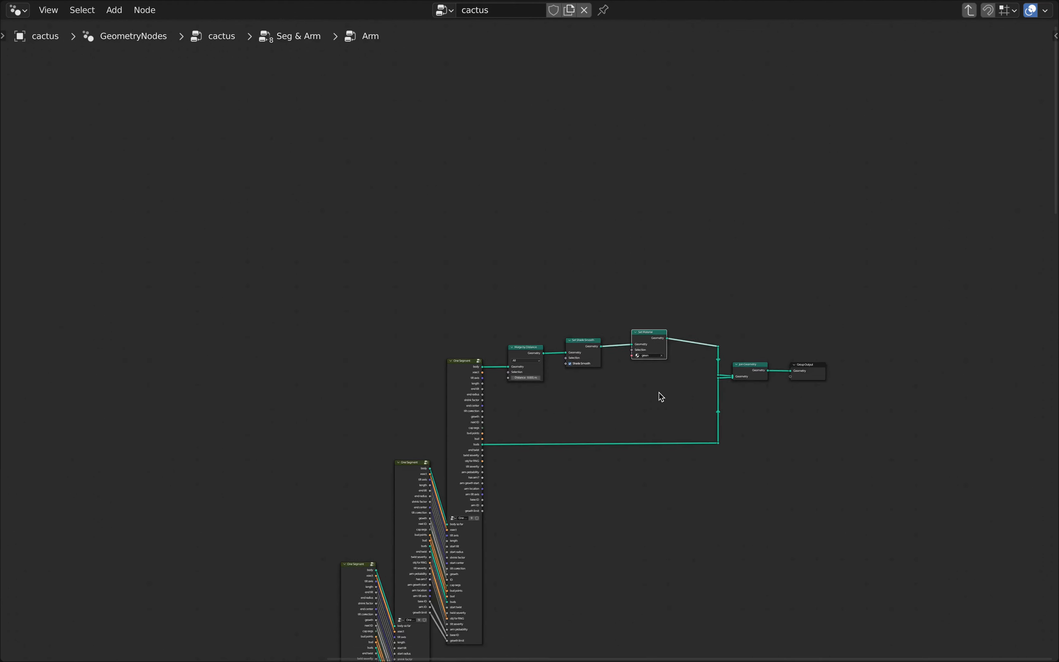
middle_click_drag(656, 415, 681, 210)
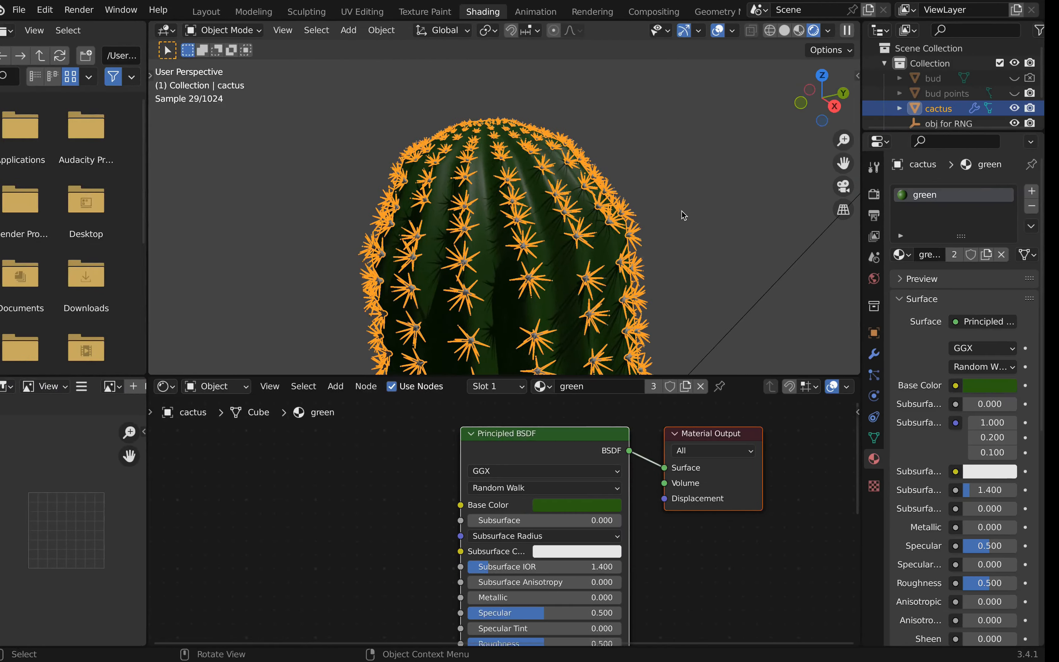
Brighten the green material's Base Color to value 0.215 and reduce its saturation to a muted green
scroll(591, 254, "up", 1)
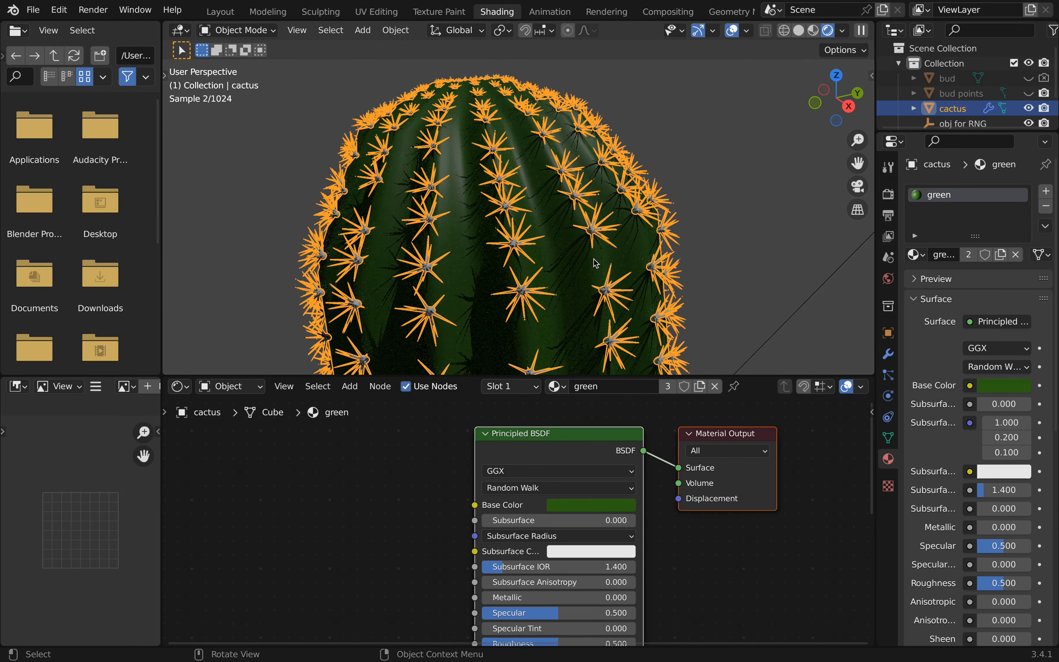
scroll(568, 294, "up", 1)
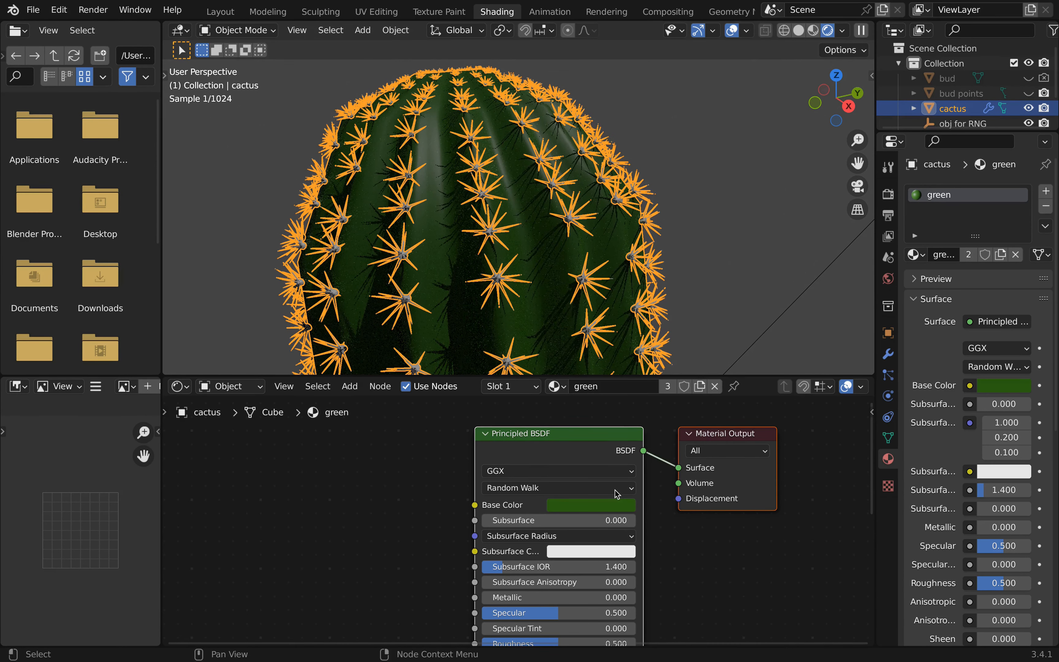
left_click(591, 505)
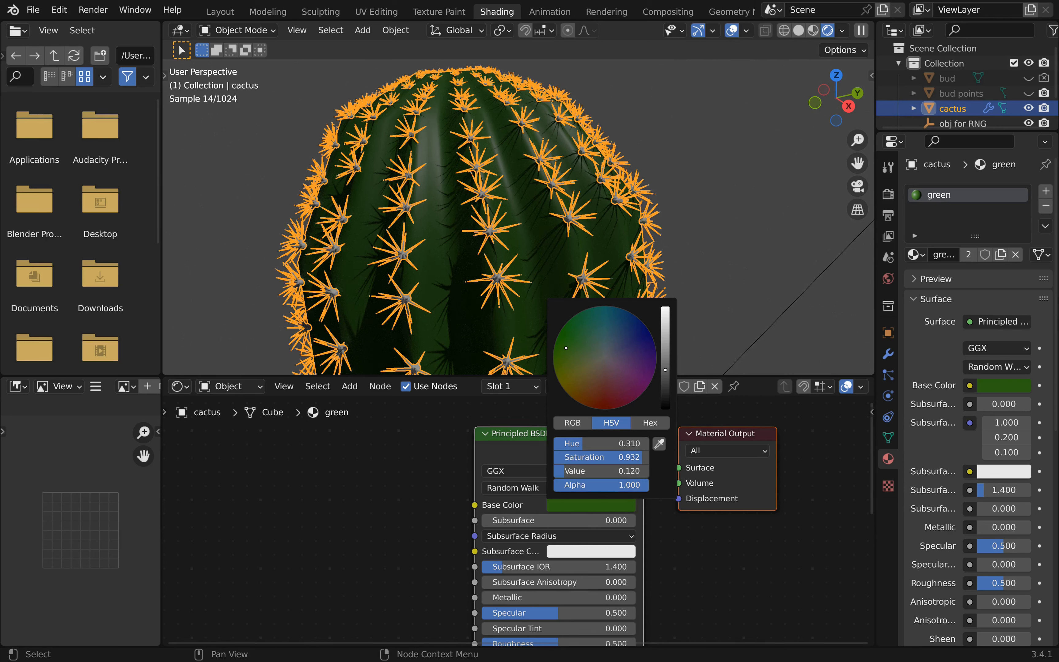
left_click_drag(665, 370, 666, 358)
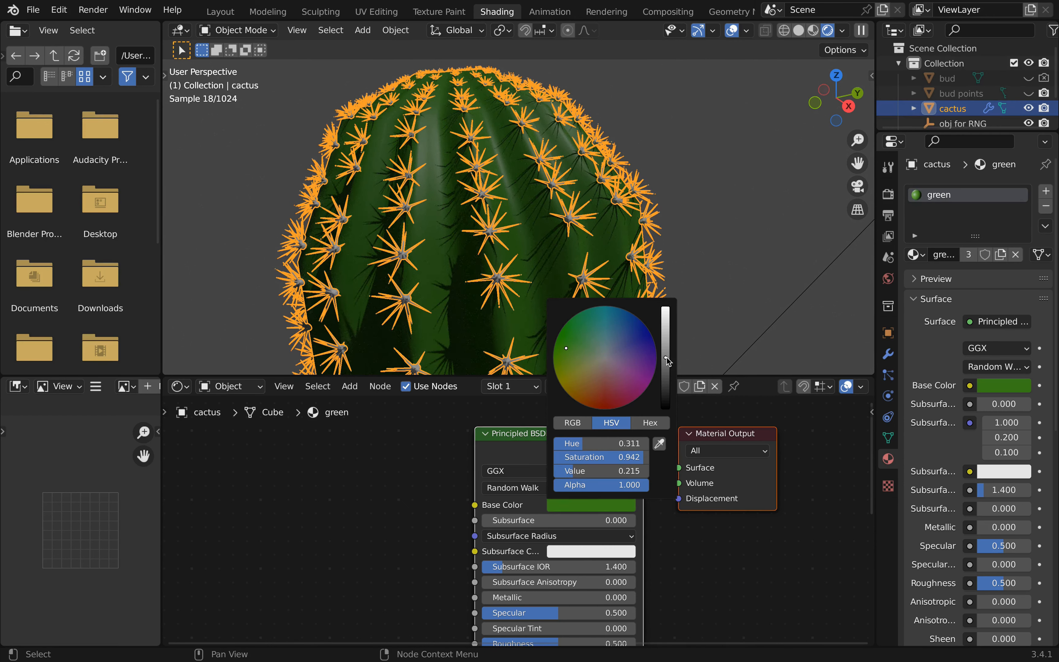
left_click_drag(631, 457, 613, 456)
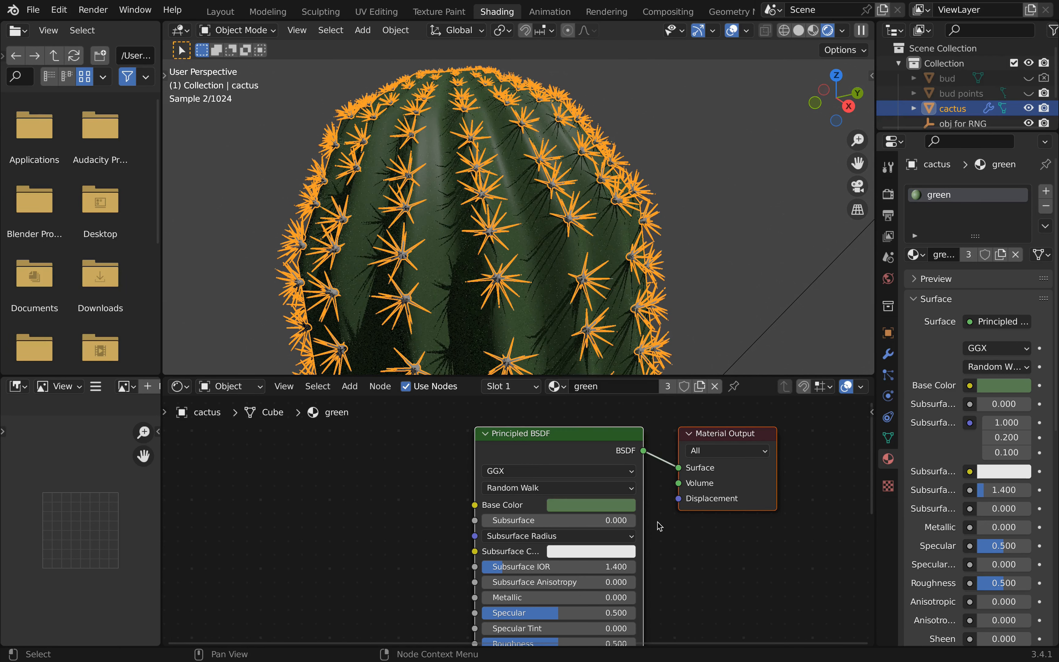
Set all three Subsurface Radius values of the green material's Principled BSDF to 1
scroll(669, 560, "down", 1)
middle_click_drag(668, 560, 678, 481)
scroll(678, 481, "up", 4)
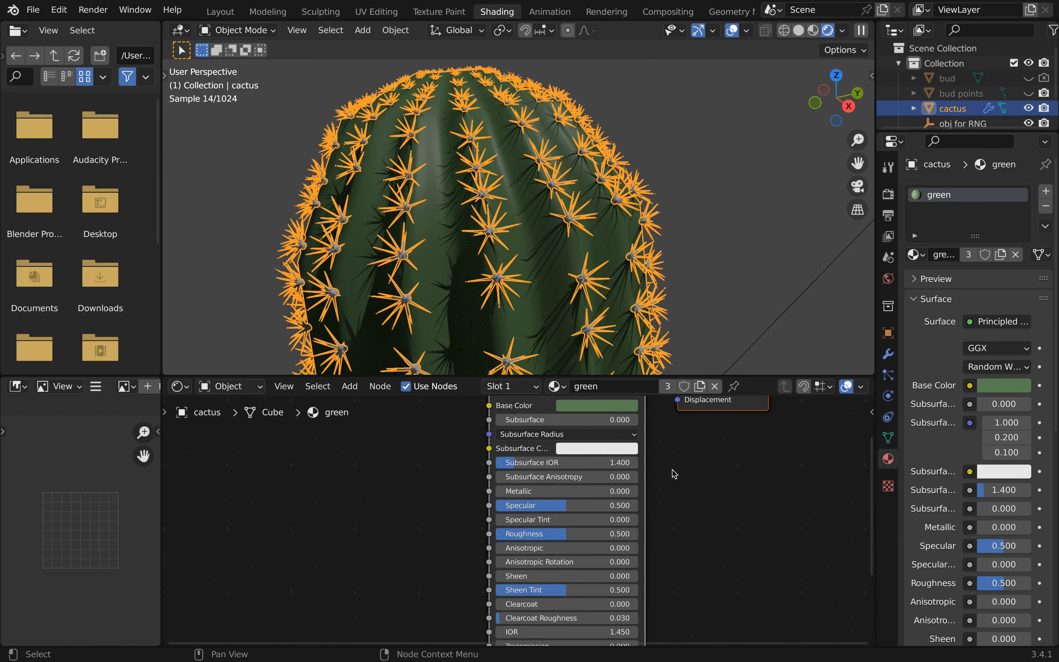
left_click(606, 487)
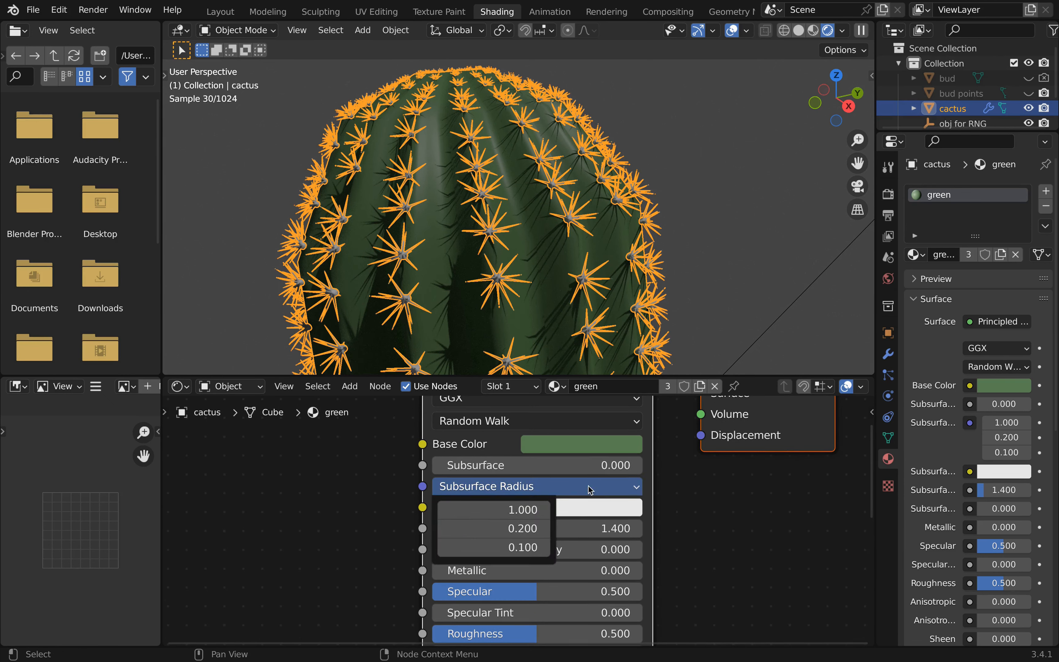
left_click(525, 508)
type("1")
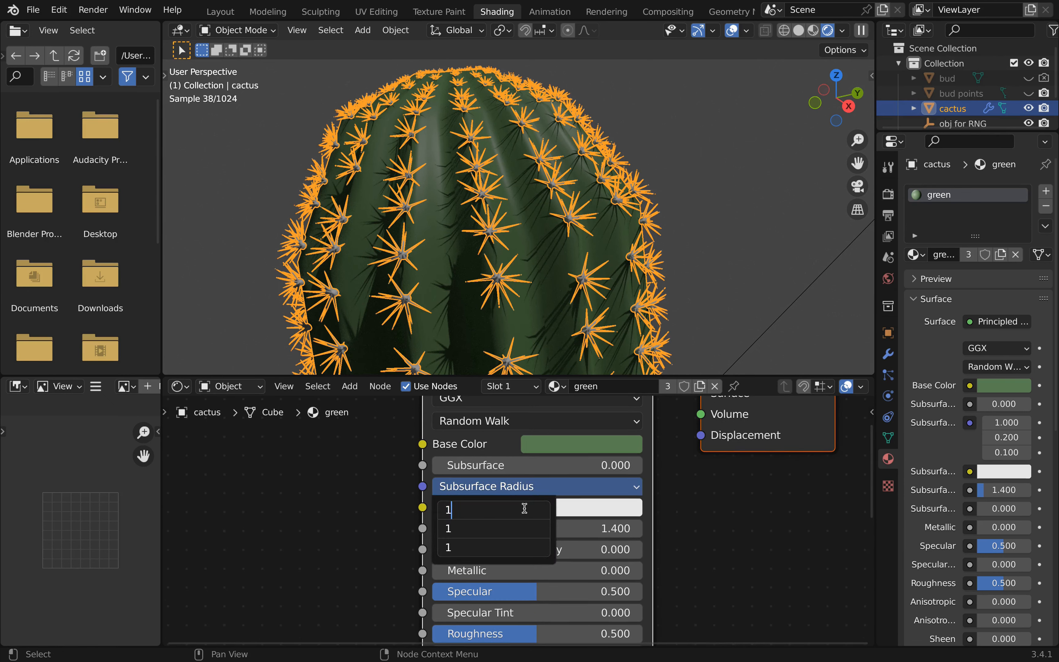
key("Return")
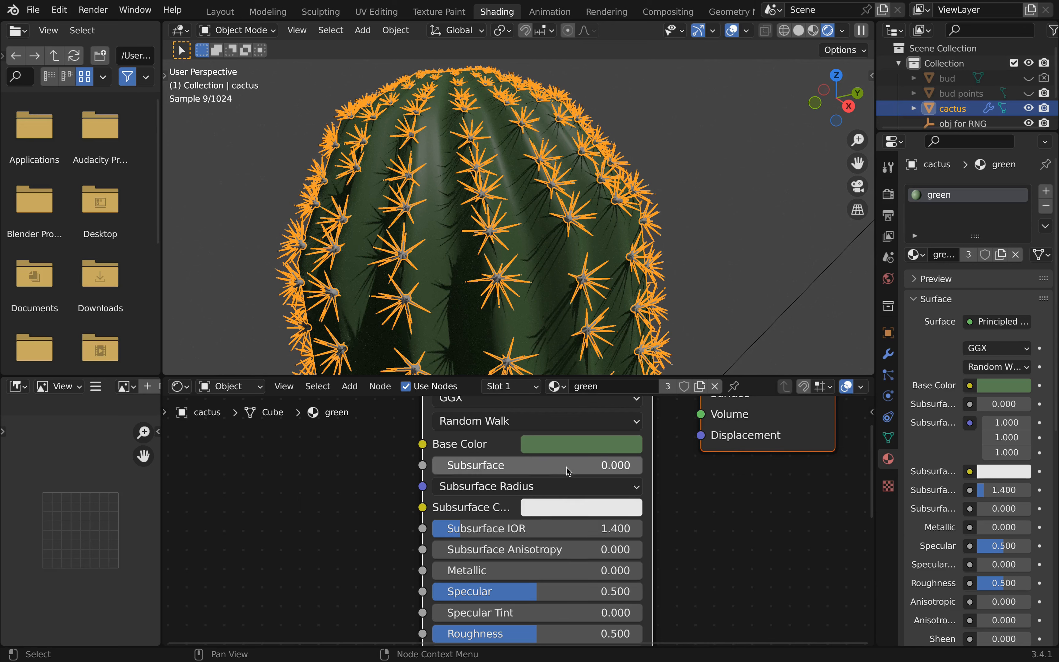
Set the Subsurface amount of the green material to 0.05
left_click(567, 467)
type("0.")
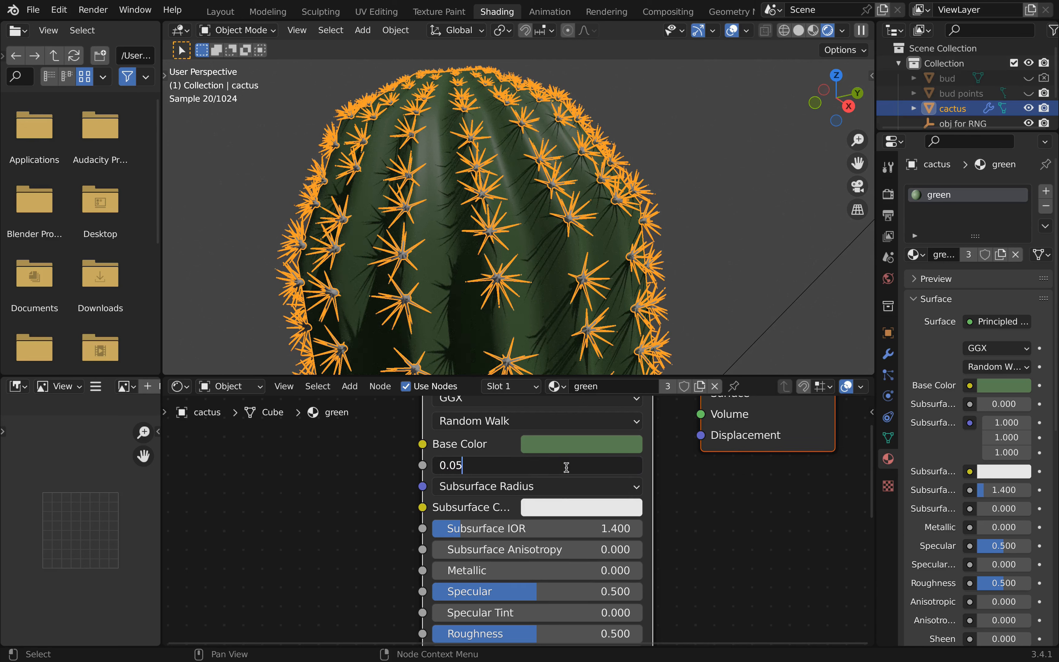
type("05")
key("Return")
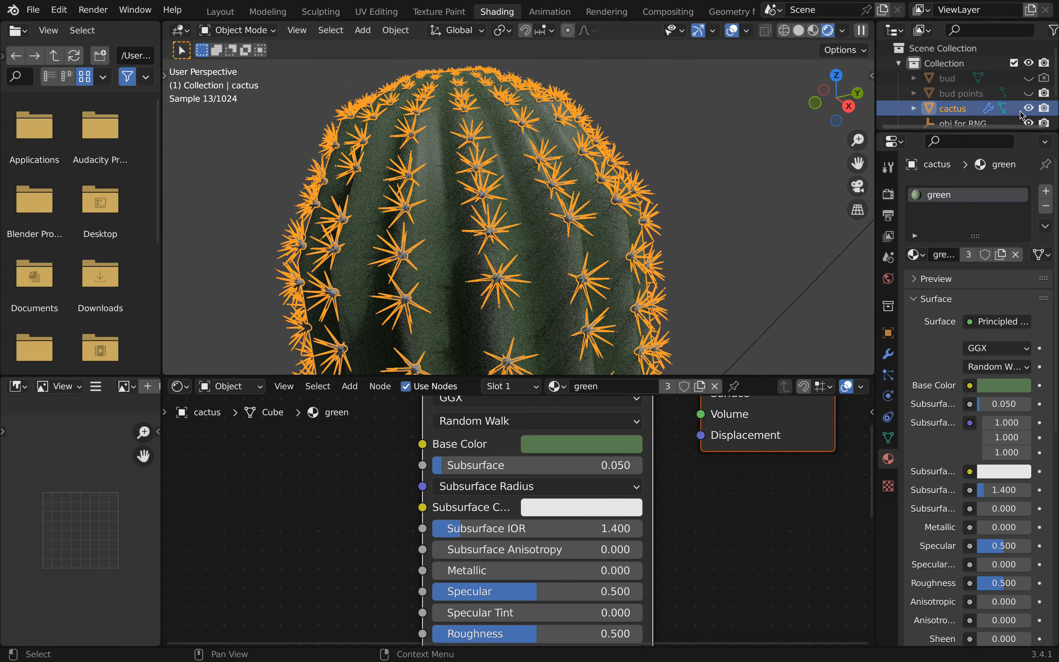
Hide the cactus, make the bud object visible and select the bud
left_click(1029, 109)
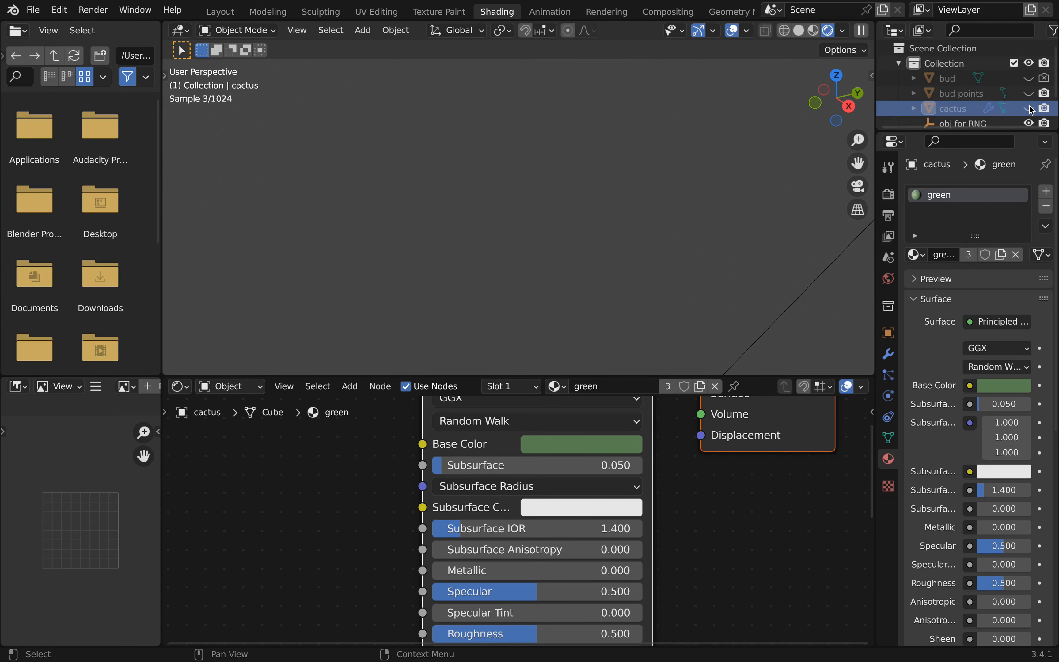
left_click(1030, 79)
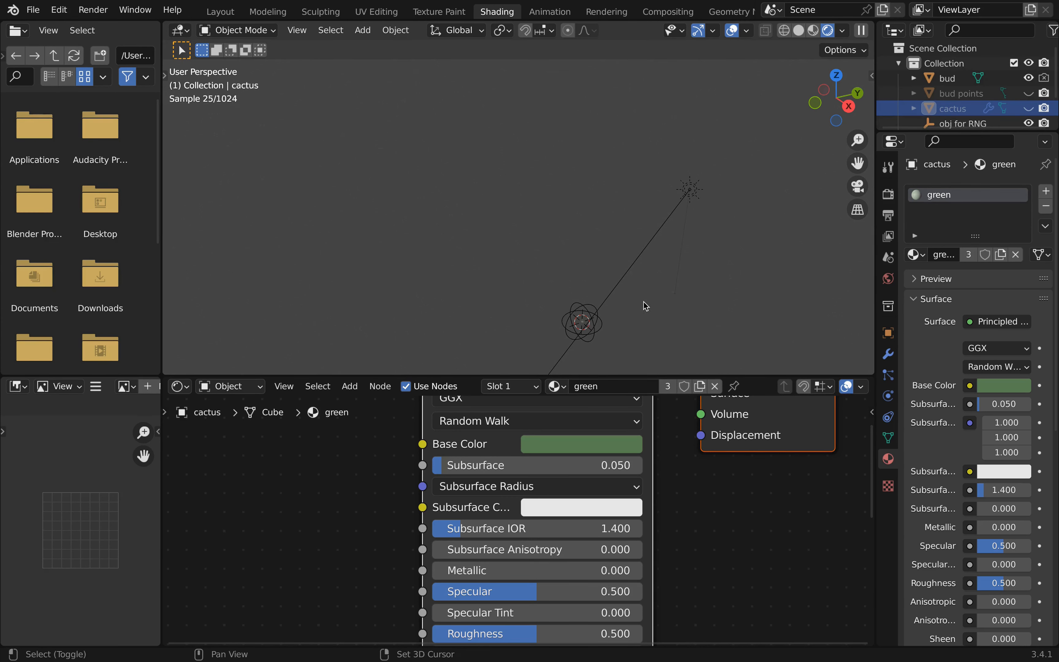
key("KP_Decimal")
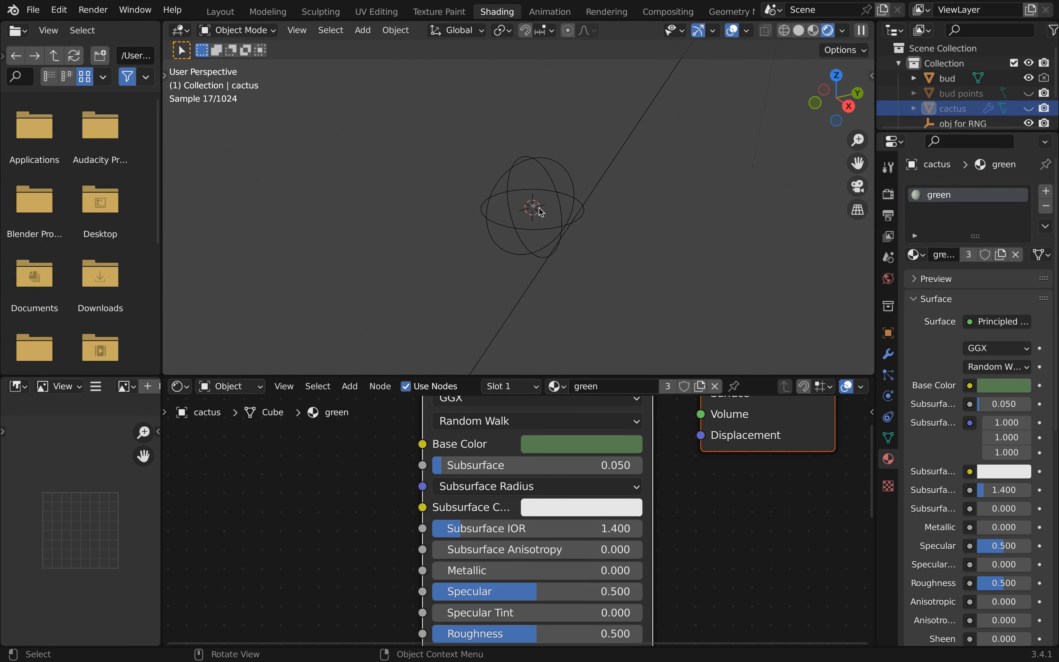
scroll(519, 213, "up", 5)
middle_click_drag(514, 208, 598, 207, "shift")
left_click(574, 236)
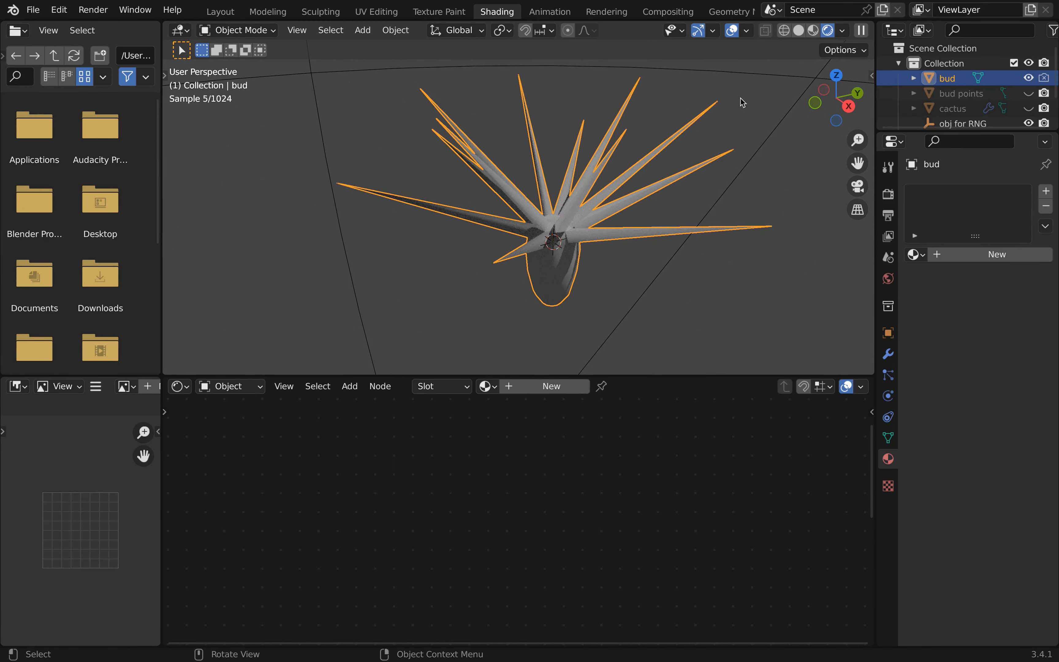
In a see-through front view, select the faces of the bud's lower body in Edit Mode and give the bud a new material
left_click(784, 31)
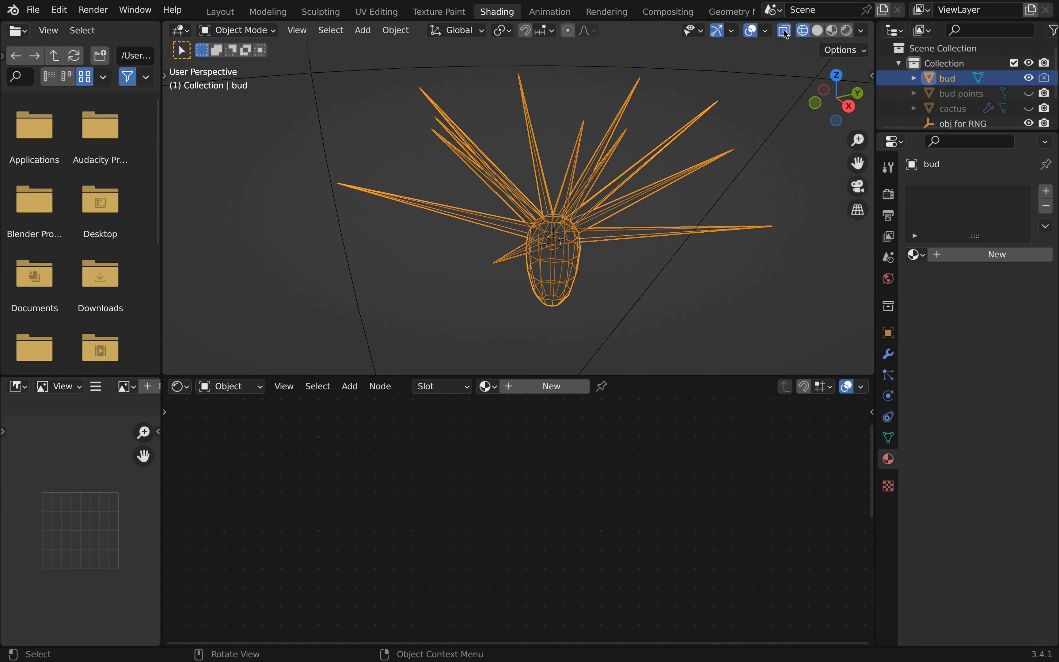
left_click(816, 102)
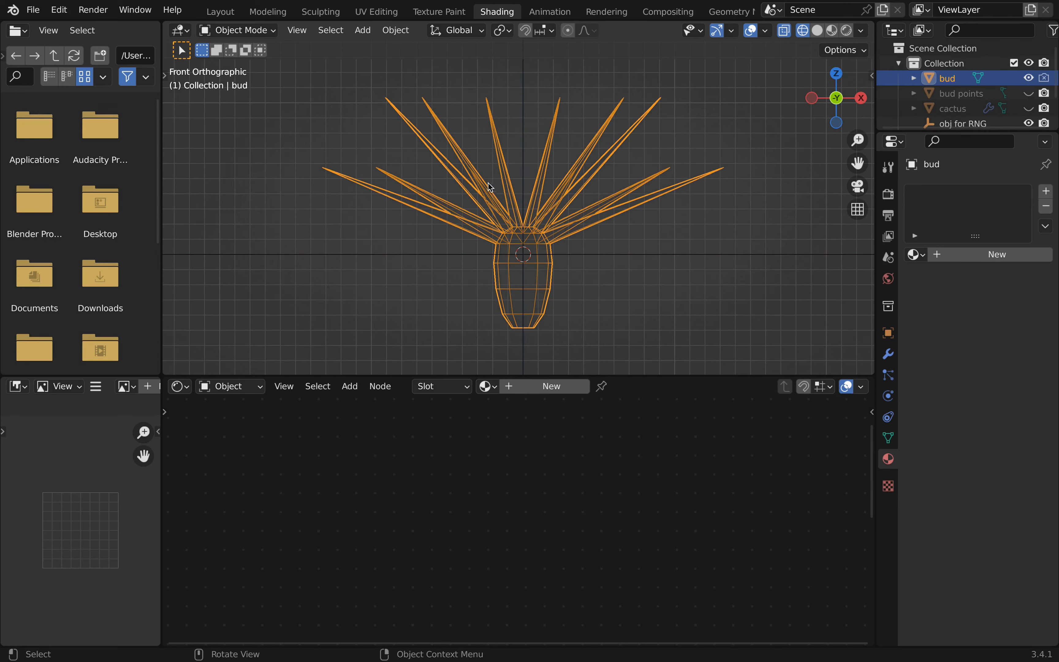
key("Tab")
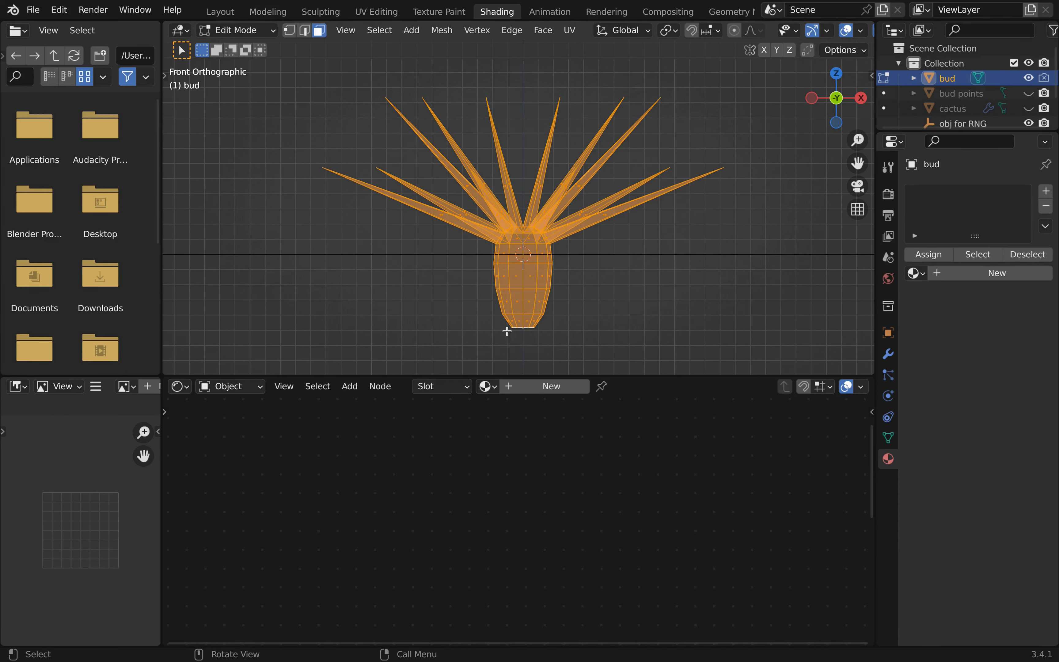
left_click_drag(481, 249, 614, 343)
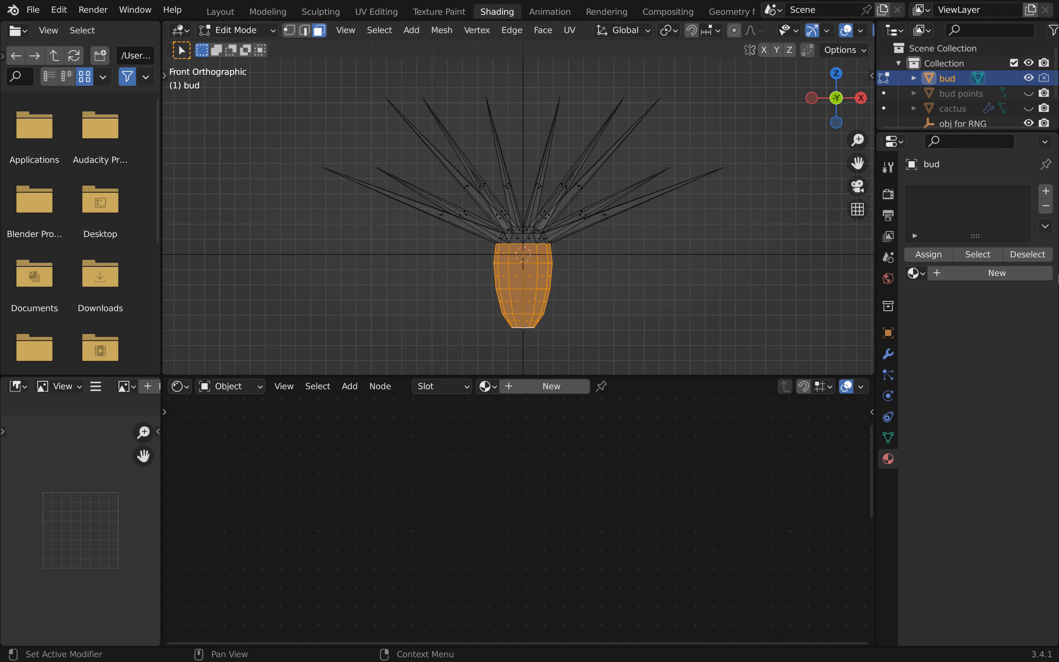
left_click(1012, 277)
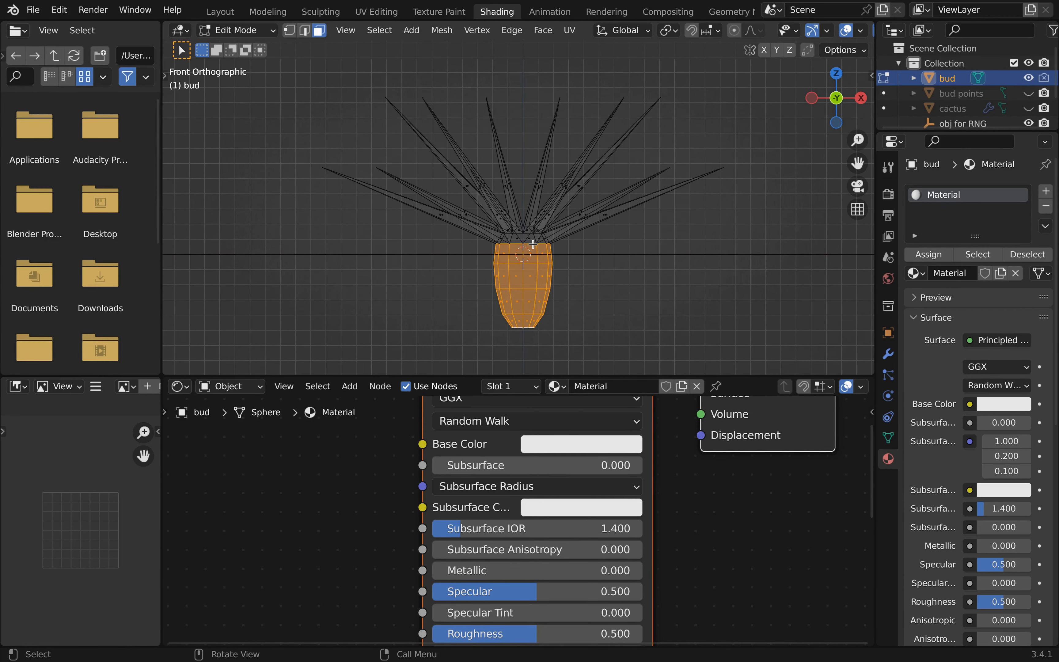
In solid view, add the small faces between the spine bases all around the bud and its top cap face to the selection
middle_click_drag(534, 254, 504, 300)
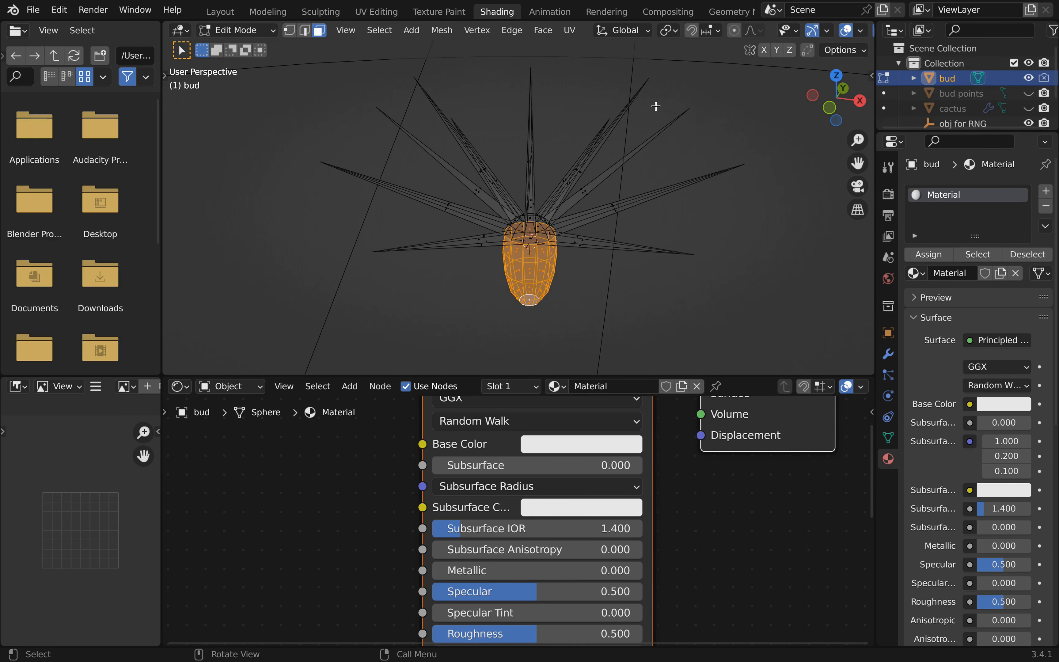
scroll(485, 33, "down", 5)
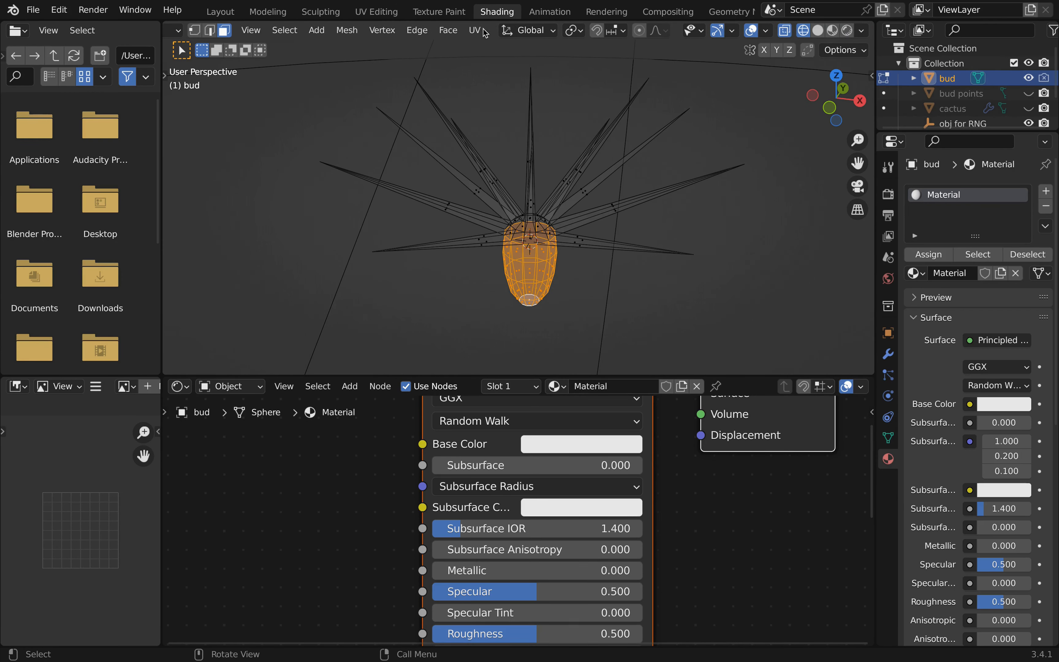
left_click(817, 30)
scroll(549, 236, "up", 5)
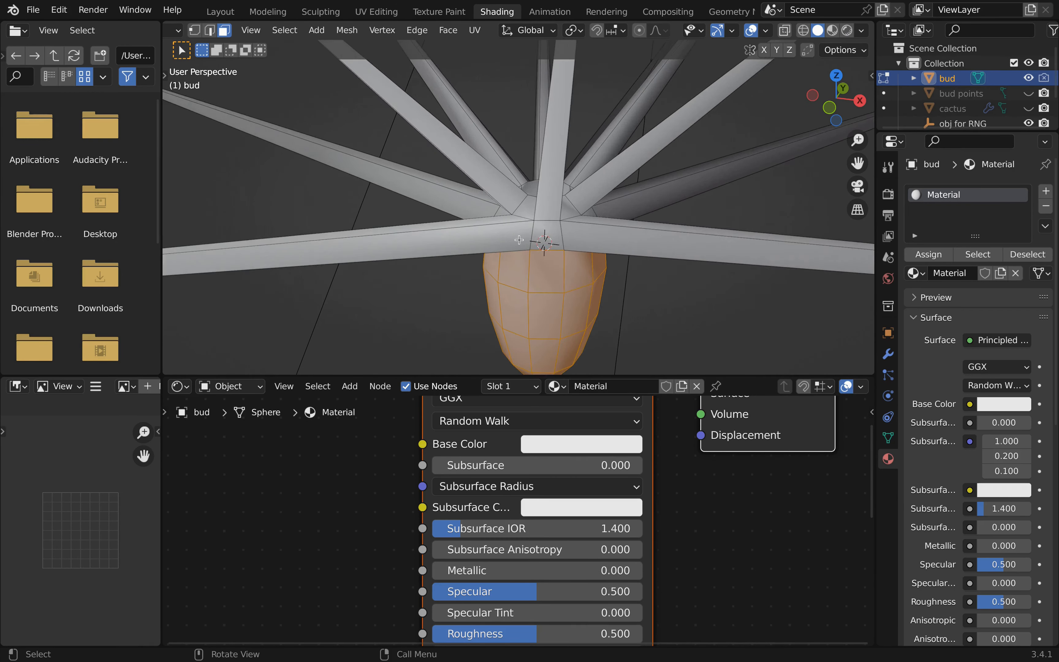
left_click(547, 235, "shift")
left_click(523, 210, "shift")
left_click(572, 211, "shift")
middle_click_drag(571, 211, 481, 228)
left_click(587, 222, "shift")
left_click(607, 199, "shift")
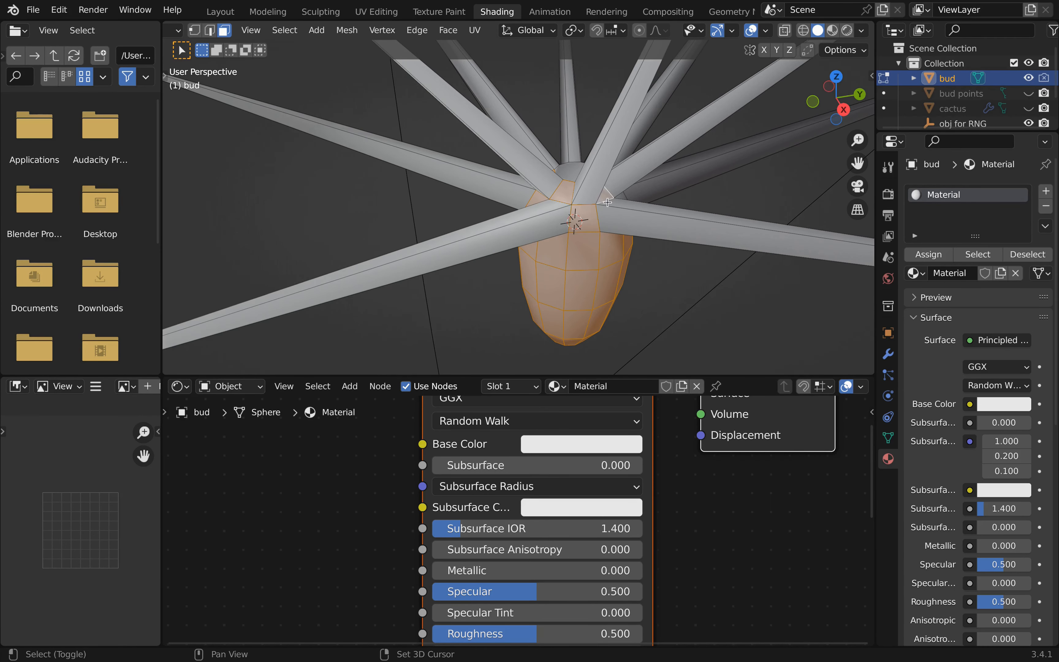
middle_click_drag(606, 198, 529, 200)
left_click(655, 227, "shift")
middle_click_drag(654, 227, 438, 232, "shift")
left_click(538, 228, "shift")
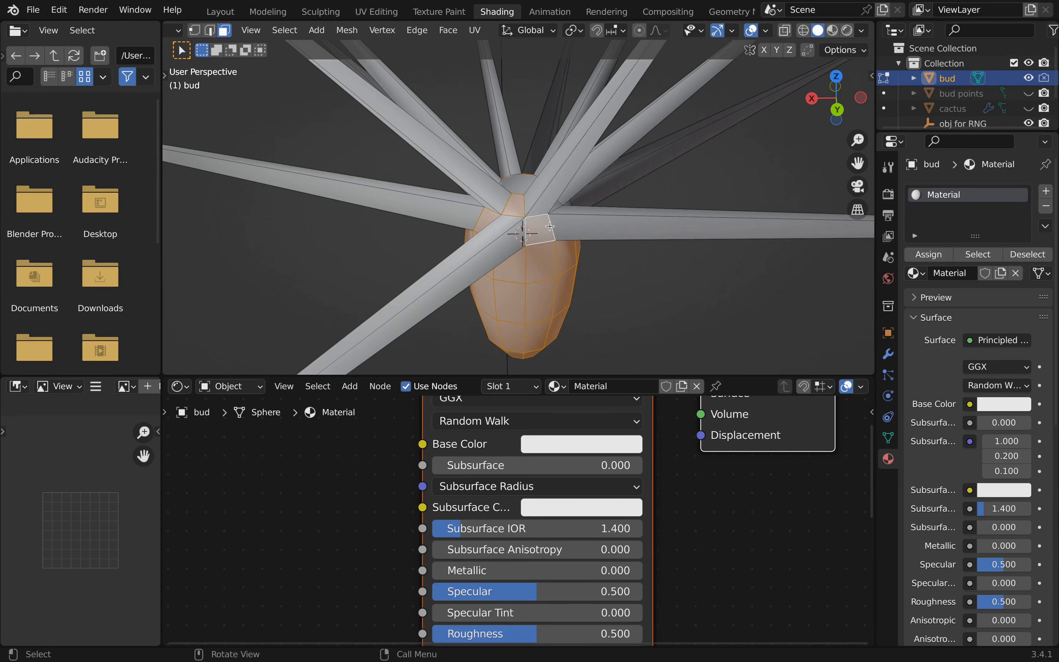
middle_click_drag(537, 228, 474, 228)
left_click(563, 209, "shift")
middle_click_drag(598, 225, 442, 231)
left_click(614, 207, "shift")
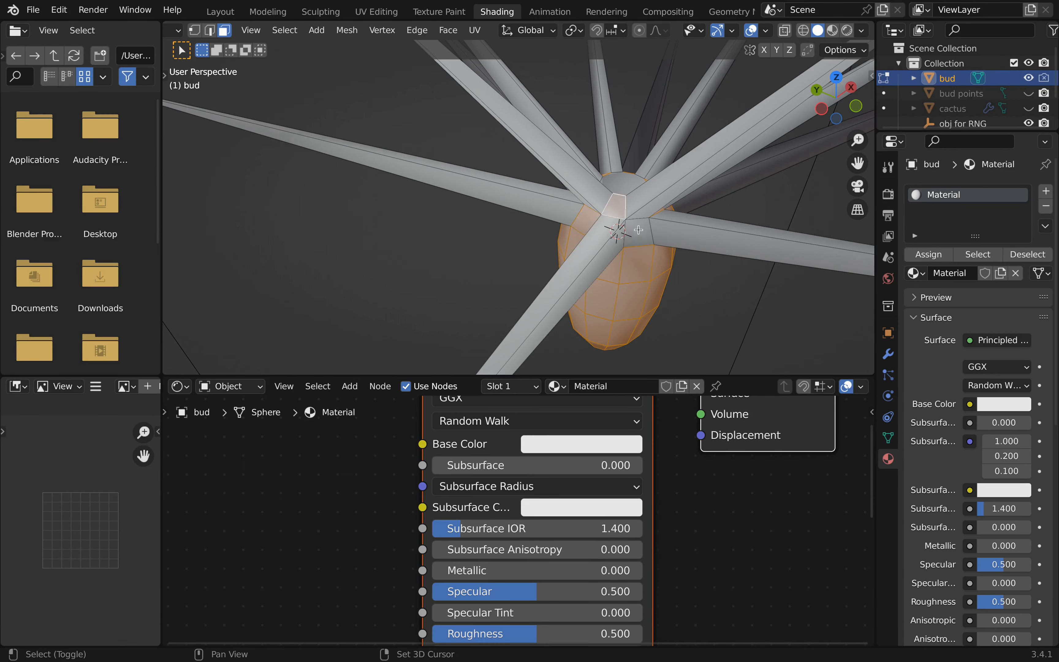
left_click(639, 231, "shift")
middle_click_drag(654, 215, 501, 268, "shift")
left_click(669, 214, "shift")
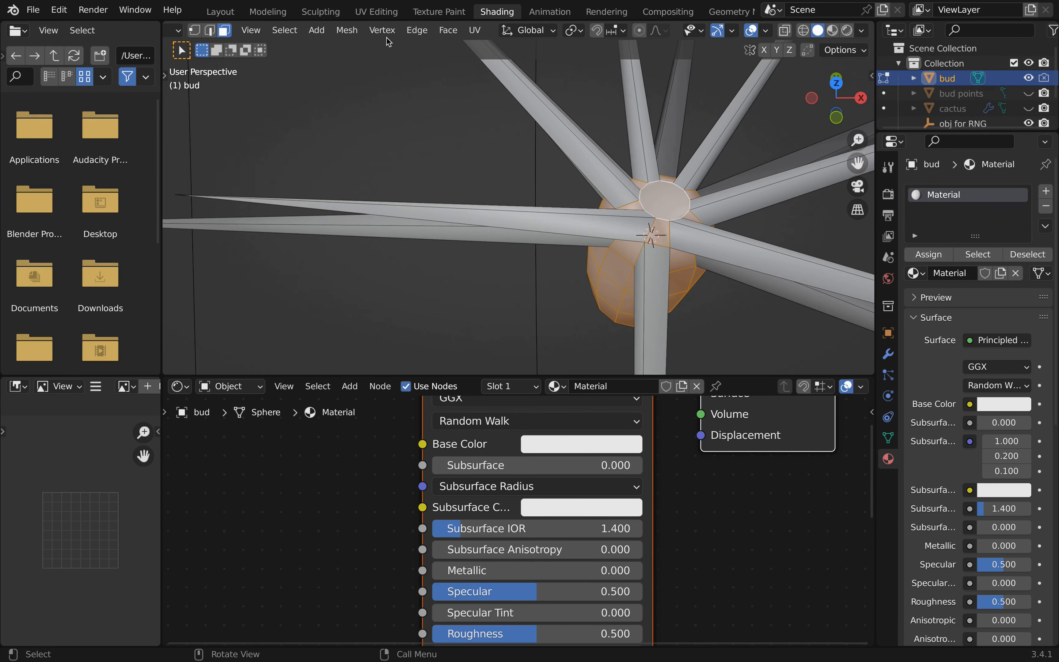
Invert the face selection so only the spines are selected, and add a second material slot with a new material
left_click(284, 30)
left_click(314, 74)
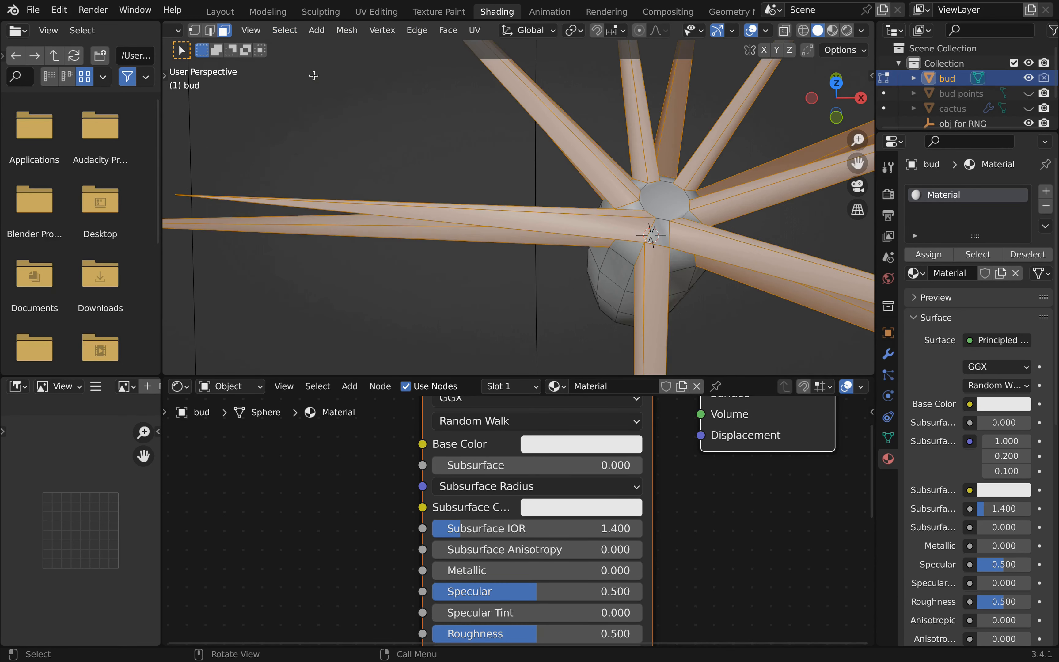
left_click(1045, 193)
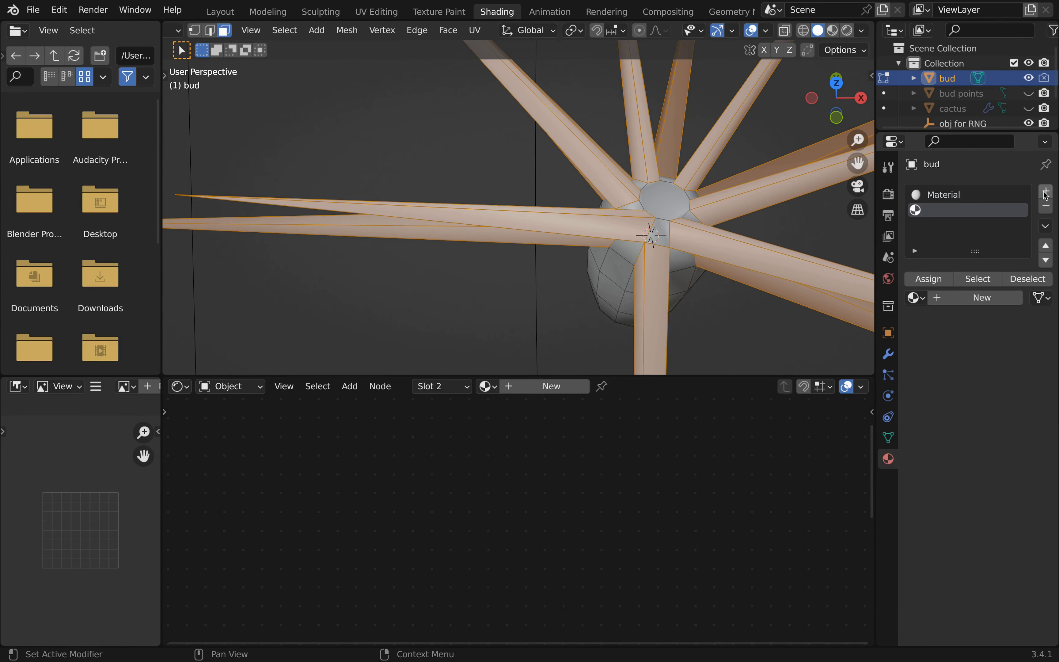
left_click(980, 298)
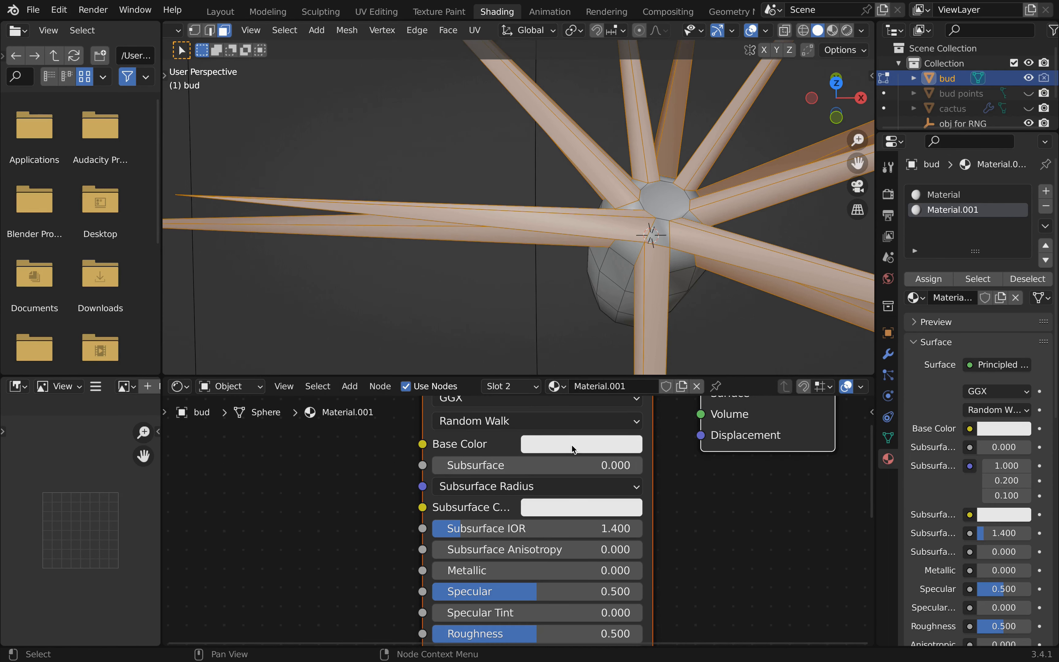
Set the second material's Base Color to hue 0.055 and saturation 0.261, assign it to the spines and switch to rendered shading
left_click(573, 445)
left_click_drag(625, 312, 572, 289)
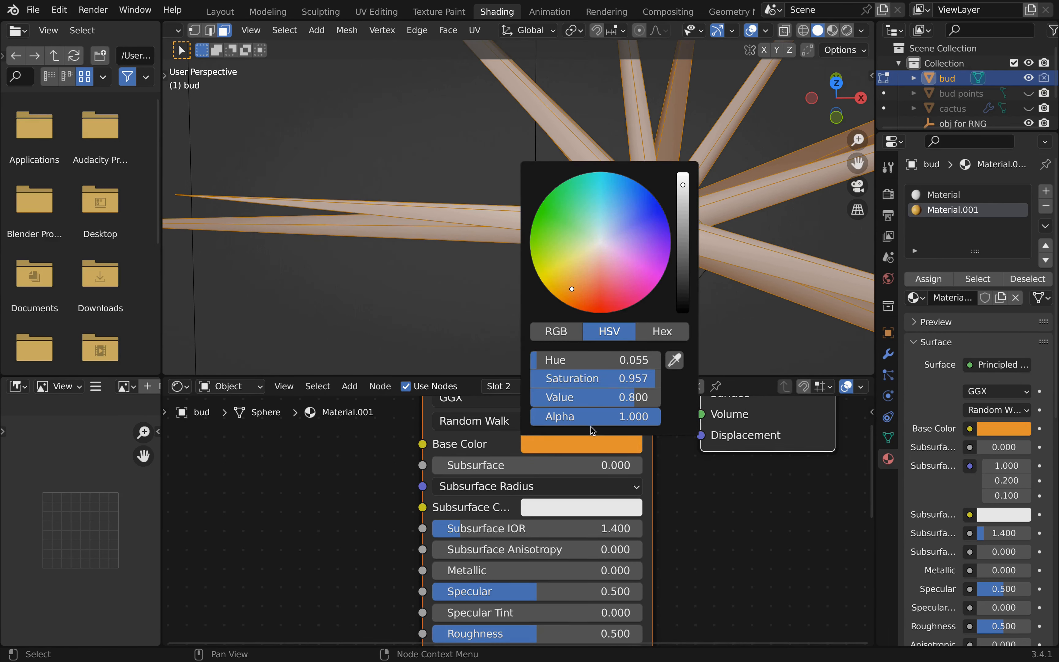
left_click_drag(630, 378, 541, 378)
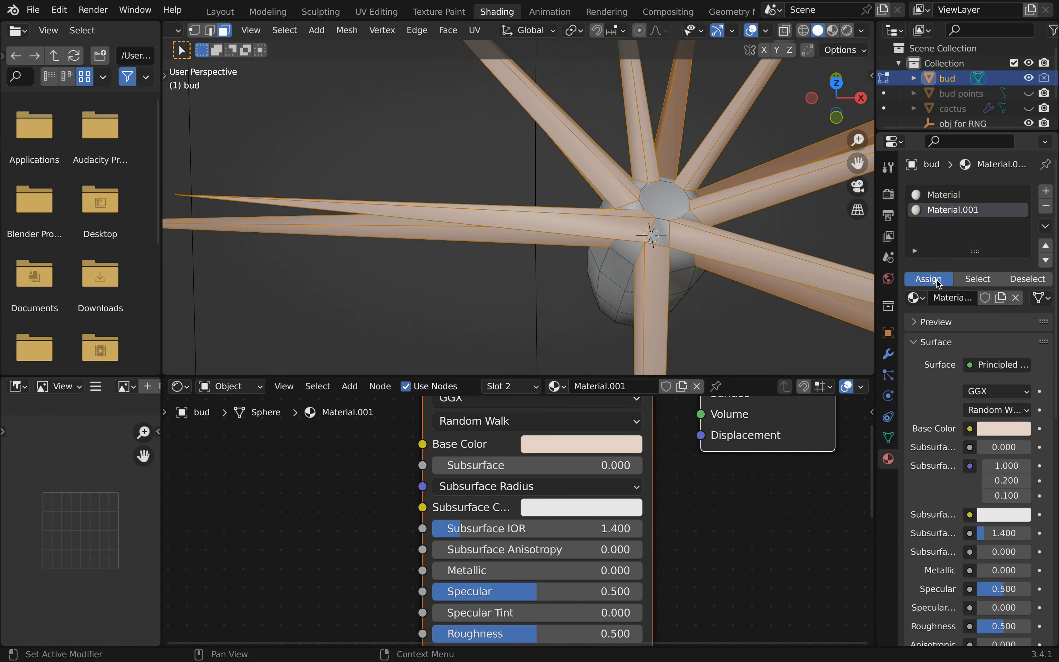
left_click_drag(841, 97, 867, 69)
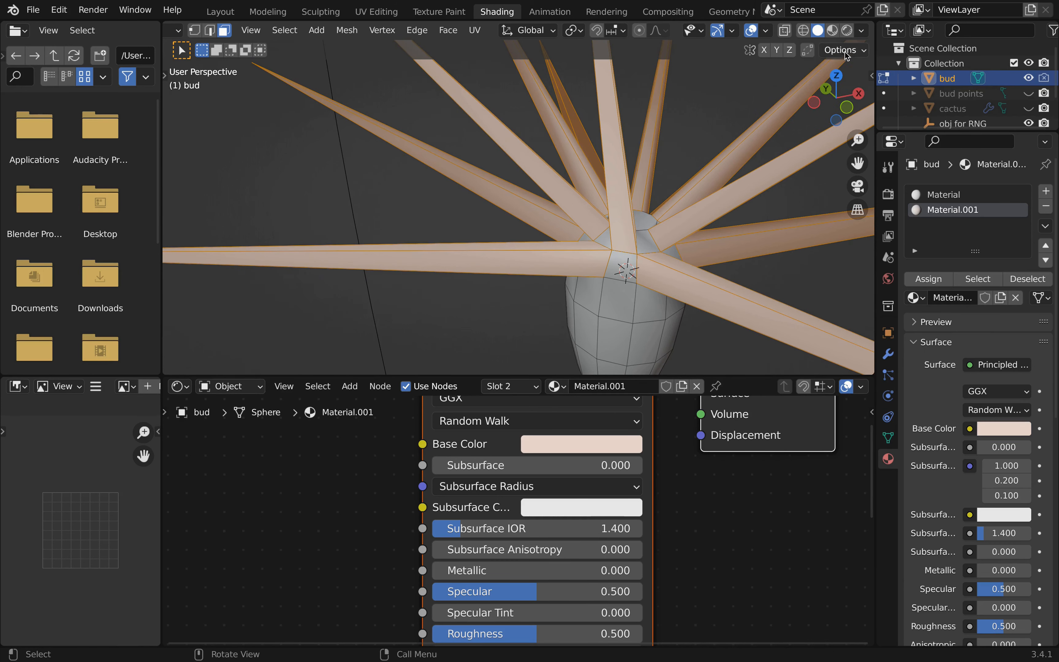
left_click(847, 30)
middle_click_drag(676, 251, 602, 242, "shift")
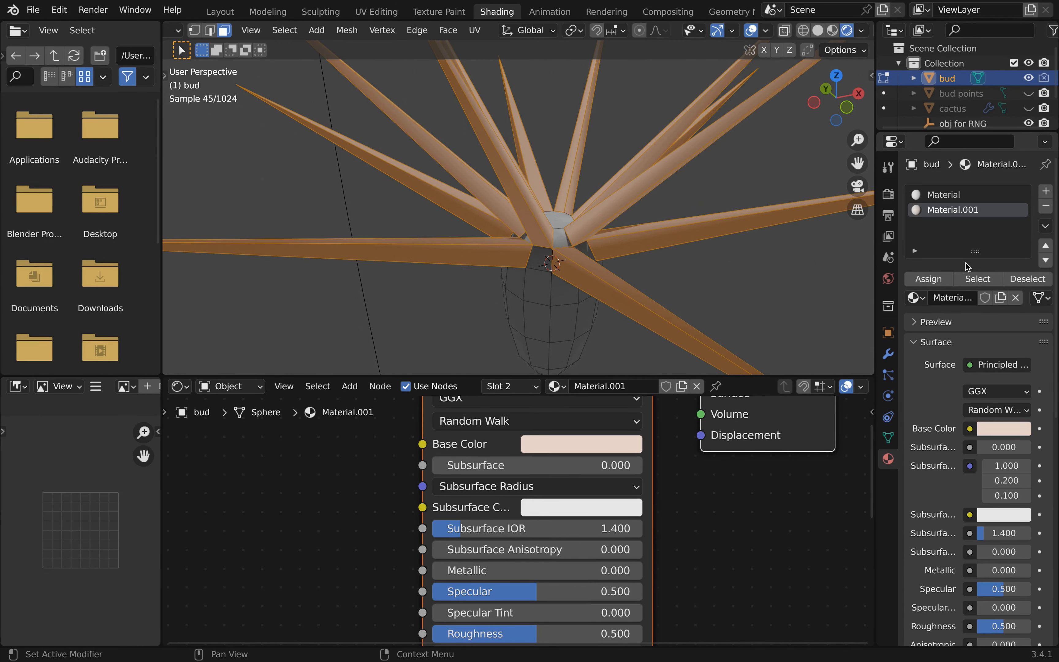
Rename the bud's first material to white and the second one to brown
double_click(953, 199)
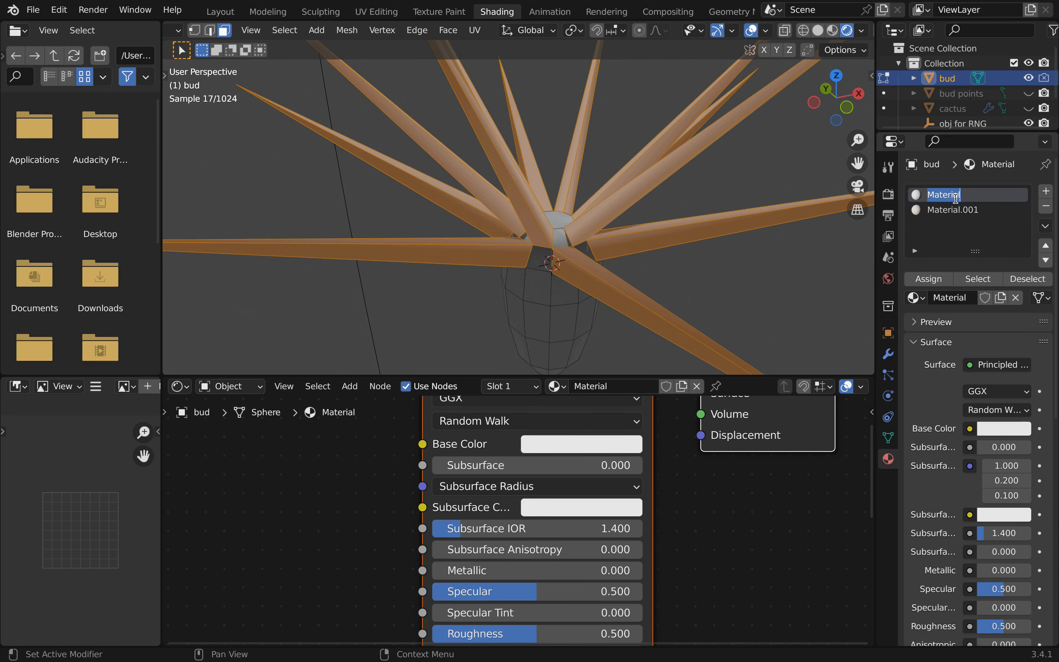
type("white")
key("Return")
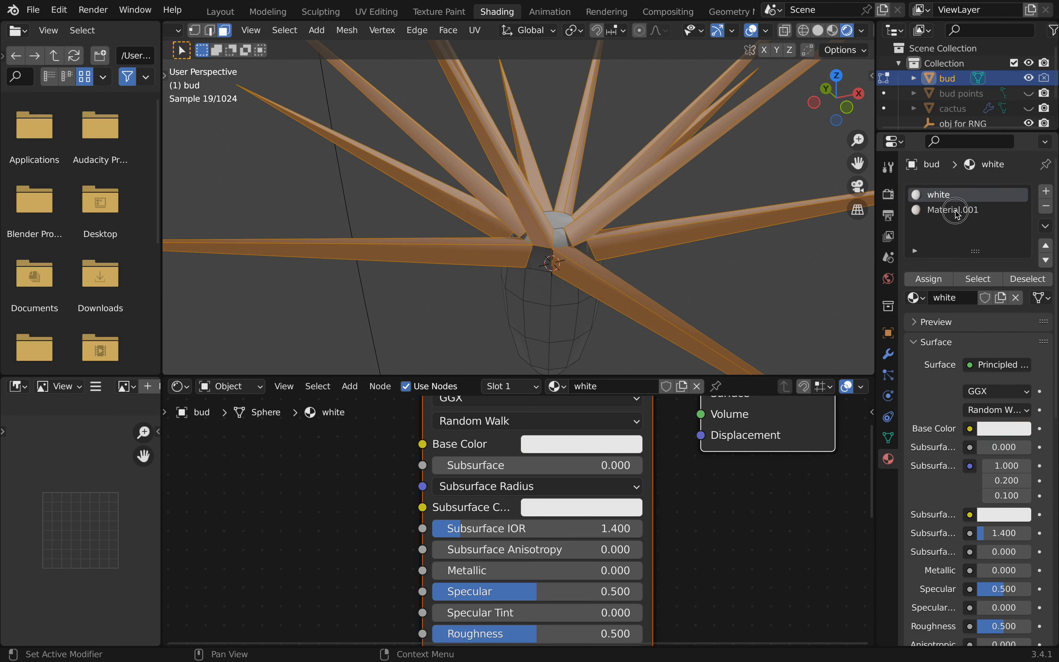
double_click(956, 210)
type("brown")
key("Return")
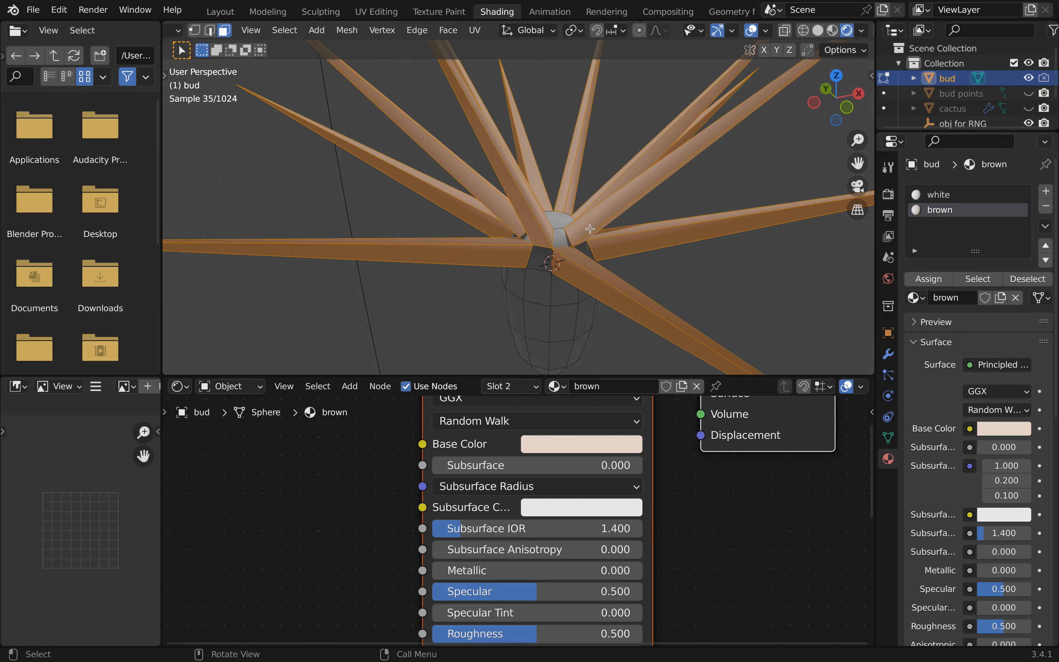
Return the bud to Object Mode and darken the brown material's Base Color to value 0.482
key("Tab")
scroll(600, 240, "down", 2)
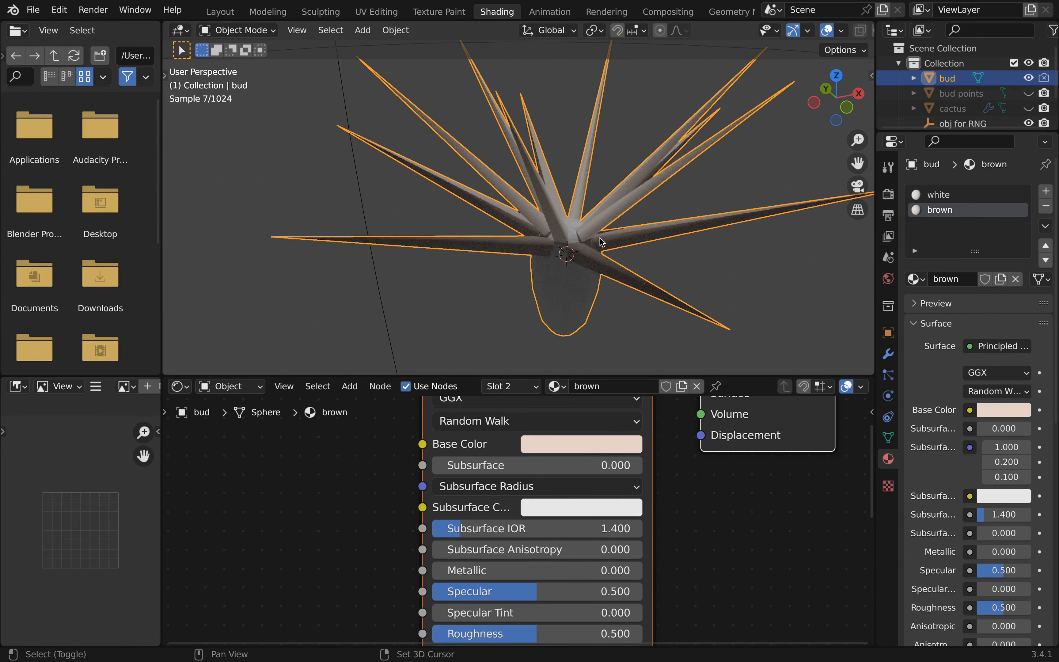
middle_click_drag(600, 241, 614, 218, "shift")
left_click(582, 443)
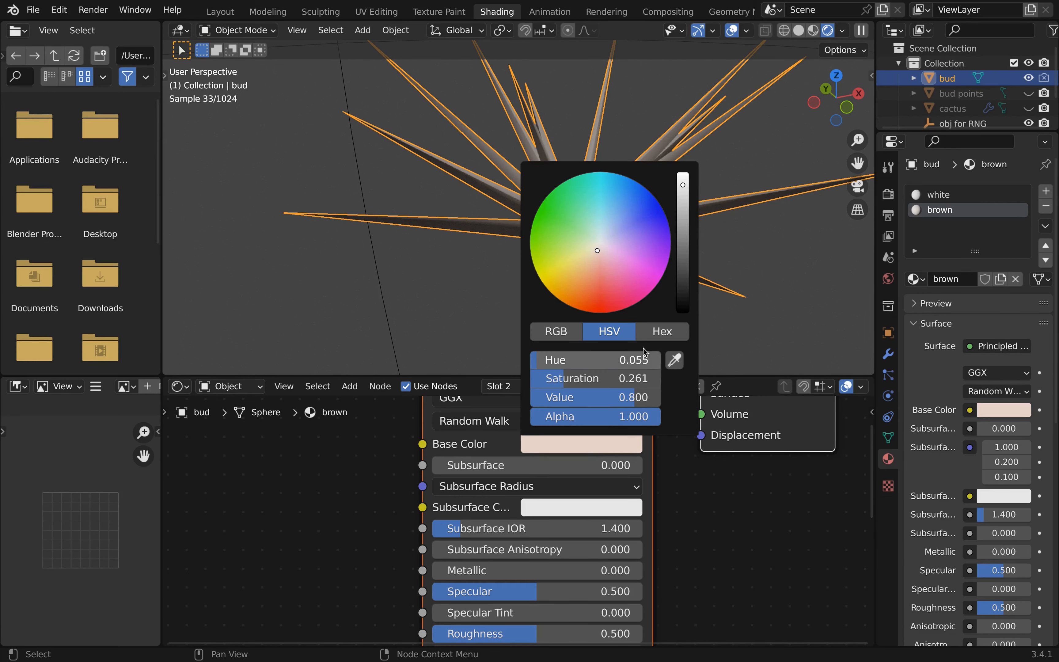
left_click_drag(686, 188, 686, 210)
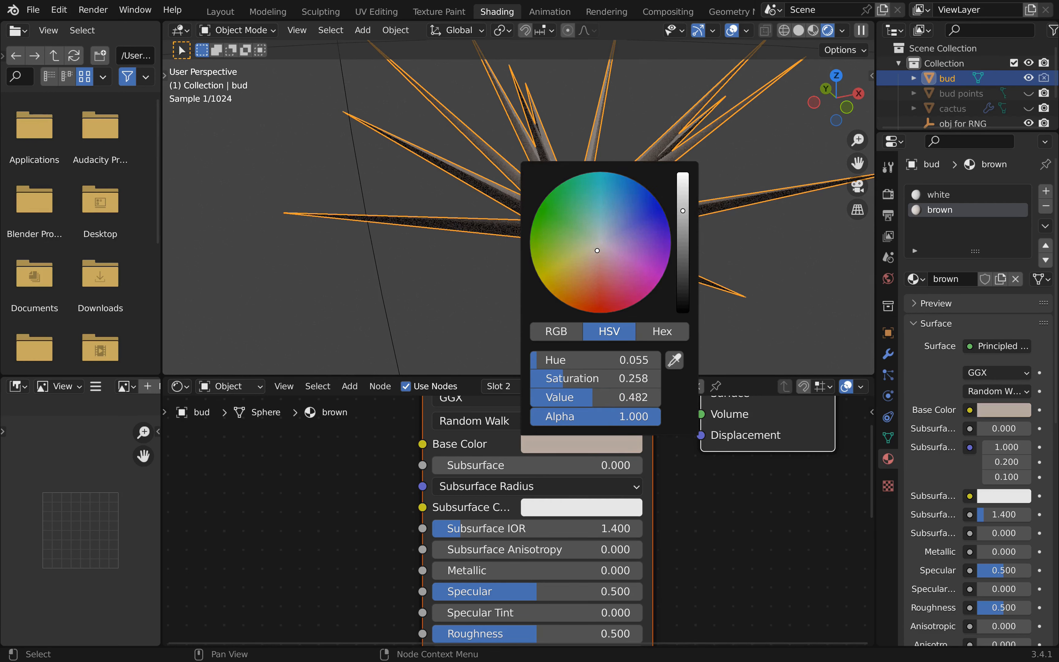
middle_click_drag(626, 280, 595, 263)
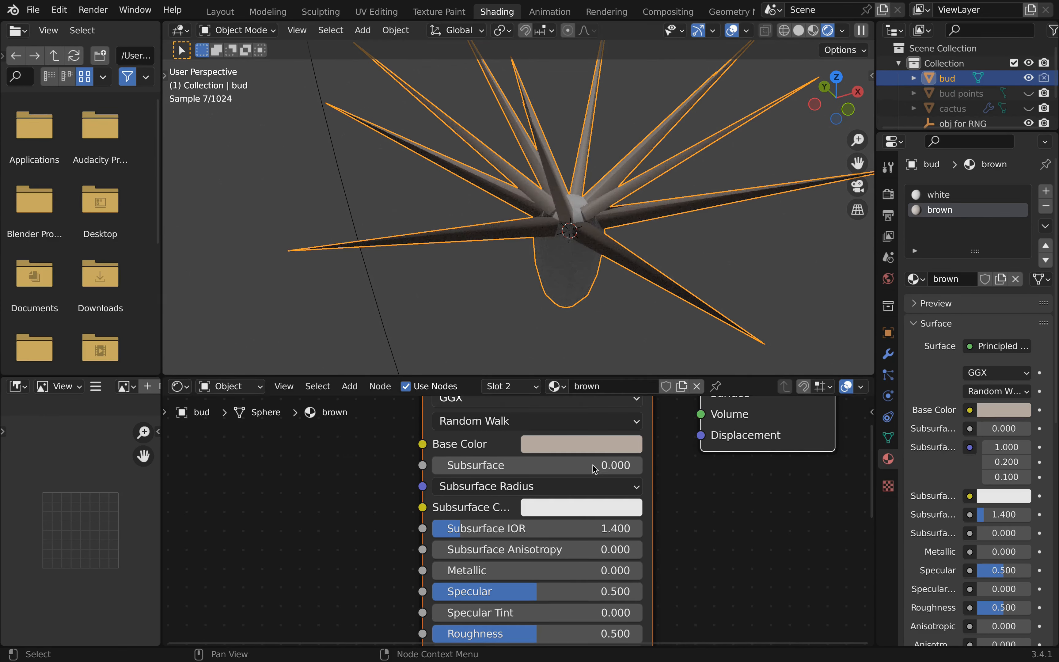
Lower the Roughness of the brown material's Principled BSDF to 0.138
scroll(566, 598, "down", 1)
middle_click_drag(567, 597, 572, 508)
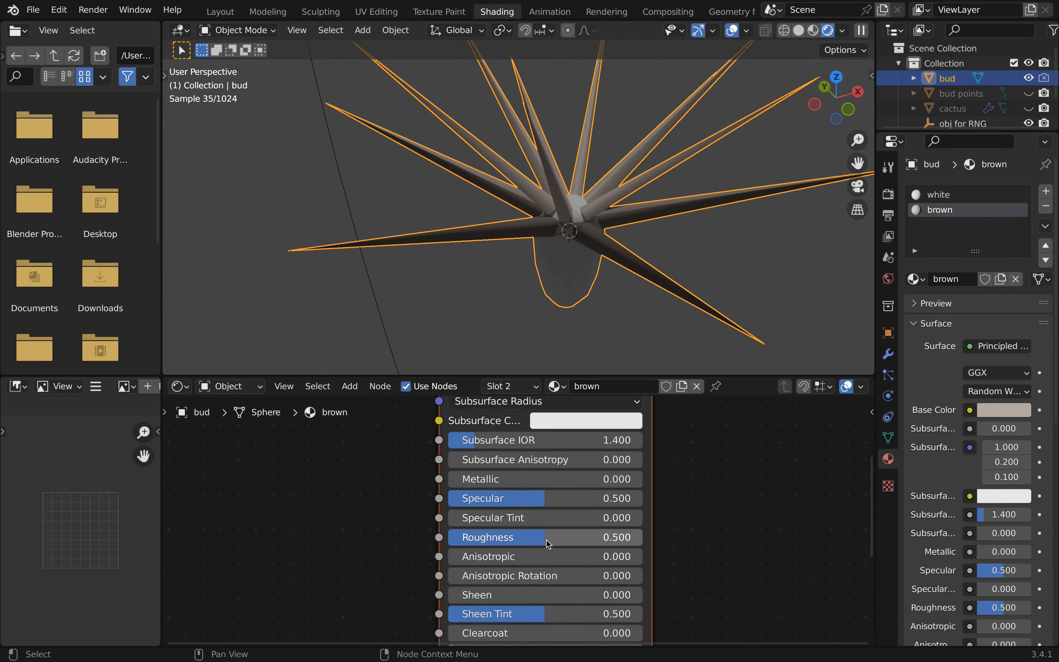
left_click_drag(554, 538, 489, 538)
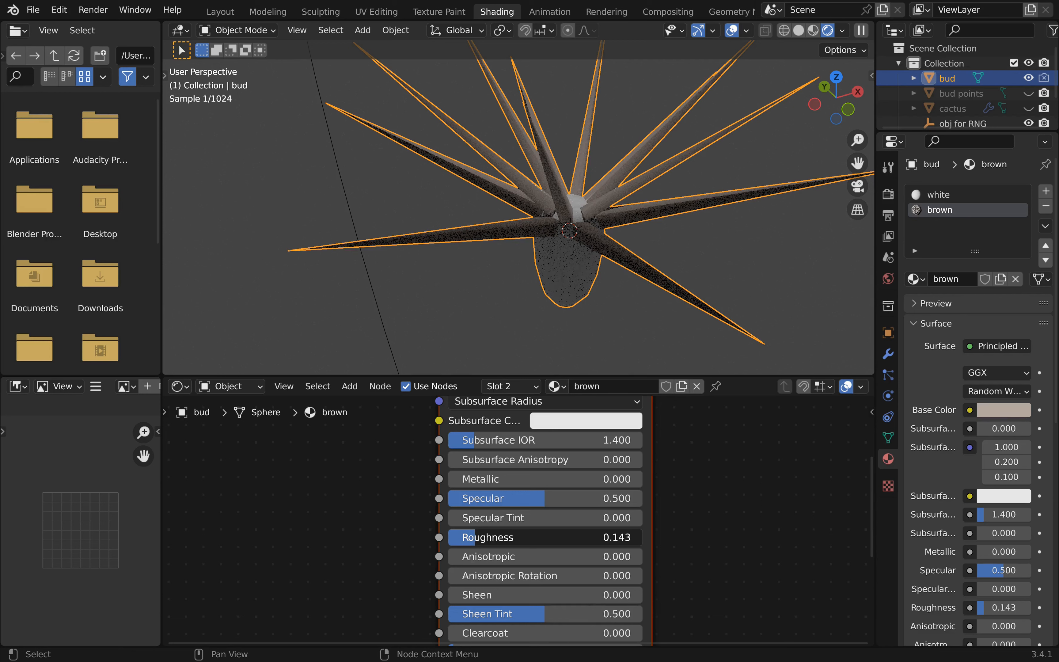
Hide the bud, show the cactus again and examine its shaded body and spines up close in the rendered view
scroll(587, 226, "down", 4)
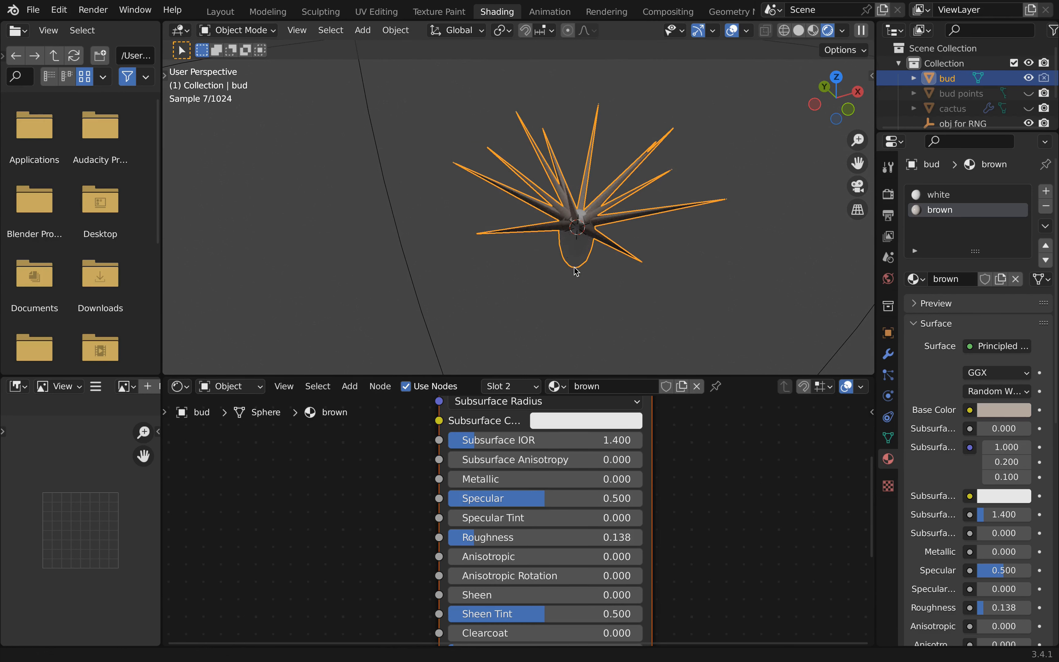
middle_click_drag(587, 226, 573, 271, "shift")
left_click(1029, 78)
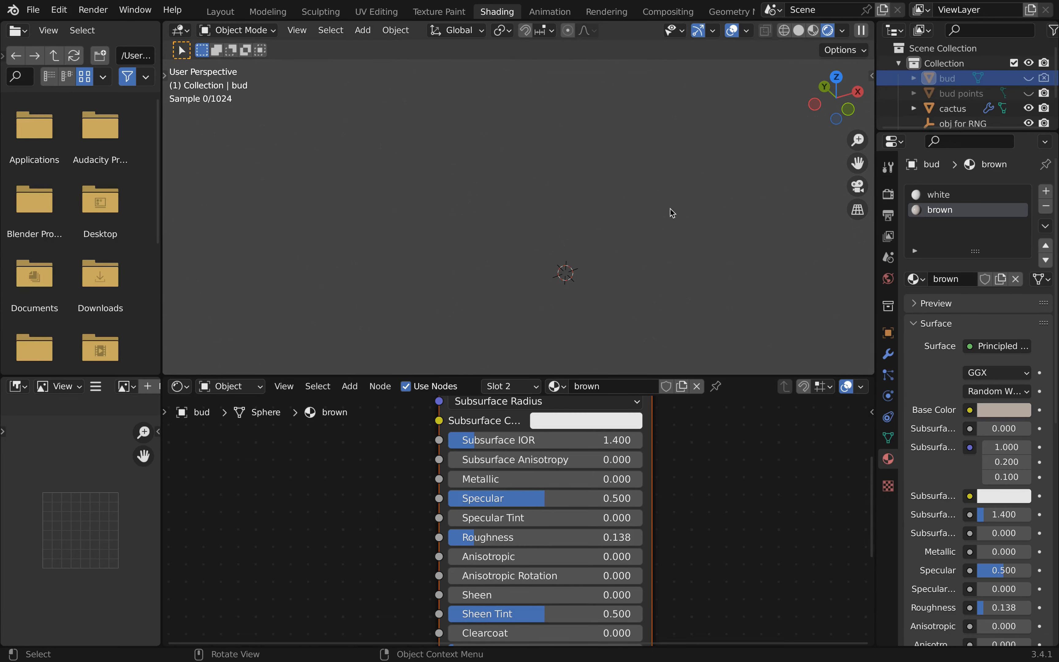
scroll(606, 266, "down", 5)
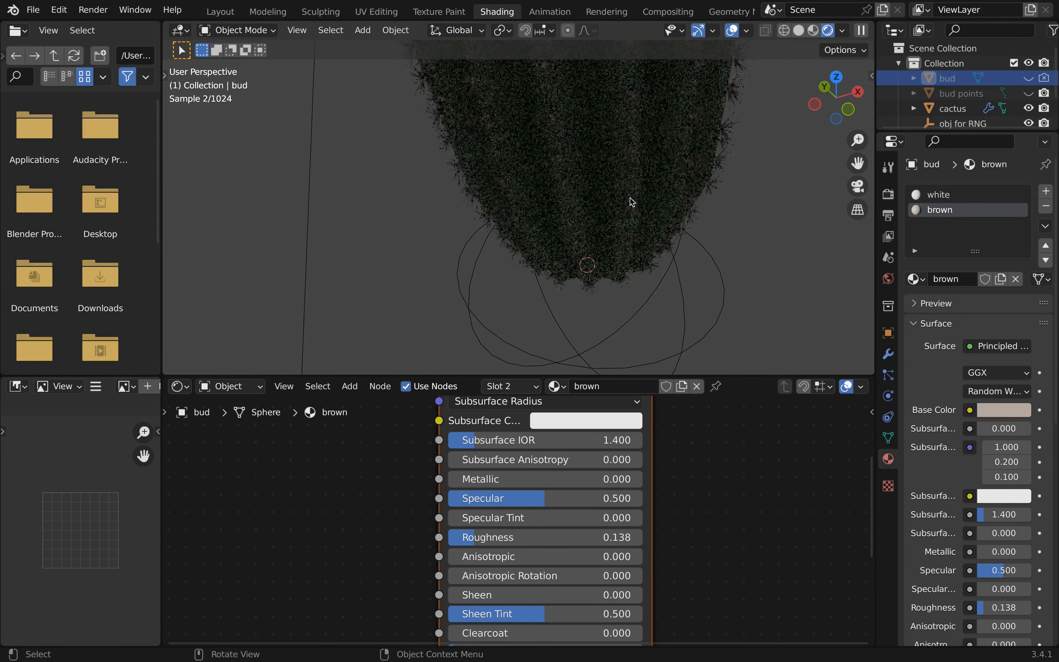
middle_click_drag(645, 55, 535, 149, "shift")
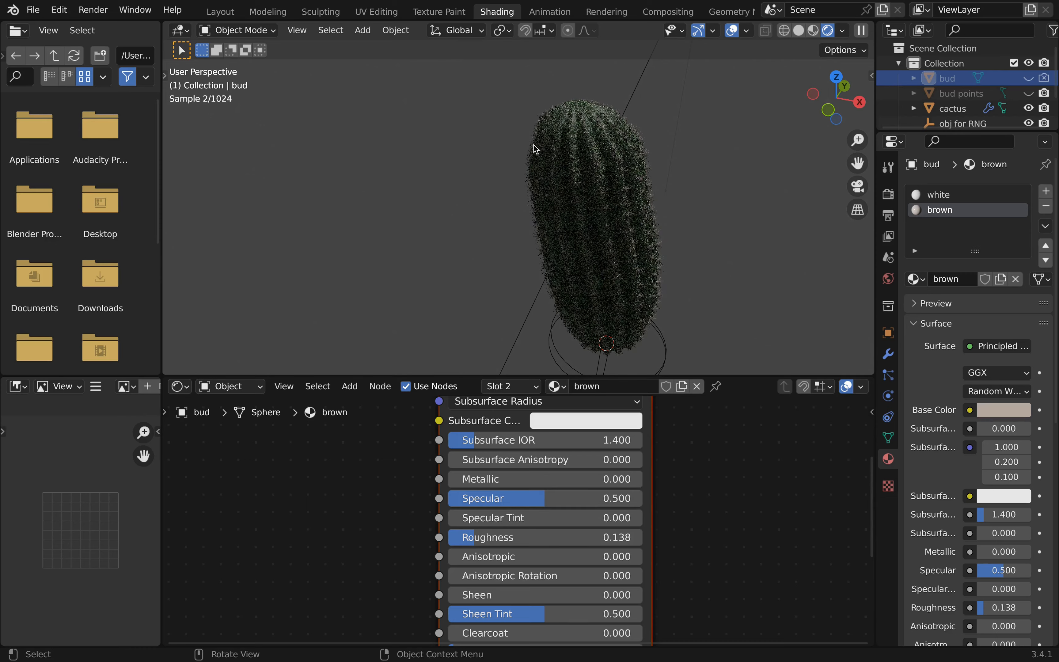
scroll(617, 131, "up", 7)
middle_click_drag(616, 131, 605, 193, "shift")
middle_click_drag(604, 193, 604, 168)
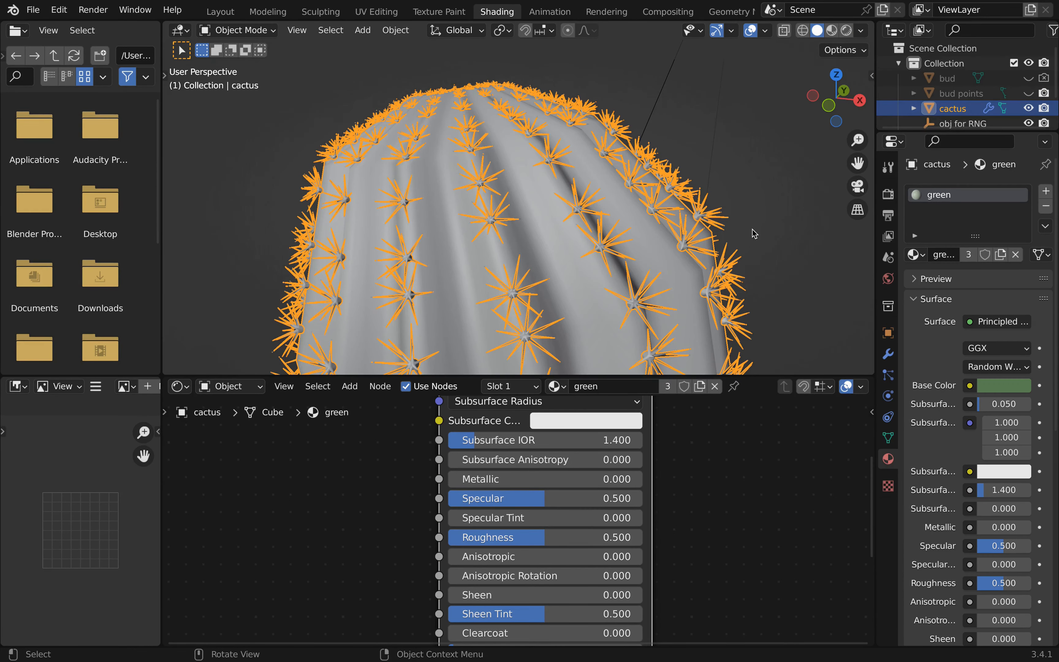
Switch to the Layout workspace and make the bud object visible alongside the cactus
left_click(221, 12)
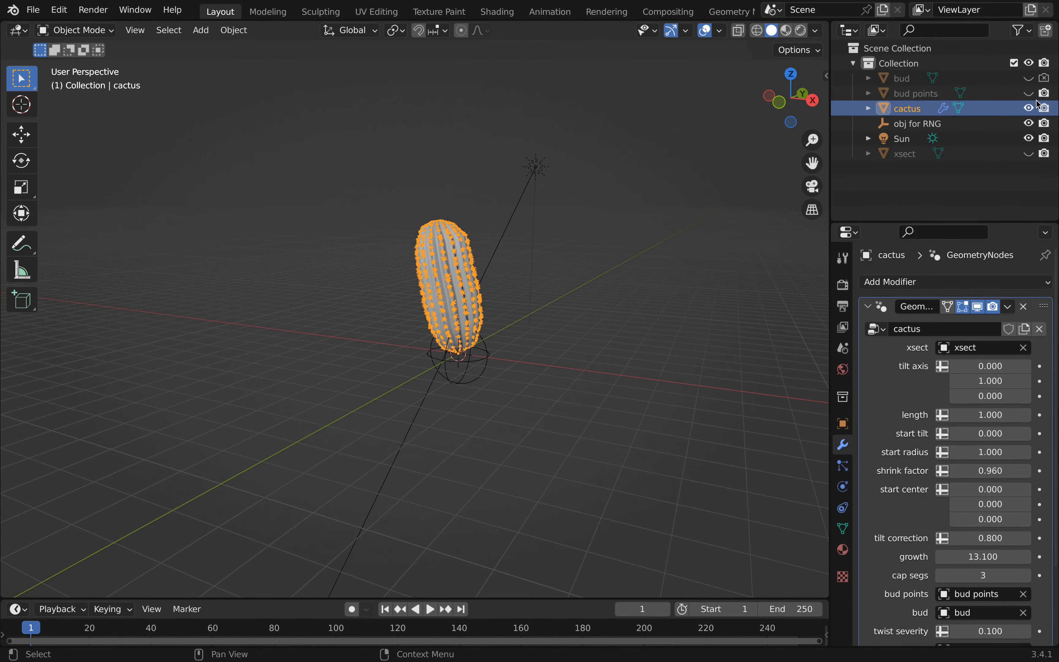
left_click(1029, 78)
scroll(462, 326, "up", 10)
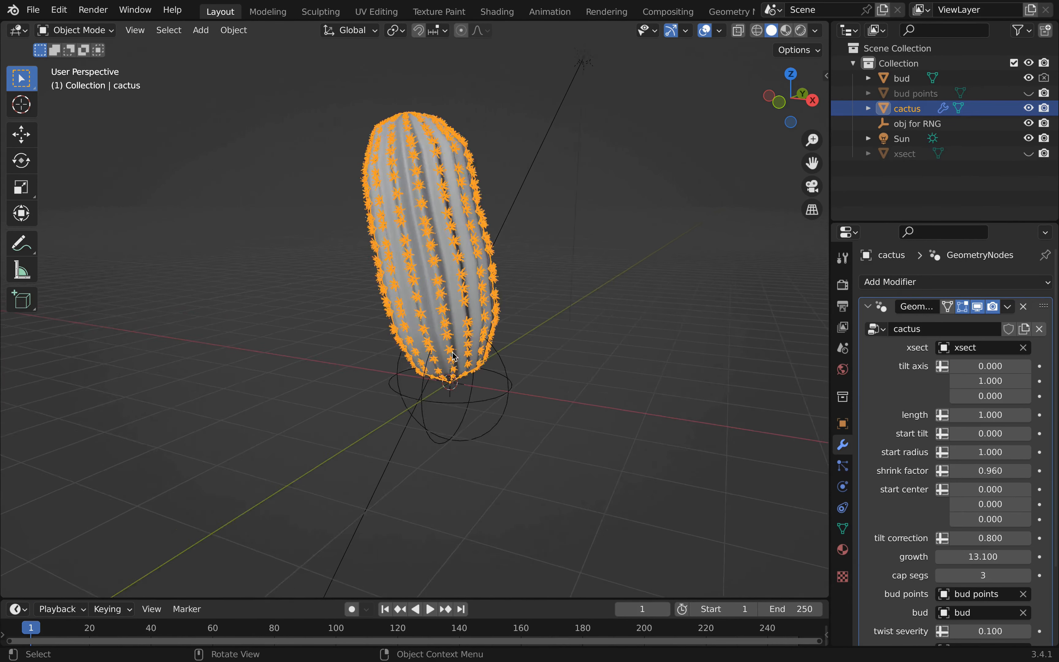
Hide the cactus and show the bud on its own, selected, in the left orthographic view
middle_click_drag(462, 327, 642, 412)
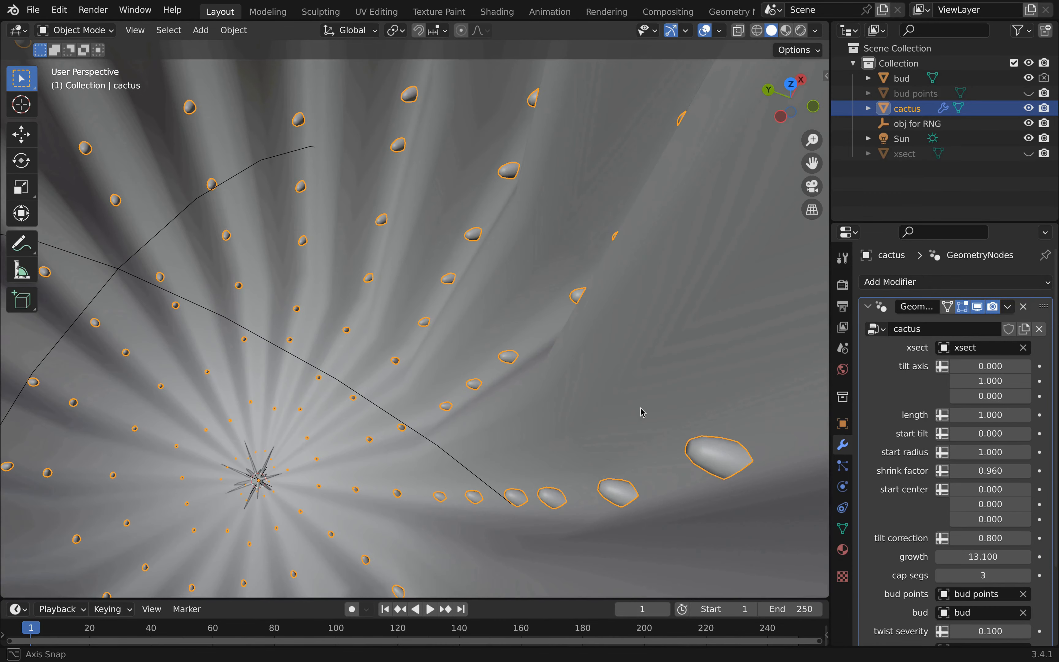
mouse_move(327, 419)
middle_mouse_down("shift")
mouse_move(420, 358)
mouse_move(472, 342)
middle_mouse_up("shift")
scroll(366, 420, "up", 7)
left_click(1030, 108)
left_click(311, 421)
left_click(784, 109)
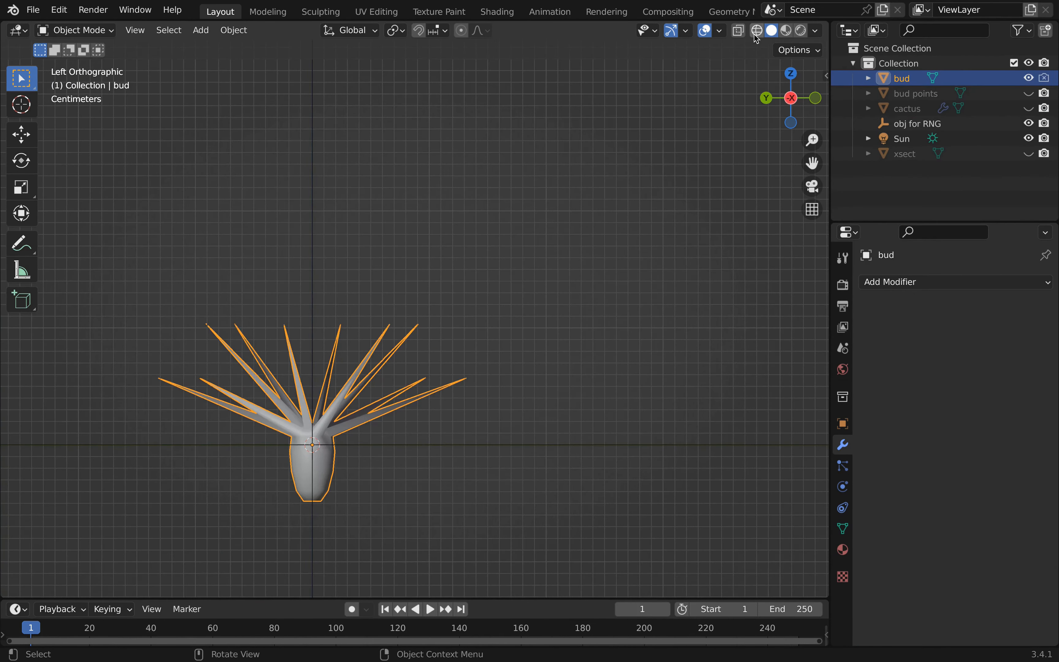
Enter Edit Mode on the bud and select all its spine-tip vertices, using wireframe display to include the hidden ones
left_click(757, 31)
key("Tab")
left_click(128, 30)
left_click_drag(121, 281, 528, 412)
left_click(778, 33)
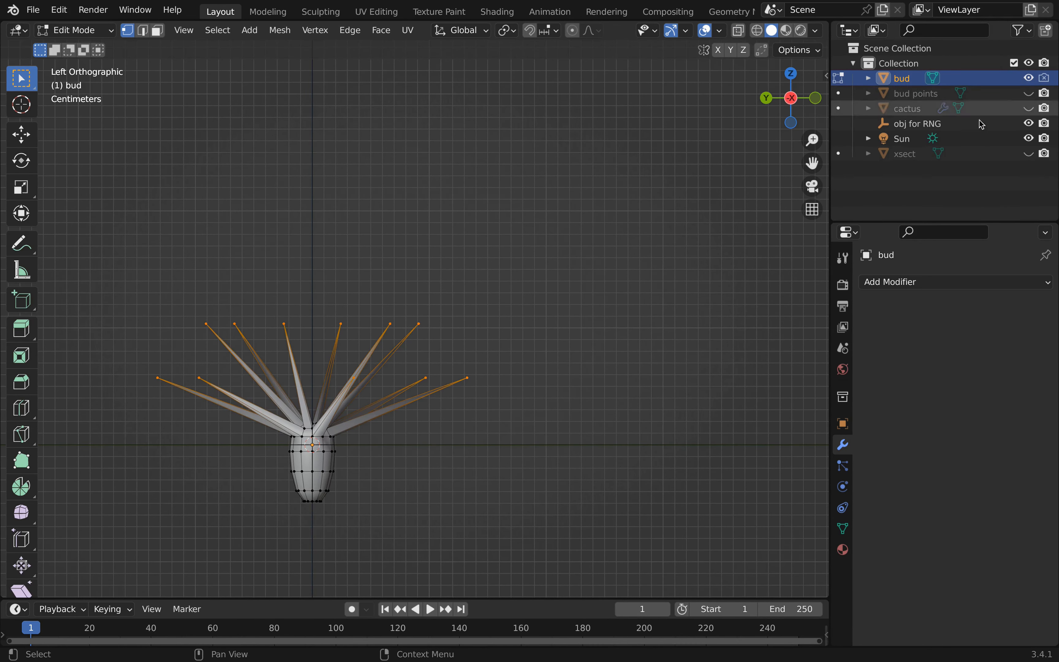
Show the cactus again, scale the bud's selected spine tips by 1.356 and return to Object Mode
left_click(1029, 108)
middle_click_drag(564, 244, 538, 225)
scroll(537, 226, "down", 2)
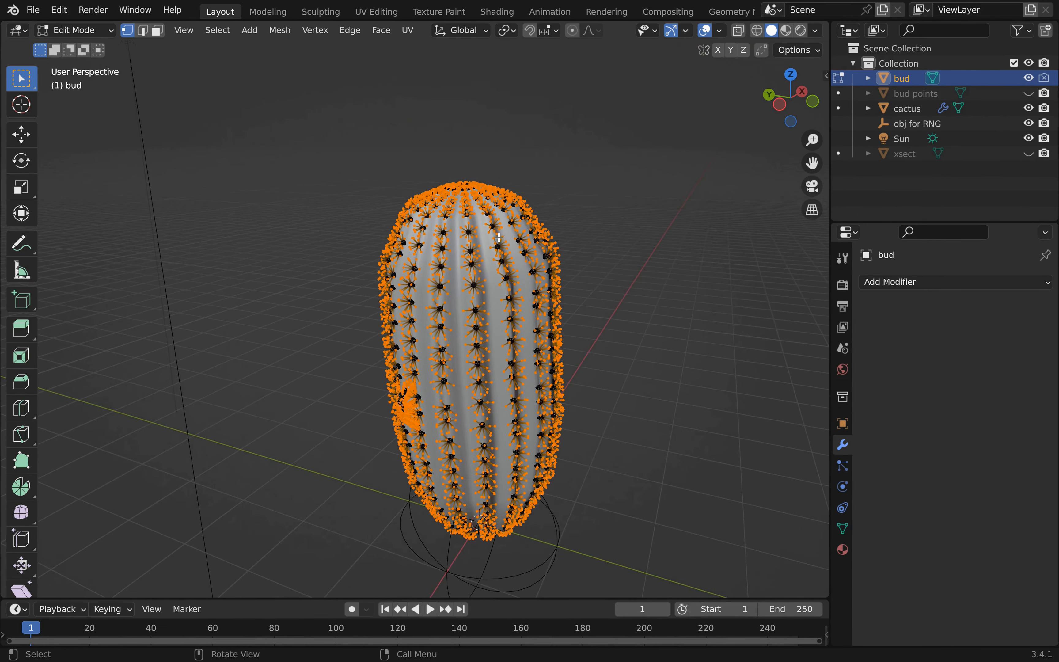
scroll(538, 226, "up", 6)
key("s")
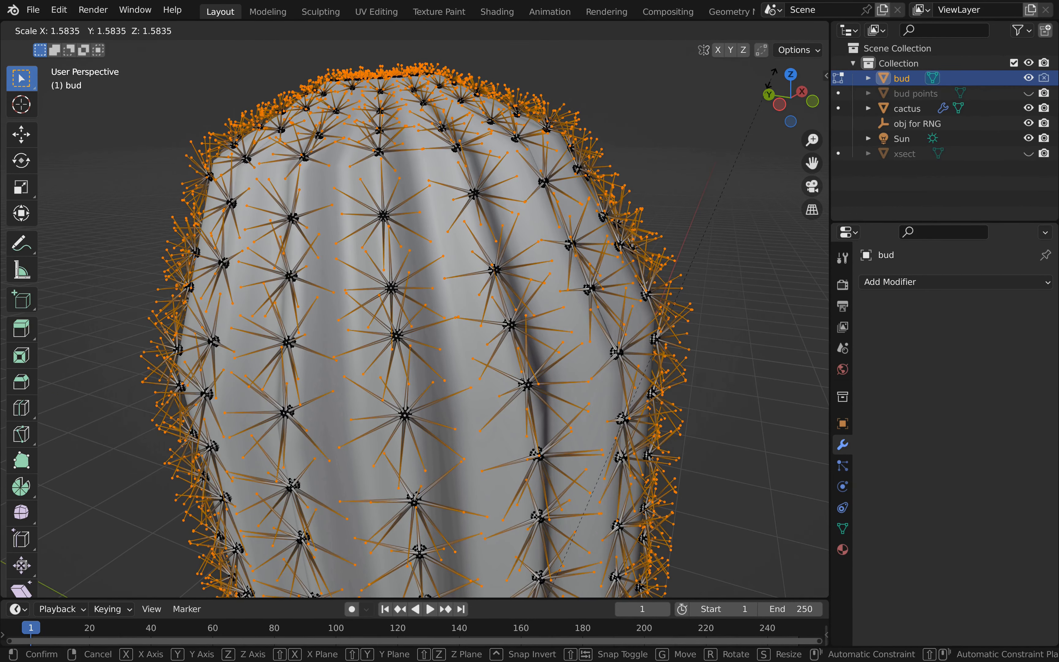
left_click(563, 439)
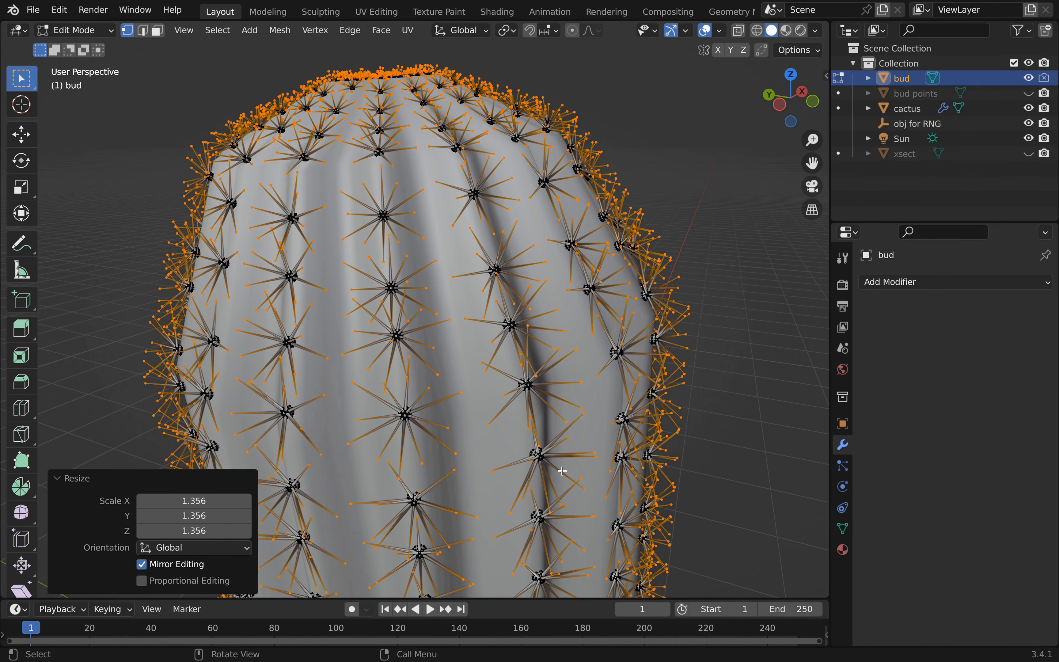
key("Tab")
scroll(547, 447, "down", 2)
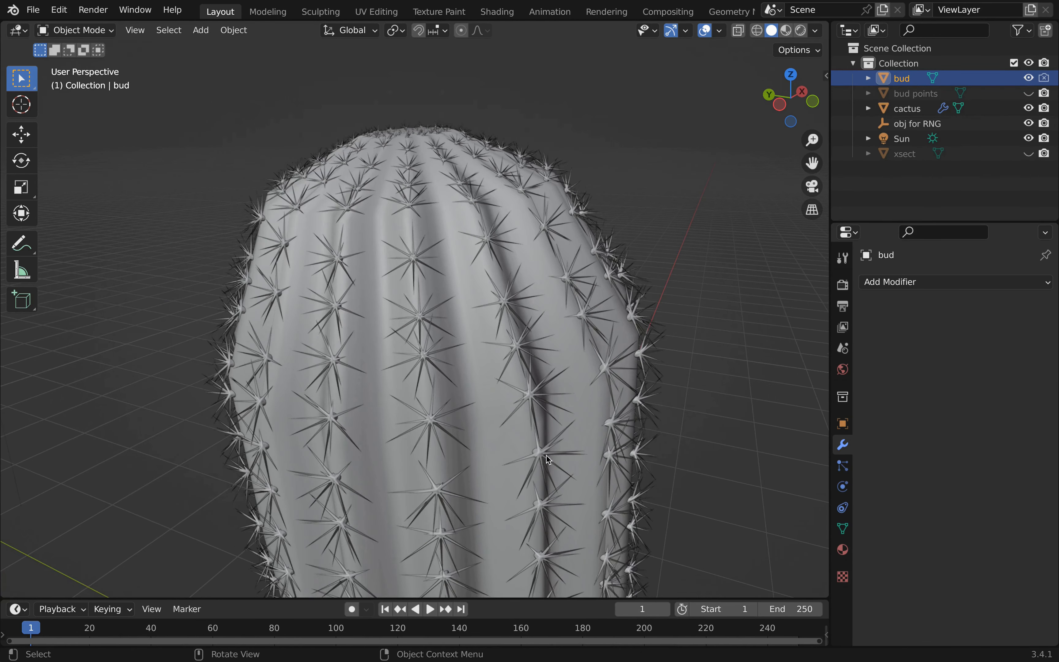
scroll(549, 458, "up", 3)
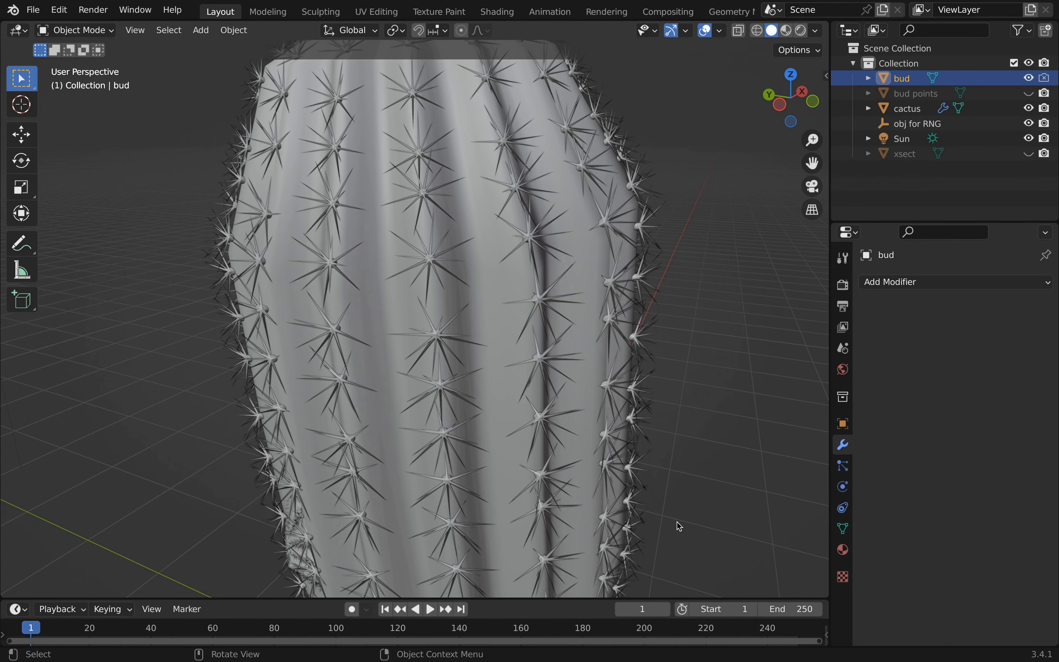
Maximize the cactus's node editor and open the Arm group inside Seg & Arm, at the end of its One Segment chain
left_click(501, 335)
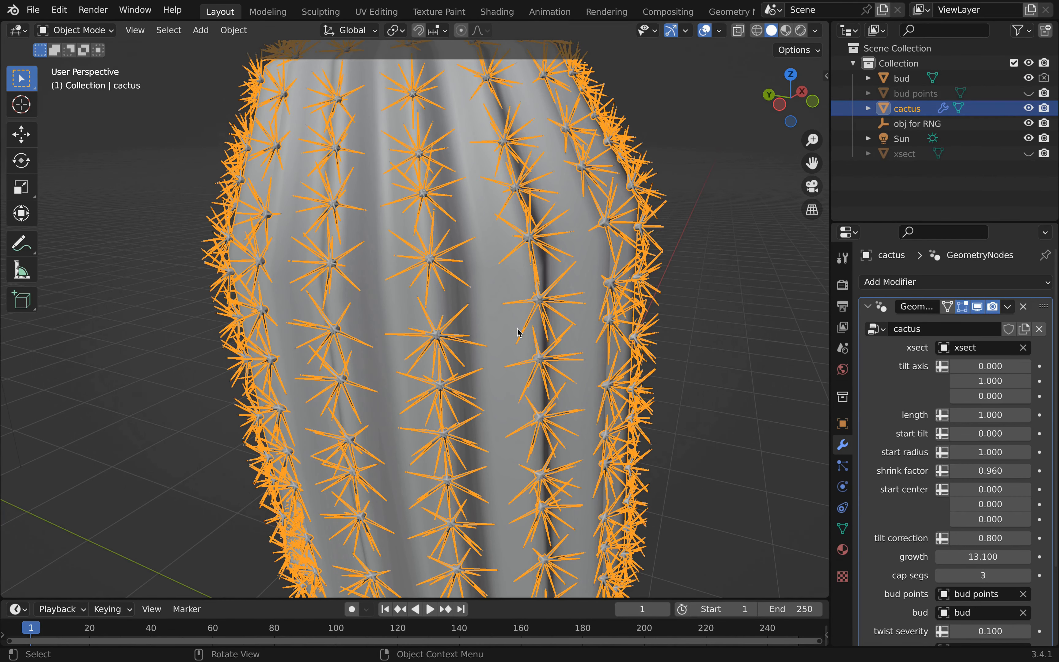
key("ctrl+Right")
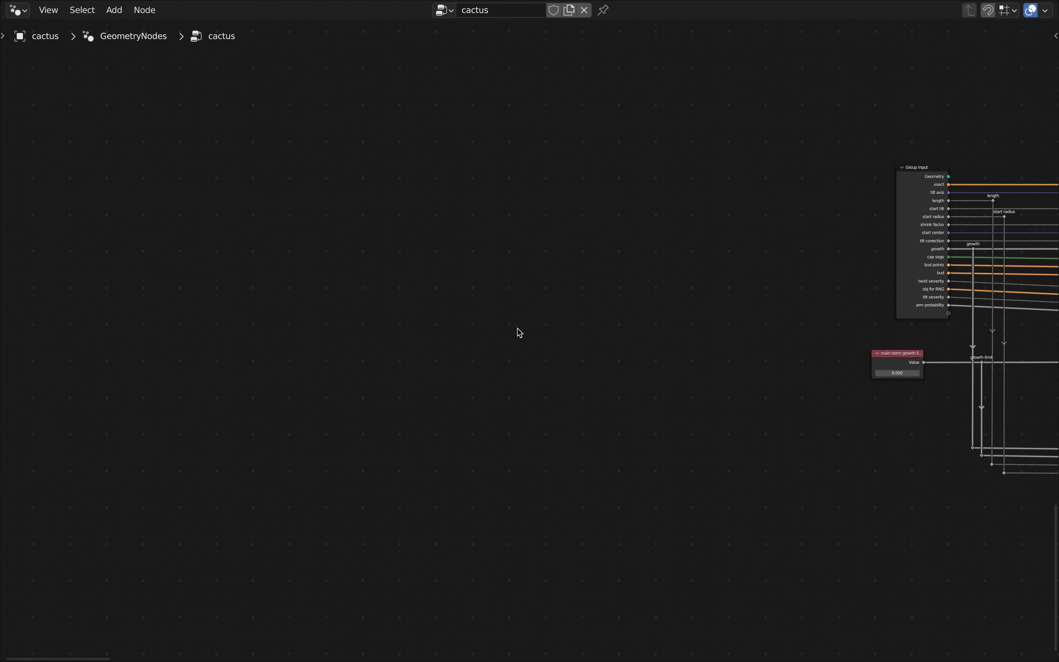
scroll(536, 354, "down", 15)
middle_click_drag(700, 349, 472, 350)
scroll(602, 309, "up", 13)
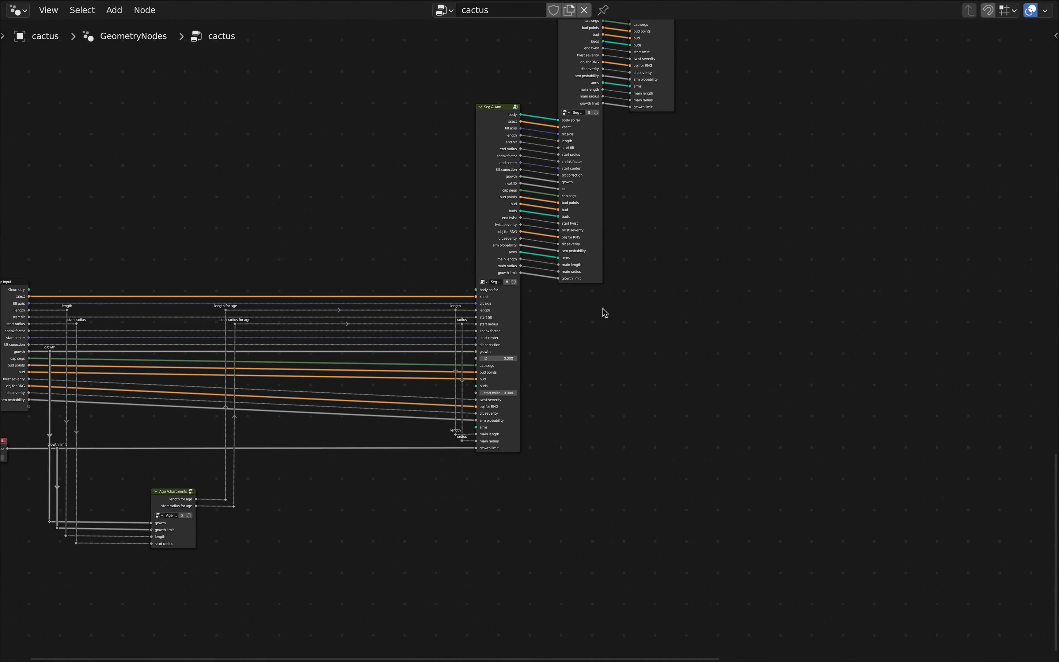
left_click(500, 108)
key("Tab")
left_click(828, 338)
key("Tab")
scroll(739, 367, "down", 7)
middle_click_drag(722, 370, 579, 345)
scroll(501, 289, "up", 8)
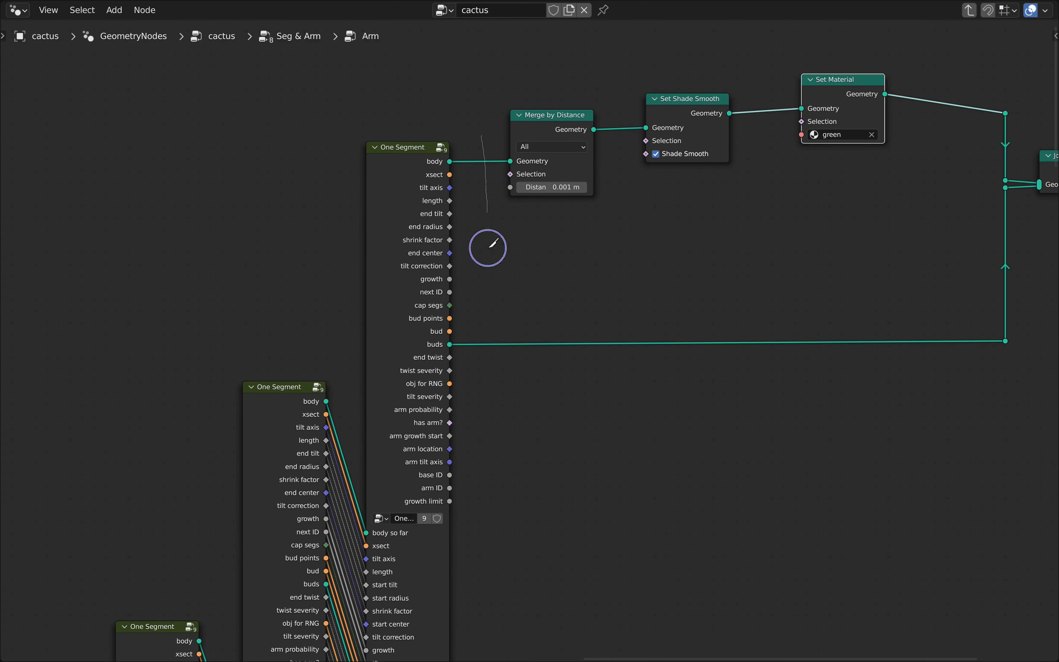
Cut the body and buds links leaving the last One Segment and move the end nodes far away from the chain
right_click_drag(488, 248, 494, 367, "ctrl")
scroll(543, 328, "down", 7)
left_click_drag(538, 192, 892, 428)
scroll(764, 324, "down", 9)
middle_click_drag(901, 430, 551, 333)
key("g")
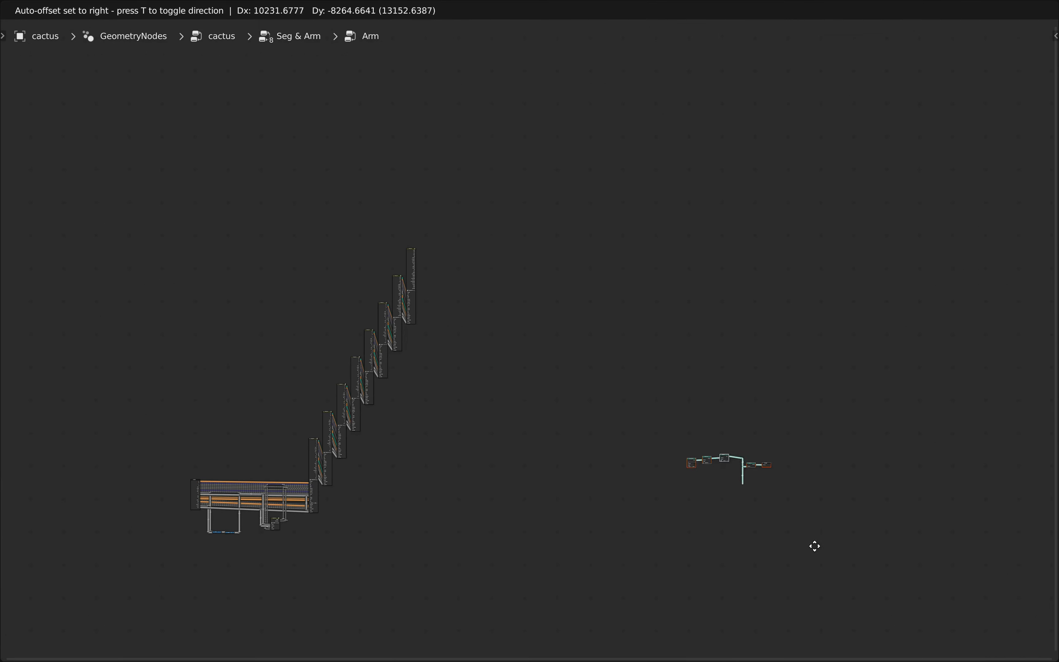
left_click(871, 546)
Duplicate the eight chained One Segment nodes and place the copies directly beyond the end of the chain
scroll(385, 502, "up", 7)
middle_click_drag(447, 465, 657, 497)
scroll(656, 497, "up", 2)
left_click_drag(454, 574, 714, 79)
scroll(714, 83, "down", 2)
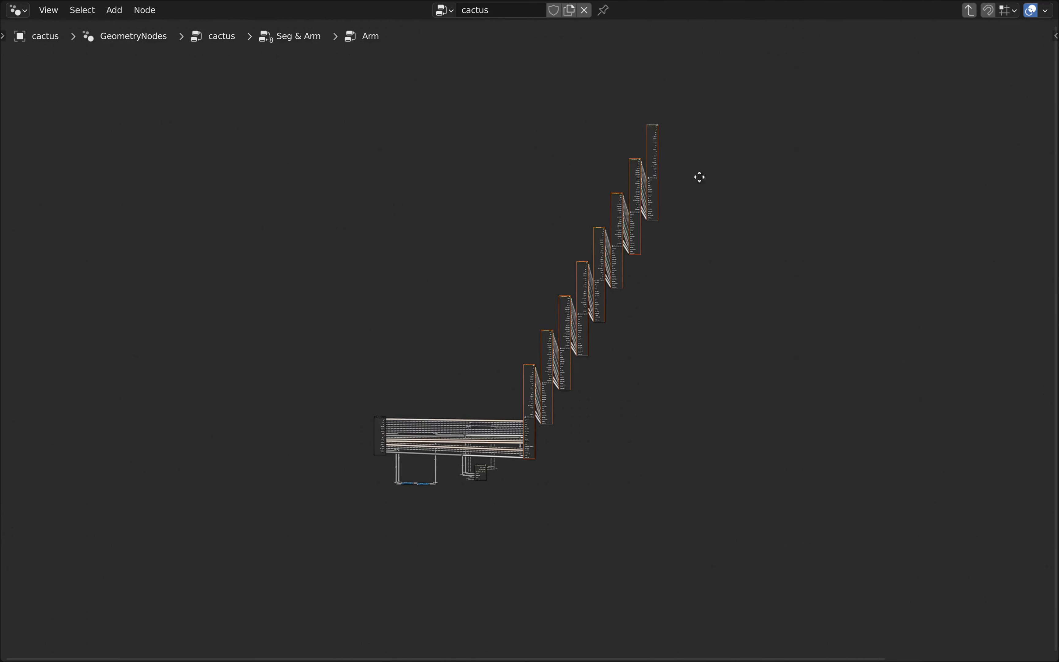
middle_click_drag(683, 280, 624, 381)
key("shift+d")
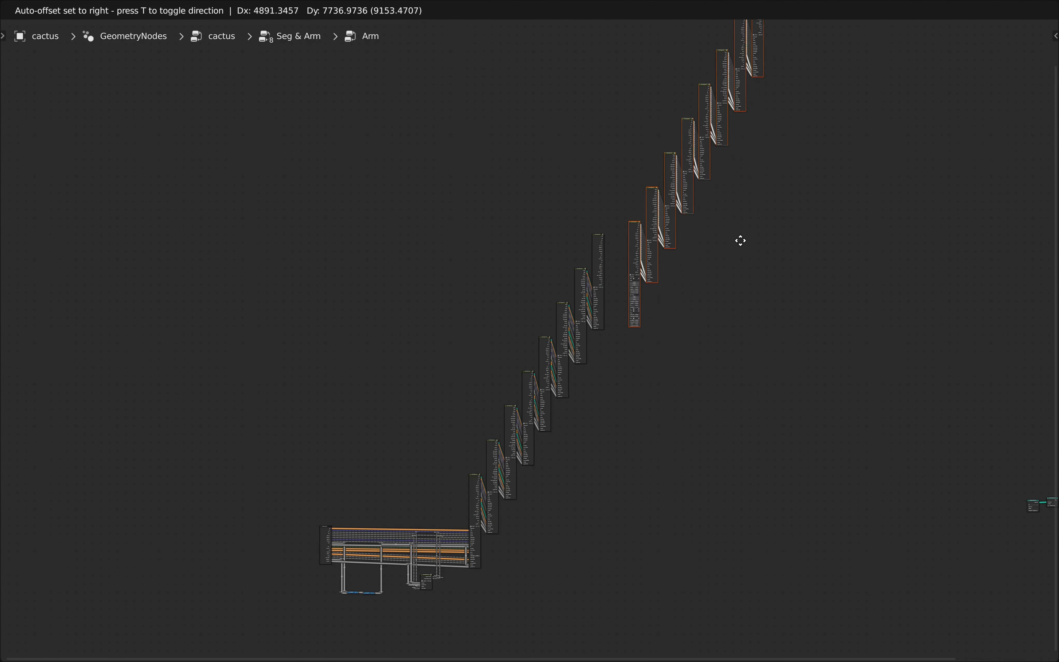
left_click(729, 205)
scroll(570, 245, "up", 8)
scroll(633, 237, "up", 12)
key("g")
left_click(620, 257)
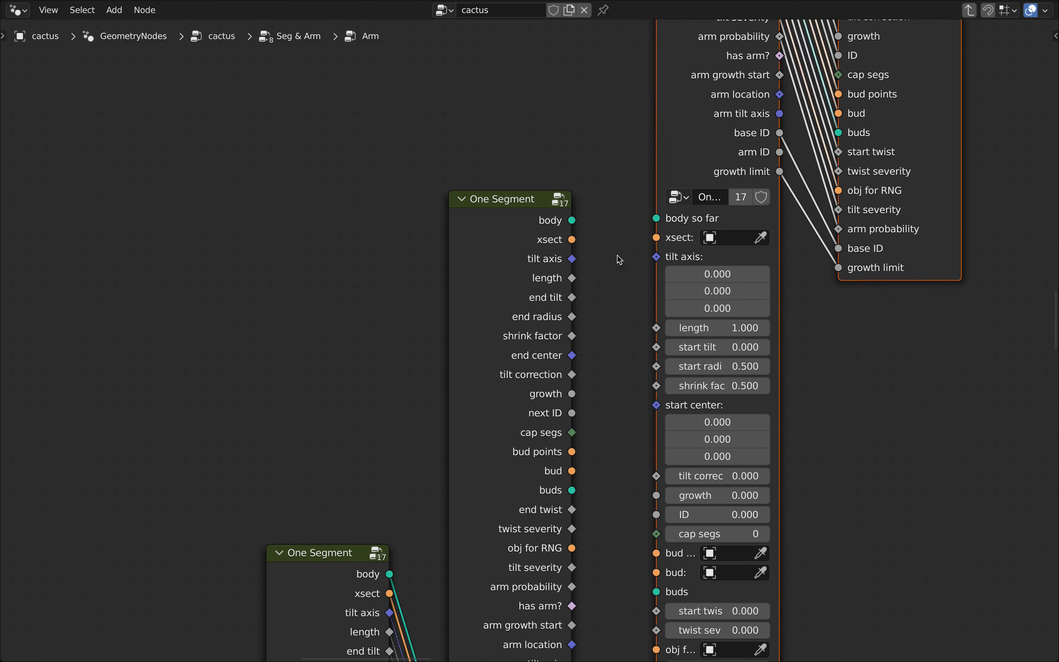
Link the last original One Segment's outputs to the matching inputs of the first duplicated One Segment, from body to growth limit
left_click_drag(572, 221, 657, 218)
mouse_move(572, 239)
left_mouse_down()
mouse_move(656, 237)
mouse_move(657, 257)
left_mouse_up()
left_click_drag(572, 278, 656, 276)
mouse_move(572, 297)
left_mouse_down()
mouse_move(656, 295)
mouse_move(656, 314)
left_mouse_up()
mouse_move(572, 336)
left_mouse_down()
mouse_move(656, 334)
mouse_move(657, 352)
left_mouse_up()
left_click_drag(572, 374, 656, 372)
mouse_move(571, 393)
left_mouse_down()
mouse_move(656, 391)
mouse_move(656, 411)
left_mouse_up()
left_click_drag(572, 432, 656, 430)
left_click_drag(571, 452, 656, 449)
middle_click_drag(635, 399, 618, 343)
left_click_drag(547, 393, 624, 390)
mouse_move(546, 411)
left_mouse_down()
mouse_move(624, 408)
mouse_move(624, 426)
left_mouse_up()
mouse_move(546, 446)
left_mouse_down()
mouse_move(624, 444)
mouse_move(624, 462)
left_mouse_up()
left_click_drag(546, 482, 624, 480)
left_click_drag(521, 523, 593, 455)
left_click_drag(520, 556, 594, 472)
Place the end nodes beside the last duplicated One Segment and reconnect its body and buds outputs to them
scroll(596, 472, "down", 12)
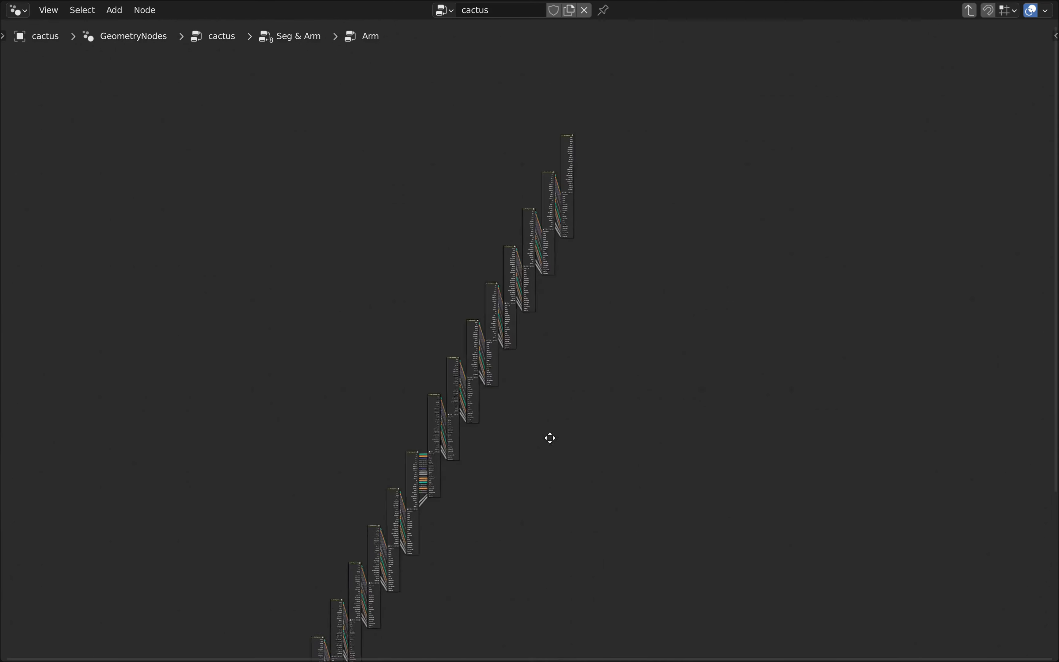
scroll(615, 312, "up", 6)
scroll(519, 335, "up", 4)
scroll(639, 341, "down", 12)
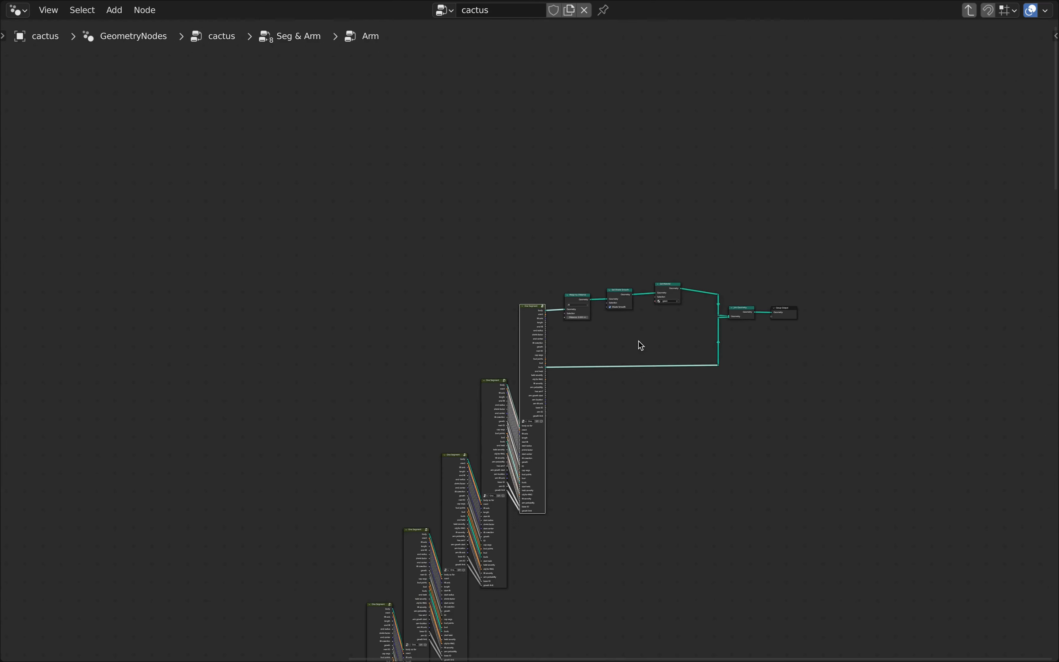
Leave the Arm and Seg & Arm groups to return to the top-level cactus node tree
middle_click_drag(615, 460, 805, 234)
scroll(794, 251, "down", 3)
middle_click_drag(754, 406, 827, 227)
scroll(544, 473, "up", 3)
scroll(562, 412, "up", 4)
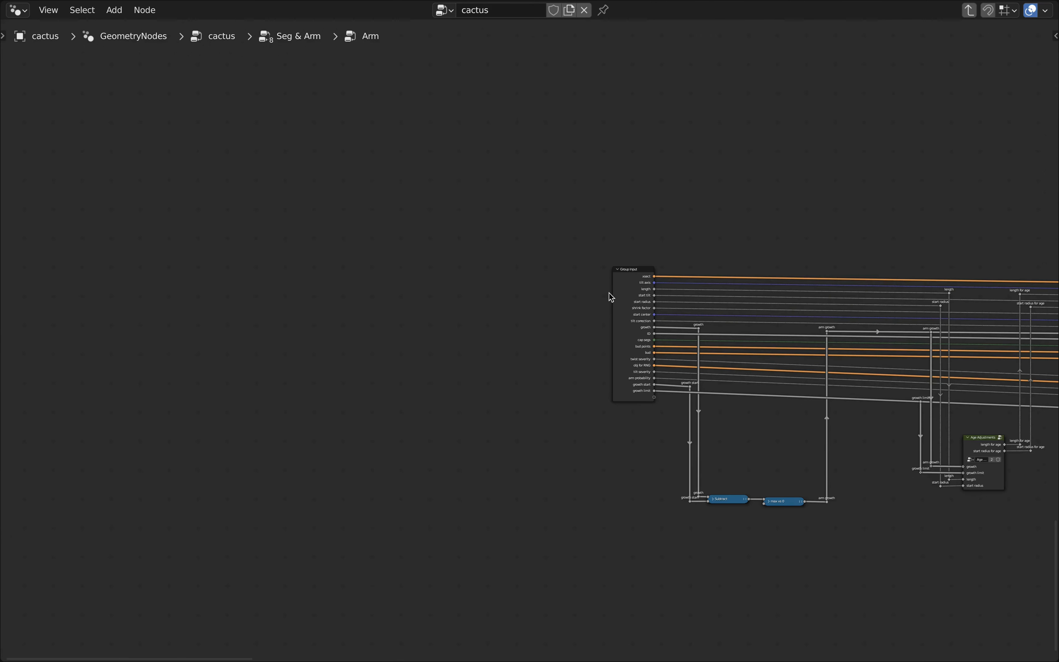
left_click(631, 274)
key("Tab")
scroll(586, 335, "down", 1)
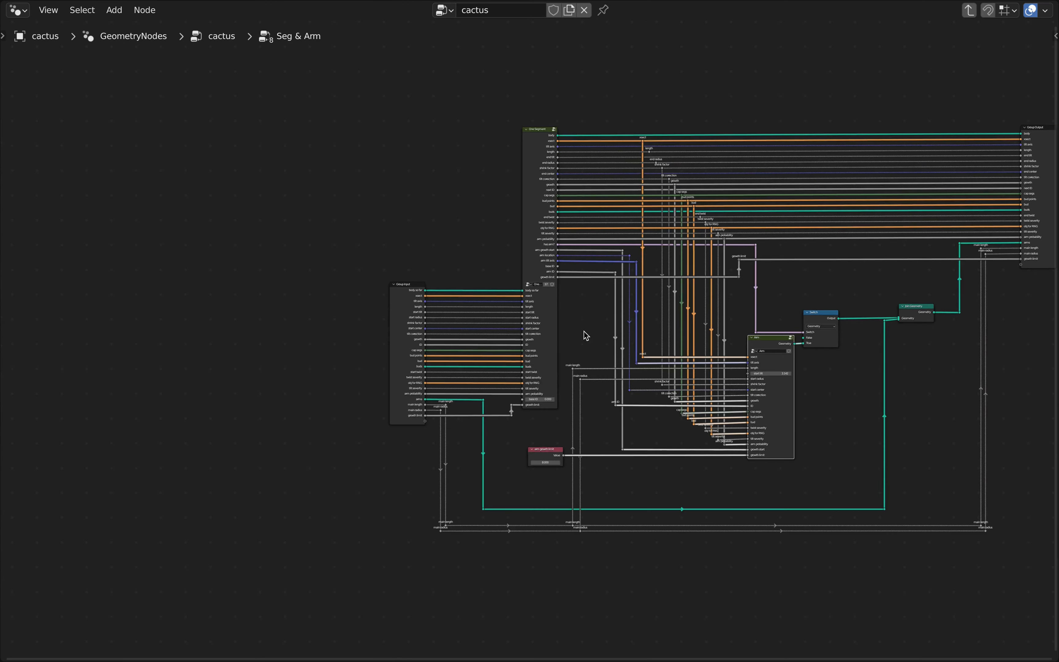
key("Tab")
Cut the last Seg & Arm node's links to the end nodes and move the end nodes far away from the chain
scroll(597, 302, "down", 6)
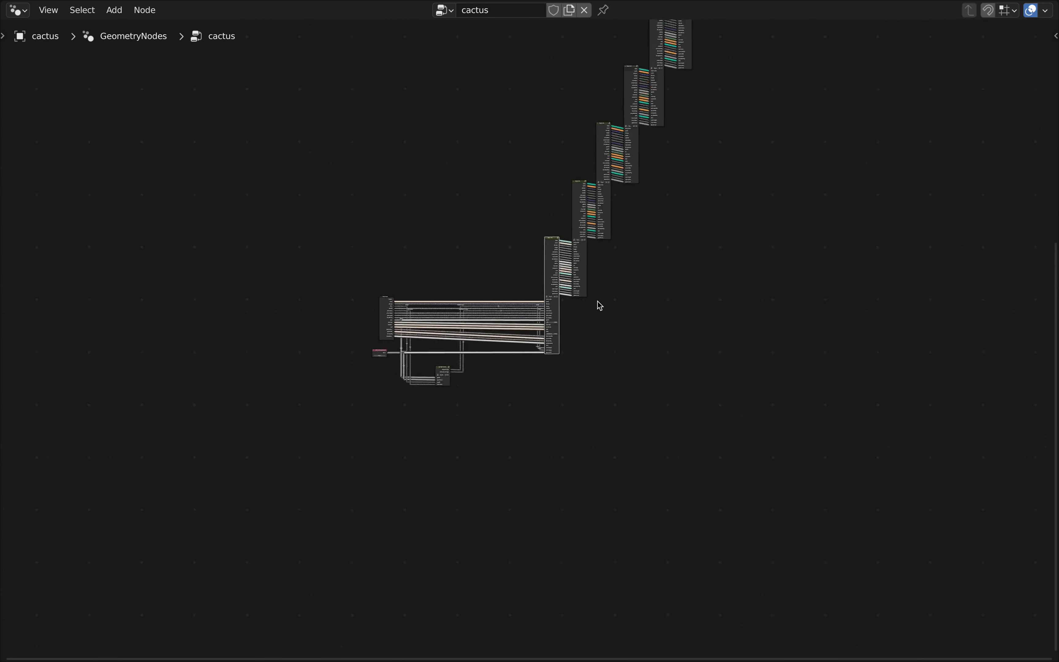
middle_click_drag(675, 229, 607, 365)
scroll(613, 254, "up", 12)
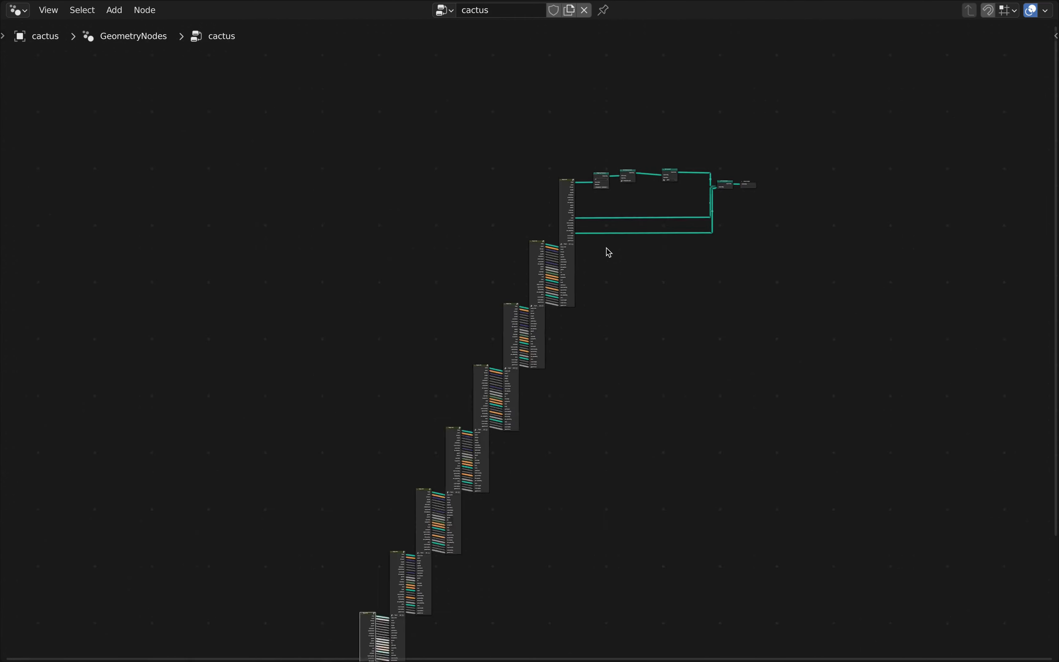
middle_click_drag(586, 129, 503, 187)
right_click_drag(503, 188, 499, 372, "ctrl")
scroll(635, 386, "down", 8)
left_click_drag(606, 324, 746, 452)
key("g")
left_click(915, 627)
Duplicate the eight chained Seg & Arm nodes and place the copies beyond the end of the chain
left_click_drag(265, 553, 487, 200)
key("shift+d")
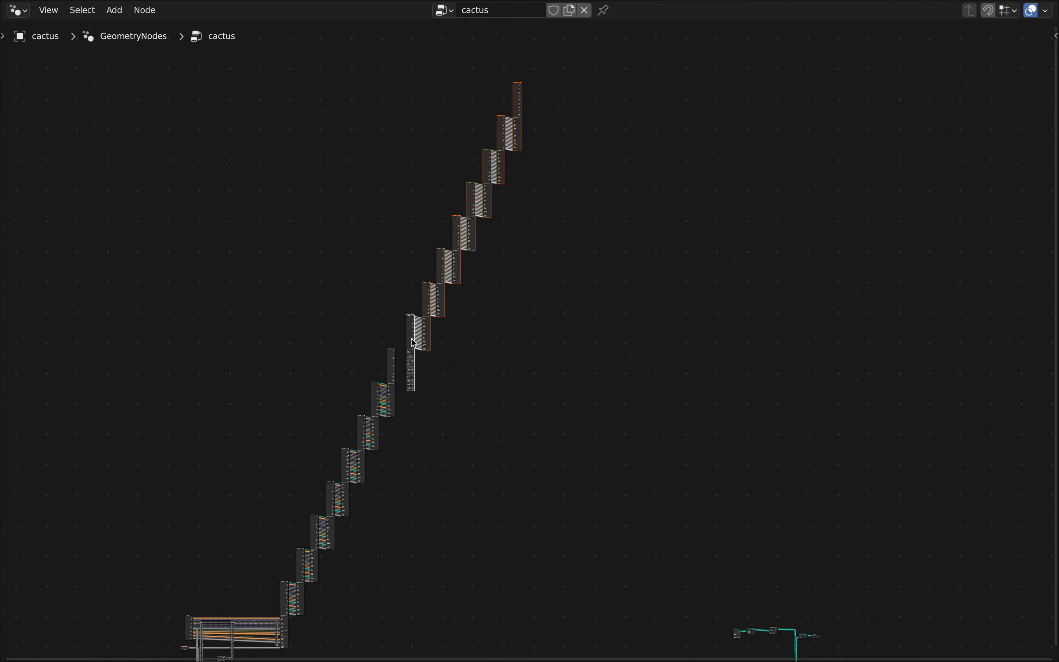
scroll(390, 363, "up", 13)
middle_click_drag(531, 377, 556, 326)
Link every output of the last original Seg & Arm, from body to growth limit, to the first duplicate's matching inputs
key("f")
key("f")
key("f")
key("f")
key("f")
key("f")
key("f")
key("f")
key("f")
key("f")
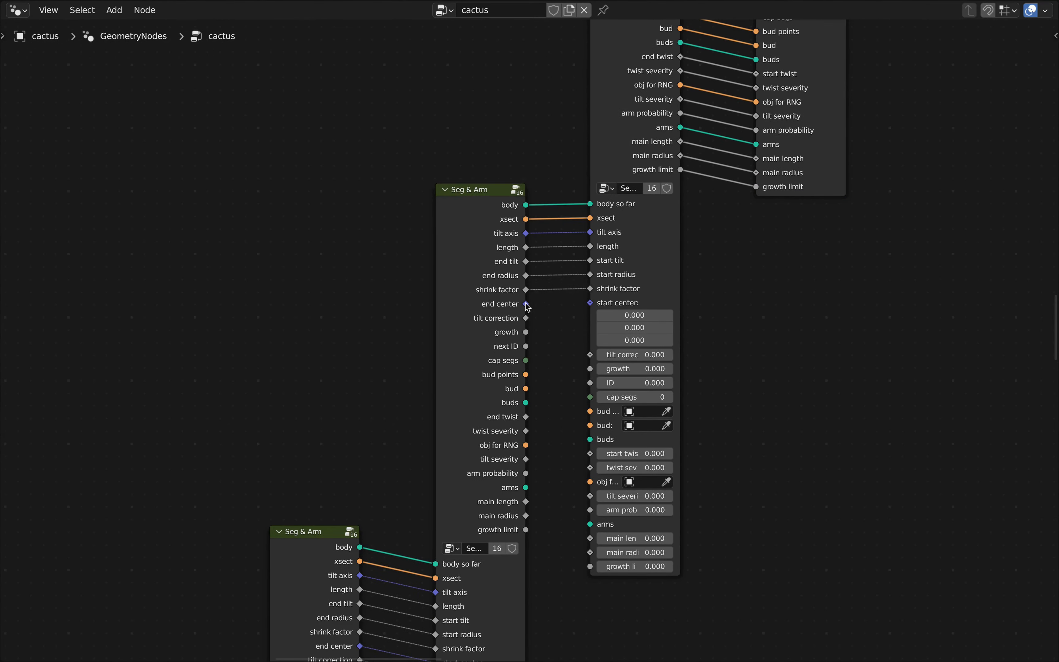
key("f")
key("f")
key("f")
left_click_drag(526, 431, 591, 430)
left_click_drag(526, 446, 590, 444)
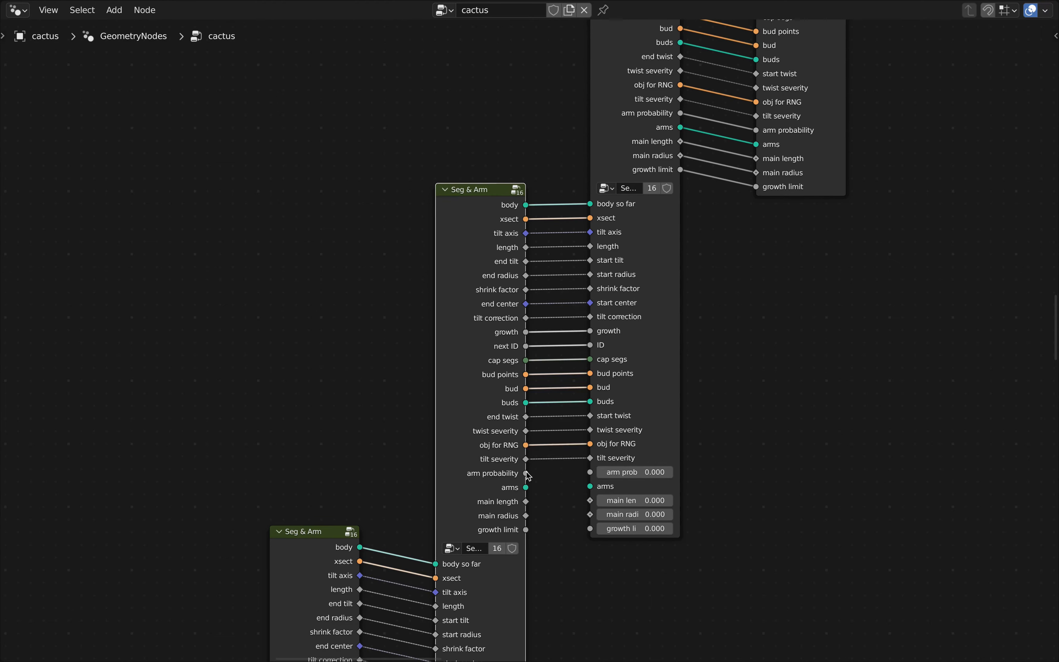
left_click_drag(526, 474, 590, 472)
left_click_drag(525, 487, 590, 486)
left_click_drag(526, 516, 590, 514)
Duplicate the whole chain of 16 Seg & Arm nodes and place the copies beyond its end
scroll(617, 559, "down", 20)
middle_click_drag(654, 584, 624, 341)
left_click_drag(688, 106, 490, 583)
scroll(591, 491, "up", 15)
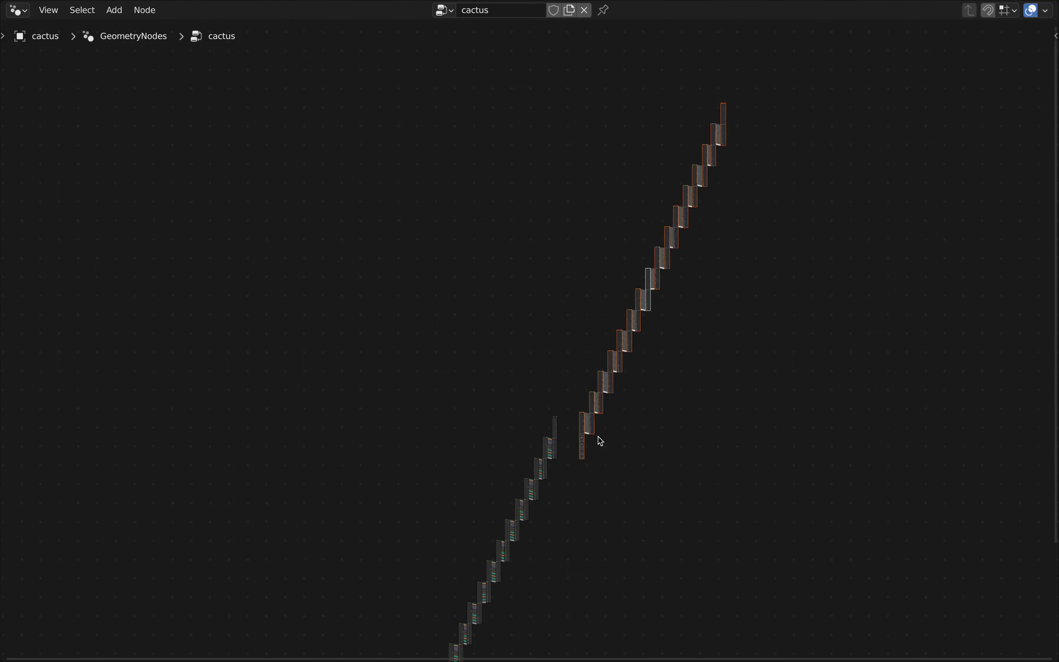
Join the two 16-node chains by linking the last Seg & Arm's outputs to the matching inputs of the following copy
key("f")
key("f")
key("f")
key("f")
key("f")
key("f")
key("f")
key("f")
key("f")
key("f")
key("f")
key("f")
key("f")
key("f")
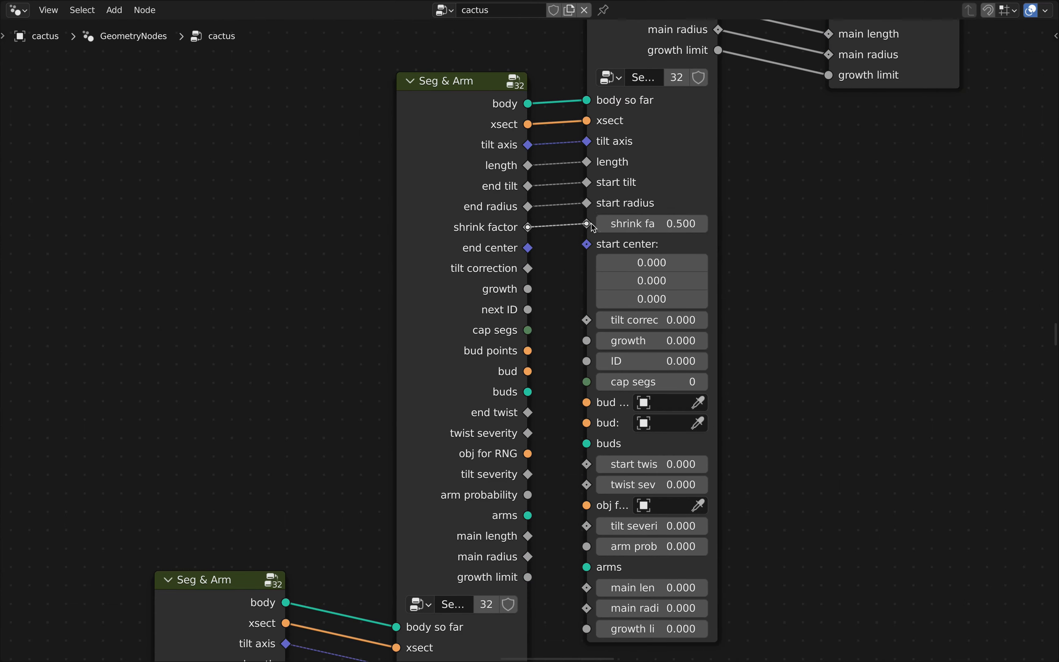
key("f")
key("f")
key("f")
key("f")
key("f")
key("f")
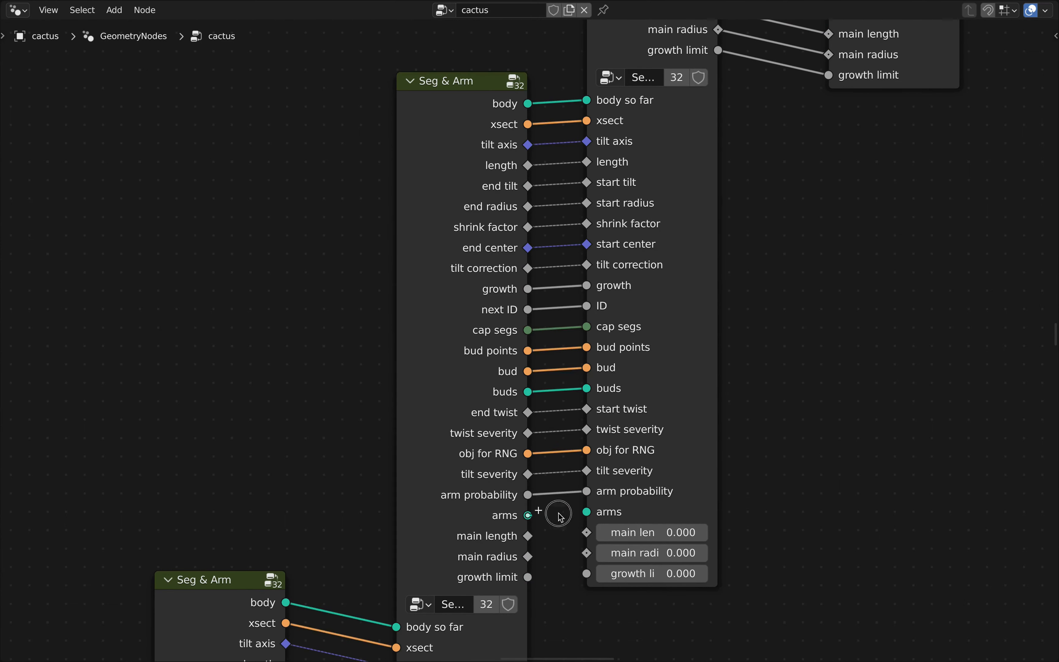
Move the end nodes beside the final Seg & Arm, then reconnect body to Merge by Distance and the other geometry output toward Join Geometry
scroll(565, 552, "down", 10)
key("g")
left_click(582, 239)
scroll(472, 201, "up", 15)
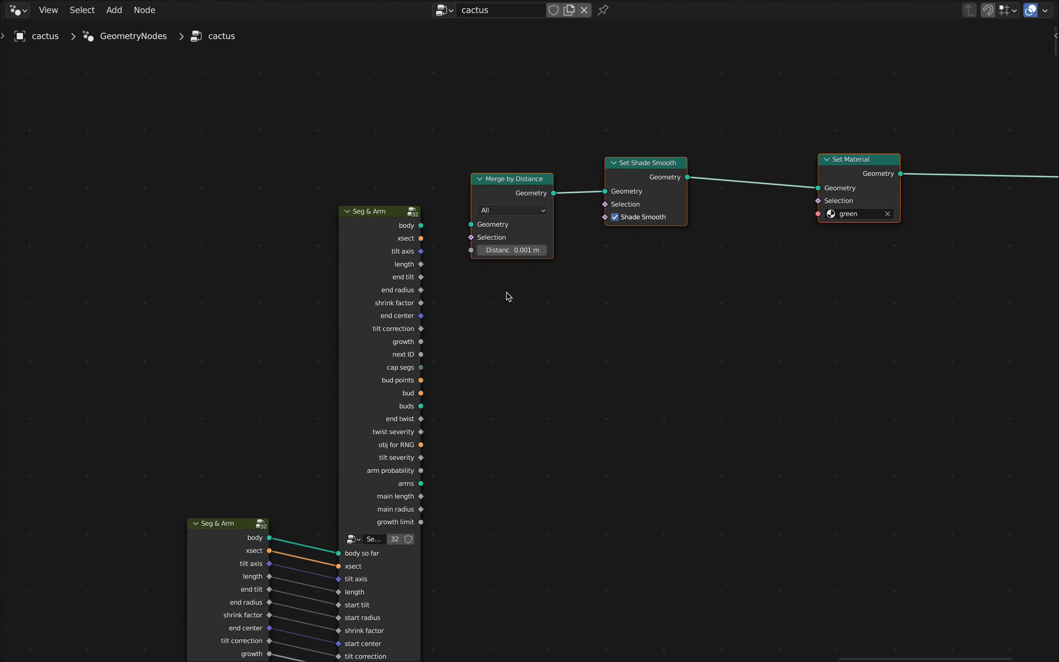
left_click_drag(425, 225, 471, 225)
scroll(394, 277, "down", 2)
left_click_drag(414, 371, 775, 369)
scroll(892, 425, "down", 5)
middle_click_drag(823, 540, 827, 229)
Restore the node editor to its normal size, switch to the Geometry Nodes workspace and frame the top of the cactus
key("ctrl+space")
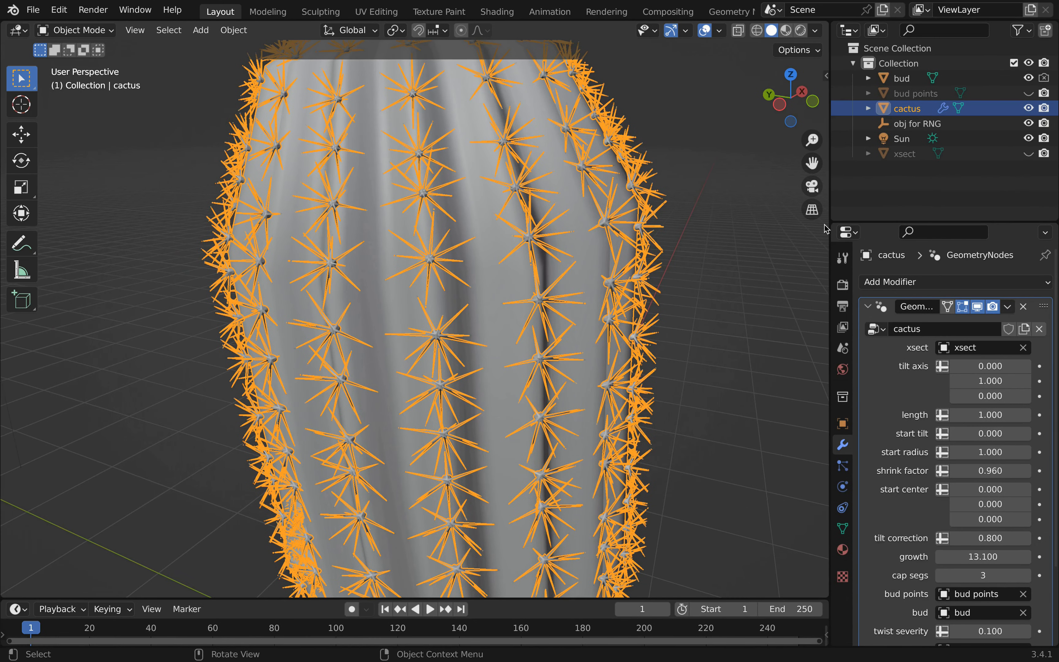
left_click(724, 13)
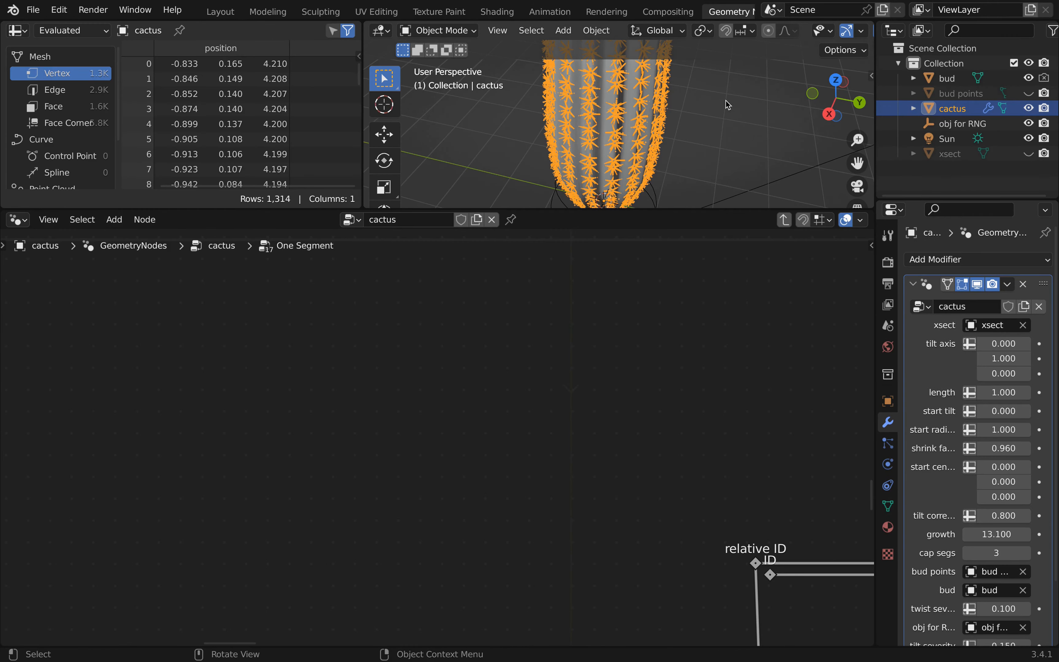
middle_click_drag(635, 144, 628, 162, "shift")
scroll(634, 123, "down", 3)
scroll(591, 83, "up", 5)
middle_click_drag(609, 106, 629, 135, "shift")
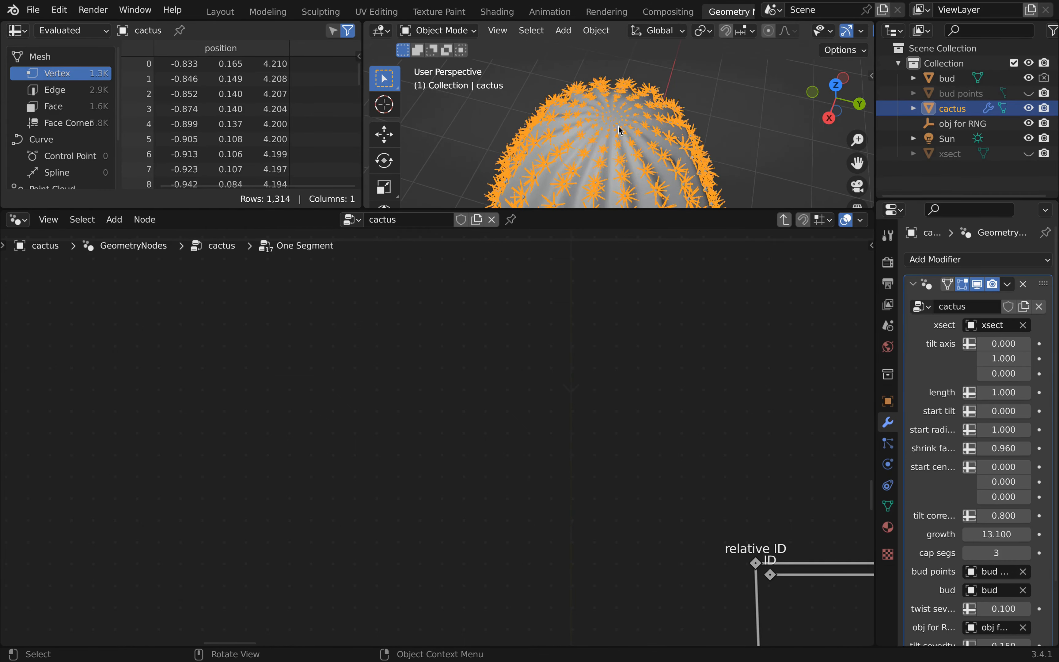
scroll(618, 126, "down", 1)
Leave the One Segment group to return to the top-level cactus node tree
key("Home")
scroll(669, 466, "down", 15)
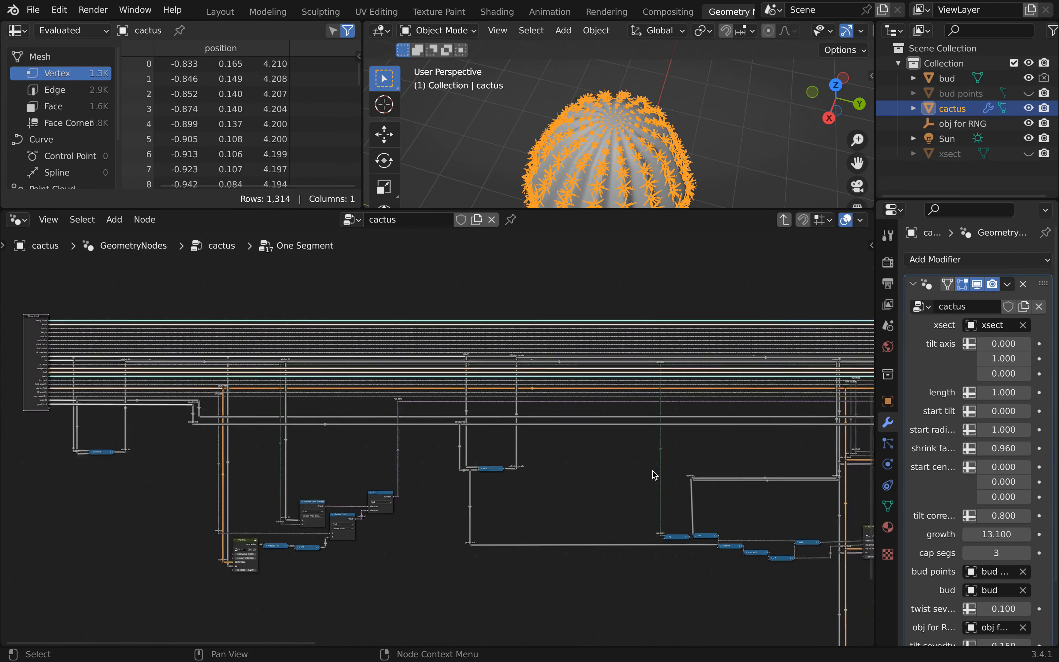
middle_click_drag(692, 472, 556, 418)
scroll(278, 364, "up", 8)
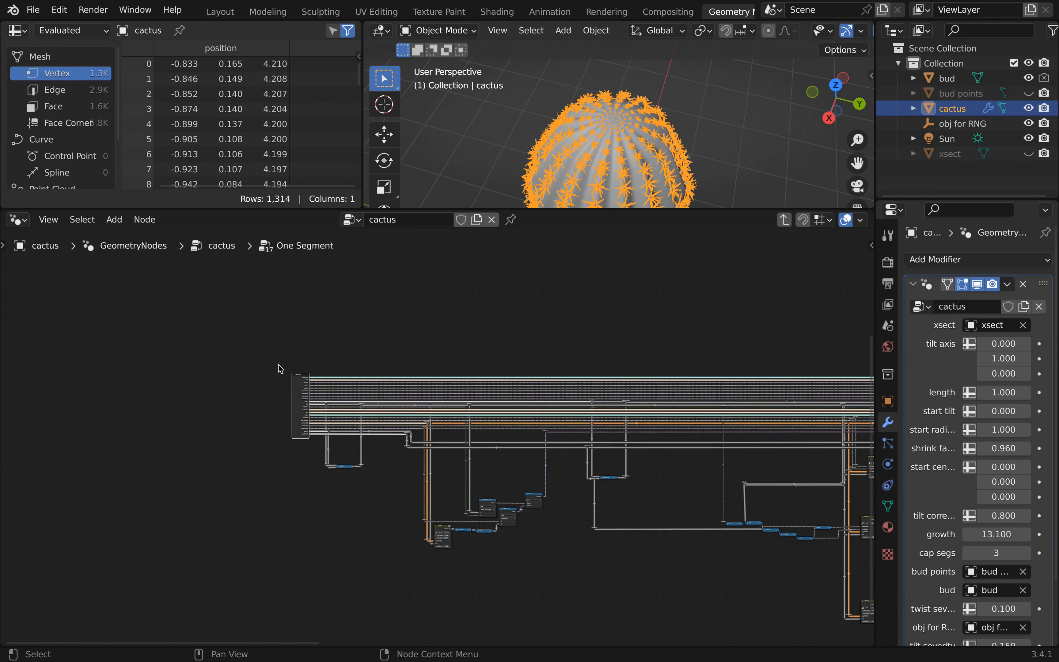
key("Tab")
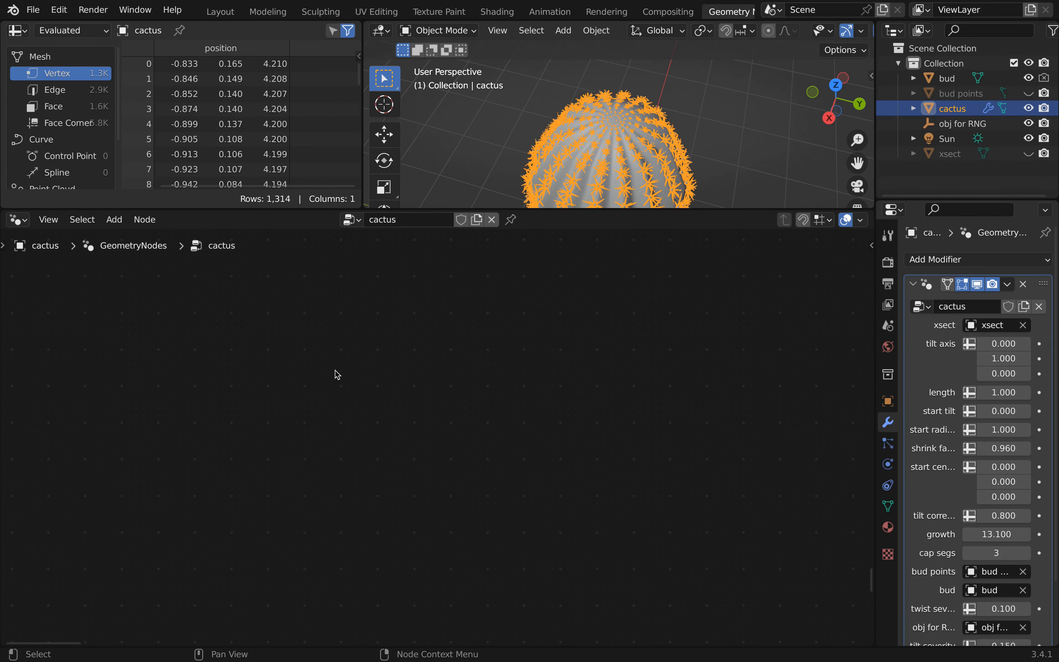
Set the main stem growth limit value node in the cactus tree to 32
key("Home")
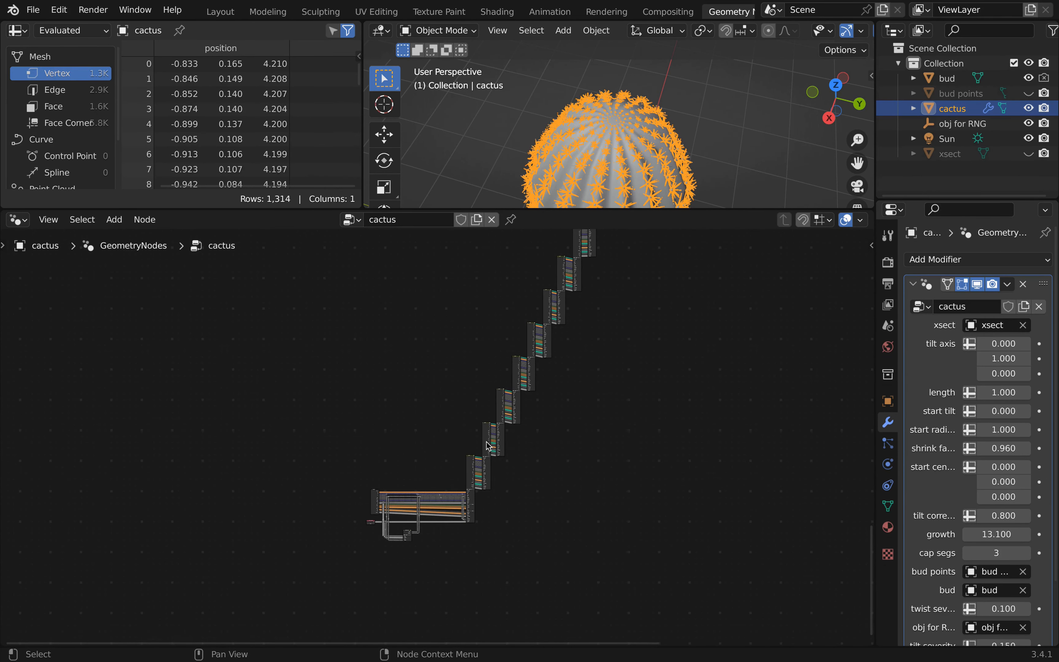
scroll(488, 444, "up", 4)
middle_click_drag(525, 558, 719, 406)
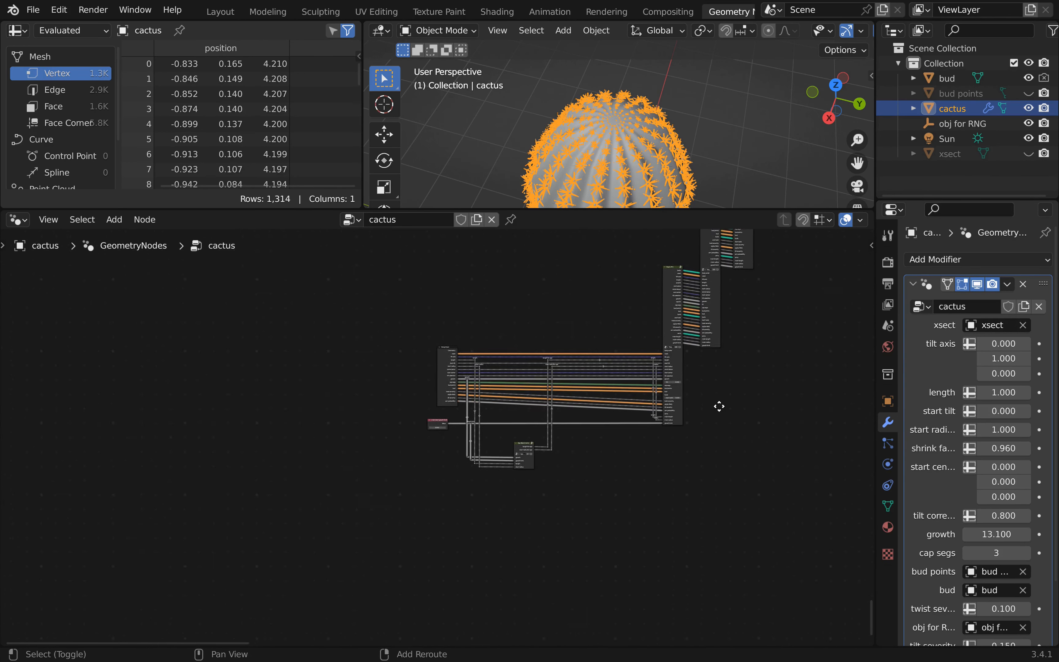
scroll(479, 447, "up", 8)
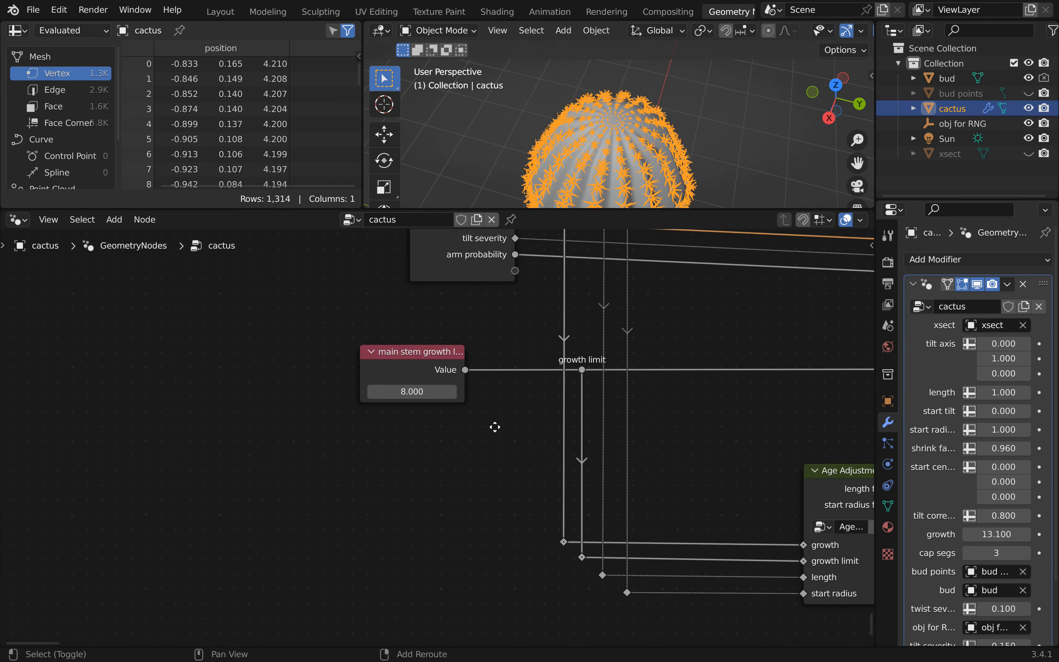
middle_click_drag(495, 427, 548, 439)
scroll(551, 441, "up", 2)
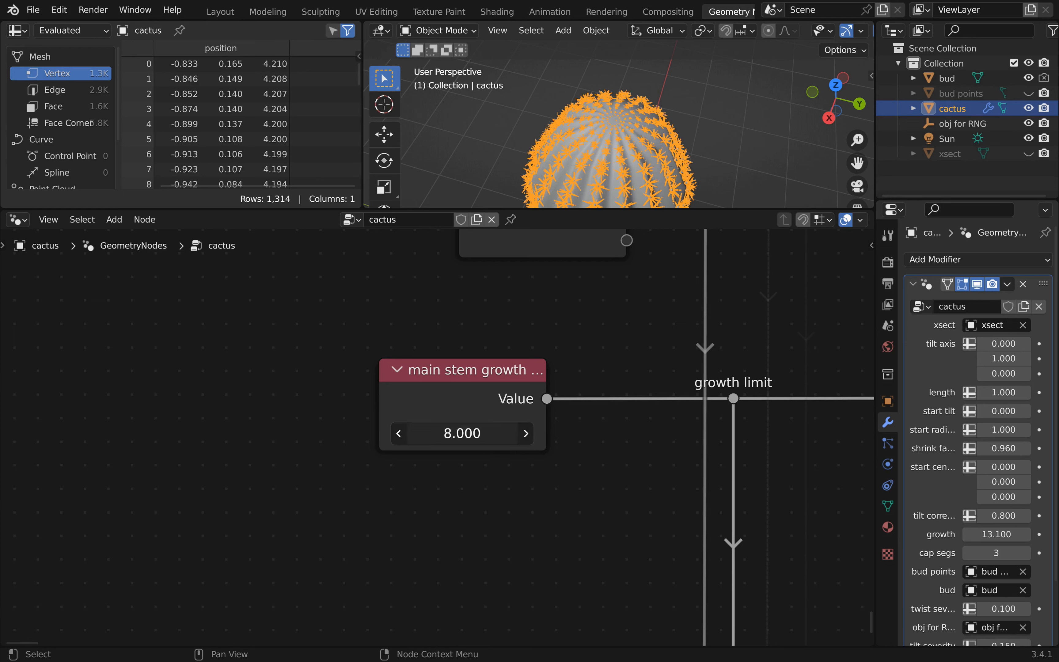
key("Return")
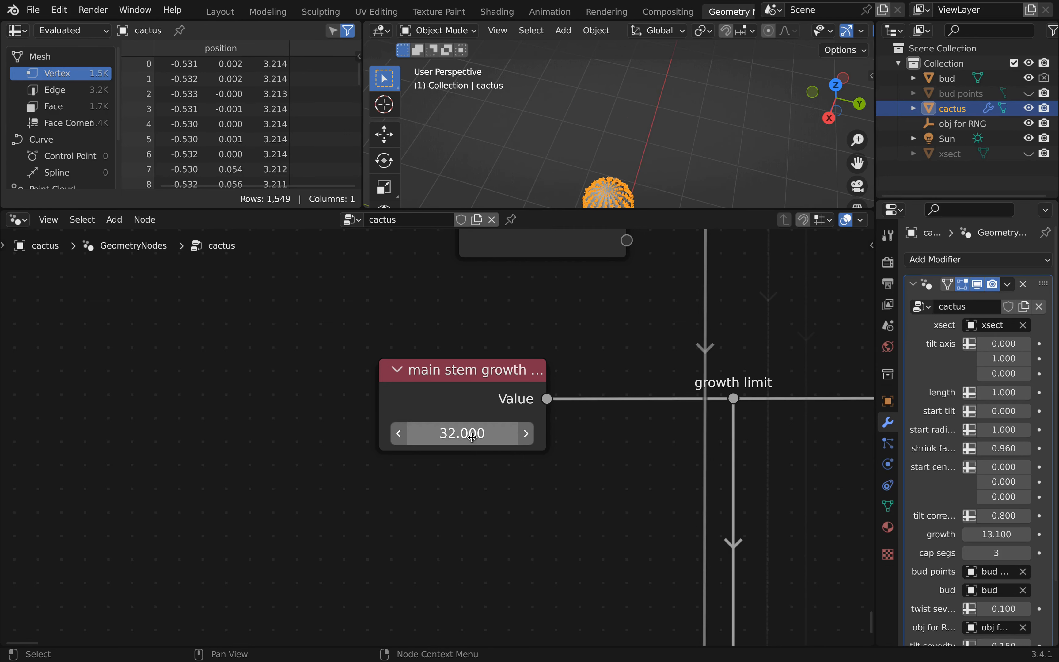
Raise the main stem growth limit in small increments to 33.1 while checking the cactus tip up close
scroll(605, 189, "up", 3)
middle_click_drag(605, 189, 595, 147, "shift")
scroll(617, 126, "down", 7)
scroll(597, 150, "up", 10)
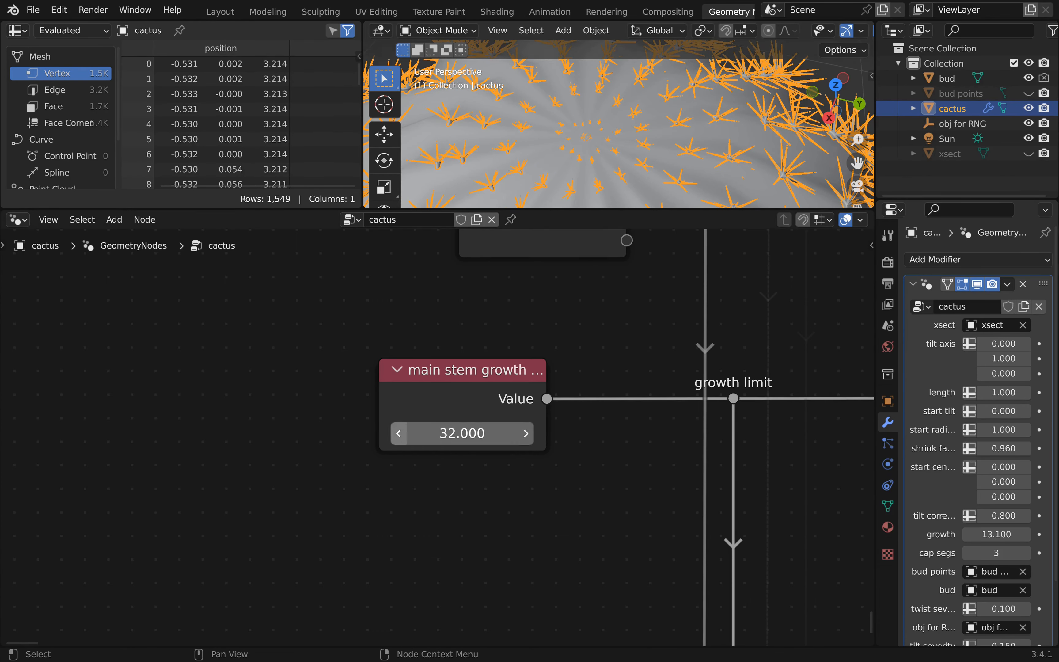
left_click(399, 433)
left_click(526, 433)
left_click(526, 434)
left_click(525, 433)
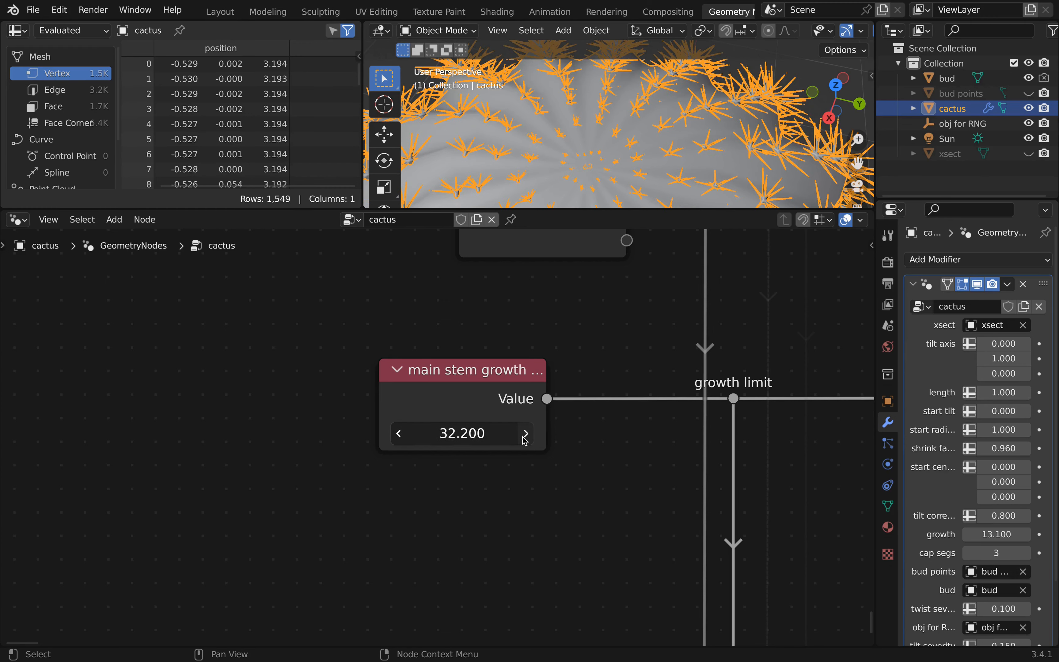
left_click(526, 433)
left_click(526, 433)
scroll(595, 164, "down", 3)
scroll(595, 164, "up", 4)
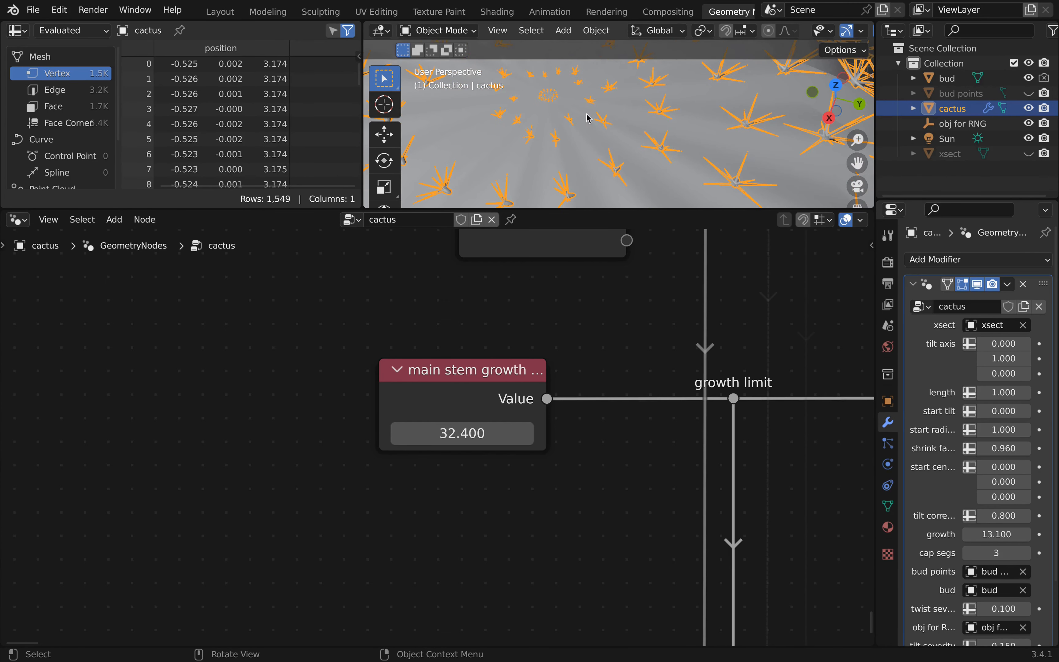
left_click(527, 434)
left_click(527, 433)
left_click(528, 434)
left_click(528, 434)
left_click(527, 434)
left_click(527, 433)
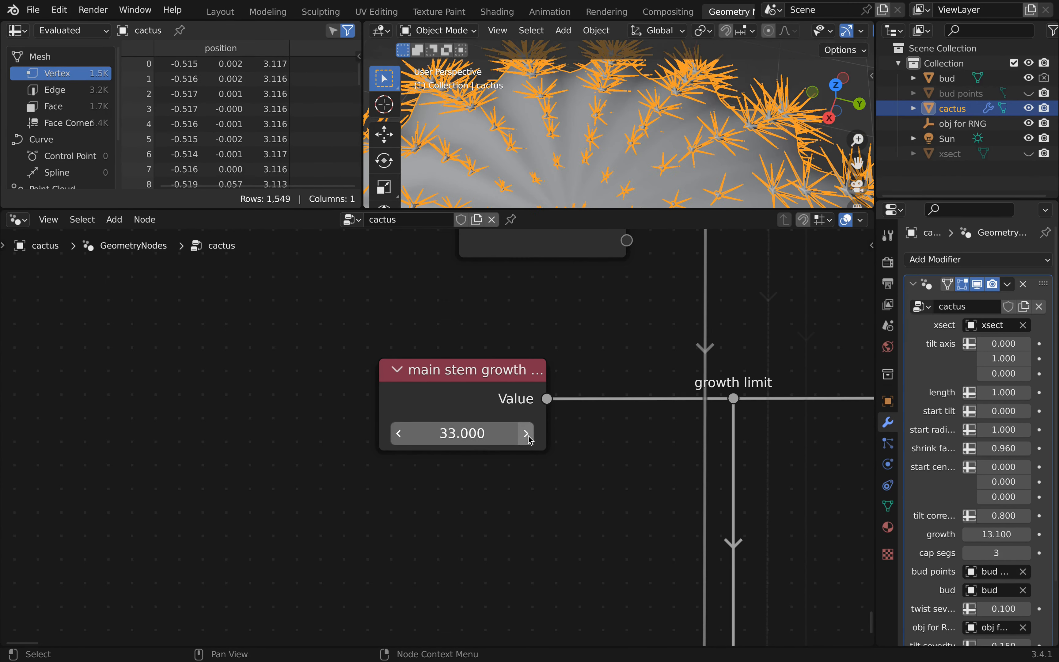
left_click(529, 436)
scroll(591, 171, "down", 6)
scroll(591, 171, "up", 1)
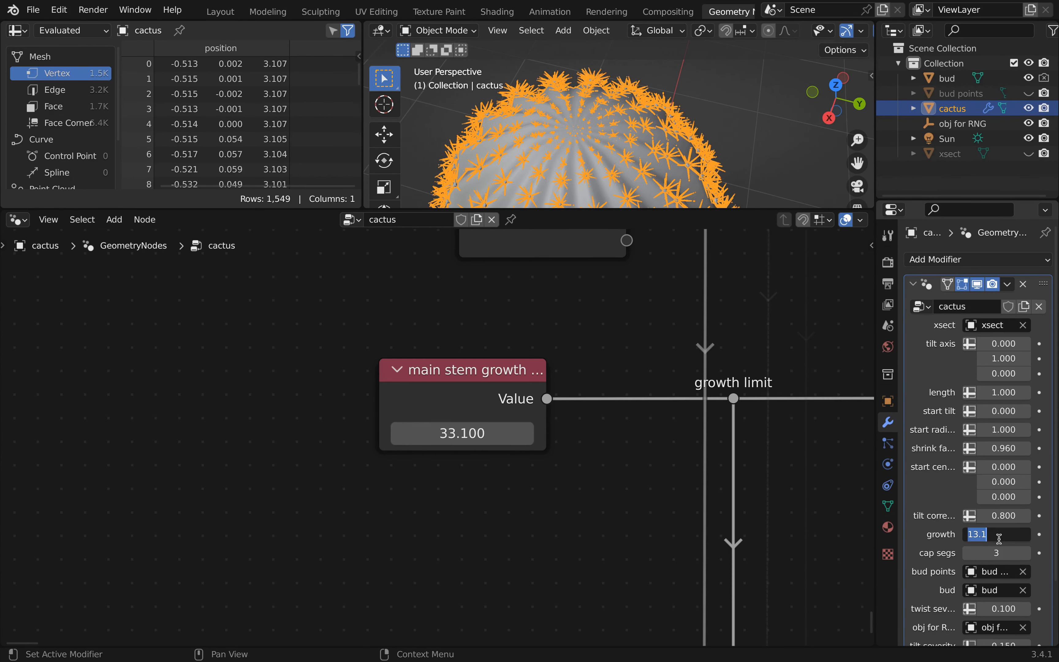
Set the cactus modifier's growth to 40
left_click(983, 543)
type("40")
key("Return")
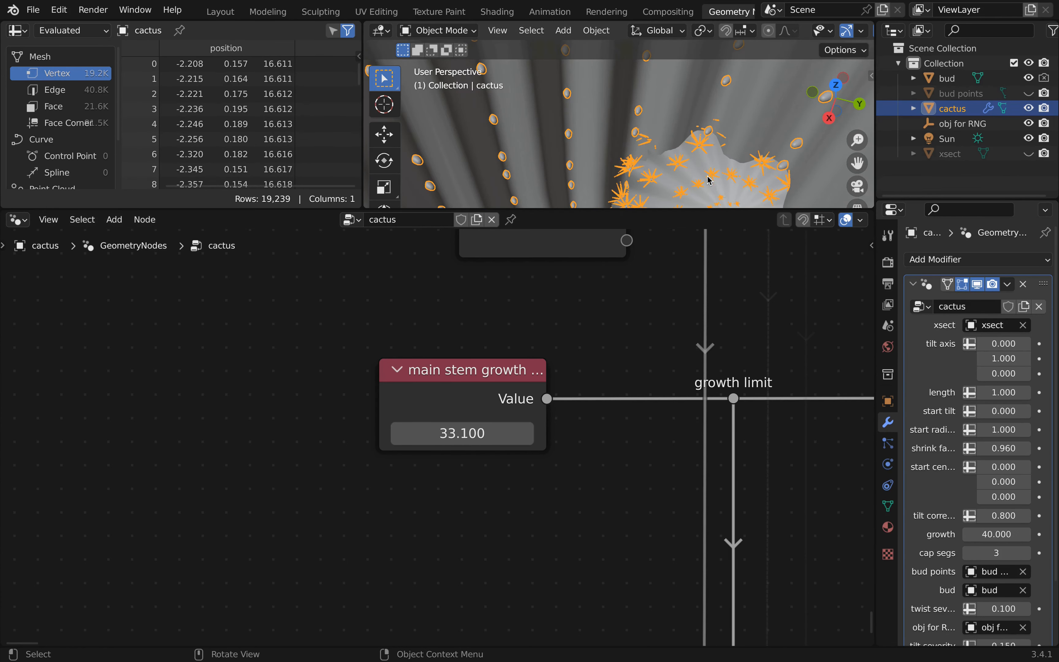
Inspect the grown cactus from several sides and set its arm probability to 0
scroll(710, 180, "down", 10)
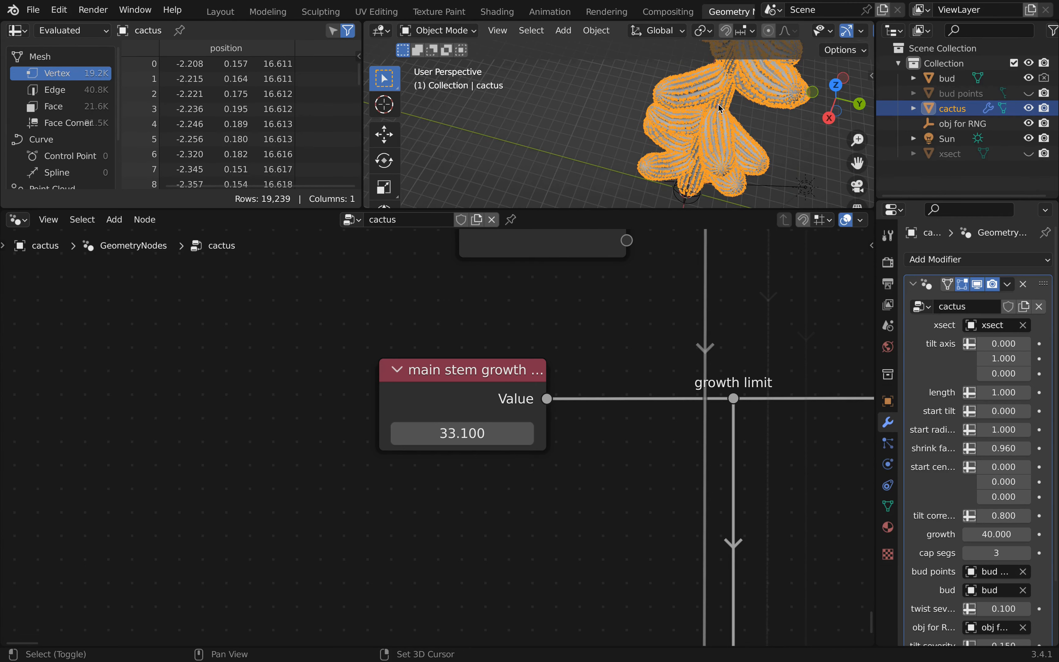
middle_click_drag(721, 108, 560, 109)
scroll(693, 94, "up", 8)
middle_click_drag(694, 94, 646, 97)
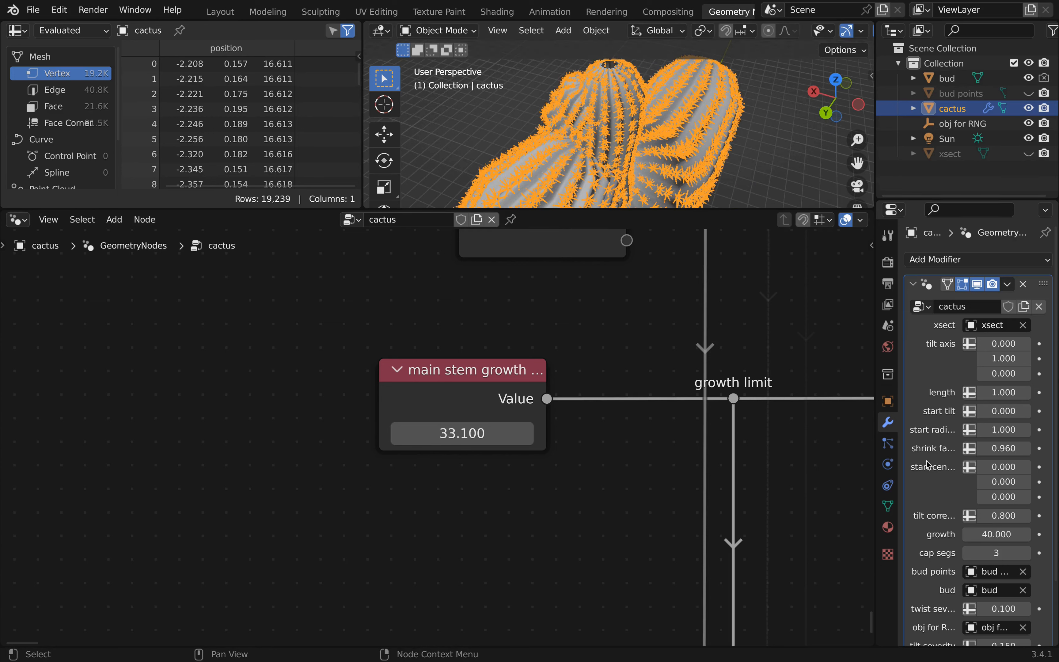
scroll(678, 162, "down", 8)
middle_click_drag(684, 193, 666, 112, "shift")
middle_click_drag(662, 149, 625, 164)
scroll(974, 560, "down", 4)
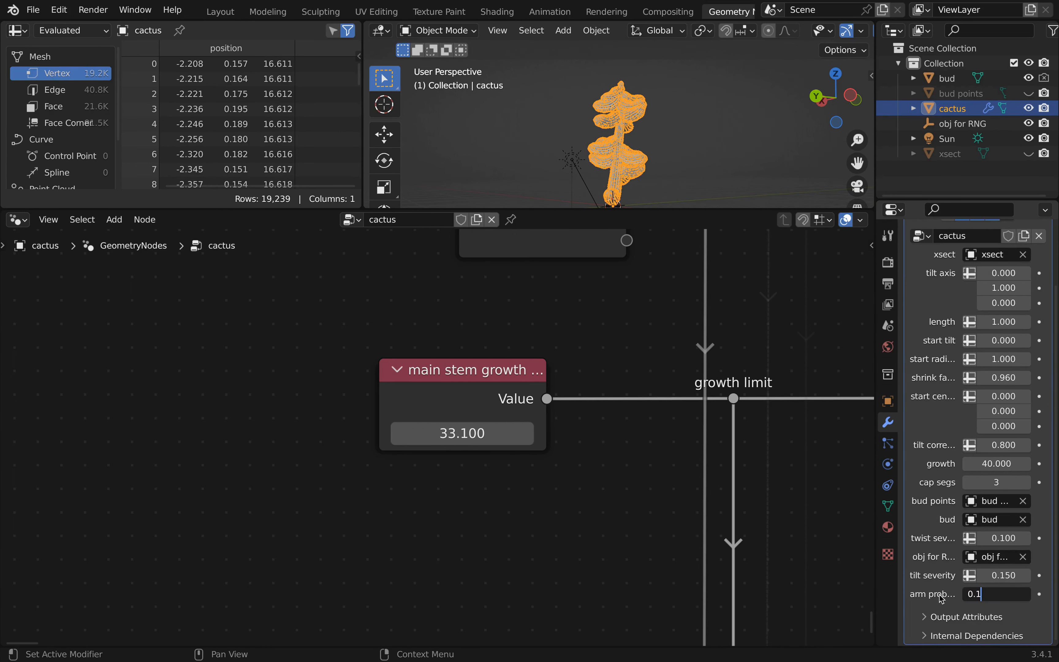
left_click(1002, 594)
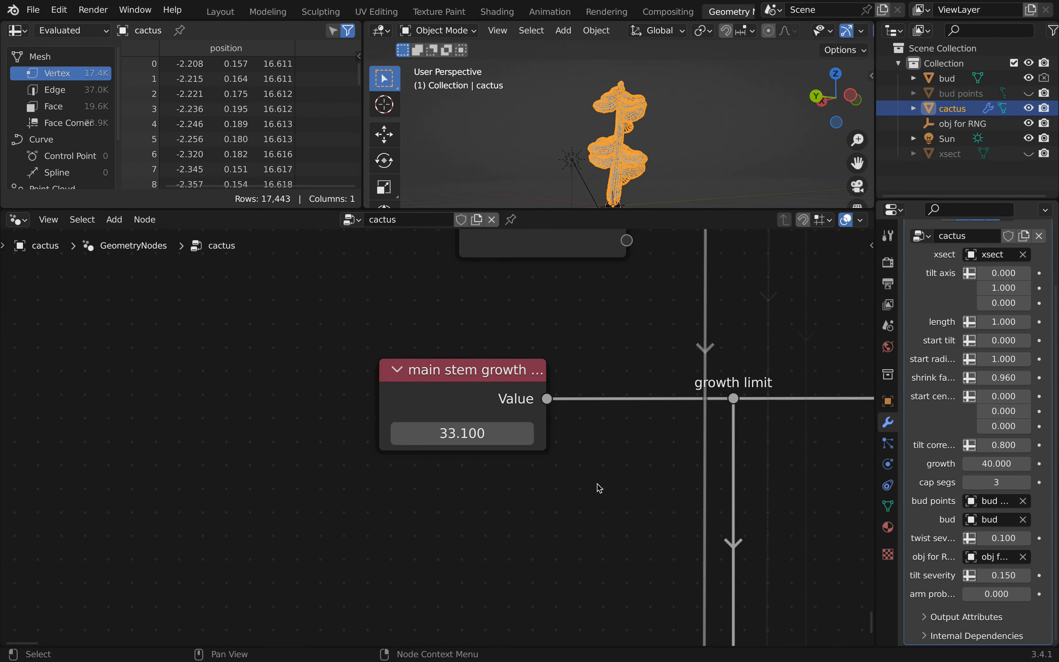
Open the first Seg & Arm group and then the One Segment group inside it
scroll(598, 484, "down", 5)
middle_click_drag(503, 475, 367, 439)
scroll(332, 442, "down", 2)
middle_click_drag(479, 531, 464, 528, "shift")
scroll(687, 433, "up", 1)
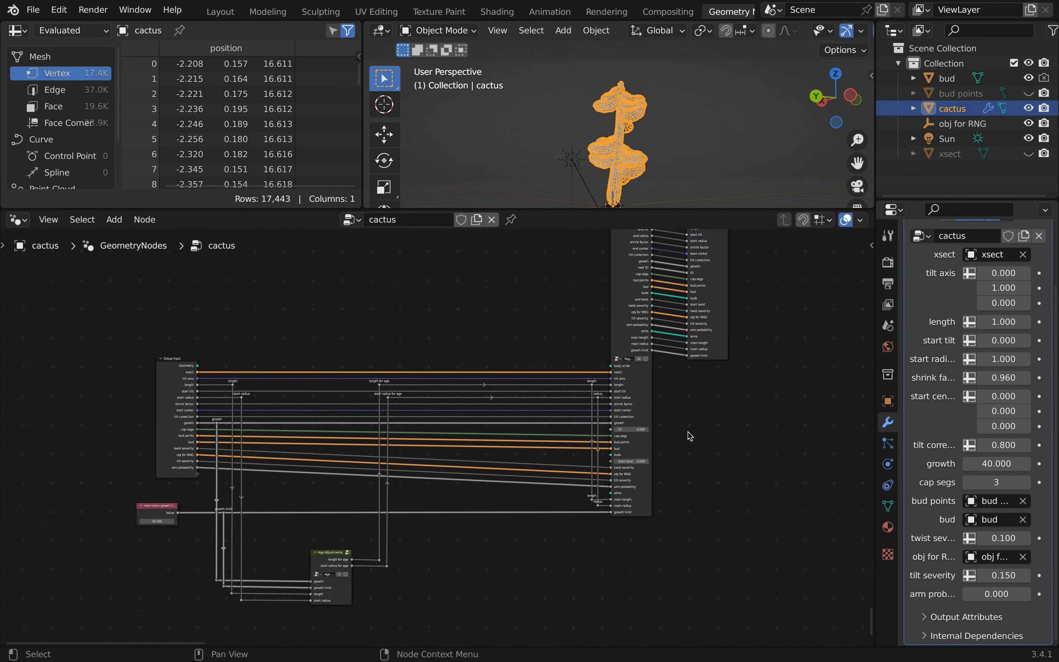
scroll(688, 433, "down", 4)
middle_click_drag(723, 397, 564, 472, "shift")
scroll(502, 346, "up", 8)
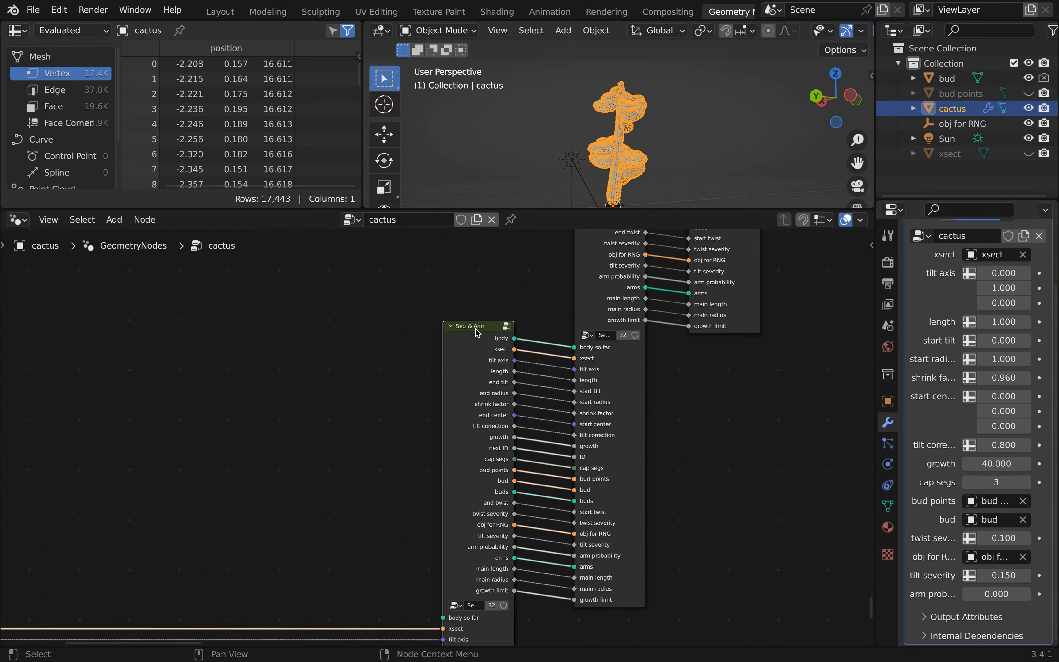
key("Tab")
middle_click_drag(533, 368, 500, 412, "shift")
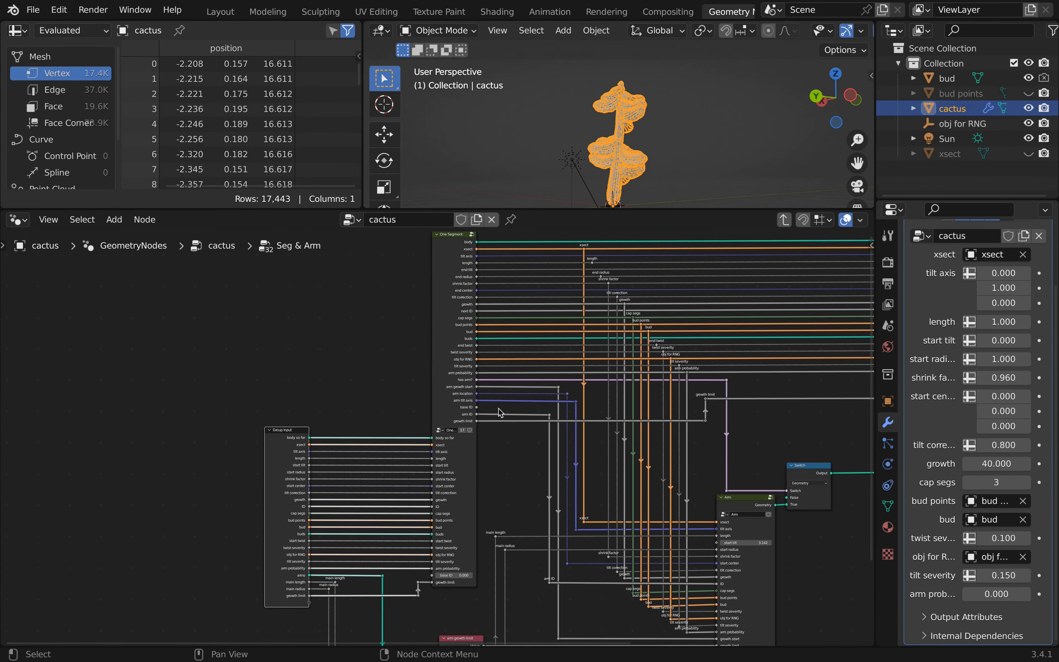
left_click(449, 236)
key("Tab")
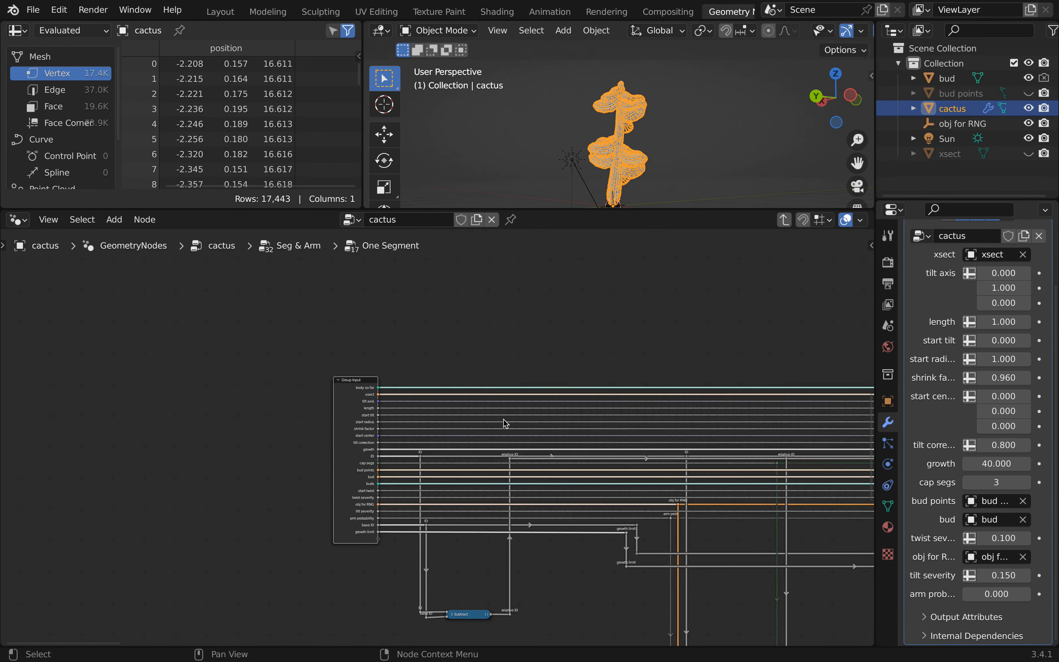
Add a collapsed Math node set to Absolute below the modulo 100 and / 100 nodes that feed the has arm? comparison
scroll(503, 420, "down", 8)
middle_click_drag(568, 546, 431, 390, "shift")
scroll(523, 459, "up", 8)
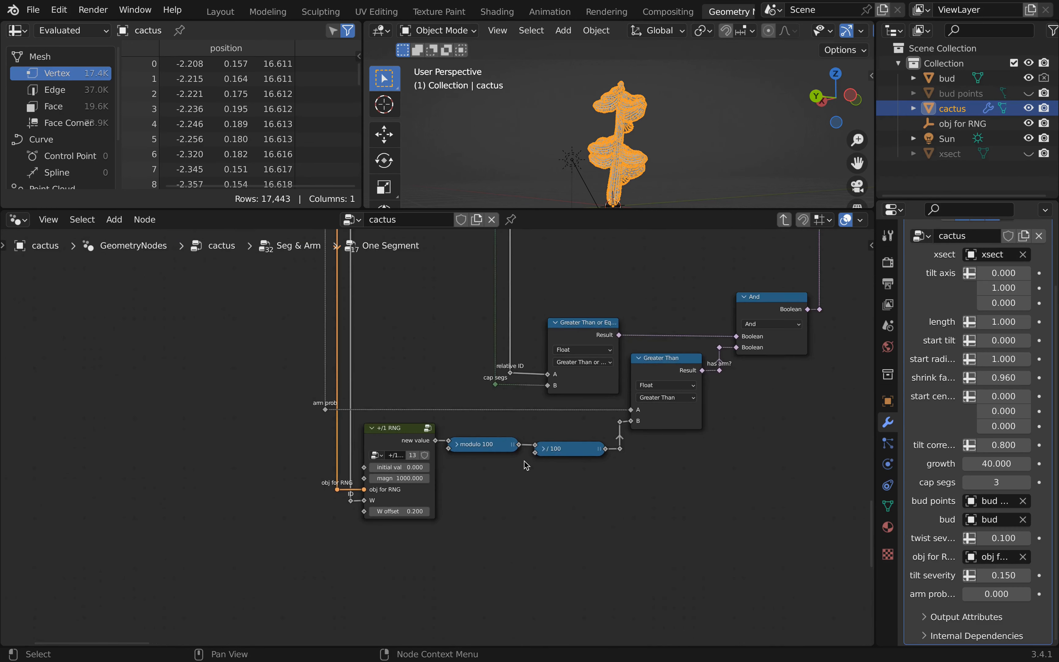
middle_click_drag(557, 471, 559, 447, "shift")
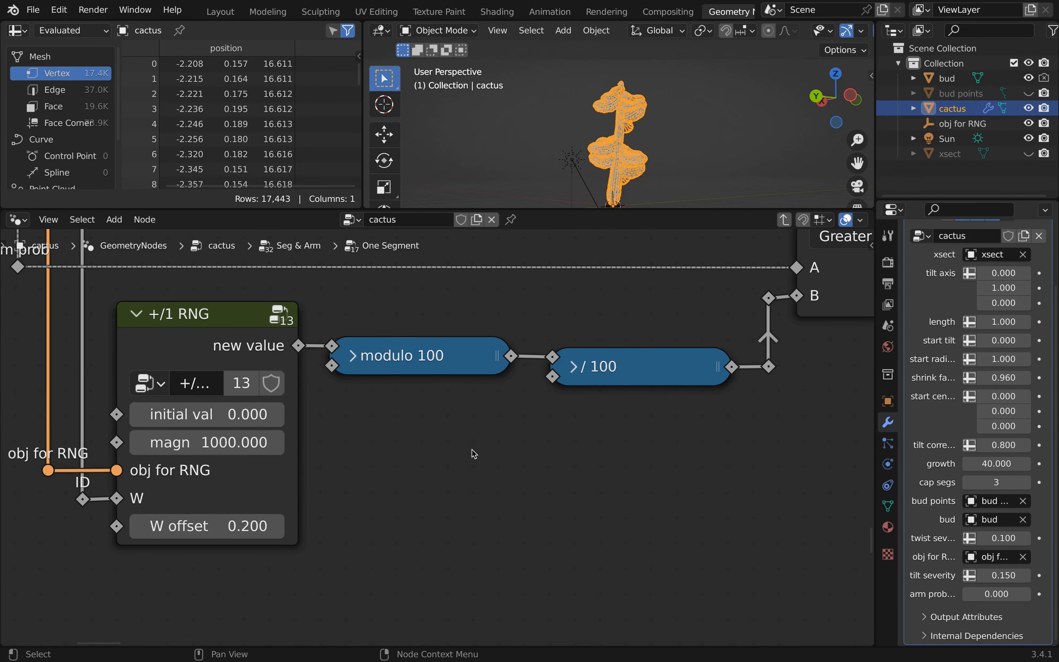
left_click(209, 322)
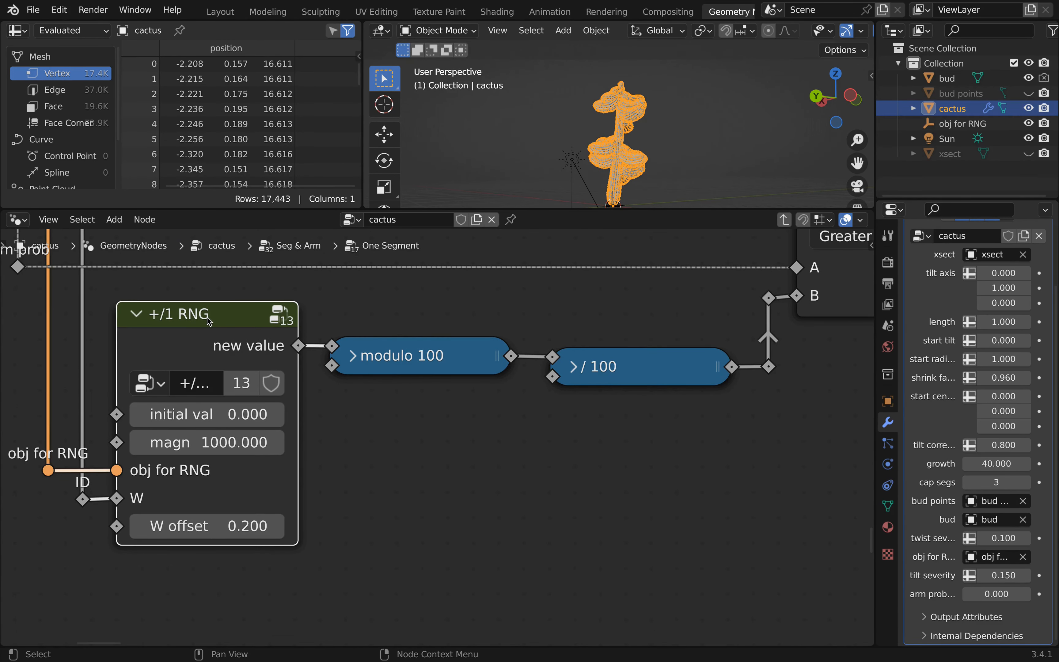
left_click(423, 358)
left_click(622, 369, "shift")
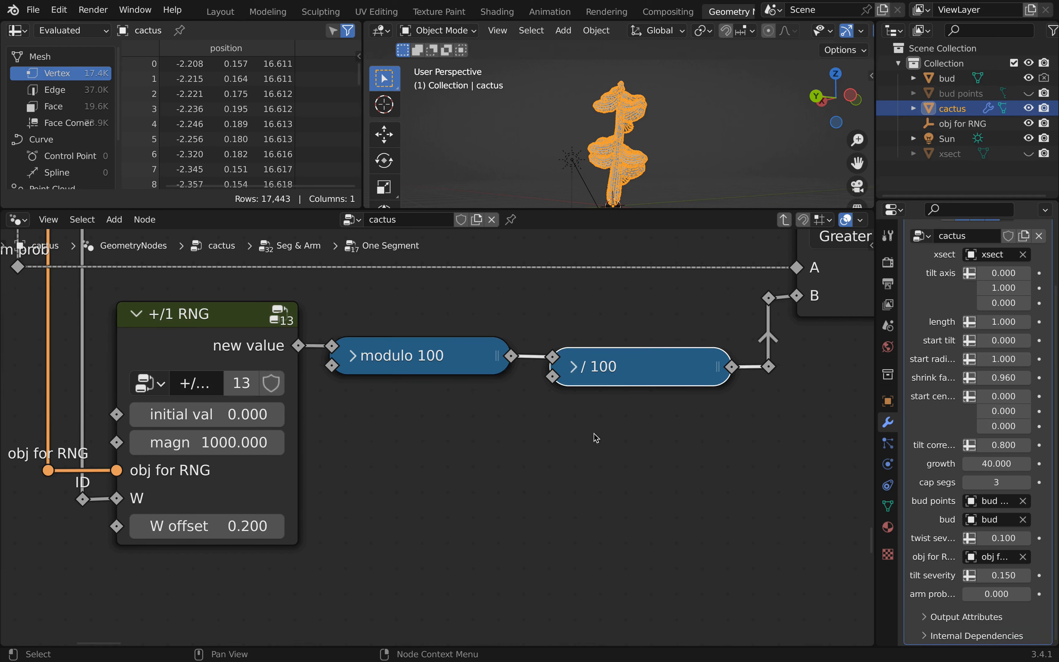
key("q")
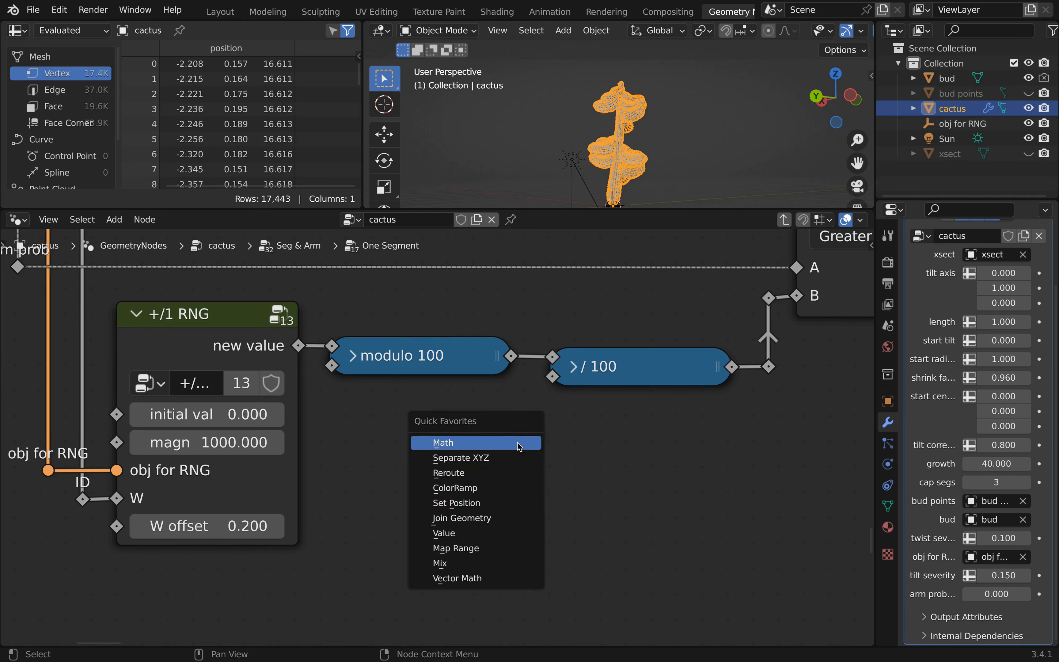
left_click(497, 443)
left_click(445, 432)
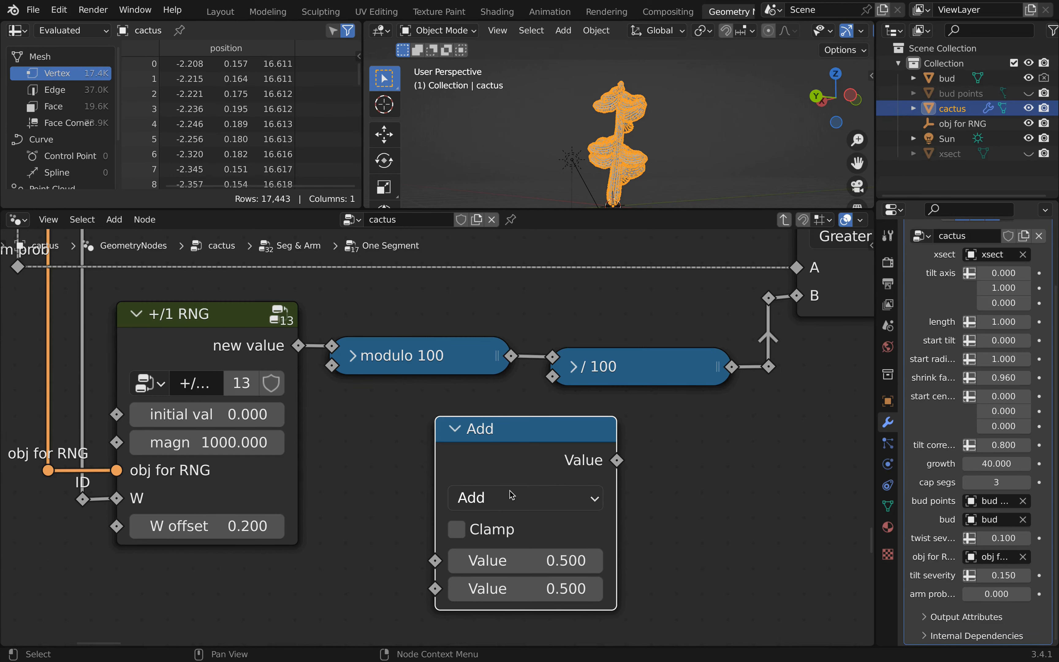
left_click(516, 495)
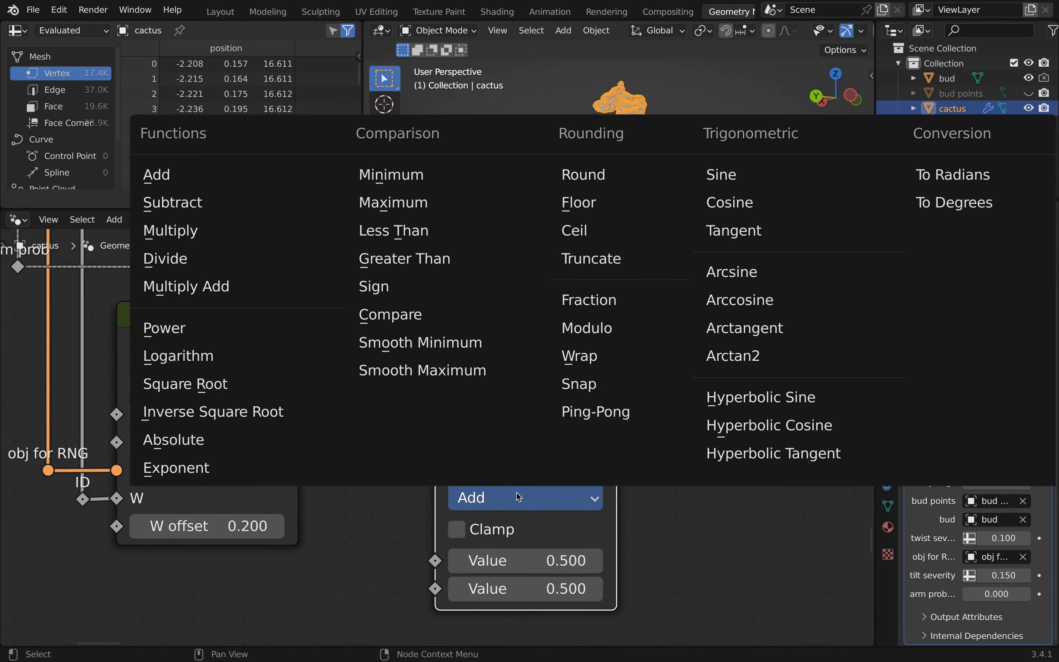
left_click(180, 439)
left_click(457, 431)
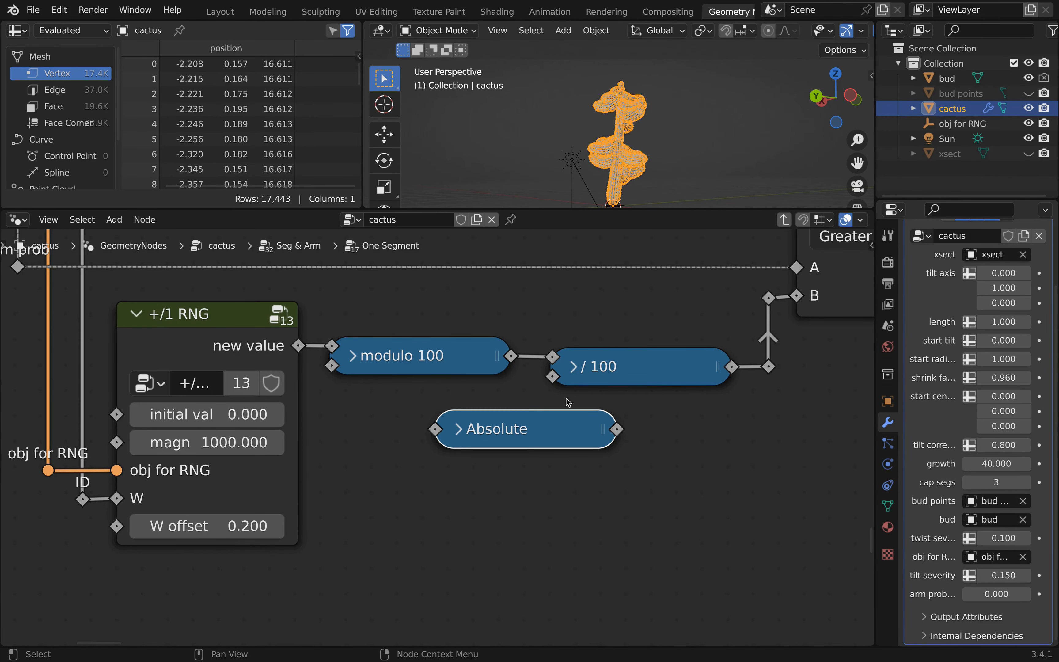
Link the modulo 100 output through the Absolute node into the first input of / 100
left_click_drag(516, 365, 427, 425)
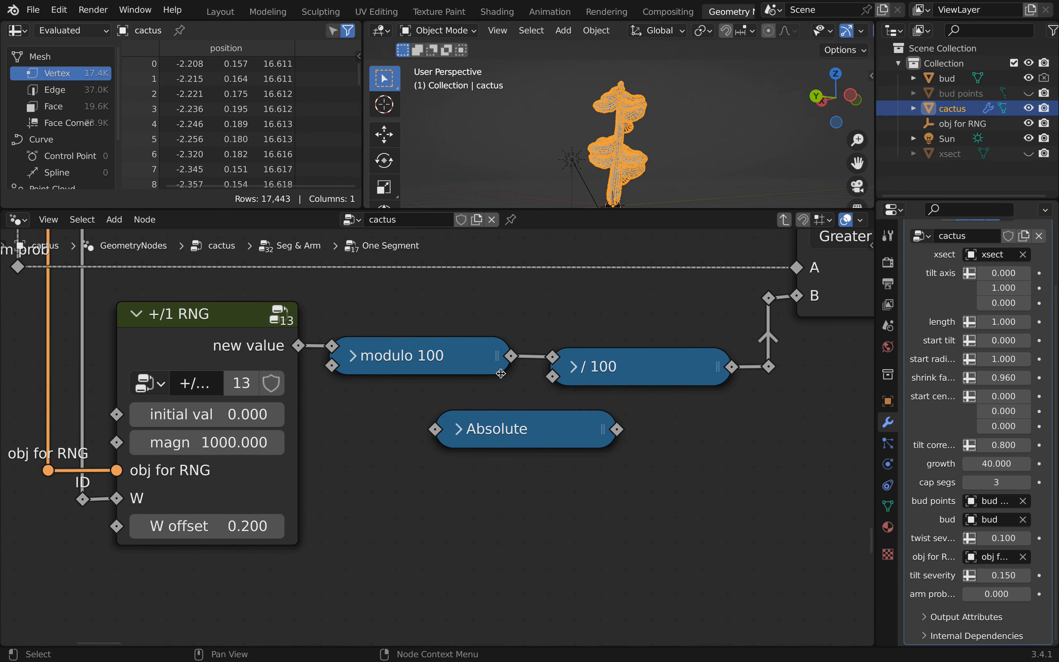
left_click_drag(514, 359, 436, 429)
left_click_drag(617, 429, 553, 355)
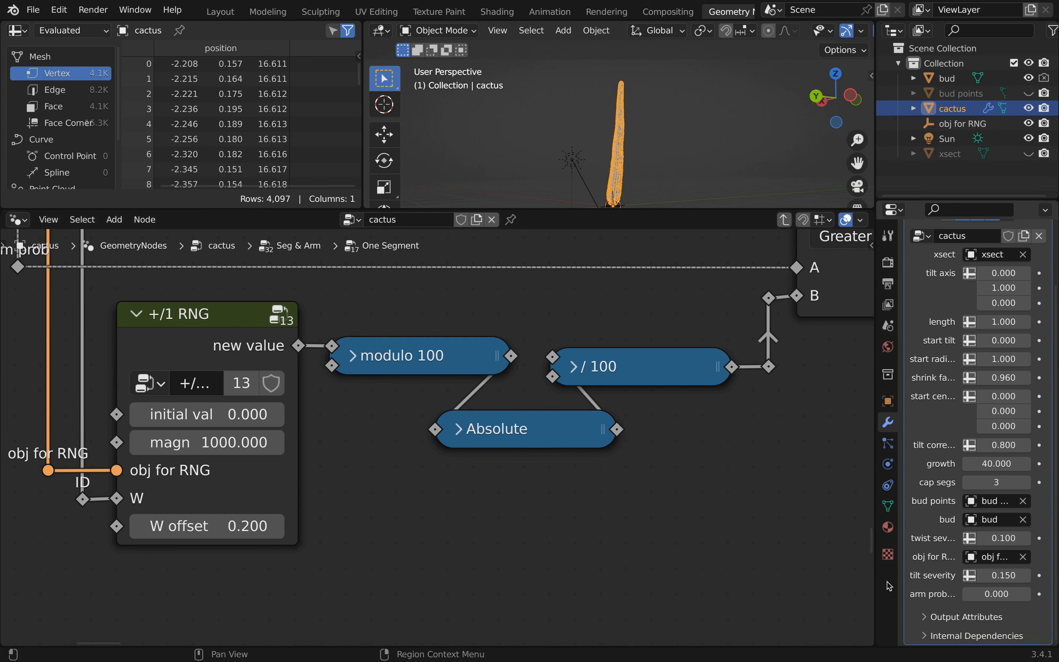
Set the cactus's arm probability to 0.1 and raise it in increments to 0.27
left_click(1003, 594)
type("0.0")
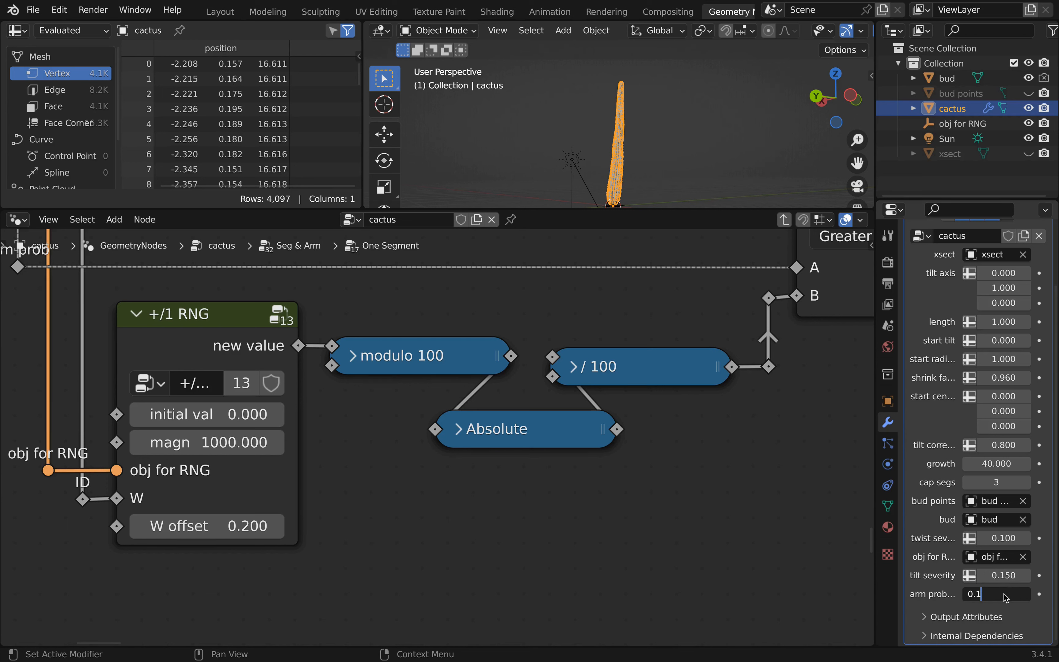
key("Return")
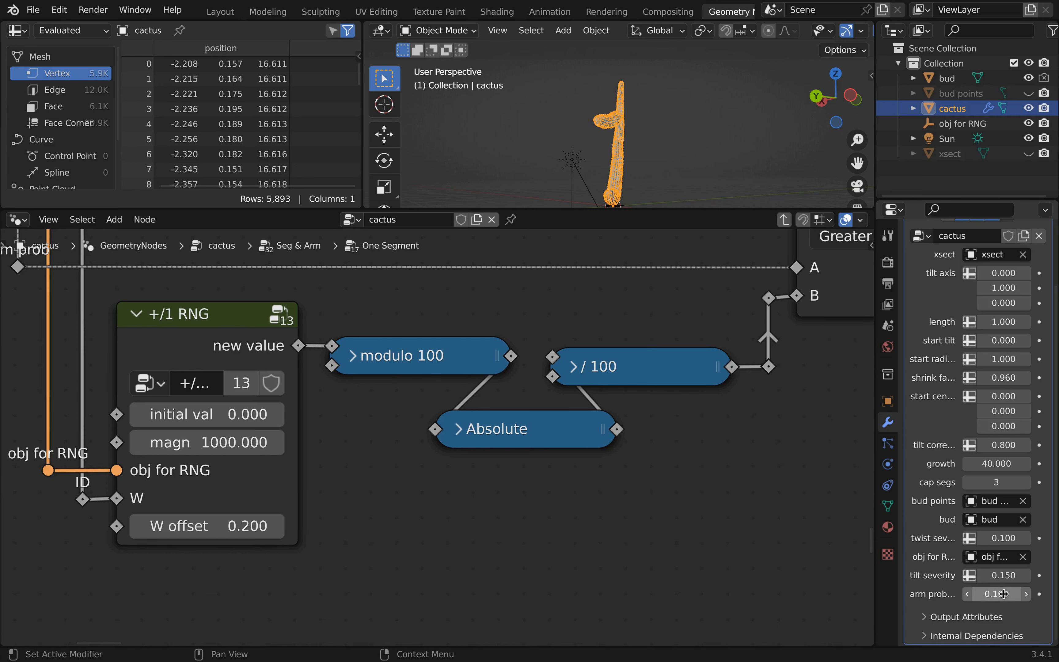
left_click(1027, 597)
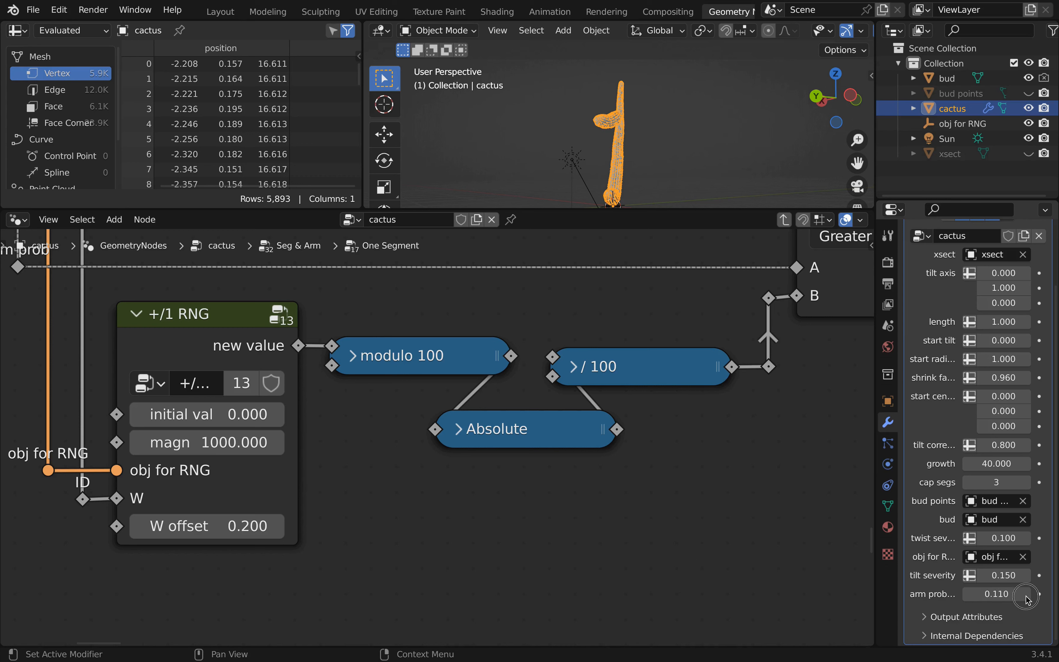
left_click(1027, 597)
left_click(1026, 597)
left_click(1027, 597)
left_click(1026, 597)
left_click(1027, 596)
left_click(1026, 597)
middle_click_drag(625, 145, 621, 137, "shift")
Leave the One Segment and Seg & Arm groups to return to the top-level cactus node tree
scroll(622, 496, "down", 6)
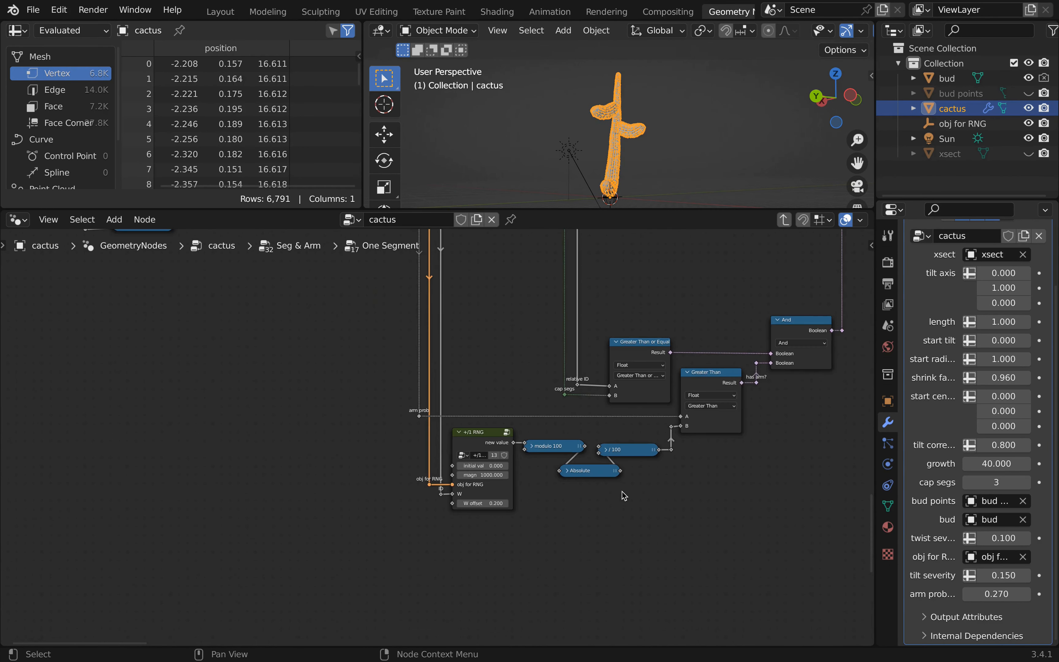
middle_click_drag(564, 424, 621, 451)
scroll(621, 451, "down", 7)
middle_click_drag(550, 442, 562, 500, "shift")
left_click(415, 340)
key("Tab")
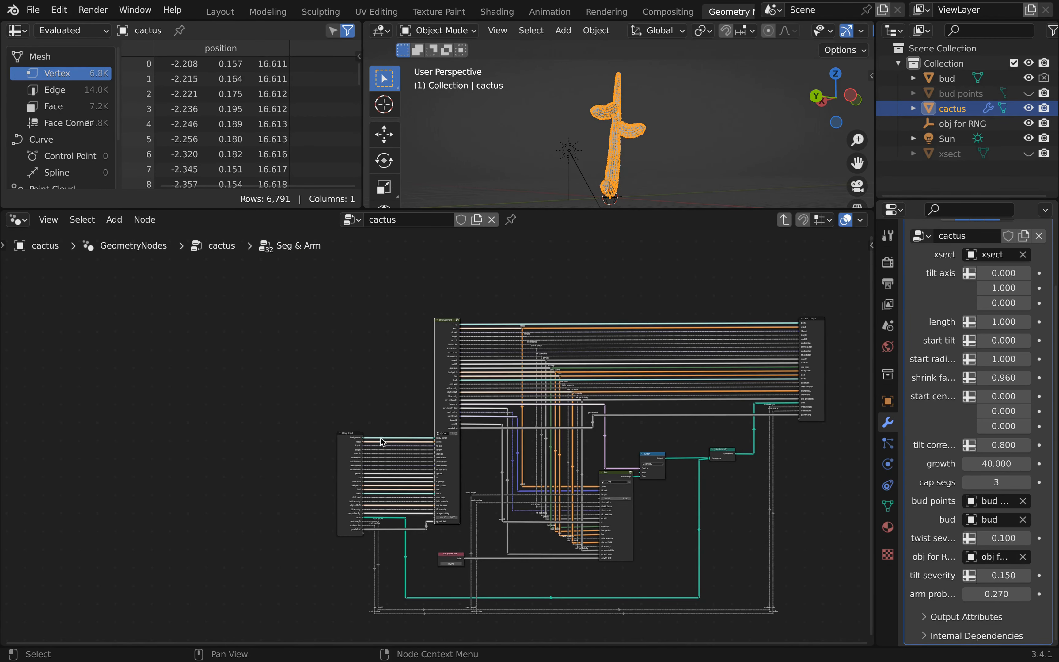
scroll(382, 442, "up", 3)
left_click(351, 433)
key("Tab")
scroll(394, 464, "down", 4)
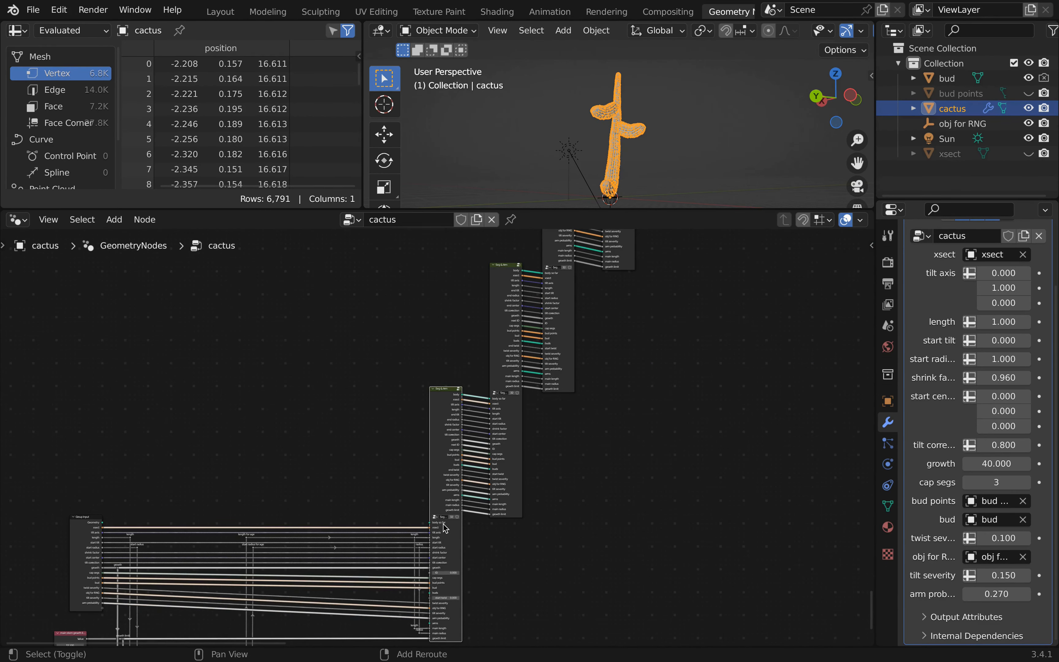
Lower the main stem growth limit value in 0.1 increments to 32.0 while checking the stem's tip
middle_click_drag(509, 561, 676, 393, "shift")
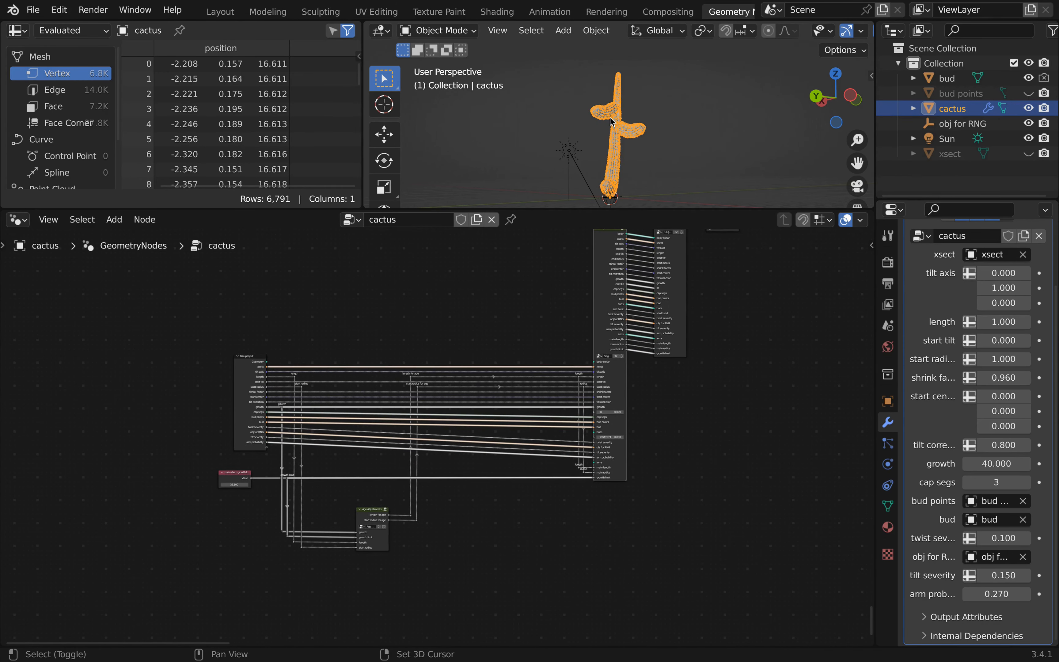
middle_click_drag(614, 127, 599, 182, "shift")
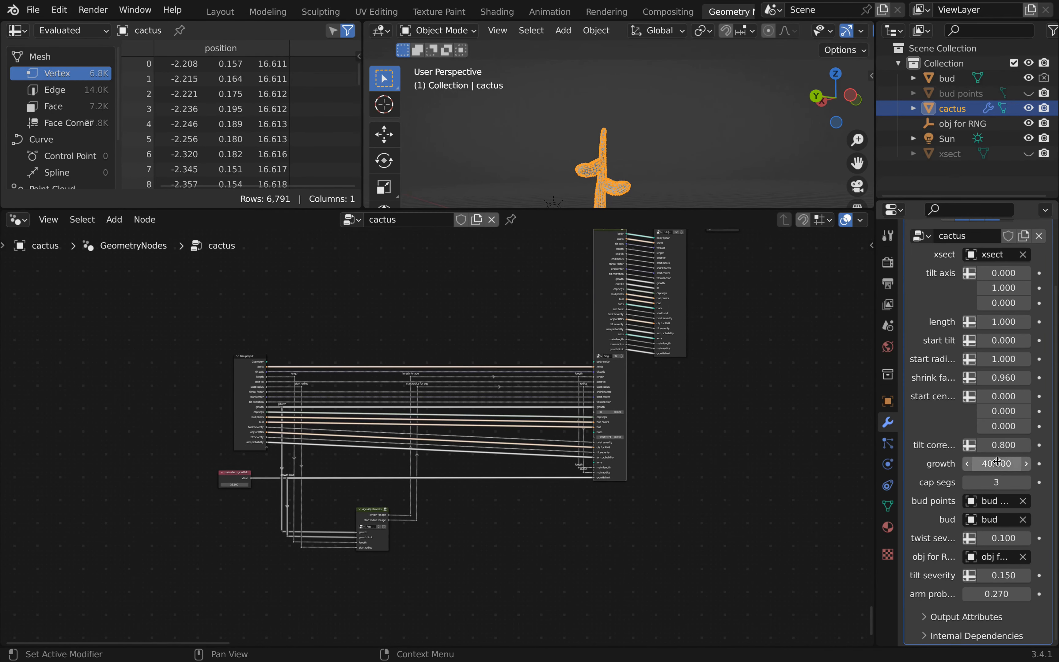
scroll(604, 138, "up", 6)
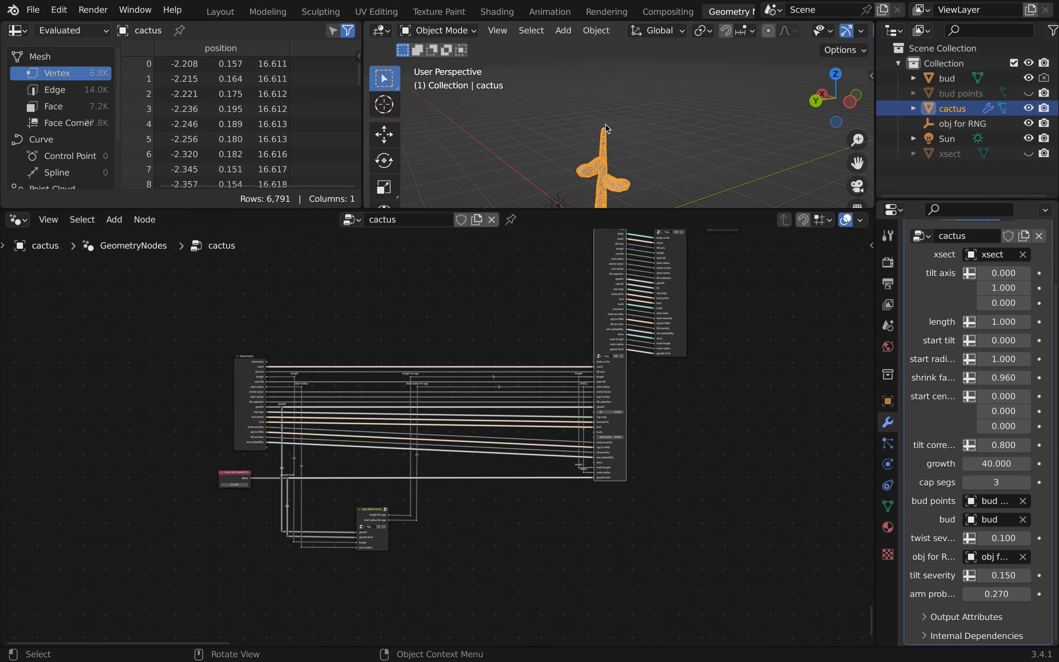
middle_click_drag(609, 113, 661, 131)
scroll(614, 155, "up", 5)
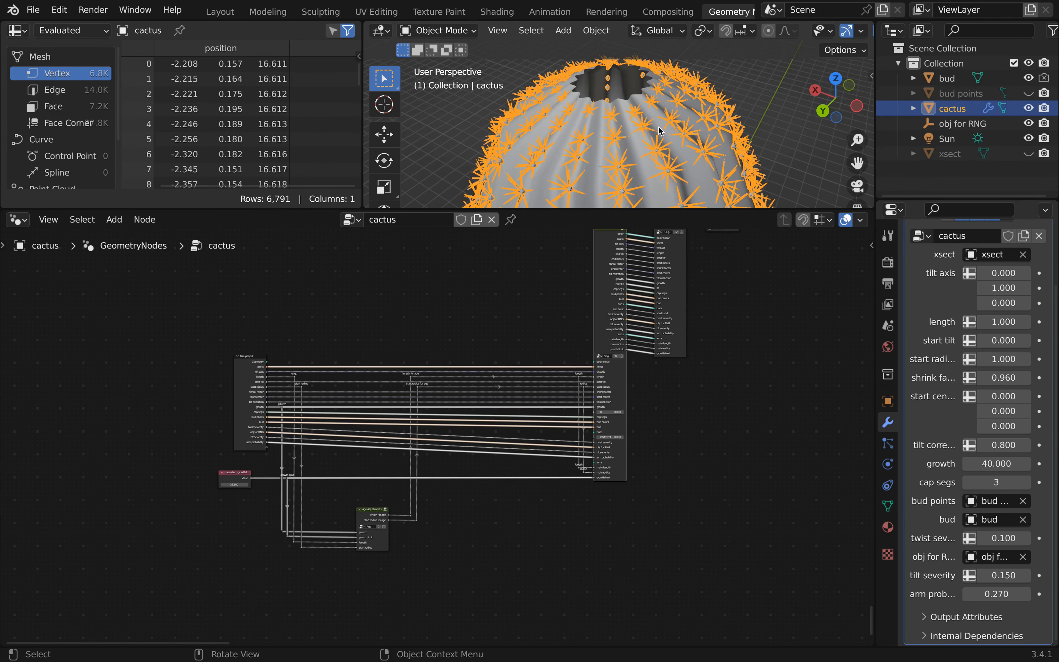
scroll(268, 469, "up", 8)
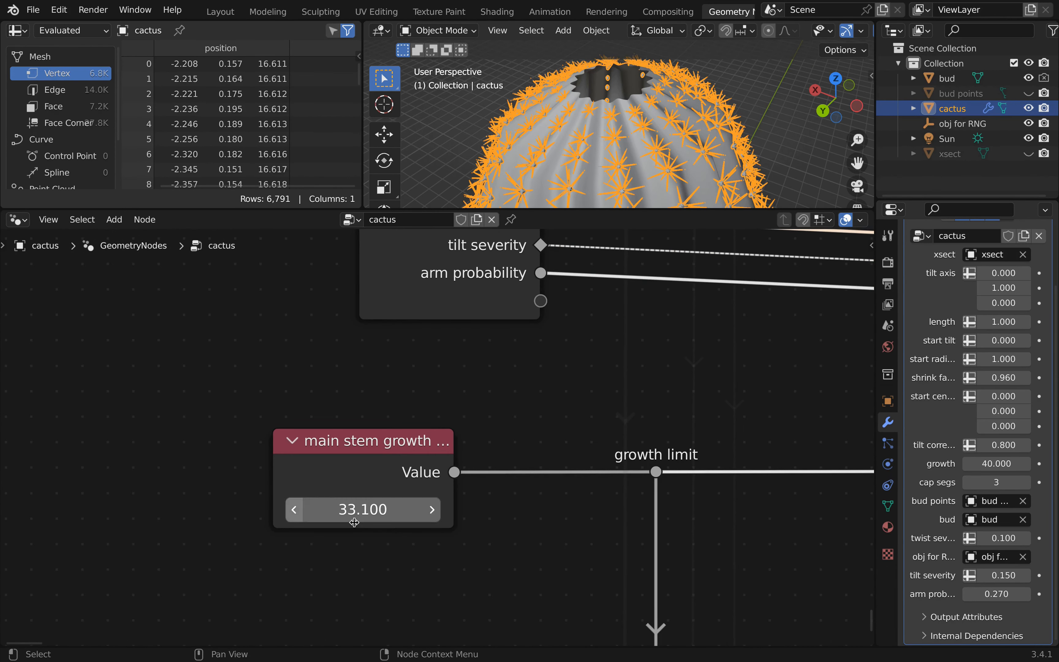
left_click(295, 511)
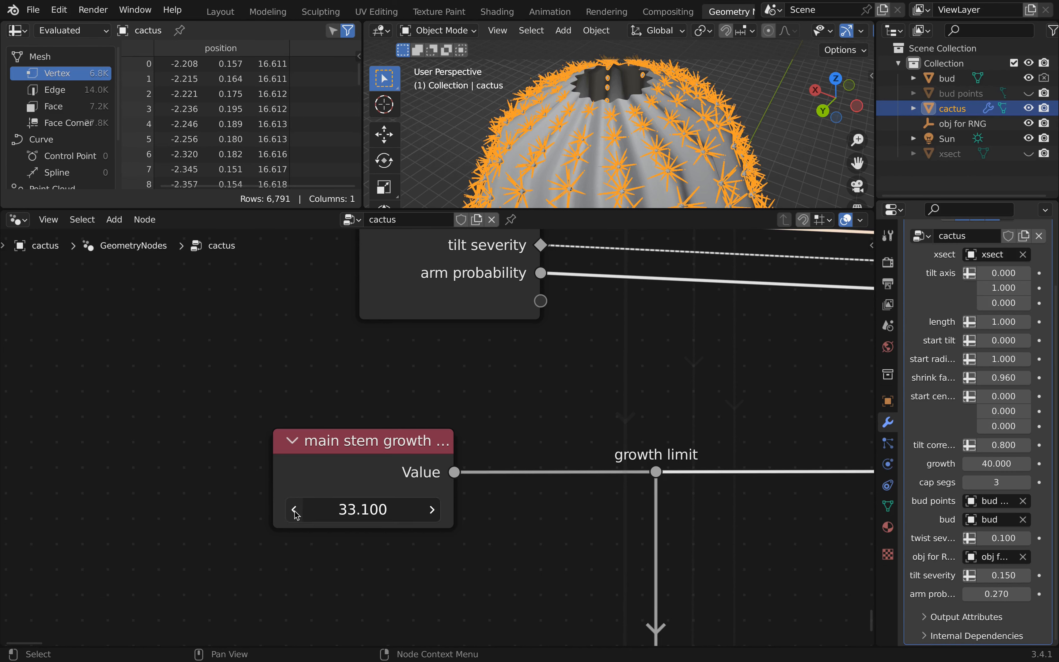
left_click(296, 511)
left_click(295, 511)
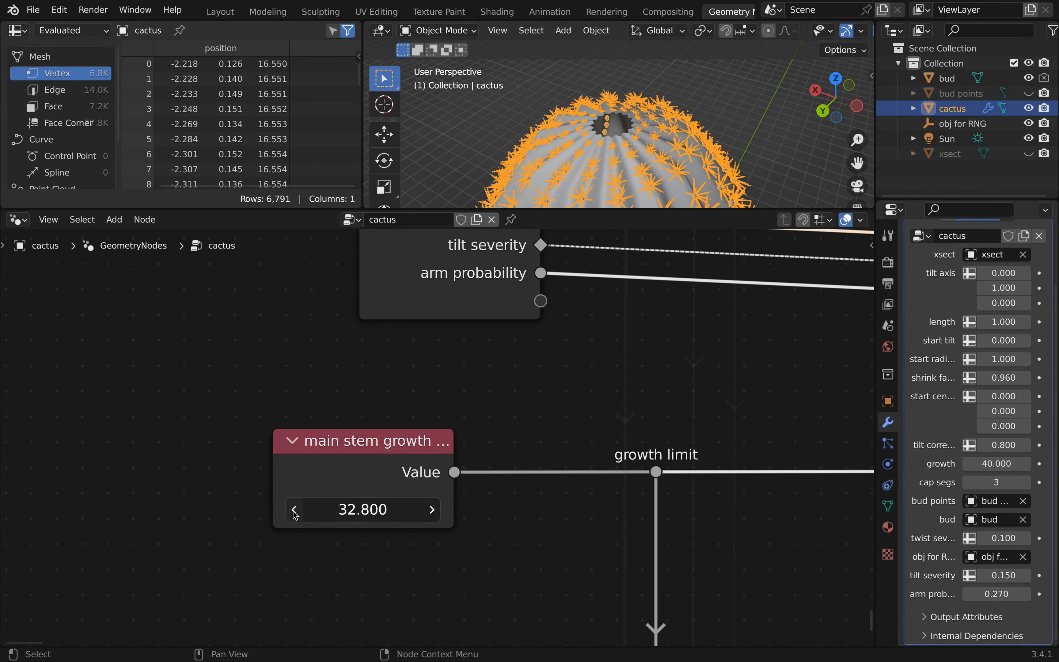
left_click(296, 511)
left_click(296, 511)
left_click(293, 510)
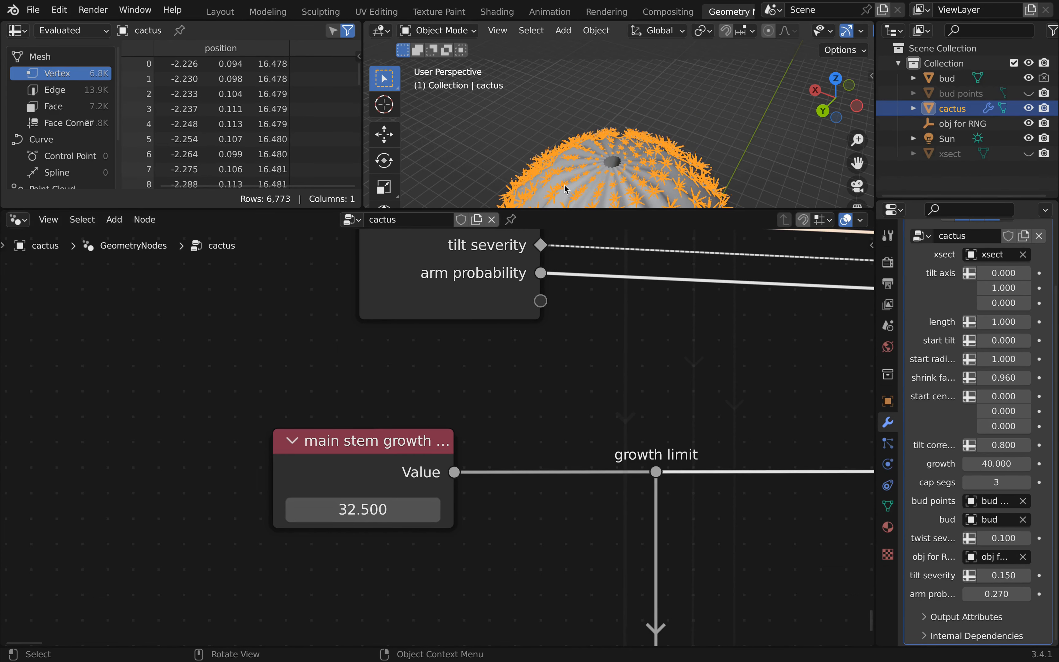
left_click(293, 510)
left_click(294, 510)
left_click(294, 510)
left_click(293, 516)
left_click(294, 516)
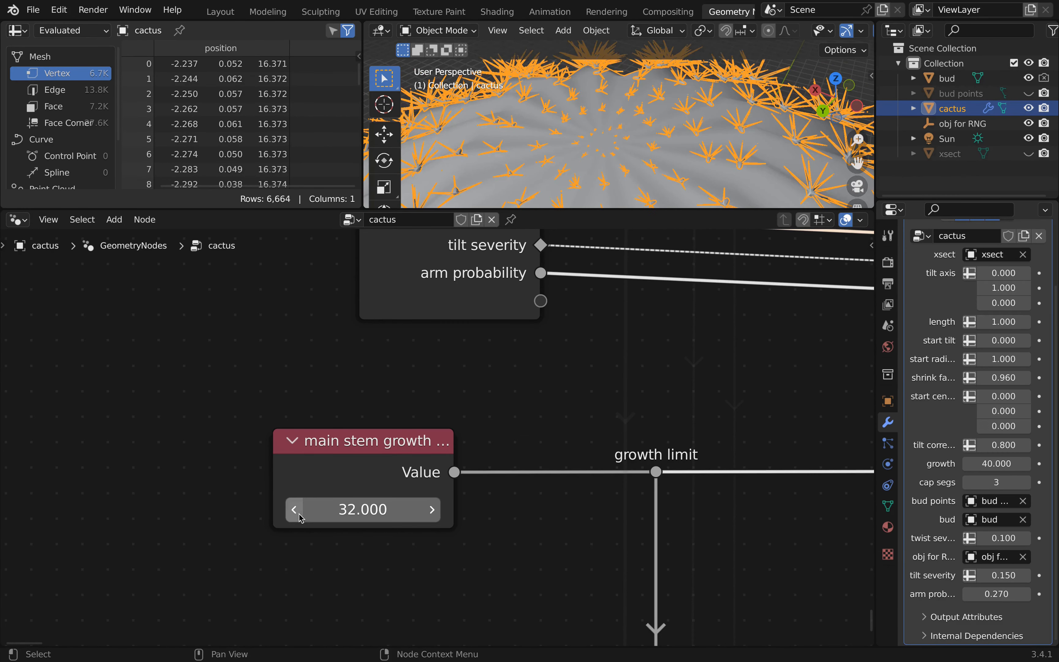
Open the Seg & Arm node group for editing from the top-level cactus node tree
scroll(638, 161, "down", 8)
middle_click_drag(637, 163, 633, 128)
scroll(633, 134, "down", 7)
middle_click_drag(631, 172, 633, 106, "shift")
scroll(543, 430, "down", 9)
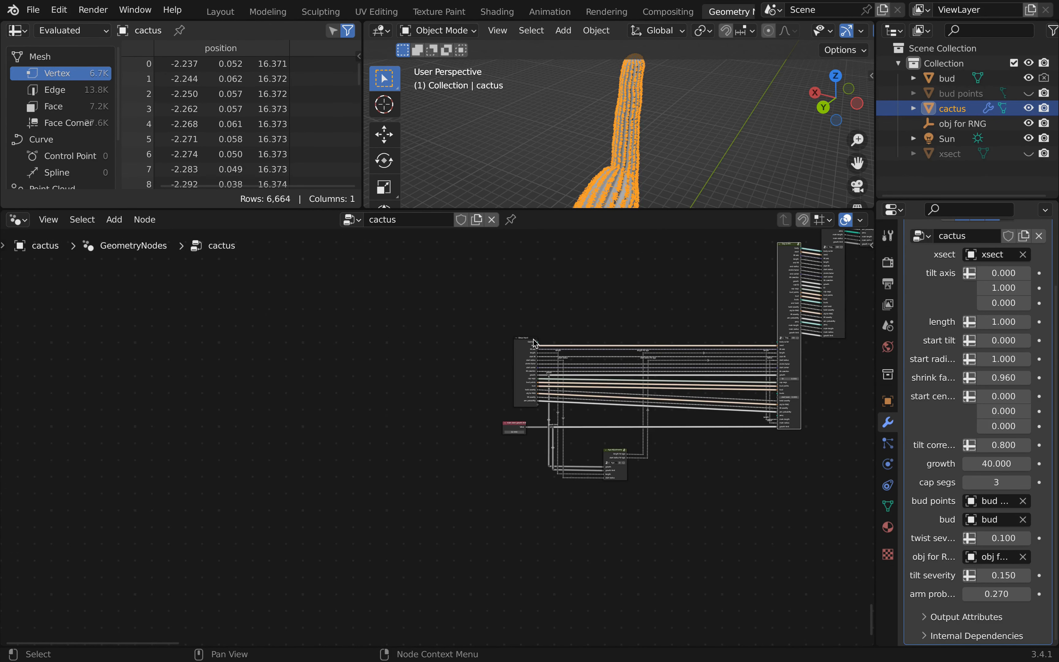
left_click(531, 342)
left_click(794, 248)
key("Tab")
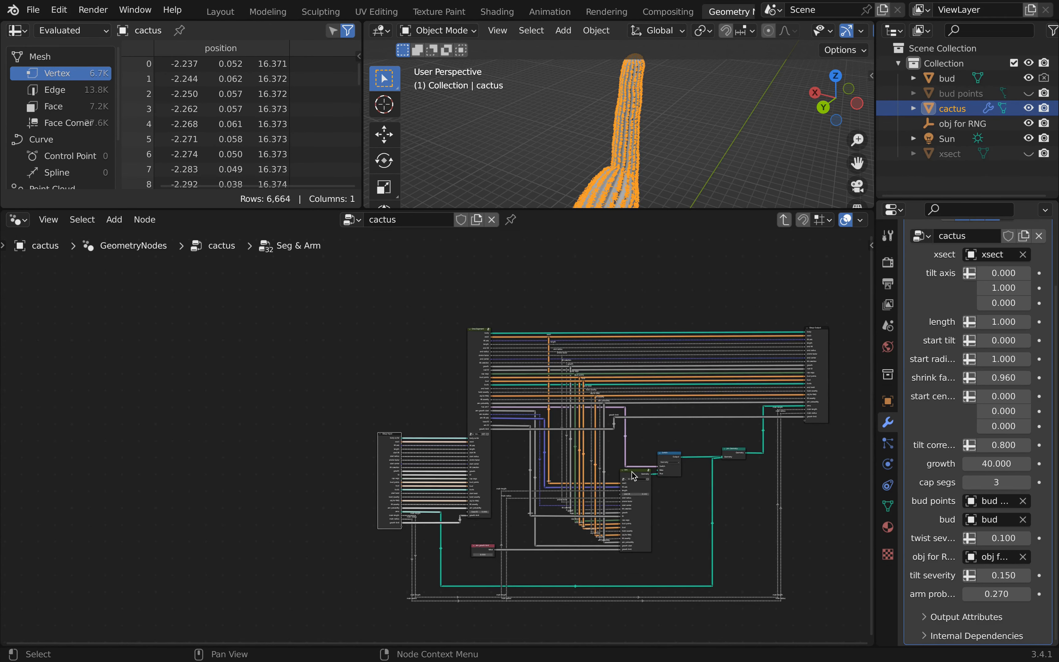
Locate the arm growth limit node and set the cactus's growth to 100
scroll(486, 560, "up", 9)
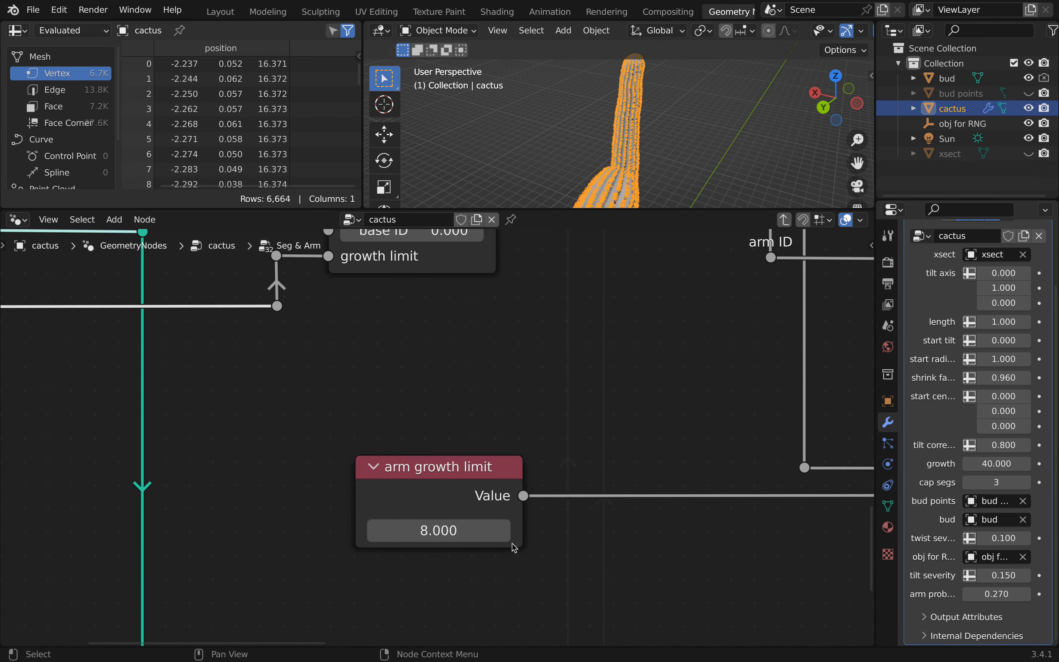
middle_click_drag(636, 152, 656, 140)
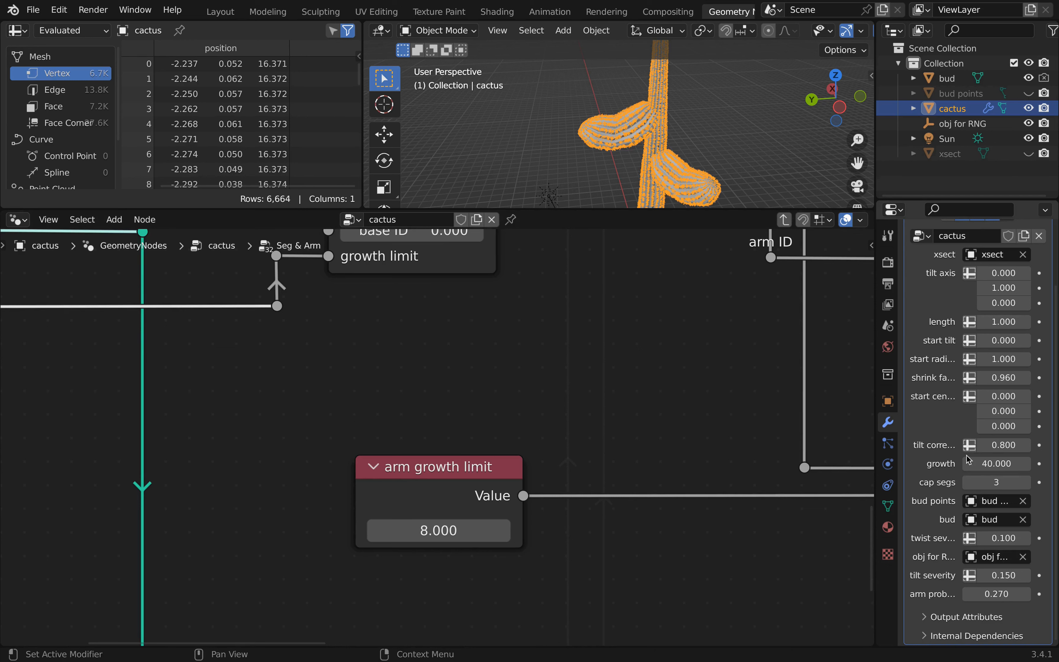
left_click(988, 465)
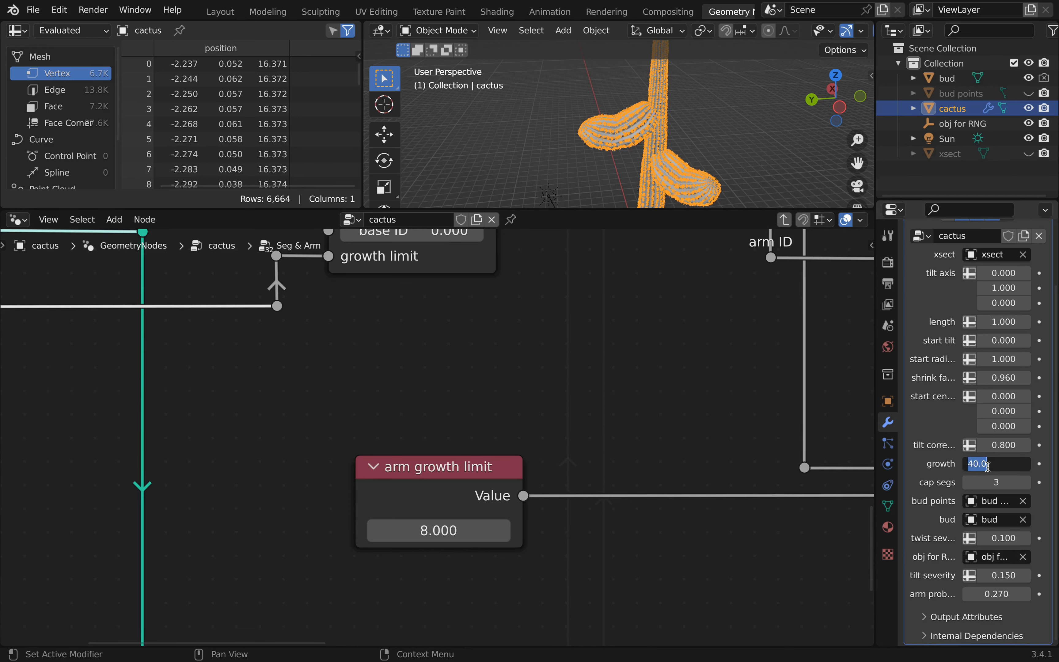
type("100")
key("Return")
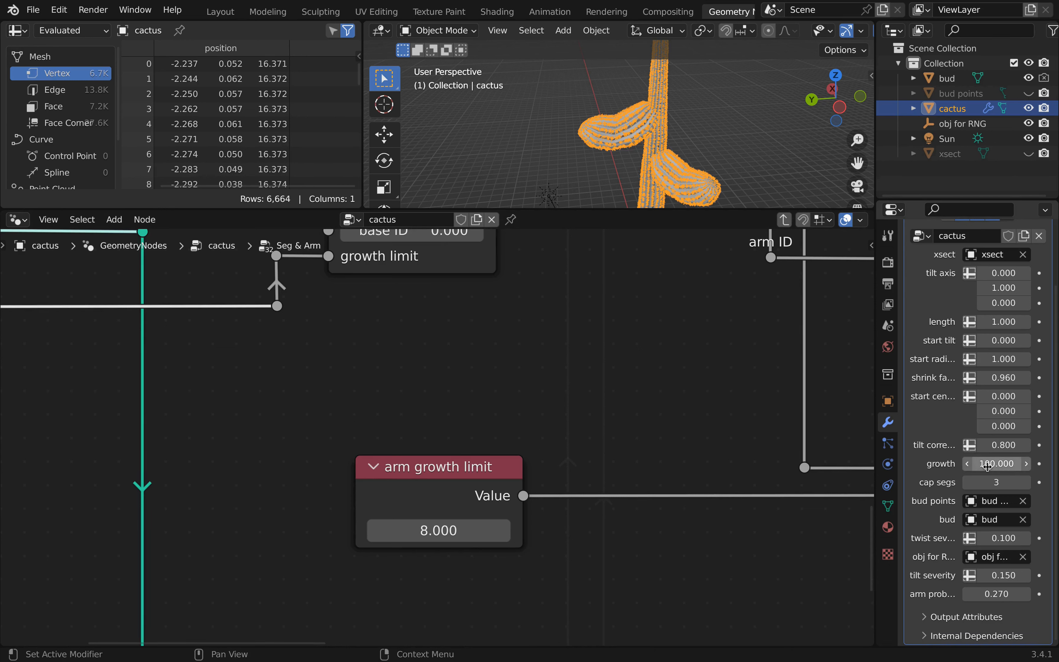
Set the arm growth limit value in the Seg & Arm group to 16
left_click(448, 533)
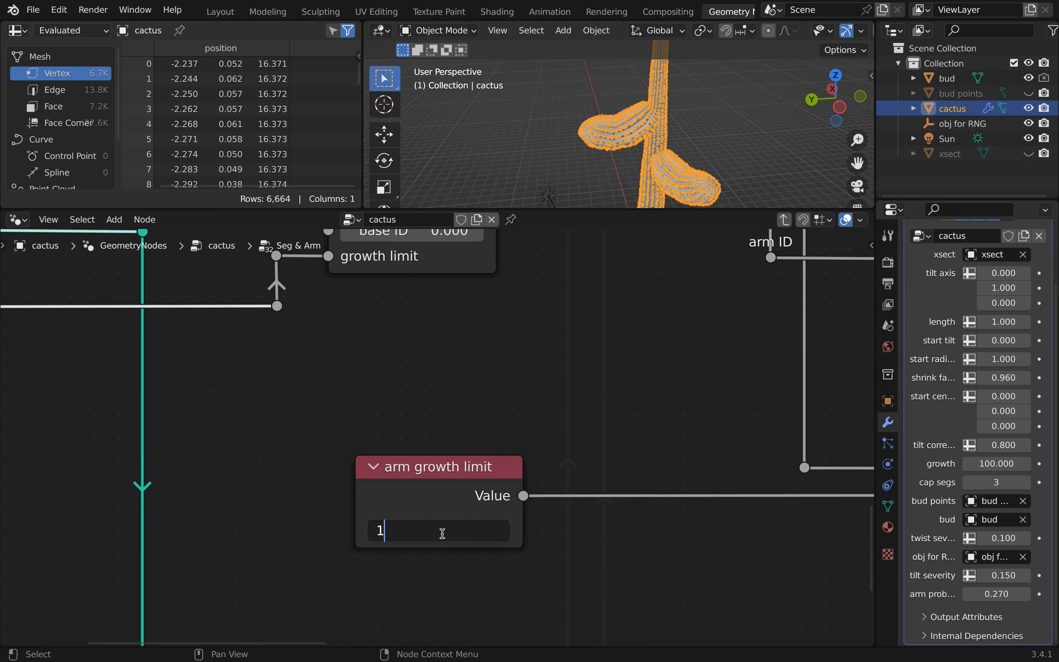
key("Return")
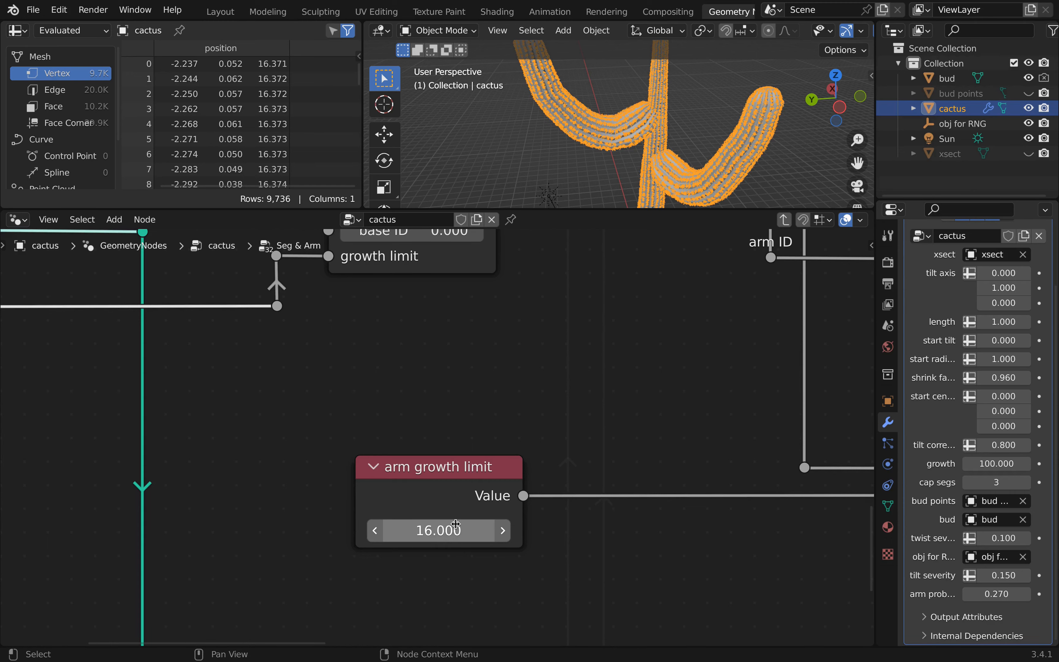
scroll(485, 487, "down", 2)
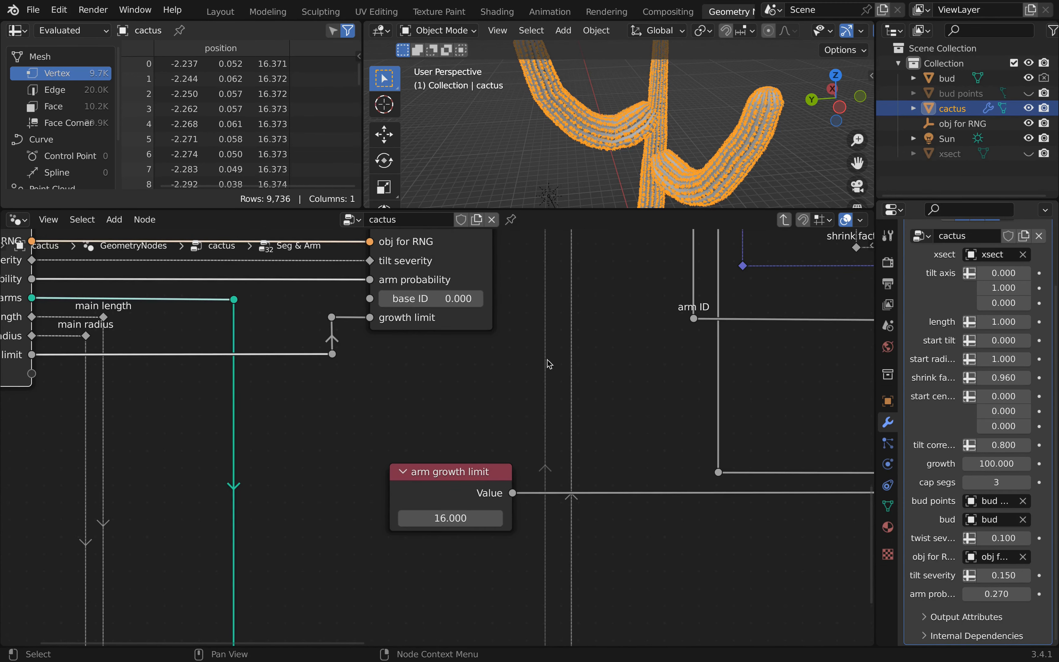
scroll(647, 170, "down", 5)
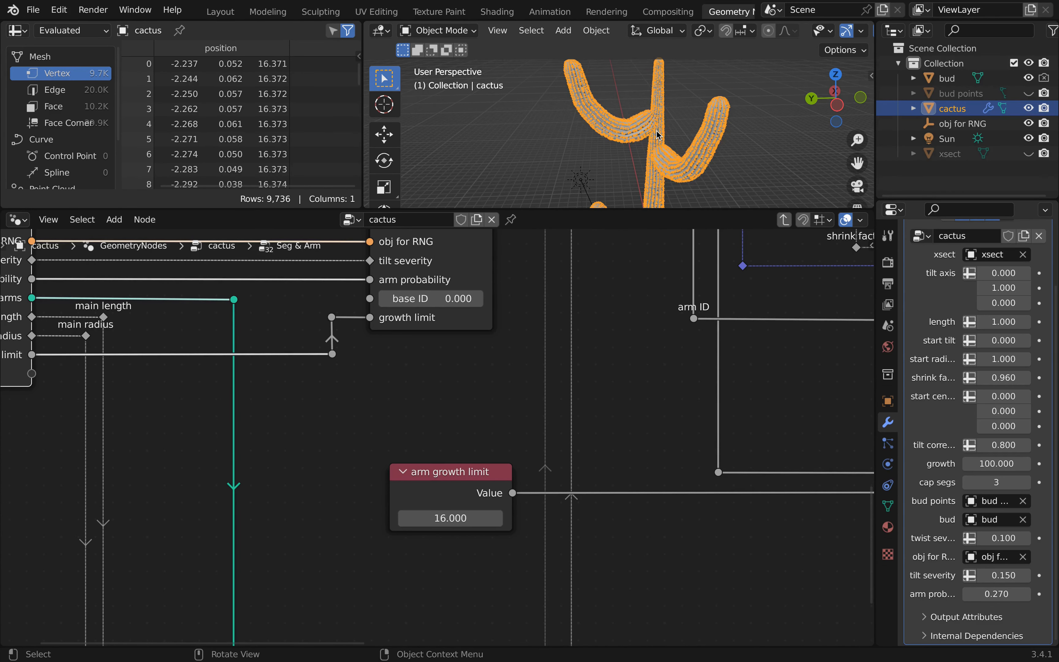
Examine an arm's tip up close while trying an arm growth limit of 16.1, and restore the limit to 16
scroll(663, 131, "up", 8)
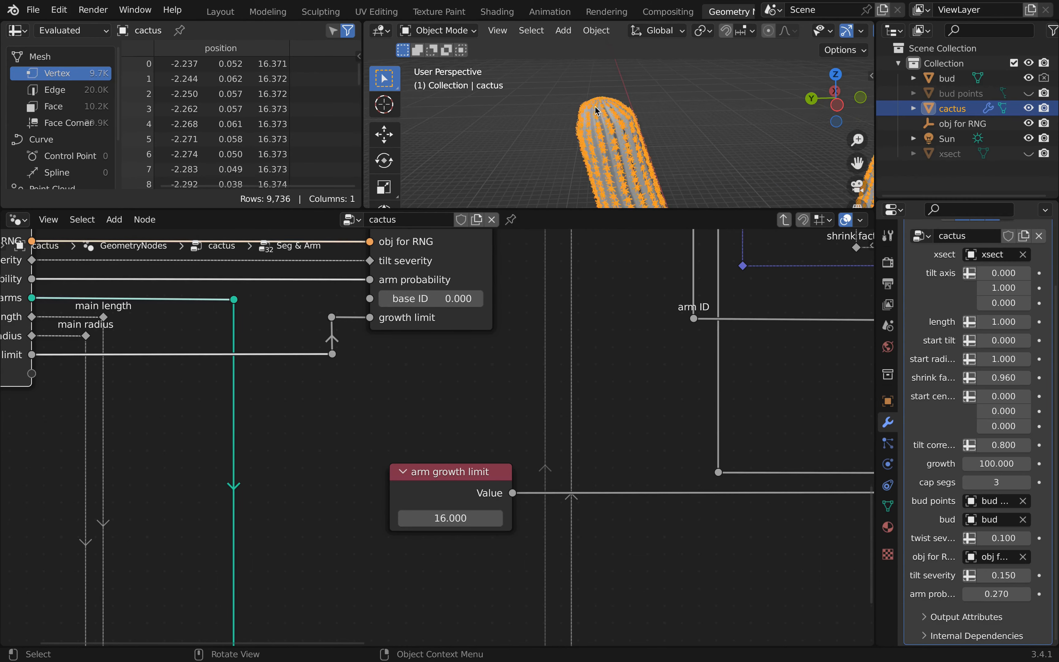
middle_click_drag(602, 106, 628, 129)
middle_click_drag(643, 83, 613, 119, "shift")
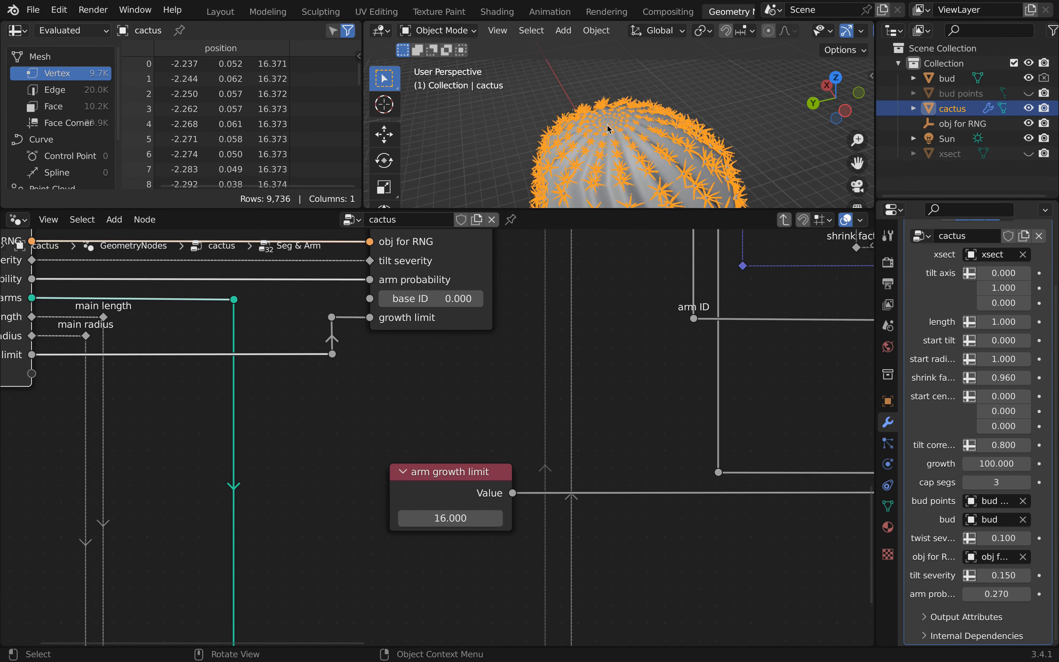
scroll(613, 120, "up", 6)
scroll(615, 120, "up", 5)
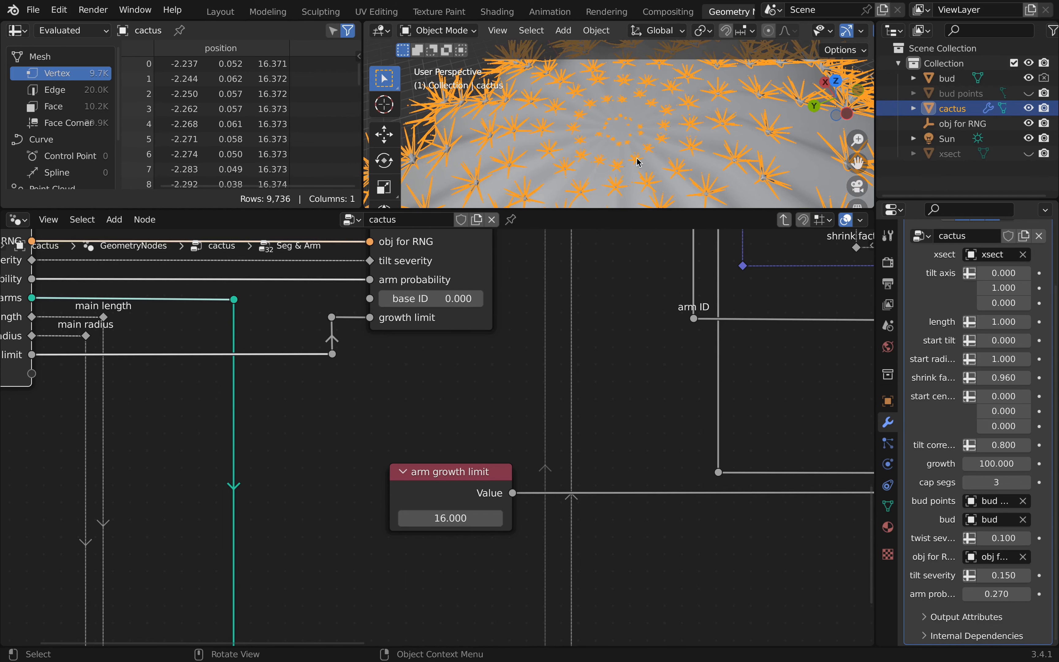
left_click(497, 518)
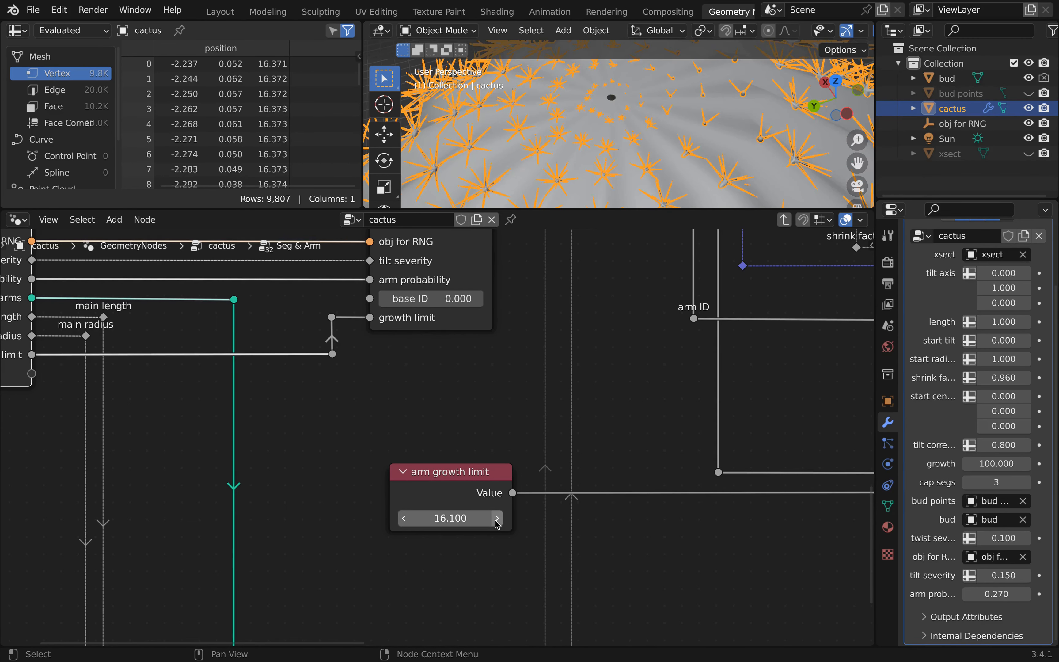
left_click(403, 520)
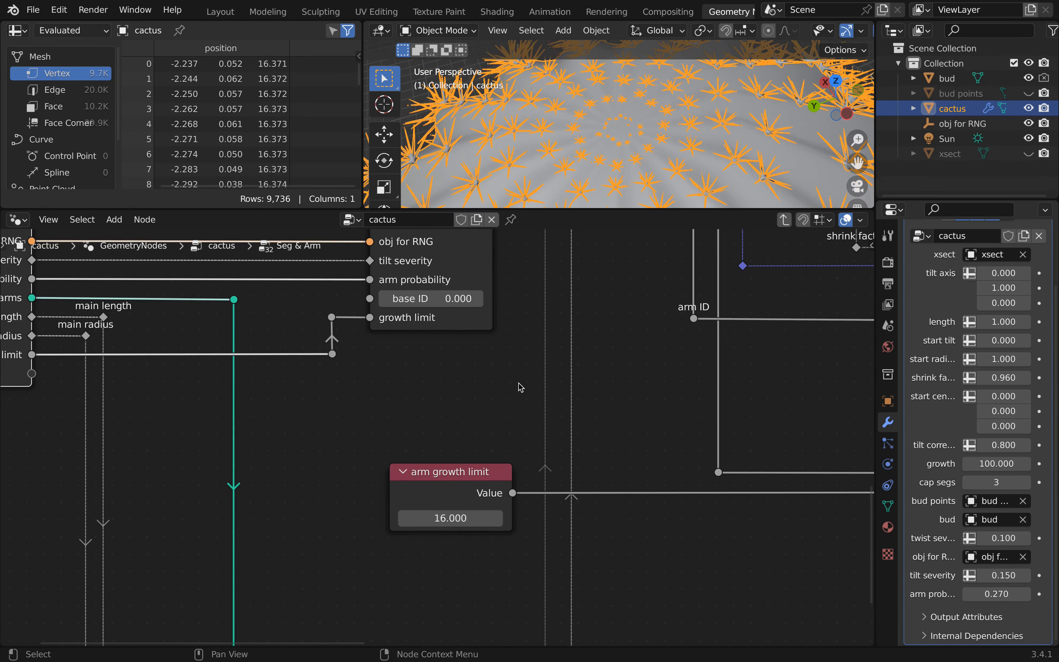
Switch to the Layout workspace and examine the overall shape of the whole cactus and its arms
scroll(522, 390, "down", 6)
left_click(220, 11)
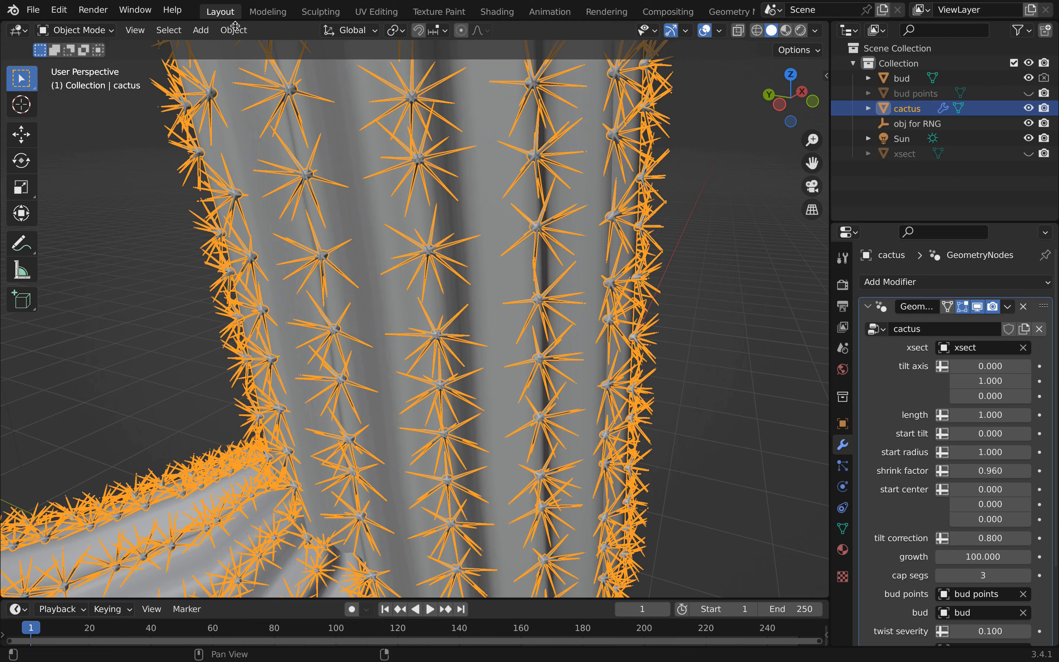
scroll(517, 350, "down", 8)
middle_click_drag(517, 349, 478, 285)
scroll(496, 333, "down", 5)
scroll(481, 273, "up", 2)
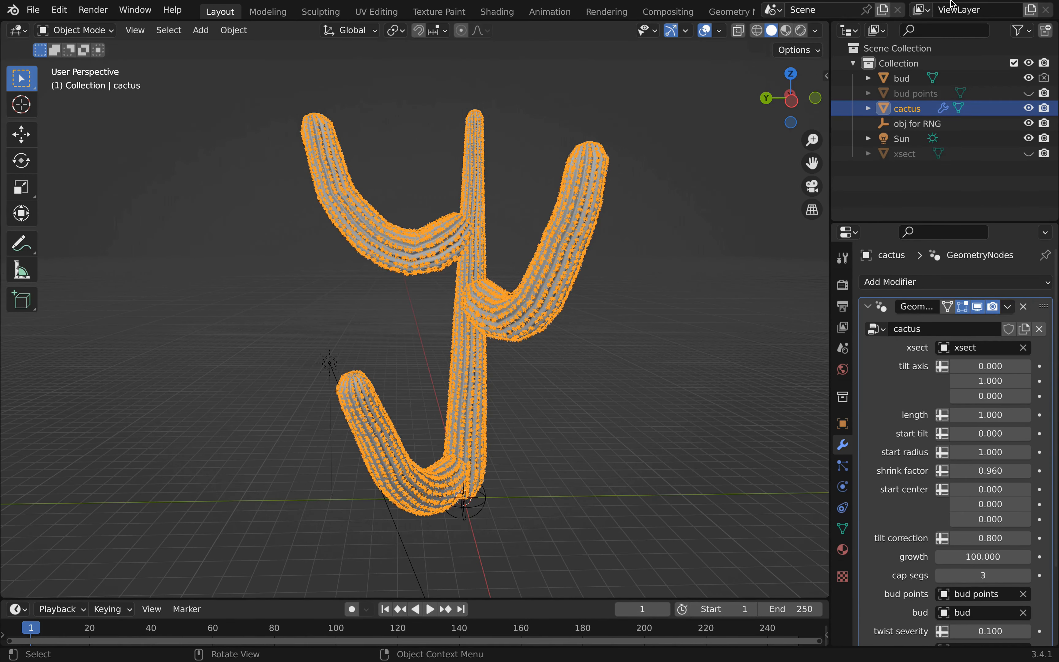
Return to the Geometry Nodes workspace and select the main length and main radius reroutes below the arm growth limit node
left_click(728, 13)
scroll(591, 309, "down", 5)
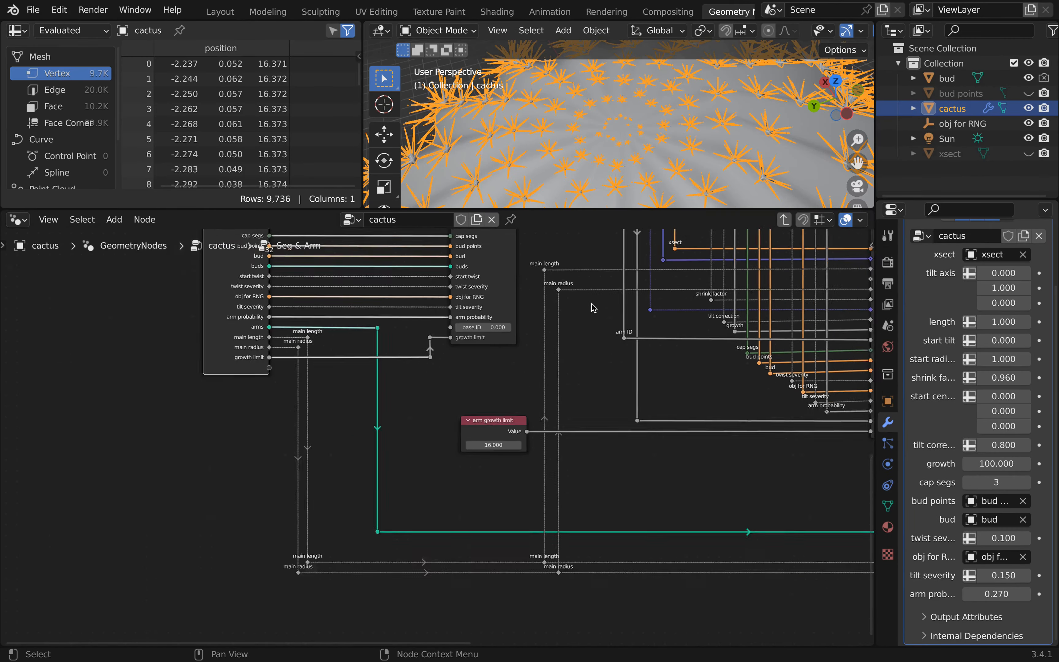
scroll(543, 417, "down", 2)
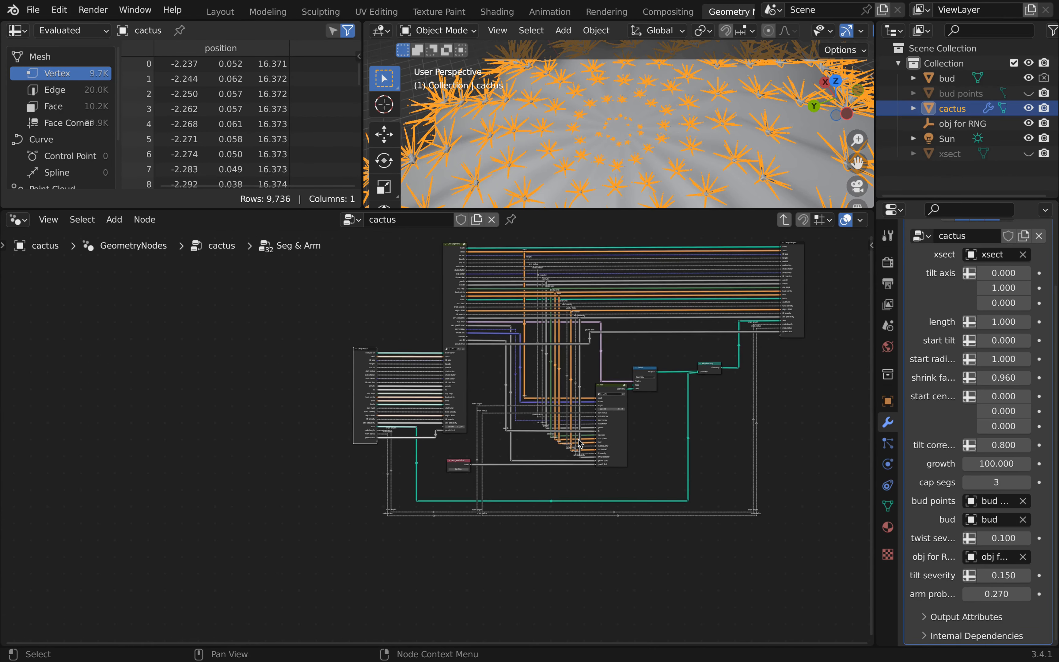
scroll(578, 416, "down", 3, "shift")
scroll(491, 461, "up", 5)
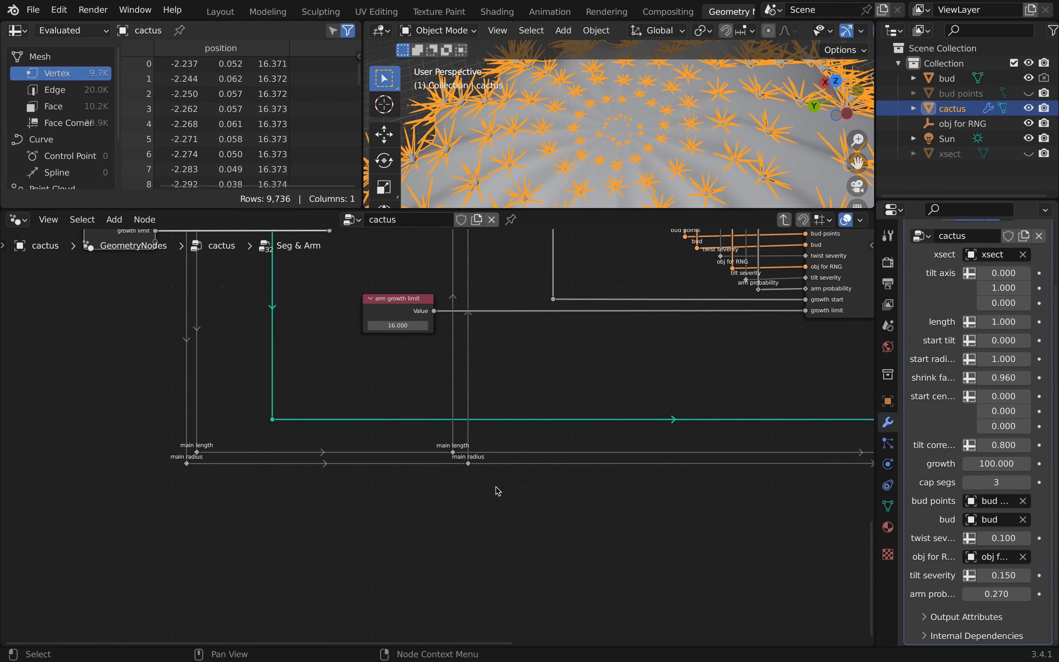
scroll(508, 487, "up", 2)
left_click_drag(513, 485, 404, 415)
scroll(477, 438, "down", 2)
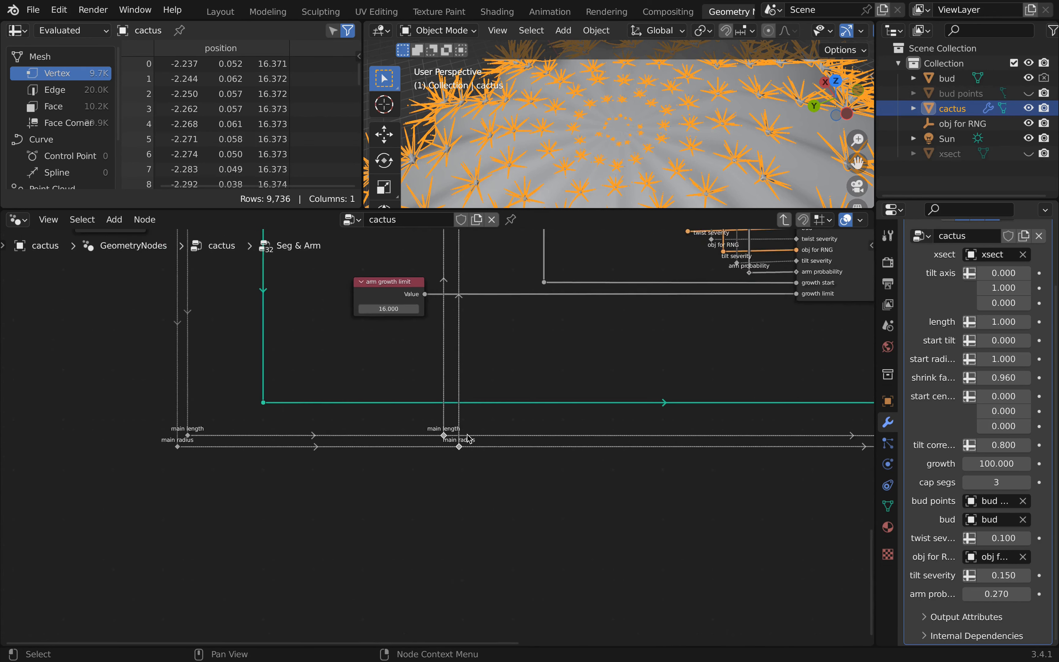
Move the Group Input and One Segment nodes, with the reroutes around them, farther left along X to make room before the Arm node
scroll(467, 435, "down", 5)
middle_click_drag(504, 394, 423, 512, "shift")
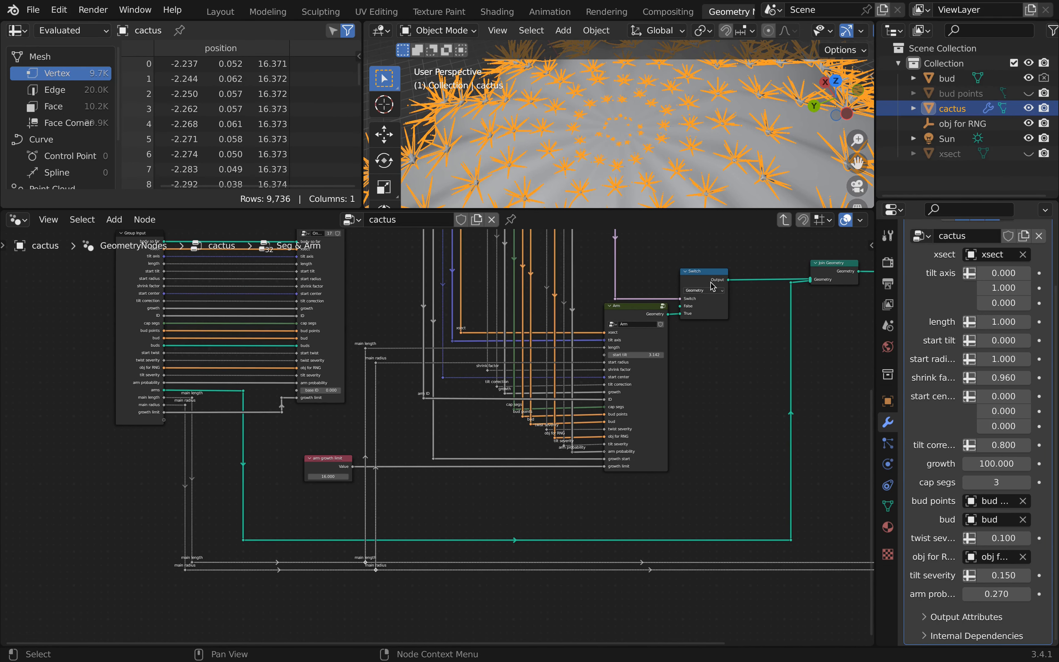
scroll(670, 401, "down", 3)
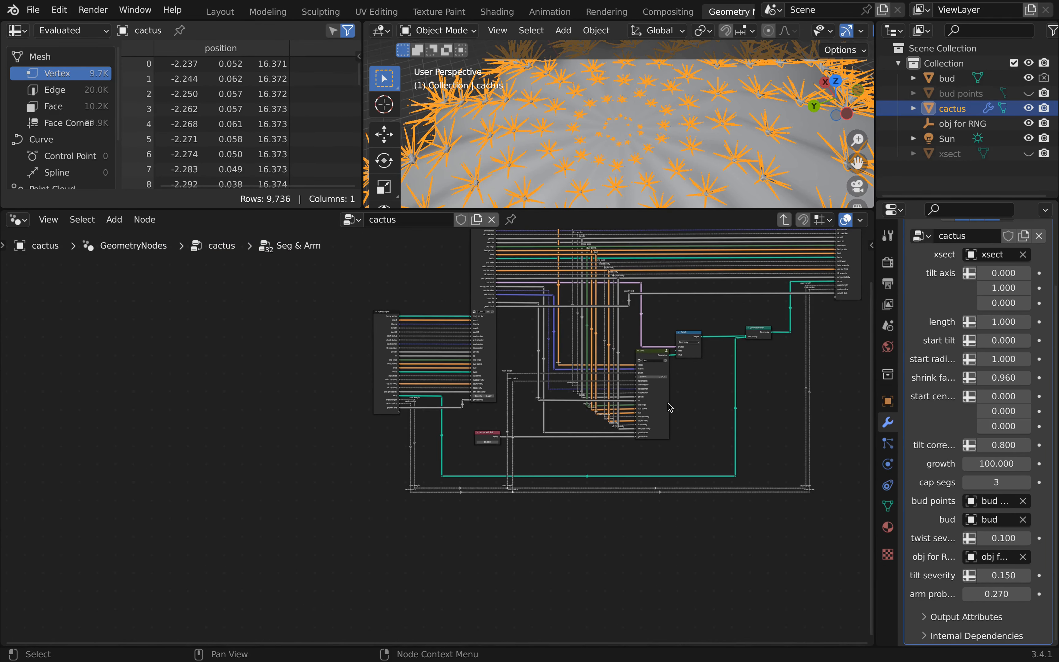
scroll(539, 360, "down", 1)
middle_click_drag(511, 360, 633, 353, "shift")
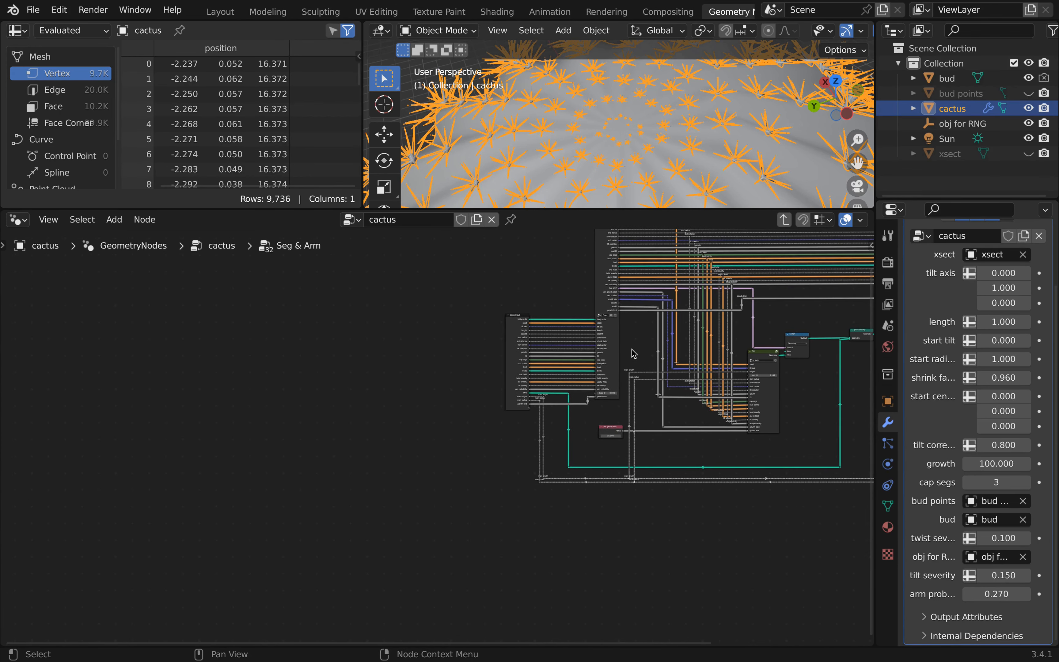
scroll(628, 375, "up", 2)
scroll(630, 403, "down", 2)
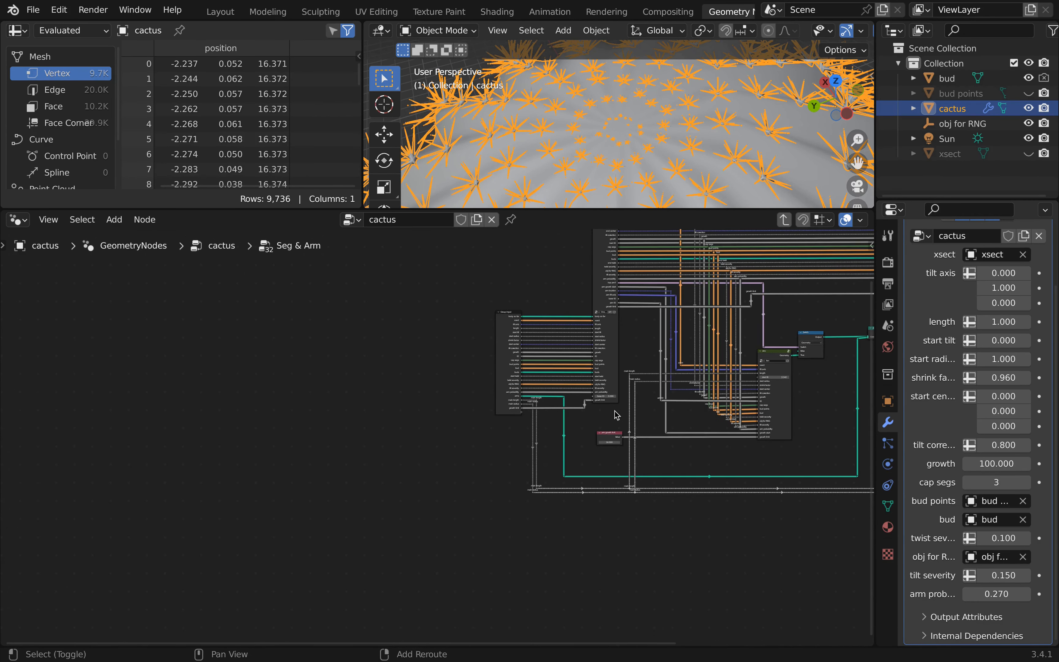
middle_click_drag(615, 412, 643, 447)
left_click_drag(644, 446, 495, 395)
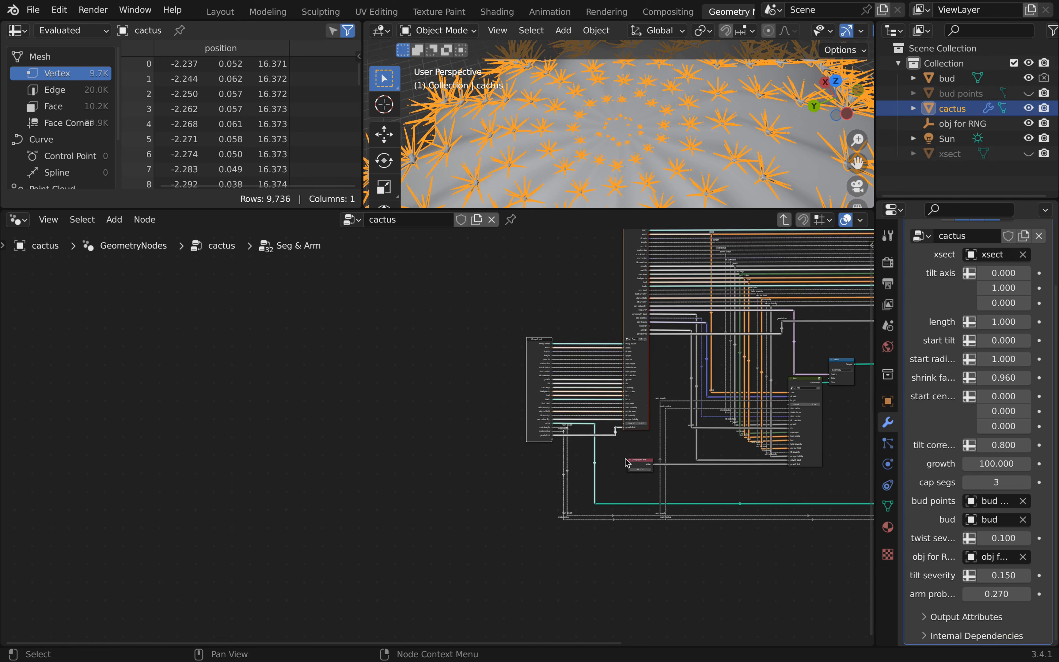
key("g")
key("x")
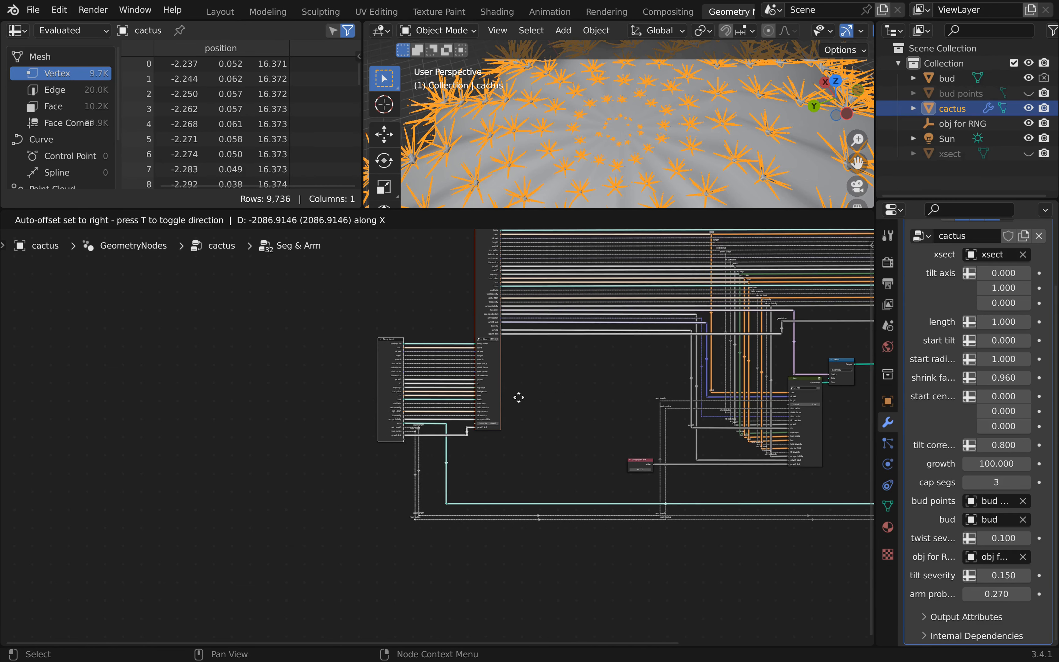
left_click(517, 400)
Move the main length and main radius reroutes beside the arm growth limit node left along X, close to the One Segment node
left_click(632, 413)
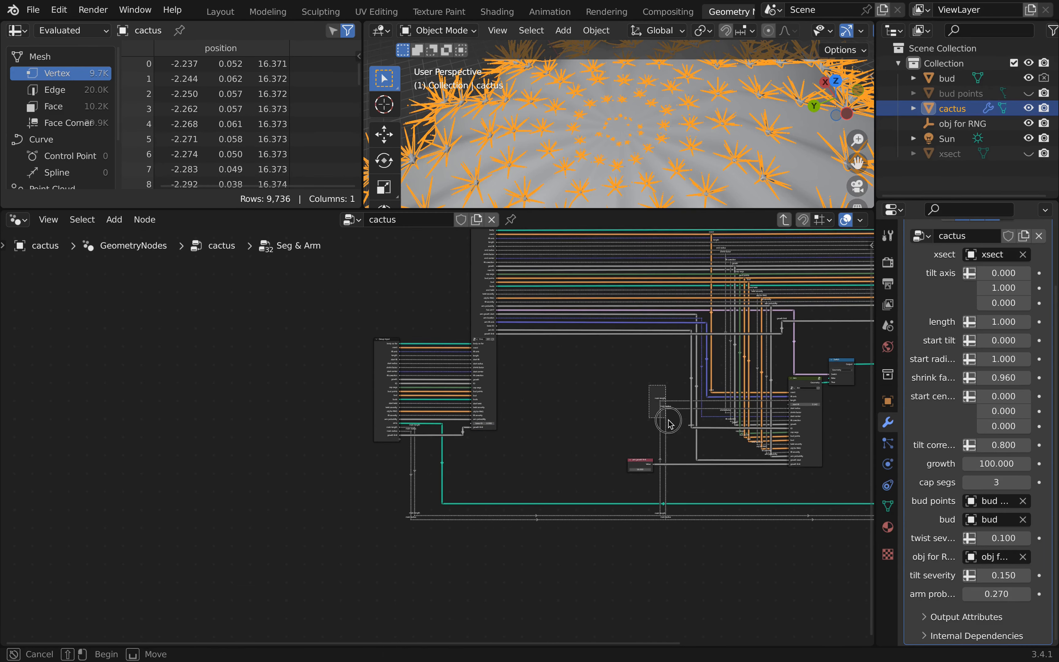
left_click_drag(685, 489, 642, 546, "shift")
key("g")
key("x")
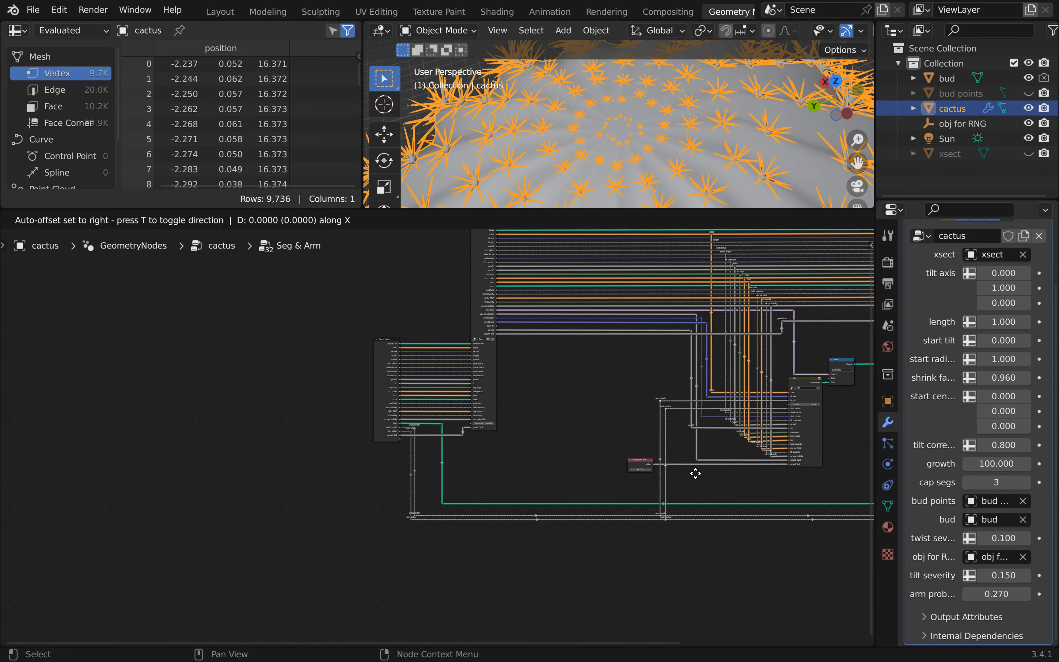
left_click(544, 475)
left_click(550, 352)
Insert reroutes on the length and end radius links coming out of the One Segment node
scroll(549, 358, "up", 4)
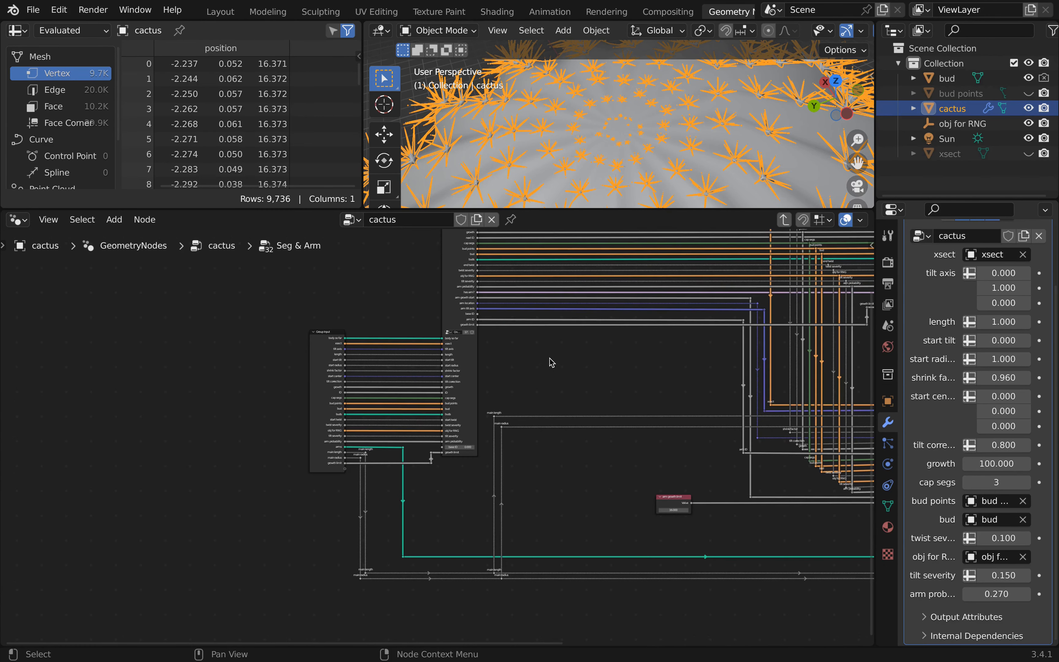
middle_click_drag(549, 358, 543, 435, "shift")
scroll(532, 421, "up", 1)
scroll(534, 427, "up", 1)
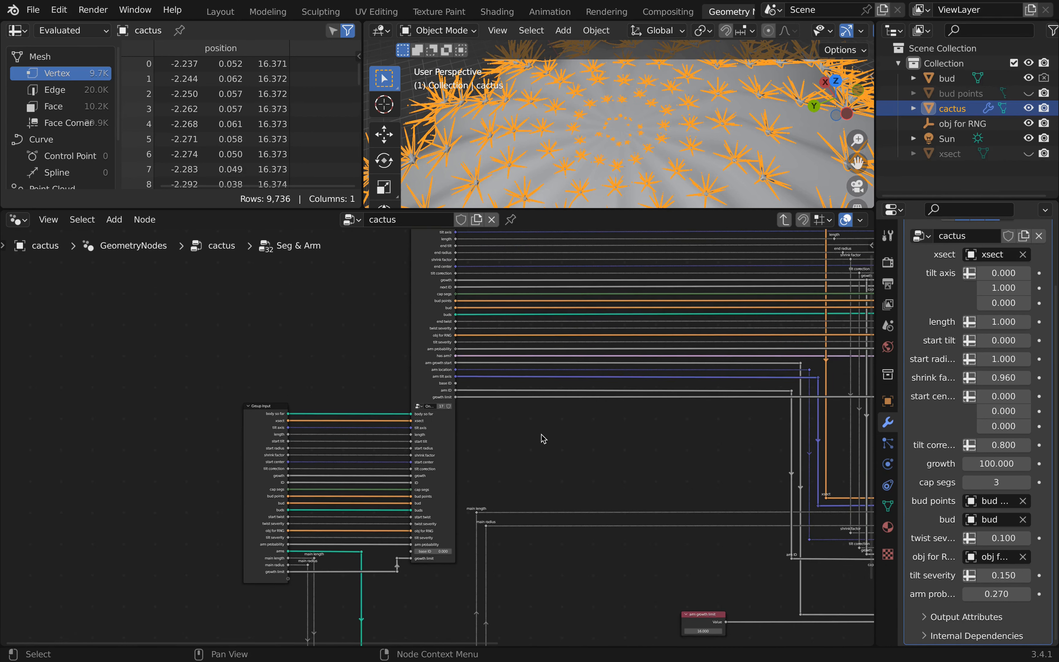
scroll(540, 435, "down", 1)
scroll(524, 430, "up", 2)
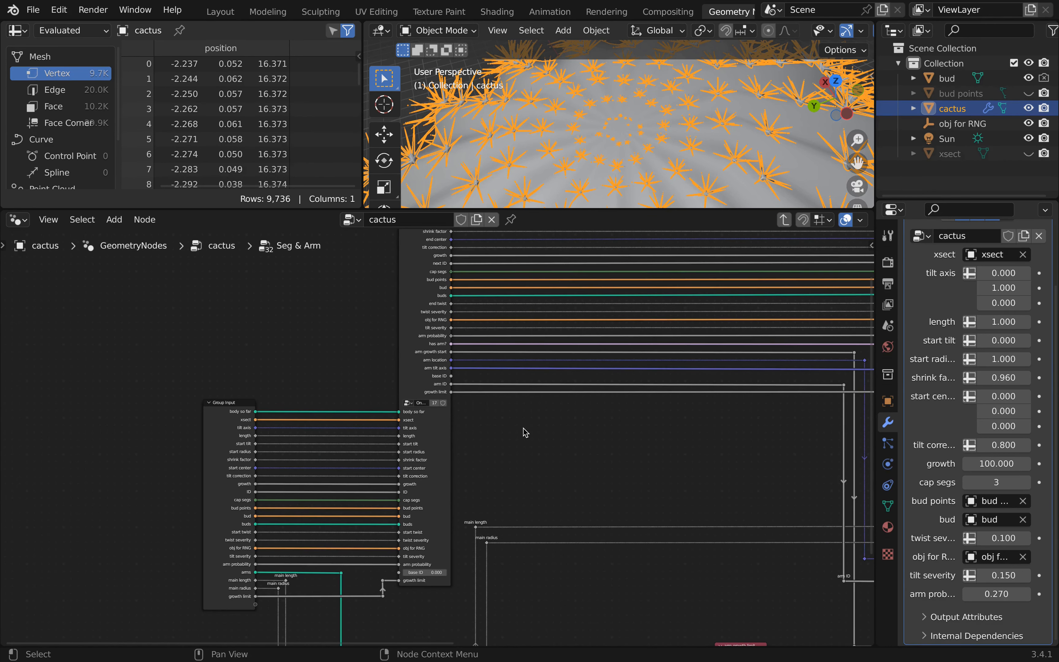
scroll(541, 432, "down", 3)
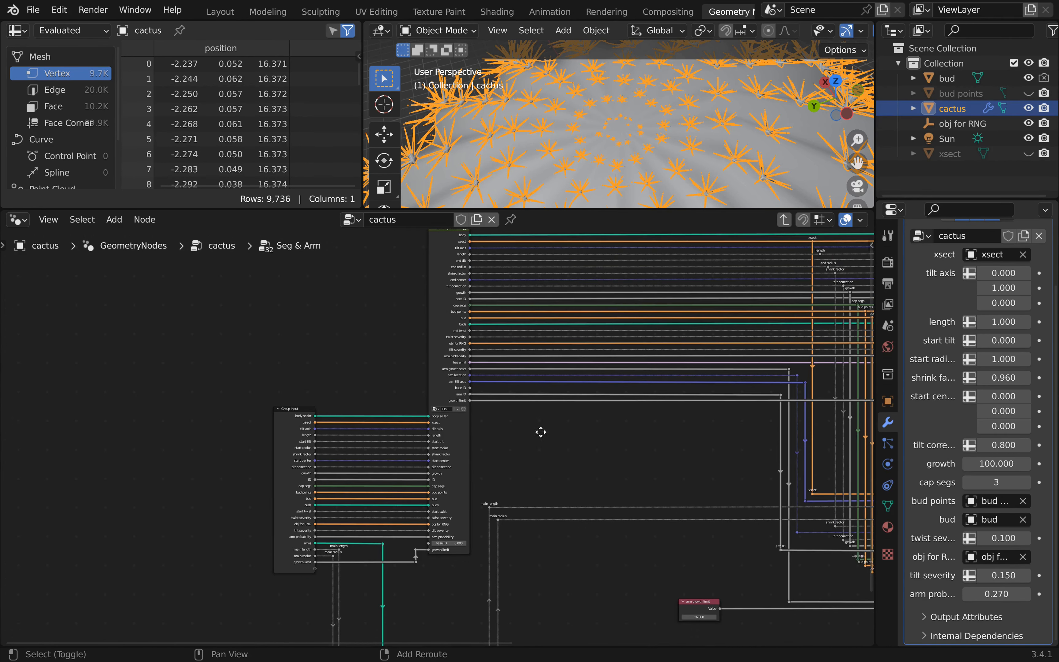
scroll(540, 429, "up", 2, "shift")
scroll(505, 348, "up", 5)
scroll(496, 455, "down", 1)
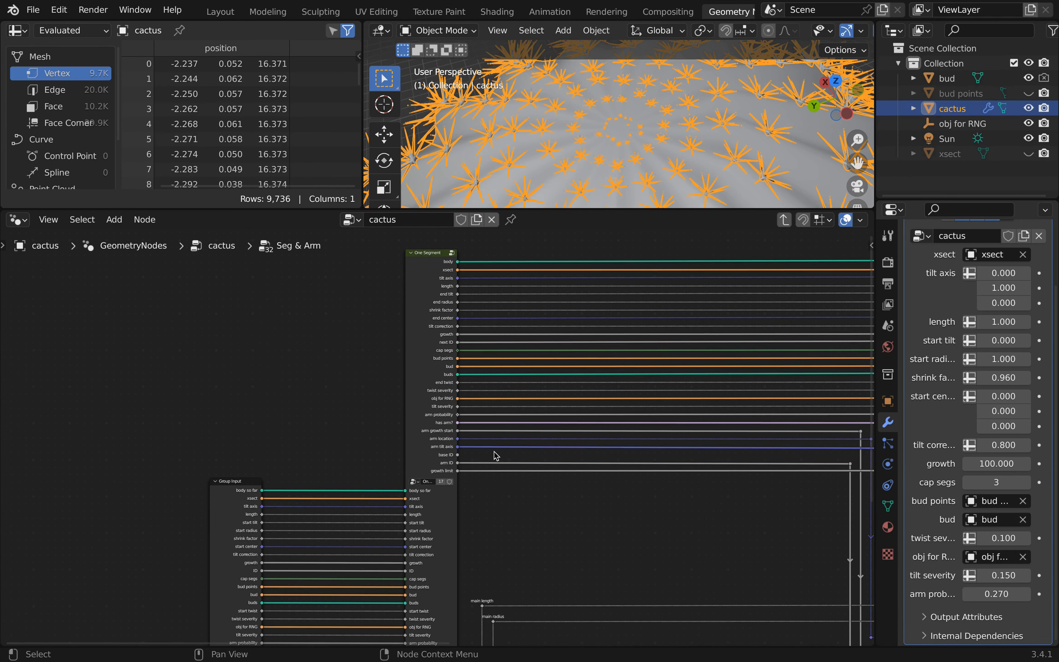
scroll(547, 569, "down", 2, "shift")
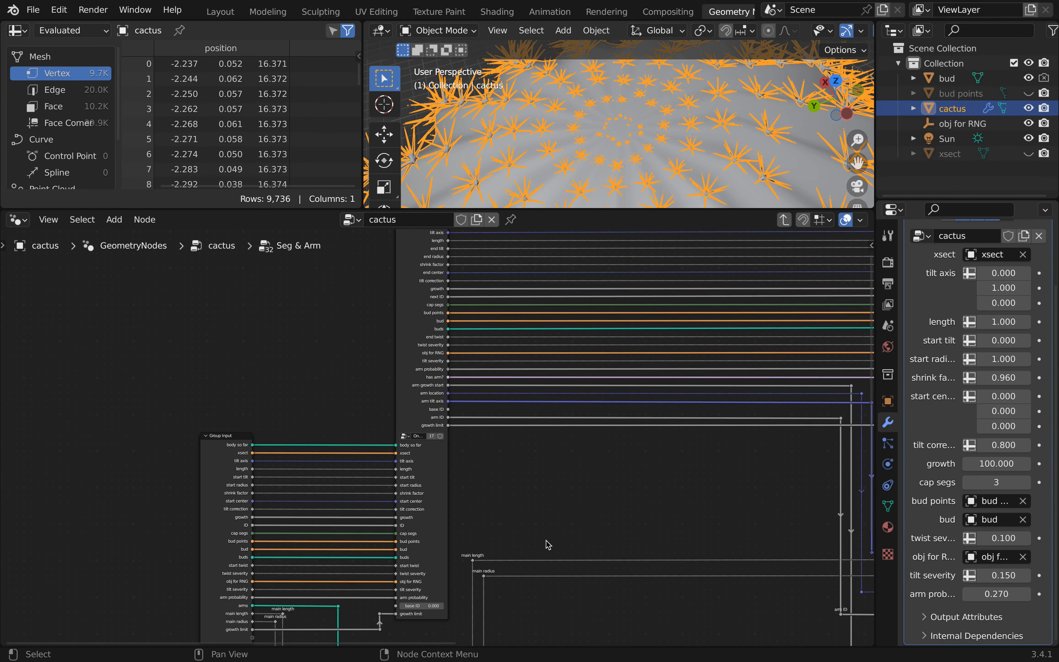
scroll(561, 460, "up", 2, "shift")
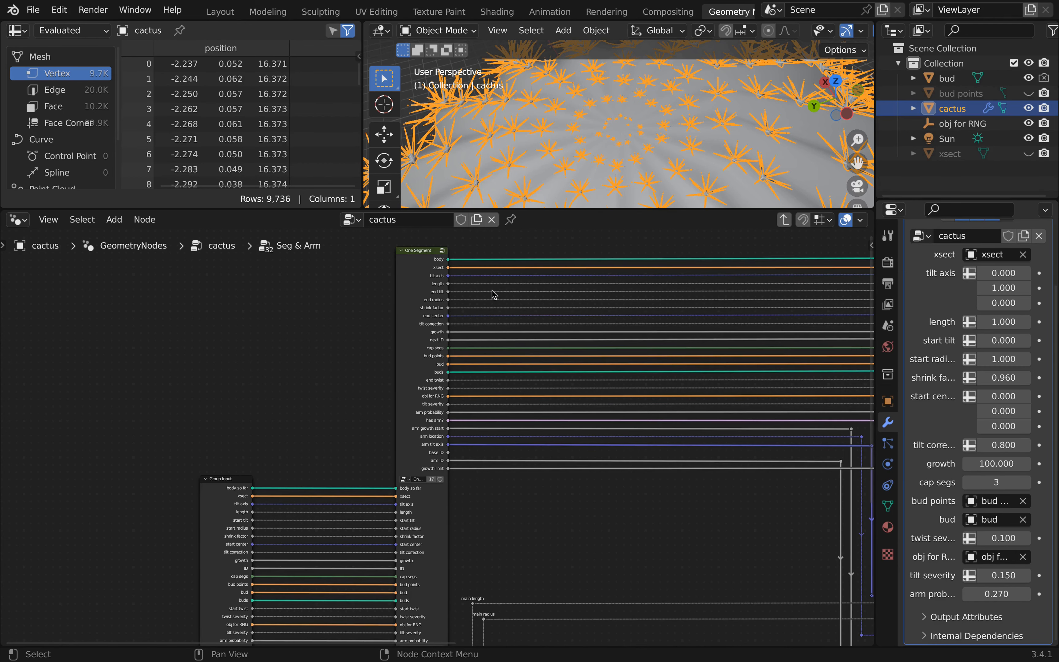
scroll(494, 294, "up", 1)
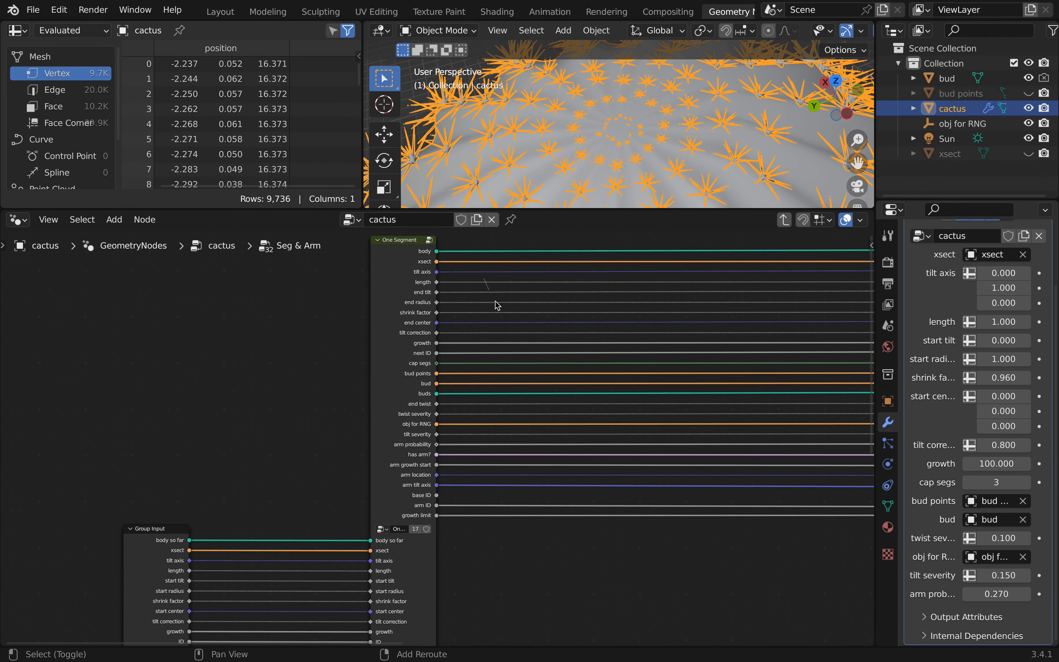
right_click_drag(497, 305, 509, 314, "shift")
left_click_drag(478, 277, 515, 313)
middle_click_drag(534, 299, 504, 268)
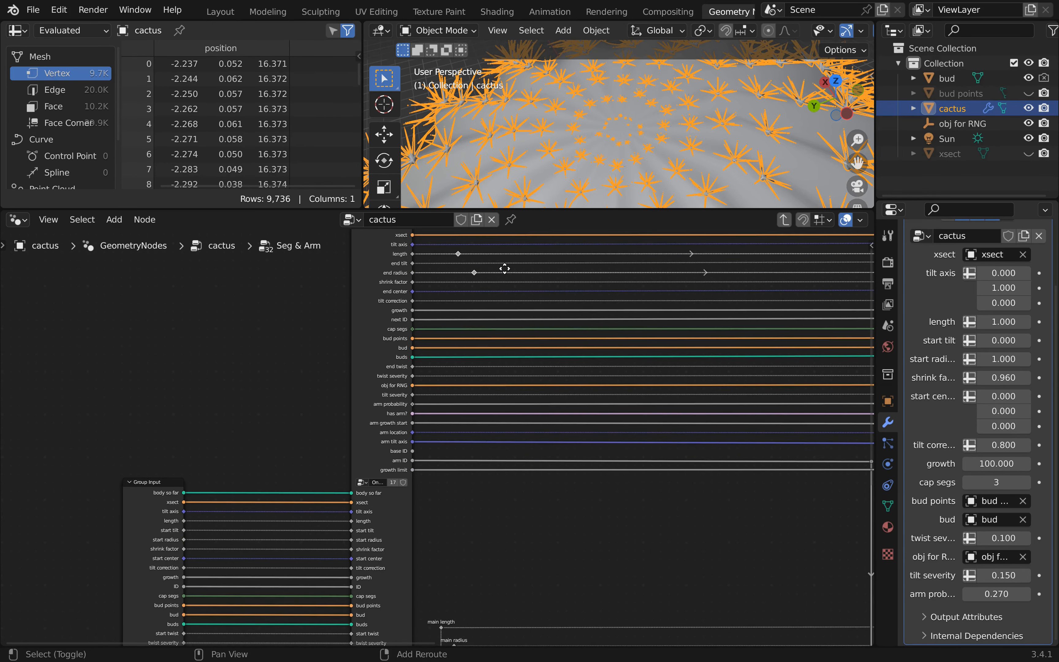
Duplicate the two new reroutes below the One Segment outputs and link the length and end radius reroutes to the copies
key("shift+d")
left_click(503, 518)
left_click_drag(457, 253, 456, 504)
left_click_drag(473, 272, 472, 525)
Label the two lower reroutes "length" and "end radius"
middle_click_drag(438, 497, 353, 316)
left_click(372, 327)
key("F2")
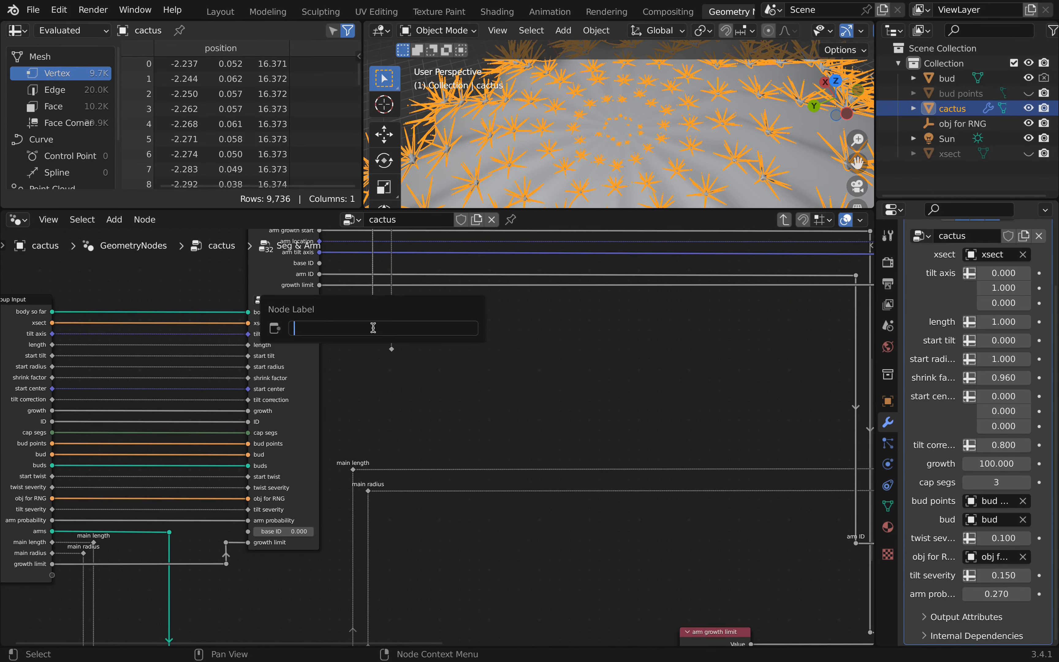
type("length")
key("Return")
left_click(392, 349)
key("F2")
type("end radius")
key("Return")
Add a Mix node near the length and end radius reroutes and collapse it
scroll(374, 331, "down", 5)
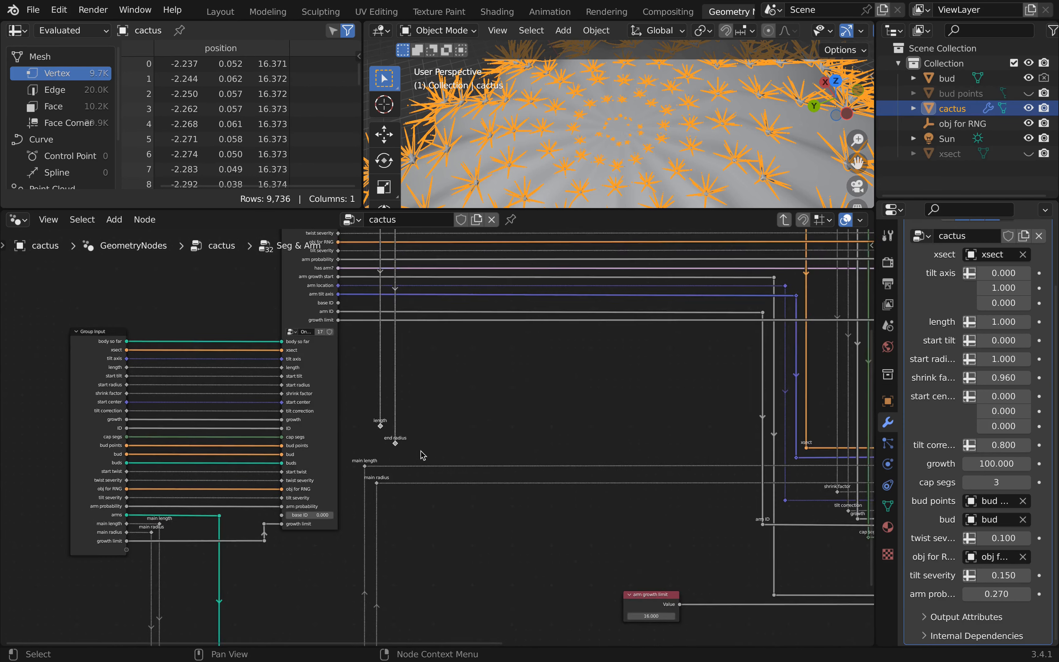
scroll(399, 312, "up", 7)
middle_click_drag(399, 312, 397, 362)
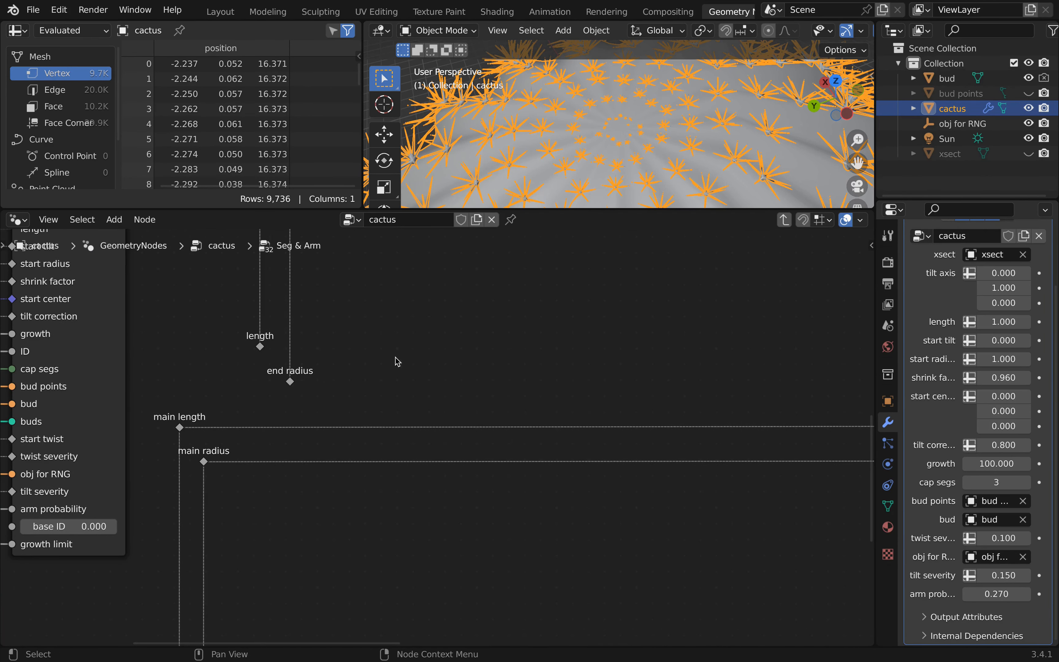
key("shift+a")
type("mix")
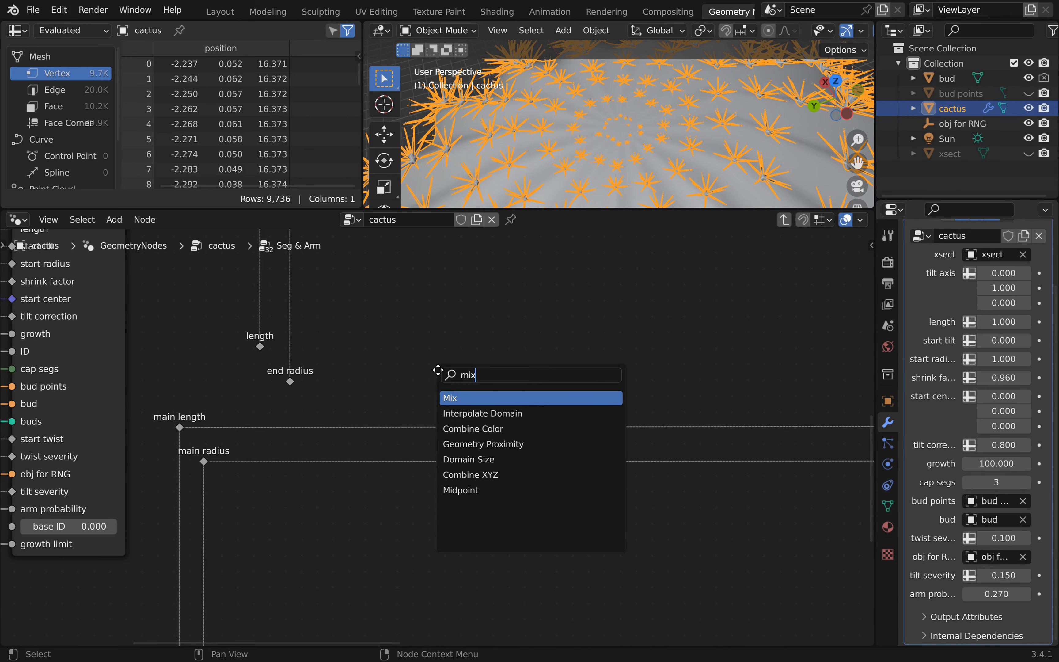
key("Return")
left_click(457, 291)
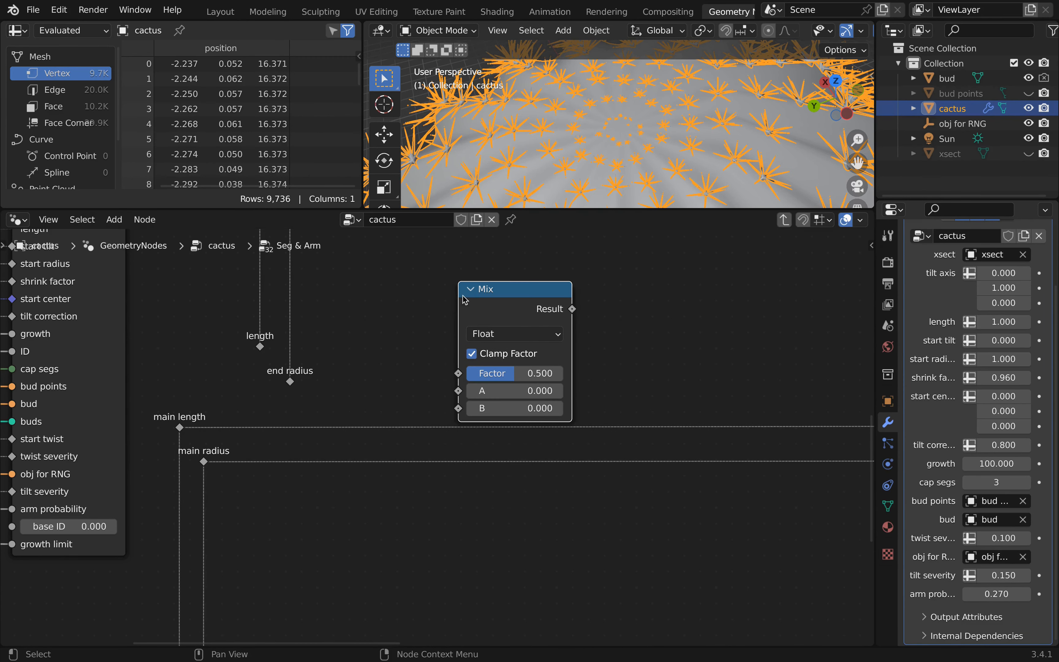
key("h")
Insert the collapsed Mix node into the main length link and place a duplicate of it on the main radius link
scroll(532, 331, "down", 2)
middle_click_drag(533, 331, 483, 319)
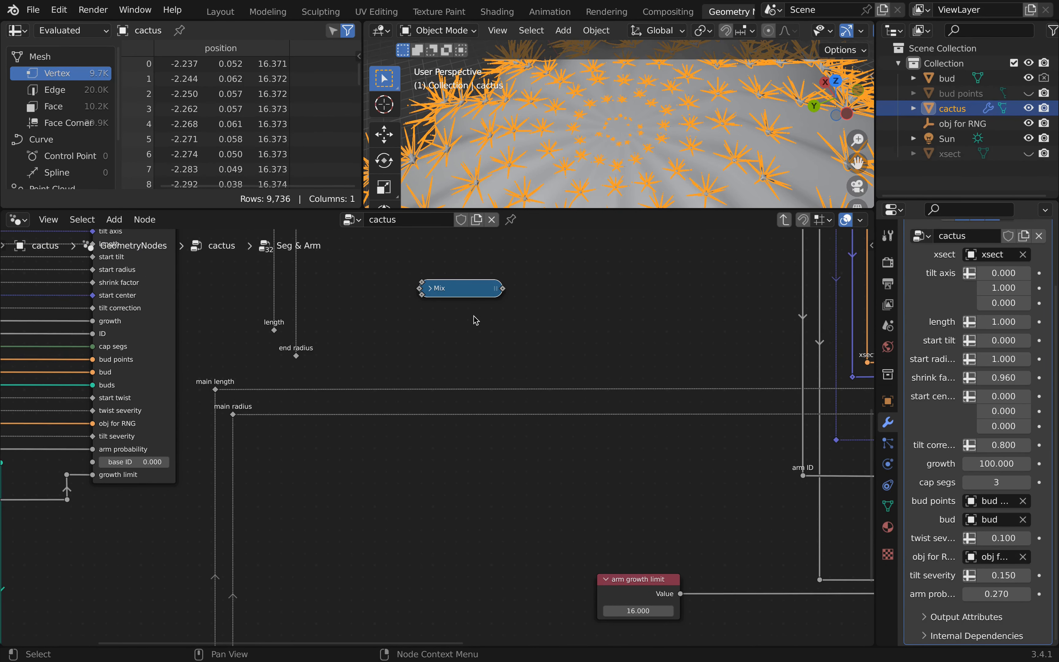
key("g")
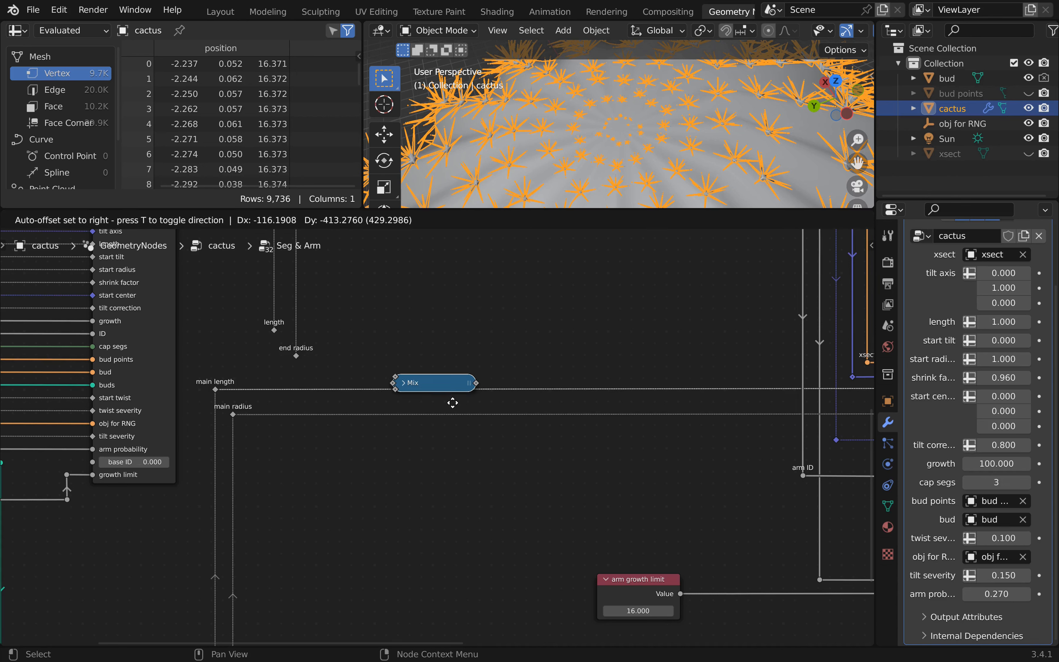
left_click(431, 405)
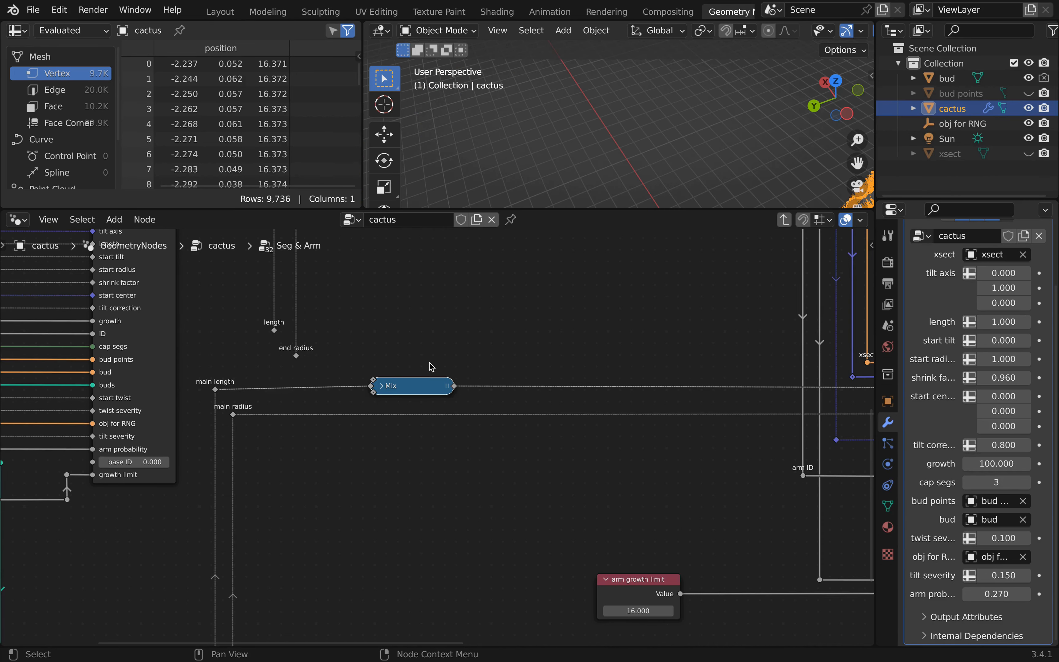
key("shift+d")
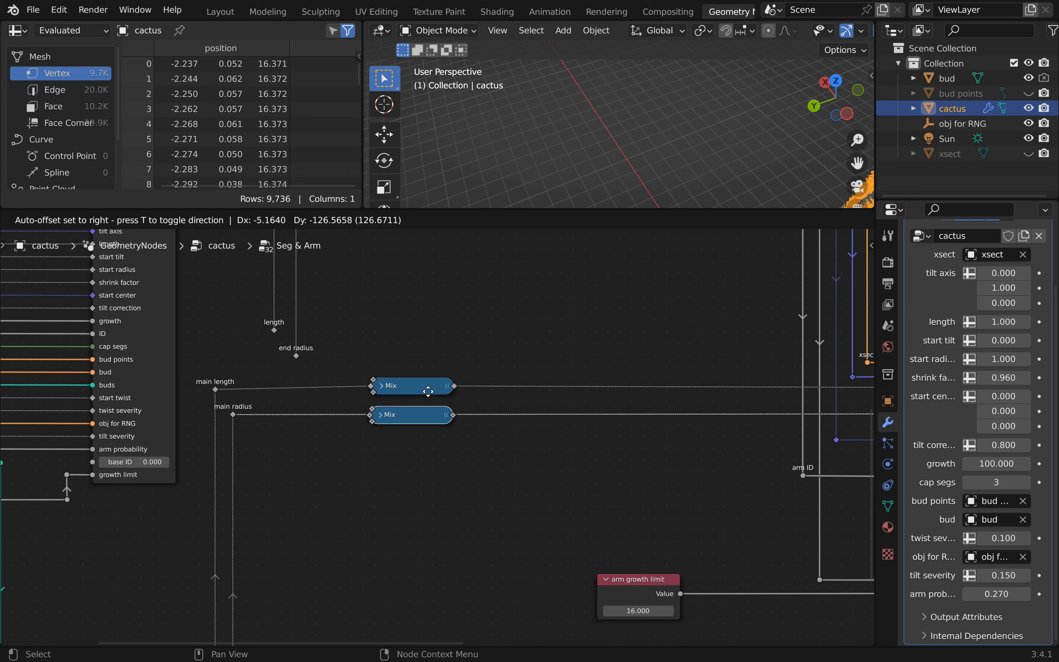
left_click(428, 391)
Link the length reroute to input B of the upper Mix node and the end radius reroute to input B of the lower one
scroll(446, 389, "up", 3)
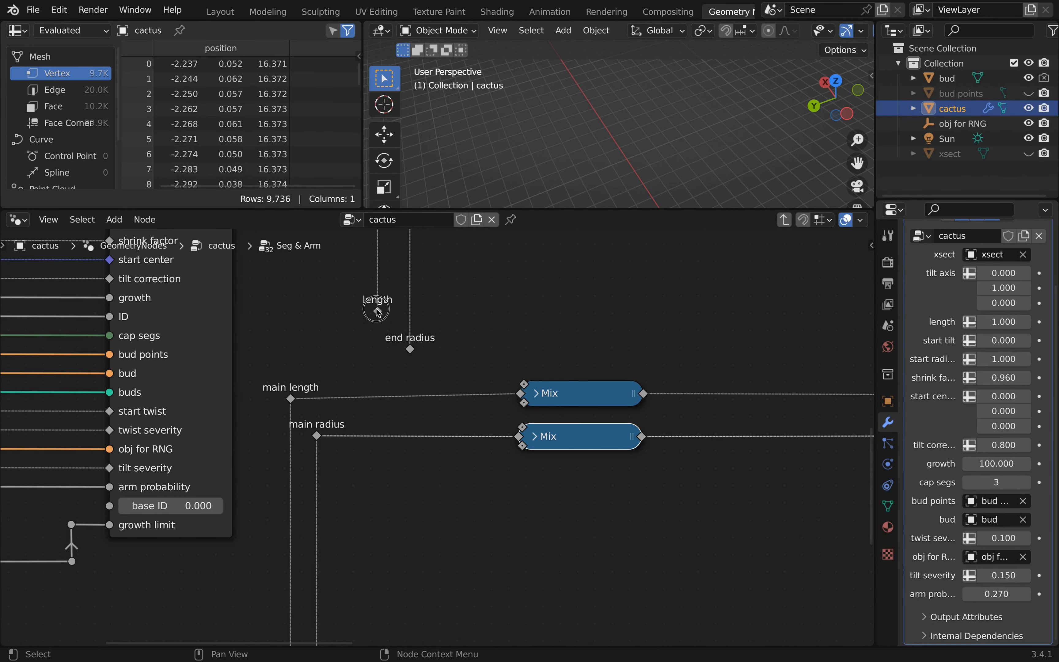
left_click_drag(378, 312, 524, 403)
left_click_drag(410, 349, 485, 446)
Examine the whole cactus and compare its arms with the main stem in the 3D view
middle_click_drag(667, 146, 573, 114, "shift")
middle_click_drag(816, 181, 540, 126, "shift")
scroll(623, 146, "down", 10)
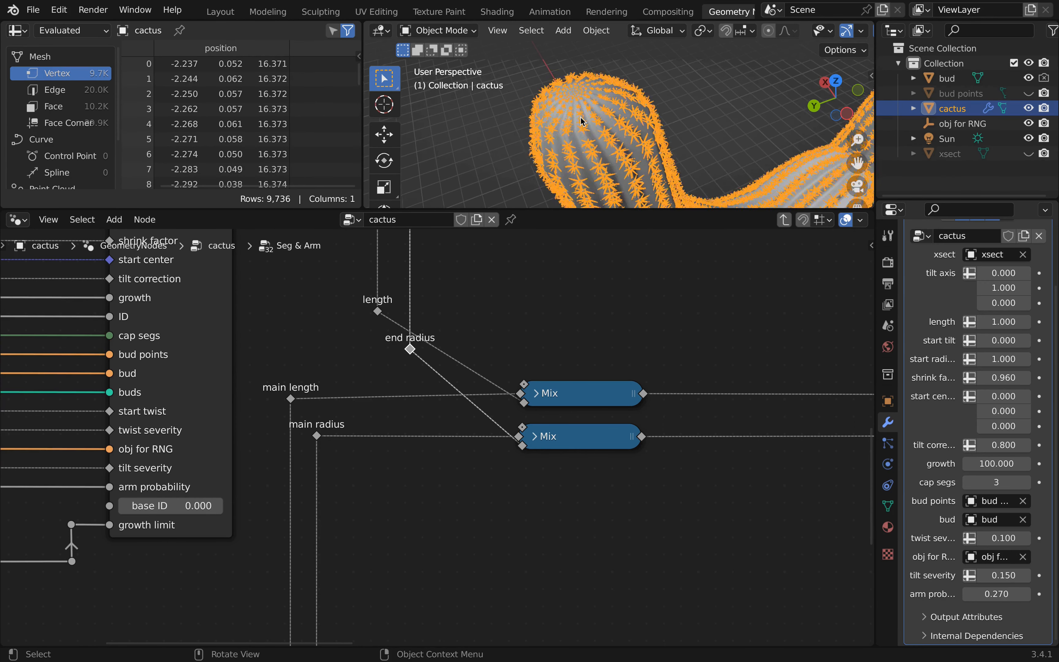
mouse_move(624, 146)
middle_mouse_down("shift")
mouse_move(627, 107)
mouse_move(609, 102)
mouse_move(626, 95)
mouse_move(613, 140)
middle_mouse_up("shift")
scroll(626, 108, "down", 10)
scroll(612, 160, "up", 2)
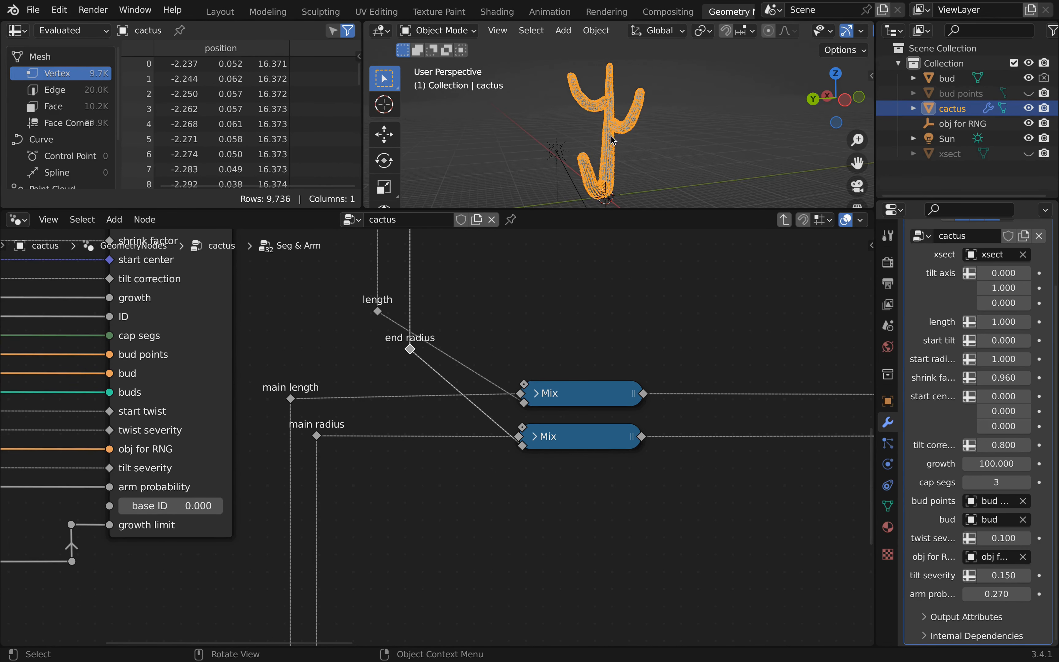
Move the length and end radius reroutes down along Y to line up with the Mix nodes' B inputs
scroll(517, 293, "down", 2)
left_click_drag(380, 288, 453, 351)
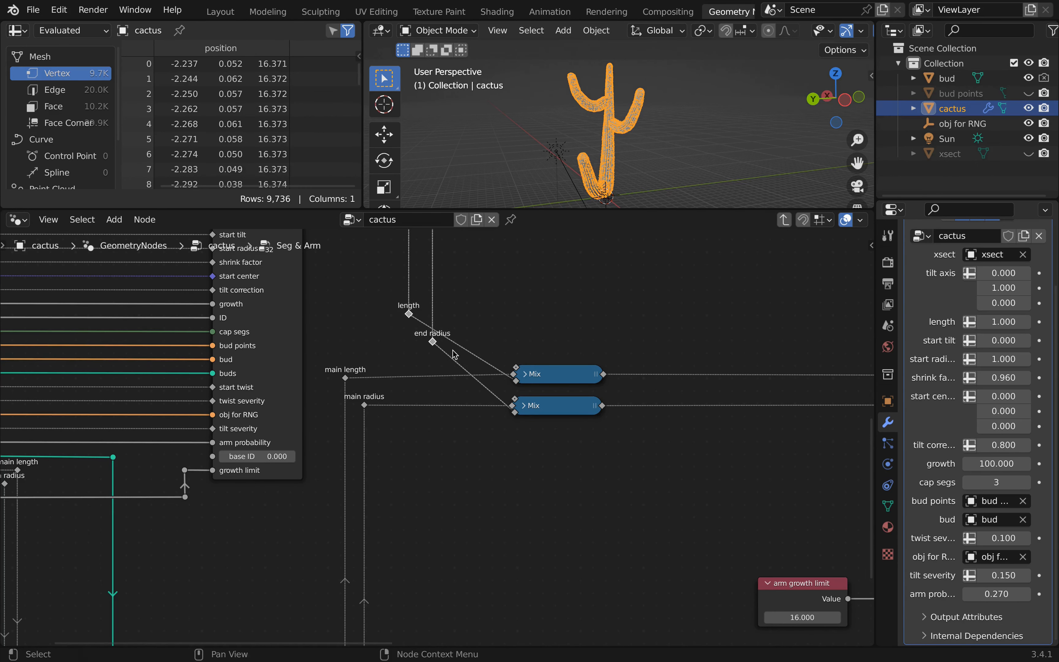
key("g")
key("y")
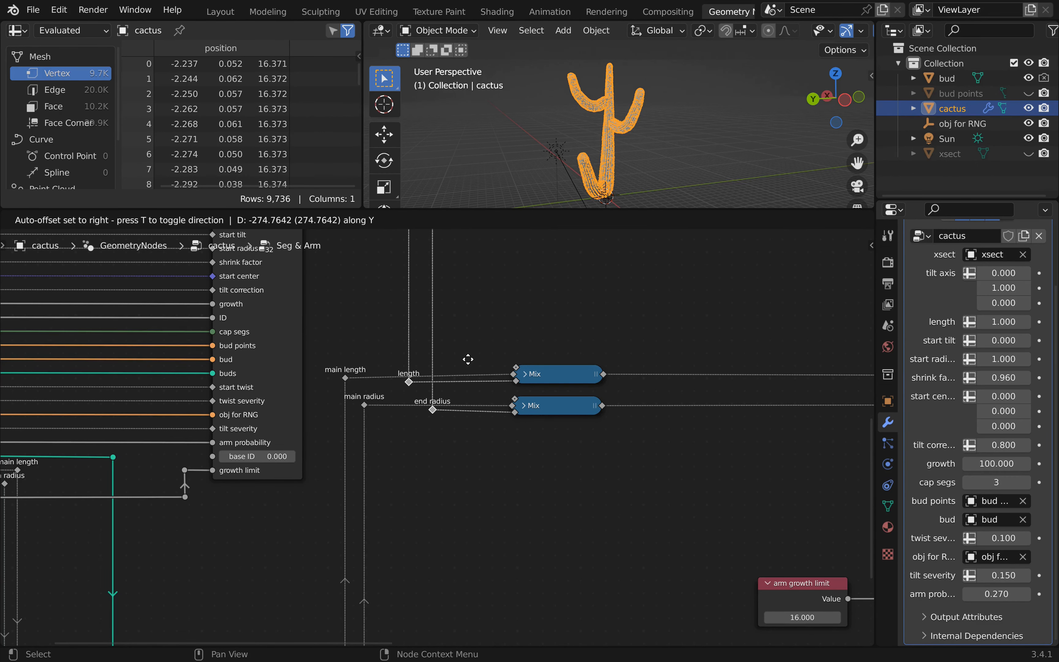
left_click(468, 360)
Move both Mix nodes together farther right of the length and end radius reroutes
scroll(491, 343, "down", 3)
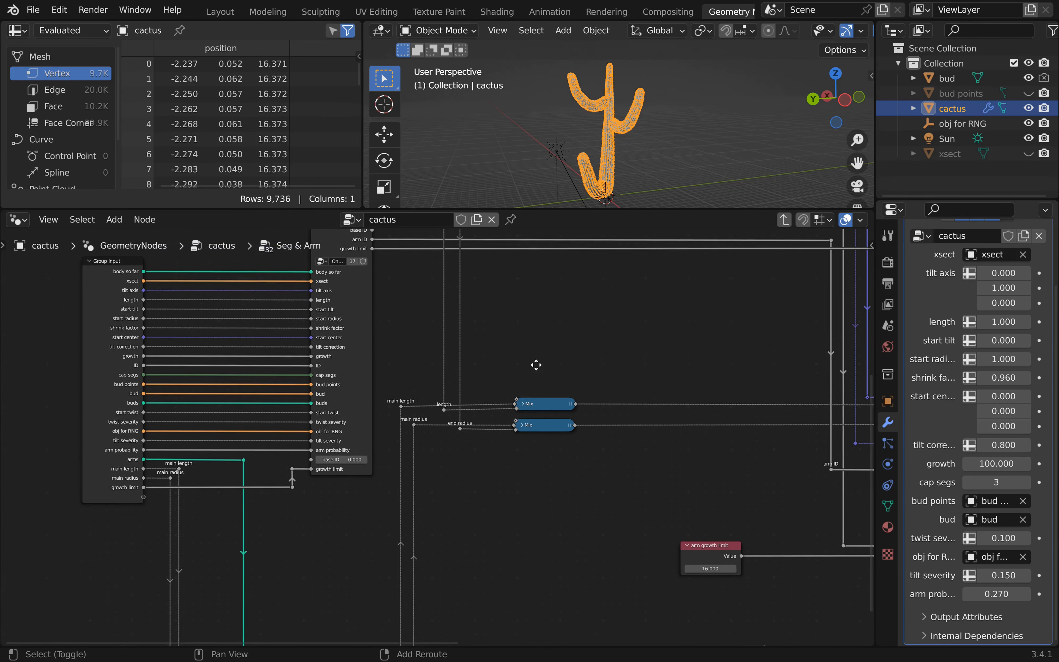
scroll(516, 395, "up", 6)
middle_click_drag(517, 396, 553, 397)
left_click_drag(539, 403, 641, 535)
key("g")
left_click(693, 407)
Drive the factor inputs of both Mix nodes with a new Value node labelled "mix amount" and set to 0.800
key("q")
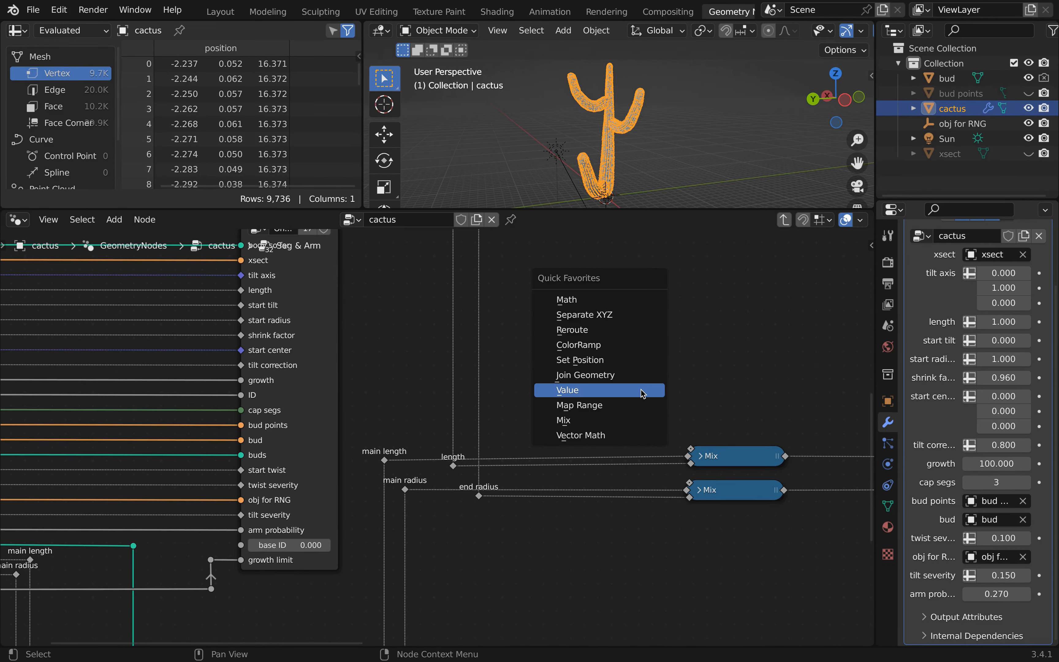
left_click(642, 394)
left_click(564, 377)
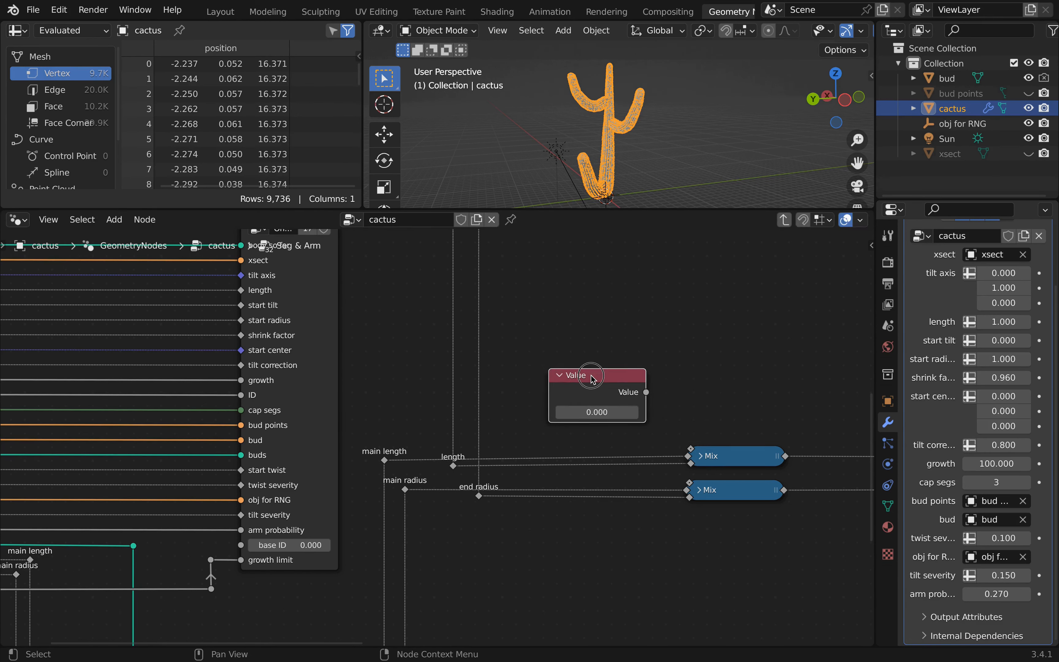
right_click(592, 380)
left_click(591, 377)
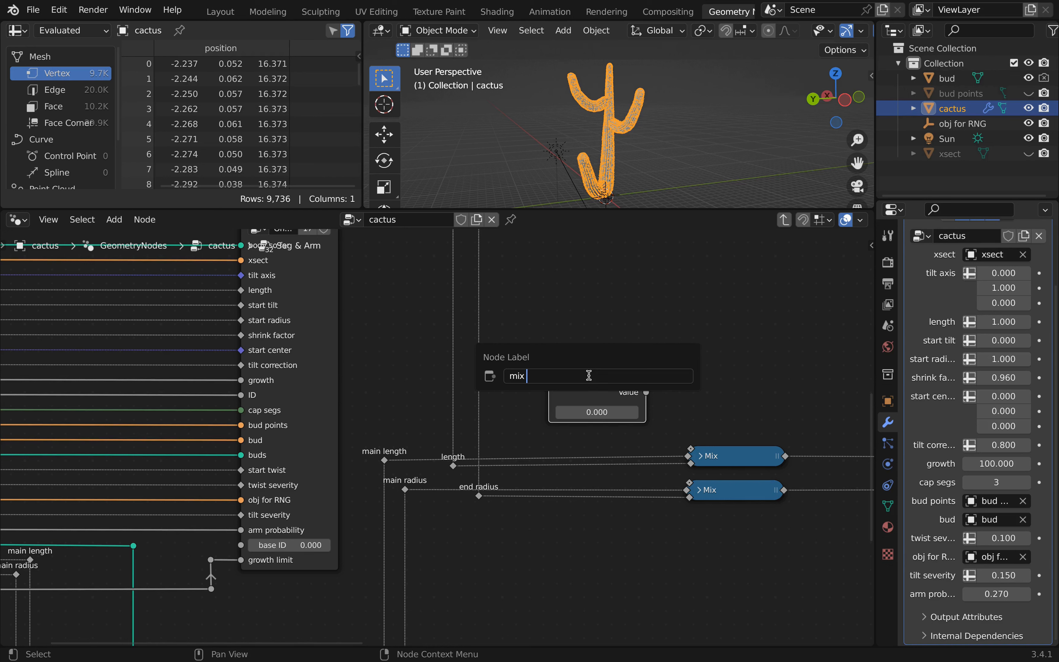
key("Return")
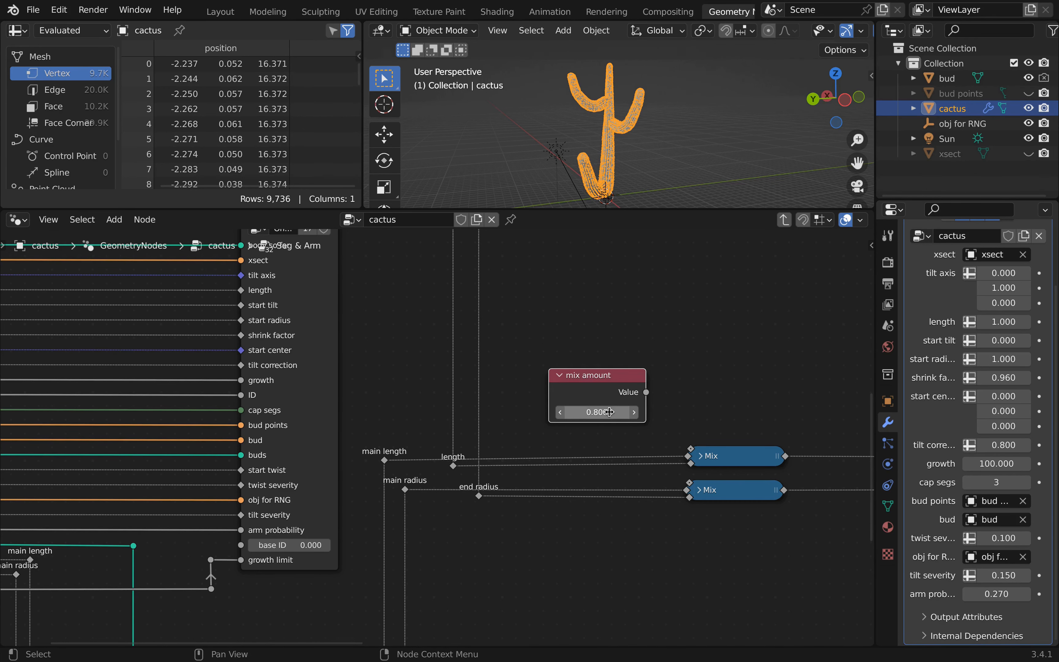
middle_click_drag(693, 423, 590, 397)
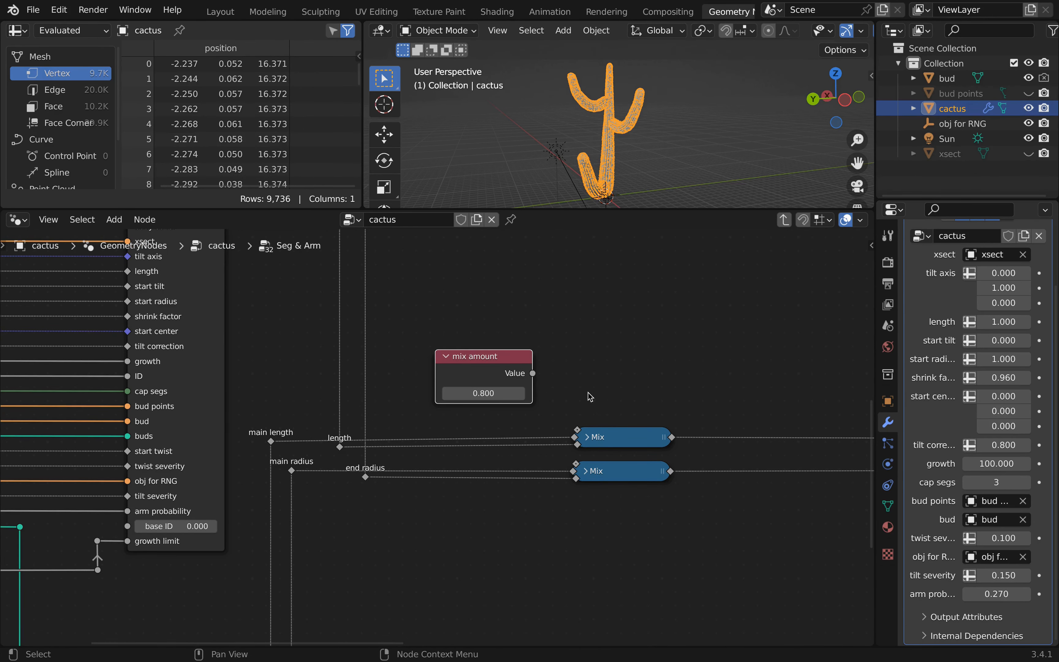
left_click_drag(534, 374, 577, 469)
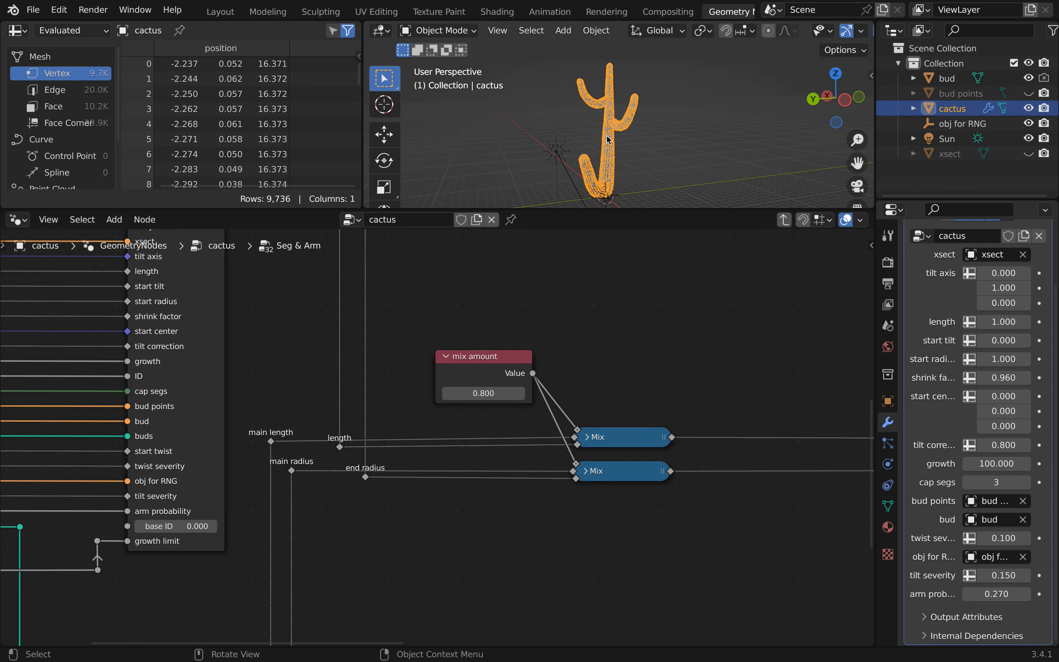
Examine the thickness and length of the blended arms against the main stem in the 3D view
middle_click_drag(608, 139, 591, 93)
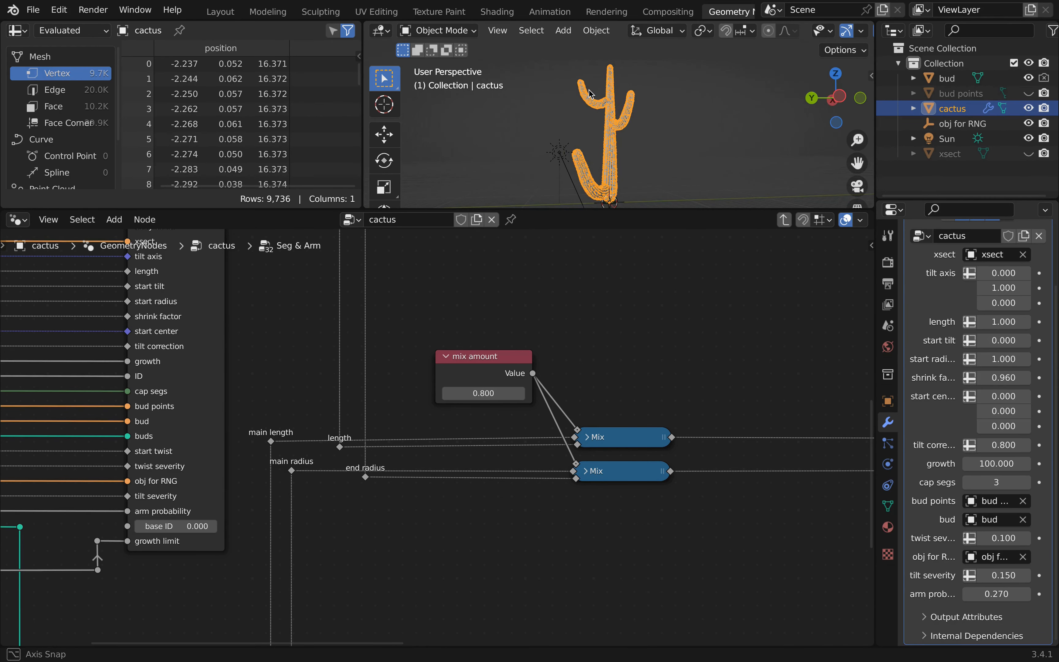
scroll(612, 196, "up", 6)
middle_click_drag(635, 188, 596, 183)
scroll(619, 184, "down", 3)
scroll(595, 170, "down", 4)
middle_click_drag(591, 63, 605, 118, "shift")
scroll(607, 119, "up", 6)
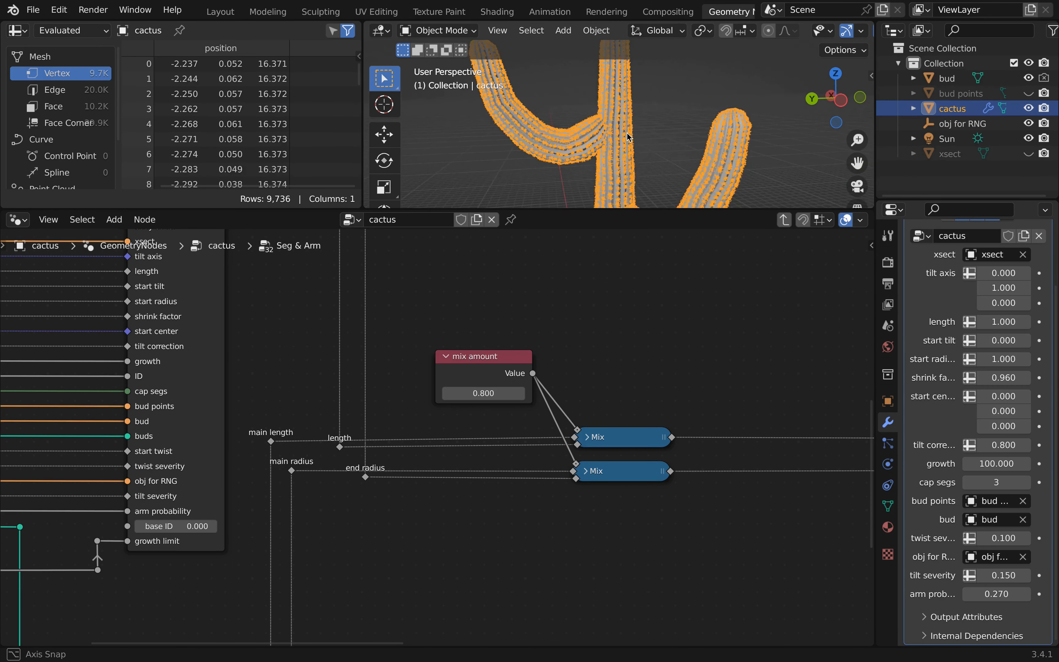
scroll(626, 135, "down", 4)
scroll(614, 167, "up", 2)
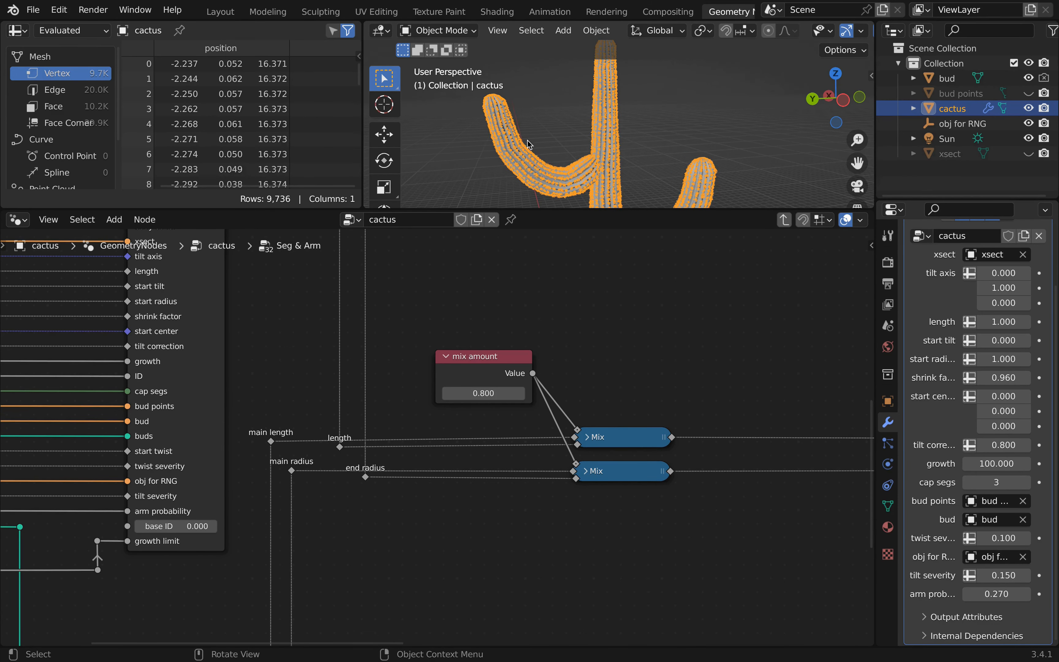
scroll(530, 144, "down", 4)
scroll(532, 144, "up", 3)
scroll(609, 353, "down", 4)
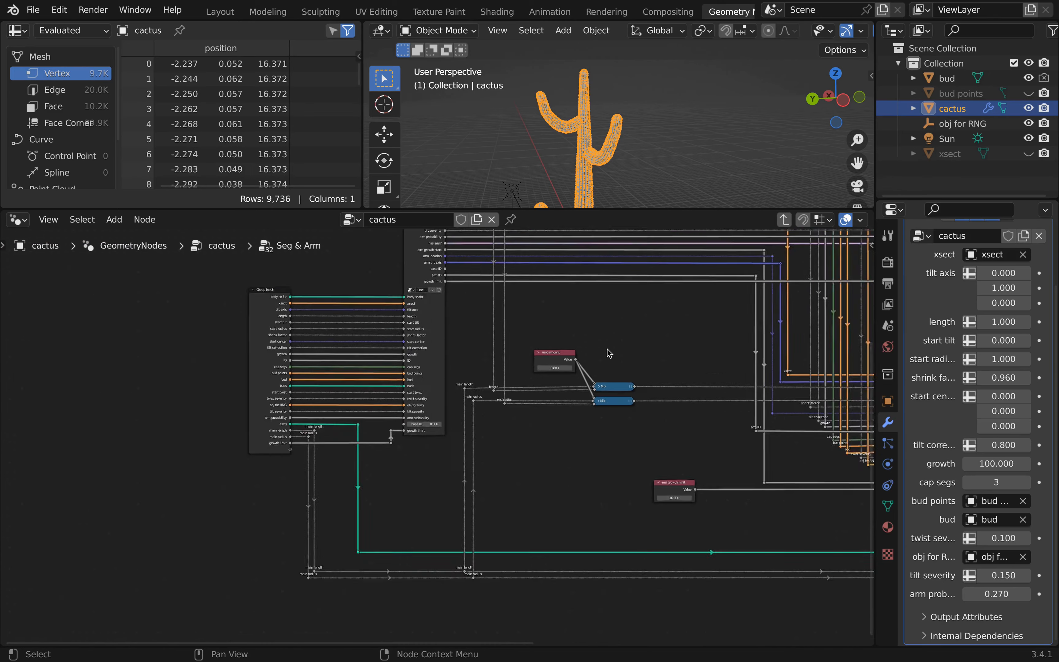
Set the Arm group node's start tilt to 2.5
scroll(609, 353, "down", 2)
middle_click_drag(610, 353, 407, 343)
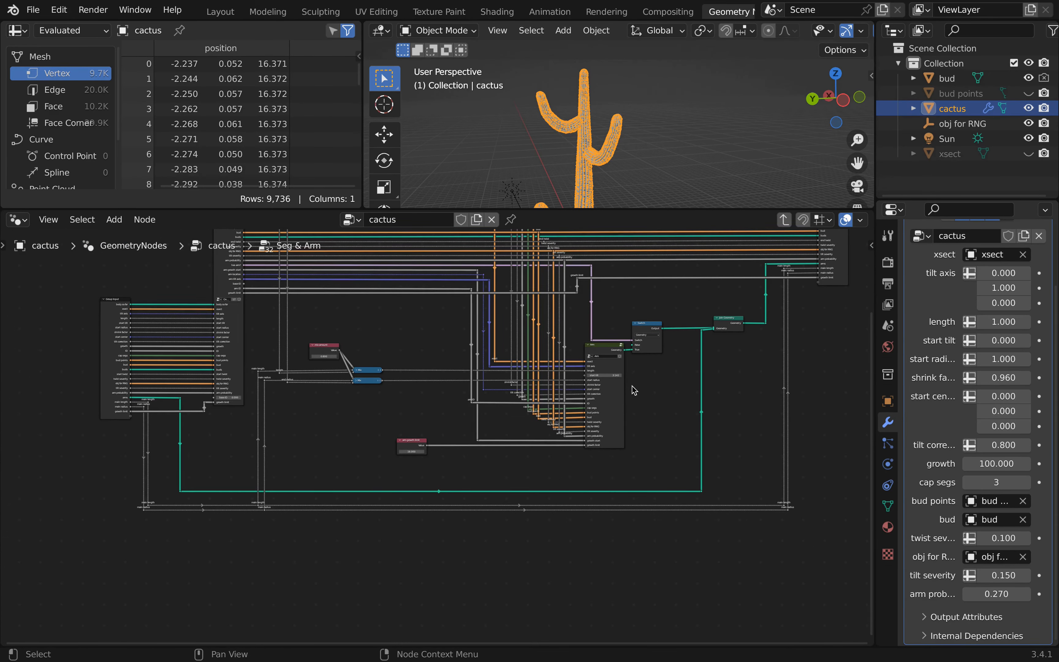
scroll(634, 390, "up", 5)
middle_click_drag(630, 365, 633, 383)
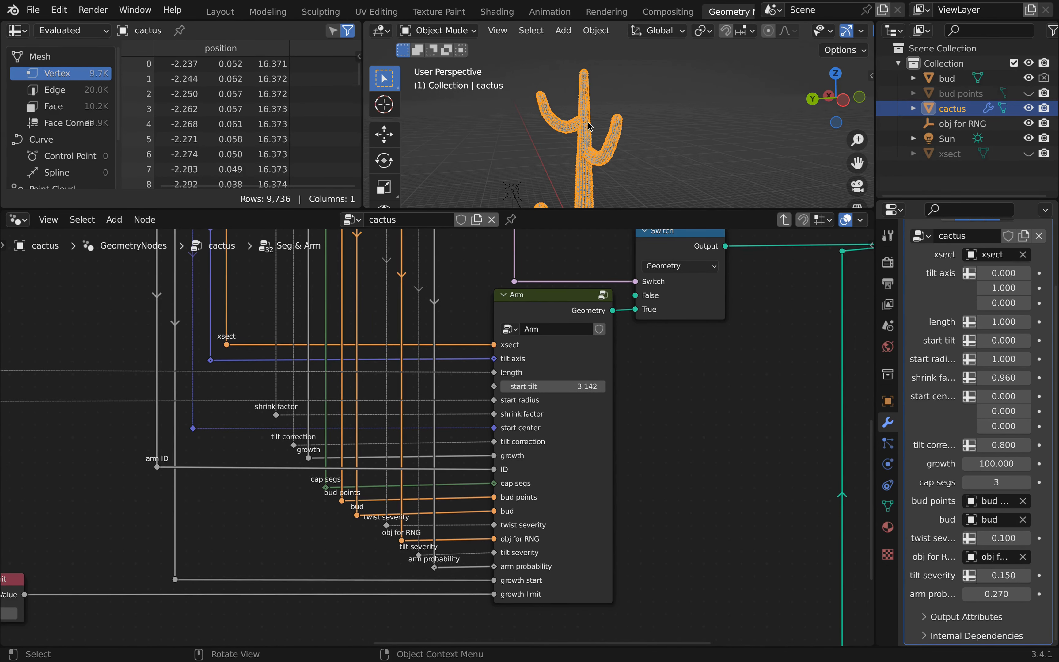
scroll(589, 127, "up", 3)
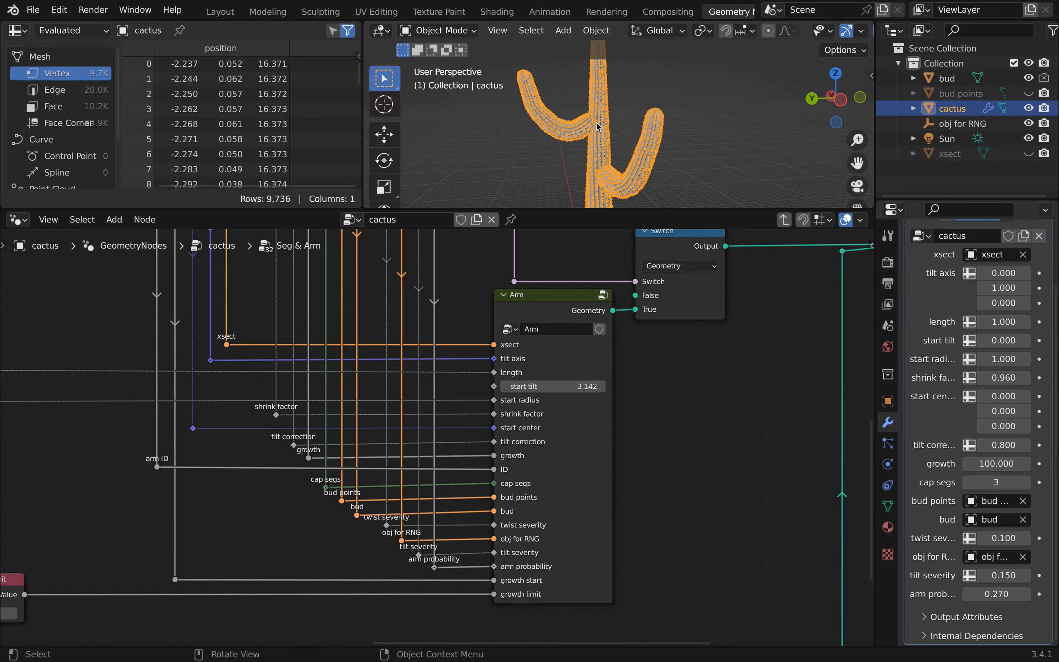
middle_click_drag(599, 126, 614, 157)
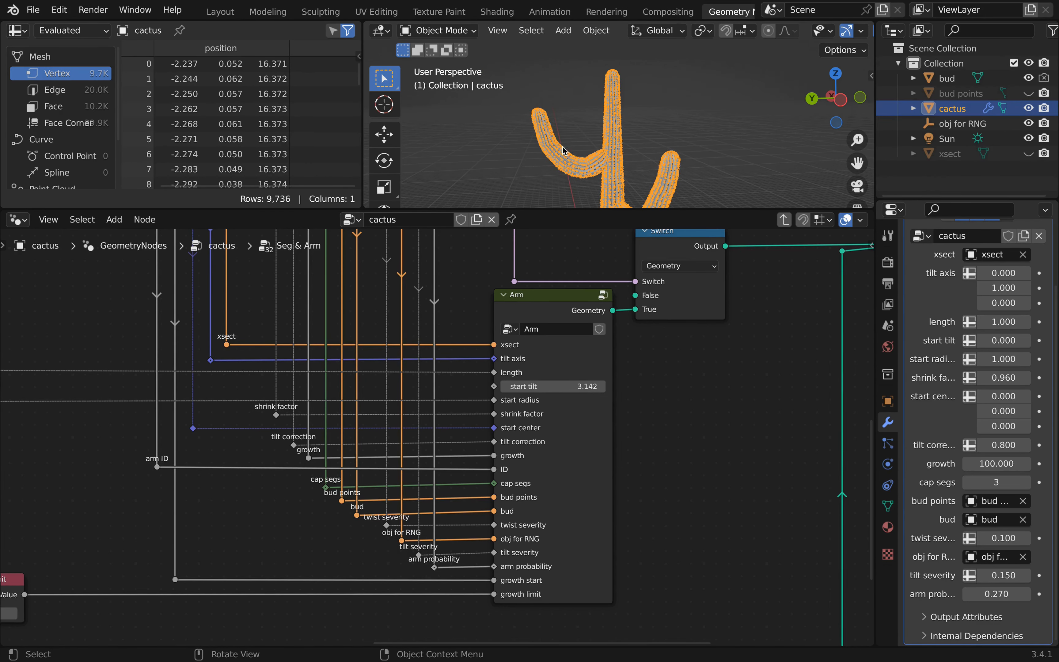
scroll(617, 171, "down", 2)
scroll(594, 407, "up", 2)
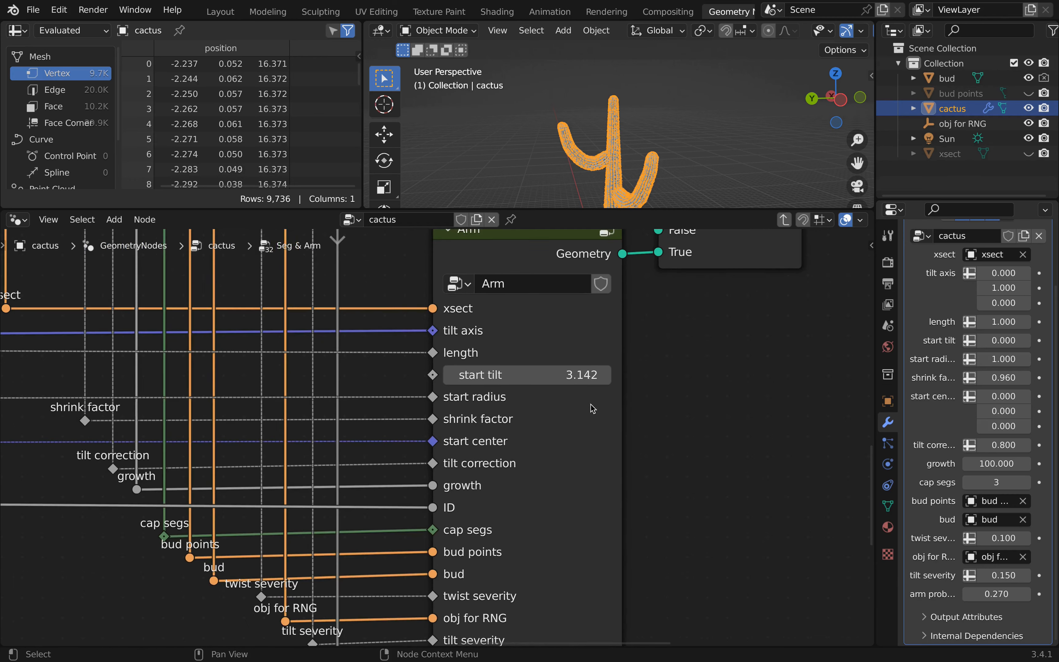
left_click(562, 376)
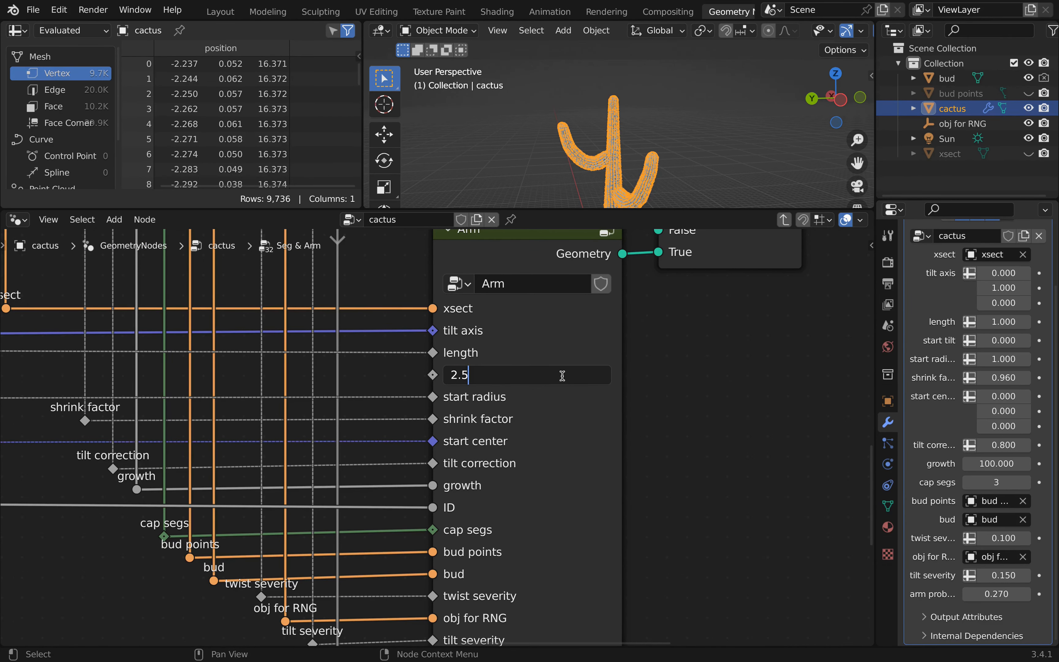
type("2.5")
key("Return")
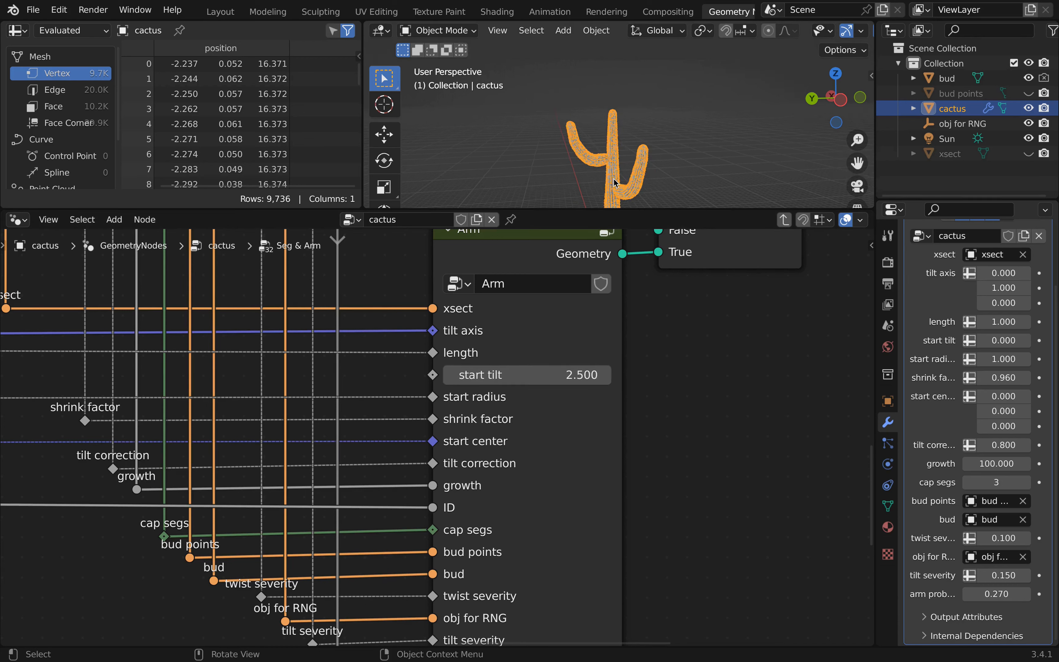
Switch to the Layout workspace and examine the whole cactus with its new arm tilt
mouse_move(614, 141)
middle_mouse_down()
mouse_move(628, 190)
mouse_move(625, 159)
middle_mouse_up()
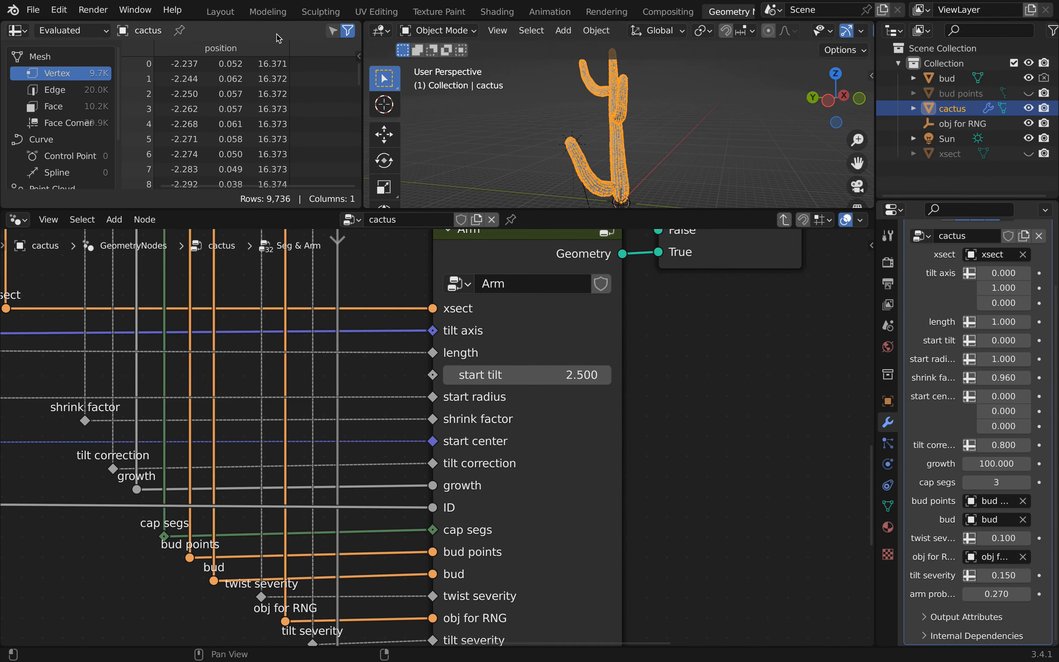
left_click(220, 12)
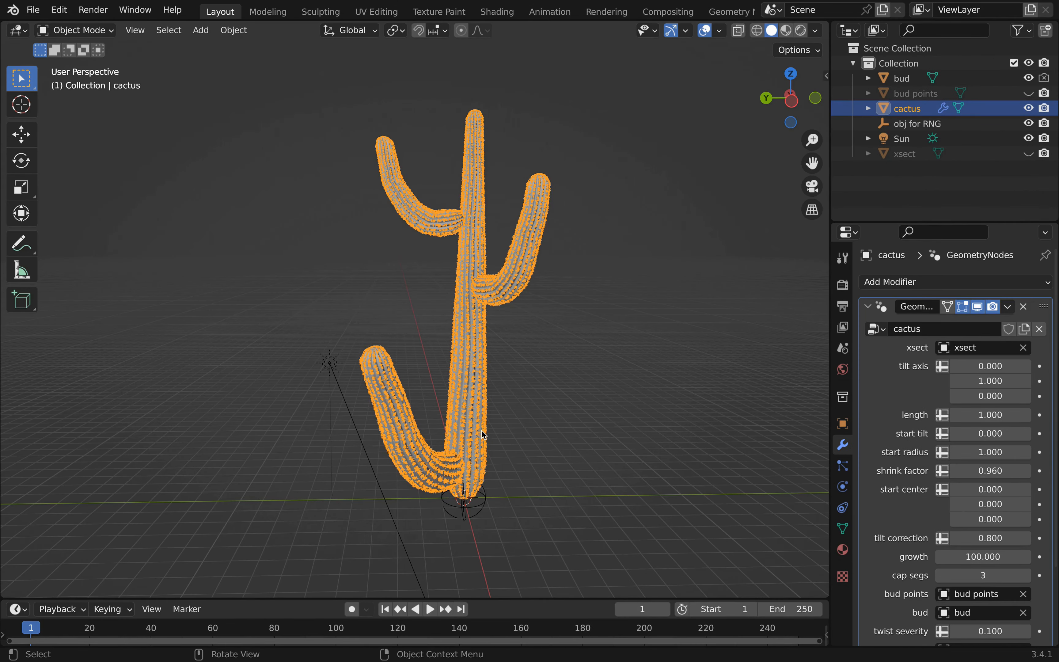
scroll(484, 434, "down", 3)
scroll(431, 391, "up", 4)
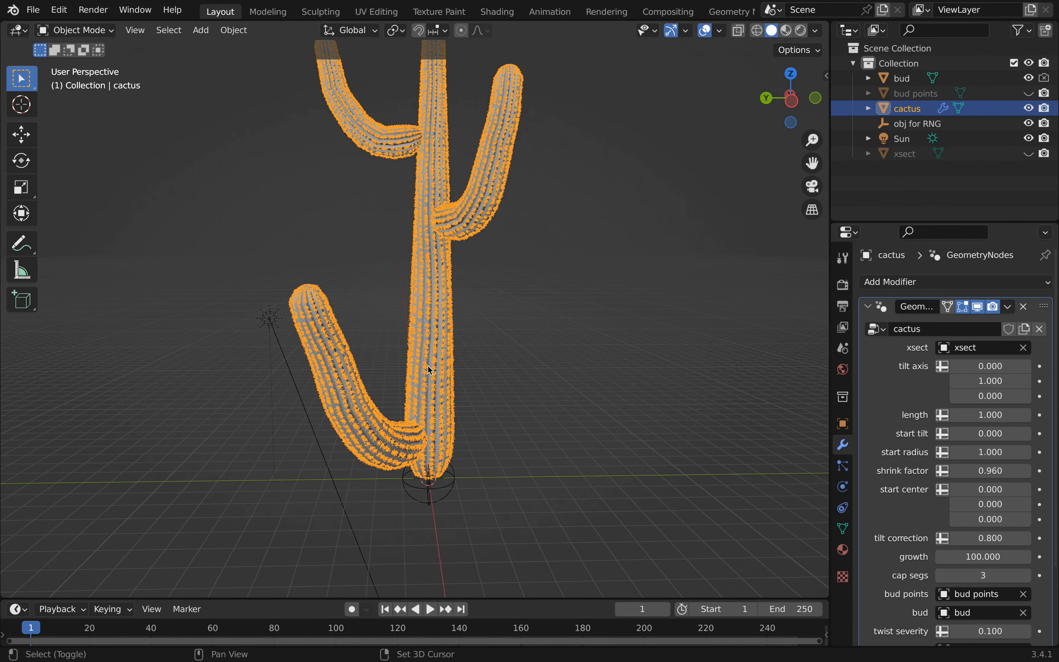
middle_click_drag(428, 364, 437, 392, "shift")
scroll(436, 393, "down", 3)
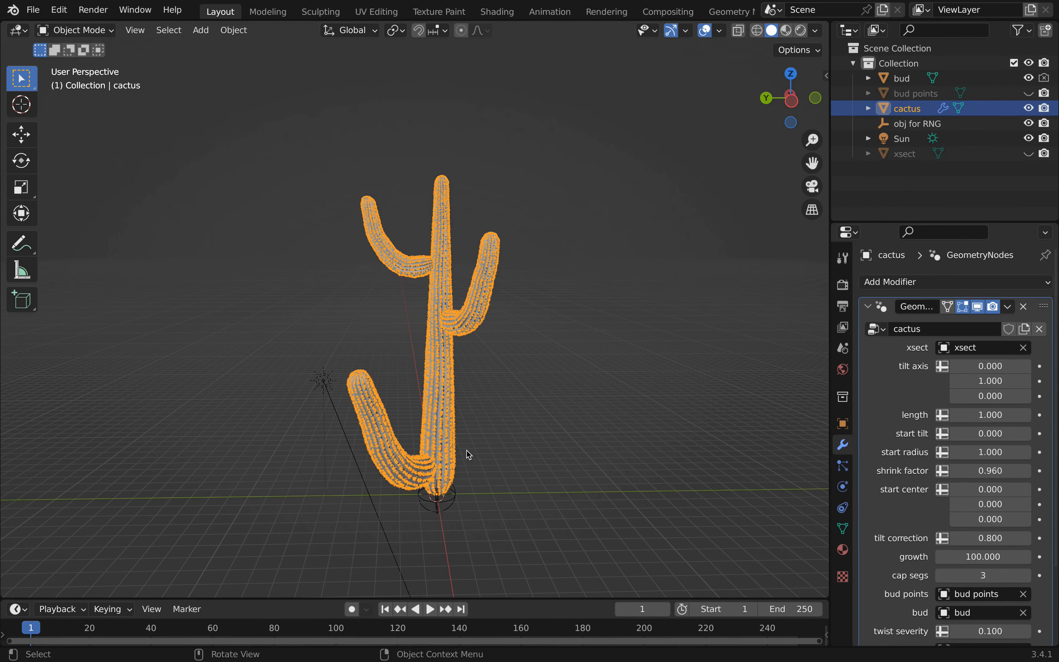
Try moving the cactus about 2.5 m in negative global Y to preview other random arm arrangements
key("g")
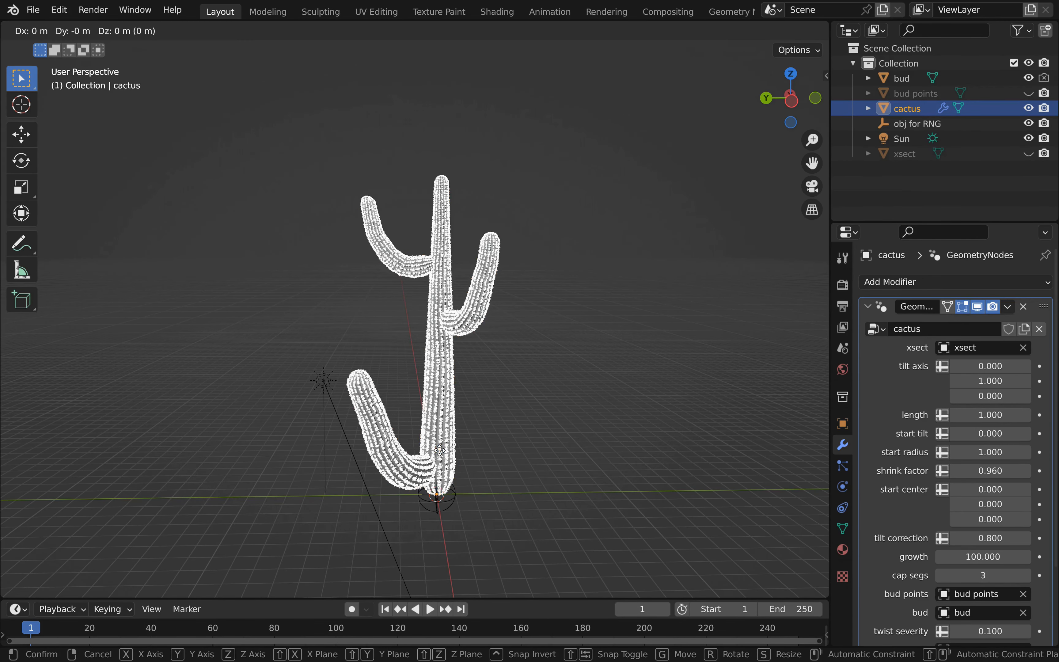
key("y")
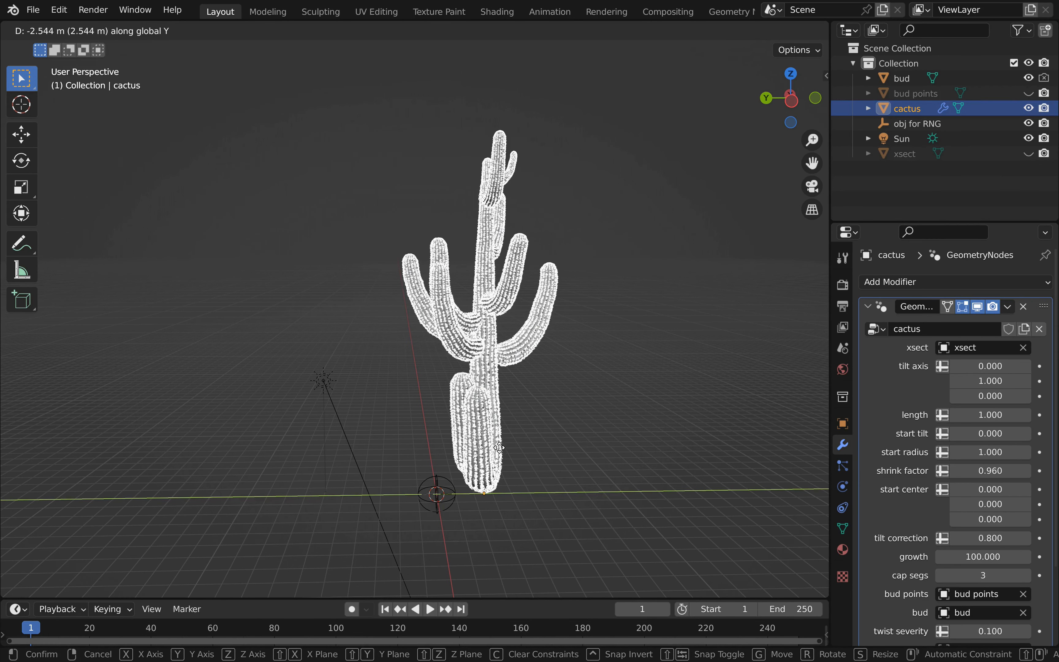
left_click(505, 452)
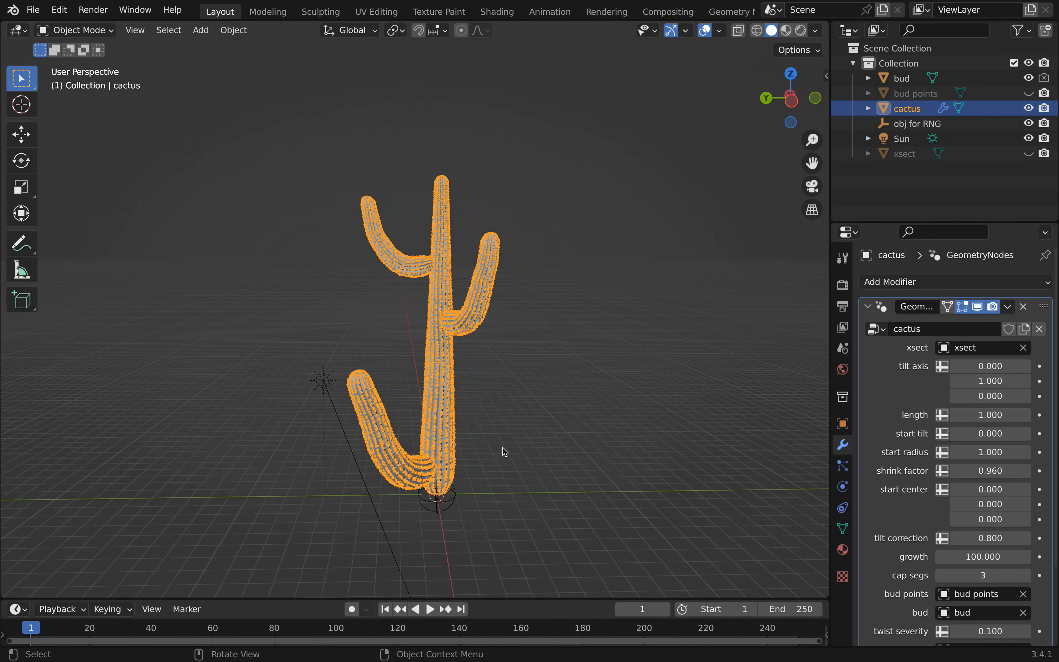
Try moving the obj for RNG empty along negative global Y to preview how it changes the cactus's shape
left_click(459, 502)
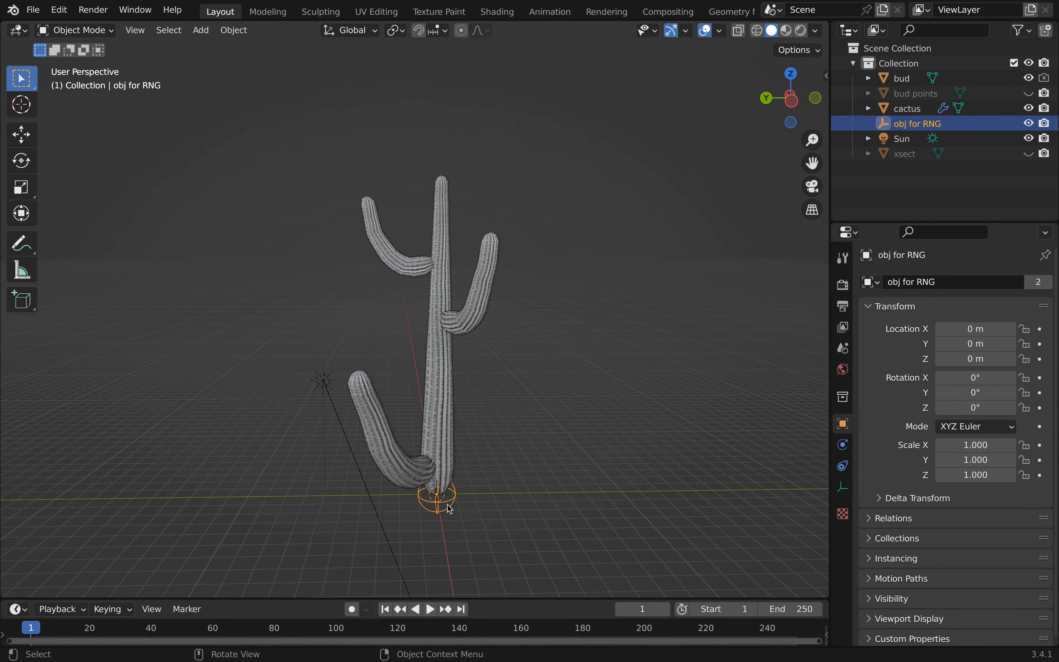
key("g")
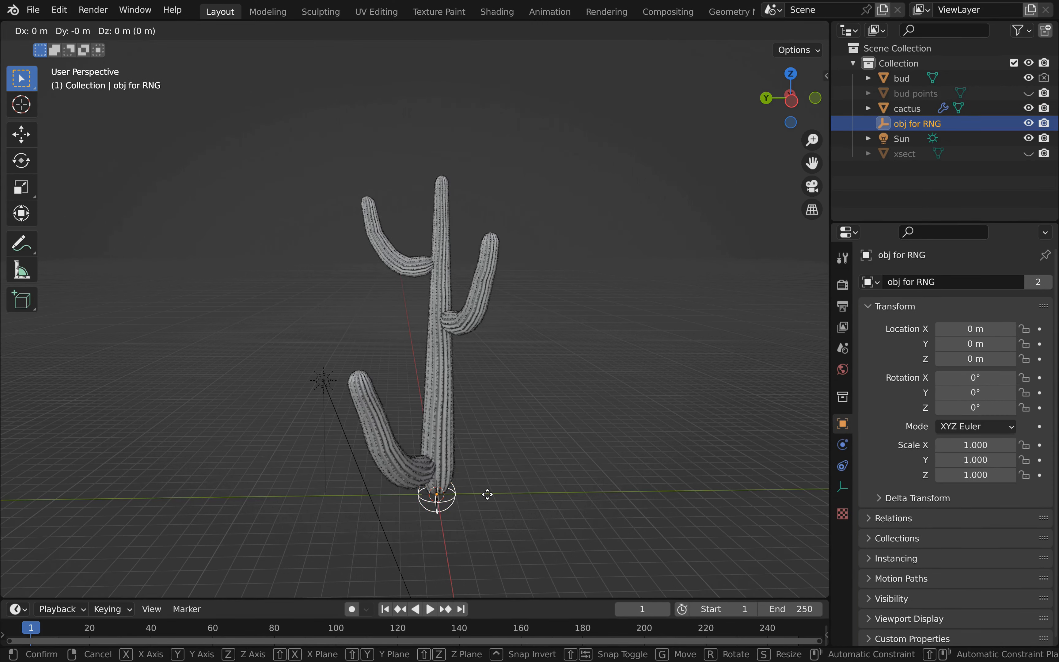
key("y")
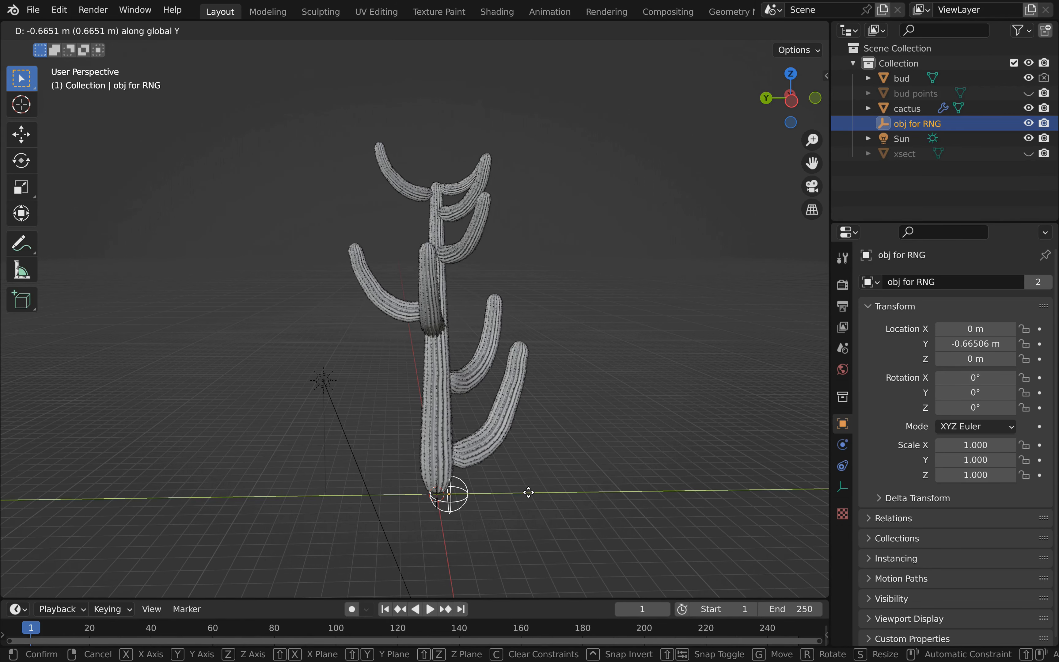
right_click(533, 496)
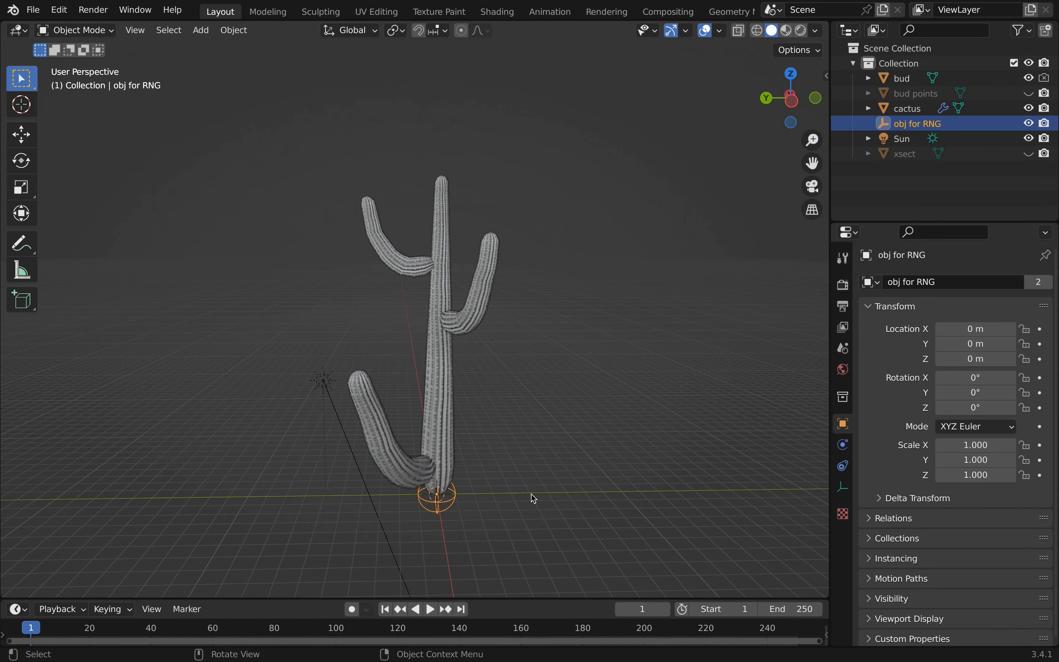
Deselect the empty and inspect the cactus's main stem and arms from several angles
middle_click_drag(450, 413, 394, 410)
left_click(489, 456)
scroll(447, 402, "up", 4)
scroll(460, 409, "down", 4)
middle_click_drag(472, 408, 615, 408, "shift")
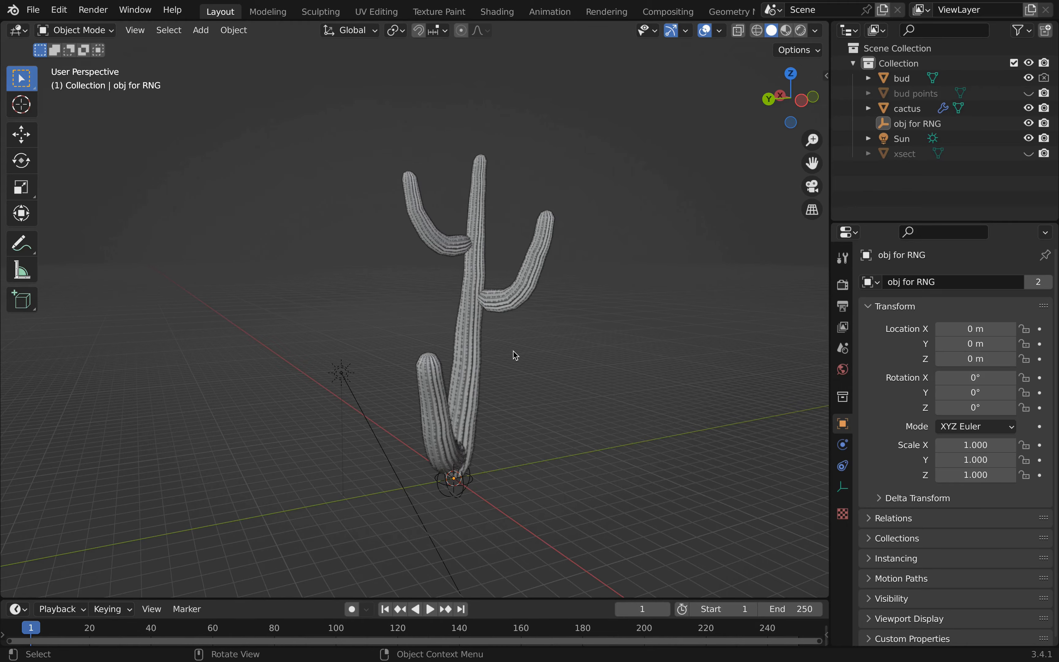
middle_click_drag(470, 374, 440, 360)
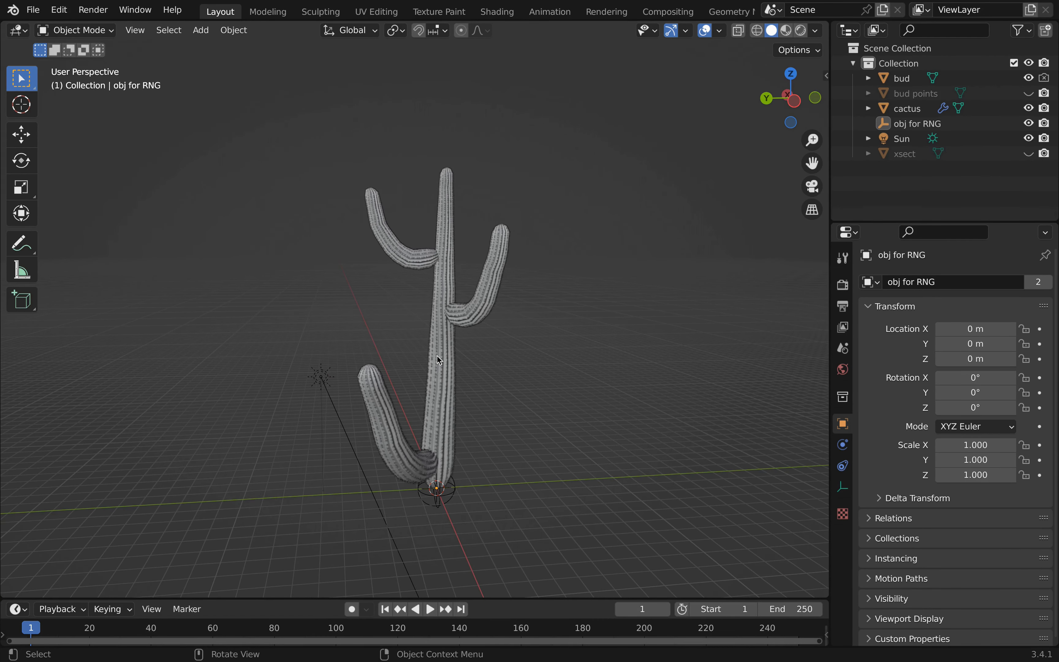